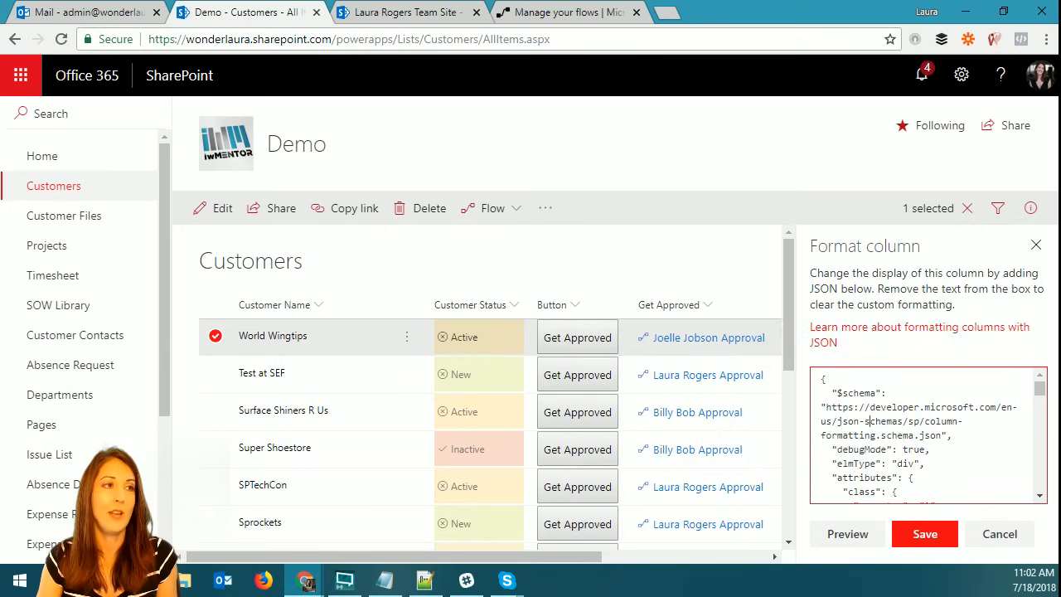
Examine the SharePoint column formatting help article and Microsoft's column formatting reference, including its predefined classes and trending icon example.
key(alt+Tab)
drag(0, 82, 651, 28)
double_click(651, 28)
scroll(542, 372, down, 10)
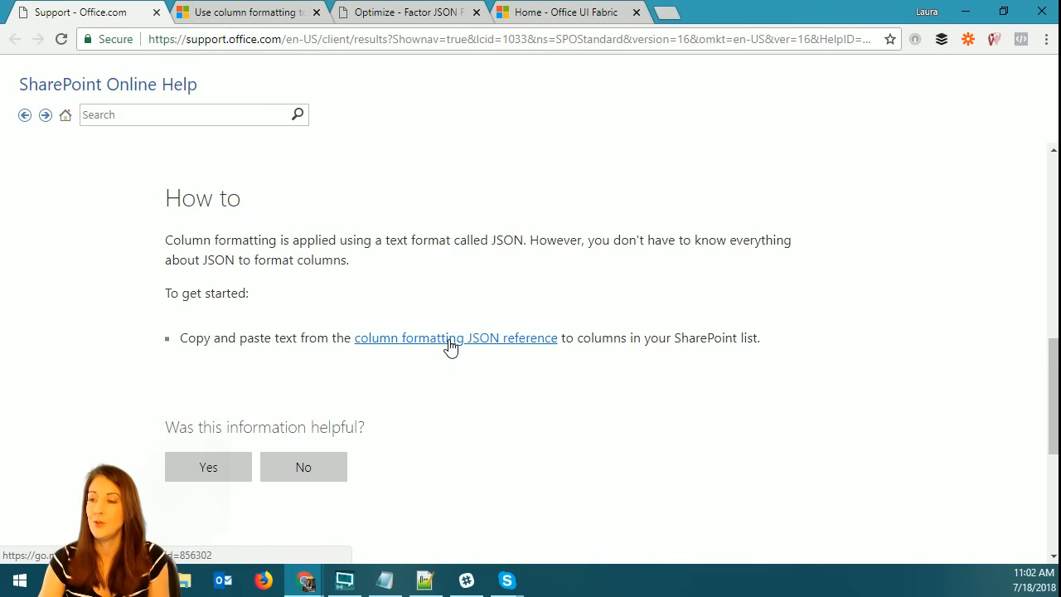
click(279, 12)
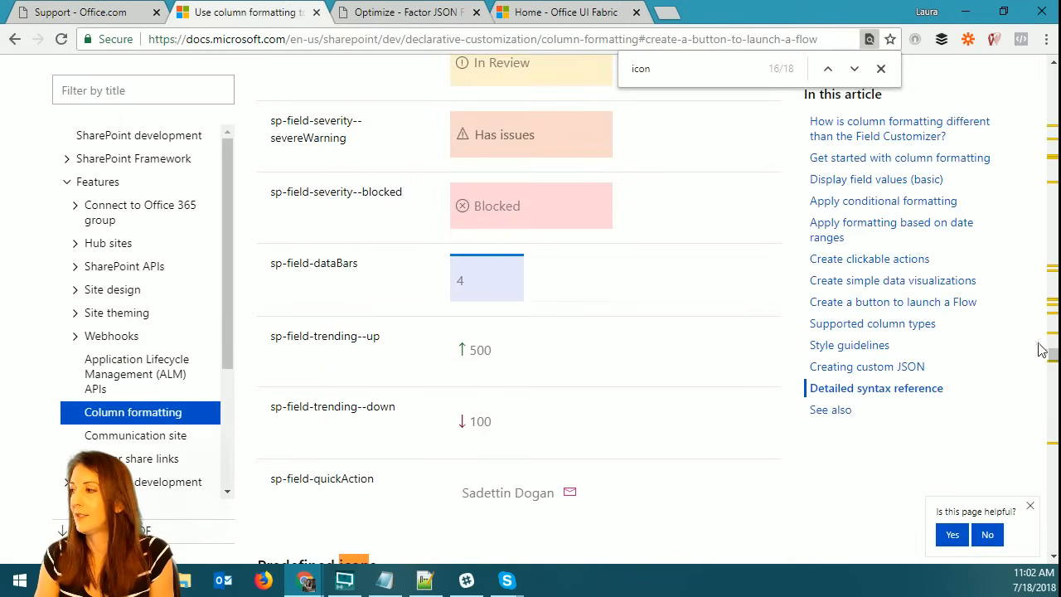
scroll(1014, 343, down, 5)
scroll(1014, 343, up, 15)
scroll(630, 350, up, 15)
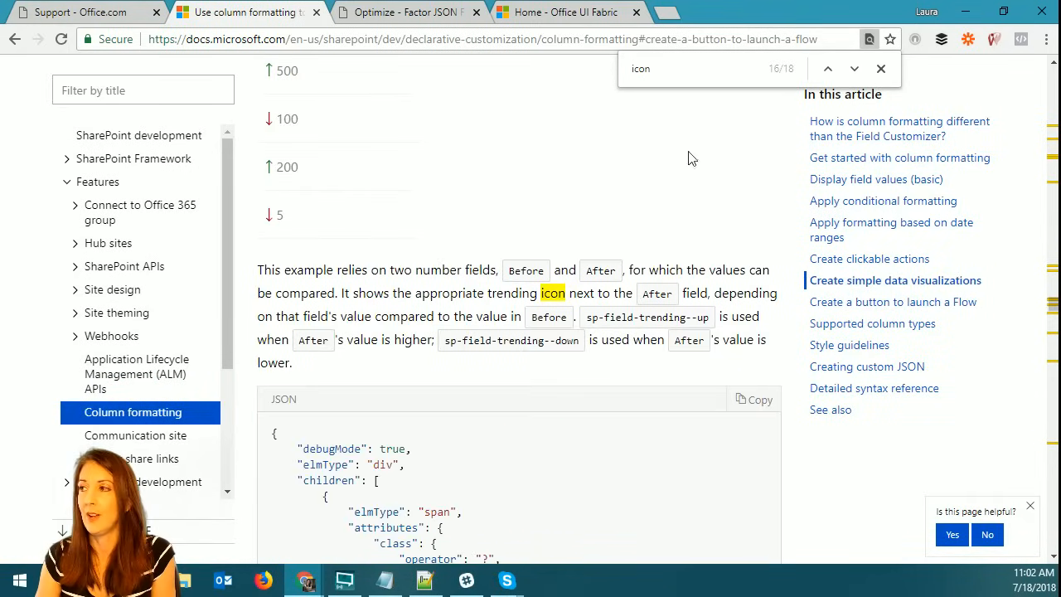
drag(803, 14, 0, 75)
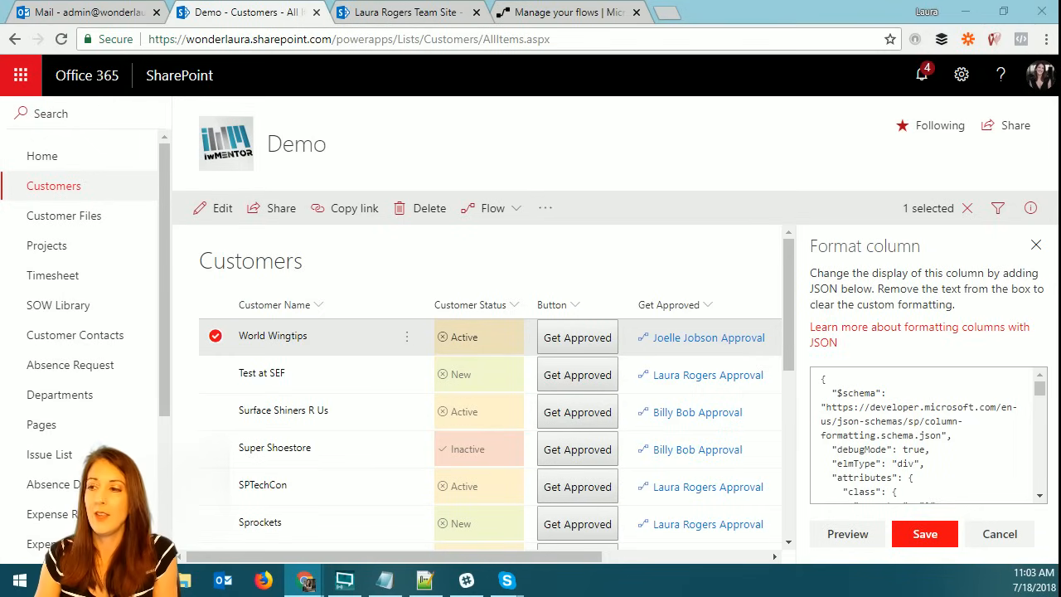
Close the column formatting pane of the Customers list and compare the list with the Policies library.
click(1035, 246)
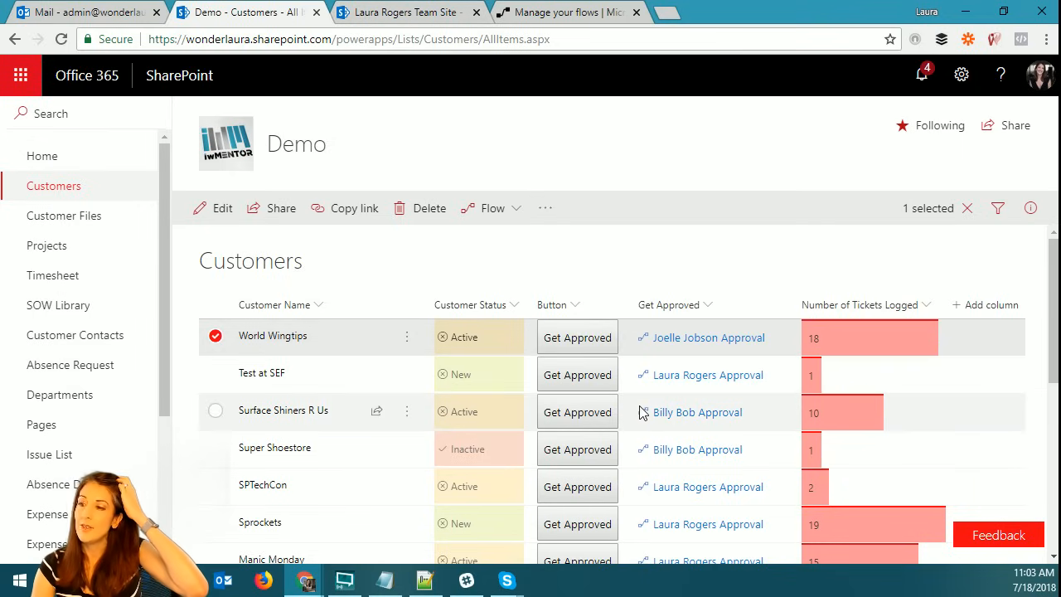
click(409, 24)
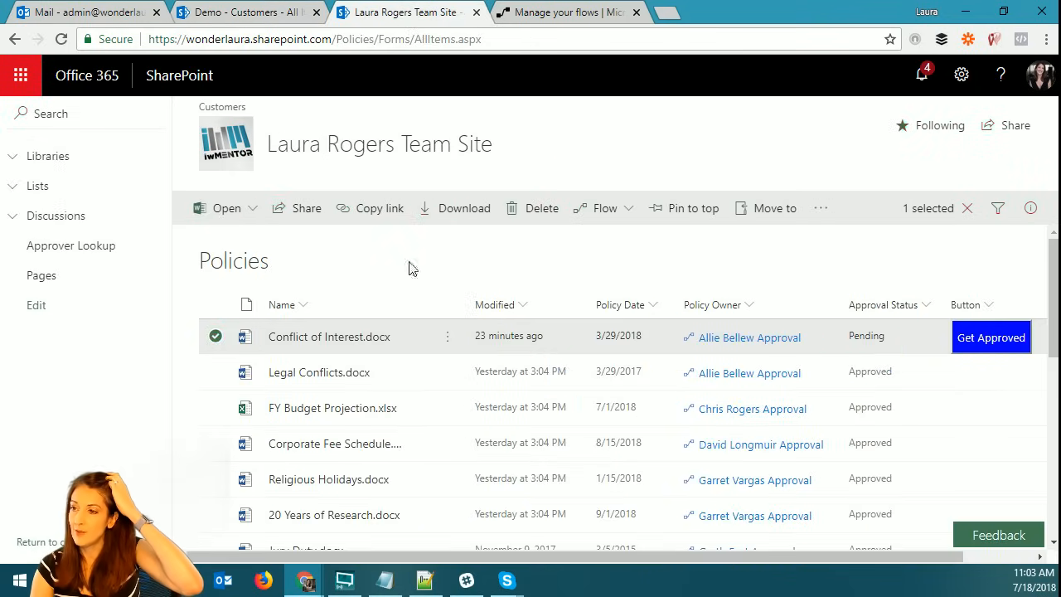
click(276, 18)
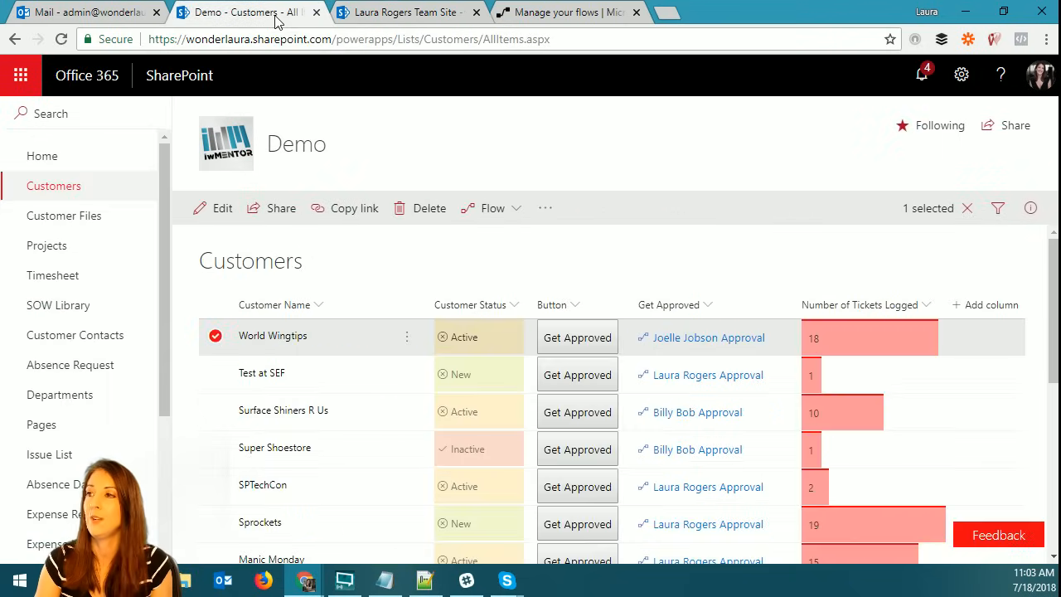
Run the Request manager approval flow for the Test at SEF customer with the message "Please take a look".
click(721, 377)
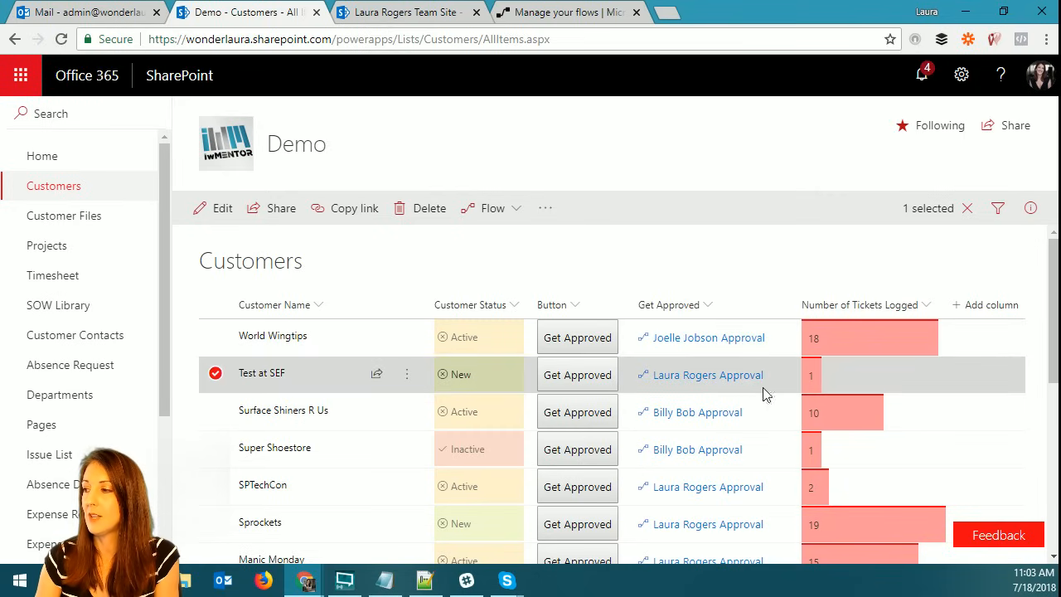
click(736, 378)
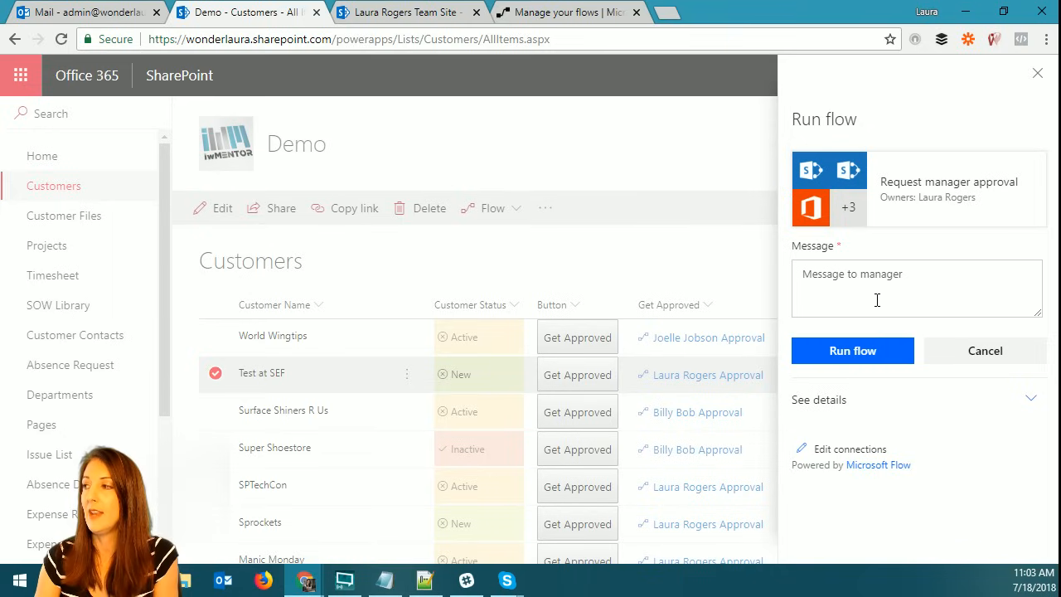
click(877, 300)
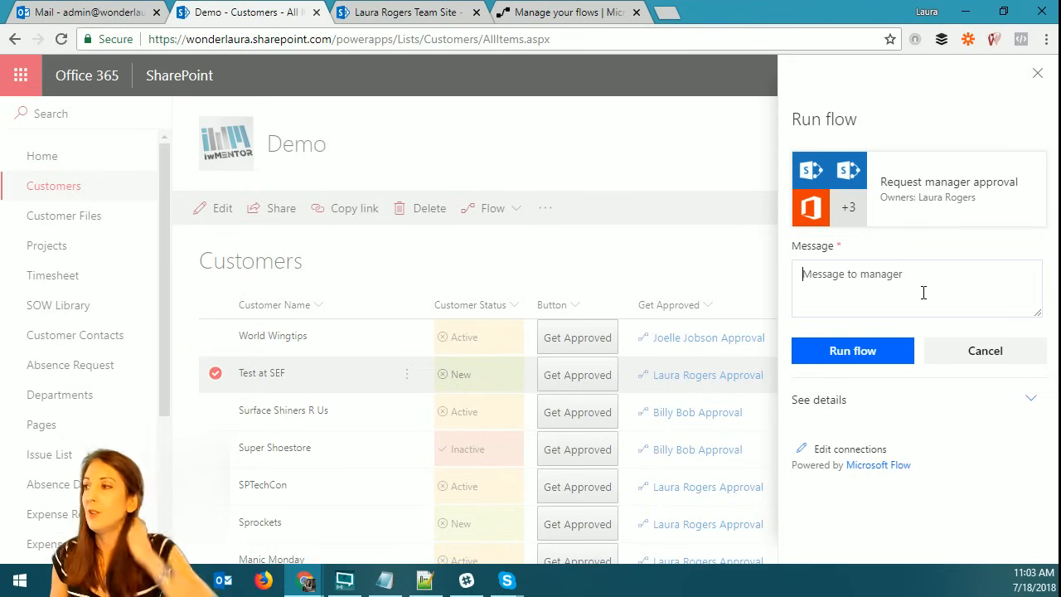
text(Pl)
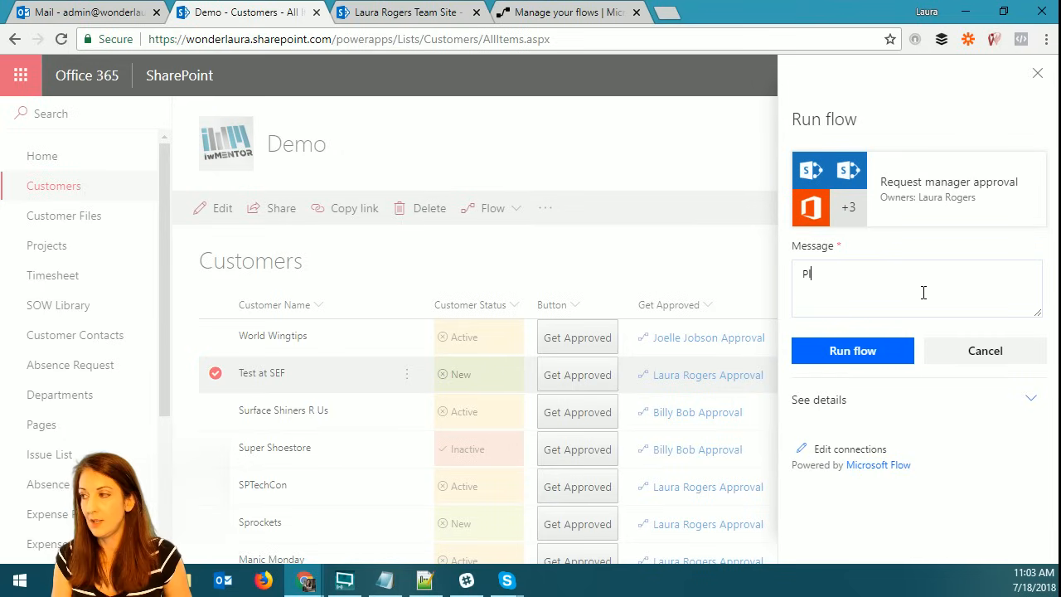
text(ease take a look)
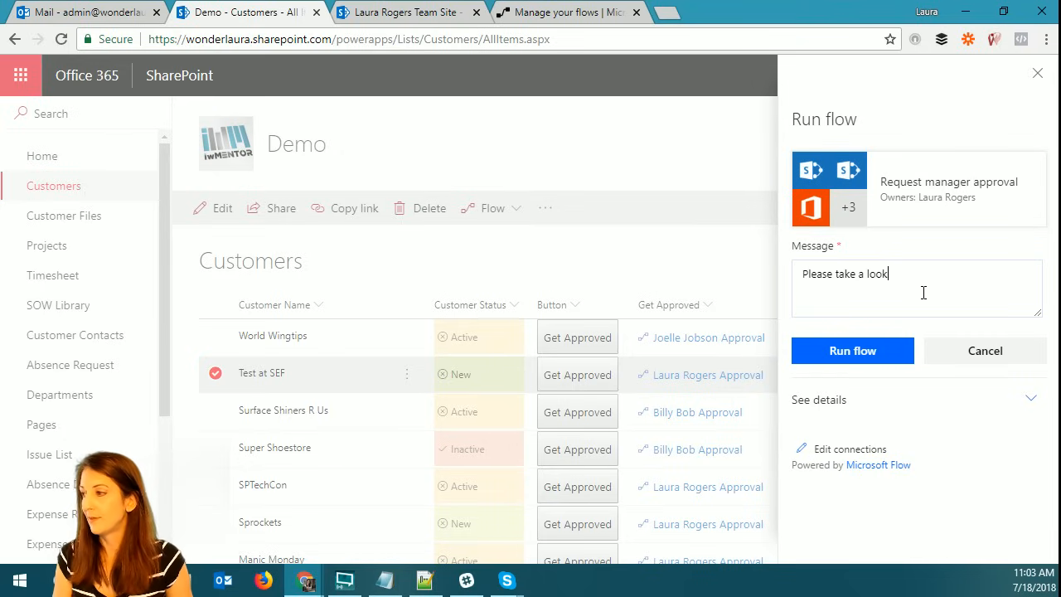
click(867, 351)
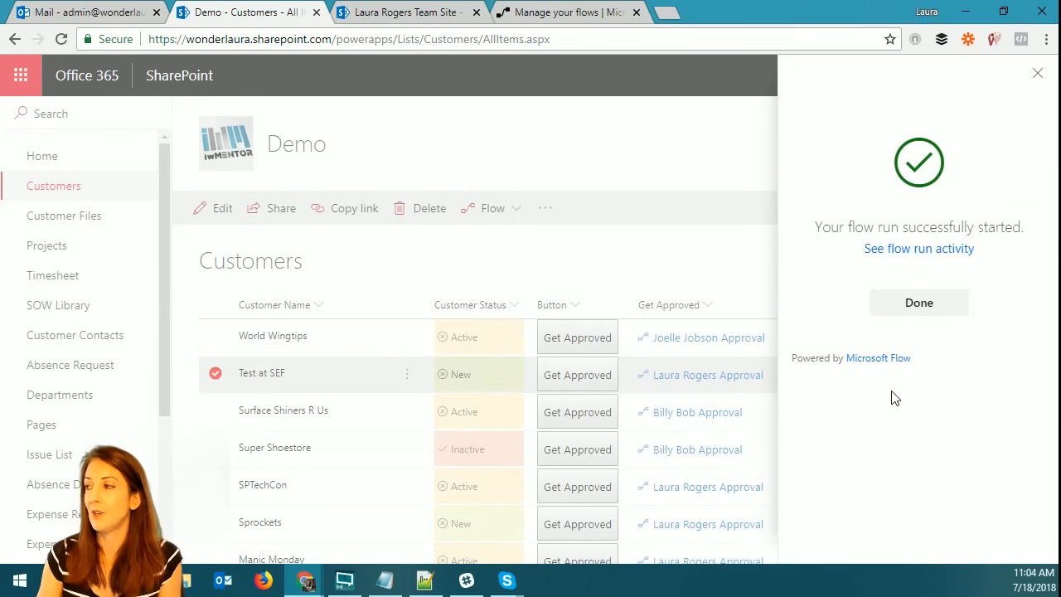
click(946, 311)
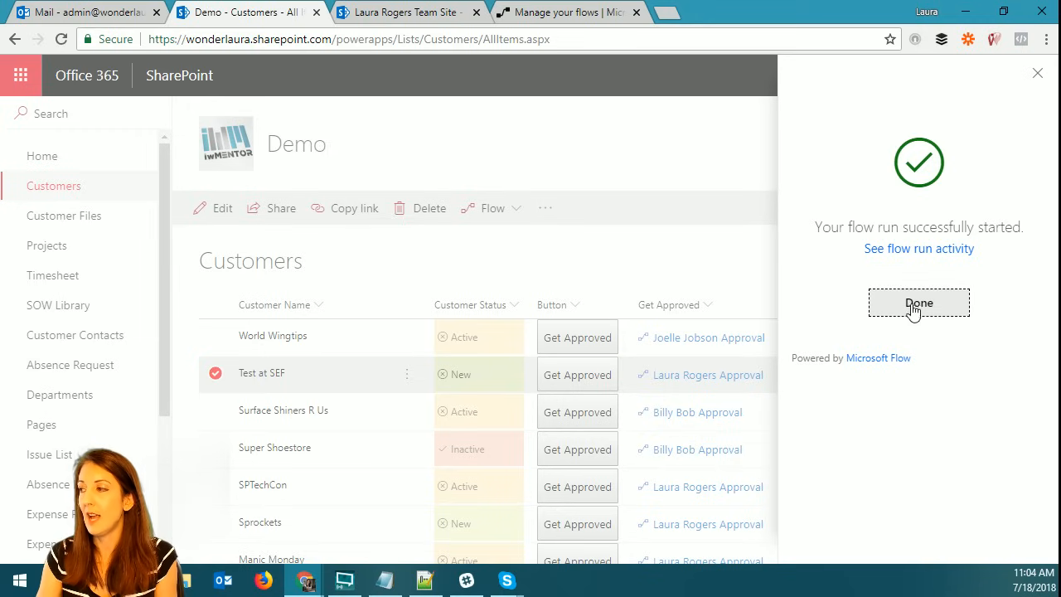
click(1038, 74)
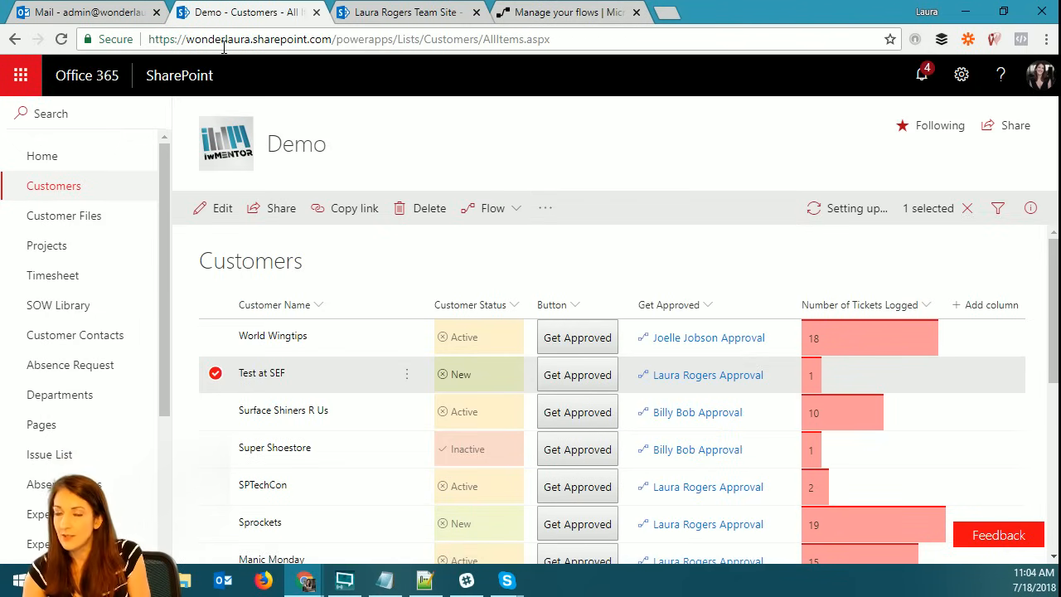
Check the Outlook inbox and compare the approval links and buttons in the Policies library and the Customers list.
click(92, 12)
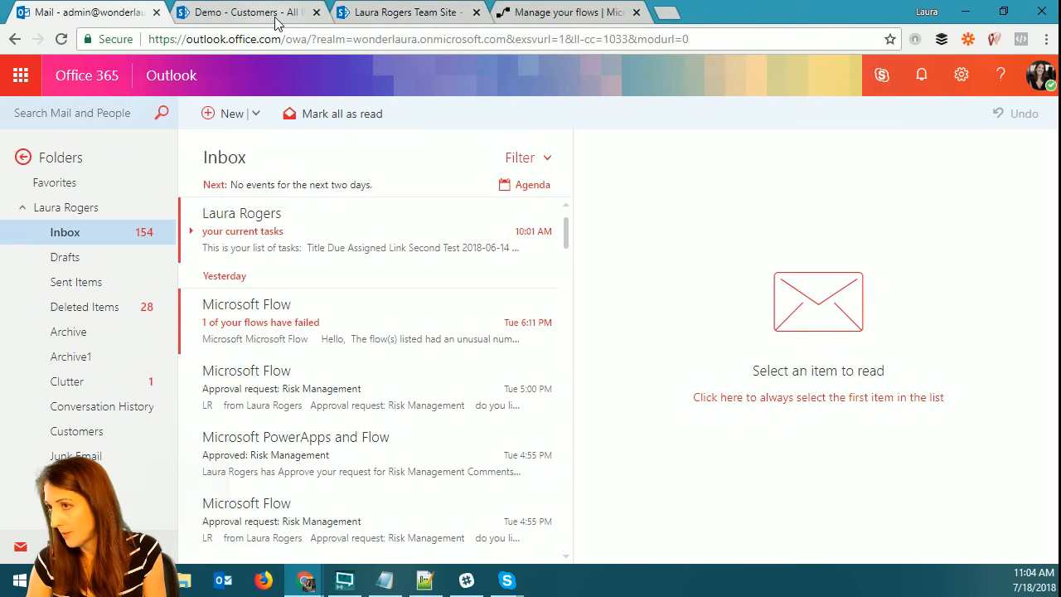
click(248, 12)
click(407, 12)
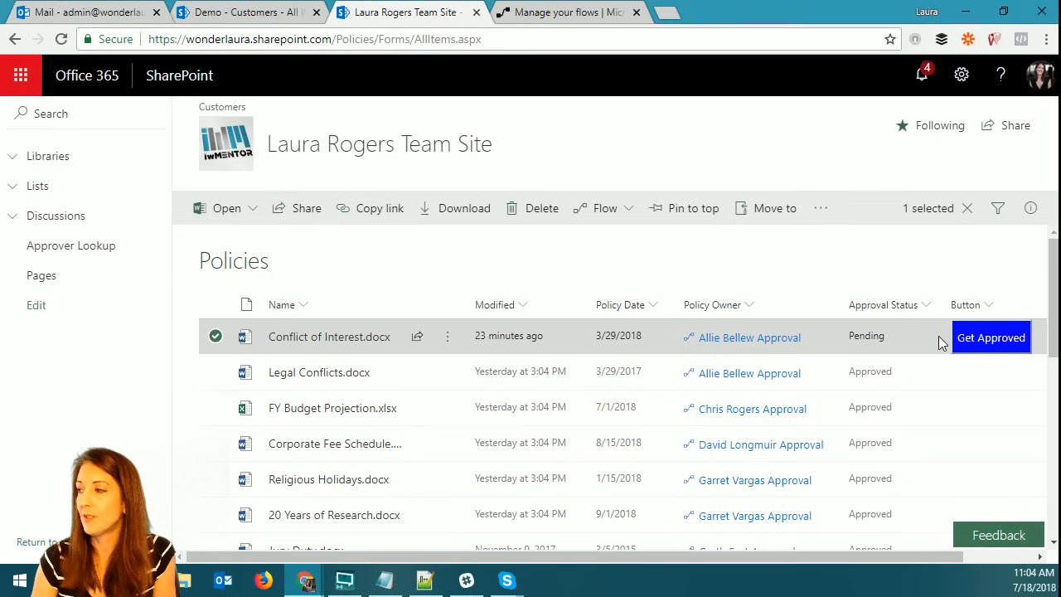
click(282, 13)
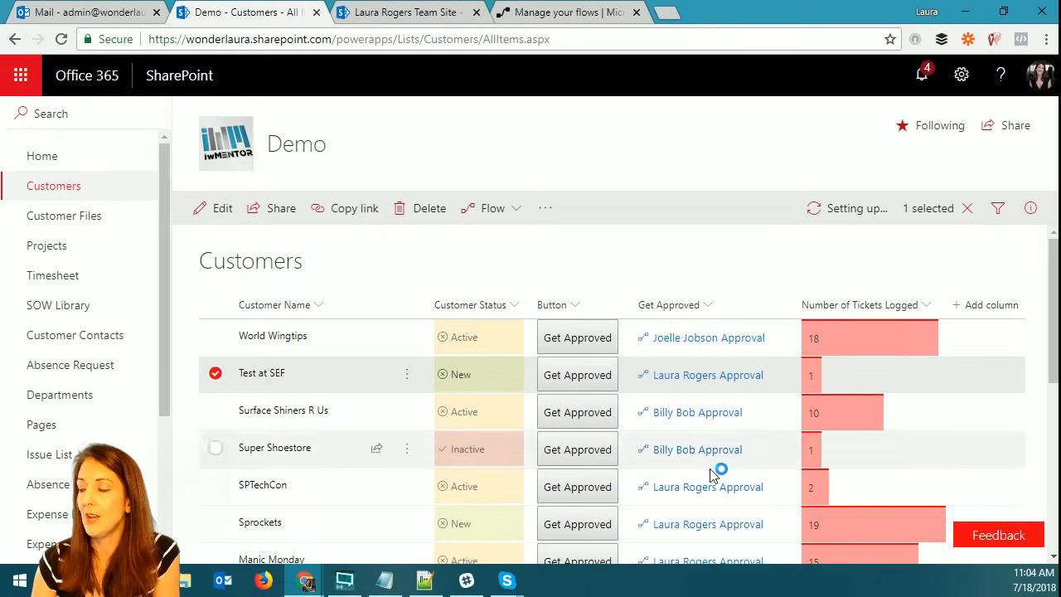
click(650, 340)
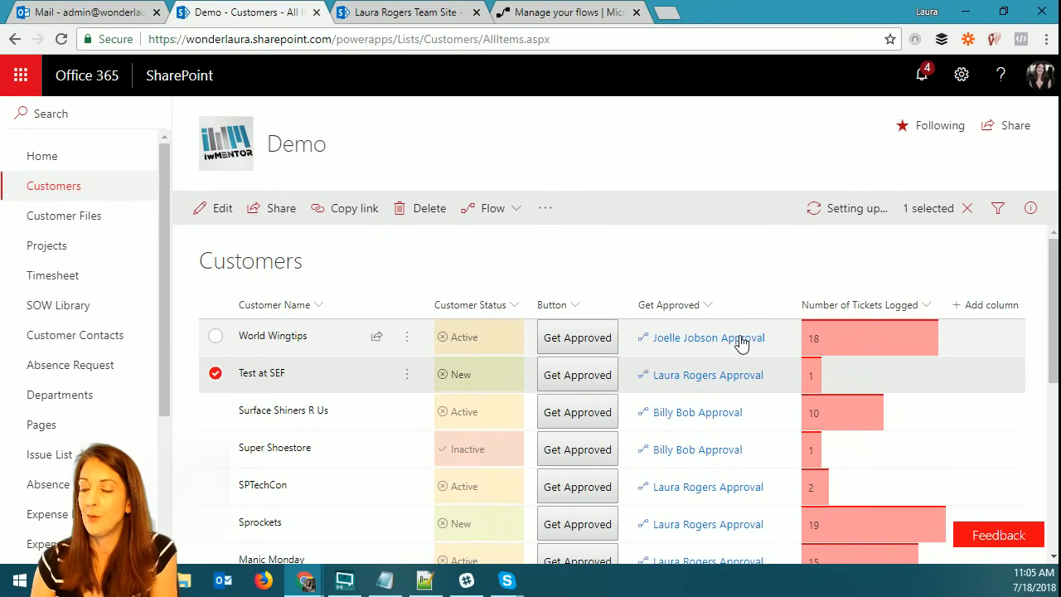
Copy the Policy Owner column's formatting JSON from the Policies library and replace the contents of "new 16" in Notepad++ with it.
click(427, 13)
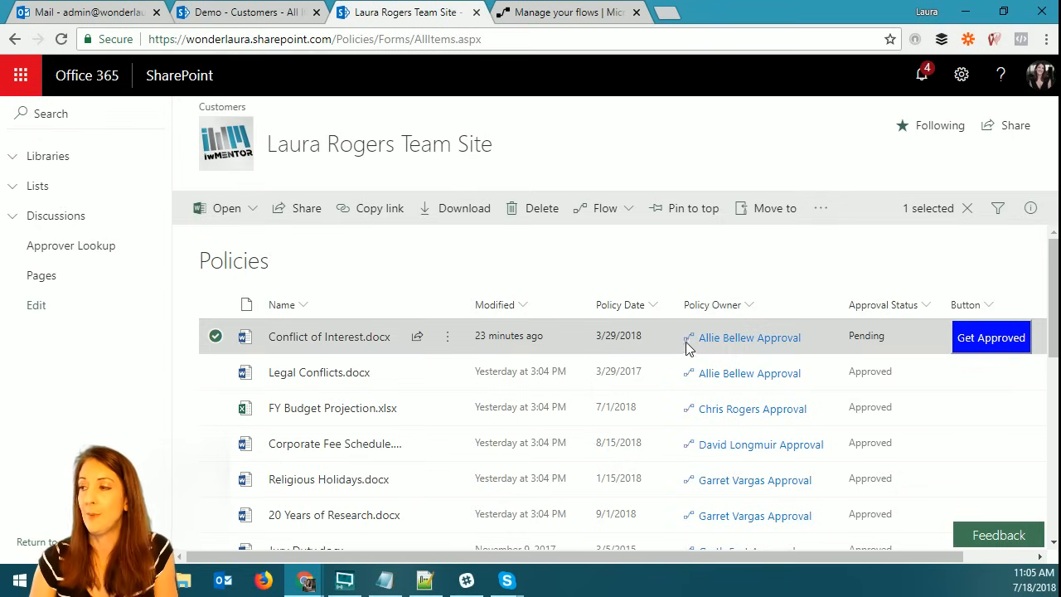
click(748, 307)
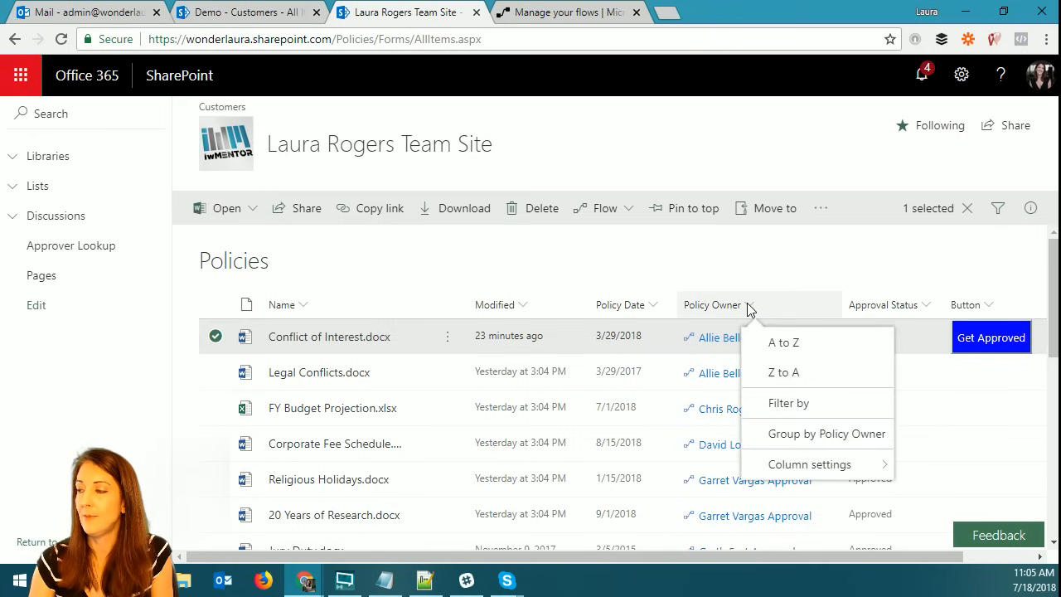
mouse_move(862, 469)
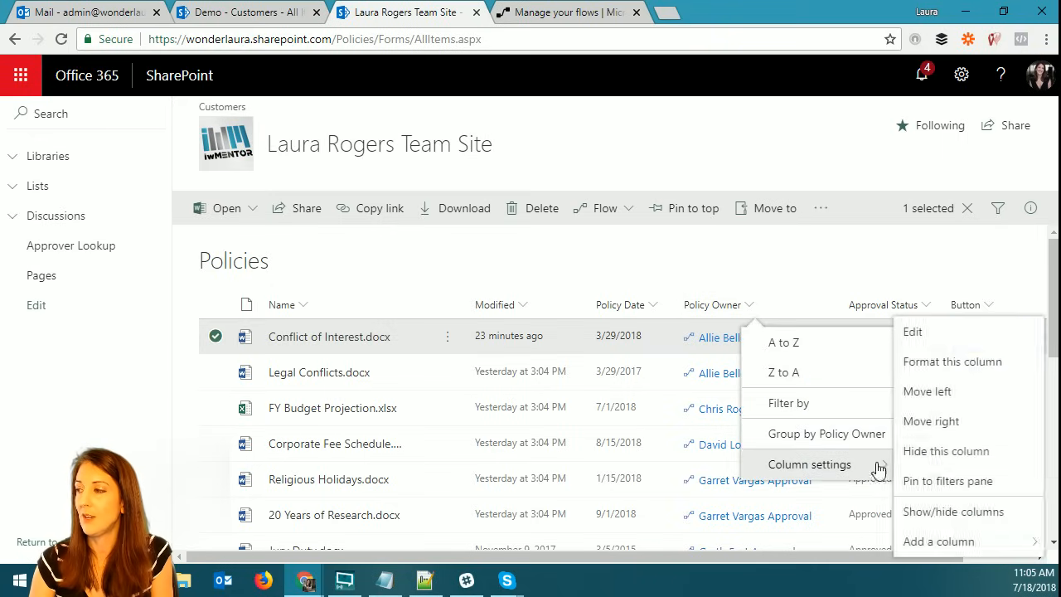
click(959, 362)
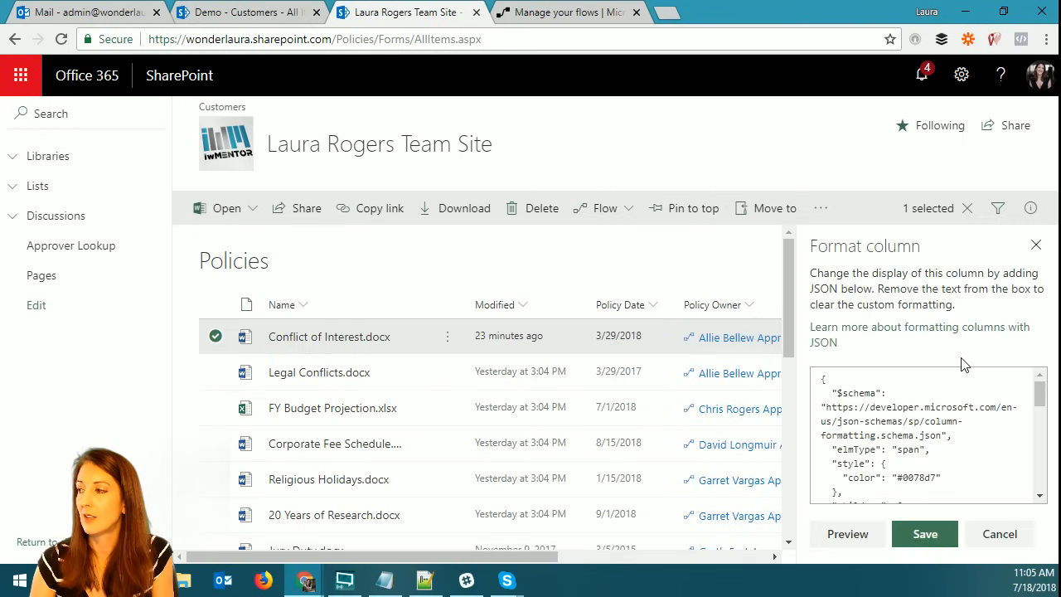
click(904, 400)
key(ctrl+a)
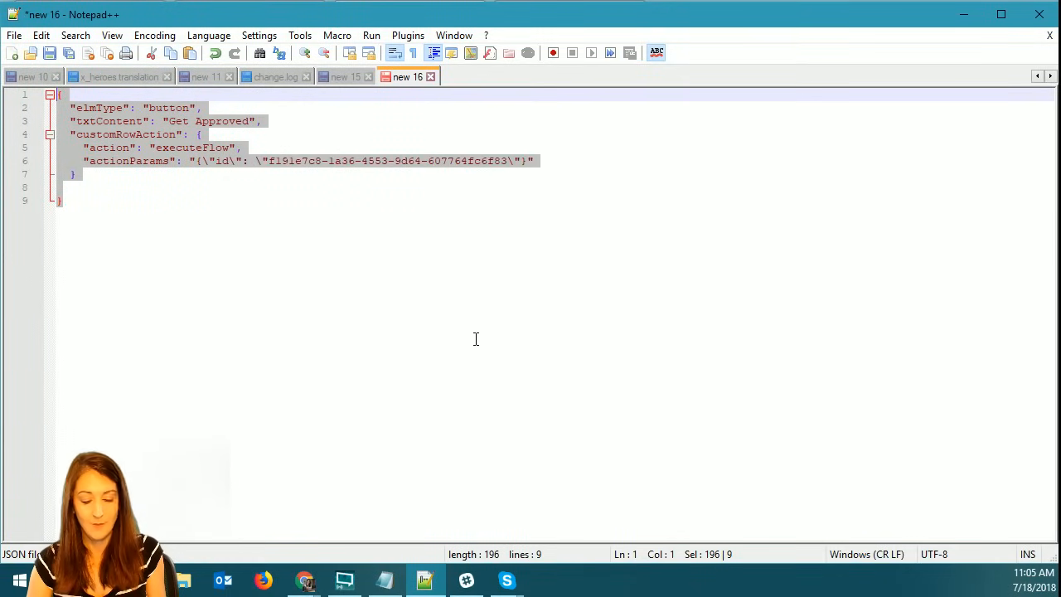
text({   "$schema": "https://developer.microsoft.com/en-us/json-schemas/sp/column-formatting.schema.json",   "elmType": "span",   "style": {     "color": "#0078d7"   },   "children": [     {       "elmType": "span",       "attributes": {         "iconName": "Flow"       }     },     {       "elmType": "button",       "style": {         "border": "none",         "background-color": "transparent",         "color": "#0078d7",         "cursor": "pointer"       },       "txtContent": {         "operator": "+",         "operands": [           "[$Policy_x0020_Owner.title]",           " Approval"         ]       },       "customRowAction": {         "action": "executeFlow",         "actionParams": "{\"id\": \"86dfdf10-8d99-4914-8e98-fe4b21ed7e34\"}"       }     }   ] })
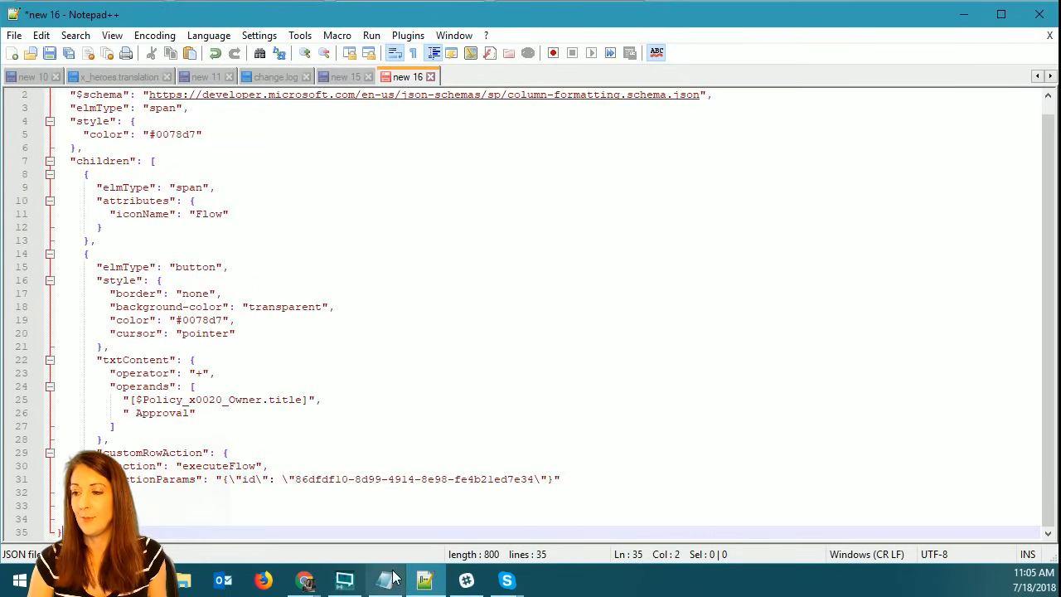
Examine the JSON's icon, button style, text content and flow action, comparing them with the Policy Owner column in SharePoint.
scroll(436, 351, up, 1)
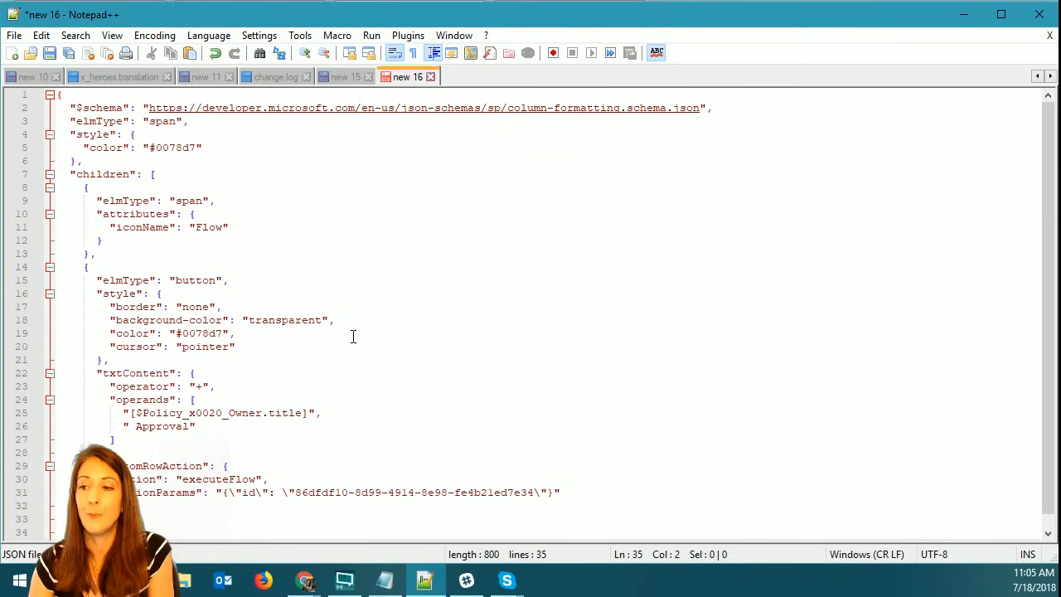
scroll(353, 340, down, 1)
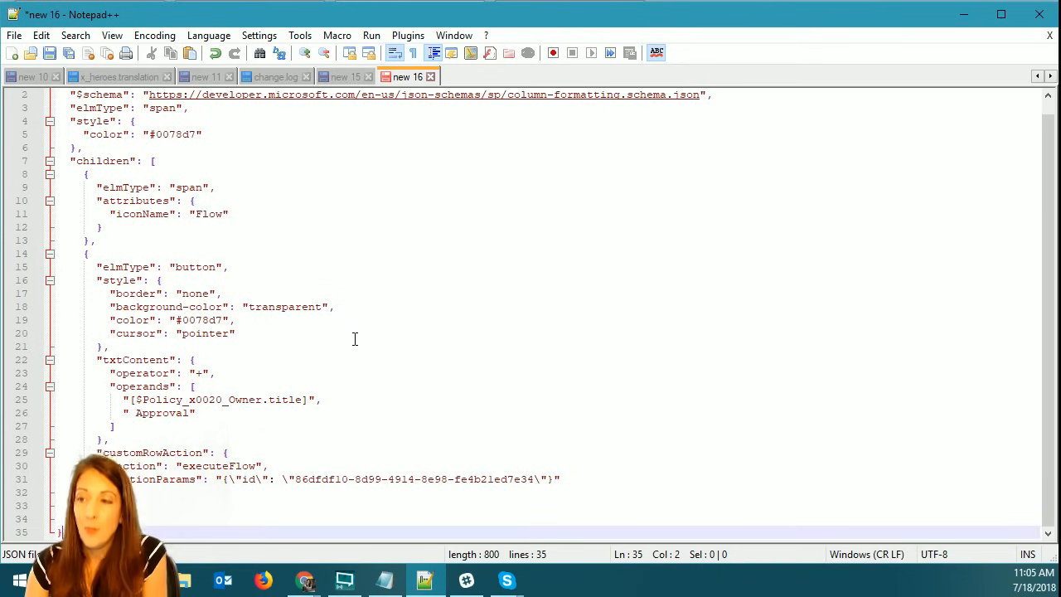
scroll(354, 339, up, 1)
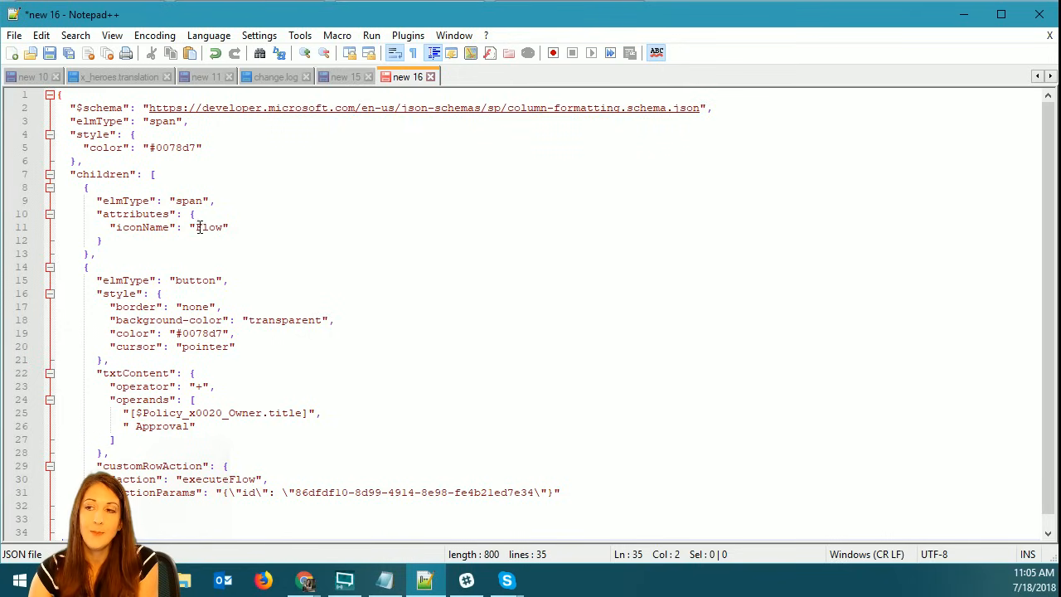
key(alt+Tab)
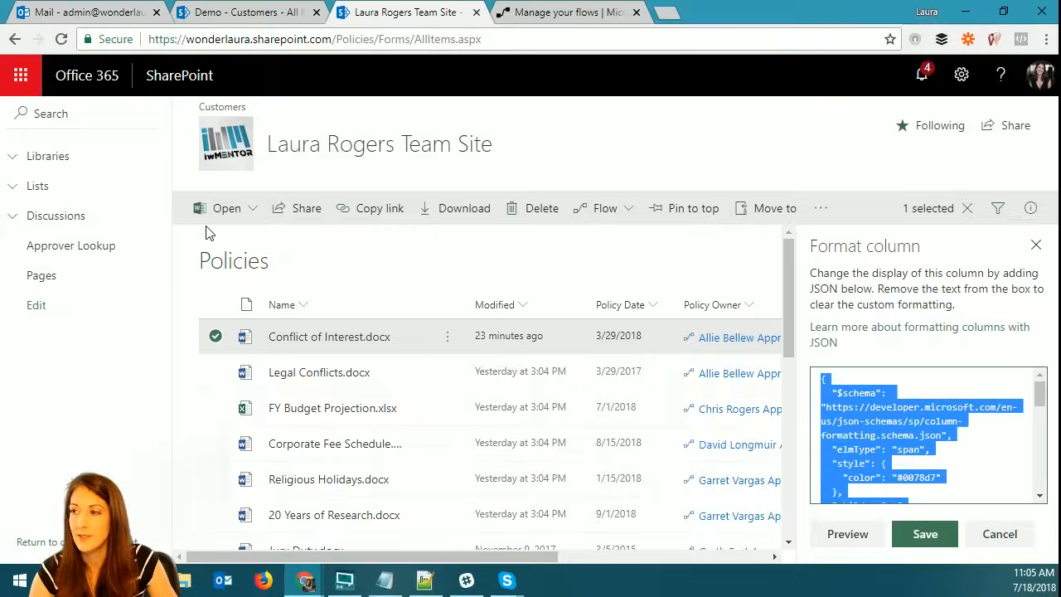
drag(535, 558, 565, 556)
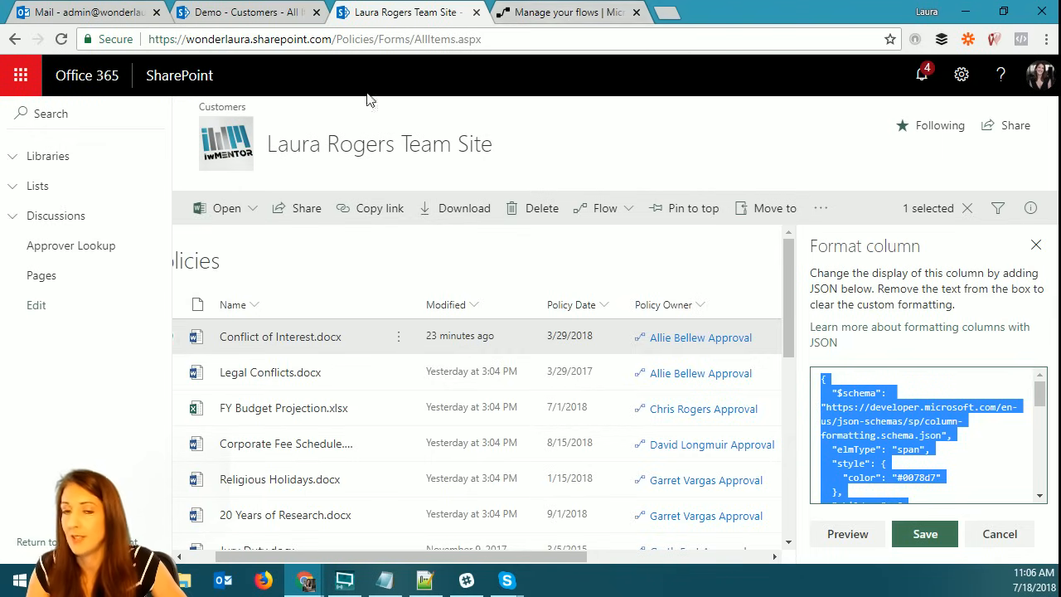
key(alt+Tab)
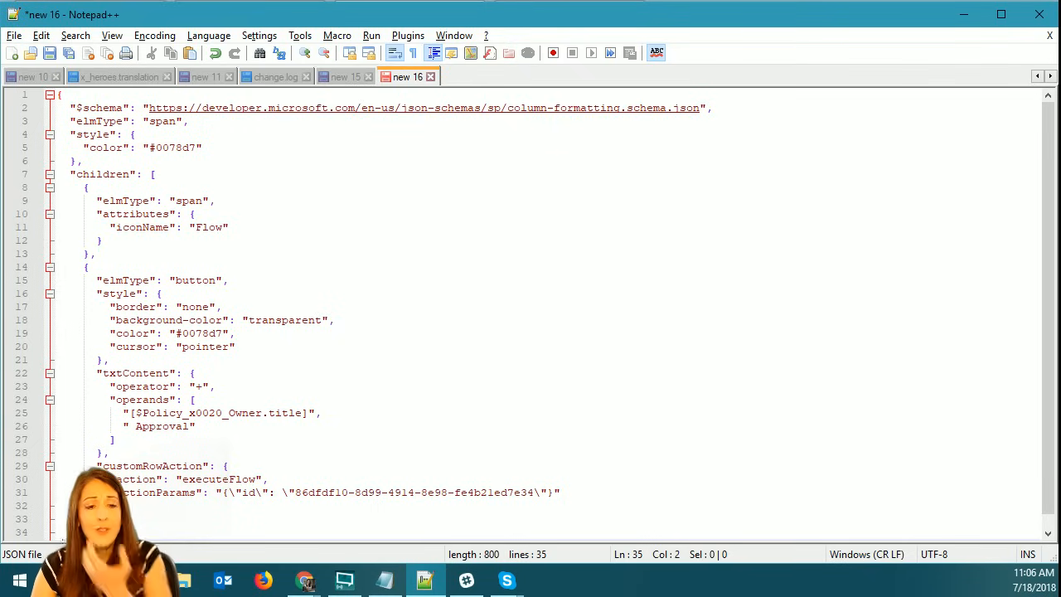
key(alt+Tab)
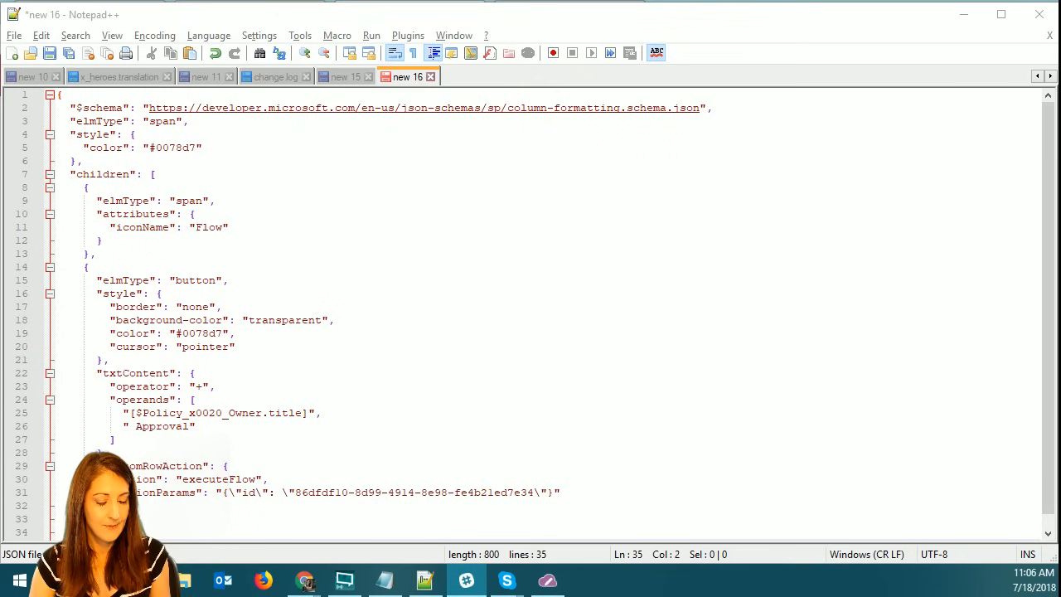
click(963, 14)
click(669, 14)
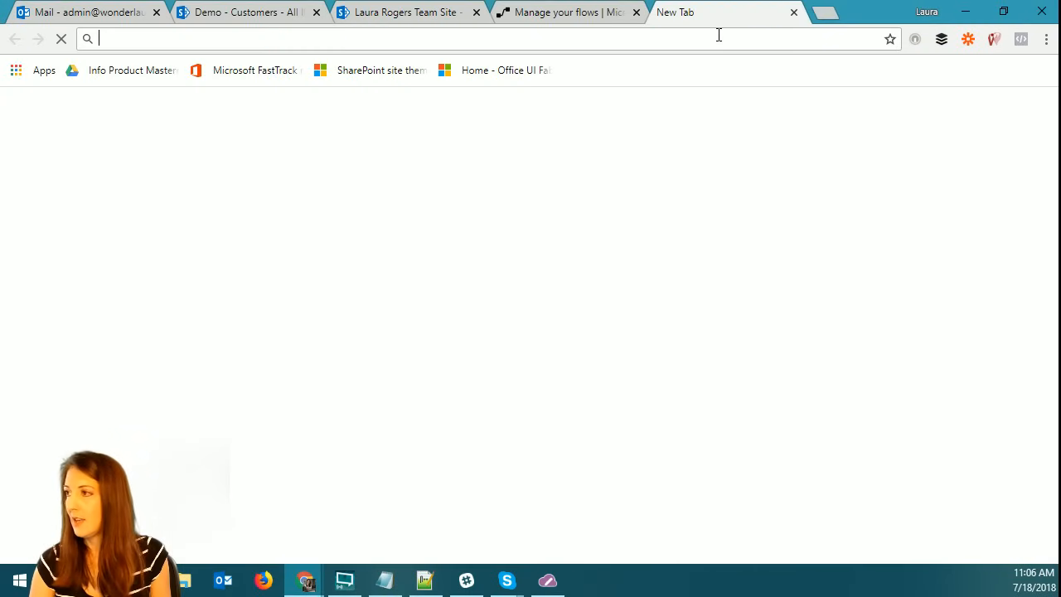
text(https://developer.microsoft.com/en-us/fabric#/styles/icons)
key(Return)
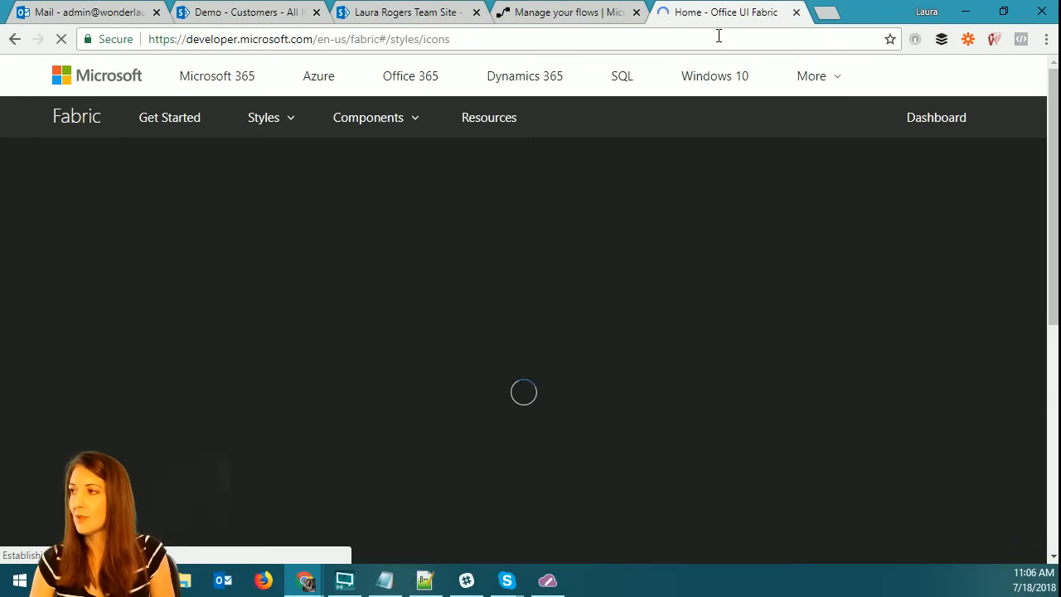
scroll(680, 351, down, 5)
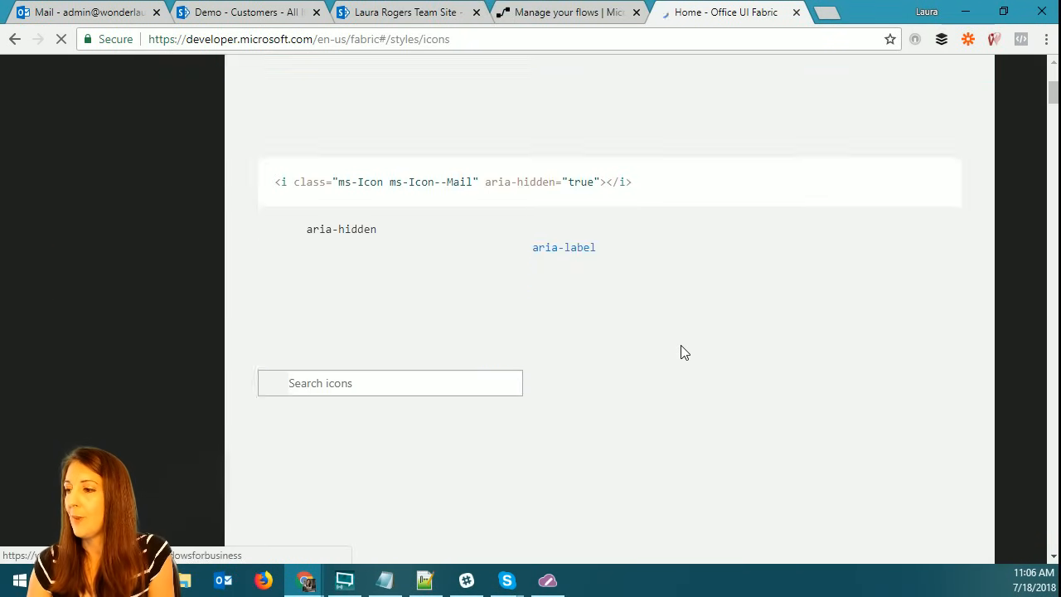
Browse the Office UI Fabric icon gallery to find the name of a solid box checkmark icon.
scroll(684, 352, down, 3)
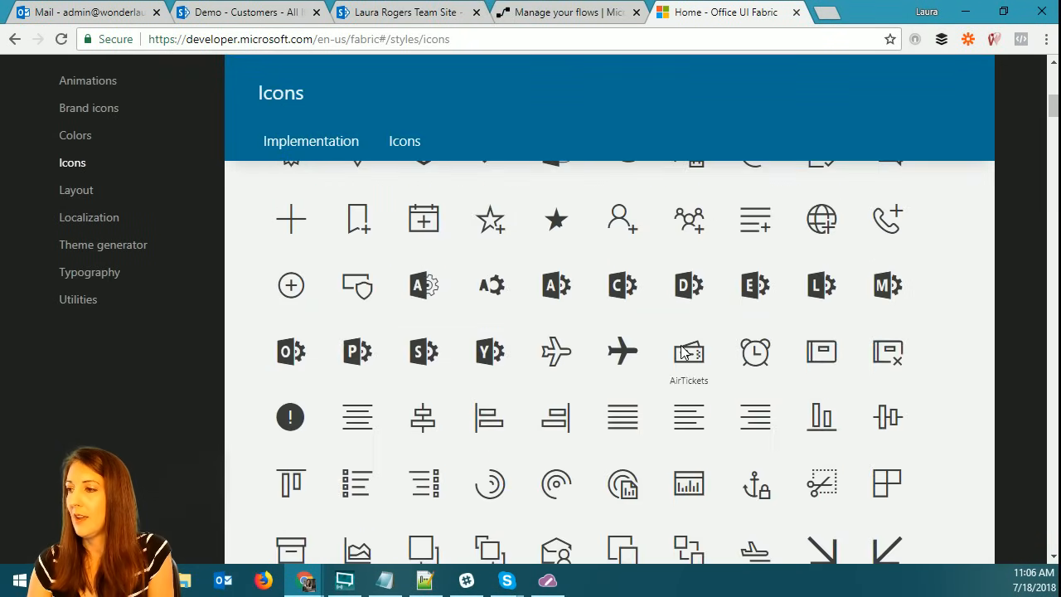
scroll(684, 352, up, 1)
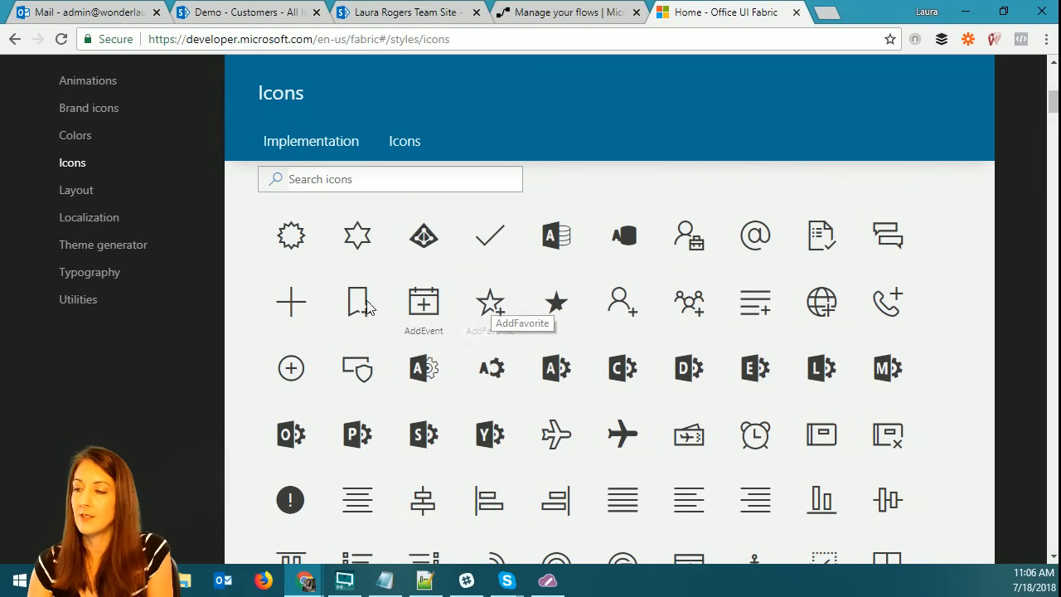
scroll(640, 459, down, 7)
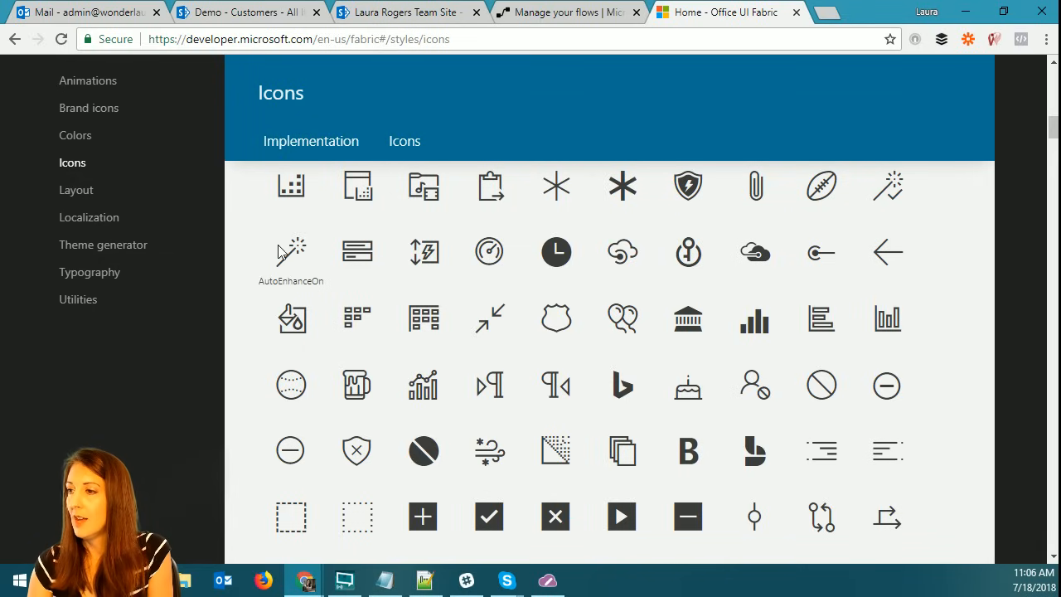
scroll(745, 425, down, 5)
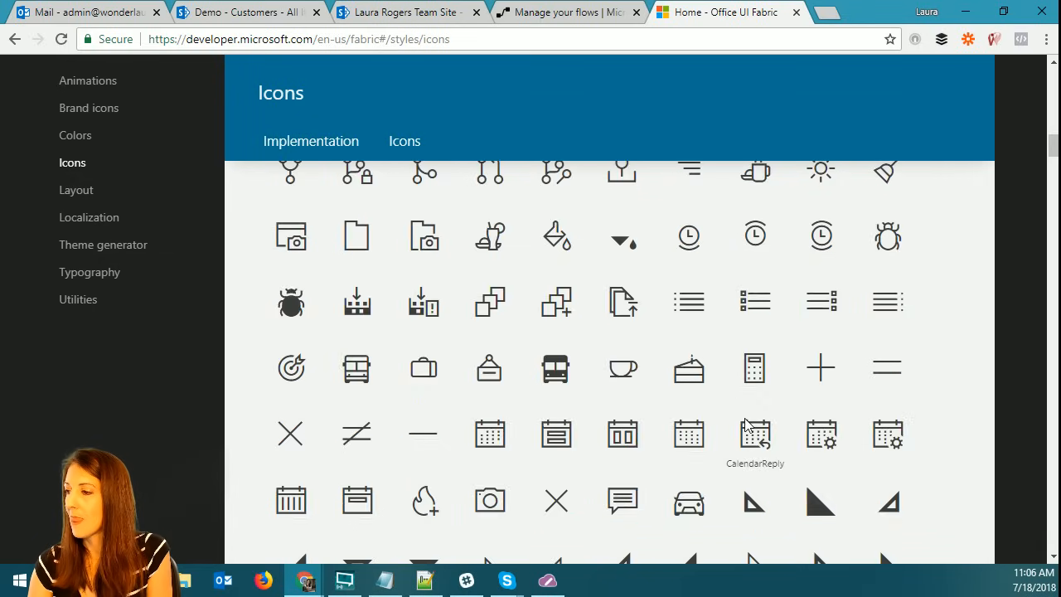
scroll(746, 425, up, 3)
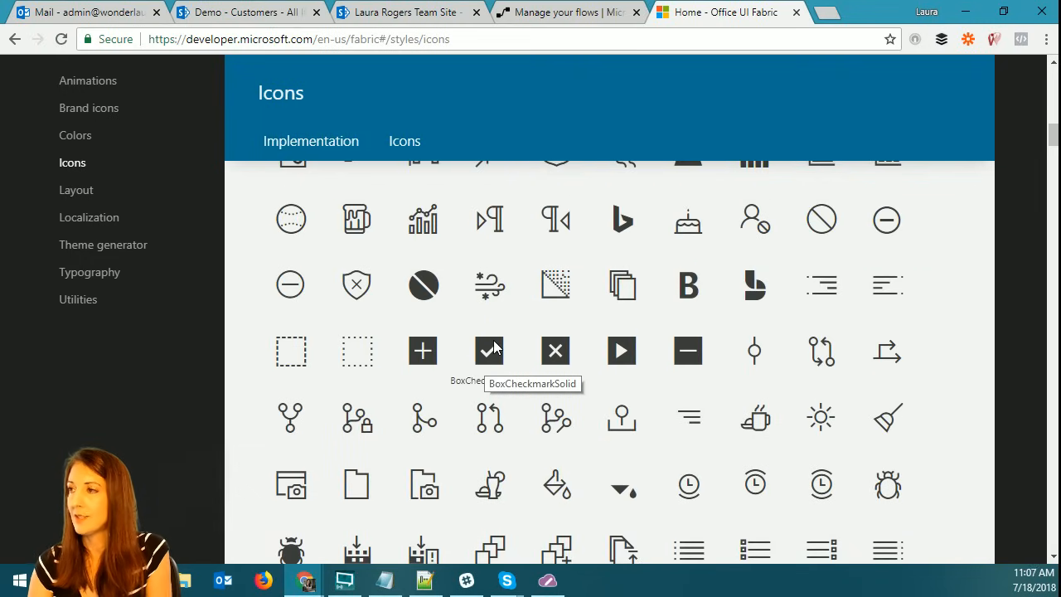
In the Policies library's Policy Owner column formatting, set iconName to "BoxCheckmarkSolid" and save it.
click(561, 12)
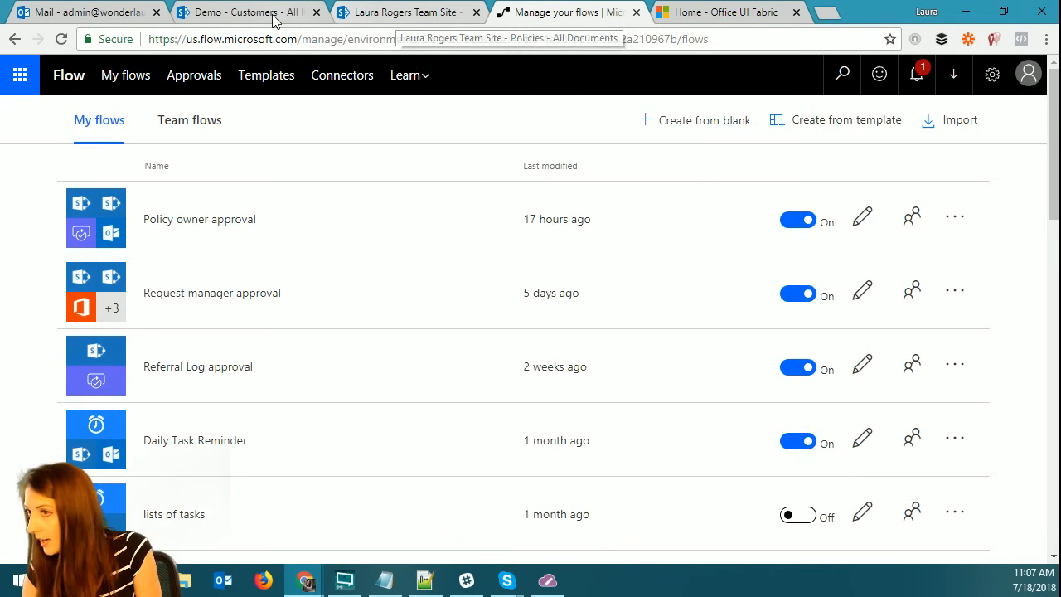
click(418, 11)
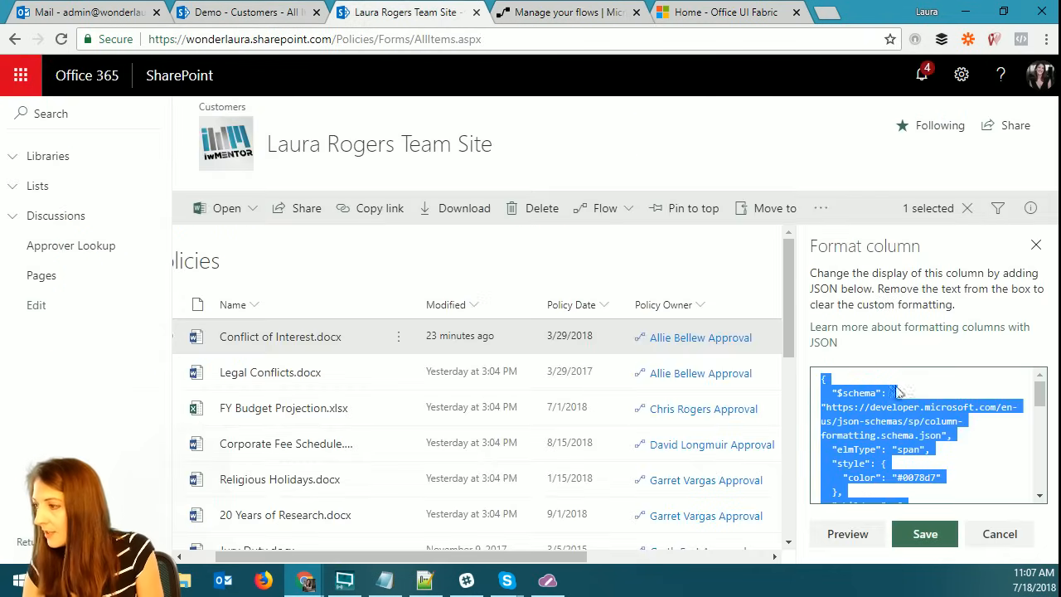
drag(1039, 396, 1036, 420)
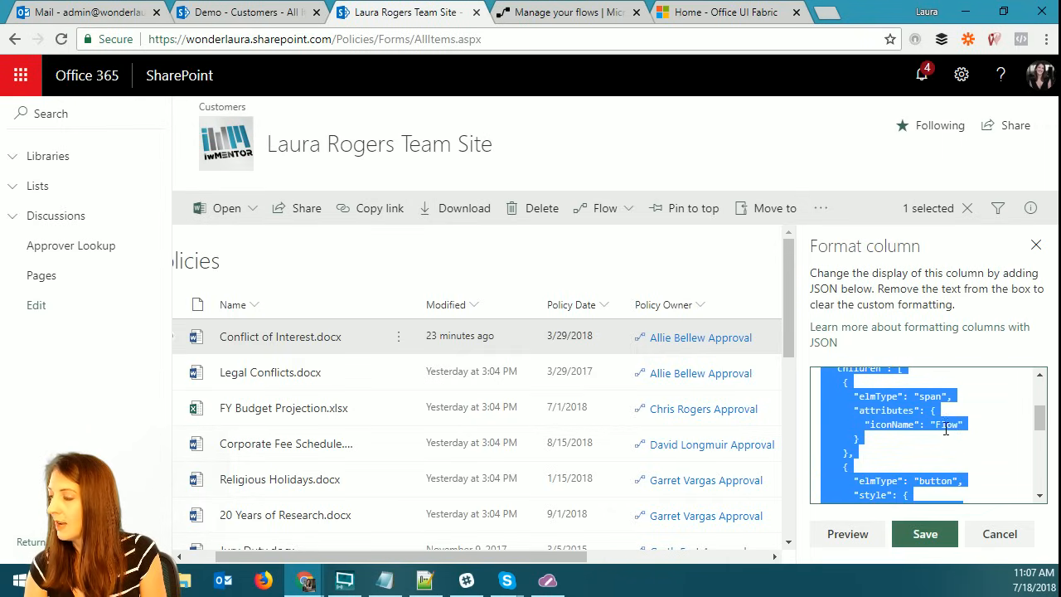
double_click(946, 424)
text(BoxCheckmark)
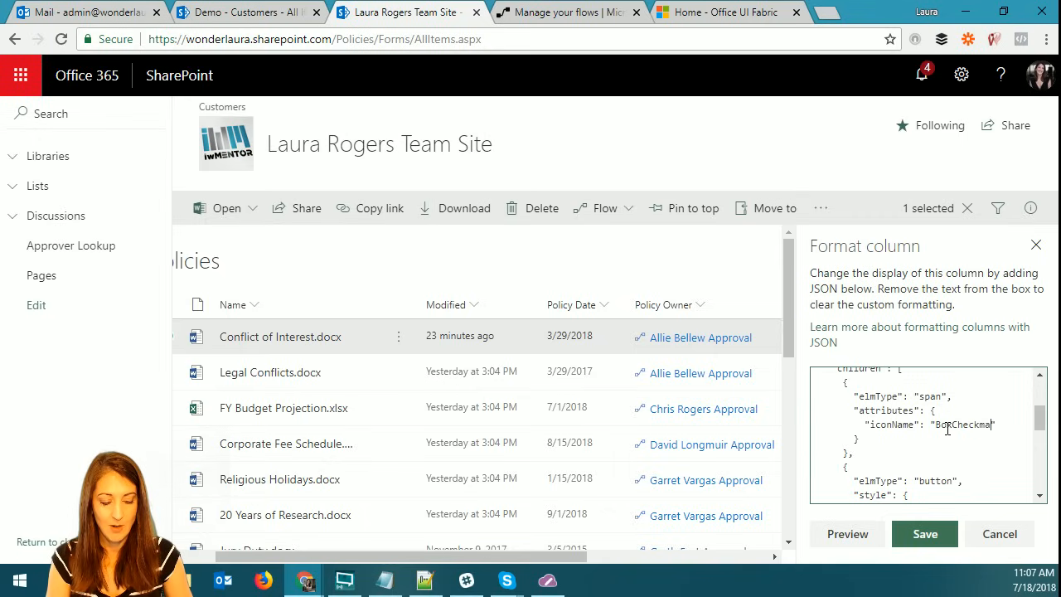
text(Soli)
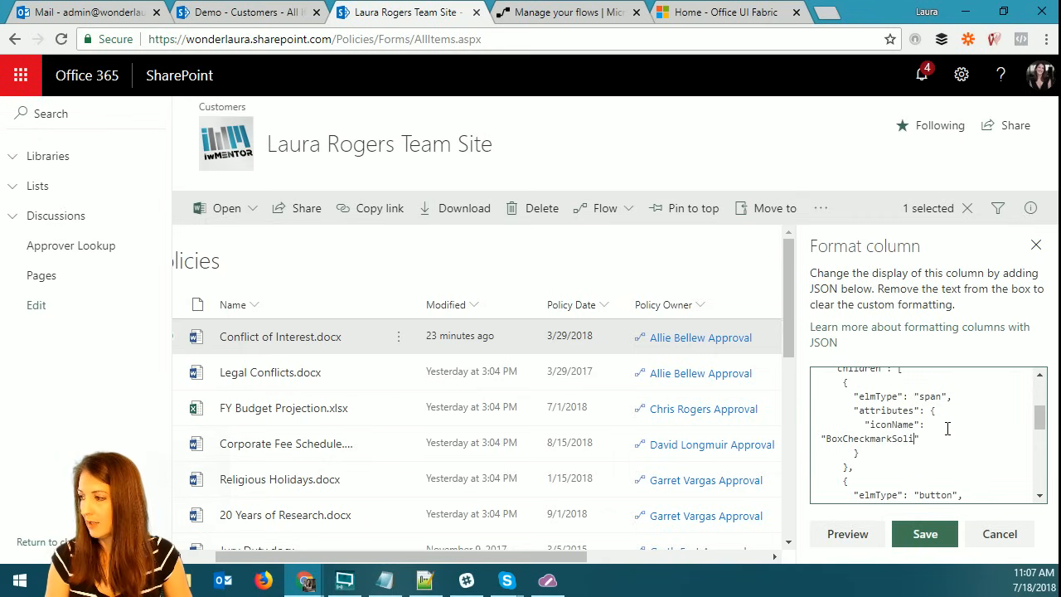
text(d)
click(924, 534)
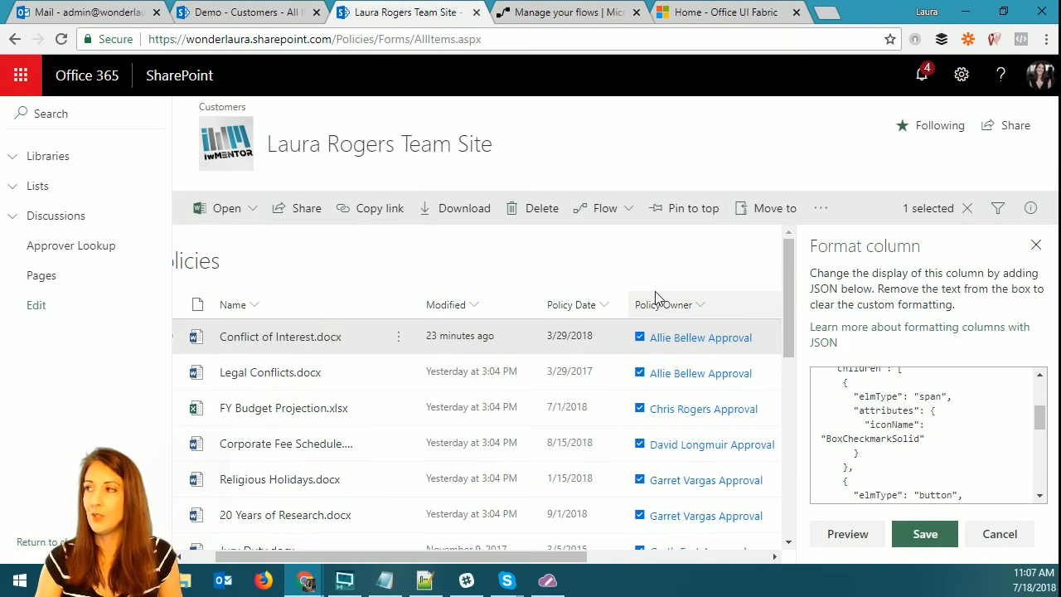
Switch to Notepad++ and examine the txtContent "+" operator and the Policy_x0020_Owner operand in the JSON.
key(alt+Tab)
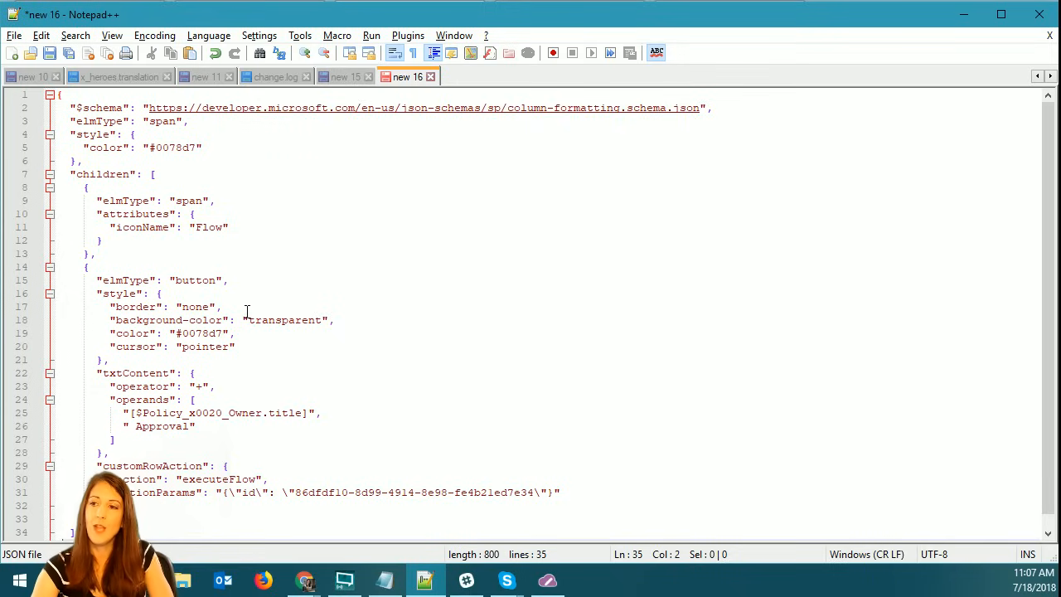
scroll(176, 277, down, 1)
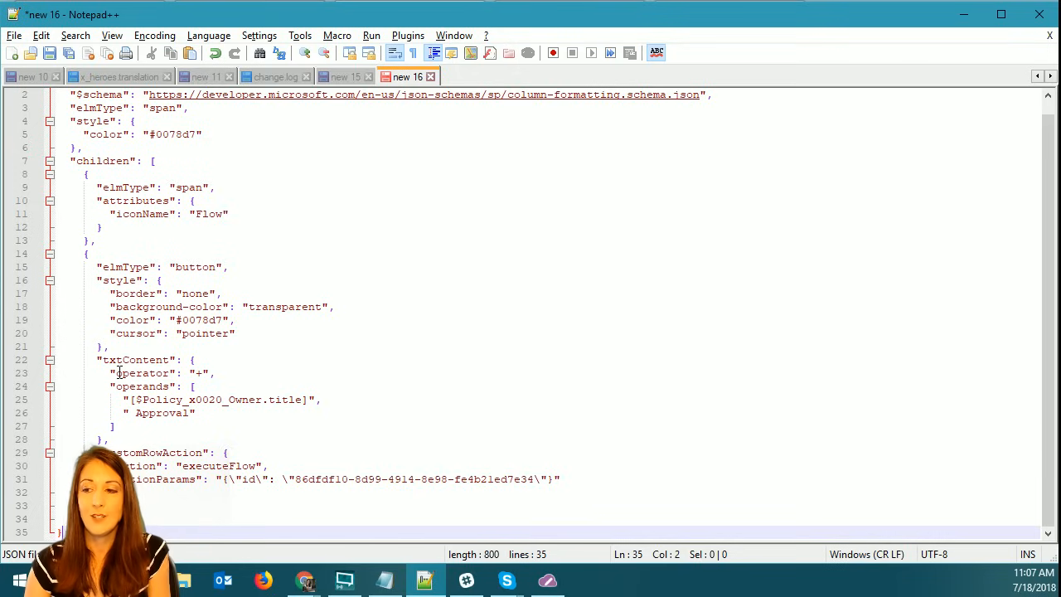
drag(196, 373, 201, 373)
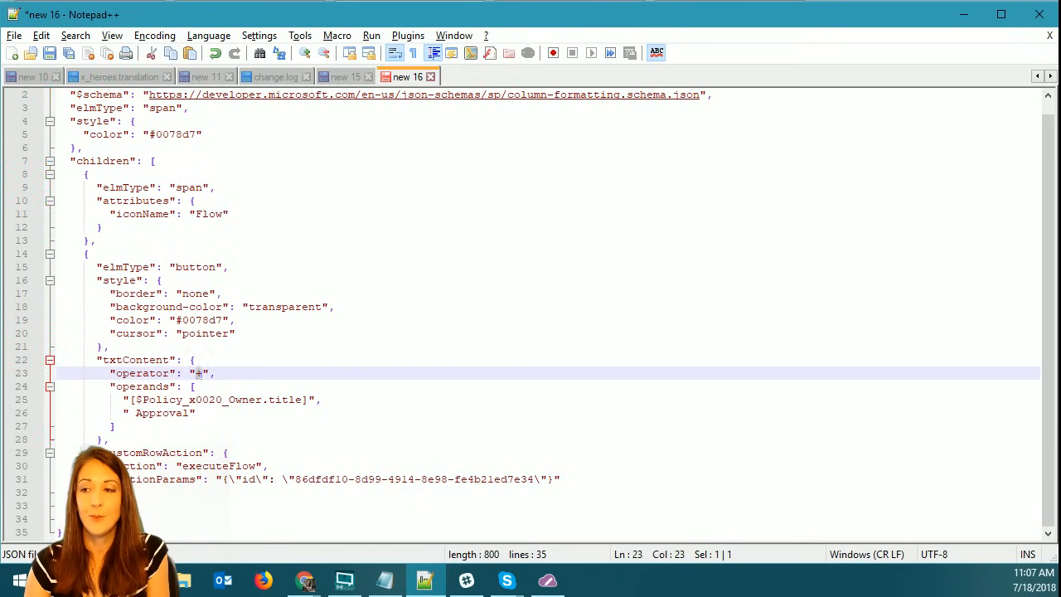
click(217, 373)
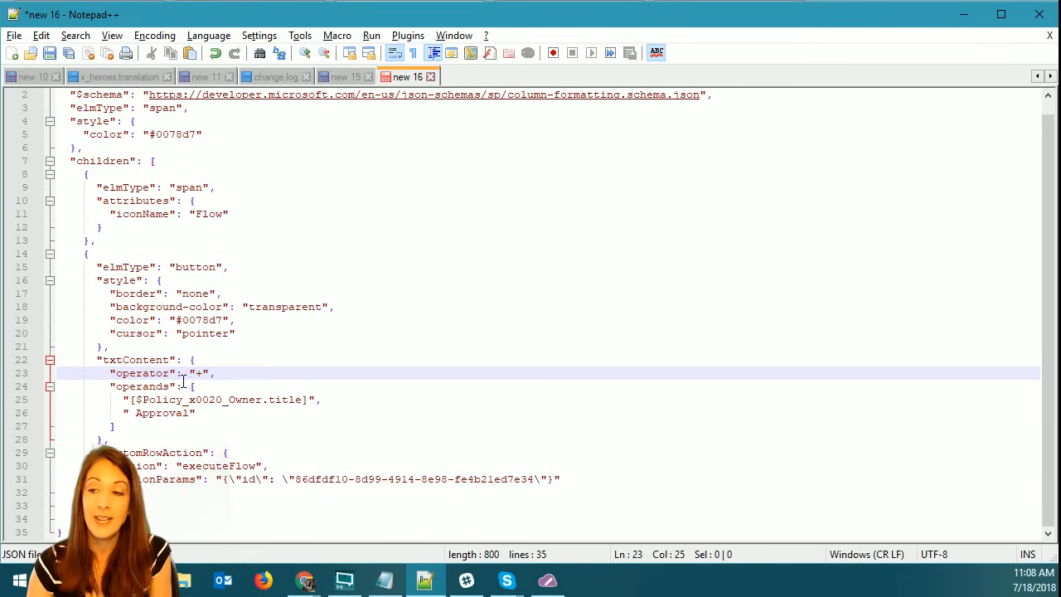
drag(143, 400, 262, 399)
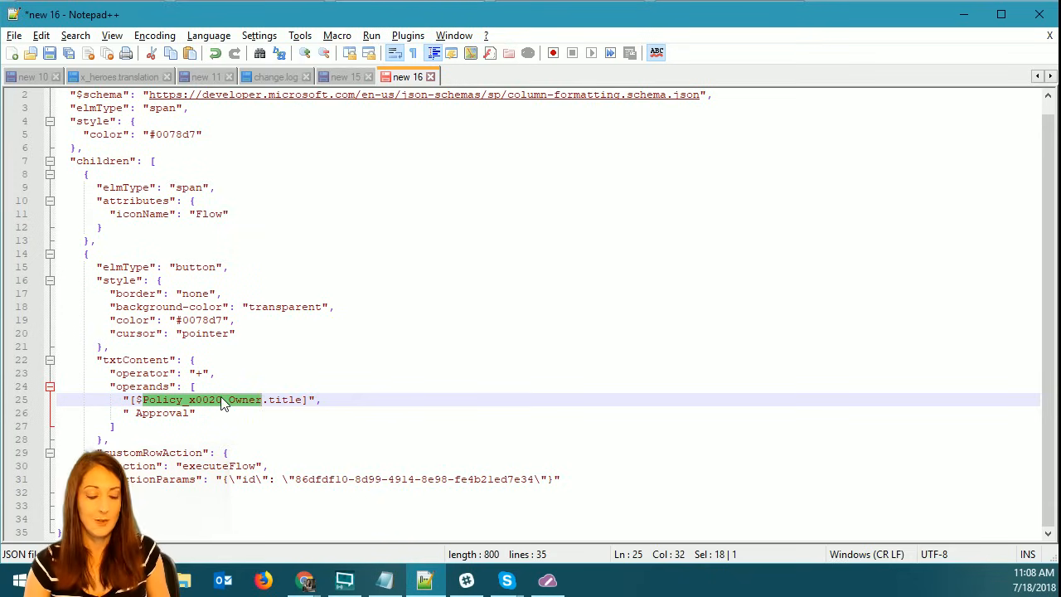
Switch to Chrome and open the Policy Owner column's settings from the Policies library settings.
key(alt+Tab)
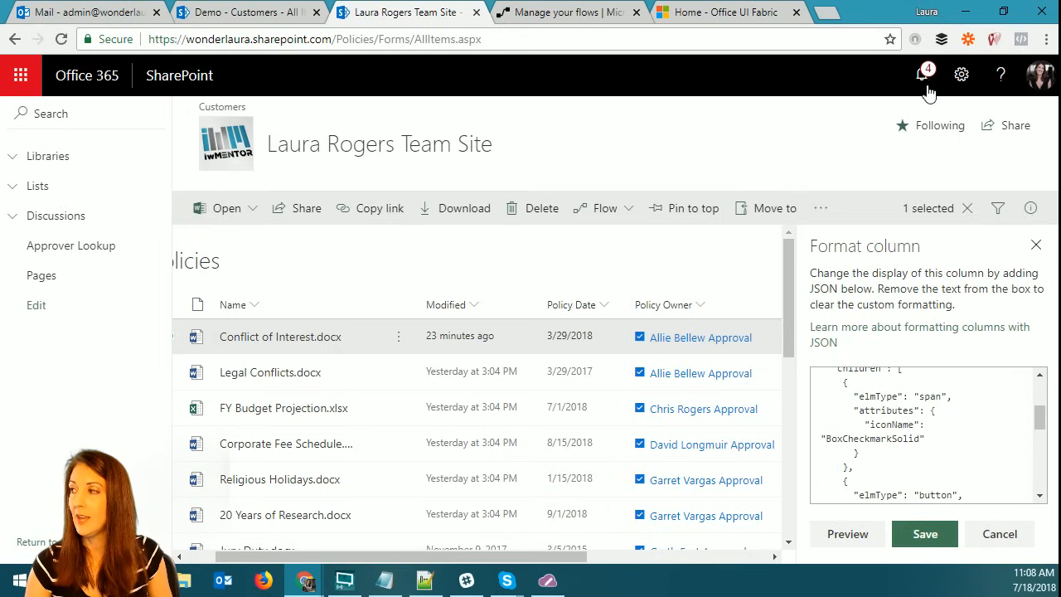
click(959, 77)
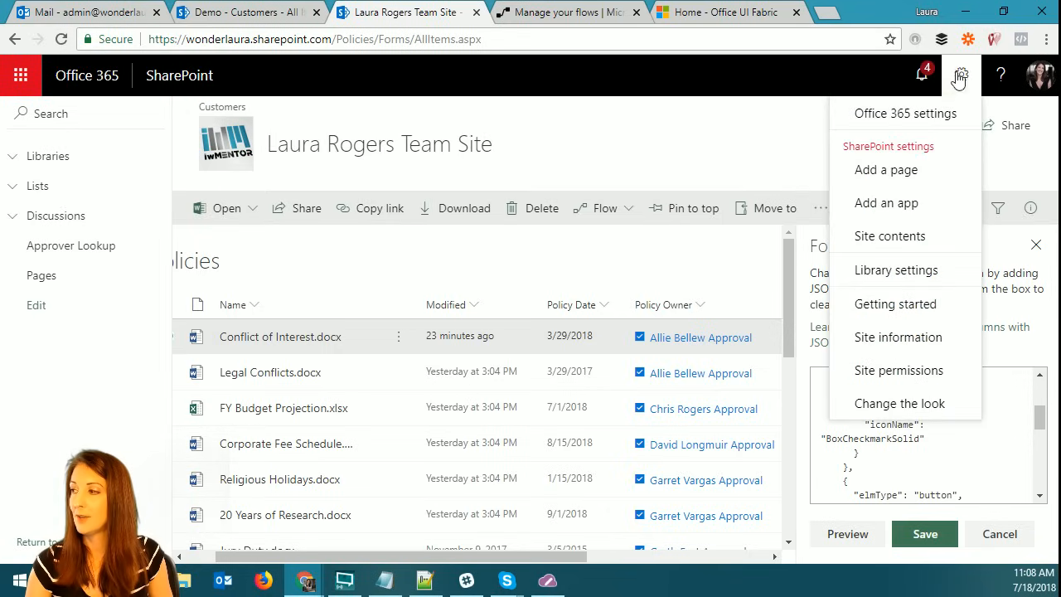
click(898, 273)
scroll(363, 429, down, 2)
scroll(364, 429, down, 5)
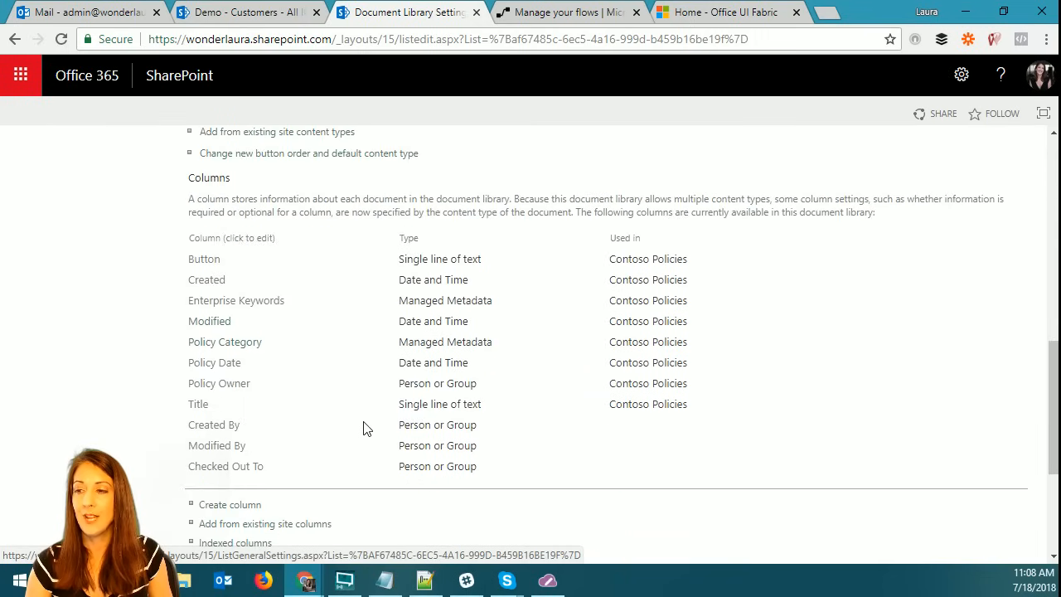
click(220, 385)
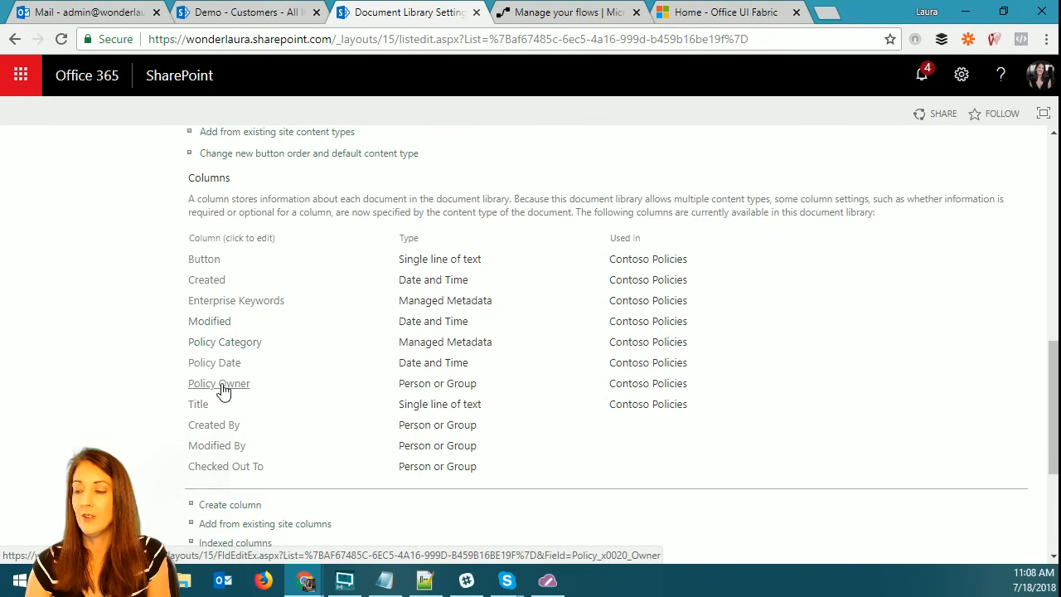
click(220, 388)
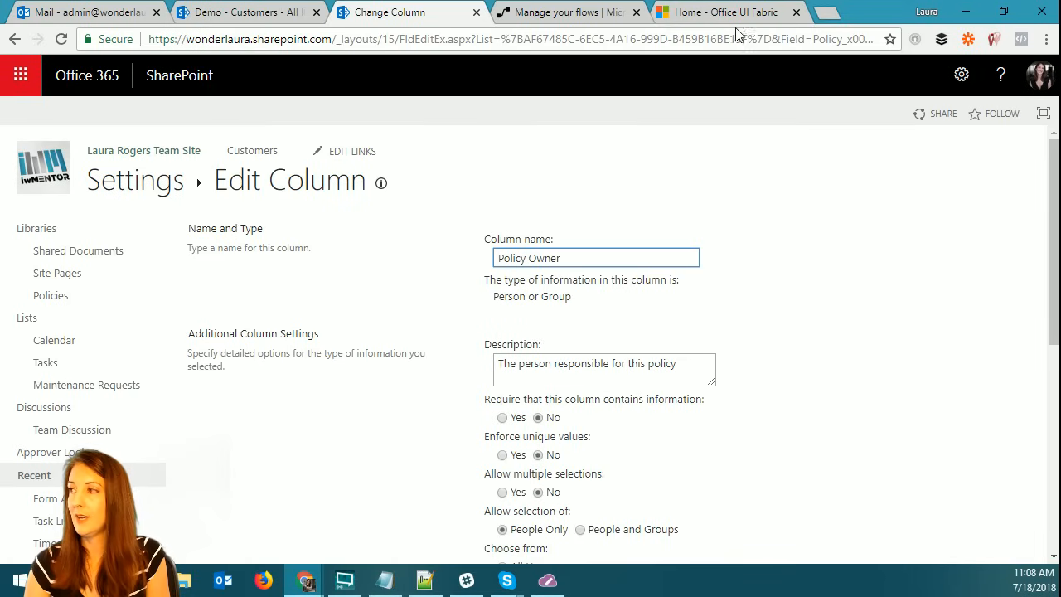
Highlight the internal field name Policy_x0020_Owner in the page URL, check the column formatting section, and leave the column settings without changes.
click(736, 39)
key(End)
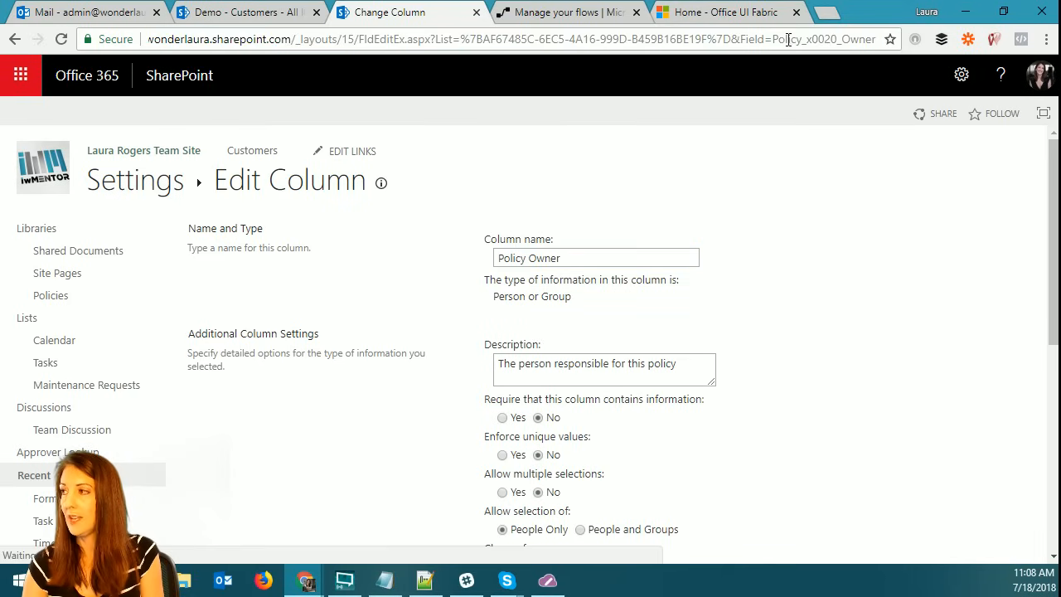
drag(773, 39, 877, 39)
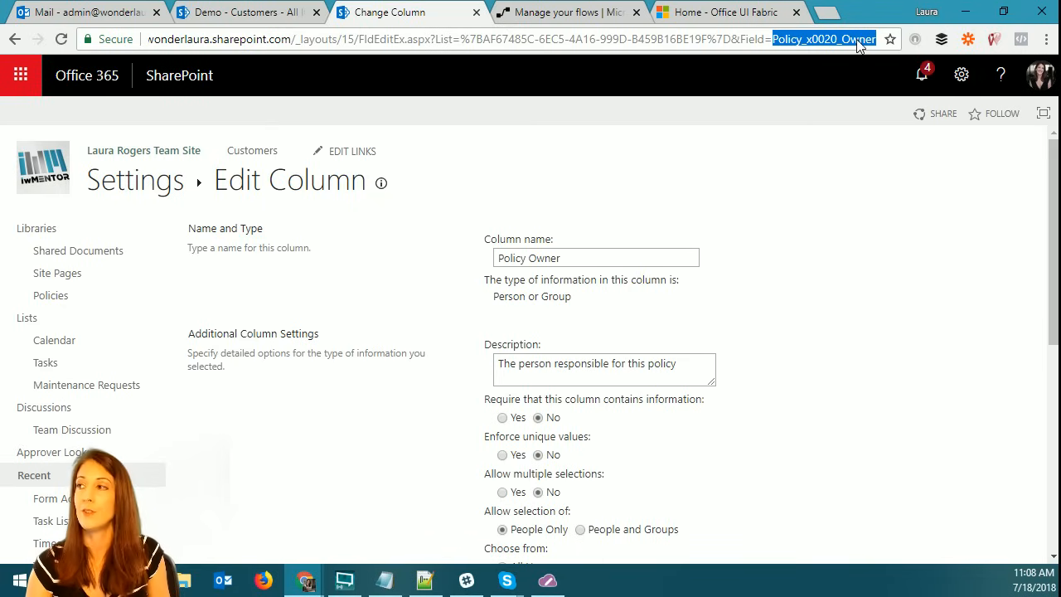
scroll(830, 256, down, 5)
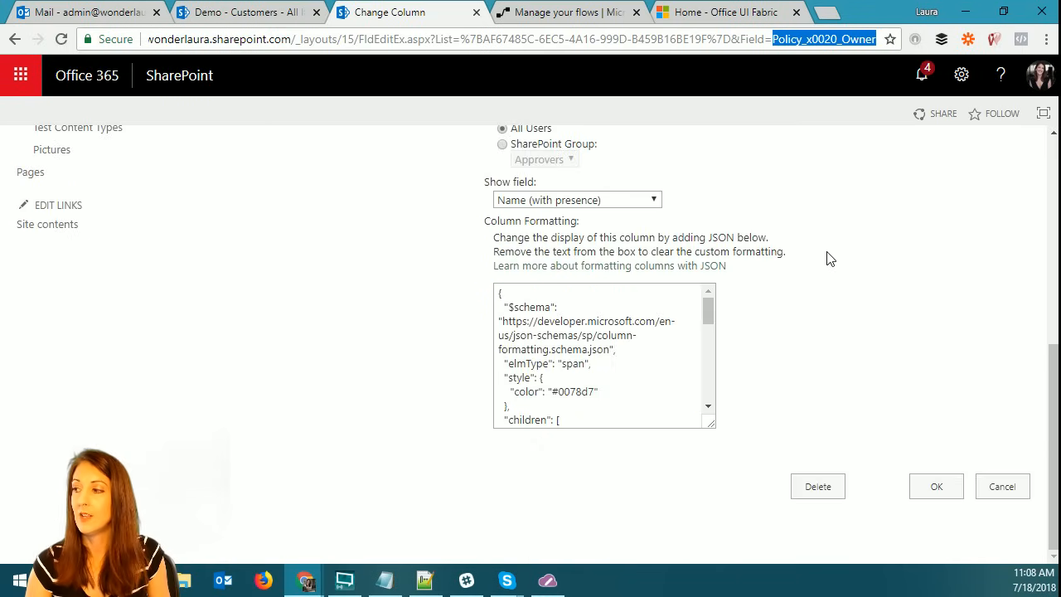
click(1013, 490)
Switch to Notepad++ and examine the Policy_x0020_Owner.title operand, highlighting its title property and the full column reference.
key(alt+Tab)
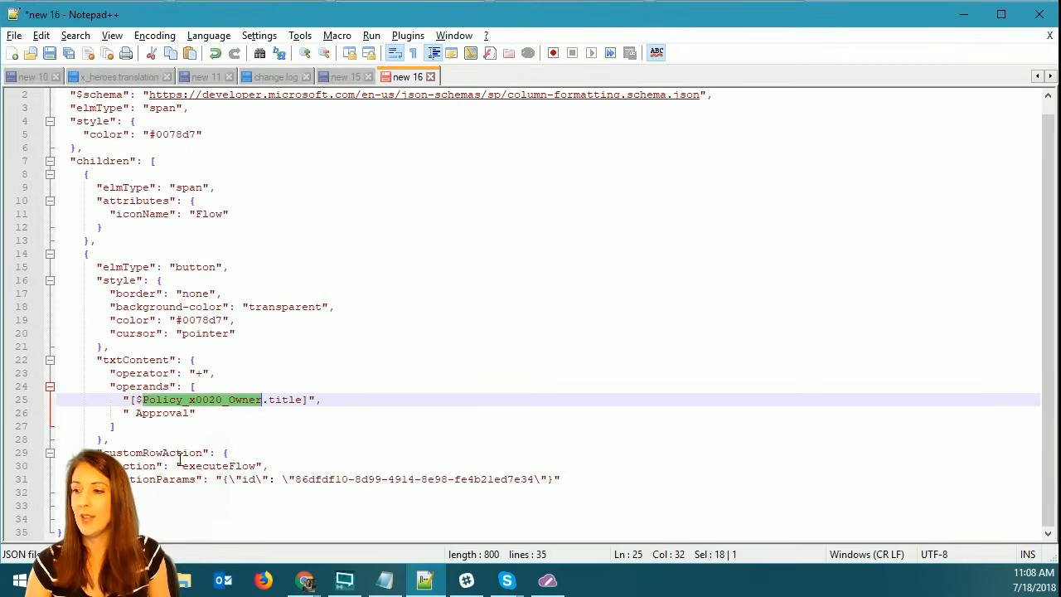
click(144, 400)
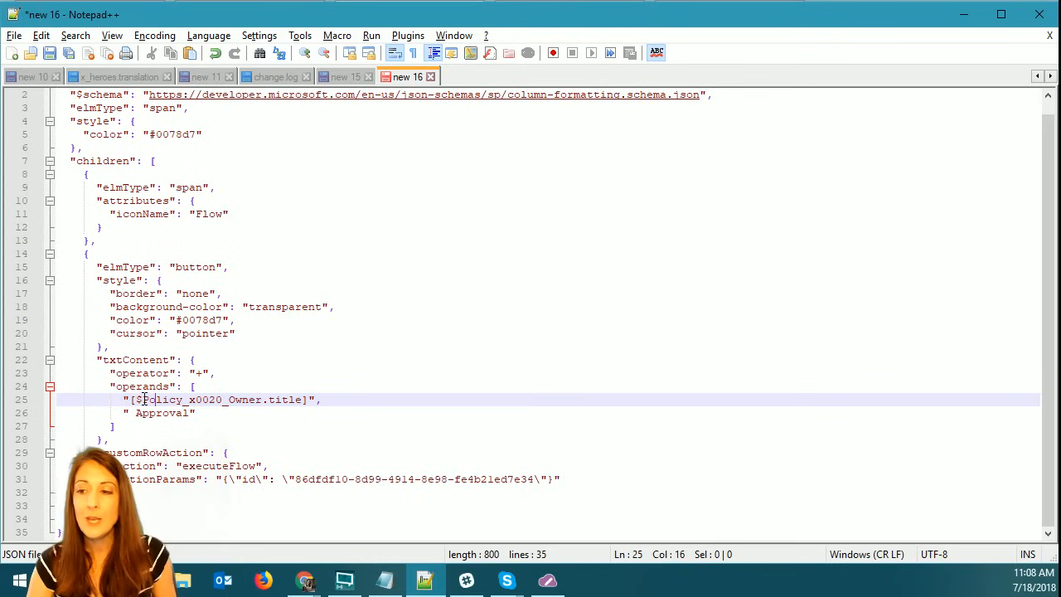
drag(268, 401, 301, 407)
click(278, 401)
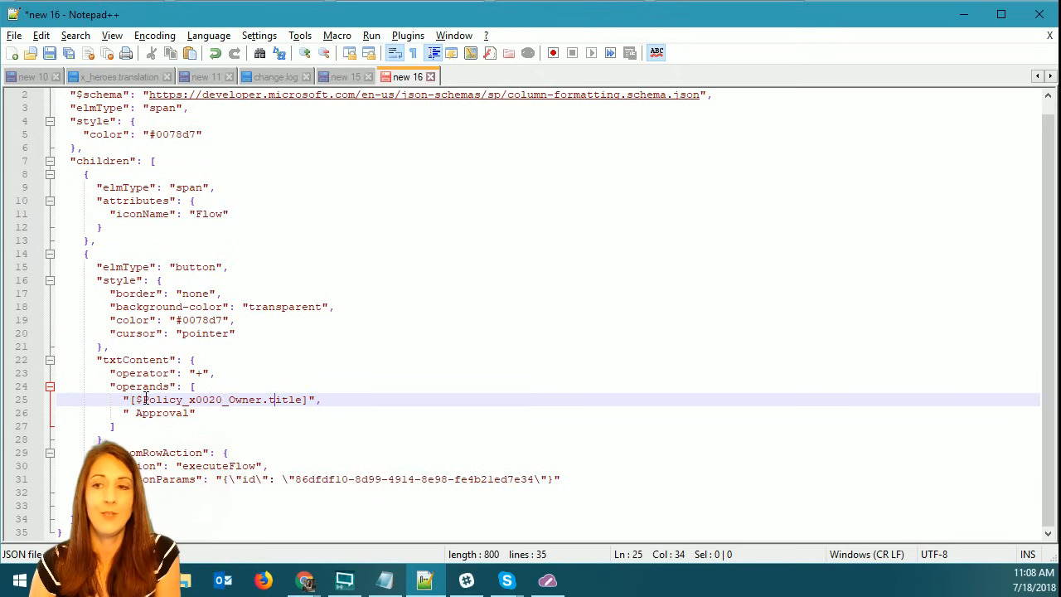
drag(268, 400, 304, 401)
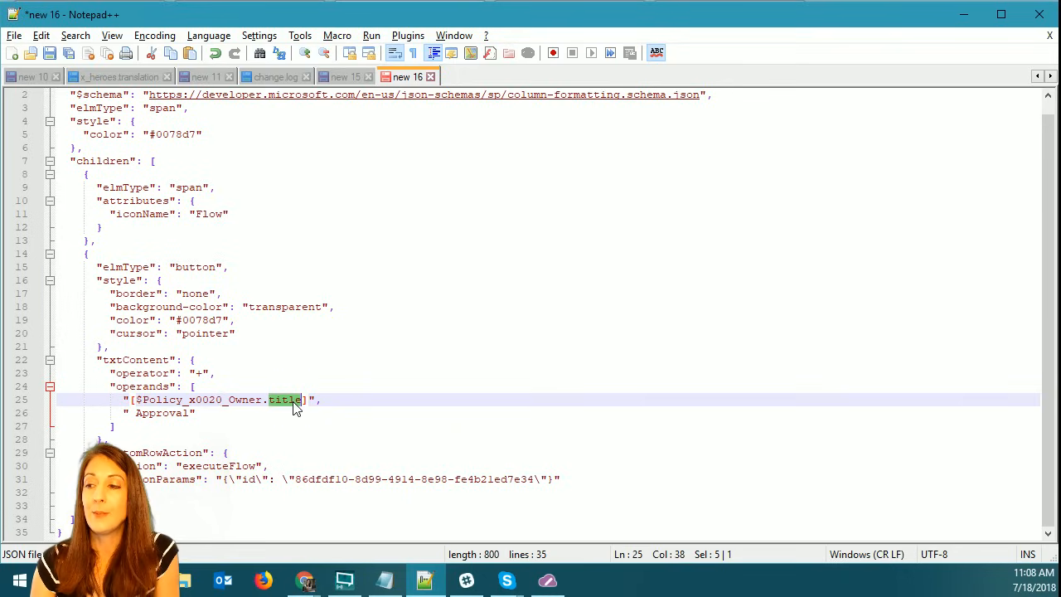
click(207, 399)
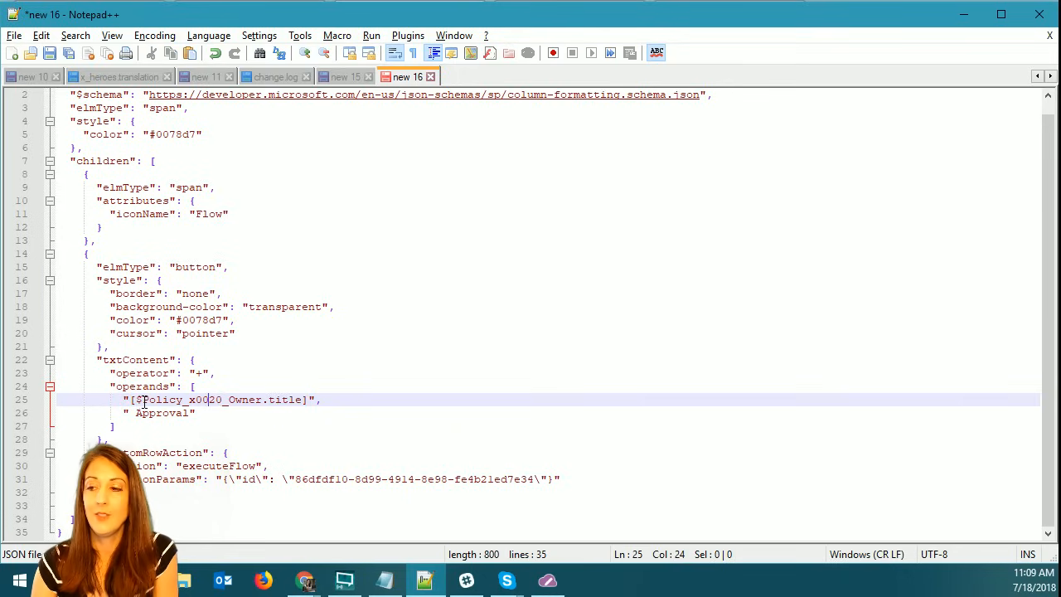
drag(143, 398, 308, 400)
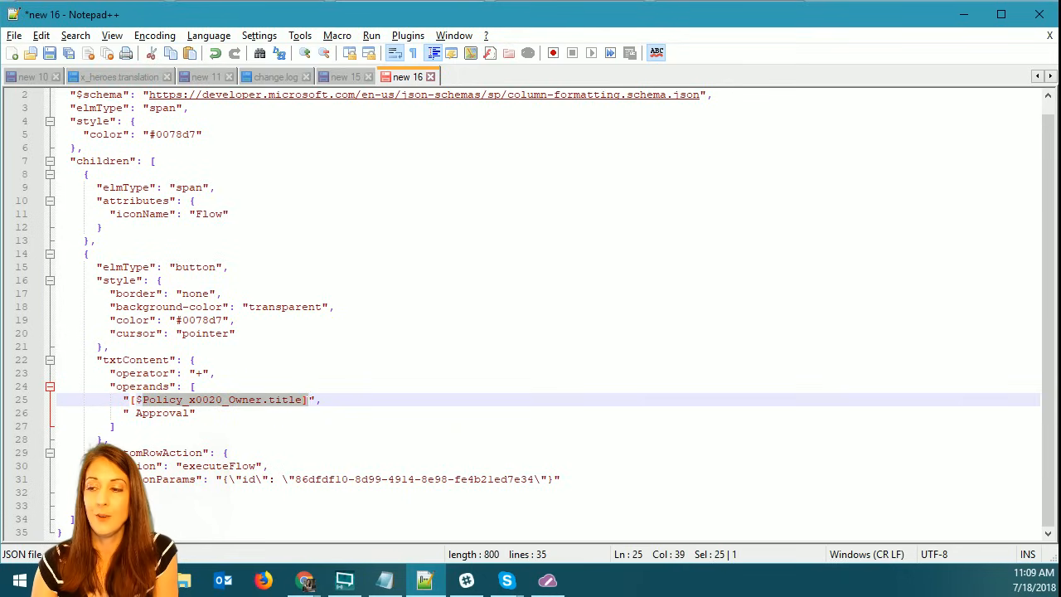
click(222, 401)
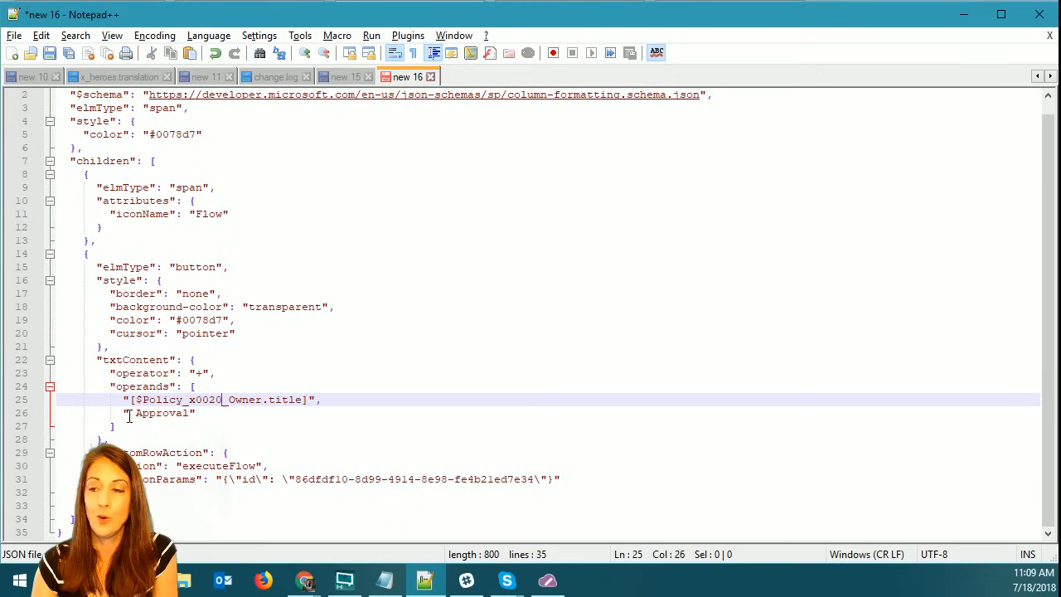
Highlight the leading space in the " Approval" operand and select the whole txtContent block to review it.
drag(130, 413, 136, 413)
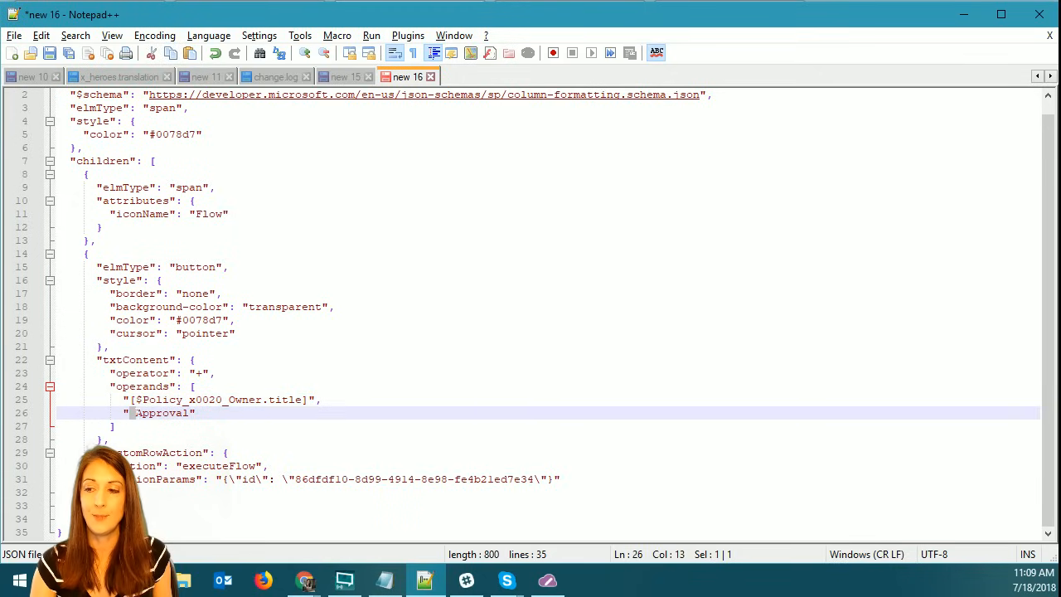
click(150, 412)
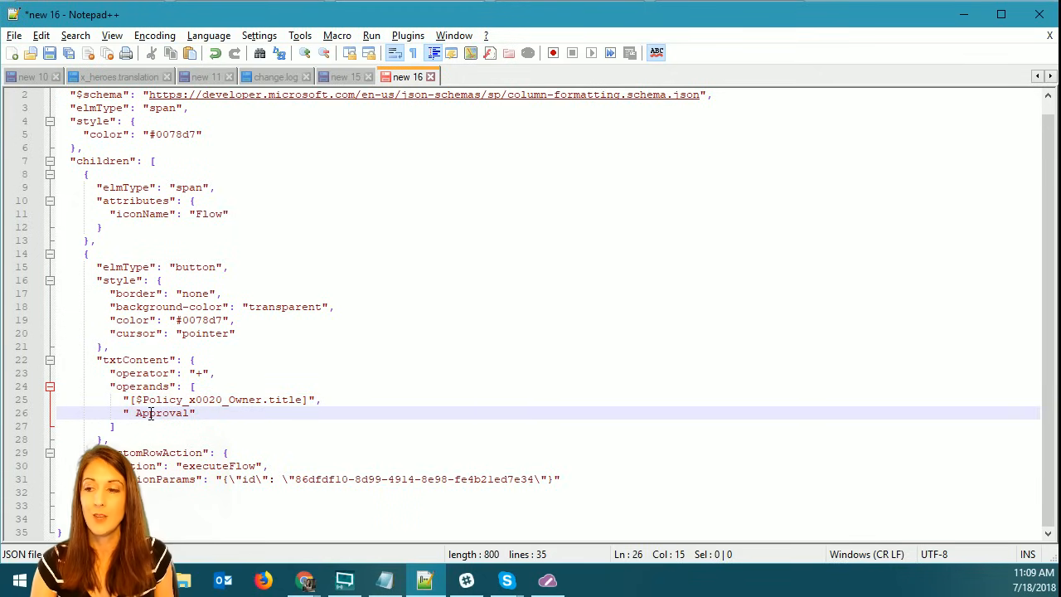
click(99, 360)
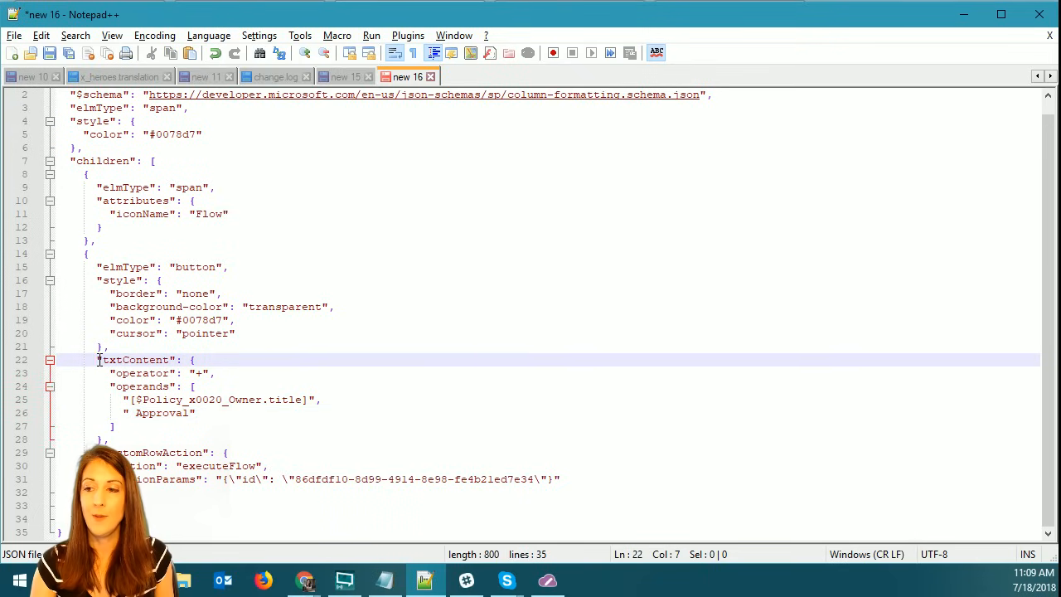
drag(99, 360, 112, 440)
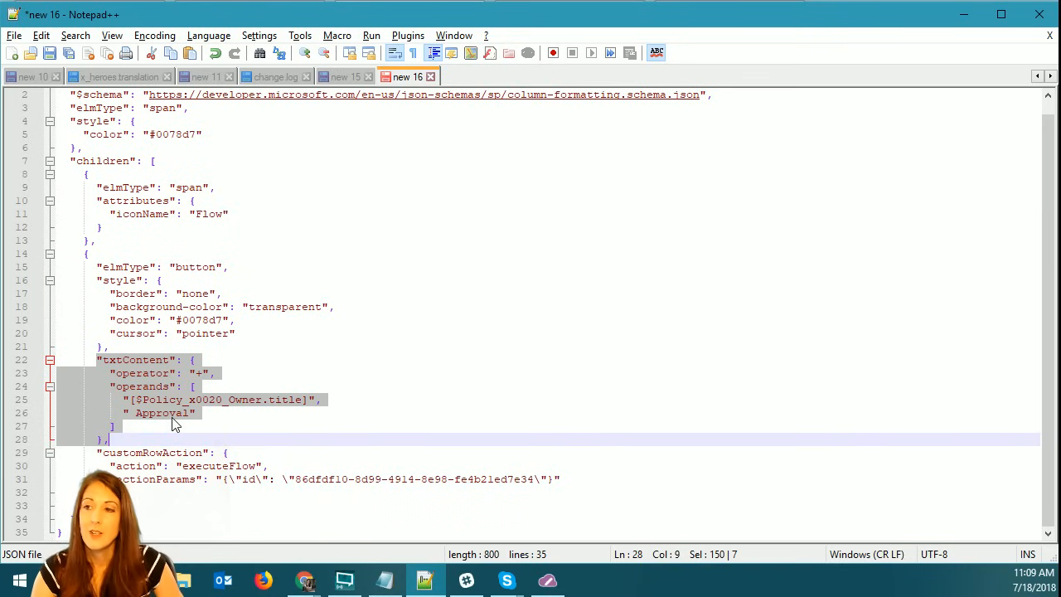
Switch to Chrome to view the Policy Owner approval links in the Policies library, and return to the executeFlow action in Notepad++.
click(964, 14)
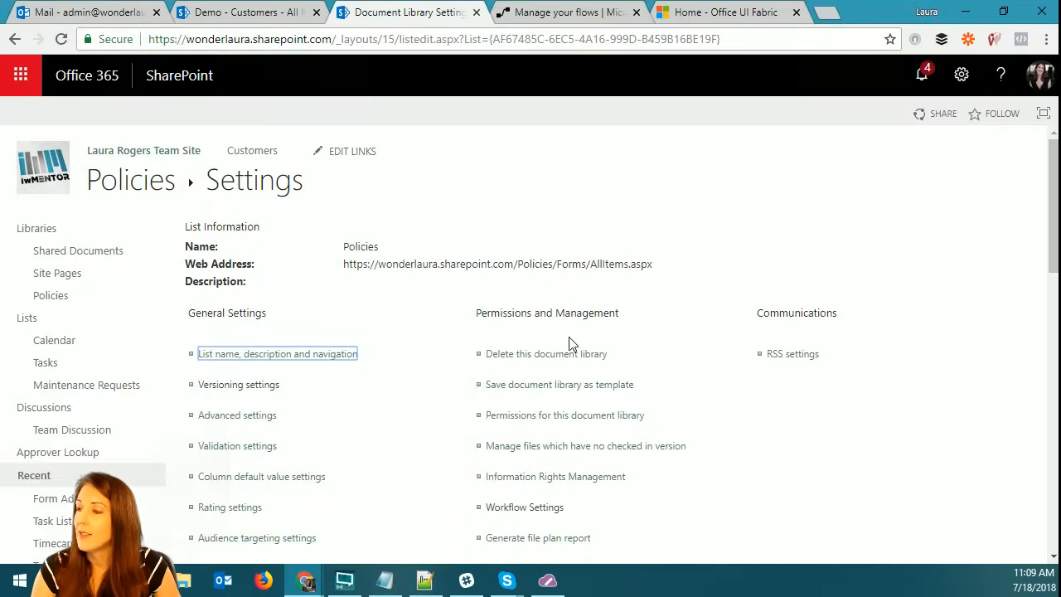
click(129, 182)
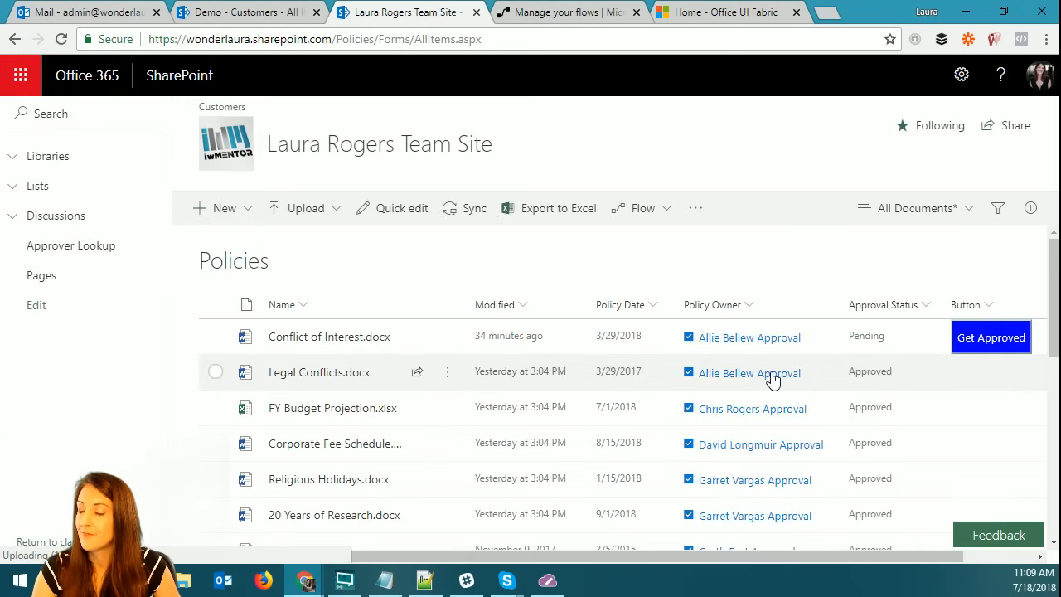
key(alt+Tab)
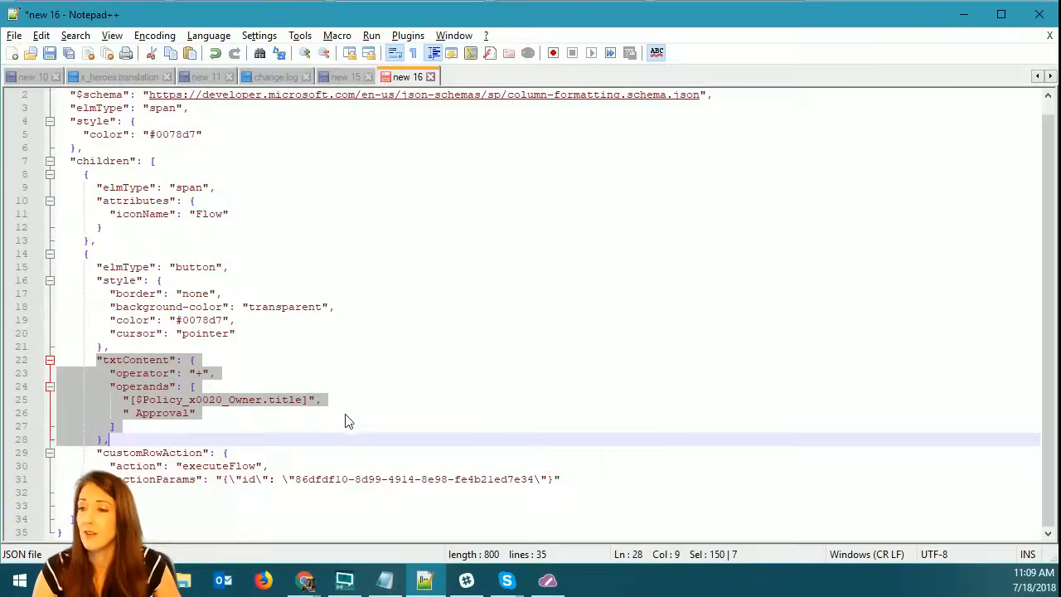
click(210, 466)
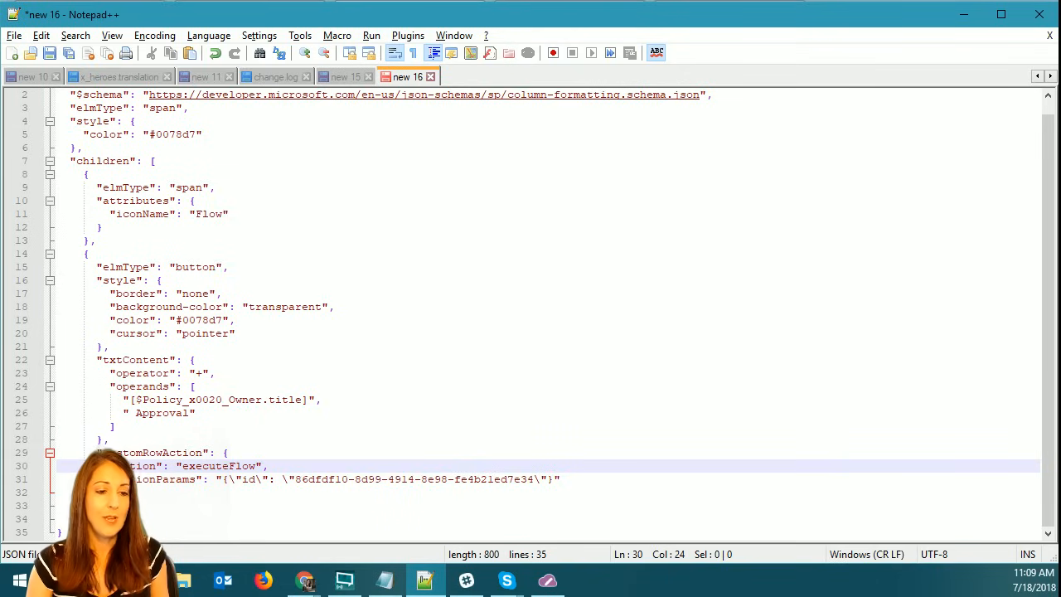
Switch to the Chrome window with the column formatting documentation, maximize it, and review the customRowAction examples around executeFlow.
key(alt+Tab)
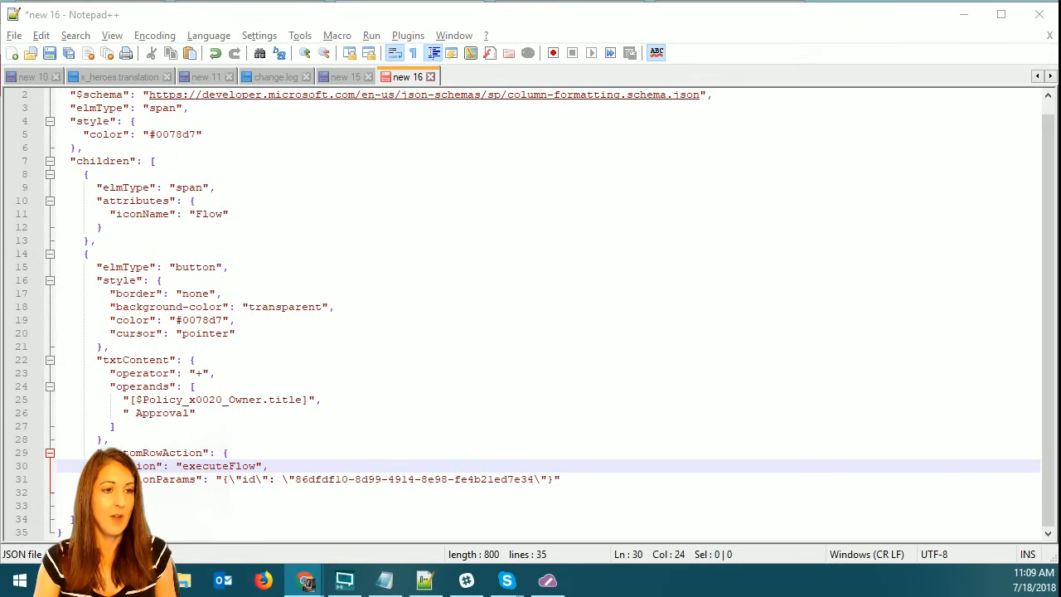
drag(0, 40, 513, 31)
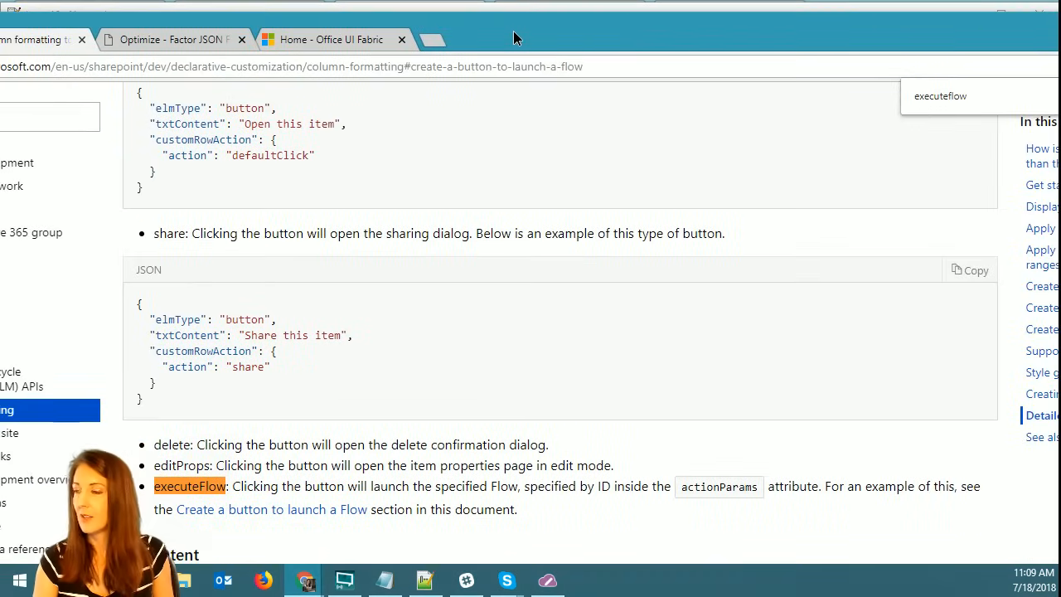
double_click(692, 31)
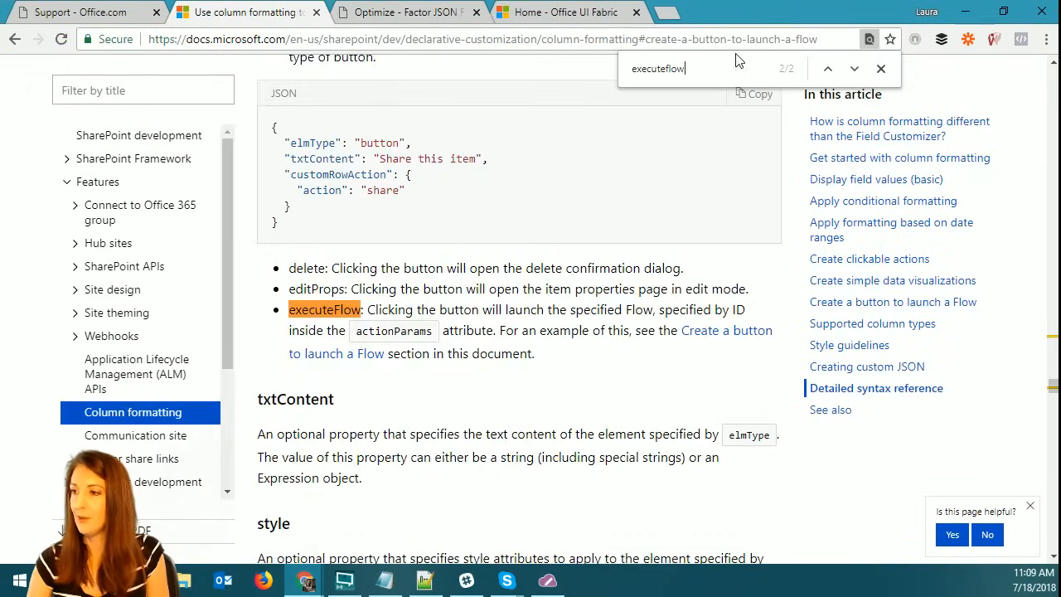
scroll(375, 283, up, 2)
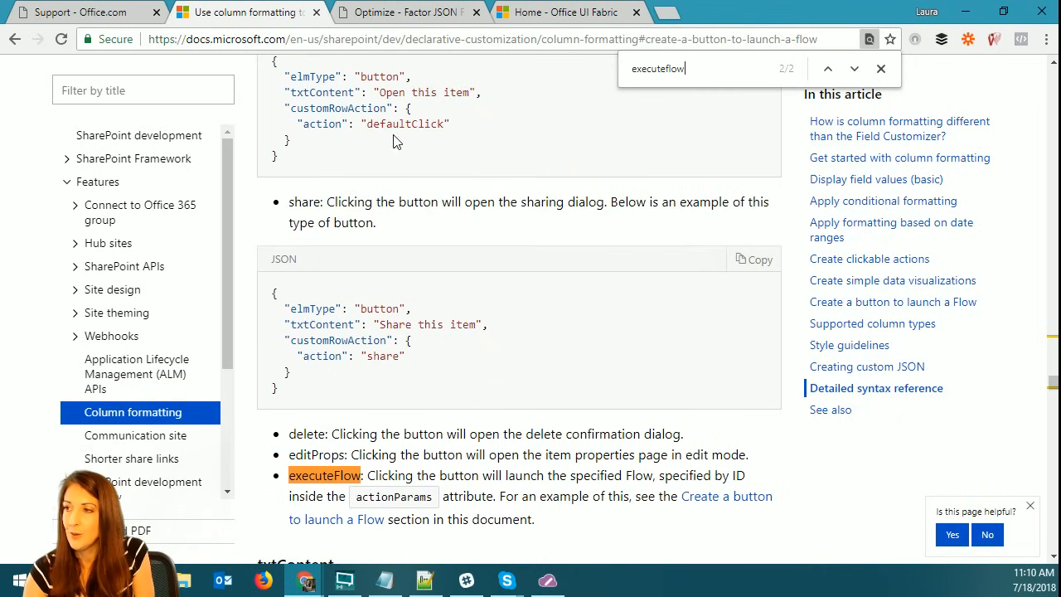
scroll(423, 323, down, 1)
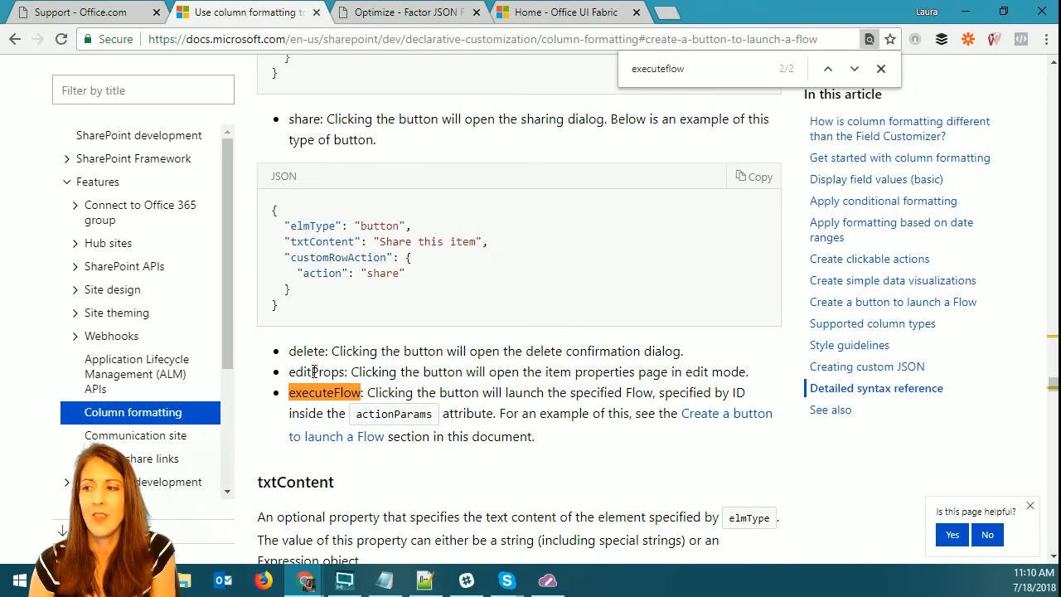
Highlight the editProps action in the documentation's customRowAction list and clear the highlight at the executeFlow entry.
drag(291, 371, 346, 373)
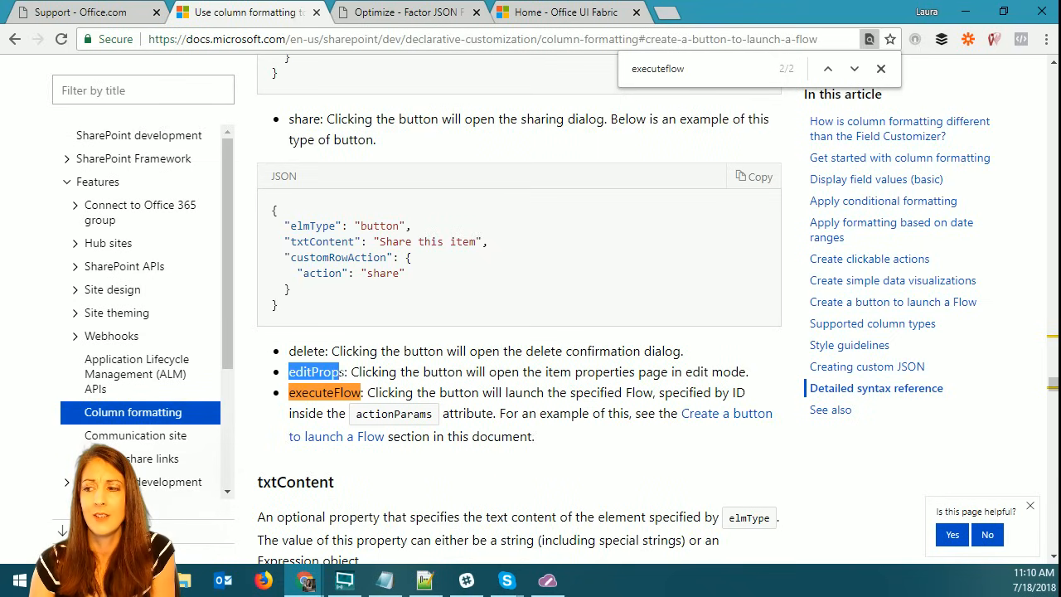
click(329, 374)
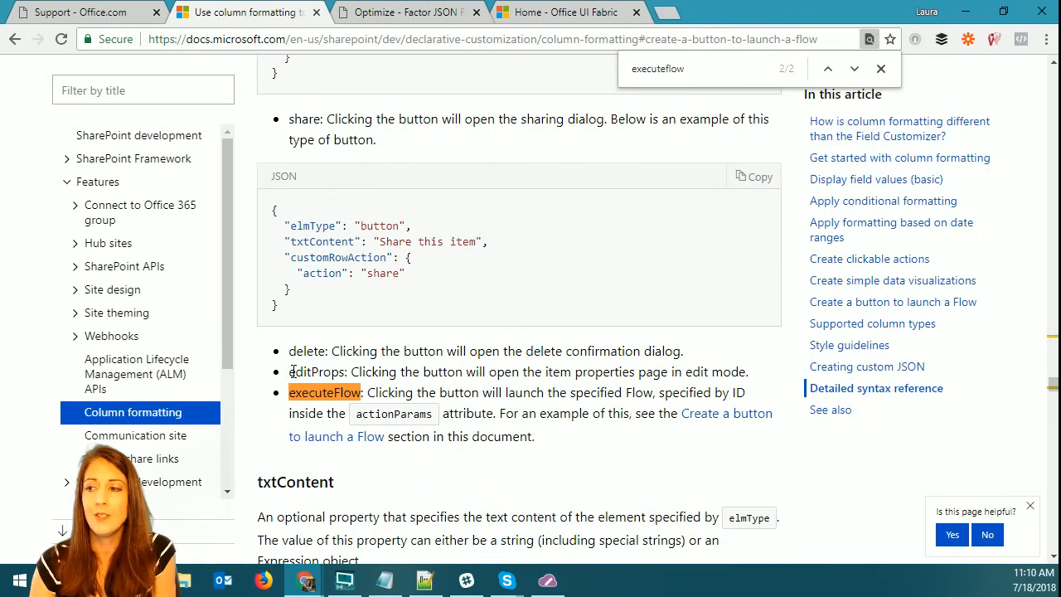
drag(290, 372, 345, 373)
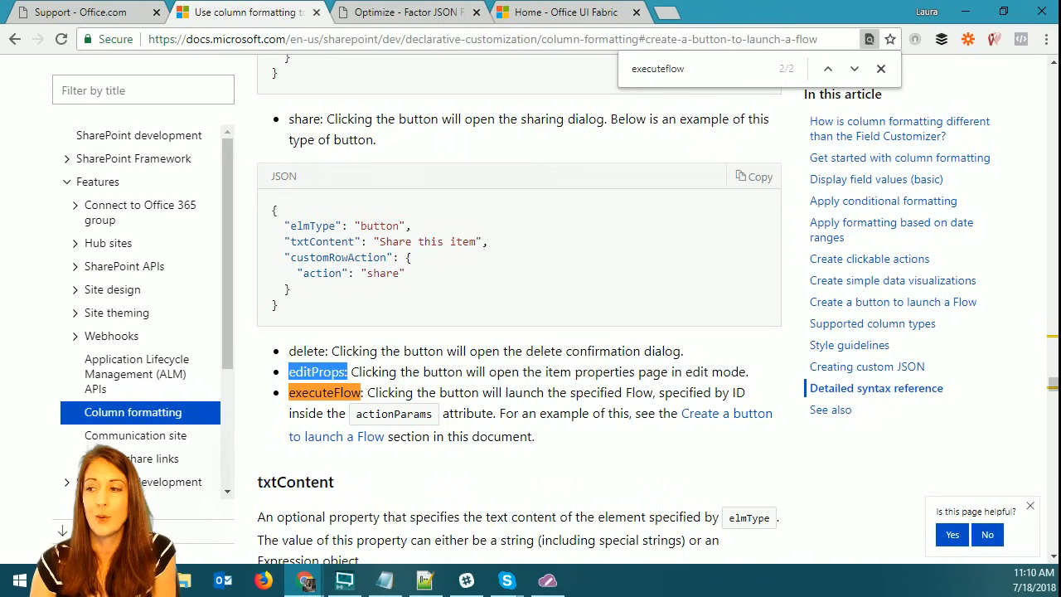
click(346, 394)
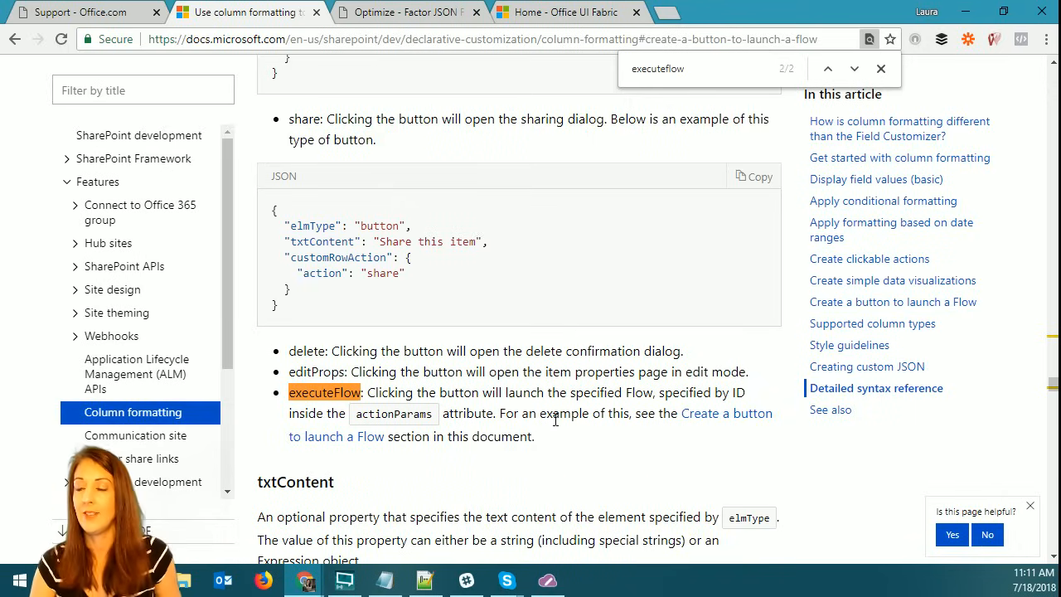
Return to the Policies library, view the flows offered for Legal Conflicts.docx, and dismiss the list and selection.
click(966, 11)
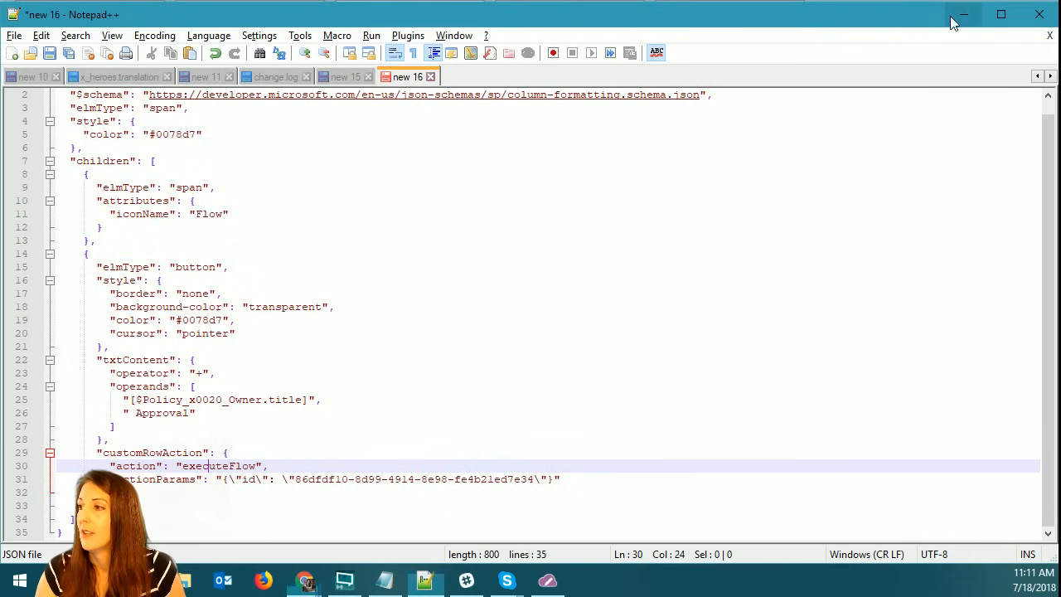
click(964, 13)
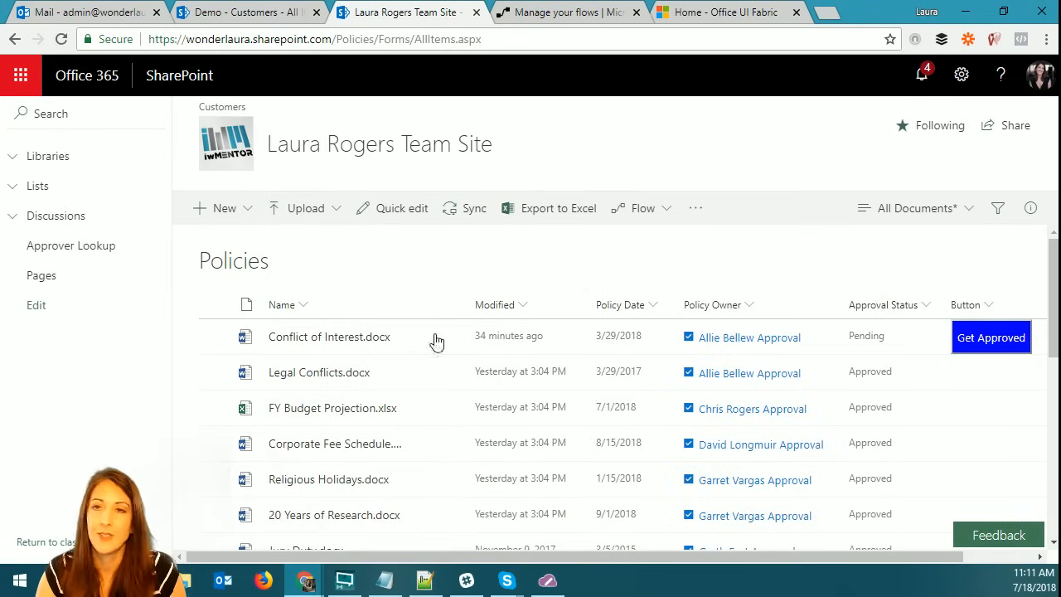
click(912, 377)
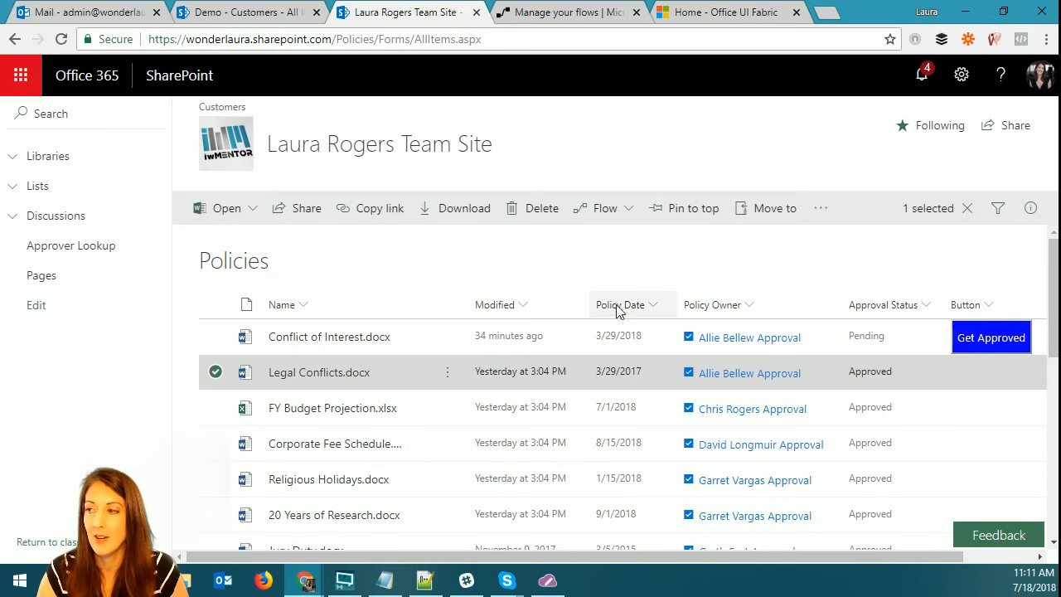
click(610, 210)
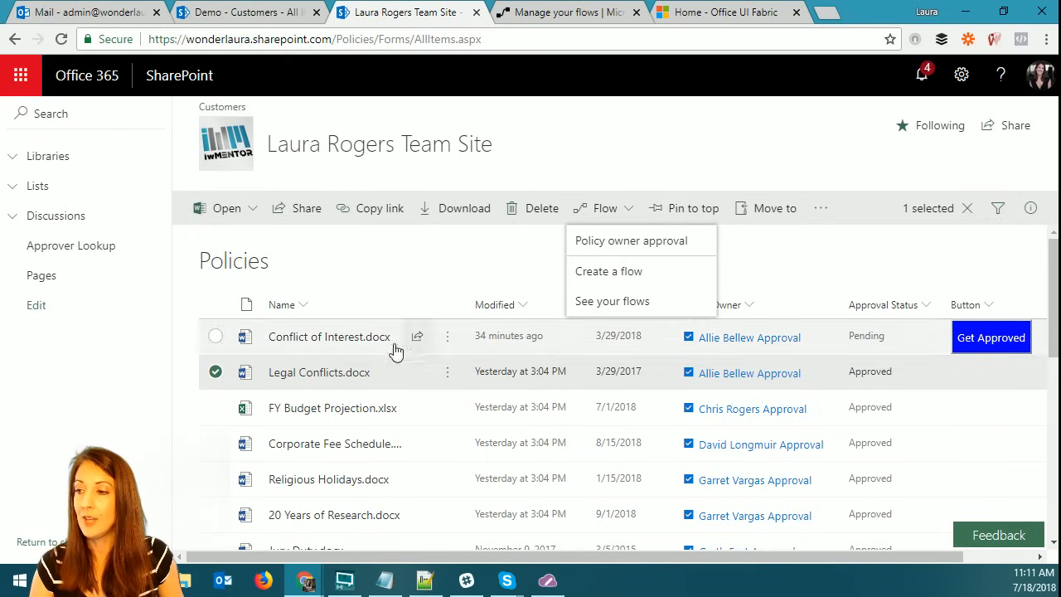
click(485, 277)
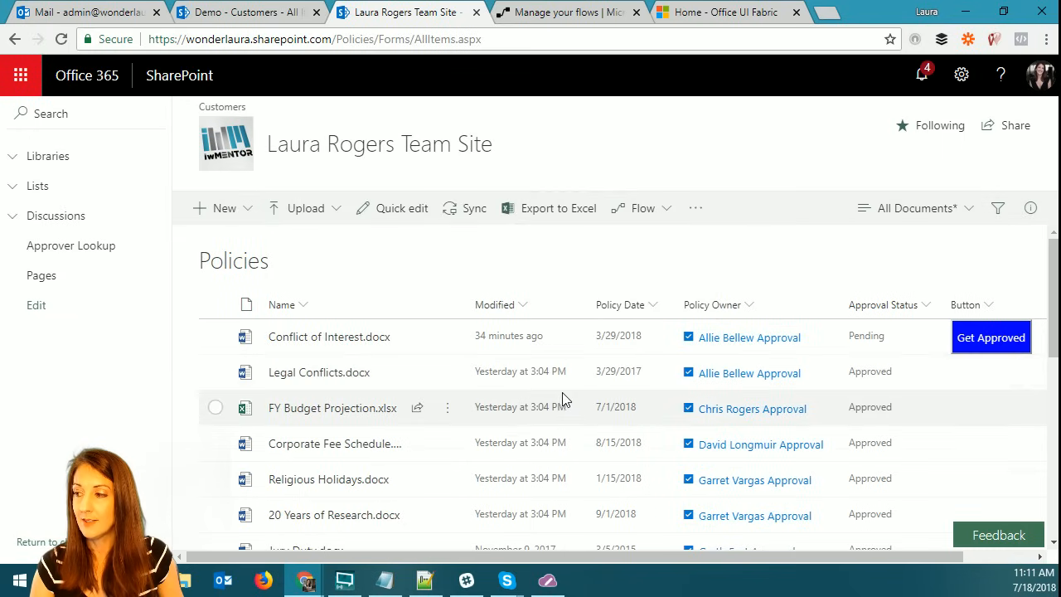
Select Legal Conflicts.docx and start creating a flow from the "Request manager approval for a selected item" template.
click(215, 372)
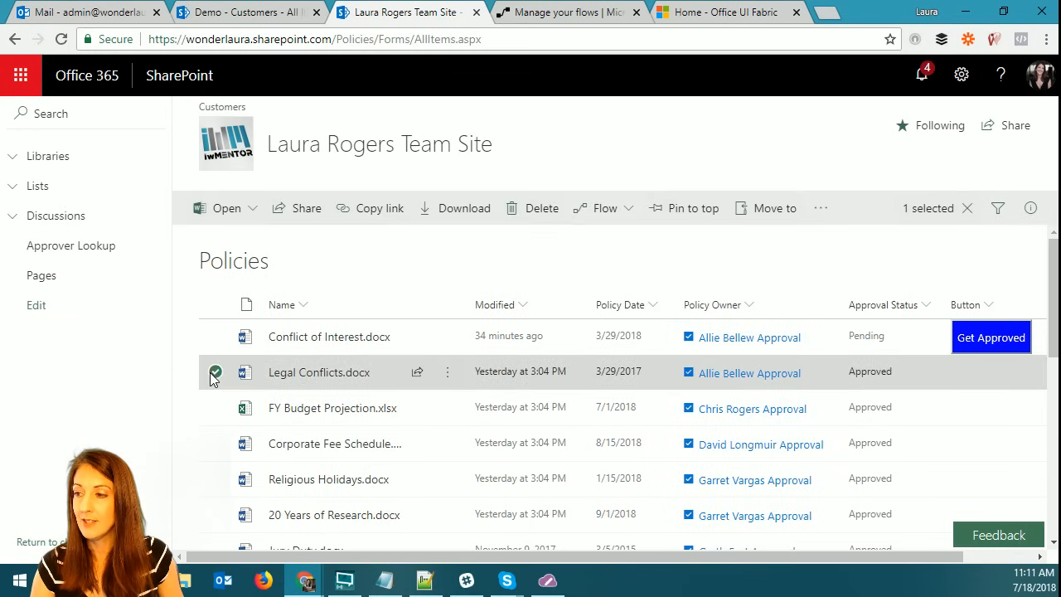
click(626, 223)
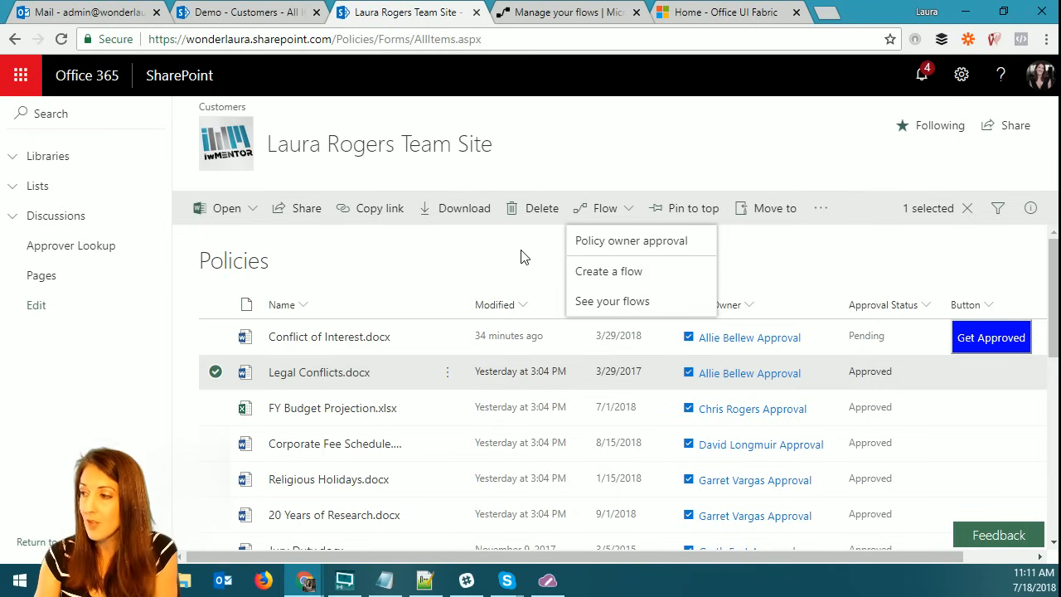
click(616, 272)
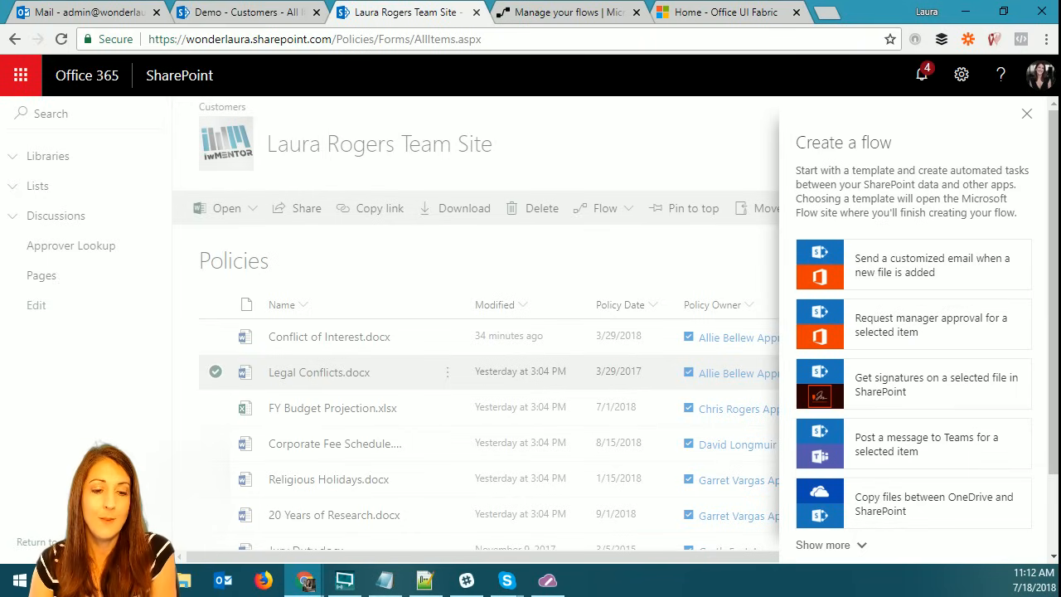
key(alt+Tab)
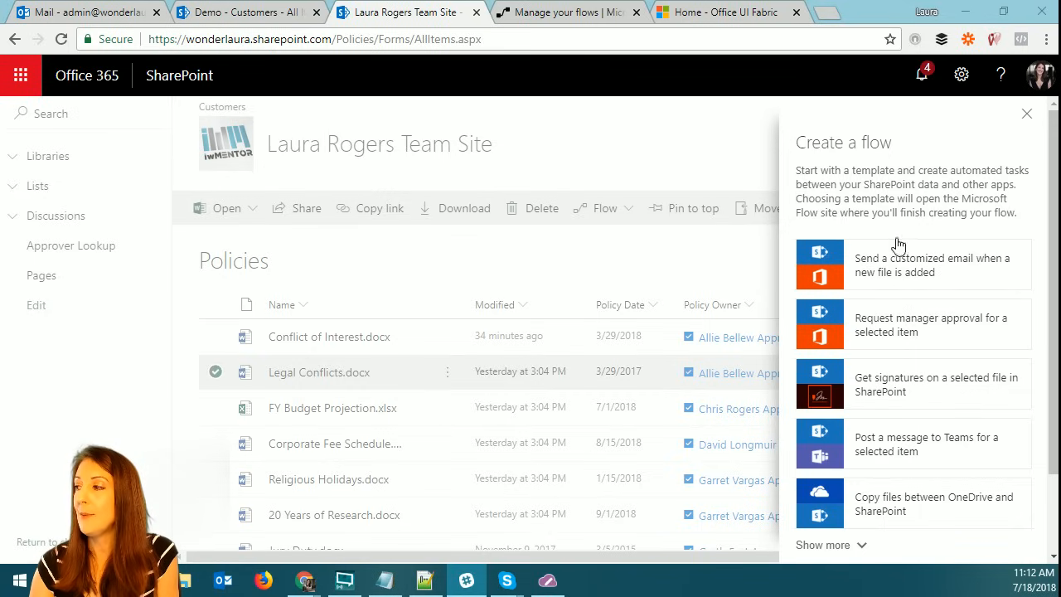
click(912, 329)
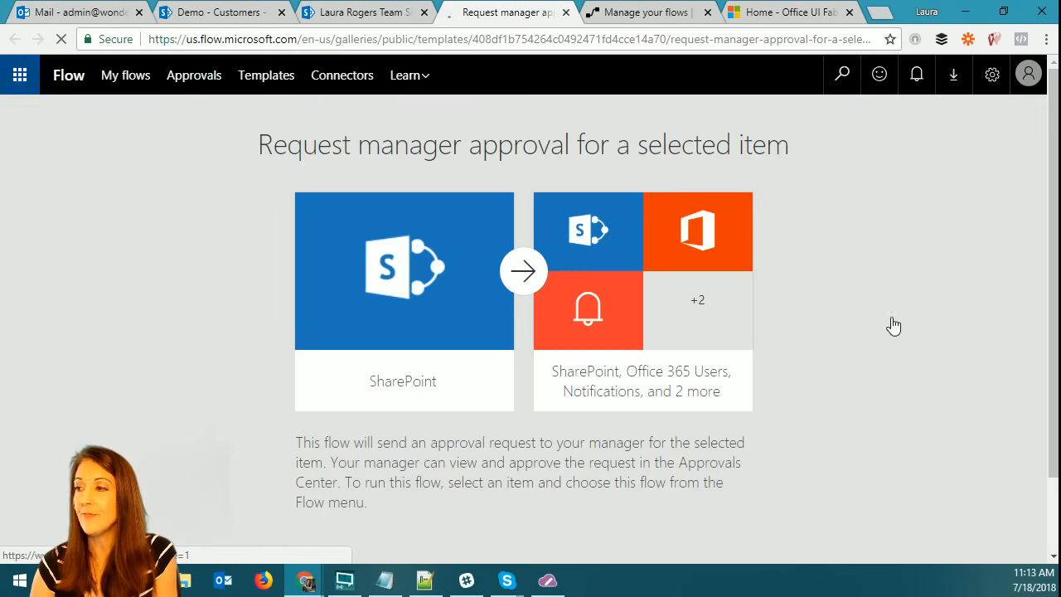
Review the template's connections and continue with them to the flow editor.
scroll(382, 406, down, 1)
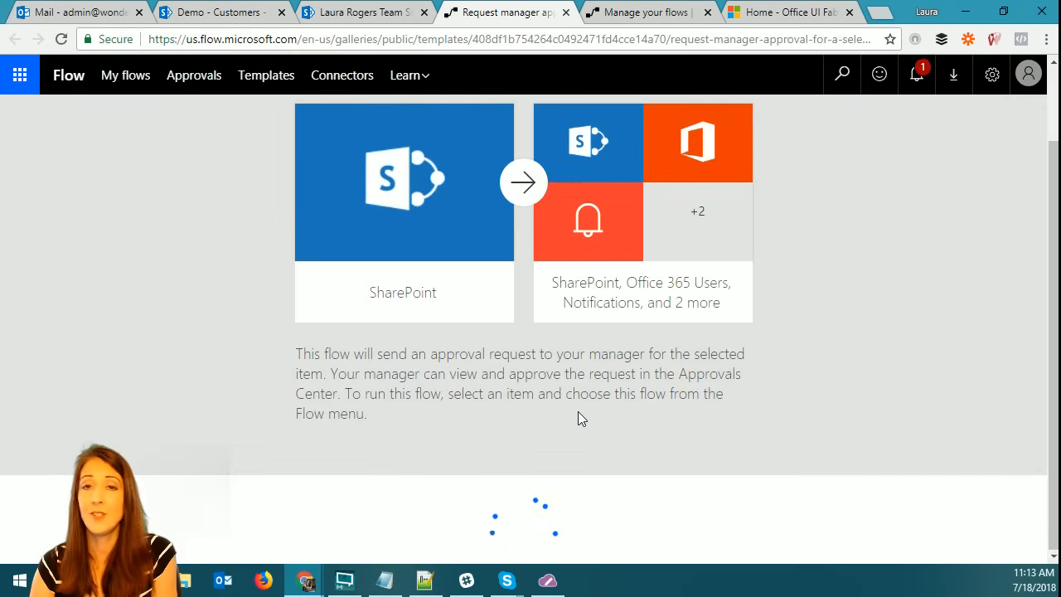
scroll(514, 447, down, 3)
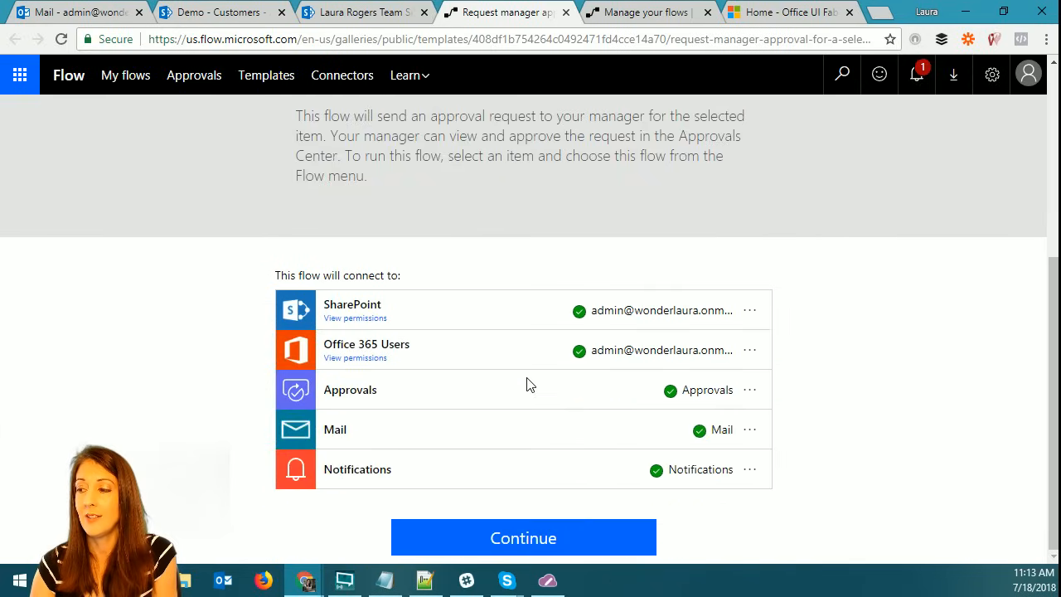
click(525, 543)
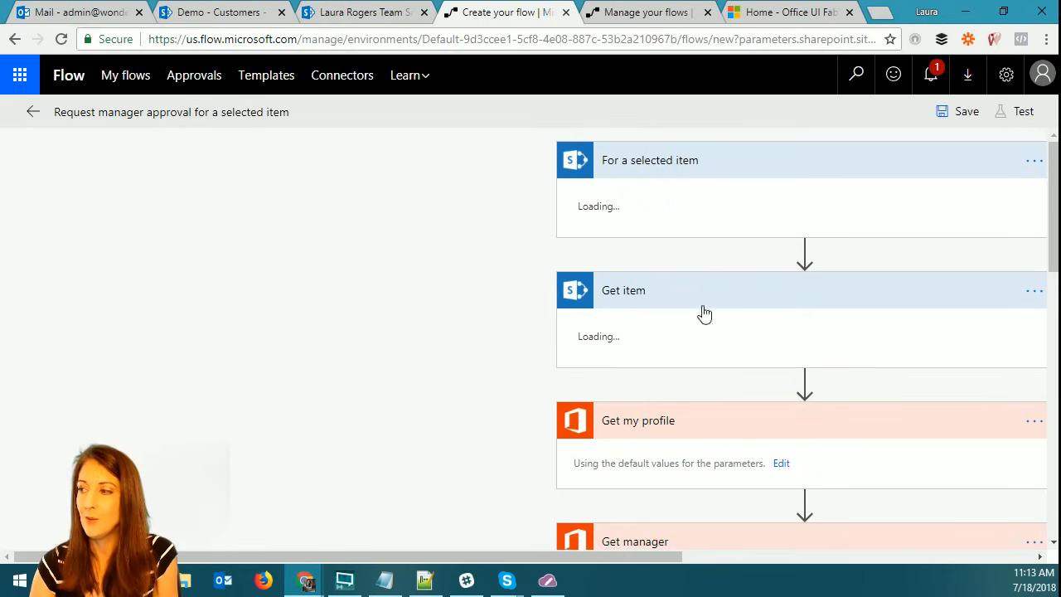
drag(633, 562, 758, 585)
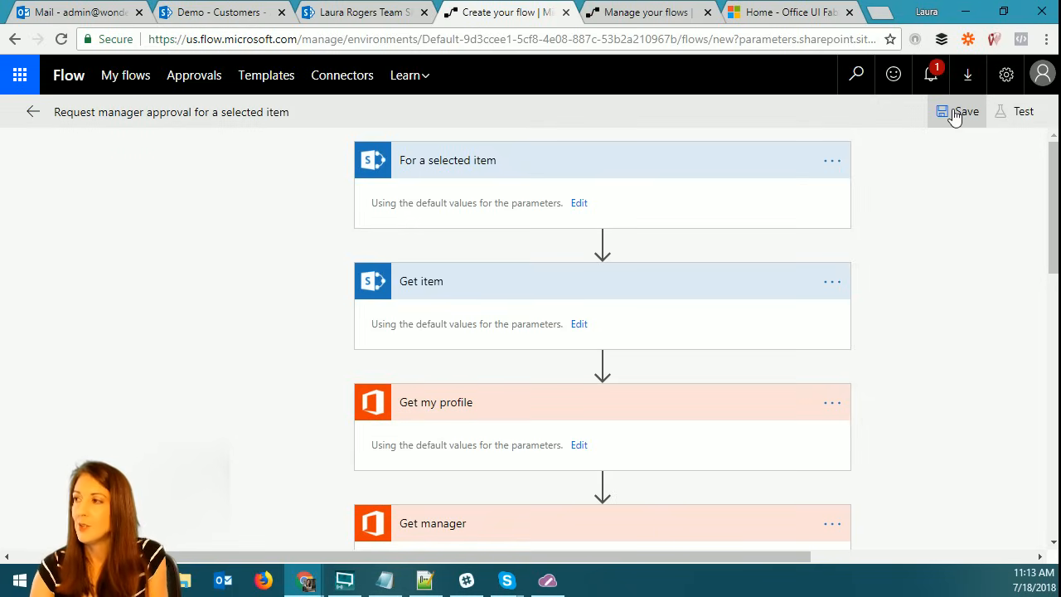
Rename the flow as "Request manager approval for a selected item2" and save it.
click(282, 114)
click(296, 114)
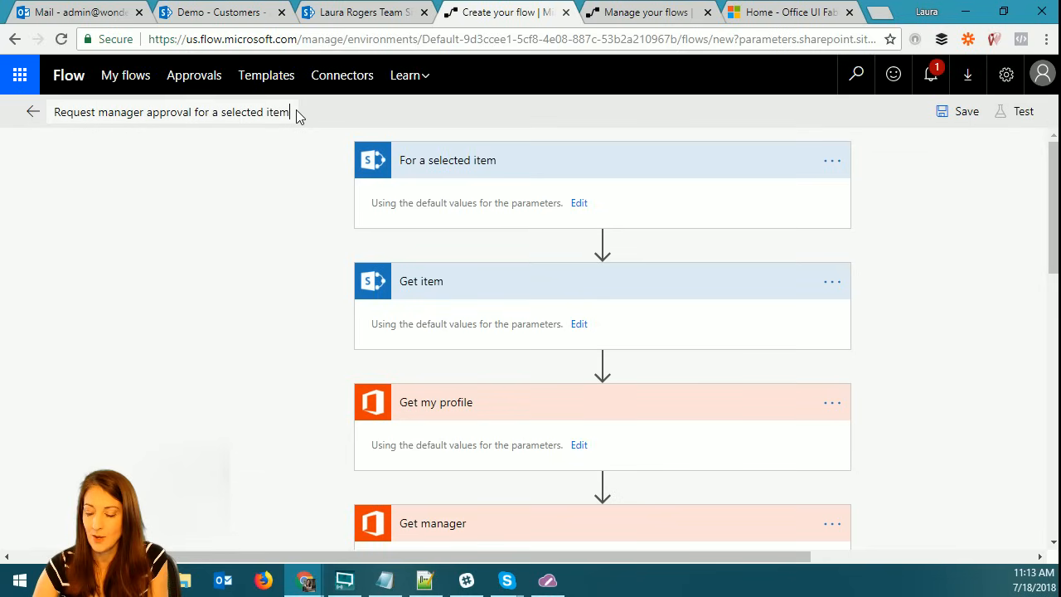
text(2)
click(961, 111)
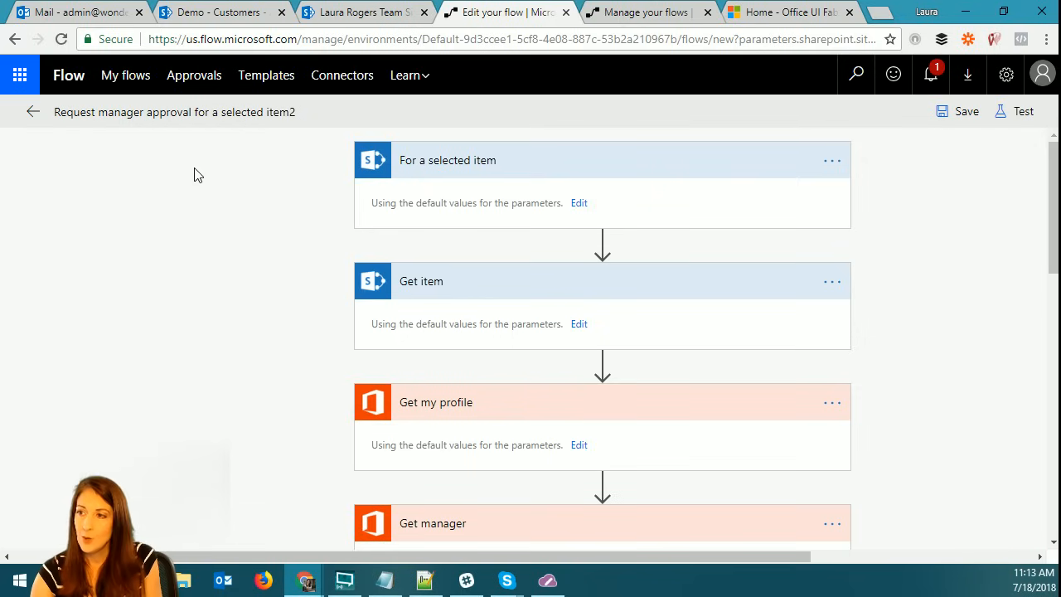
Leave the flow editor, return to My flows, and open the details page of "Request manager approval for a selected item2".
click(33, 112)
click(601, 176)
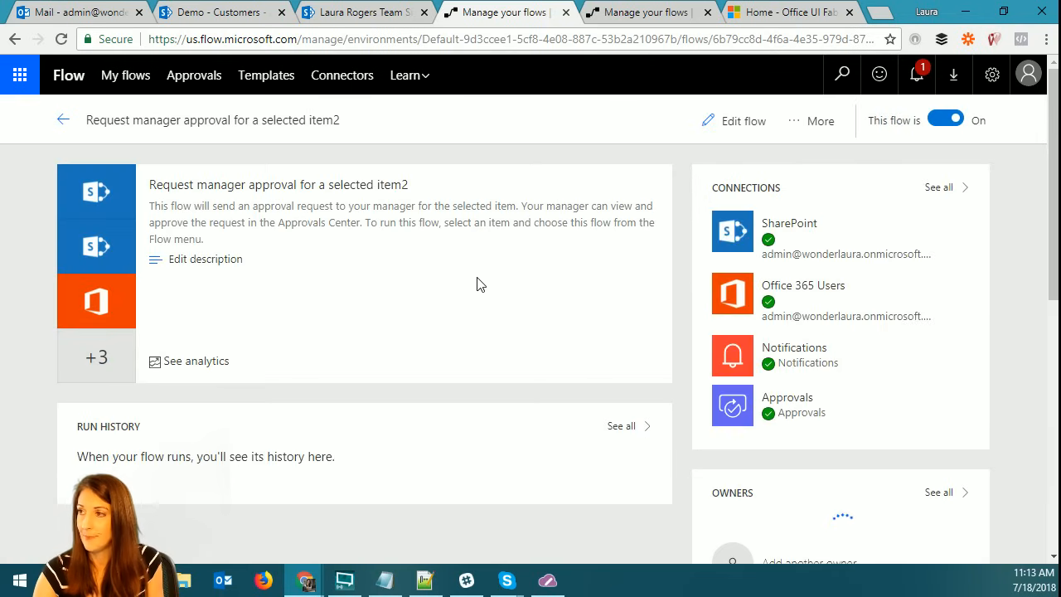
click(63, 122)
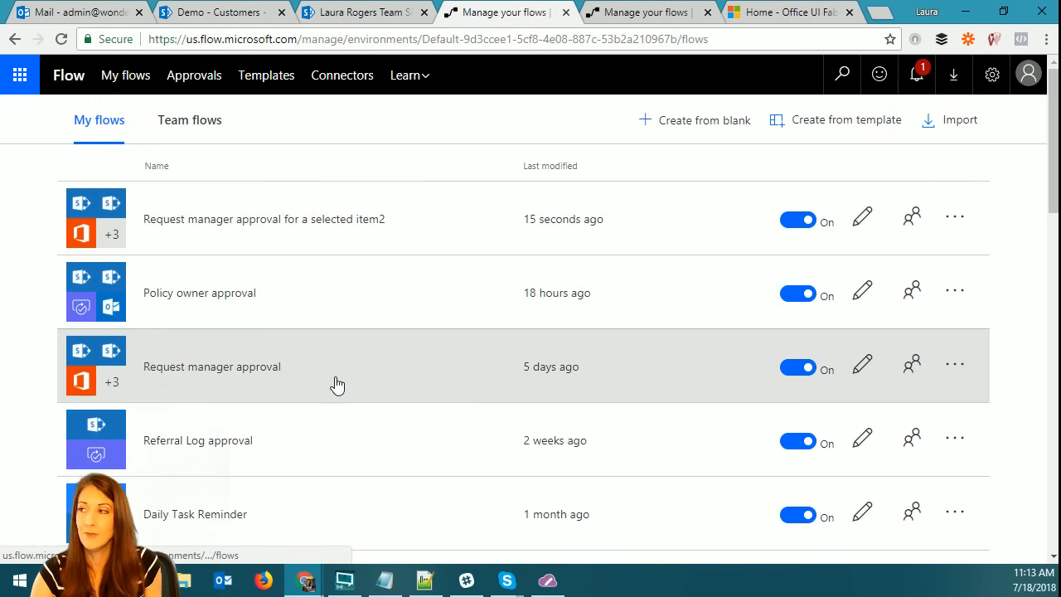
click(309, 223)
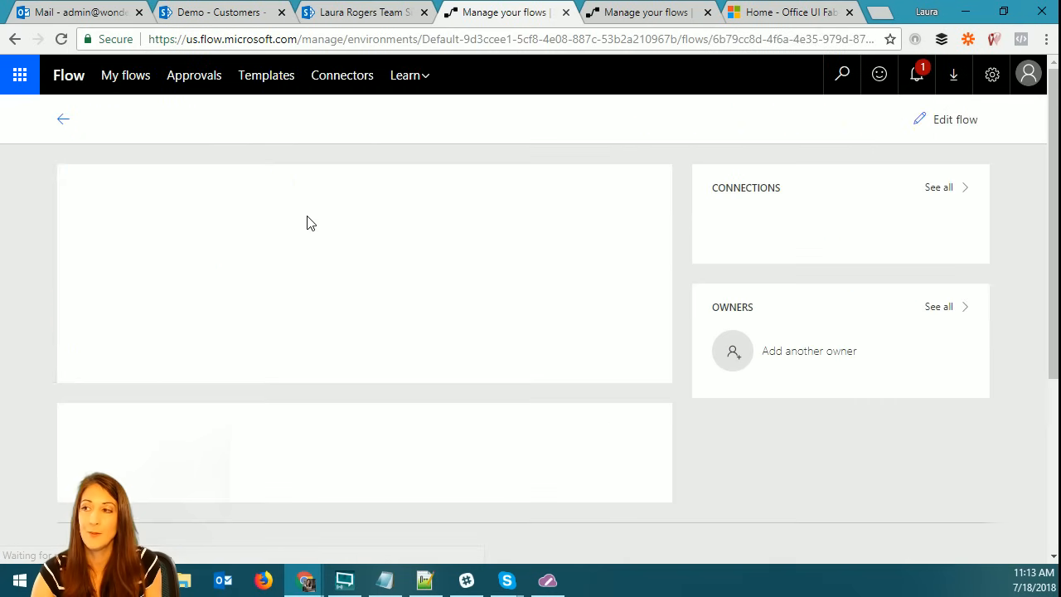
Copy the flow details page's full URL into a Notepad document and select the flow ID between "/flows/" and "/details".
click(584, 41)
key(End)
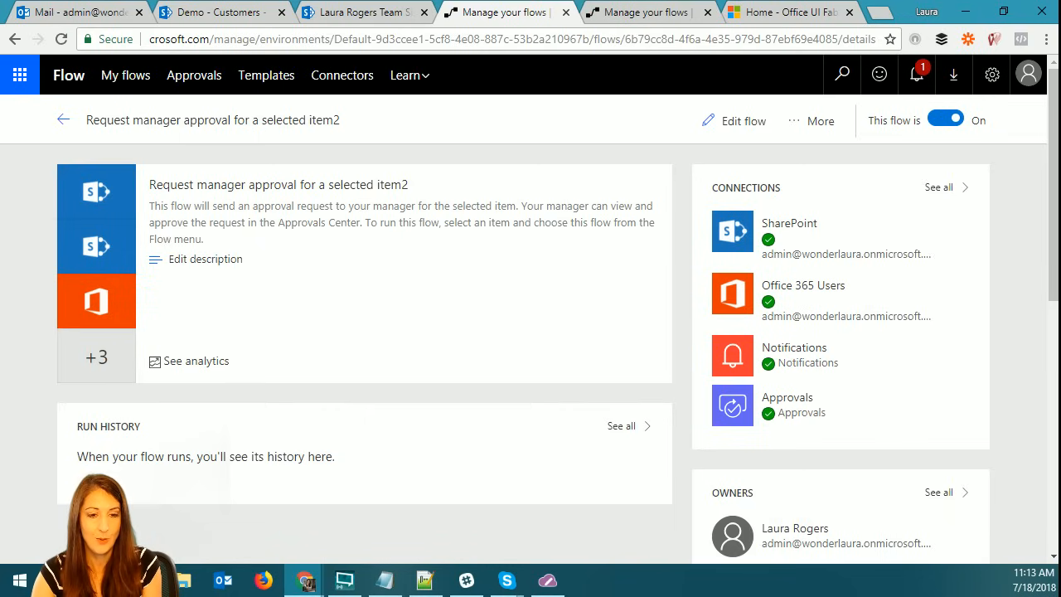
key(ctrl+a)
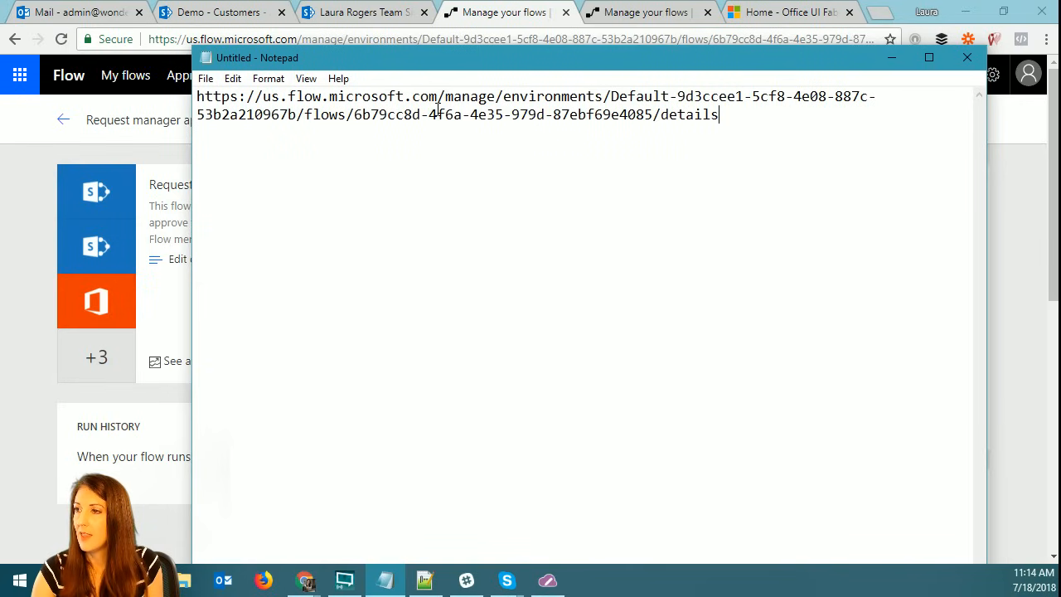
drag(355, 117, 653, 117)
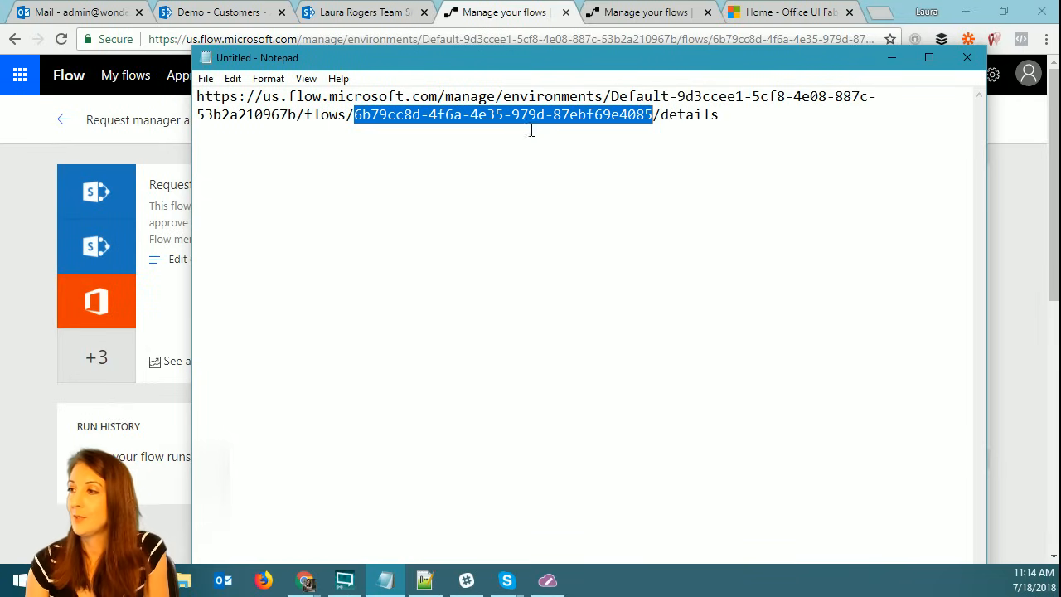
Put the Notepad document away, return to the Customers list, and examine the Get Approved column's formatting JSON down to its custom row action.
drag(763, 67, 0, 108)
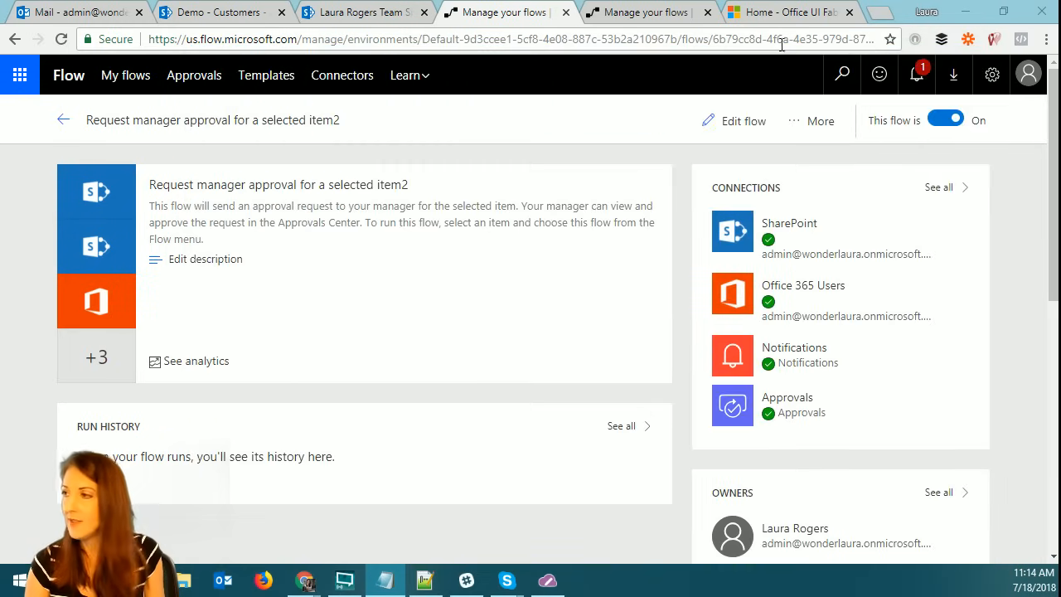
click(362, 17)
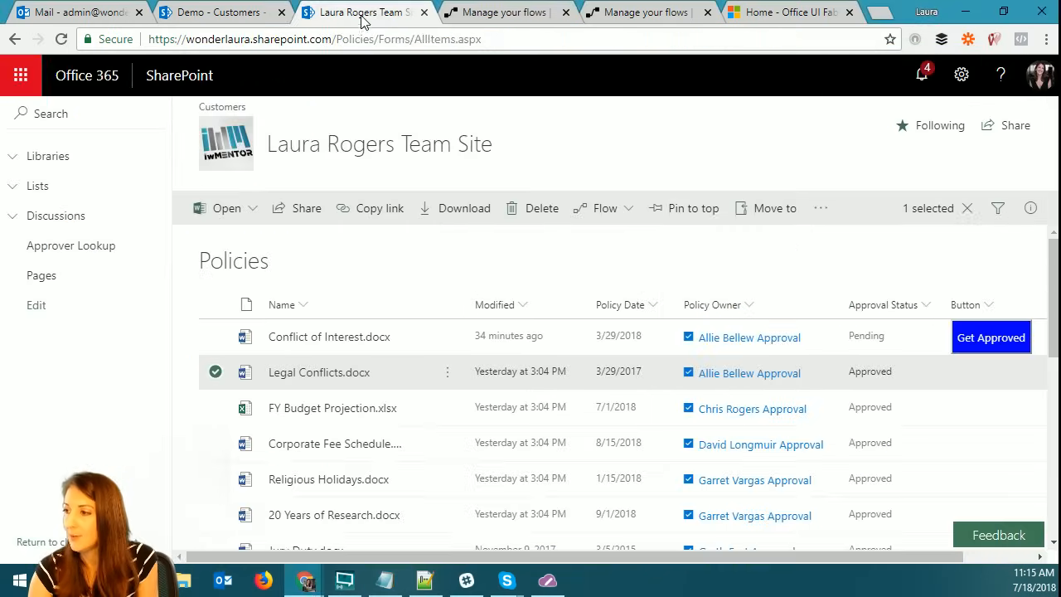
click(249, 14)
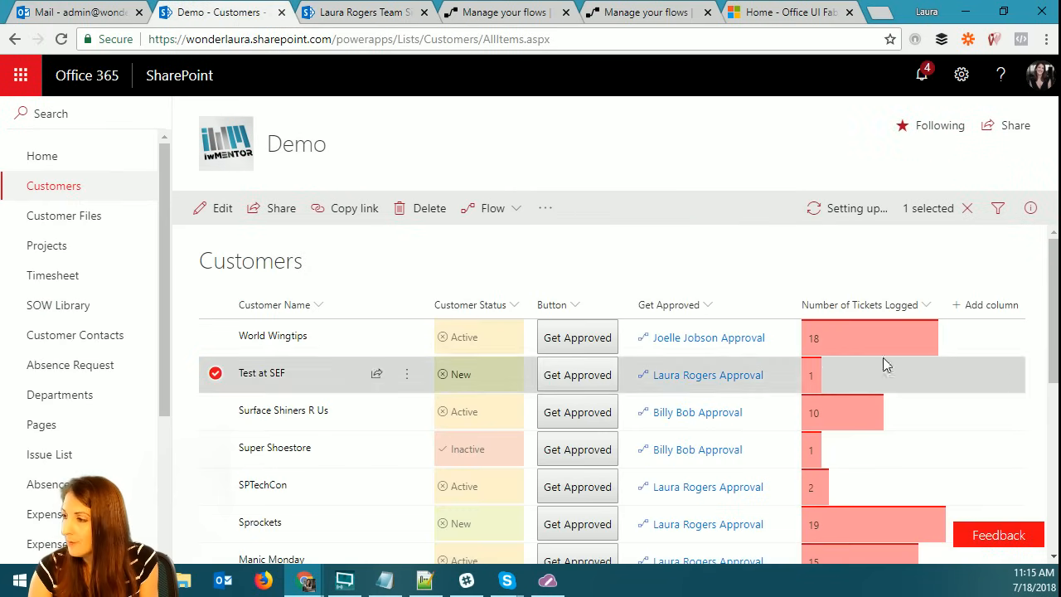
click(707, 306)
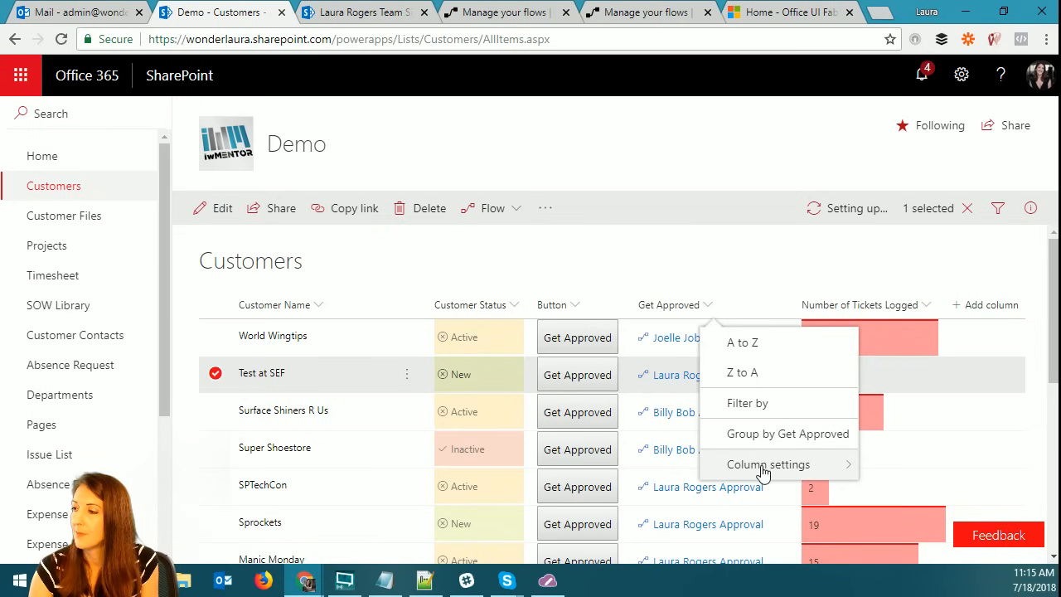
mouse_move(768, 470)
click(907, 363)
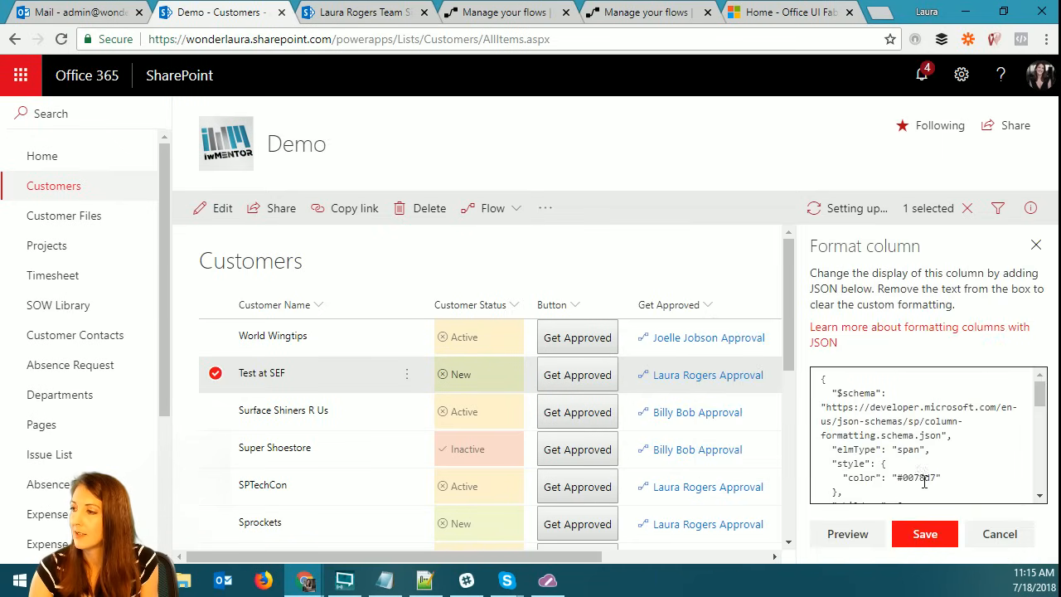
drag(1039, 400, 1039, 467)
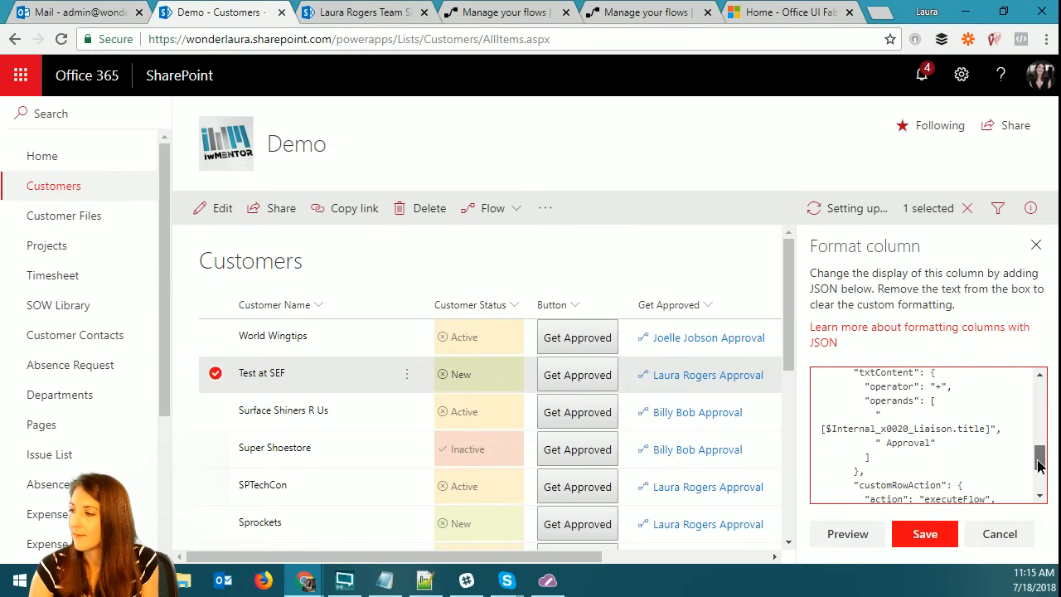
Open the Policy Owner column's formatting JSON in the Policies library and highlight the flow ID in its executeFlow action parameters.
click(377, 12)
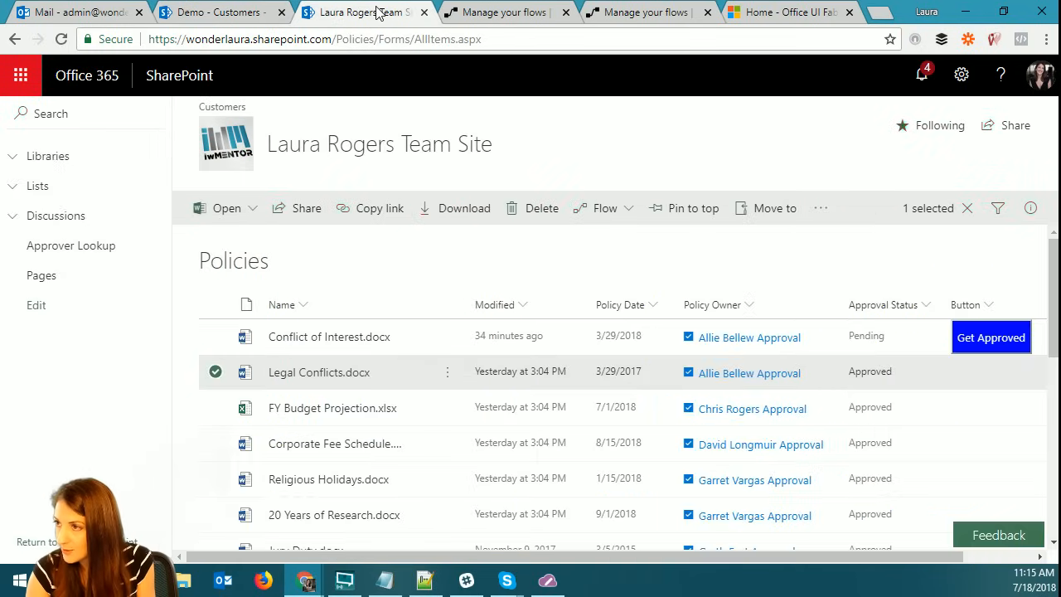
click(749, 307)
mouse_move(810, 465)
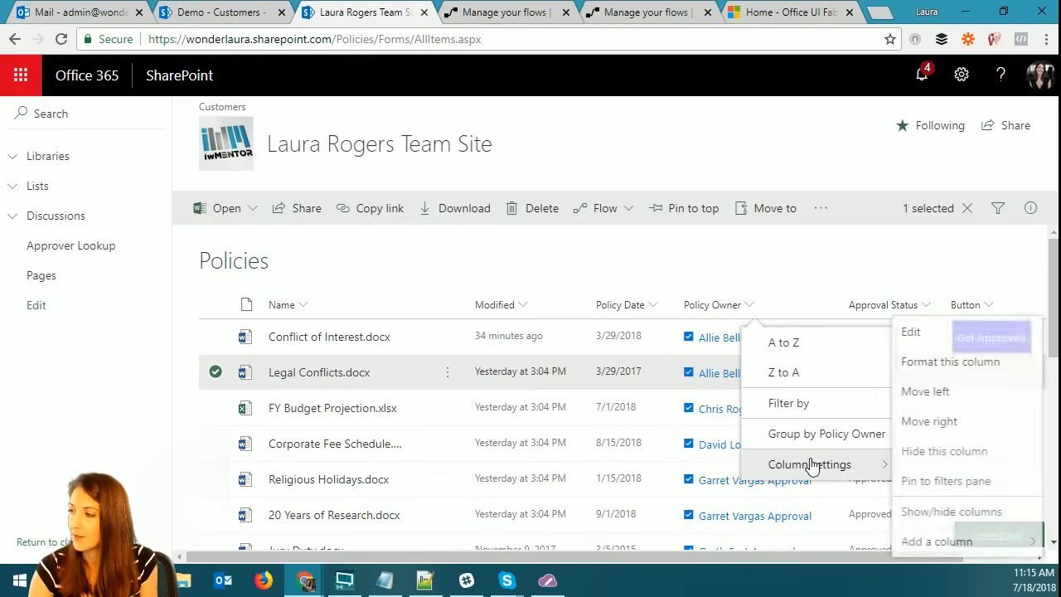
click(960, 370)
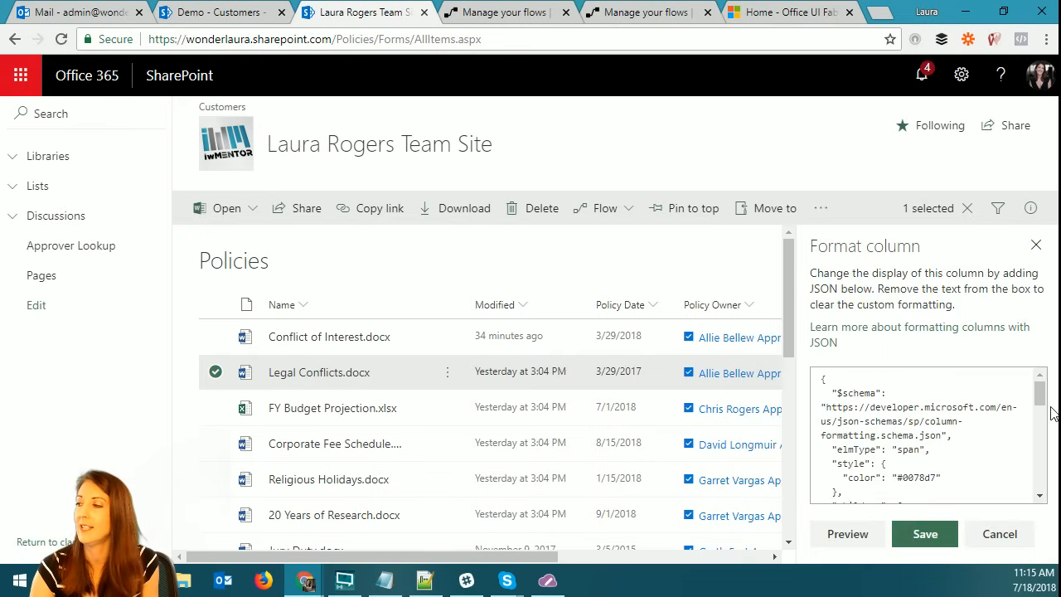
drag(1043, 397, 1042, 484)
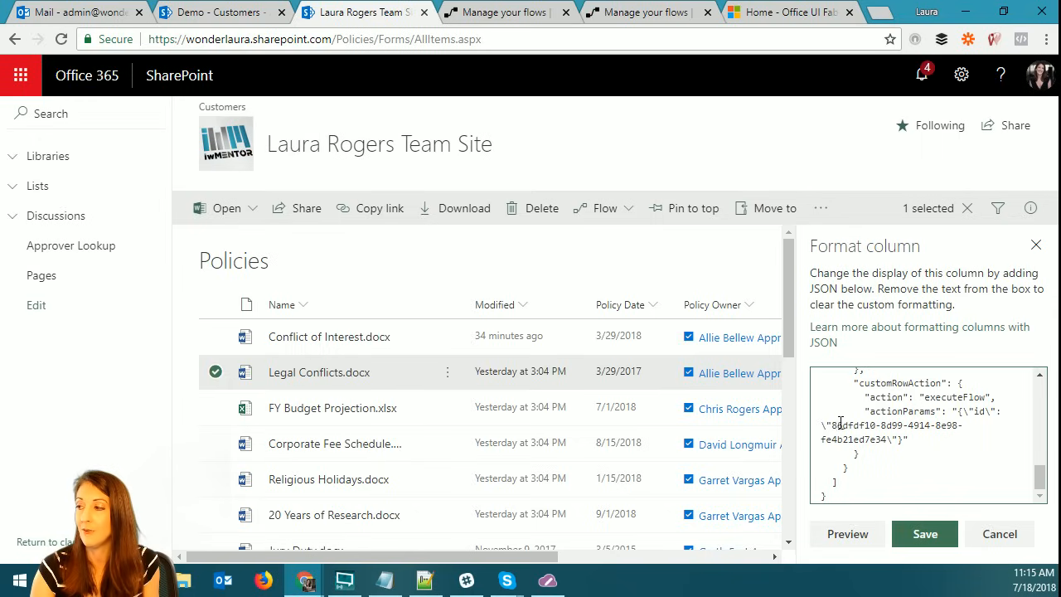
drag(833, 427, 885, 440)
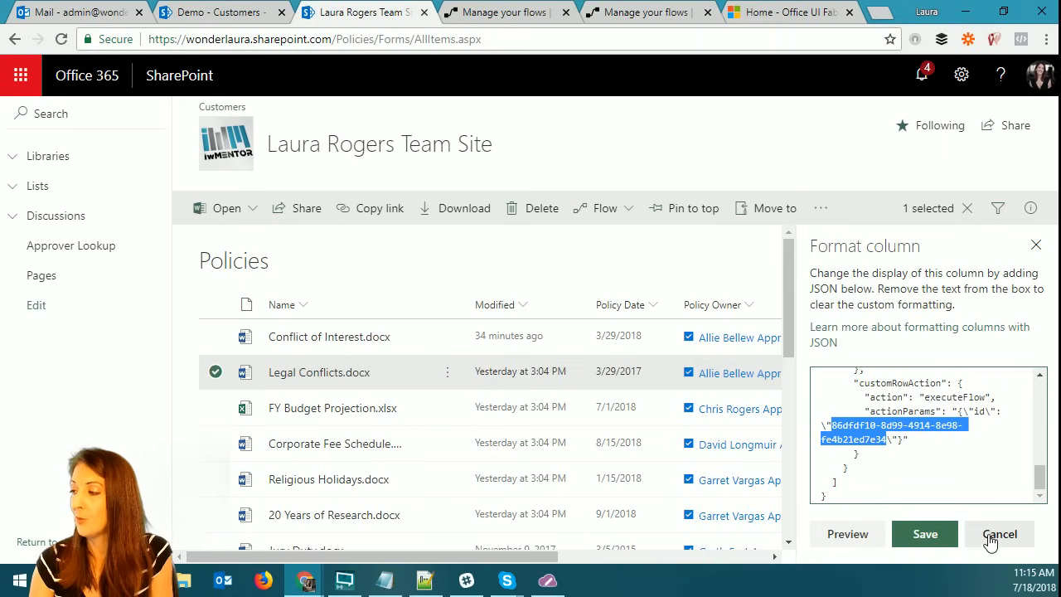
Examine the txtContent operands in the Notepad++ copy of the JSON, highlighting "Policy_x0020_Owner.title" and " Approval".
drag(1039, 480, 1040, 447)
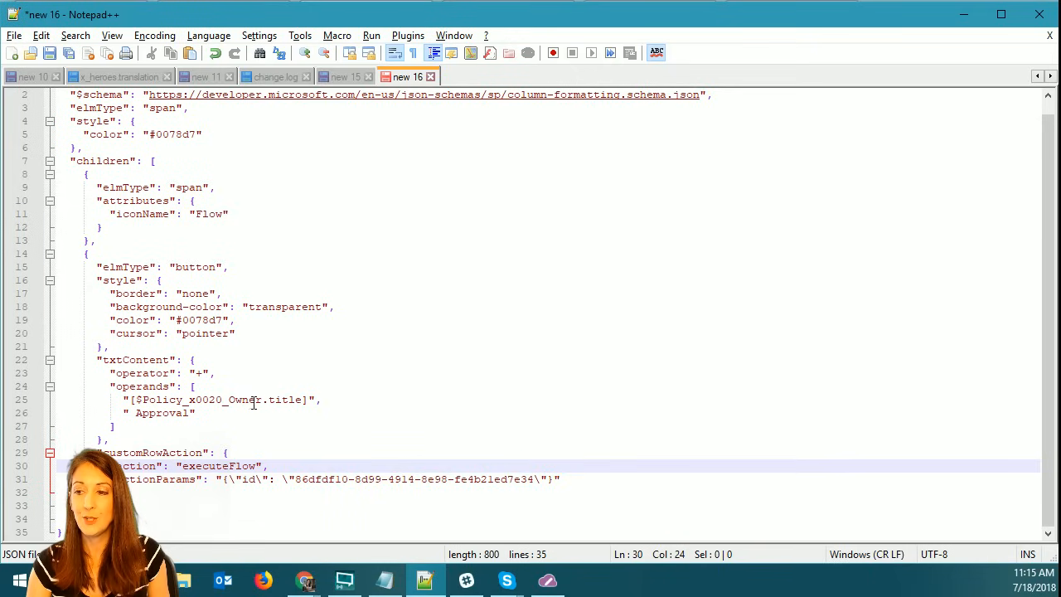
click(143, 387)
drag(143, 400, 303, 400)
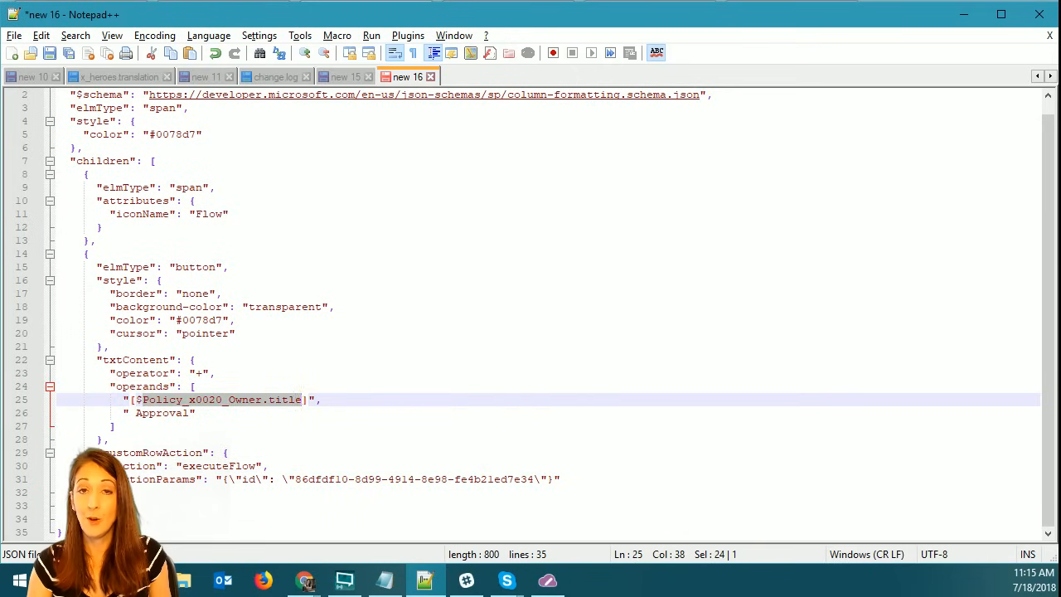
click(218, 401)
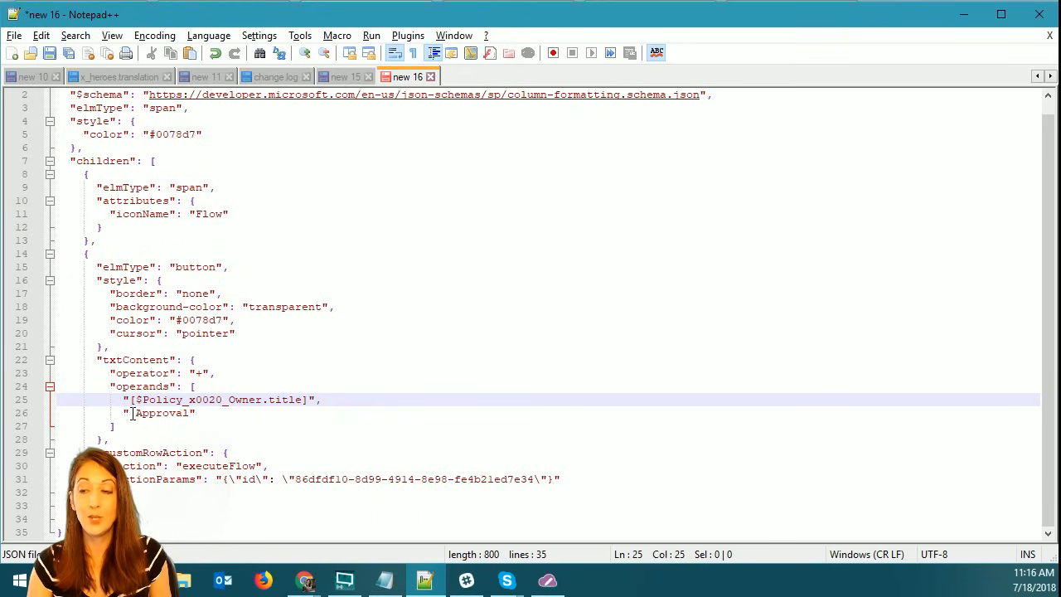
drag(129, 413, 199, 414)
click(255, 413)
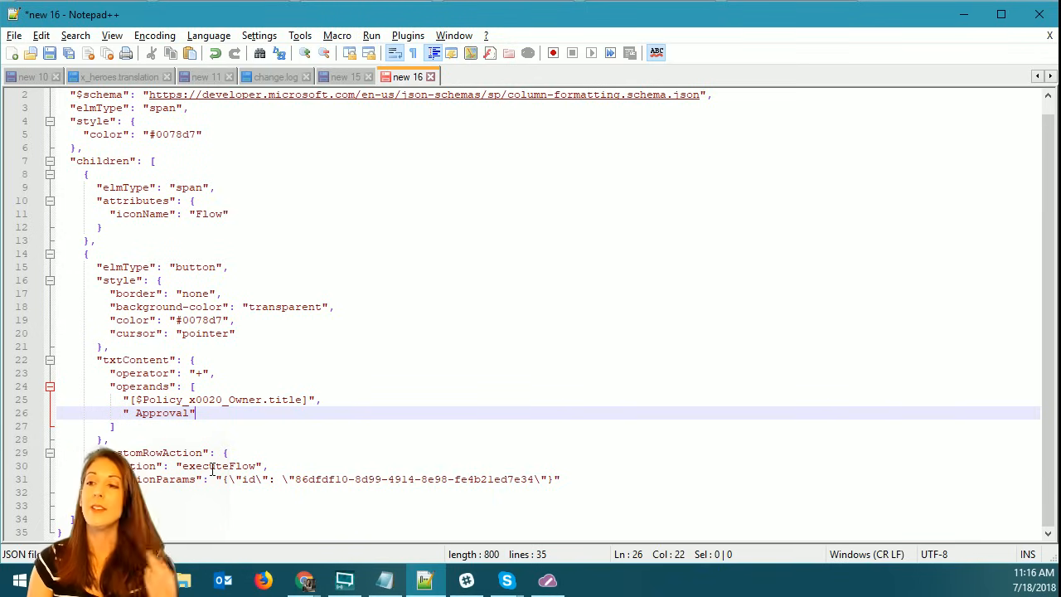
Minimize Notepad++ and close the column formatting panes of the Policies library and the Customers list without saving.
click(965, 20)
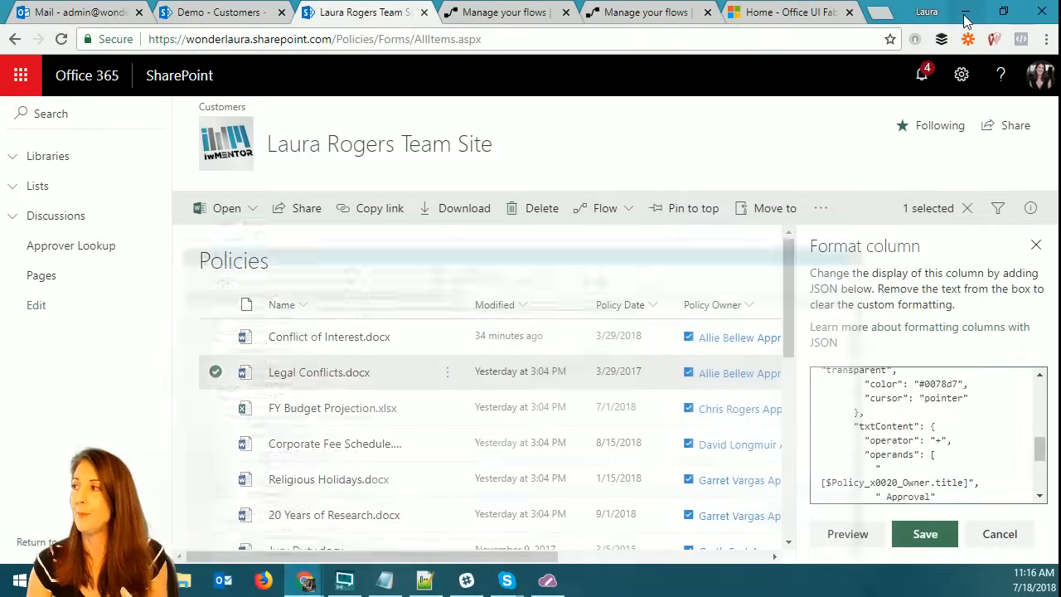
click(1000, 534)
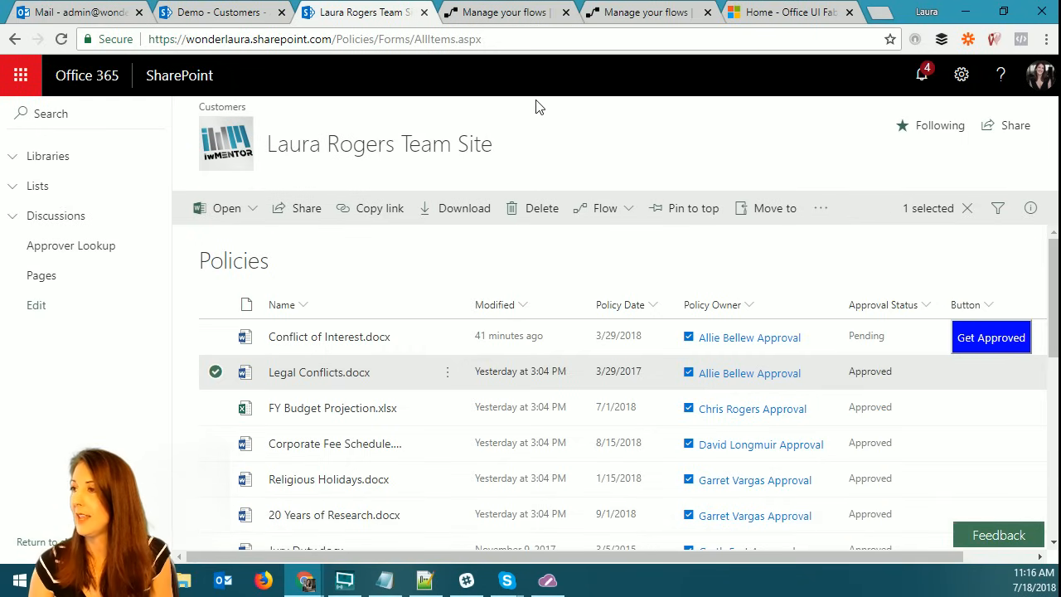
click(230, 14)
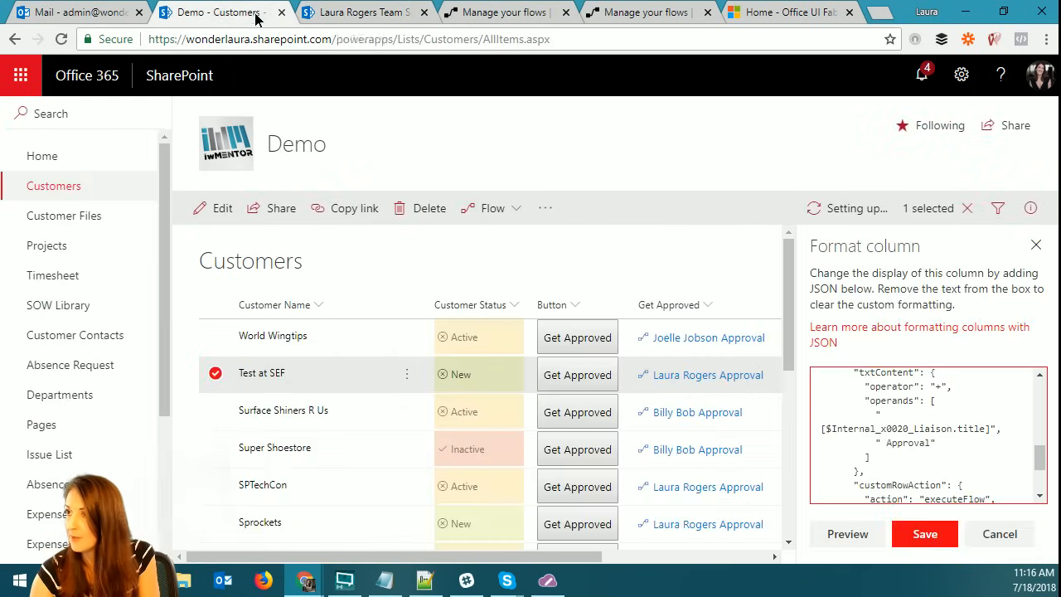
click(1036, 245)
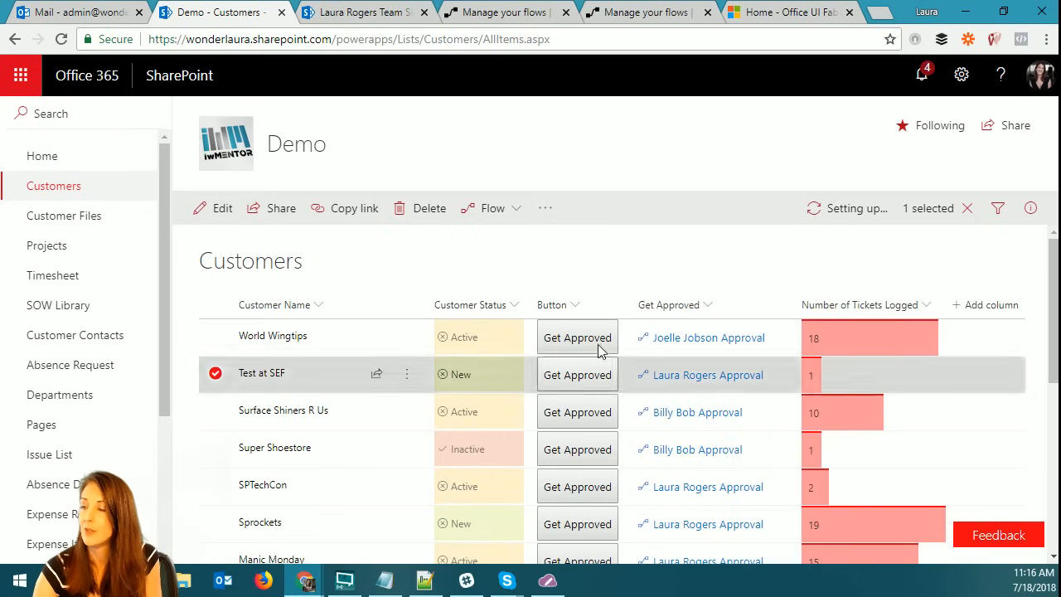
Try the Get Approved button for Surface Shiners R Us and reload the Customers list, leaving the page despite unsaved changes.
click(611, 314)
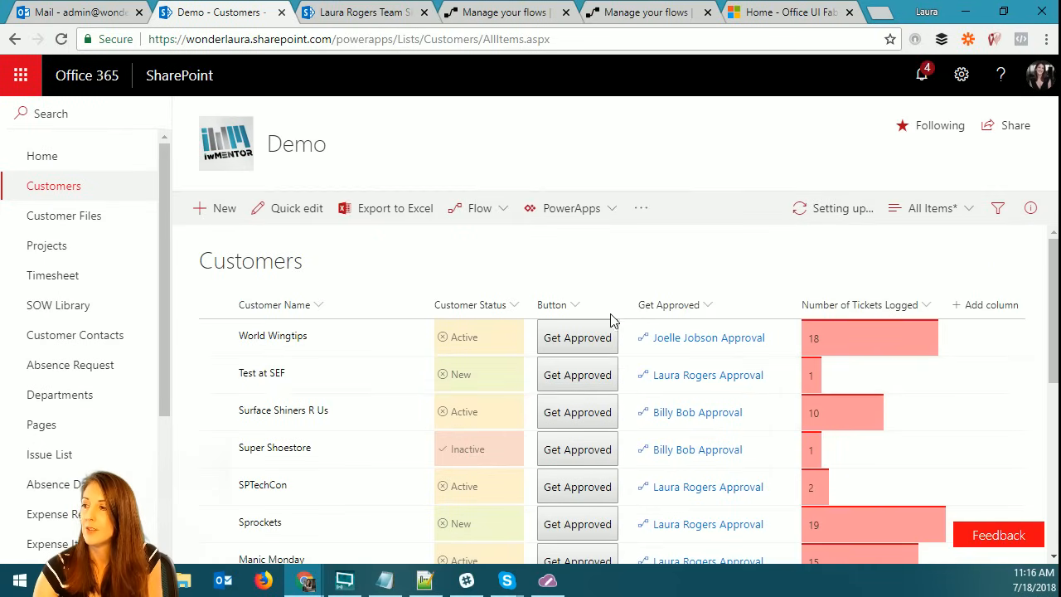
click(583, 422)
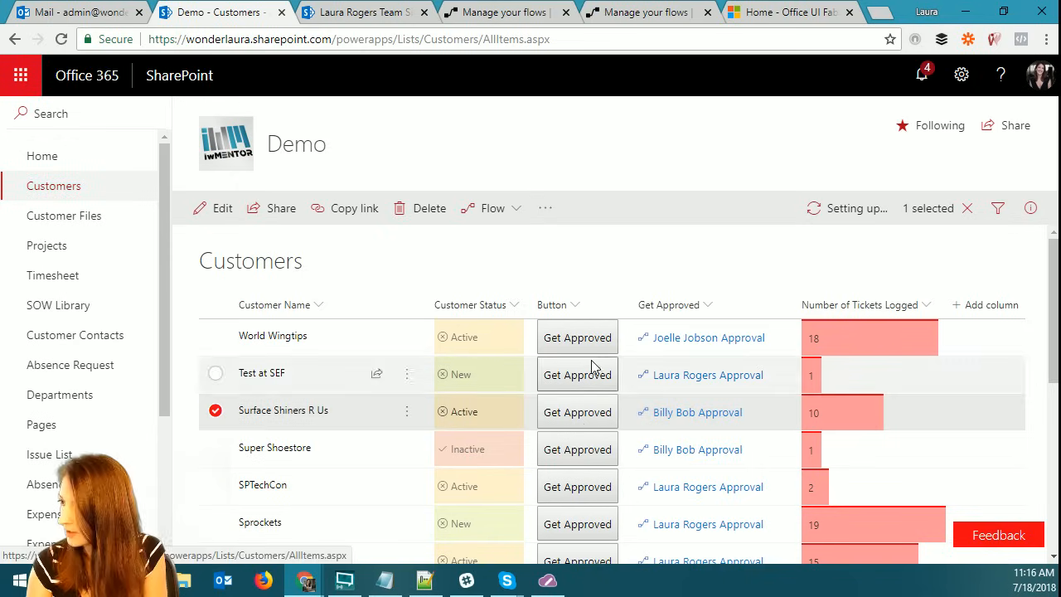
click(83, 220)
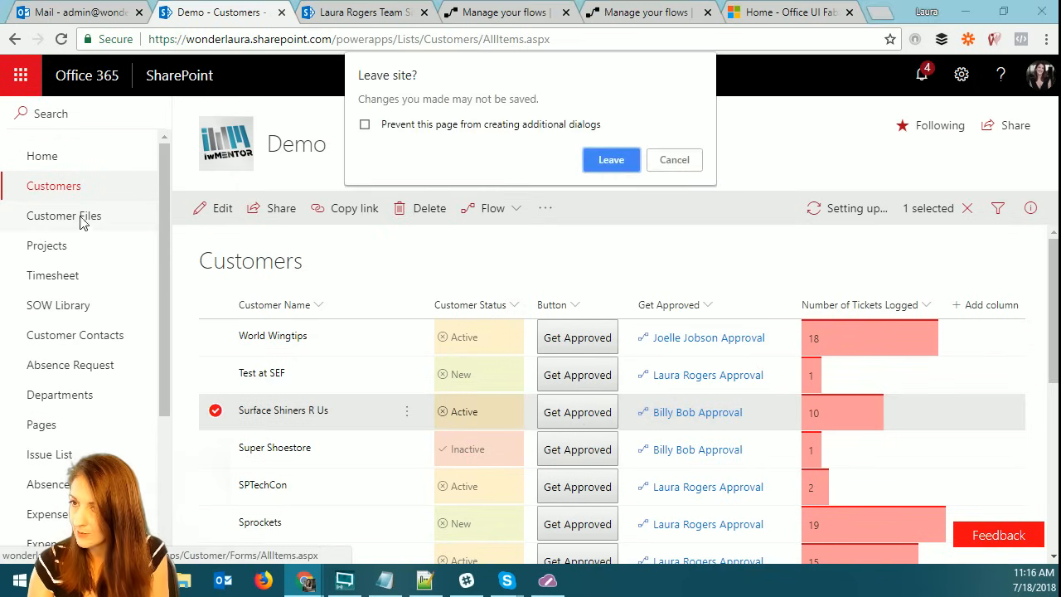
click(600, 162)
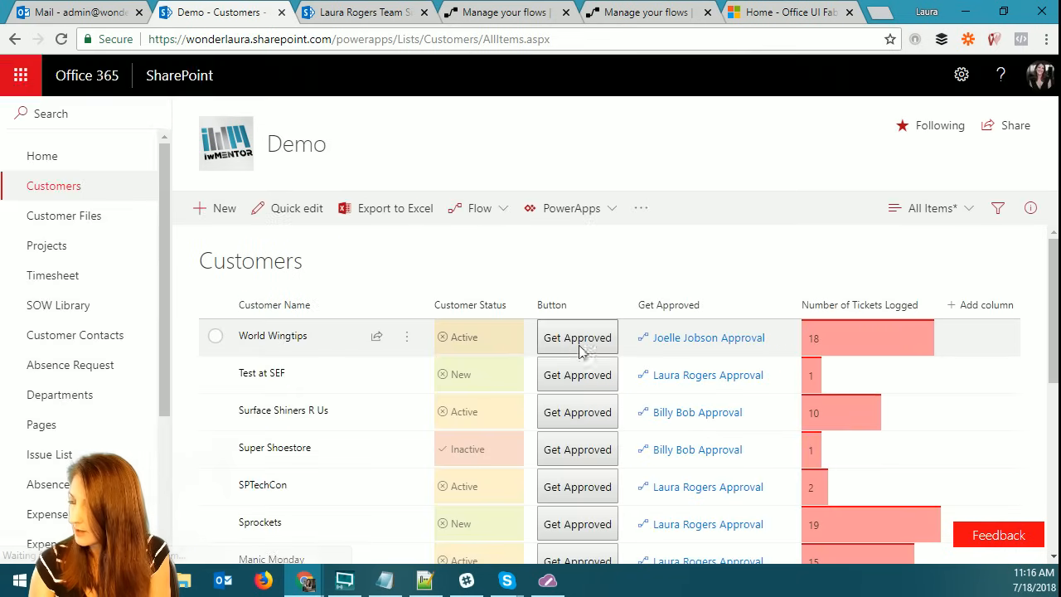
click(583, 336)
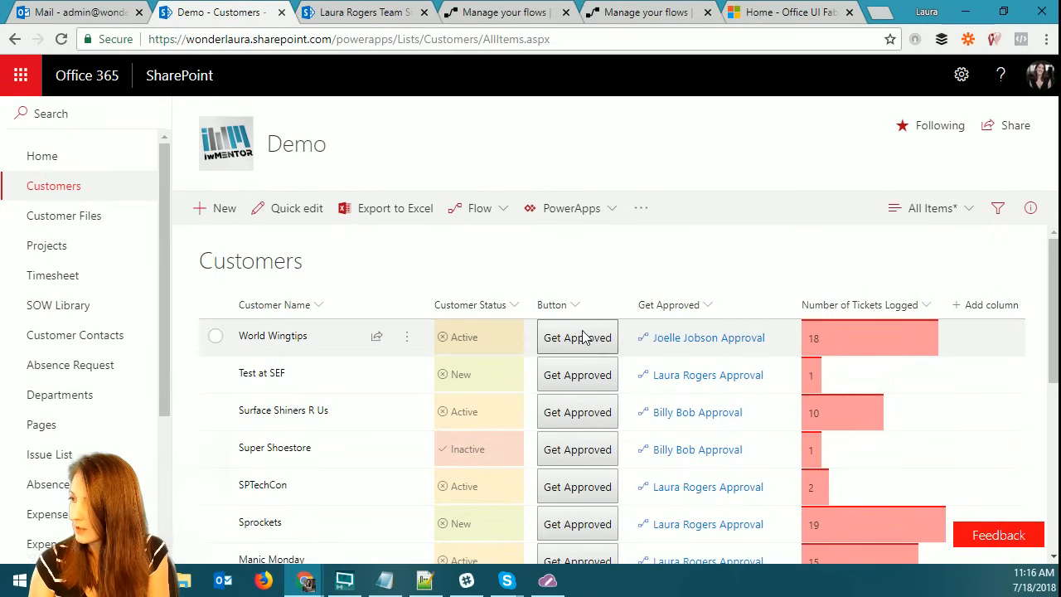
click(592, 339)
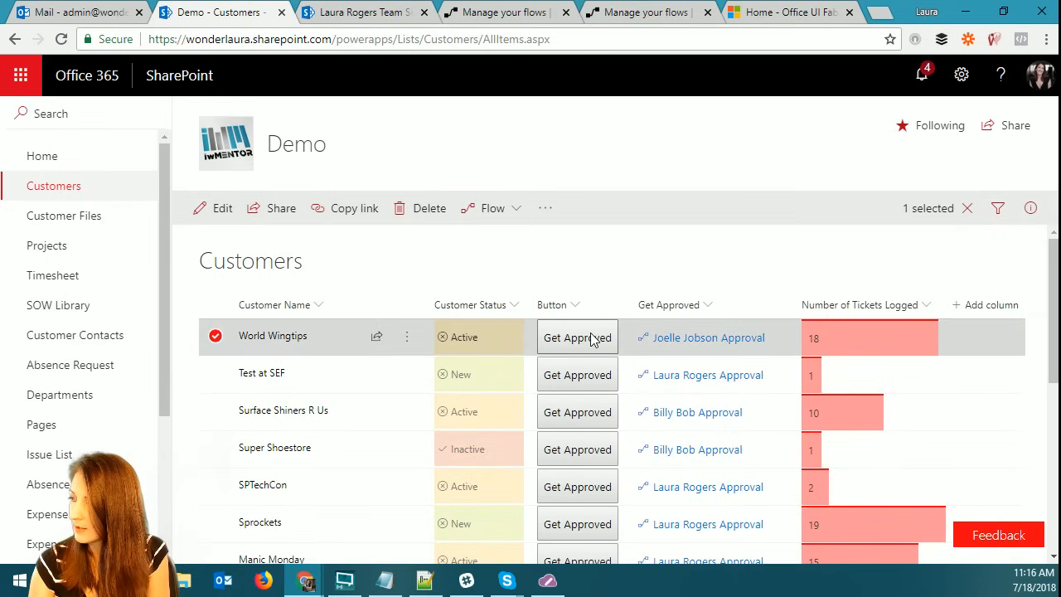
click(592, 339)
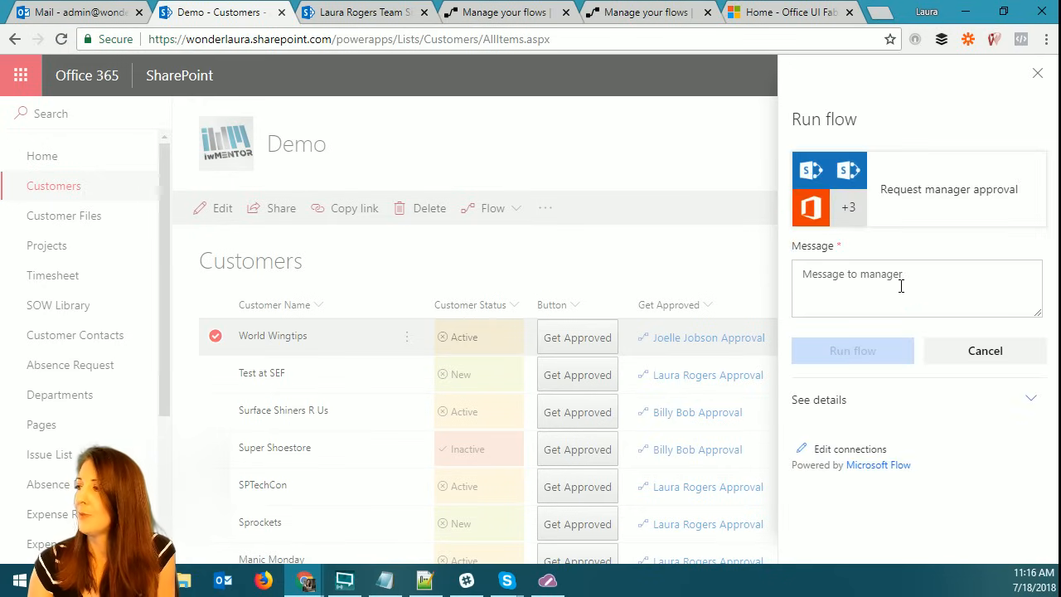
click(946, 274)
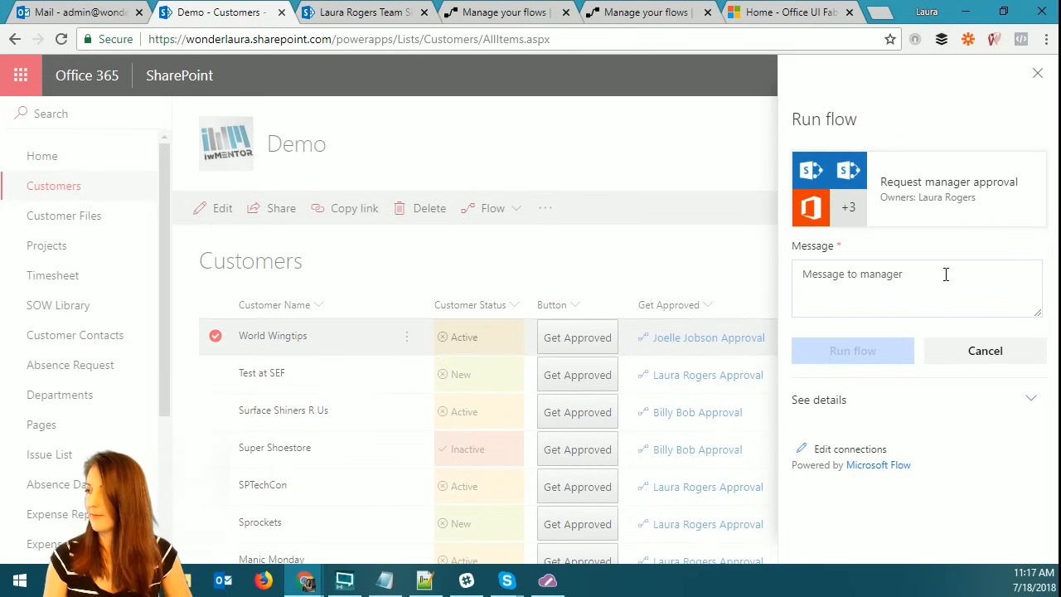
click(983, 352)
Run the Request manager approval flow for the Test at SEF customer with the message "this is a test to moi", and close the flow pane.
click(595, 383)
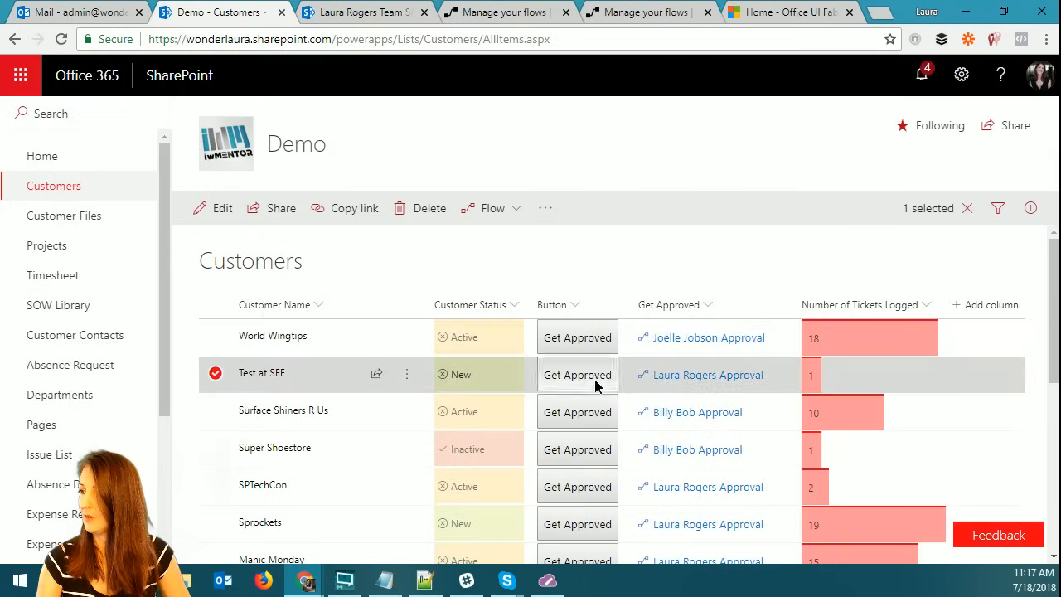
click(907, 268)
text(this is a test)
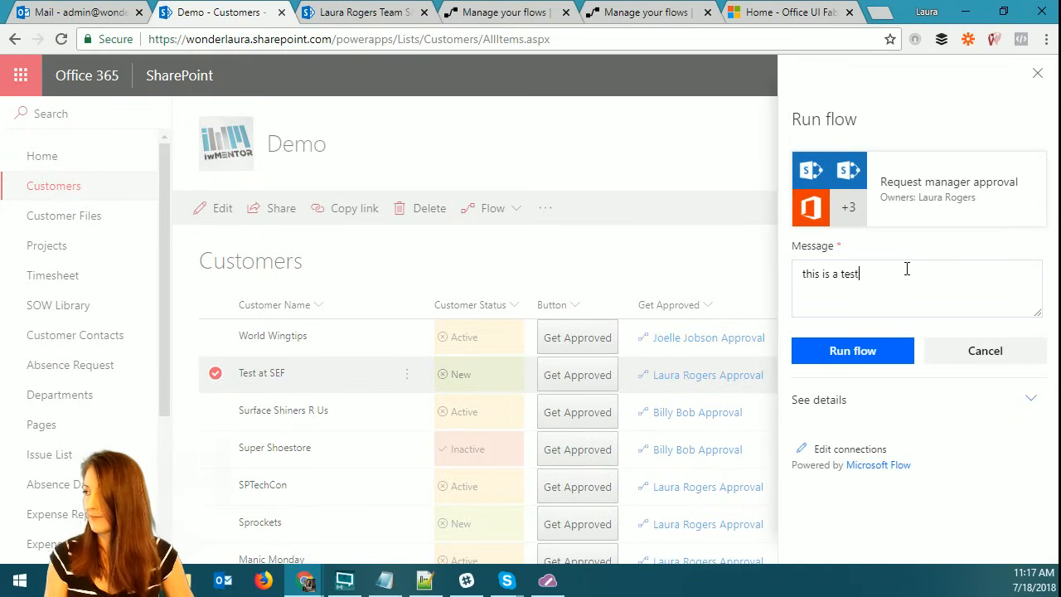
text( to moi)
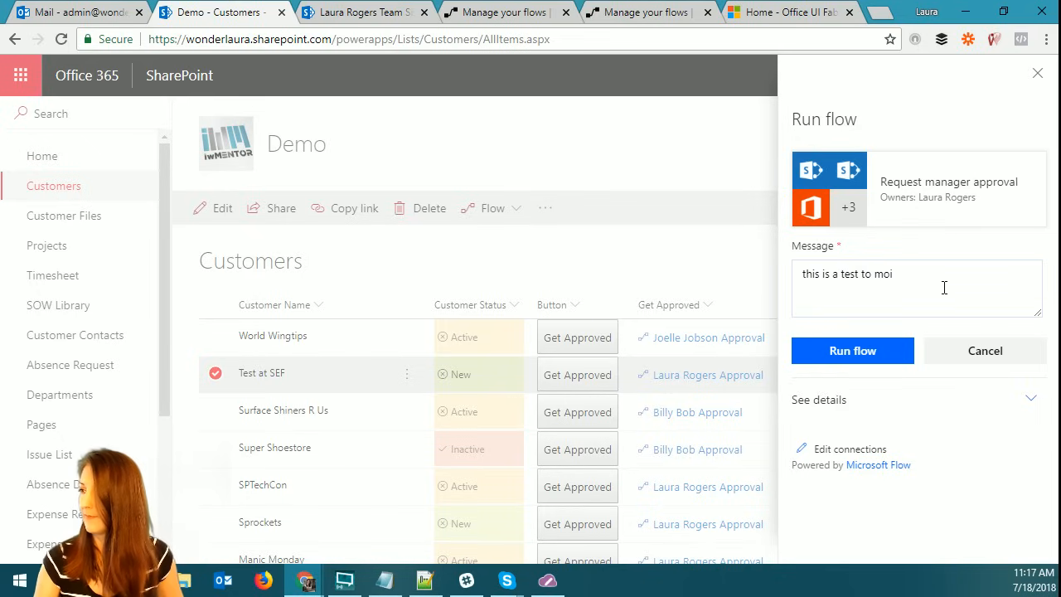
click(893, 350)
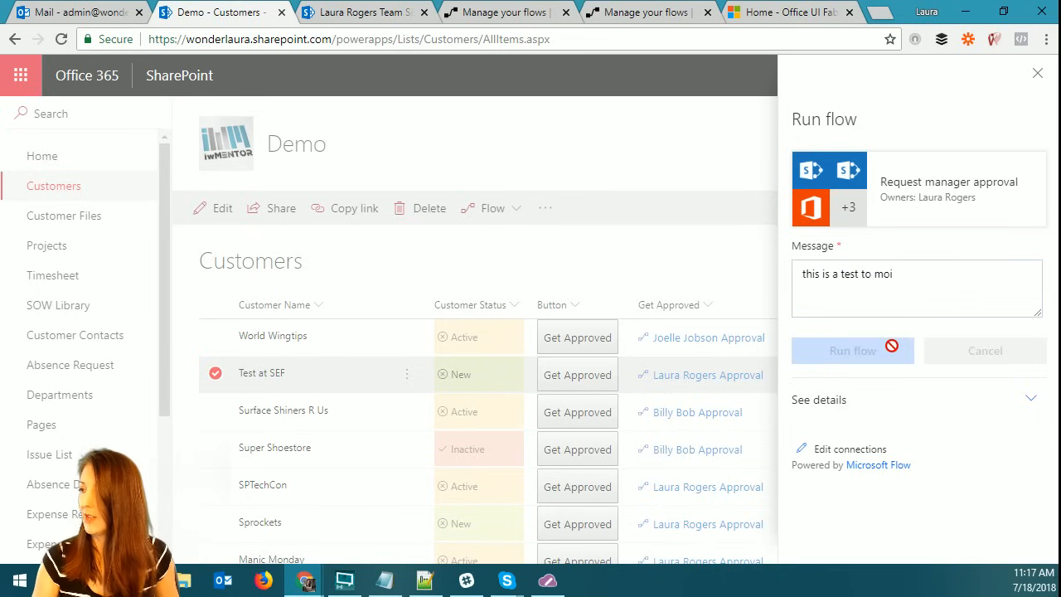
click(1039, 80)
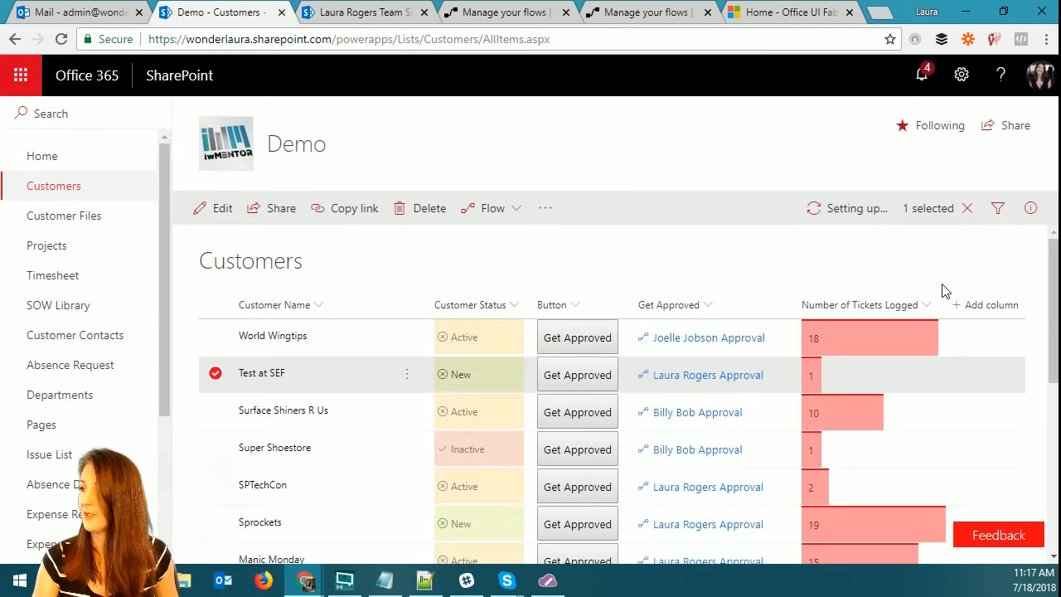
Open the formatting JSON of the Customers list's Button column to examine its executeFlow button definition.
click(573, 307)
mouse_move(626, 466)
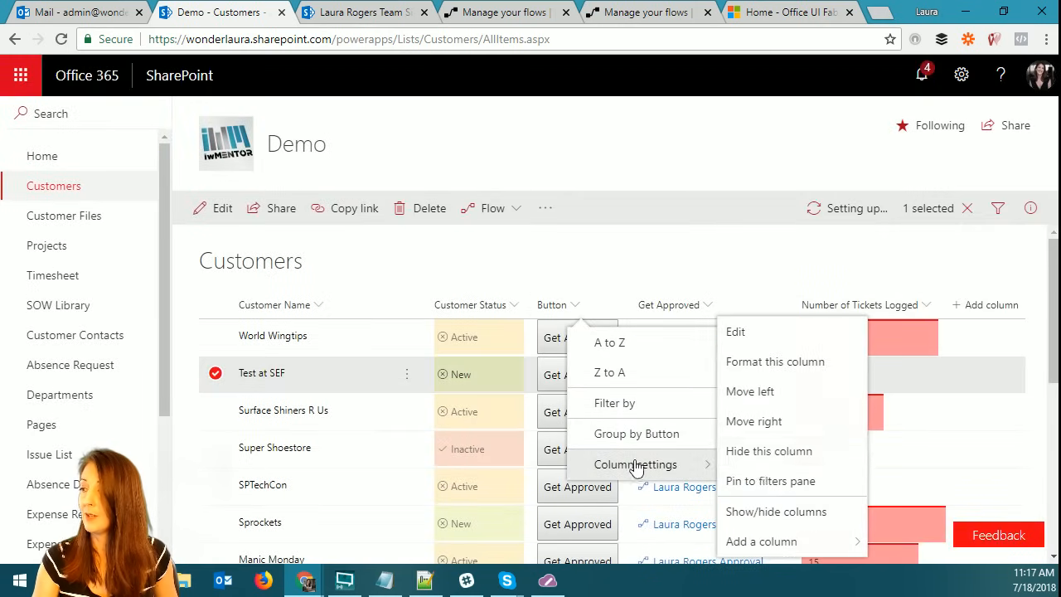
click(795, 365)
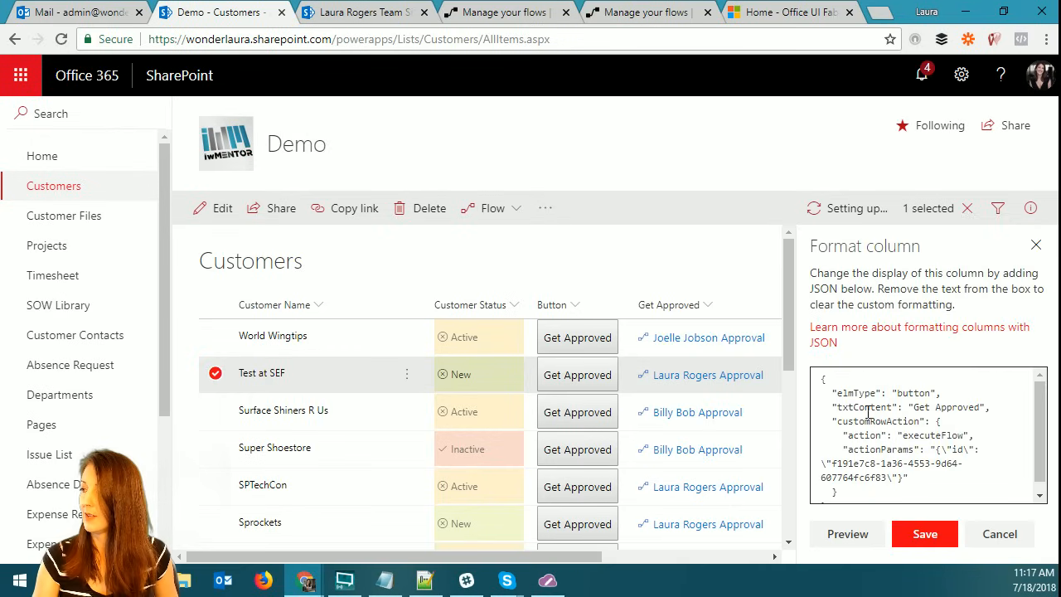
click(873, 493)
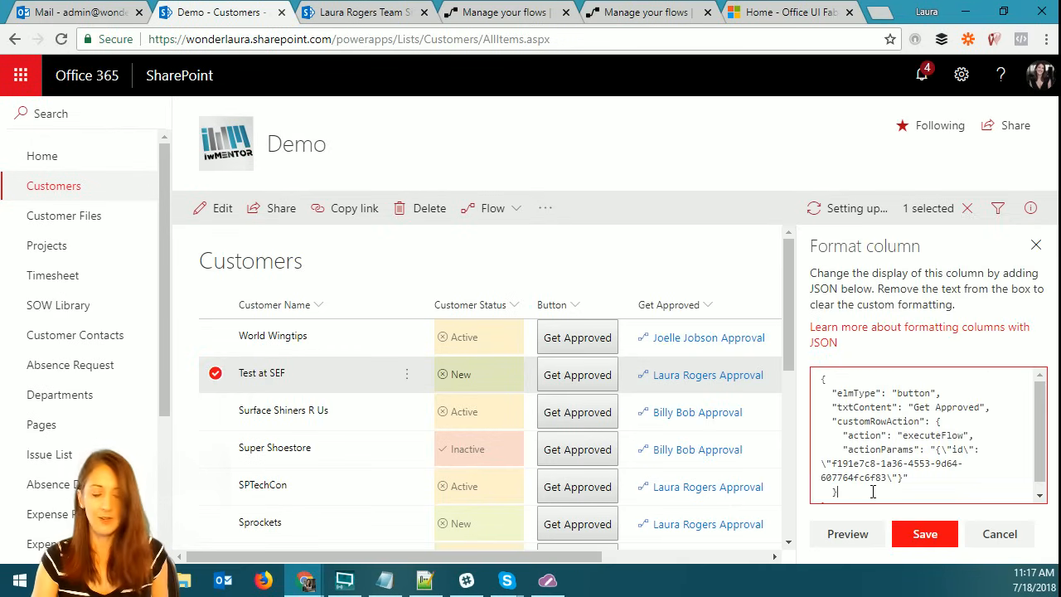
Copy the entire Button column formatting JSON and paste it into the new 16 document in Notepad++, replacing that document's whole content.
key(ctrl+a)
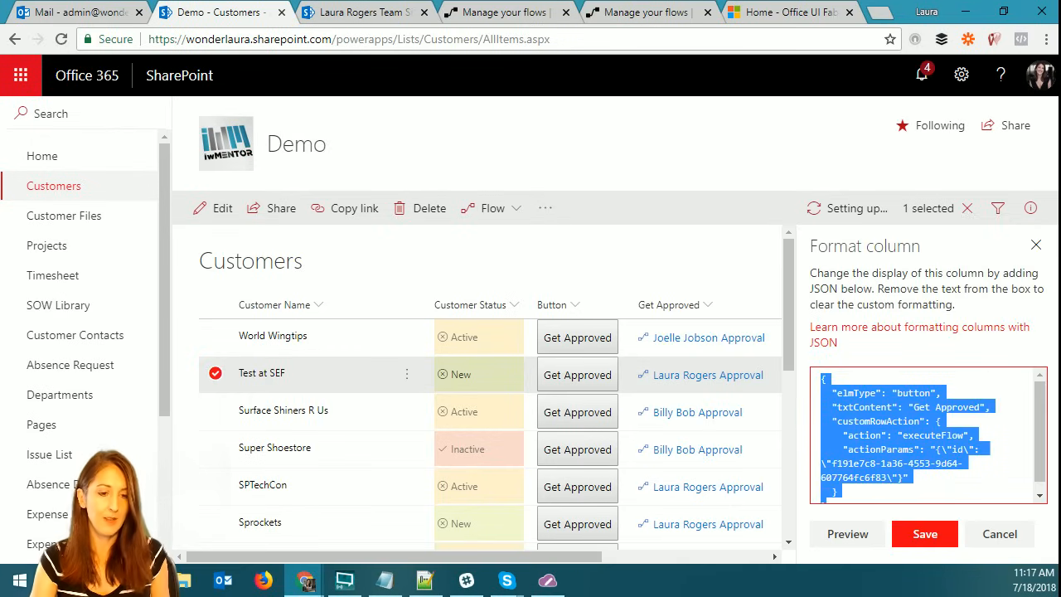
key(alt+Tab)
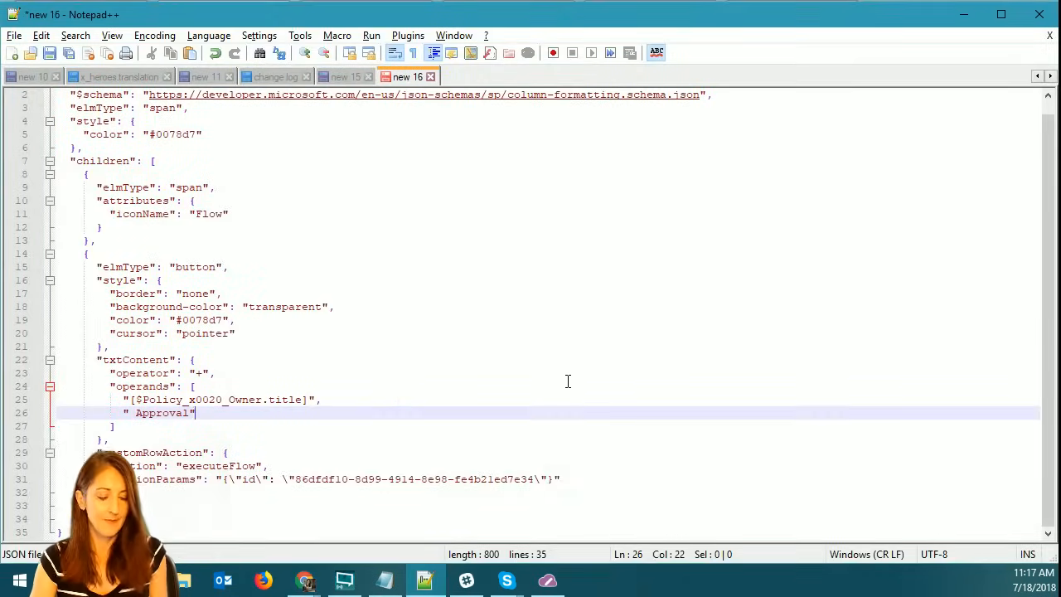
key(ctrl+a)
text({   "elmType": "button",   "txtContent": "Get Approved",   "customRowAction": {     "action": "executeFlow",     "actionParams": "{\"id\": \"f191e7c8-1a36-4553-9d64-607764fc6f83\"}"   } })
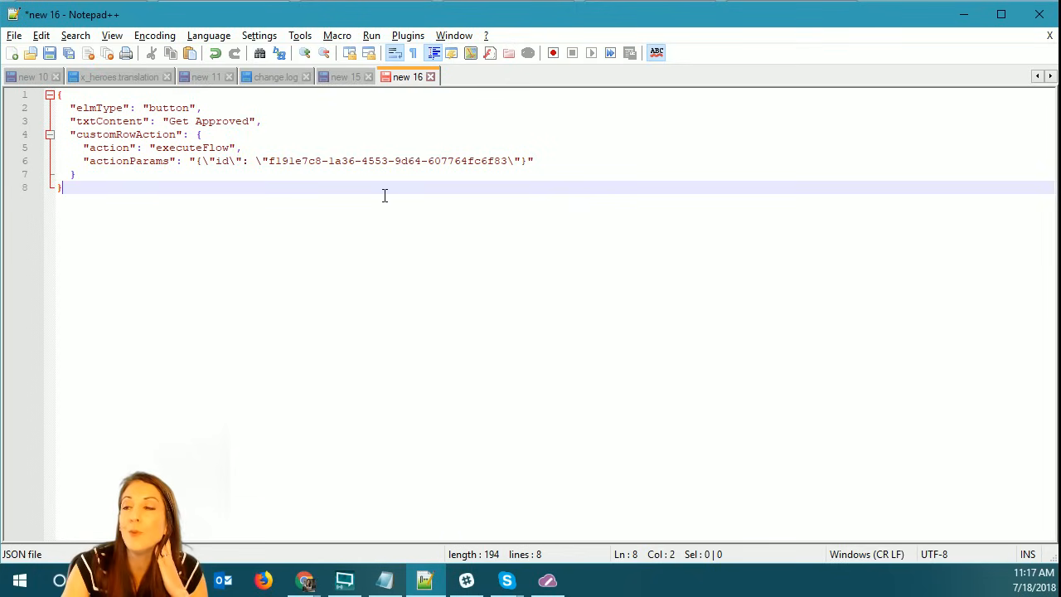
Examine the button's txtContent value and the flow ID in actionParams, and minimize Notepad++.
drag(170, 121, 249, 121)
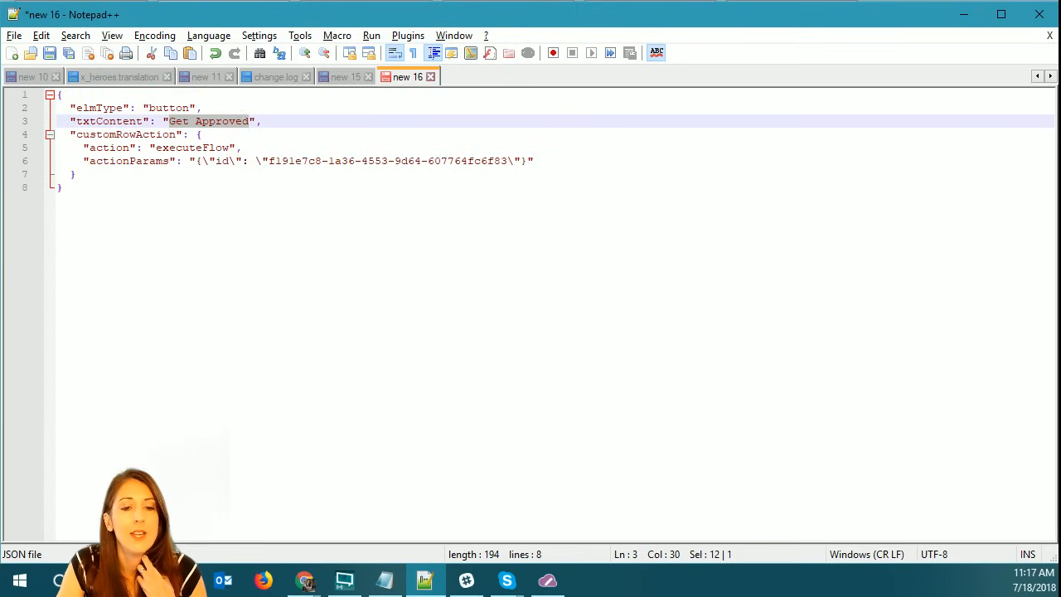
key(alt+Tab)
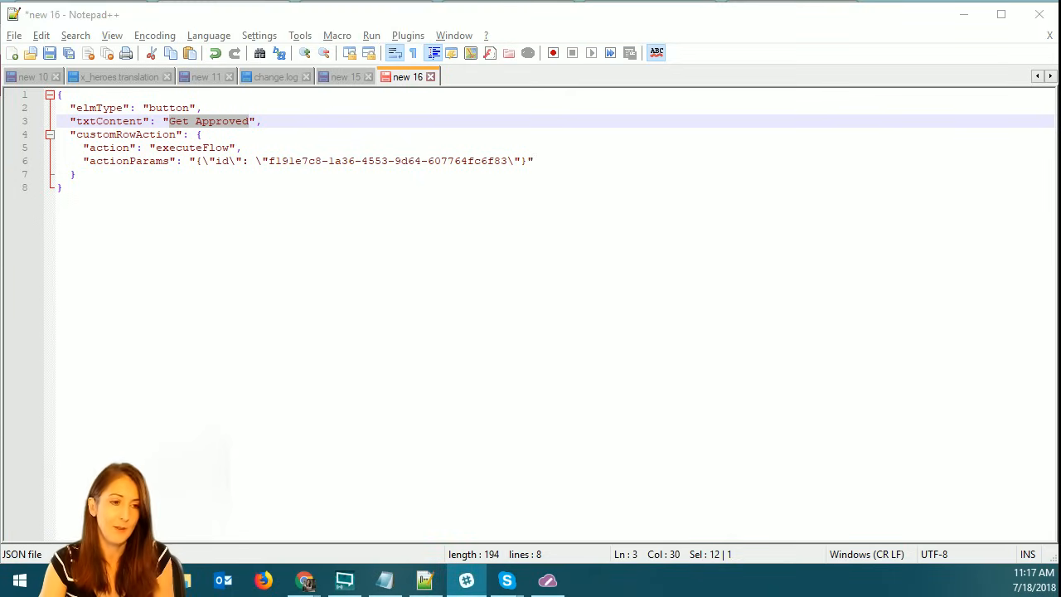
click(190, 122)
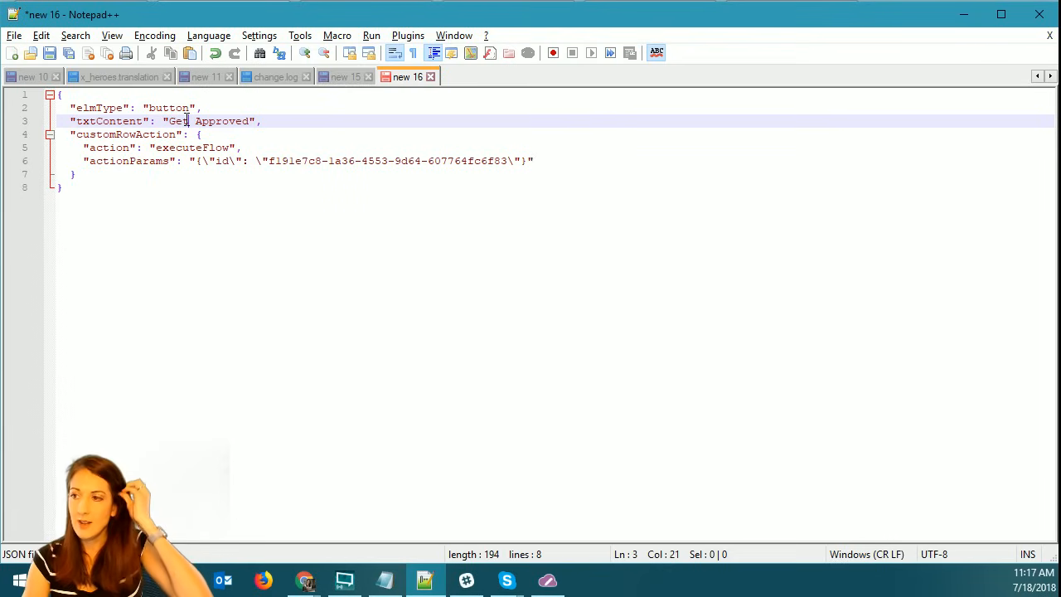
drag(268, 161, 508, 161)
click(509, 162)
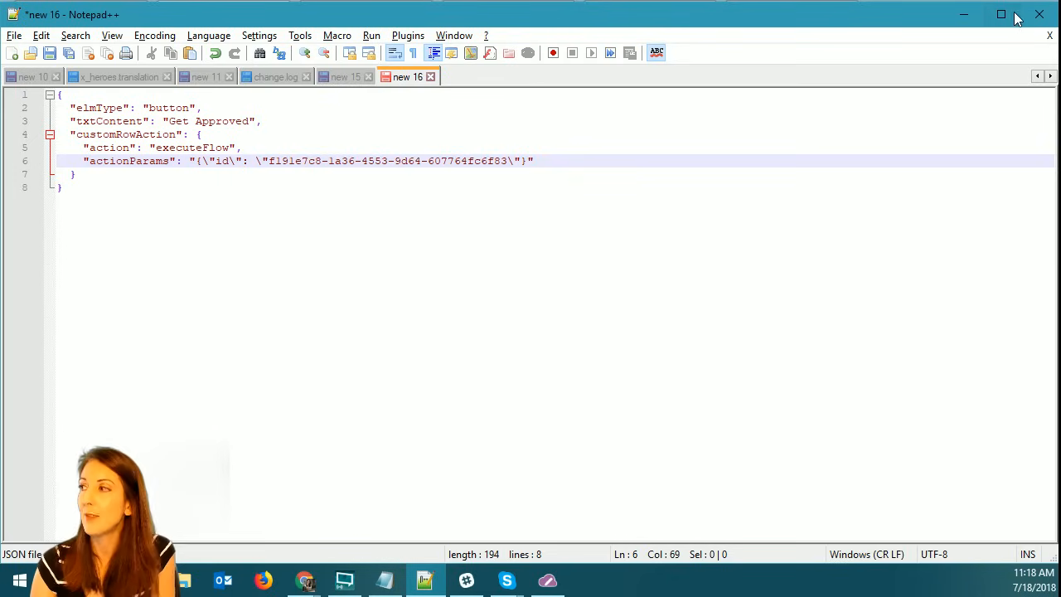
click(964, 18)
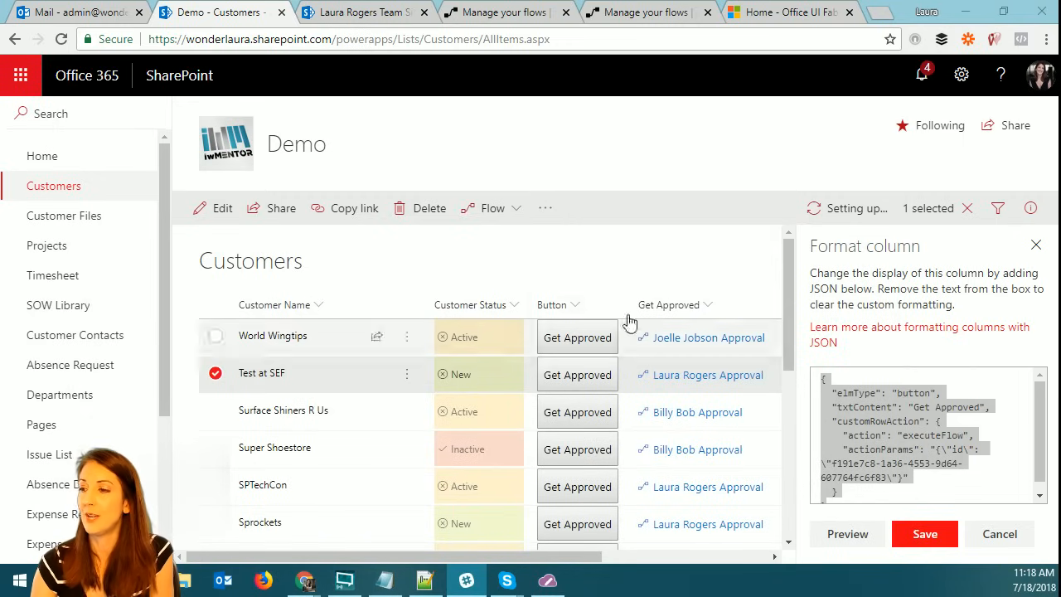
Review the content approval option in the Policies library's versioning settings, and return to the library without saving changes.
click(371, 10)
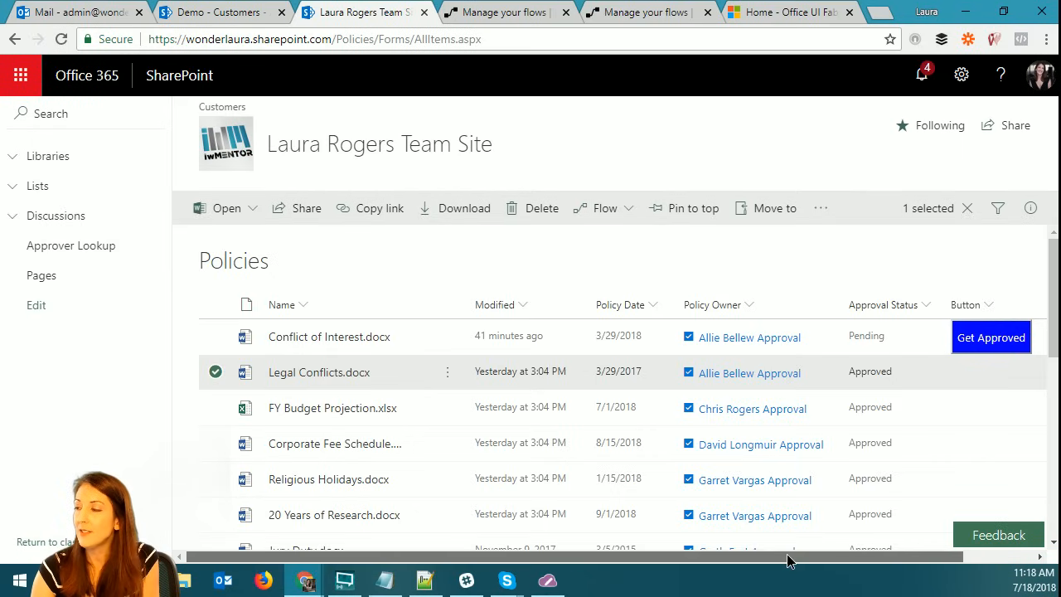
drag(788, 558, 876, 558)
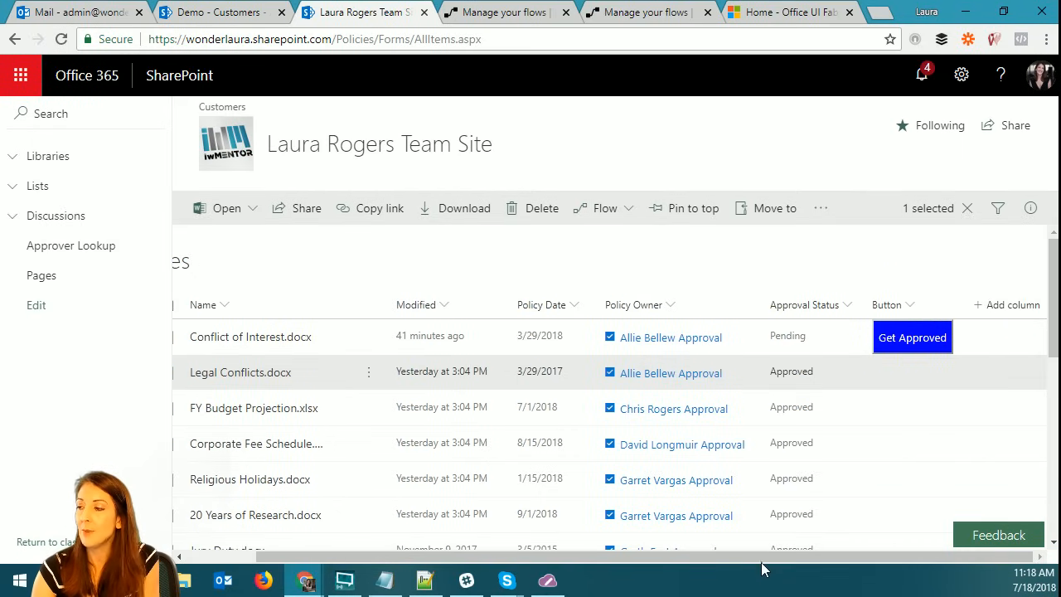
drag(763, 563, 667, 567)
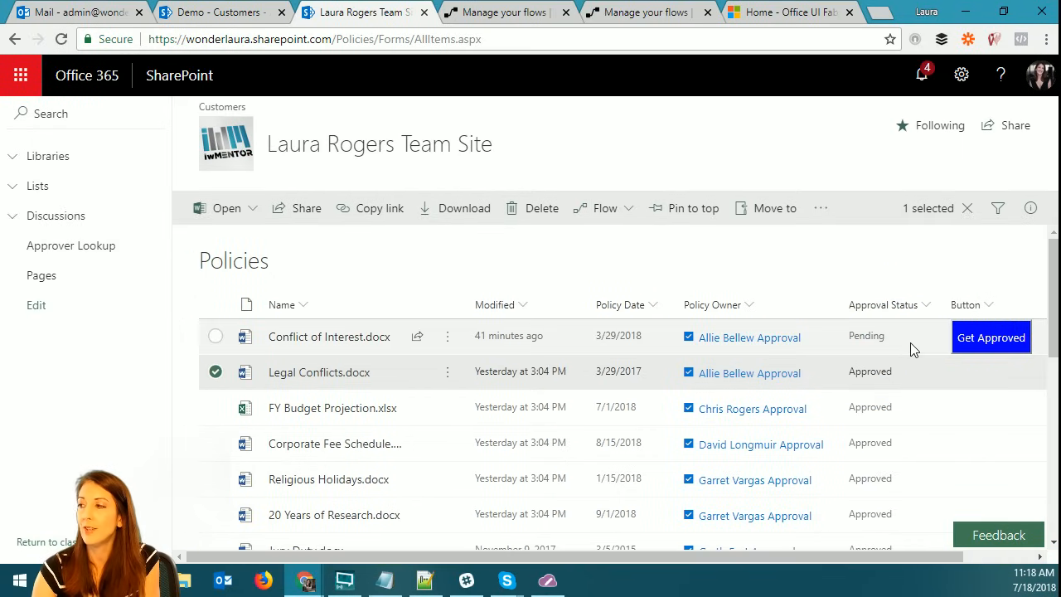
click(962, 82)
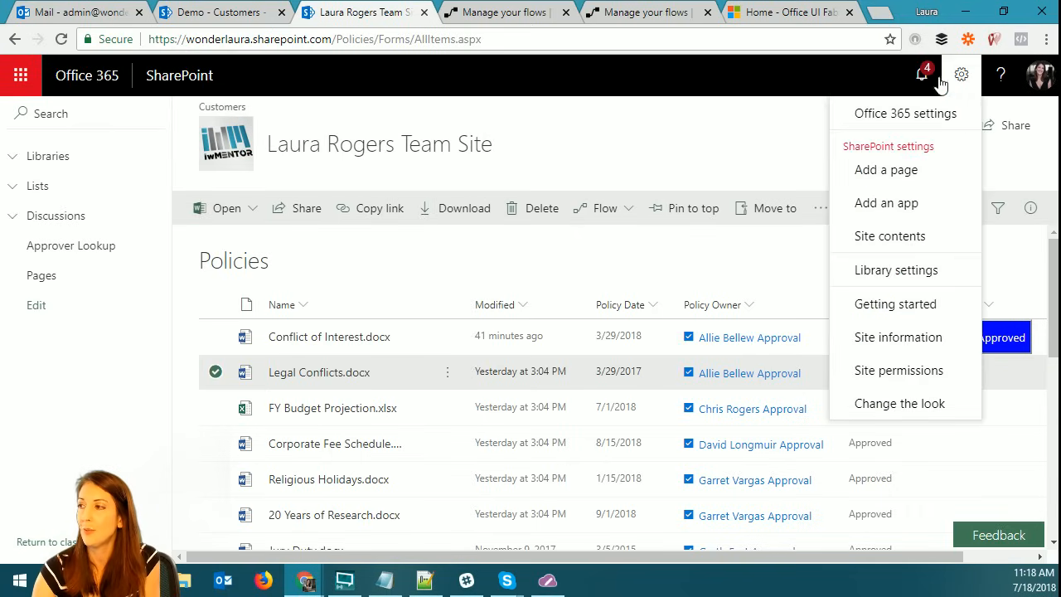
click(864, 279)
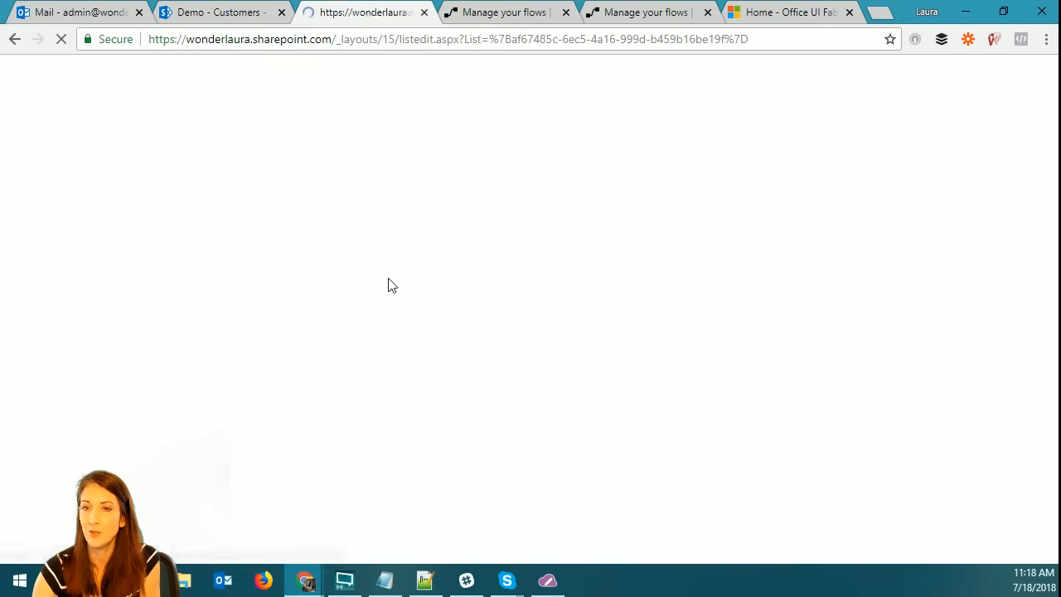
click(235, 389)
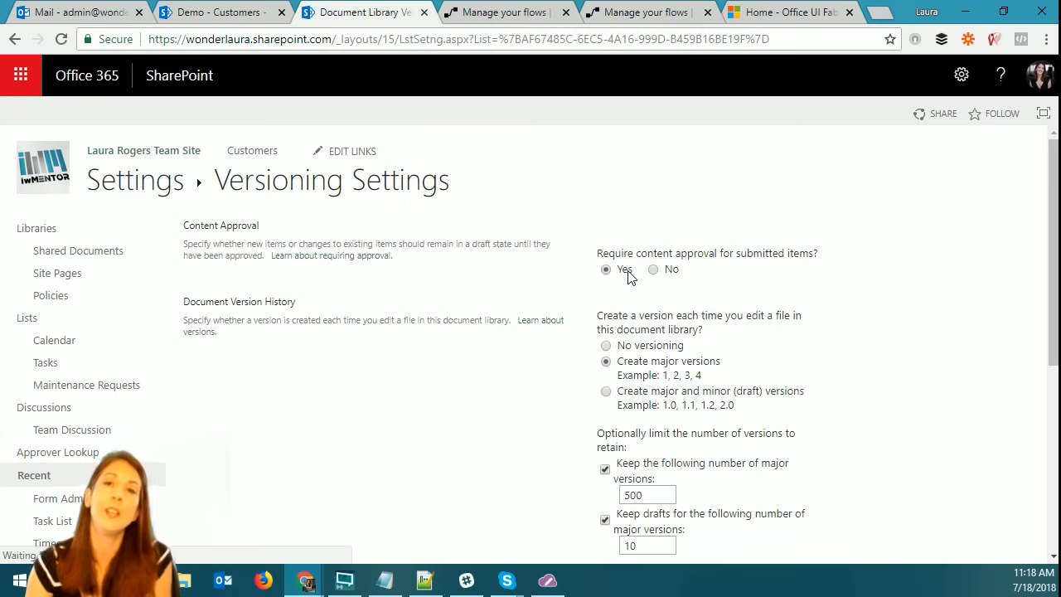
scroll(909, 312, down, 4)
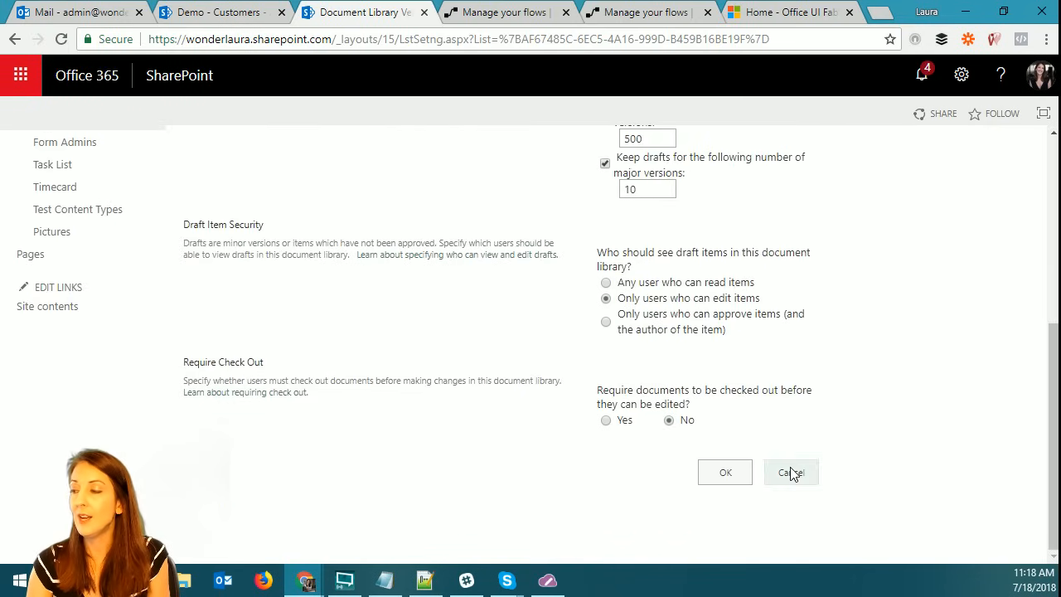
click(791, 473)
click(128, 187)
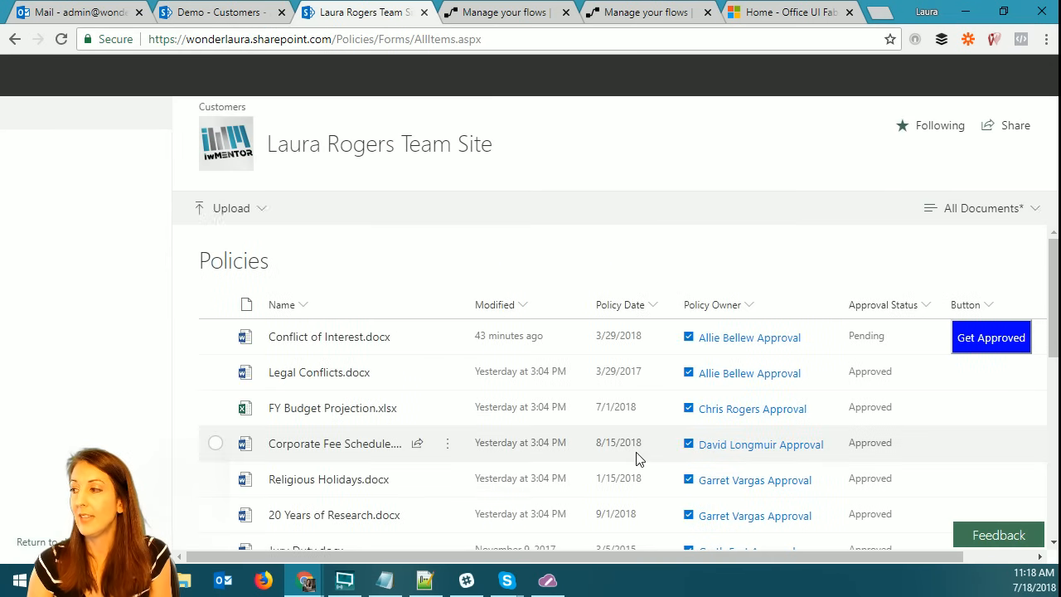
Set the Policy Date of Corporate Fee Schedule.docx to 8/16/2018 in its details and close the details pane.
right_click(458, 454)
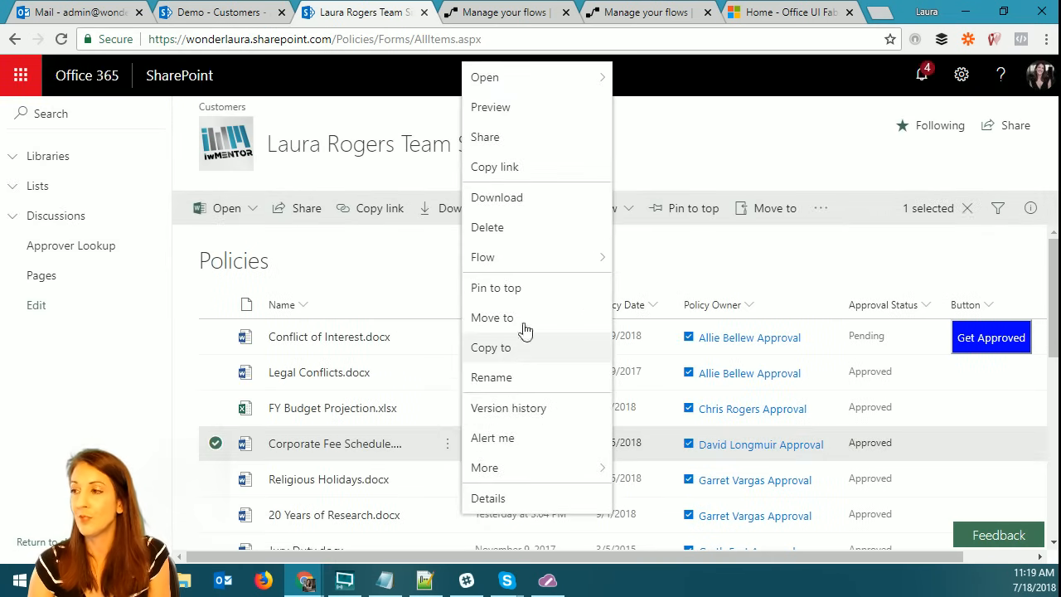
click(1032, 209)
drag(1051, 298, 1052, 402)
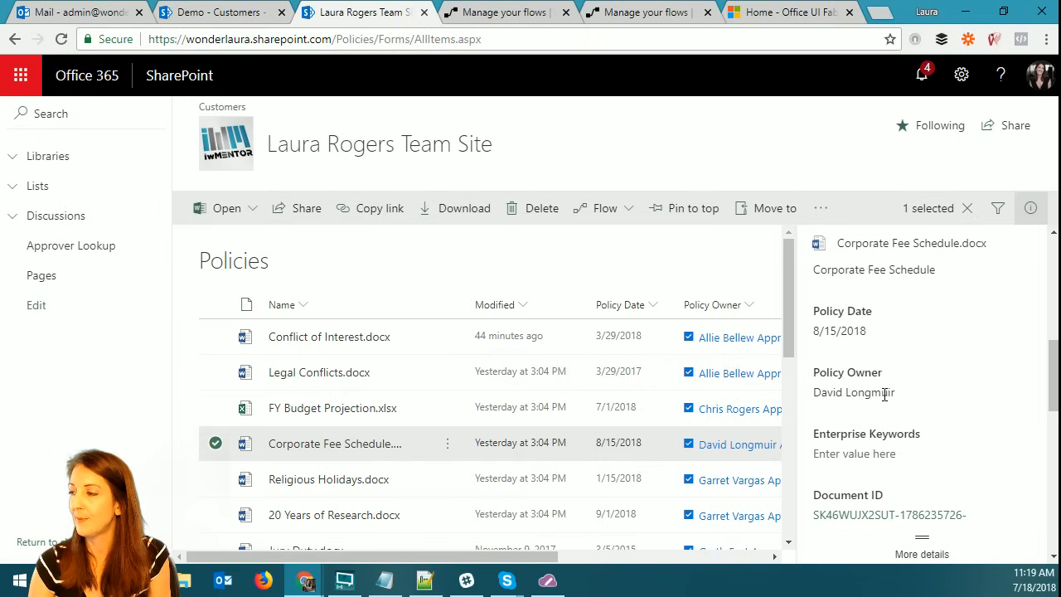
click(887, 332)
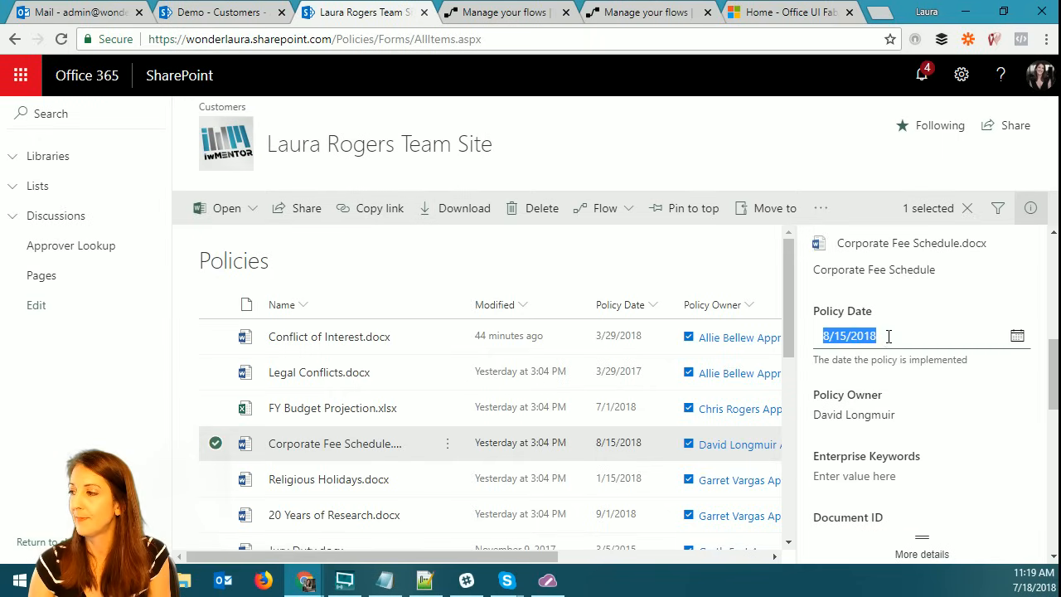
click(847, 336)
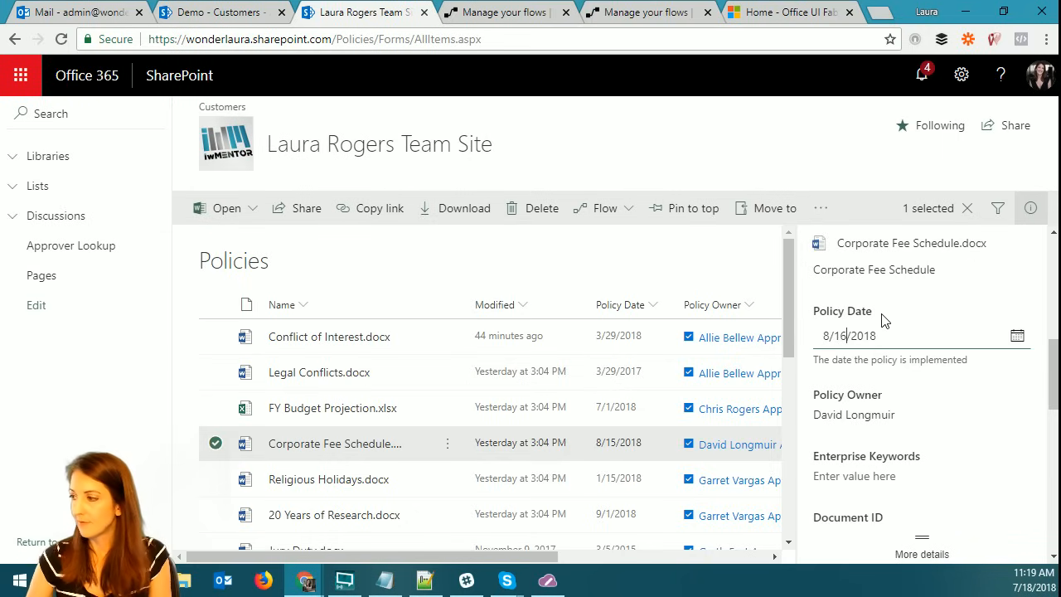
click(929, 389)
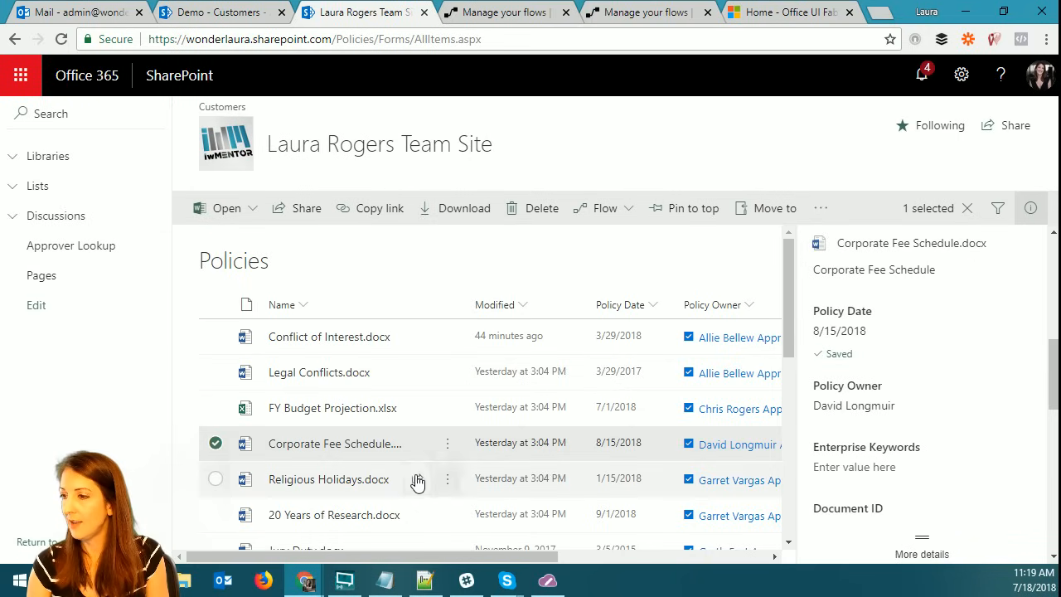
click(1032, 208)
Set the Policy Date of Risk Management.docx to 3/3/2019 in its details, clear the selection and close the details pane.
mouse_move(1056, 326)
mouse_down()
mouse_move(1055, 358)
mouse_move(1056, 345)
mouse_up()
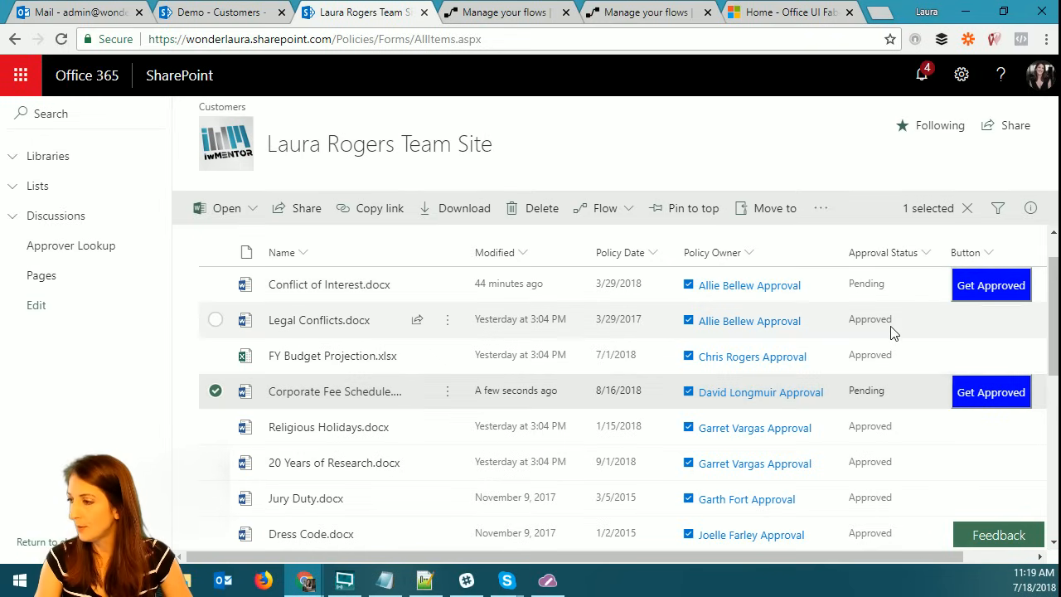
scroll(906, 477, down, 3)
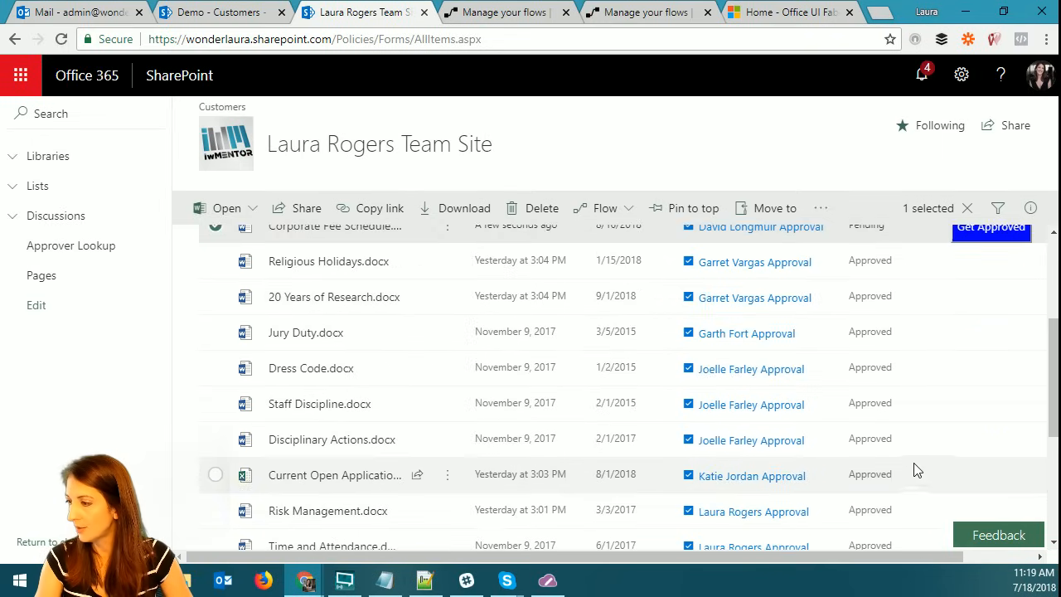
scroll(912, 464, down, 2)
click(925, 348)
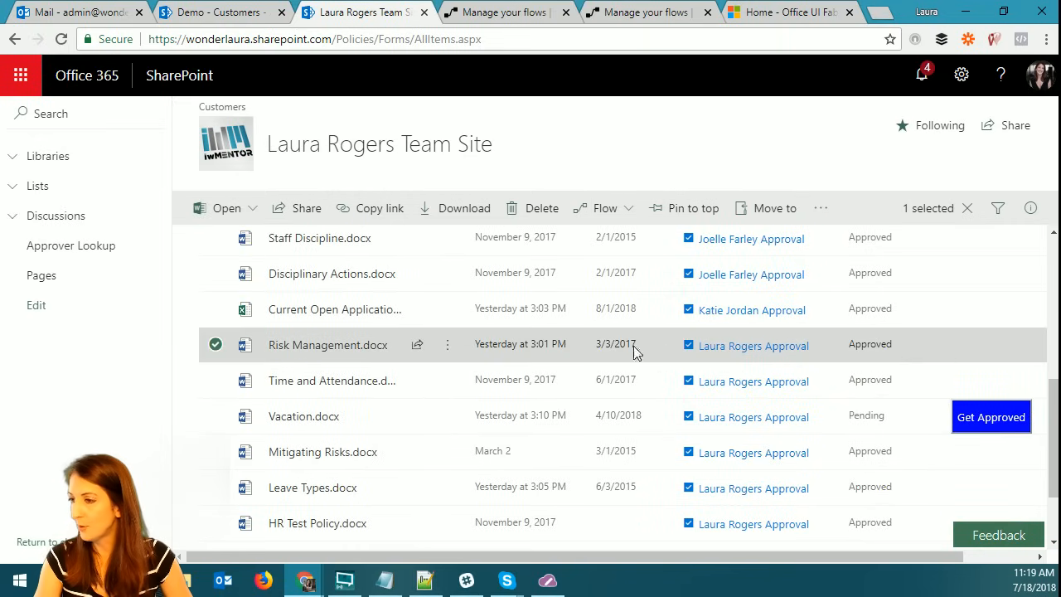
click(447, 346)
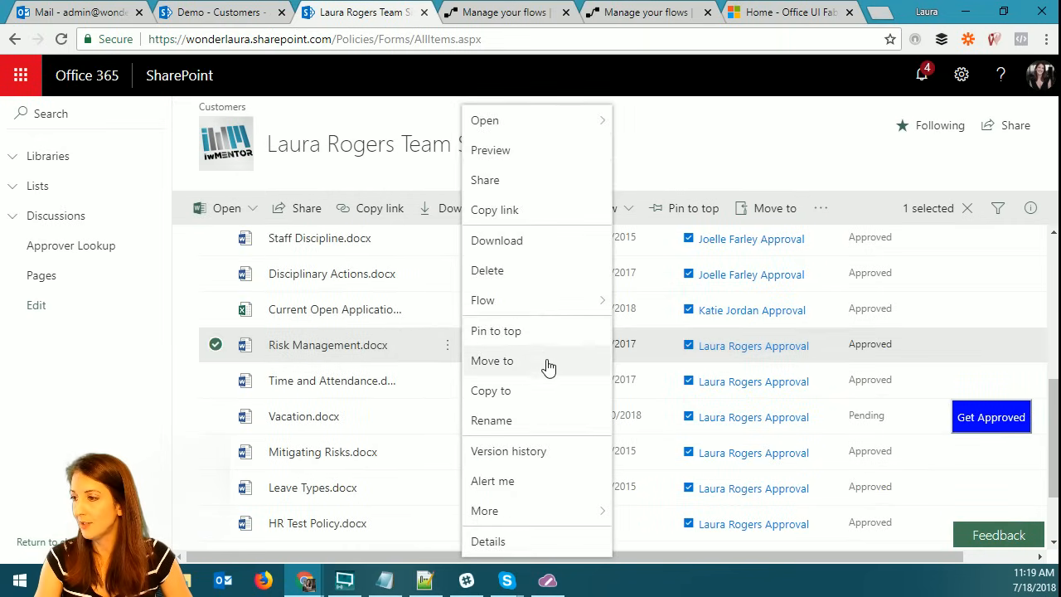
mouse_move(535, 512)
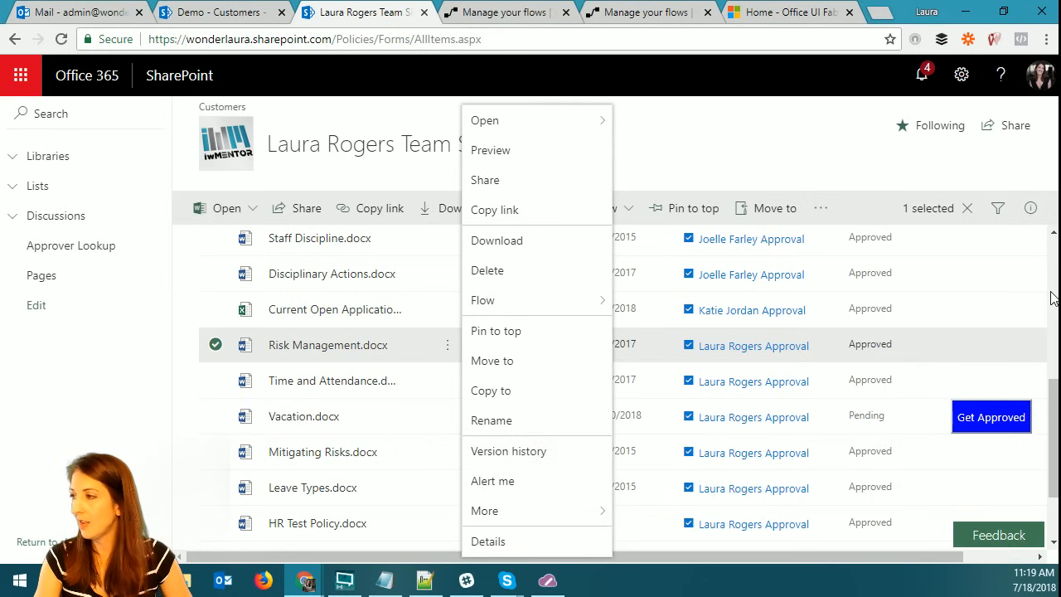
click(1030, 208)
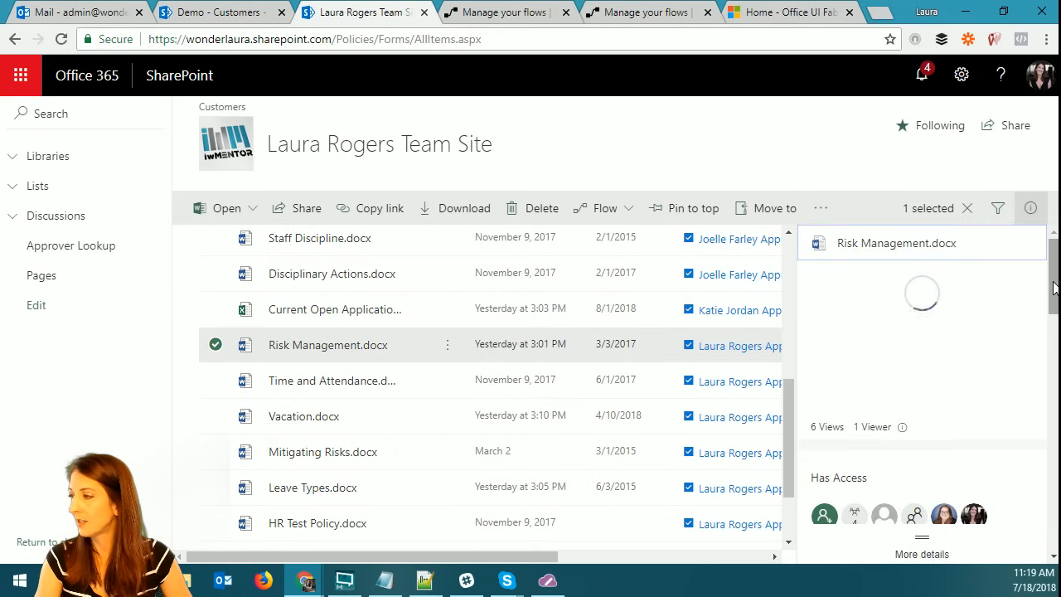
scroll(1055, 294, down, 6)
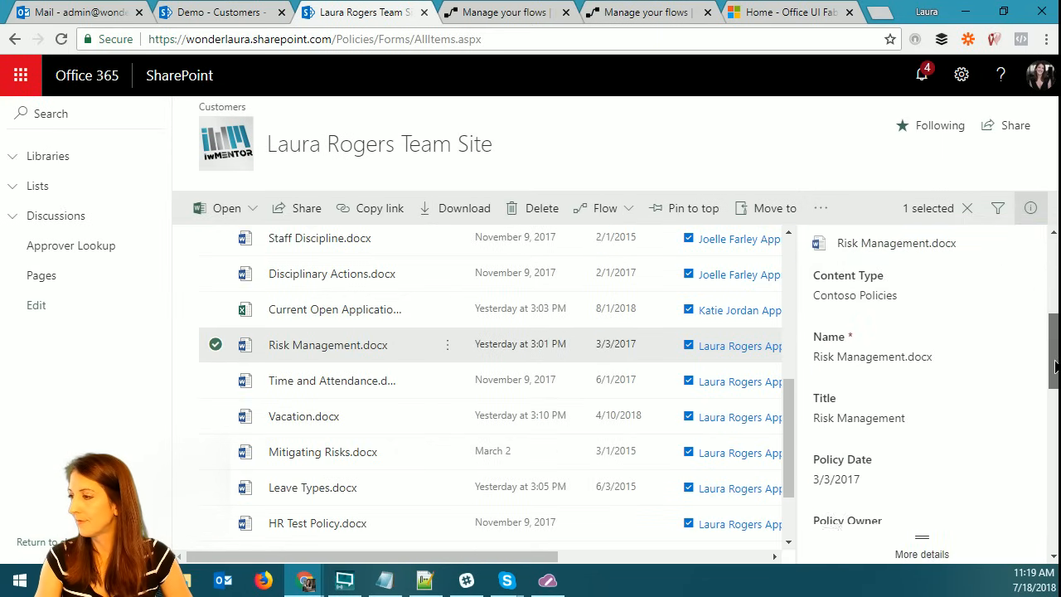
click(861, 342)
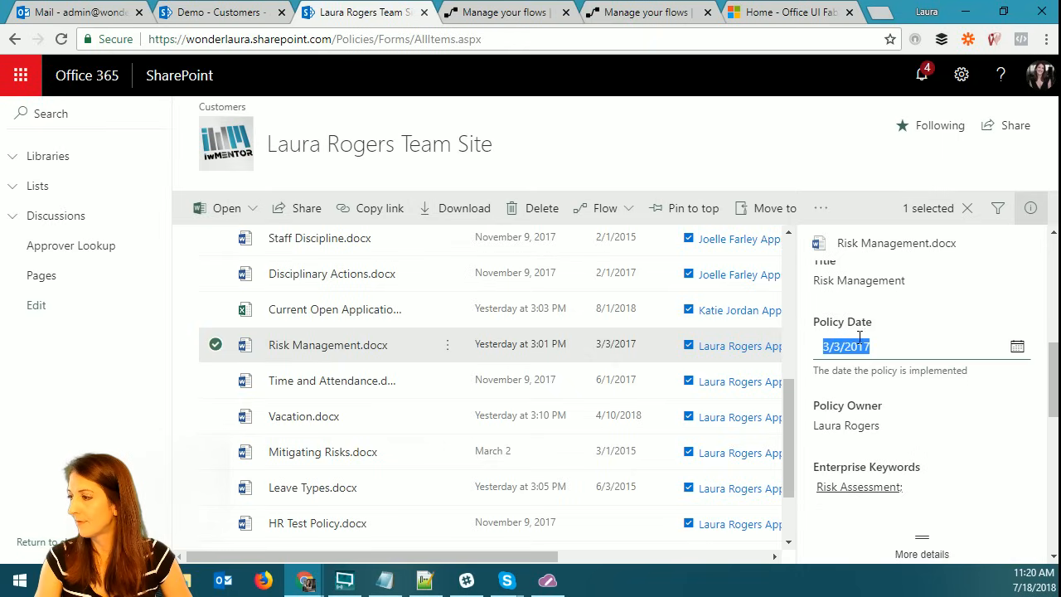
click(894, 349)
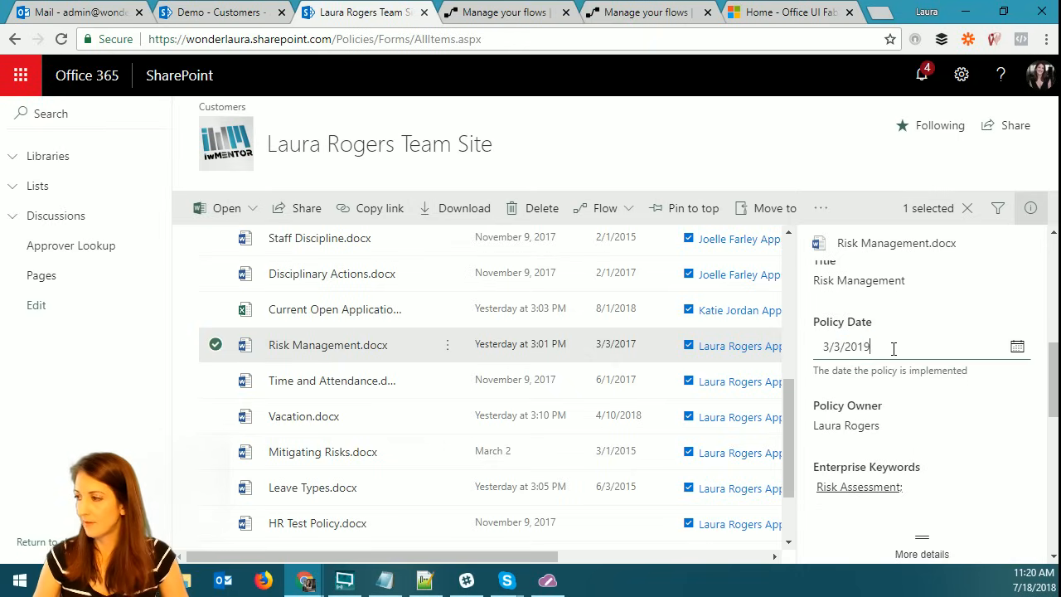
click(897, 429)
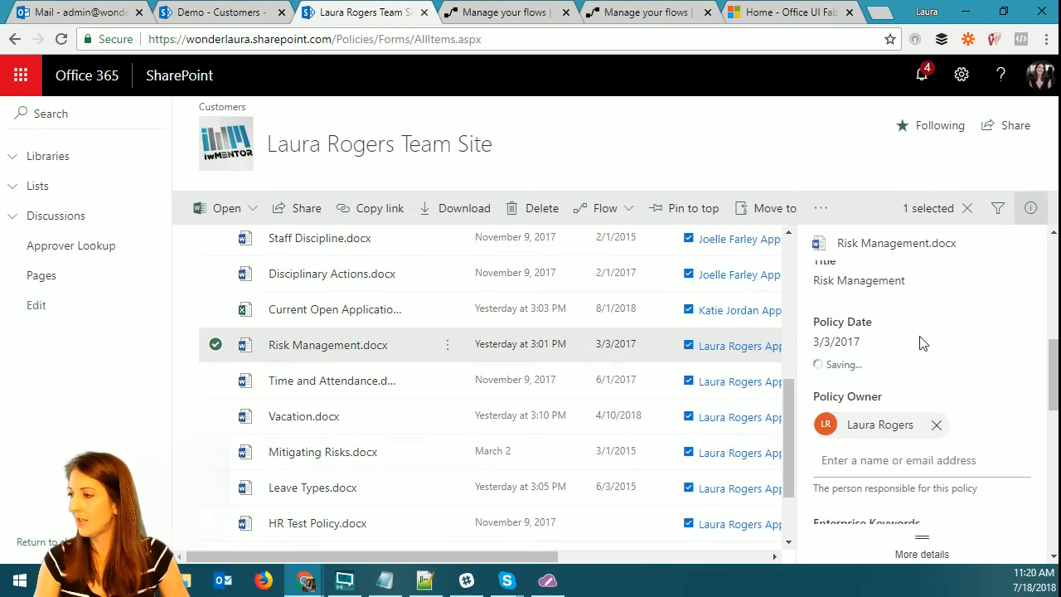
click(967, 210)
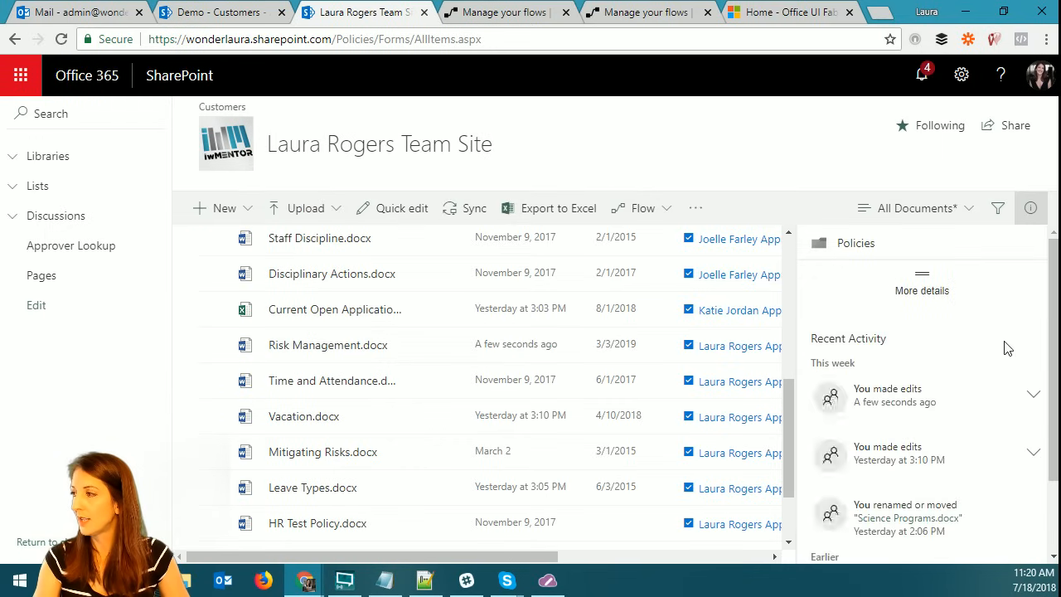
click(1030, 211)
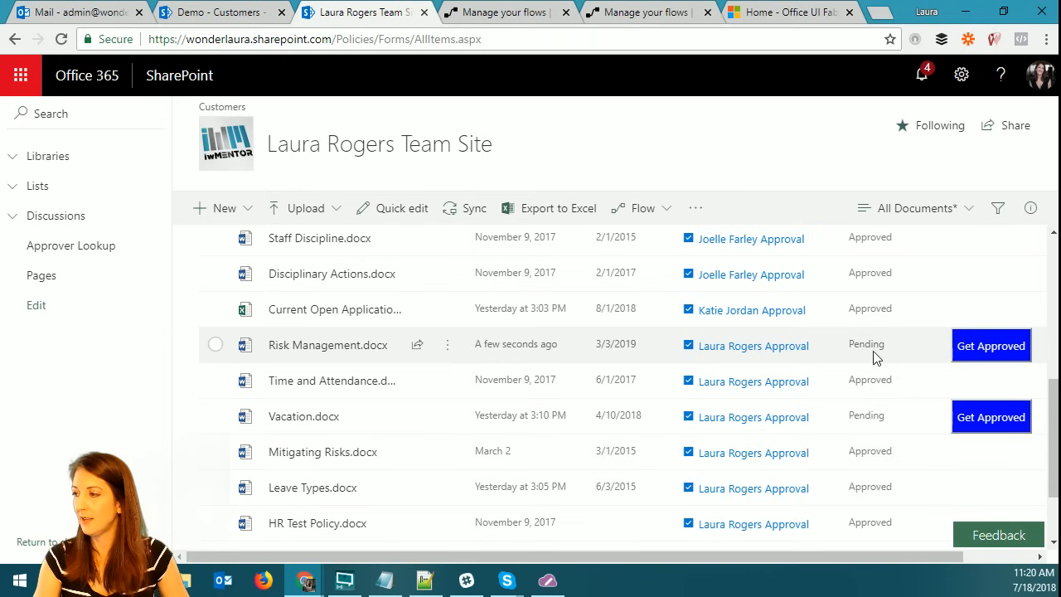
Try the Get Approved button for Risk Management.docx and reopen the Policies library from the site's Libraries.
click(979, 355)
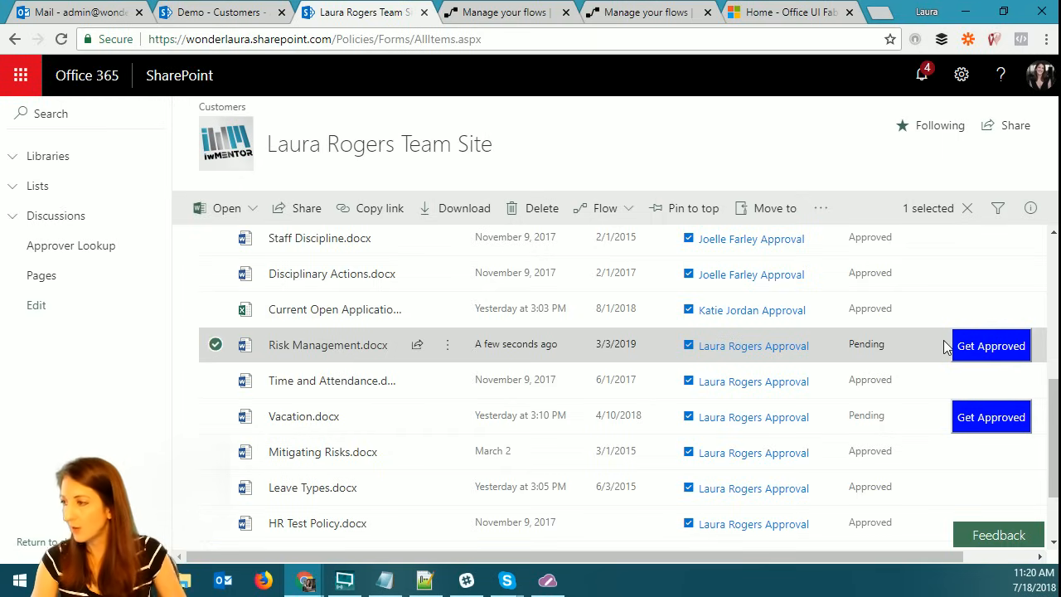
click(13, 156)
click(62, 246)
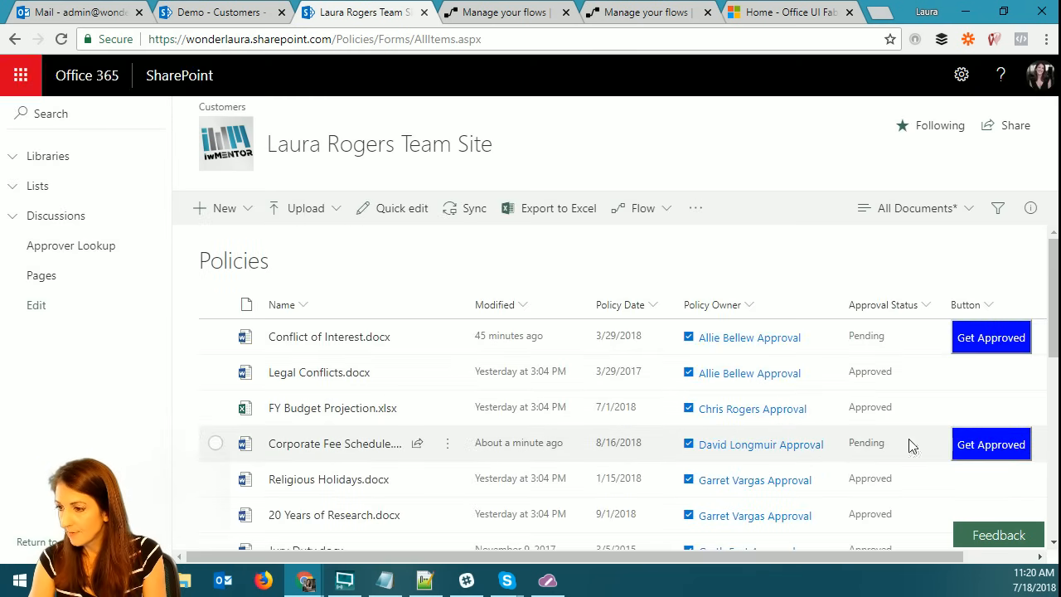
Run the Policy owner approval flow for Risk Management.docx with the message "please approve this policy", close the library's pane and switch to the Outlook inbox.
scroll(870, 441, down, 5)
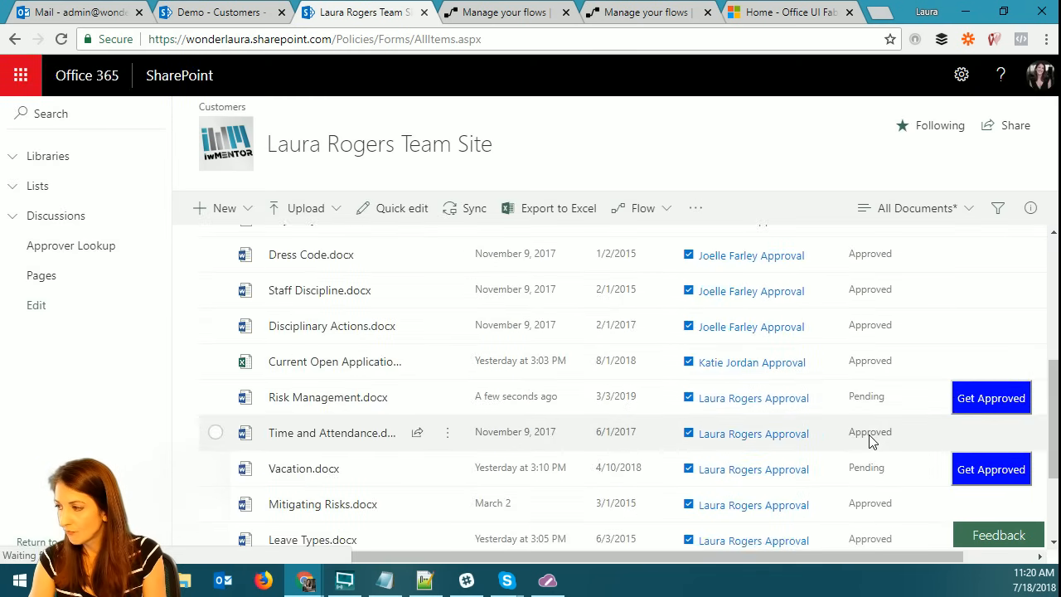
click(972, 399)
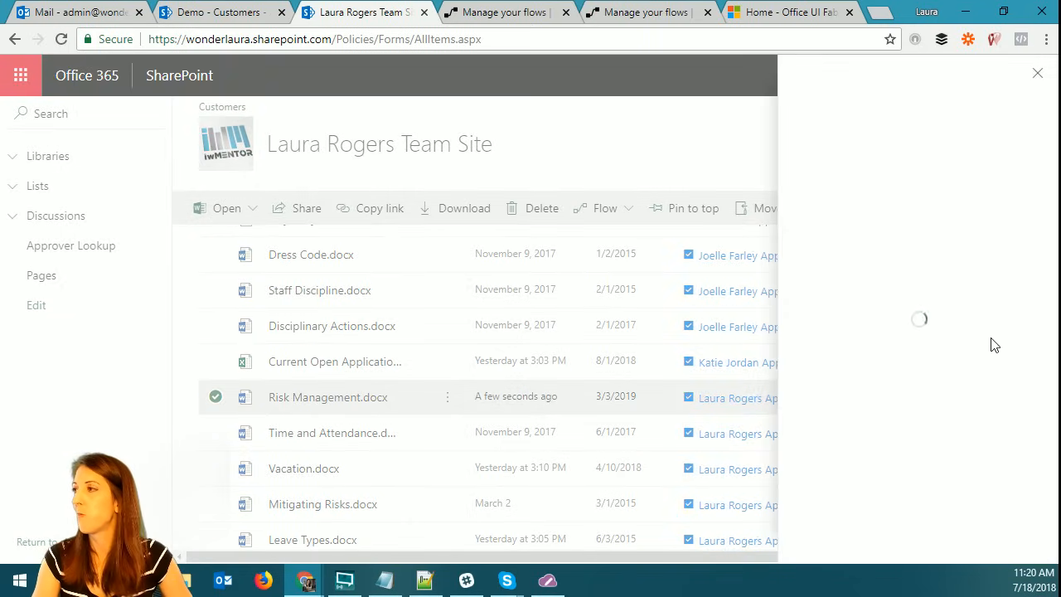
click(858, 288)
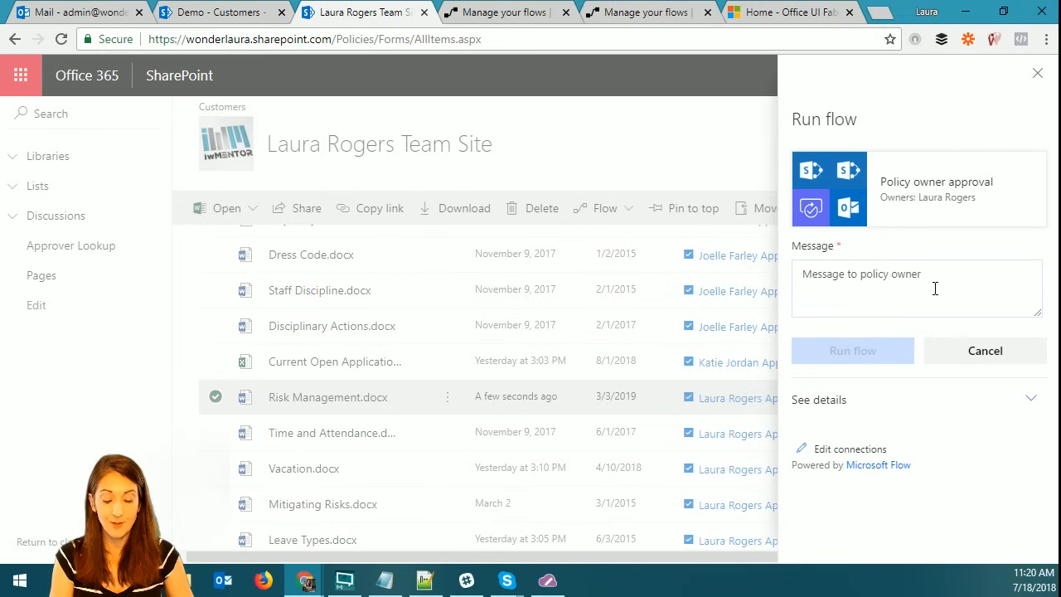
text(please approve this policy)
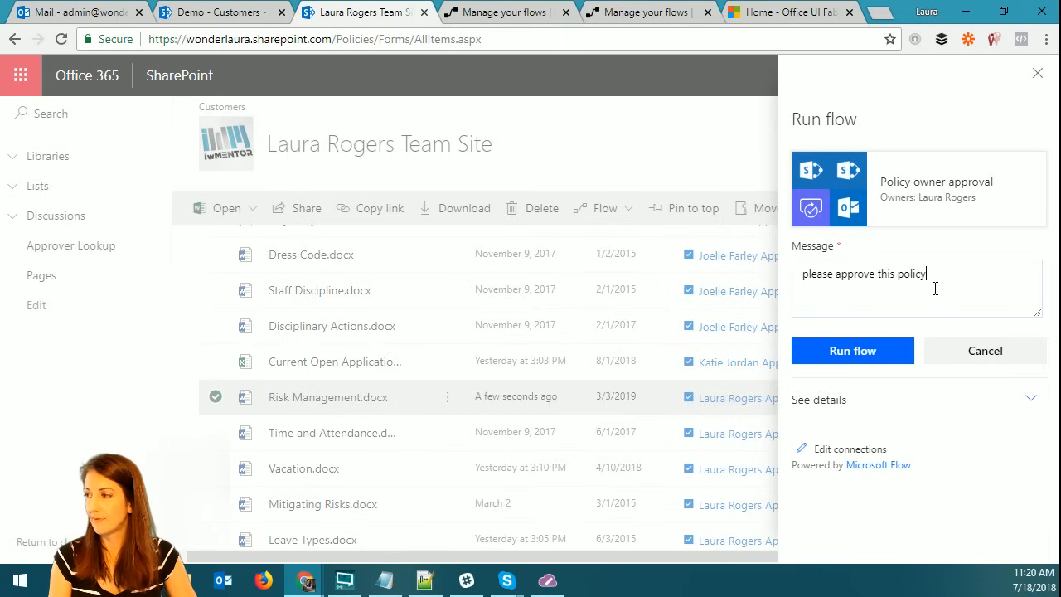
click(864, 354)
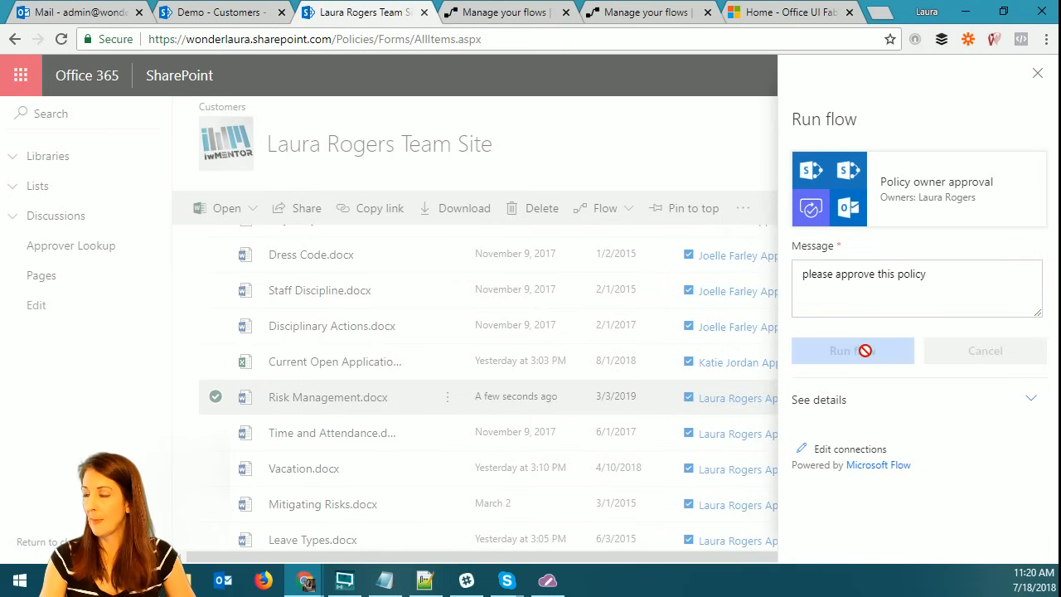
click(1036, 74)
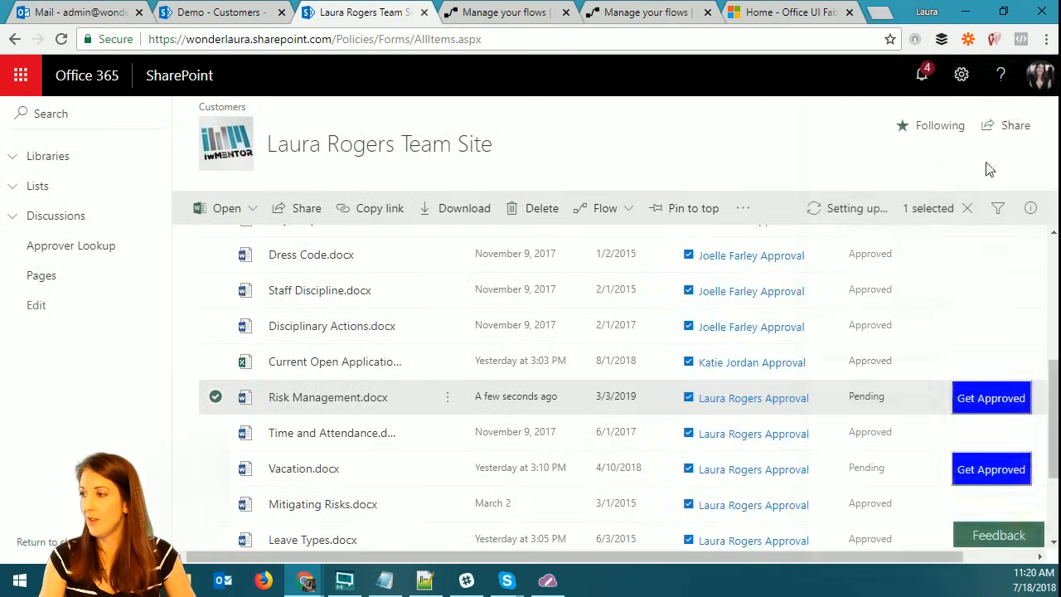
click(68, 13)
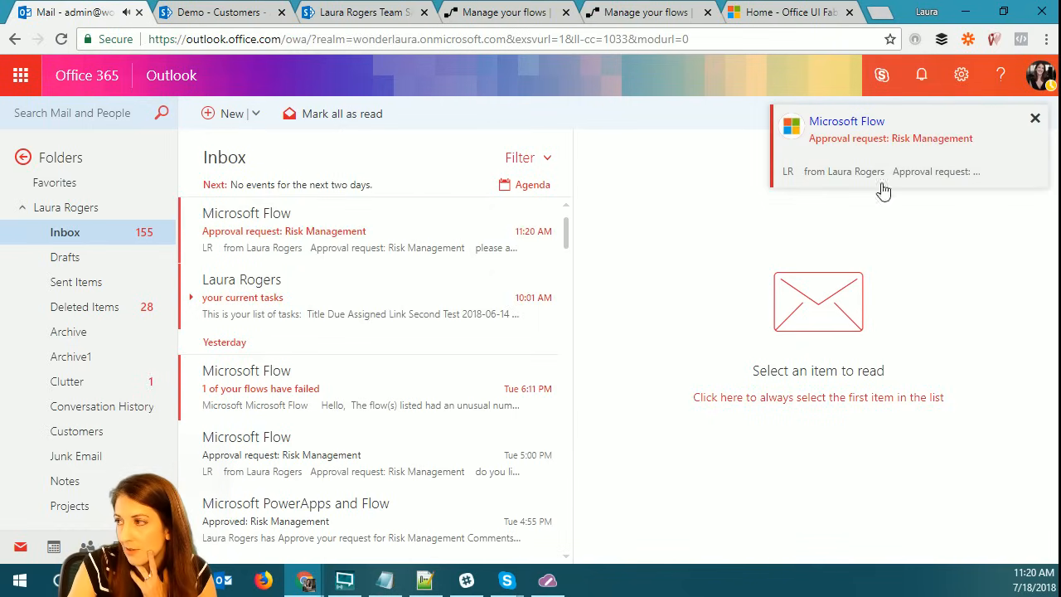
click(919, 171)
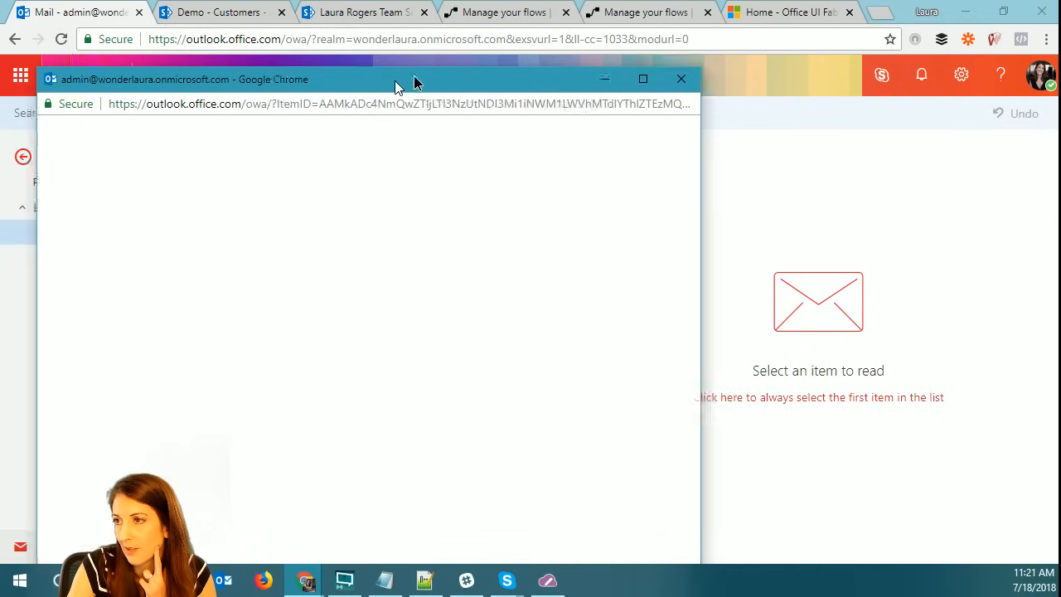
drag(374, 86, 552, 40)
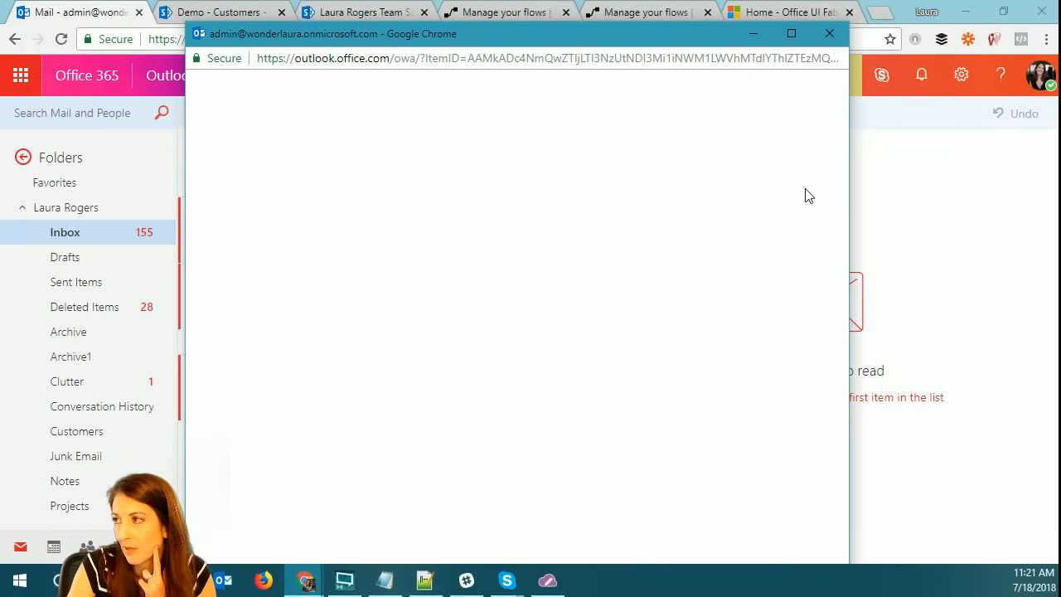
click(836, 41)
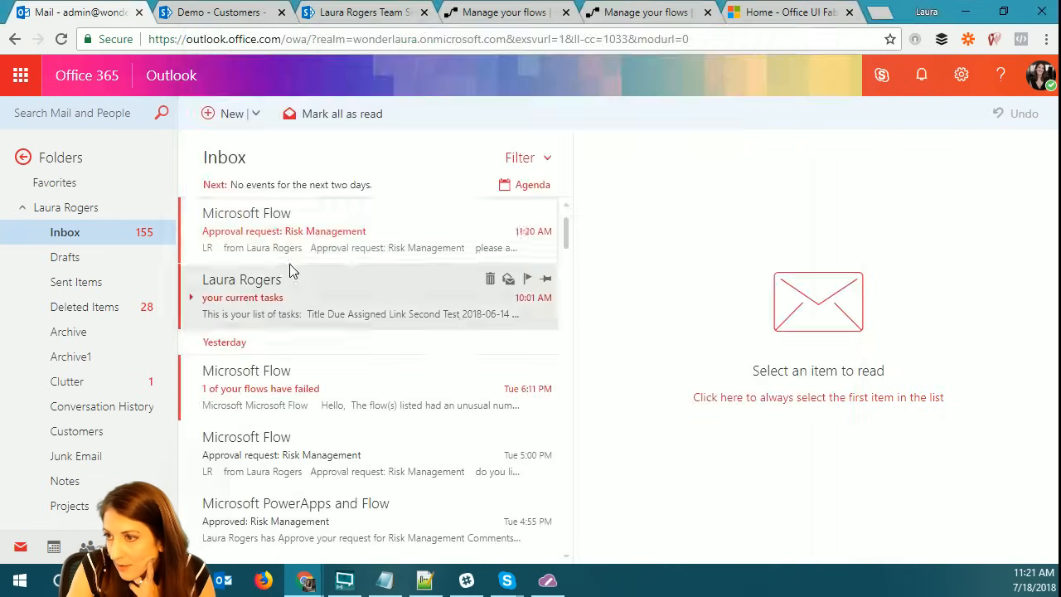
Open the Microsoft Flow email "Approval request: Risk Management" in its own window and bring its approval options into view.
click(414, 227)
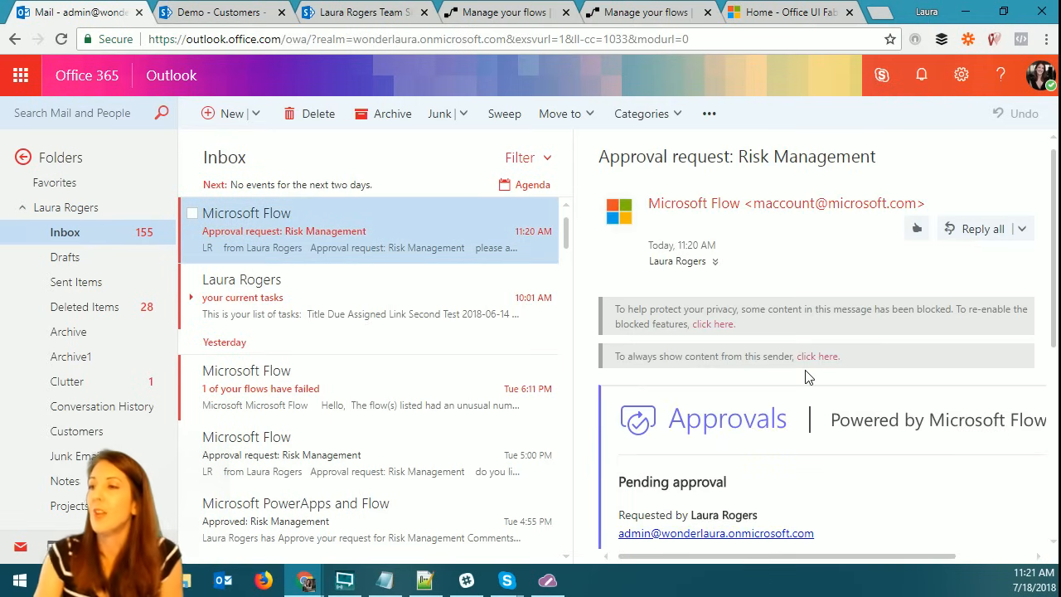
double_click(401, 231)
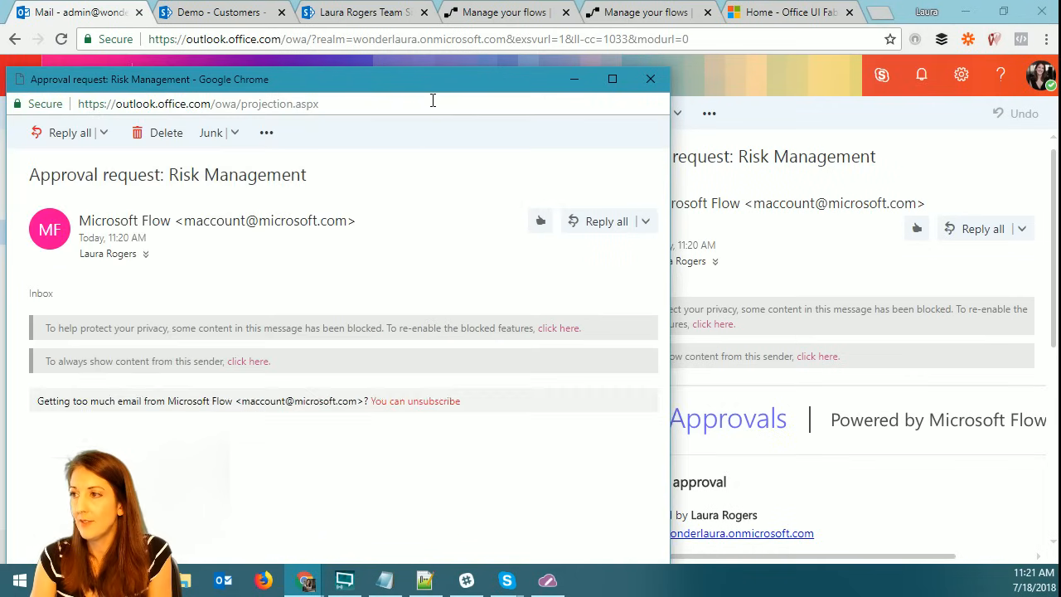
drag(420, 87, 604, 42)
drag(852, 311, 853, 432)
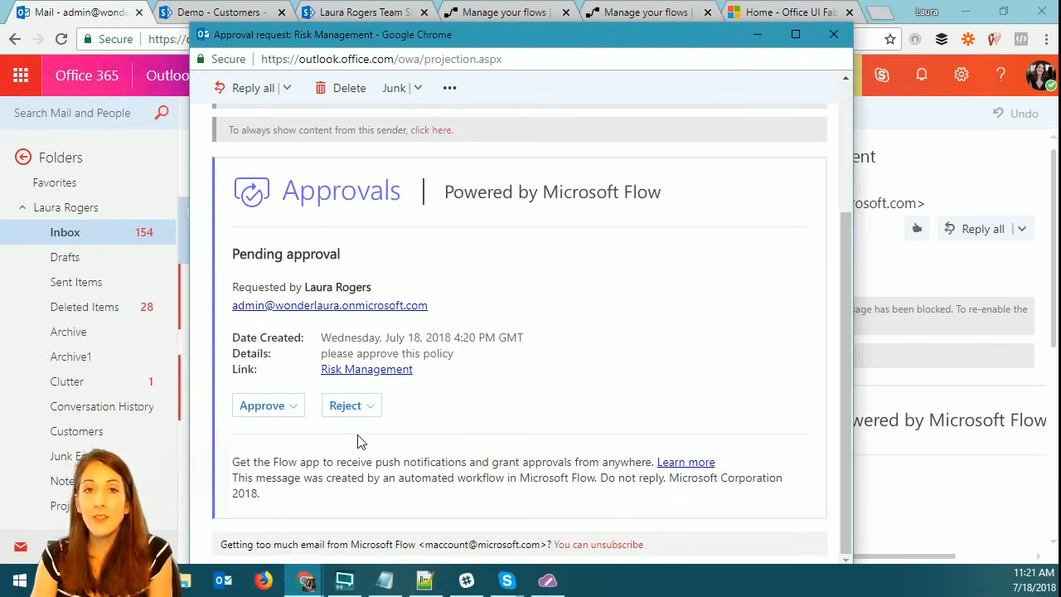
Approve the Risk Management request with the reason "Good stuff, I like it.", submit it and close the message window.
click(282, 406)
click(340, 408)
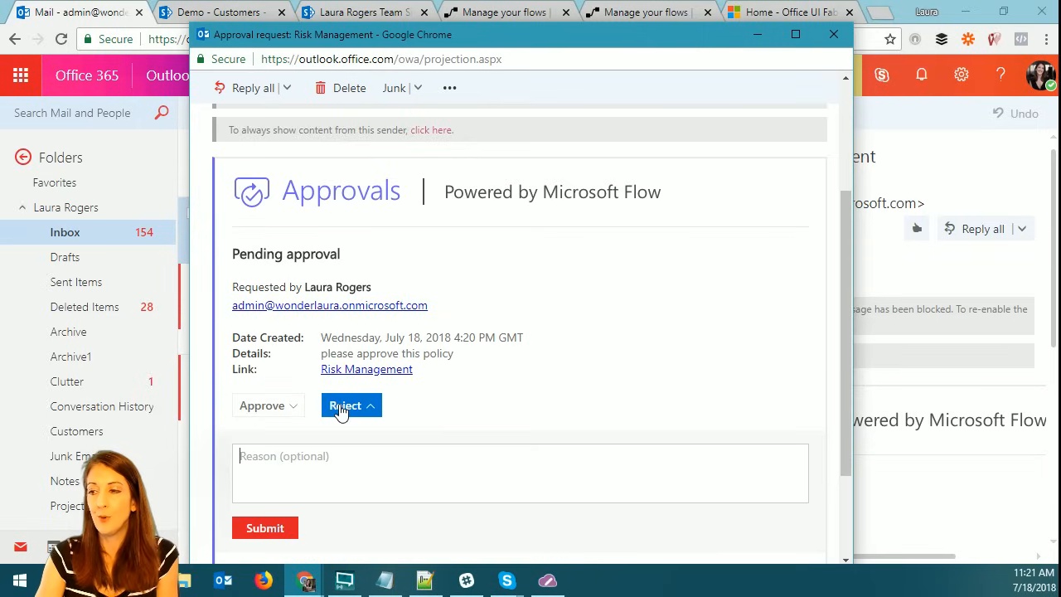
click(271, 407)
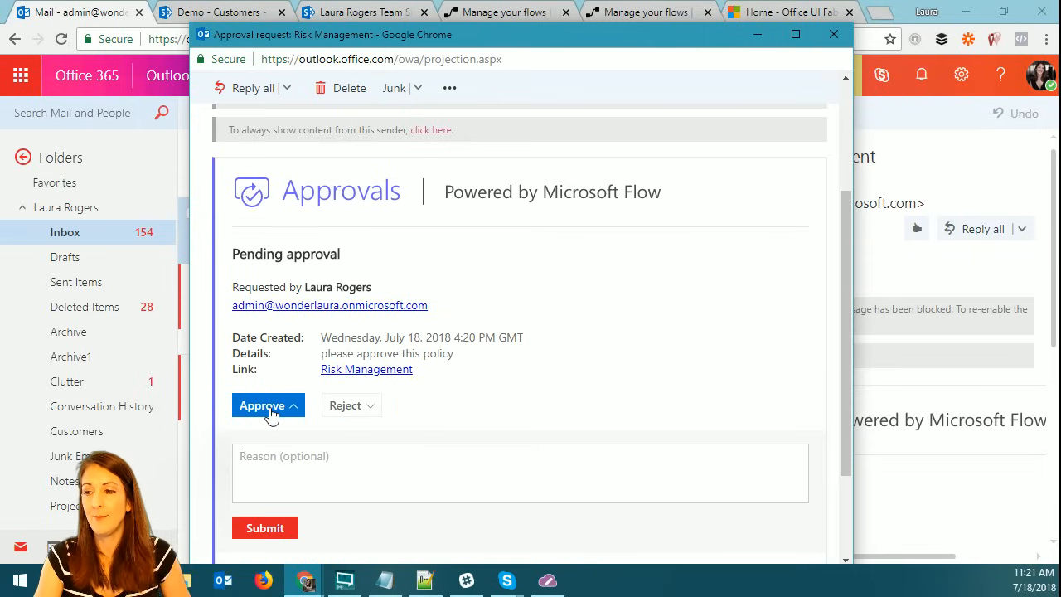
click(322, 464)
text(Good stuff, I like it.)
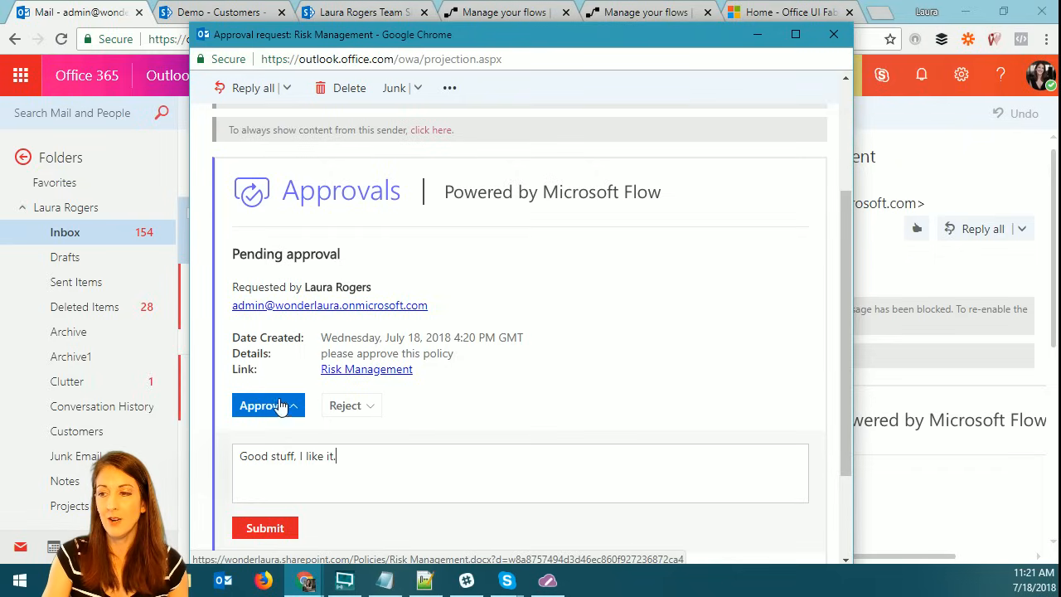
click(276, 531)
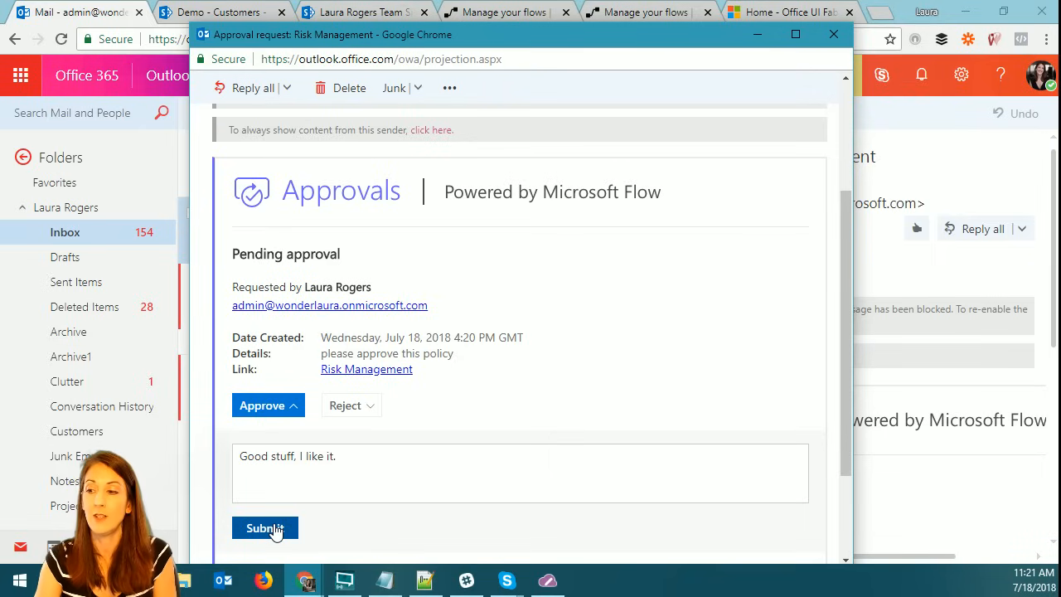
click(276, 531)
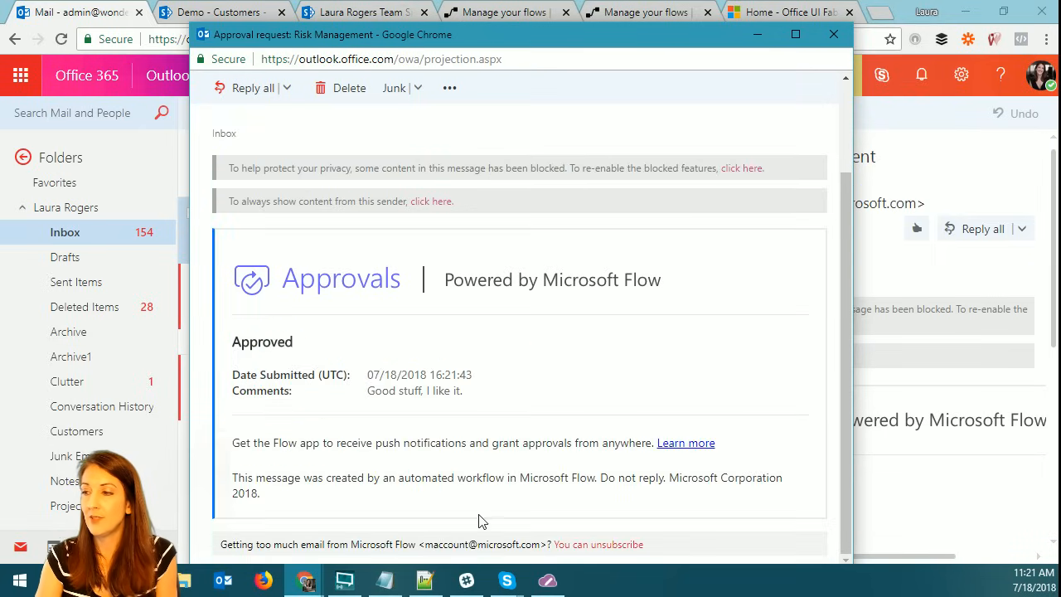
click(833, 34)
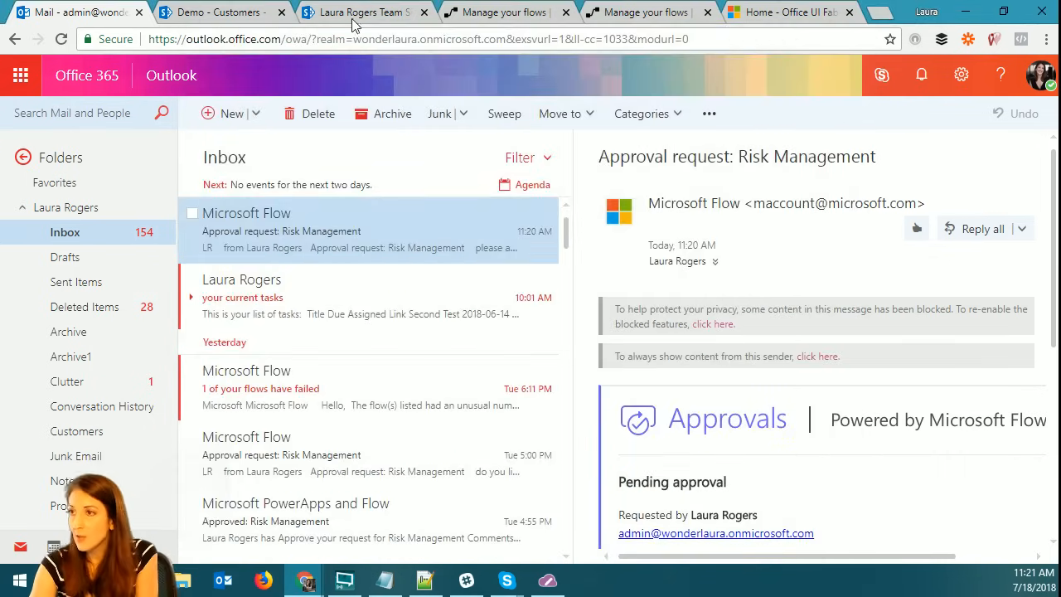
Switch back to the SharePoint Policies library, reload it and check the approval status of Risk Management.docx and Vacation.docx.
click(234, 13)
click(372, 15)
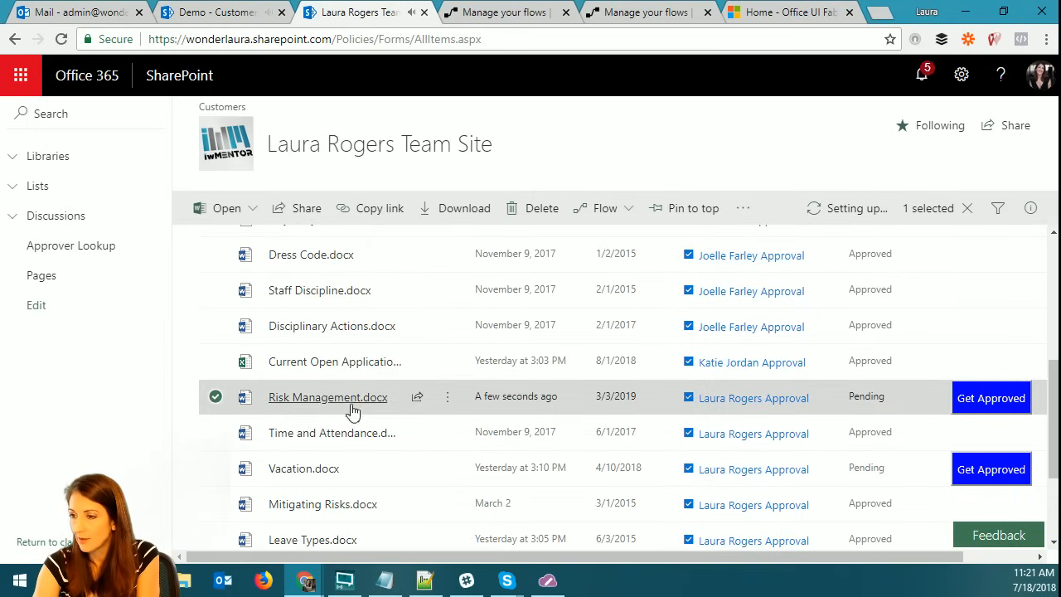
click(409, 41)
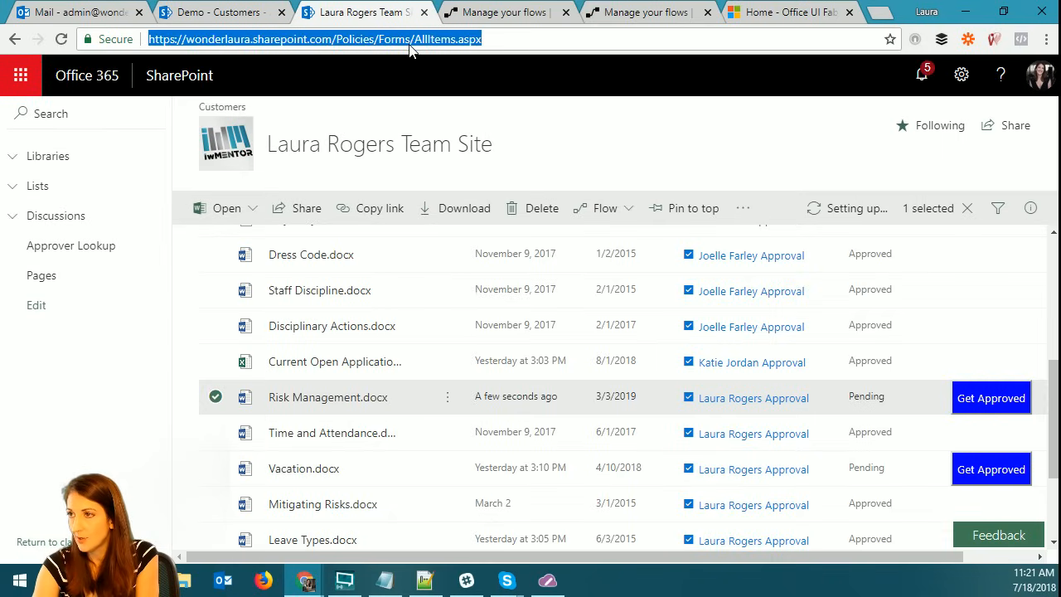
key(Return)
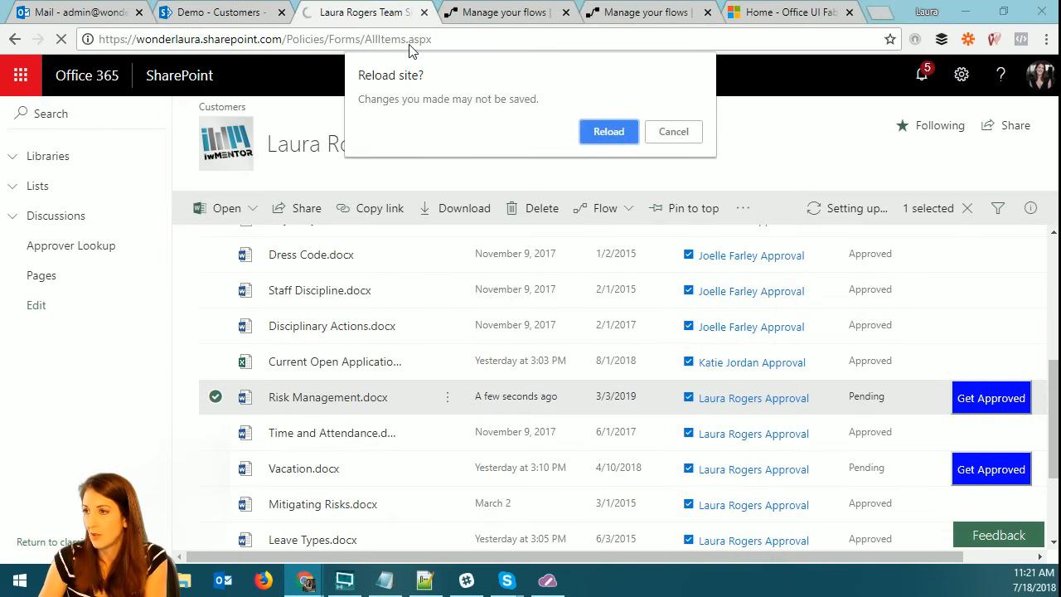
click(614, 133)
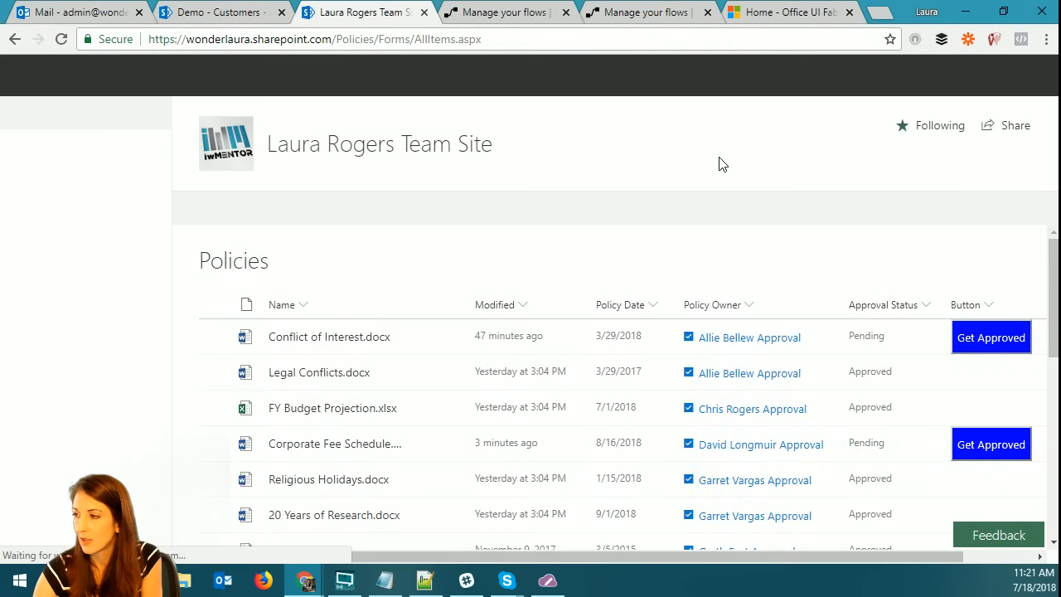
drag(1055, 257, 1055, 360)
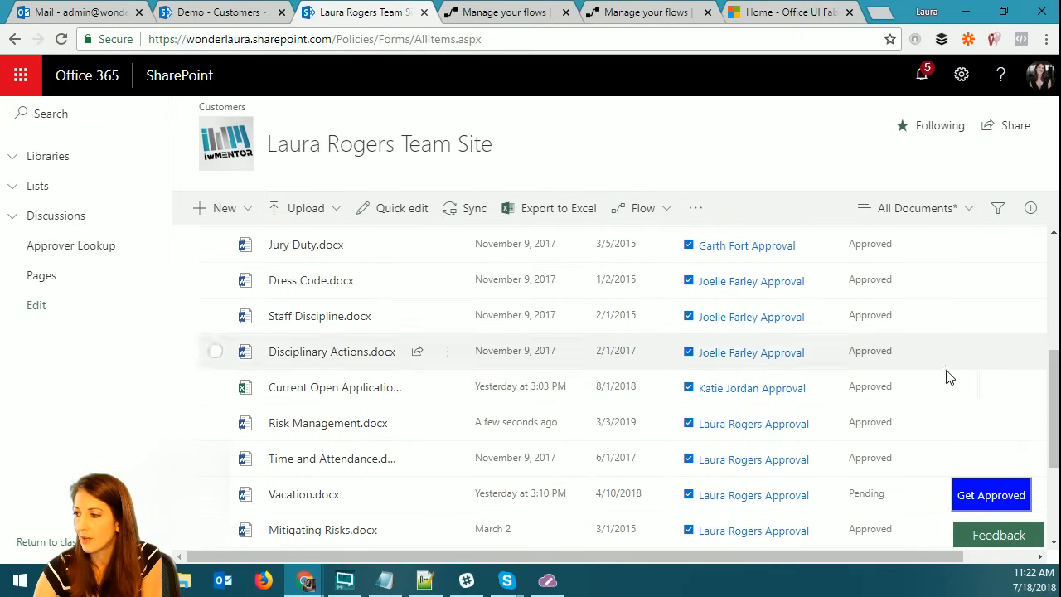
click(900, 429)
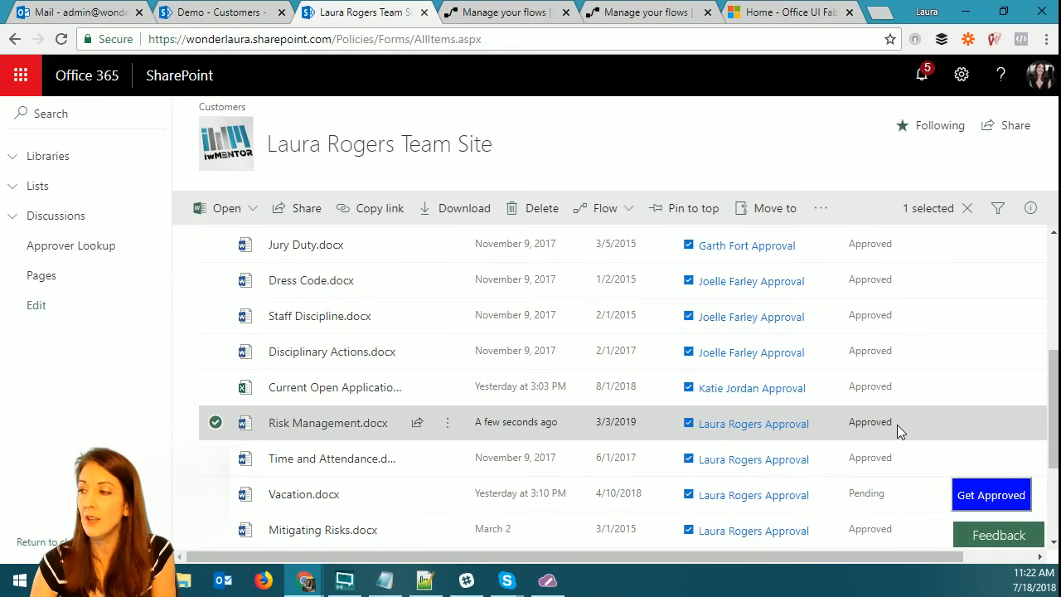
drag(1055, 425, 1055, 468)
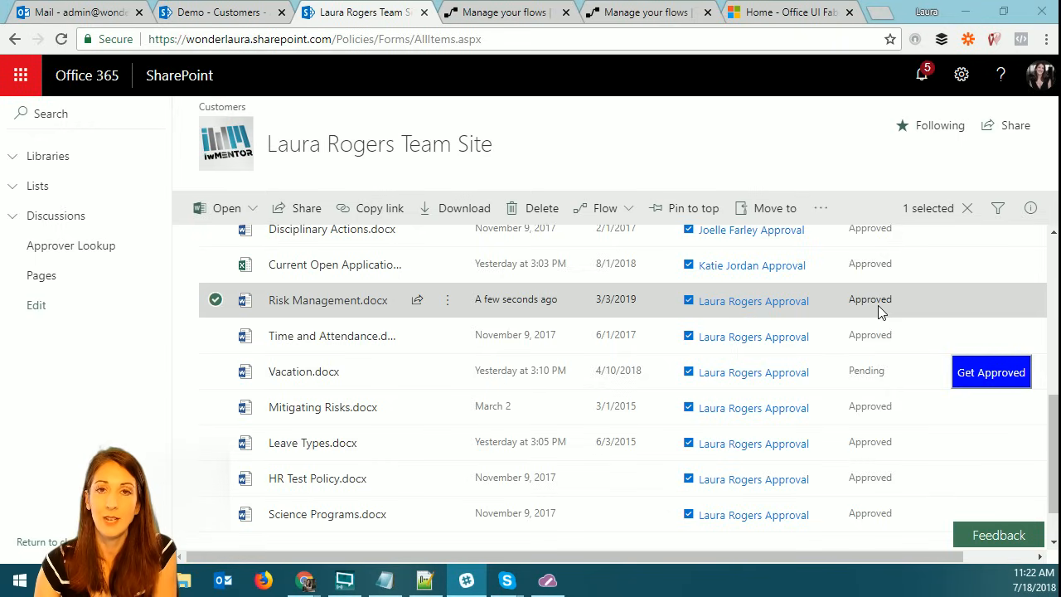
click(873, 375)
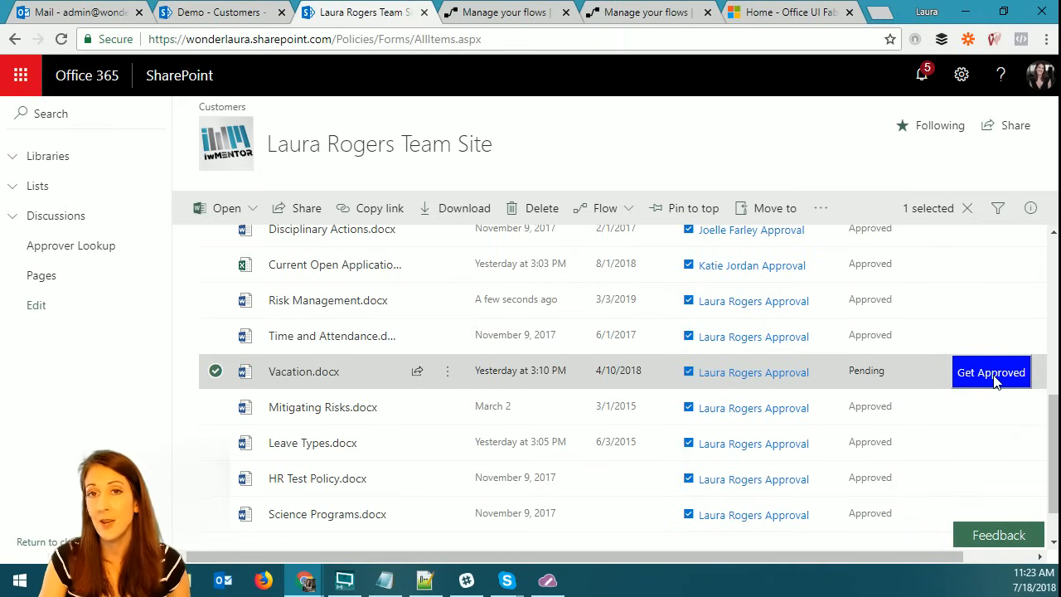
Open the column formatting JSON of the Policies library's Button column.
drag(881, 562, 958, 558)
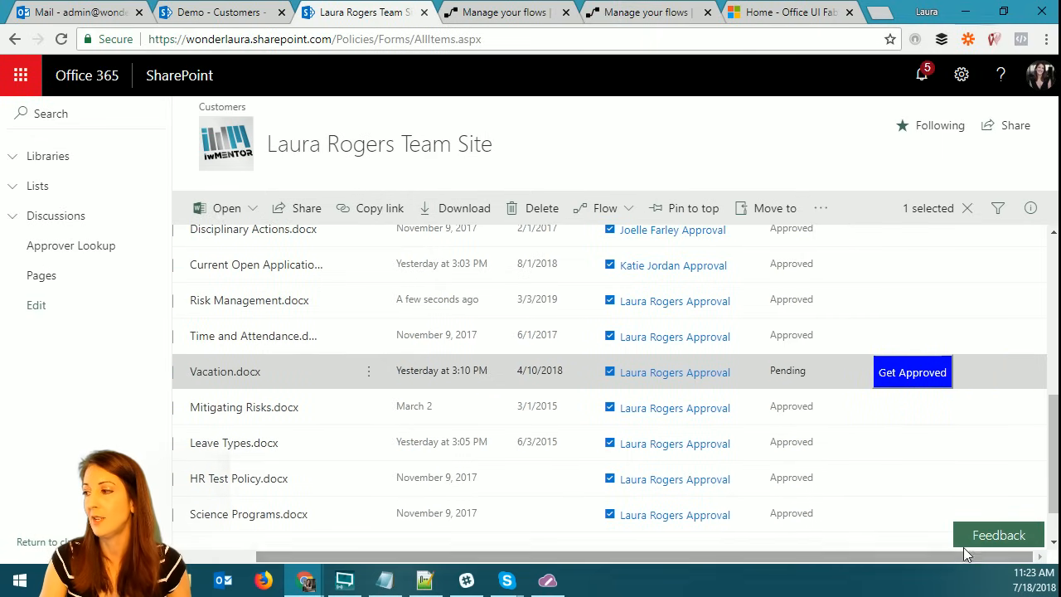
drag(1055, 454, 1054, 303)
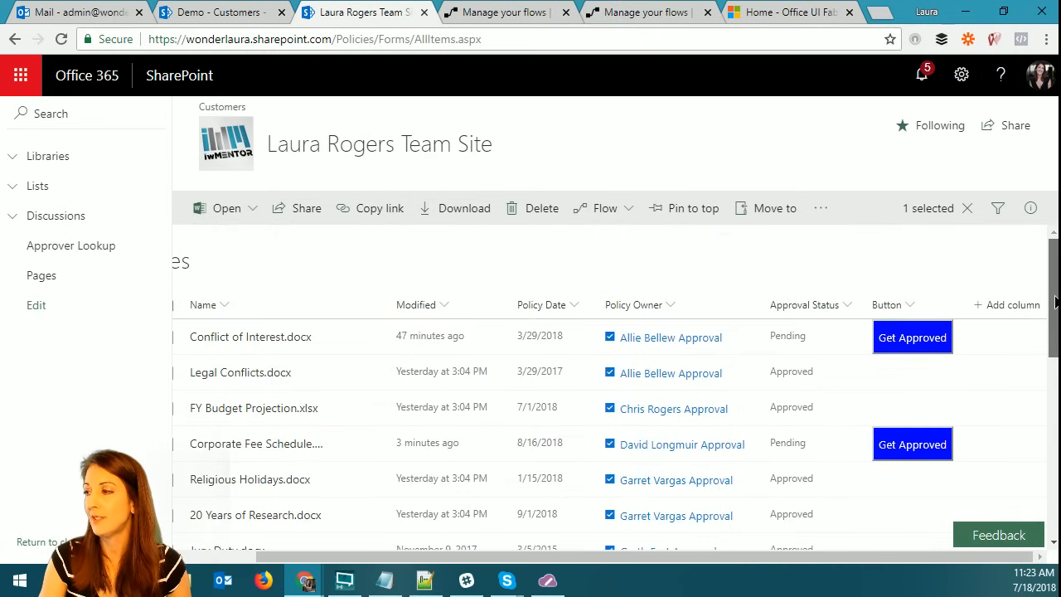
click(904, 307)
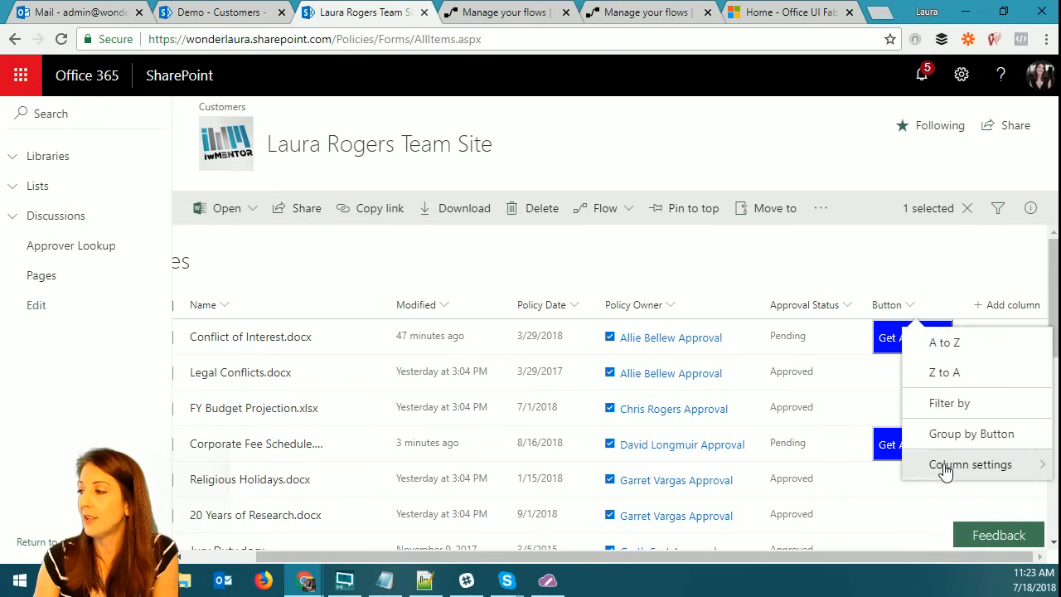
mouse_move(948, 464)
click(820, 390)
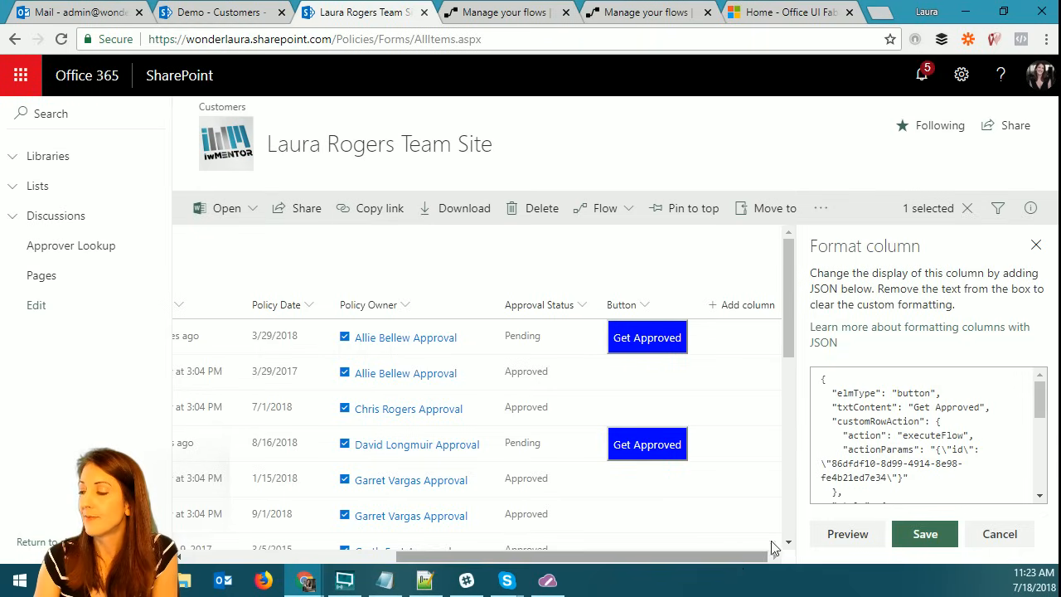
Copy the Button column's entire formatting JSON and replace the contents of the new 16 document in Notepad++ with it.
click(844, 383)
key(ctrl+a)
key(ctrl+c)
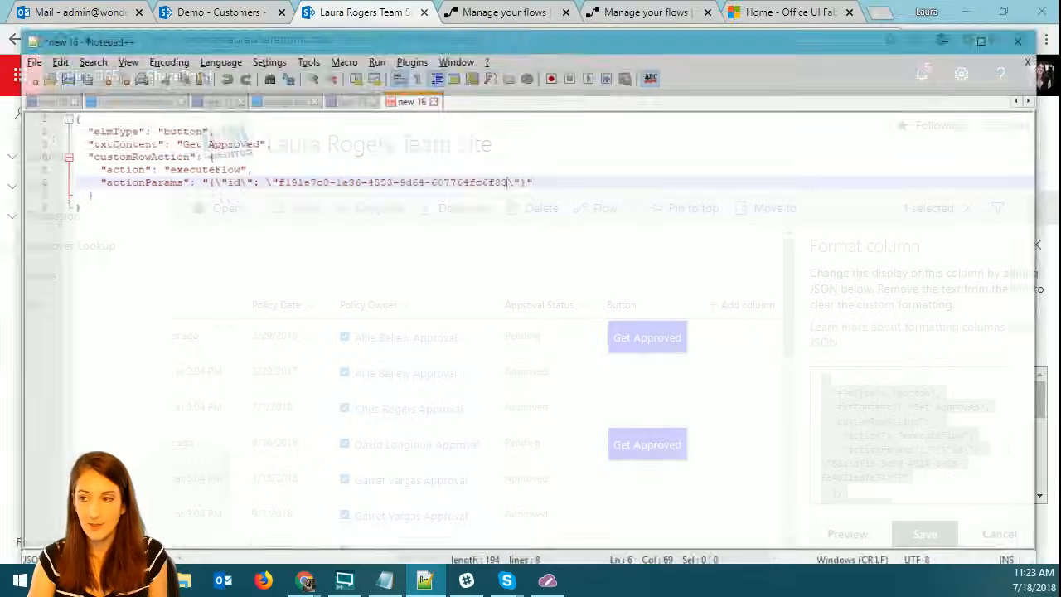
key(ctrl+a)
key(ctrl+v)
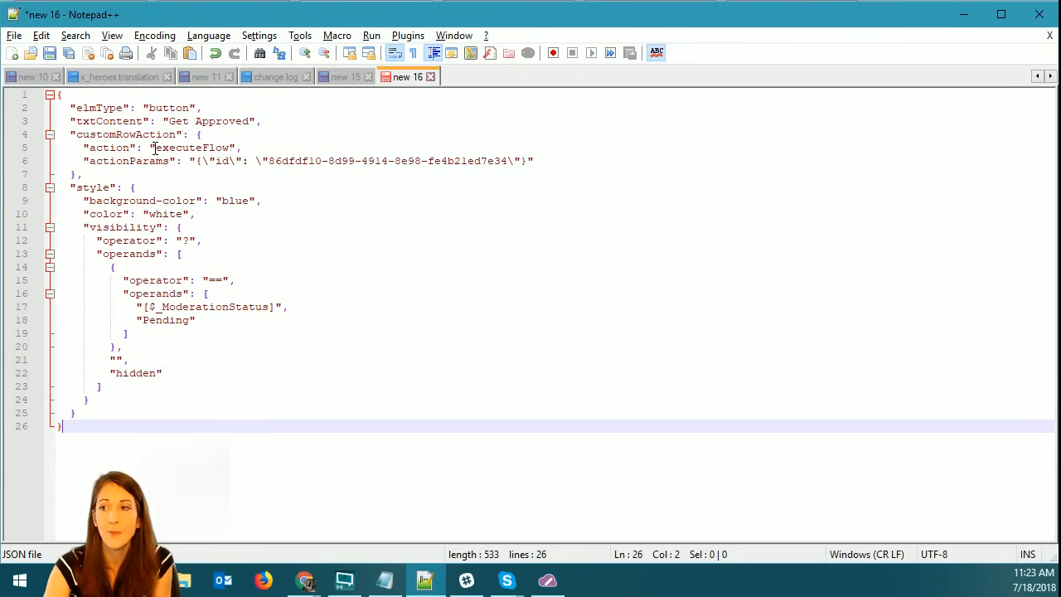
Highlight the flow ID in the actionParams line and the Get Approved value of txtContent in the JSON.
drag(267, 161, 508, 161)
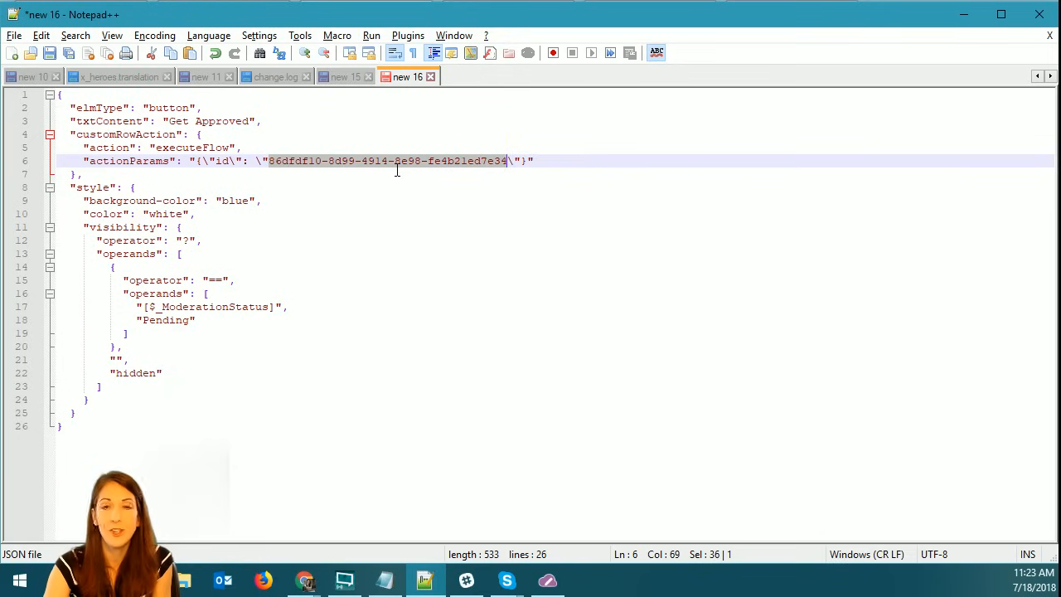
click(204, 122)
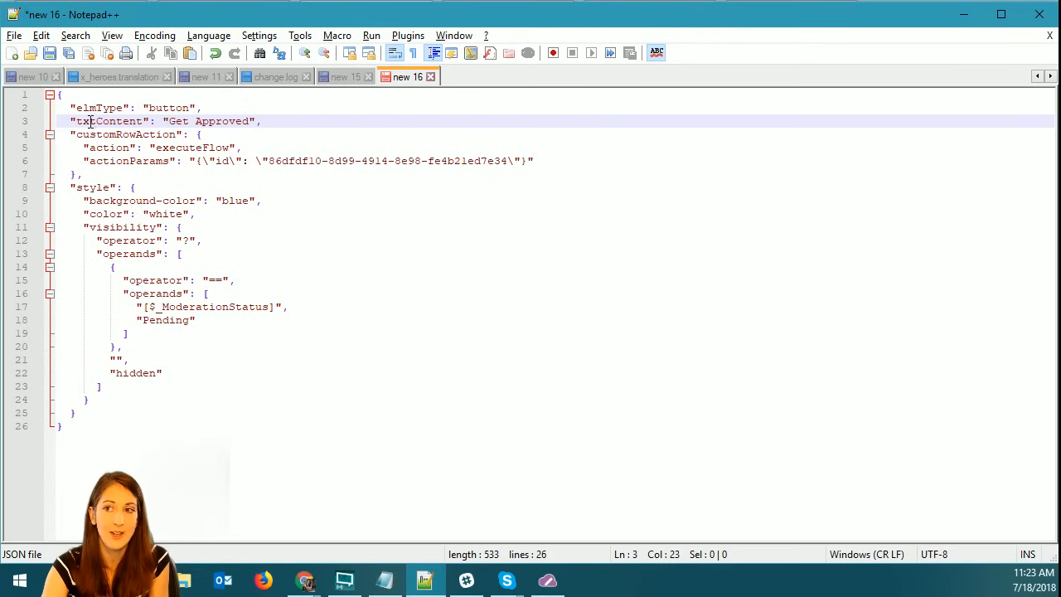
drag(171, 121, 249, 121)
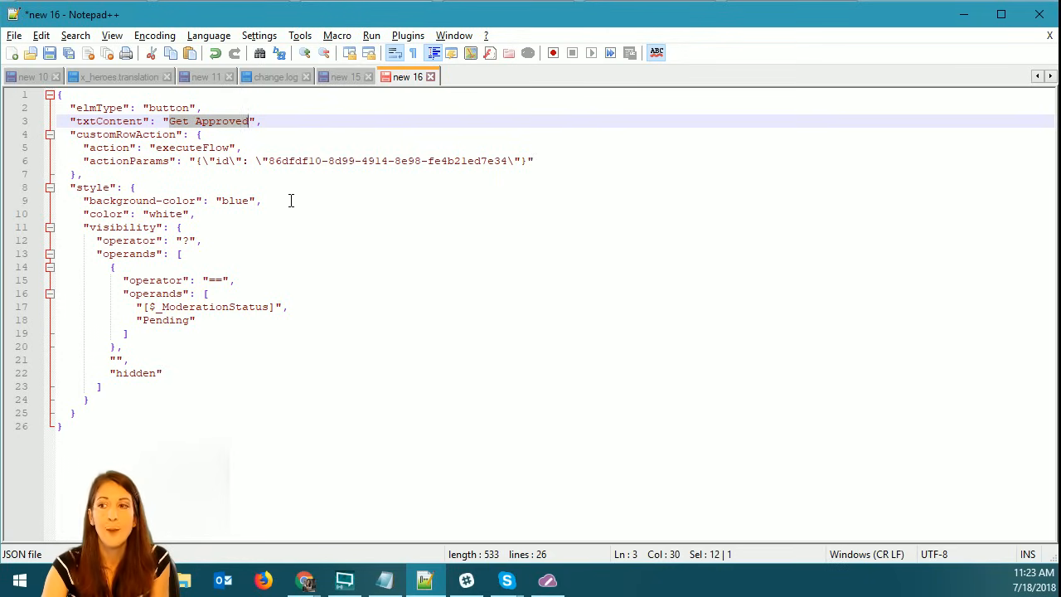
Highlight the style section's background-color and color lines and compare them with the Get Approved button in the SharePoint Policies library.
click(182, 201)
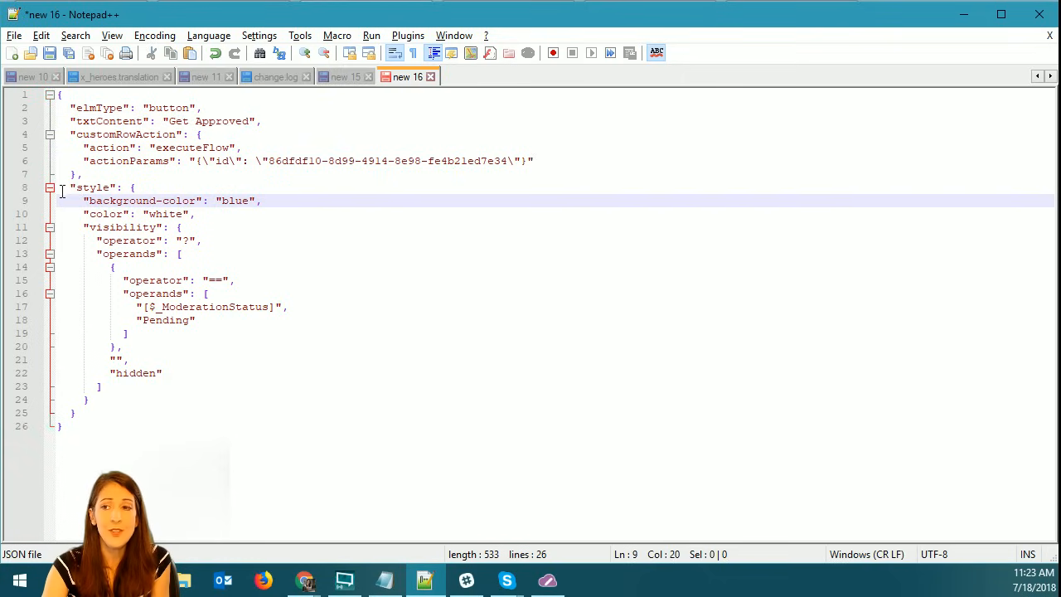
drag(70, 188, 196, 214)
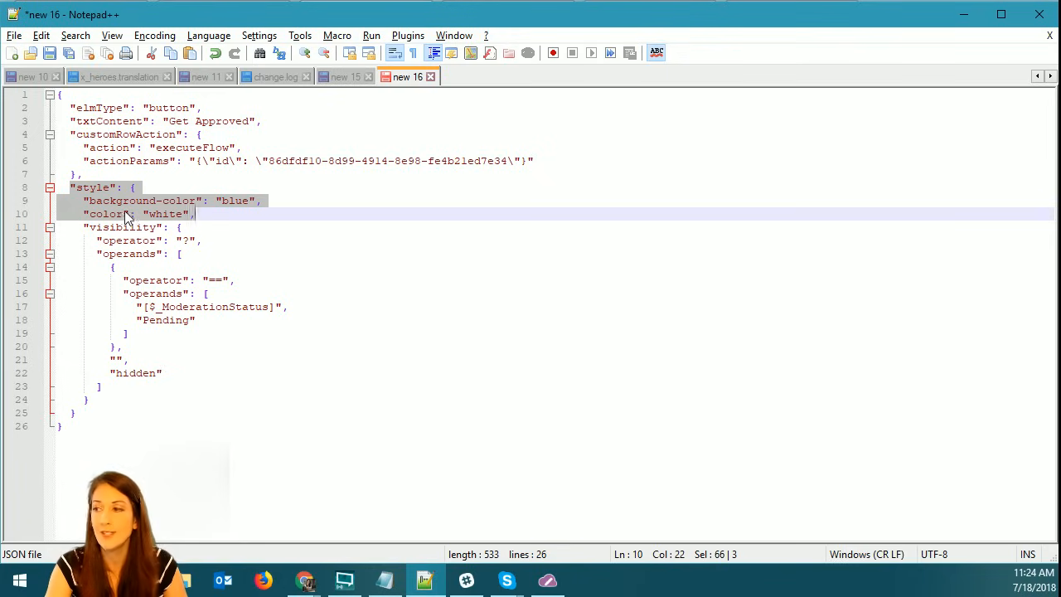
key(alt+Tab)
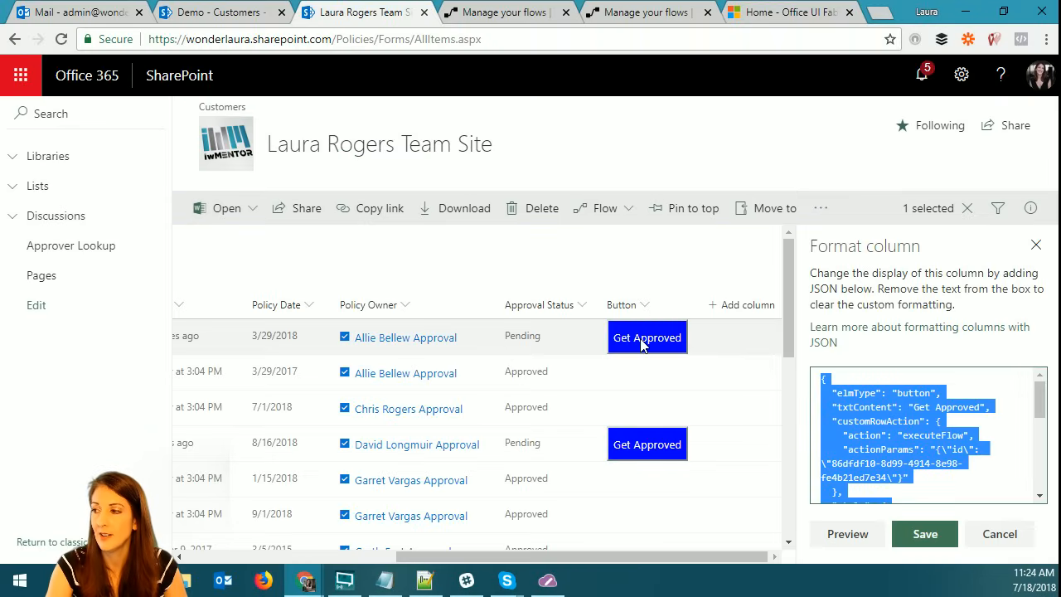
key(alt+Tab)
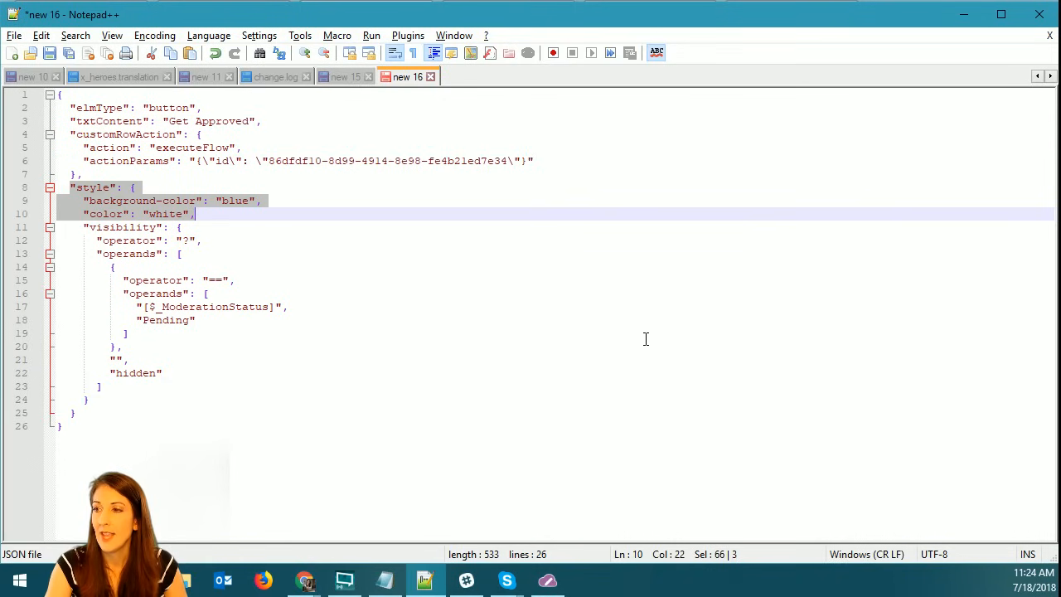
Examine the whole visibility block in the JSON and highlight the ModerationStatus field name in its condition.
click(164, 227)
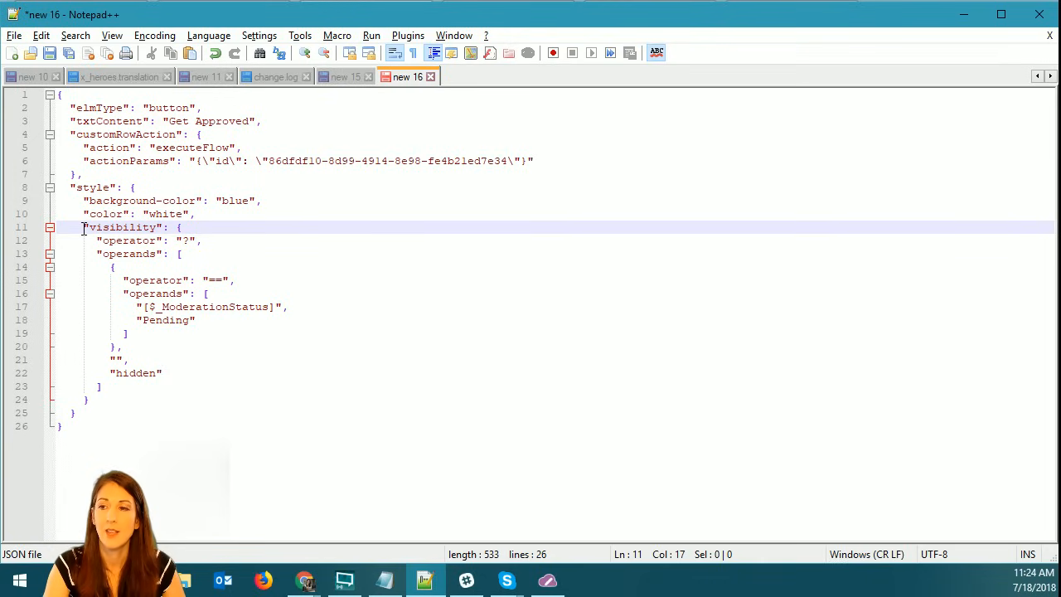
drag(84, 227, 101, 386)
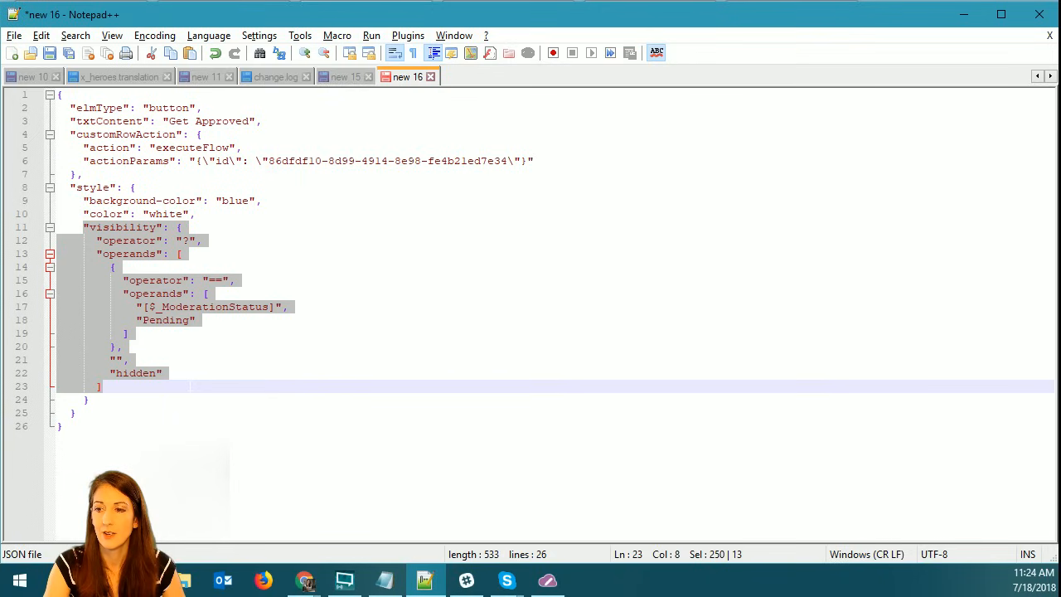
drag(190, 386, 193, 398)
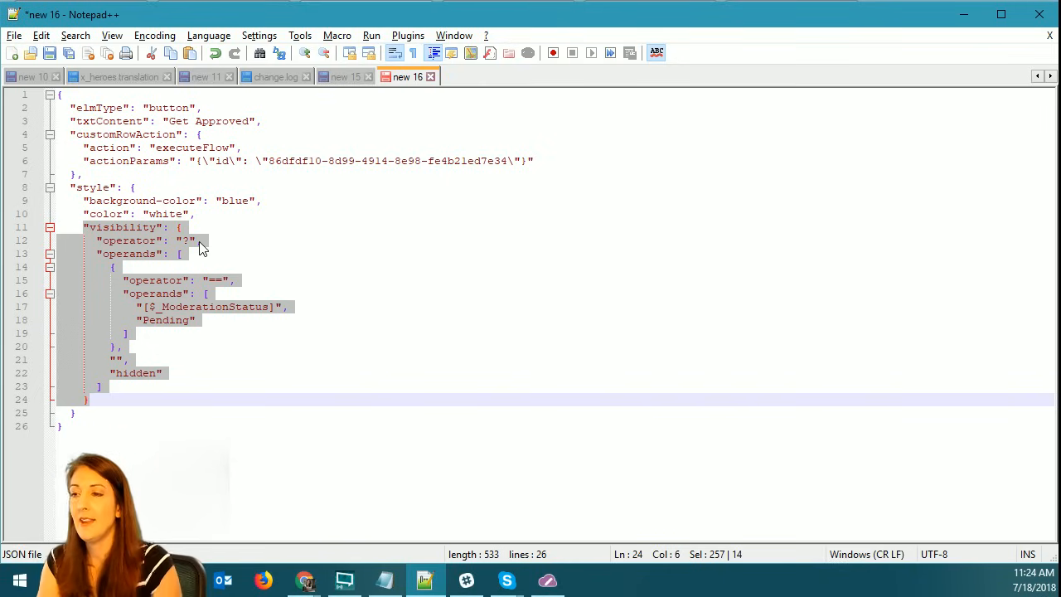
click(108, 255)
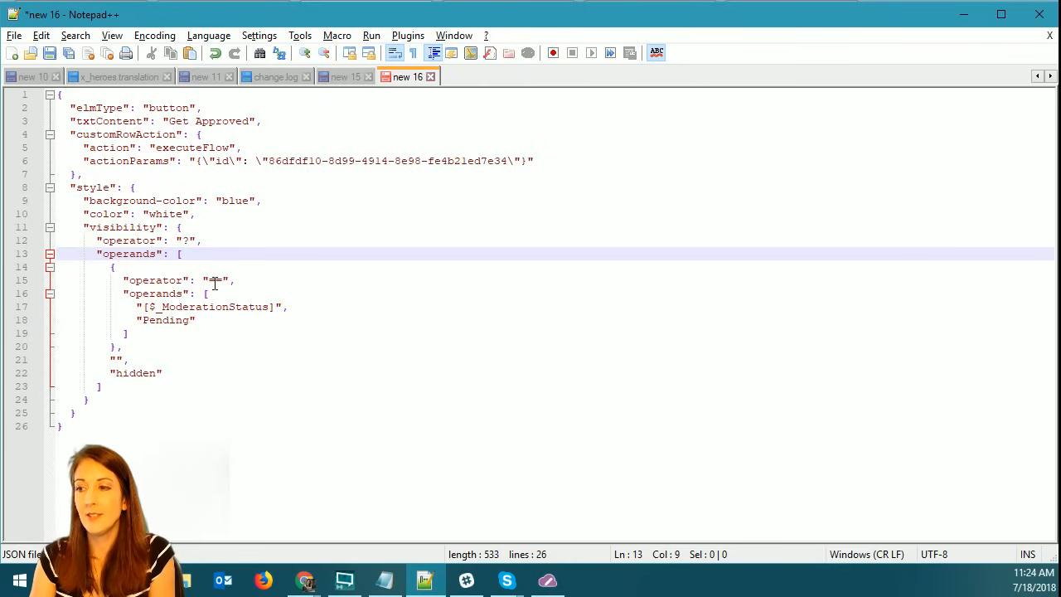
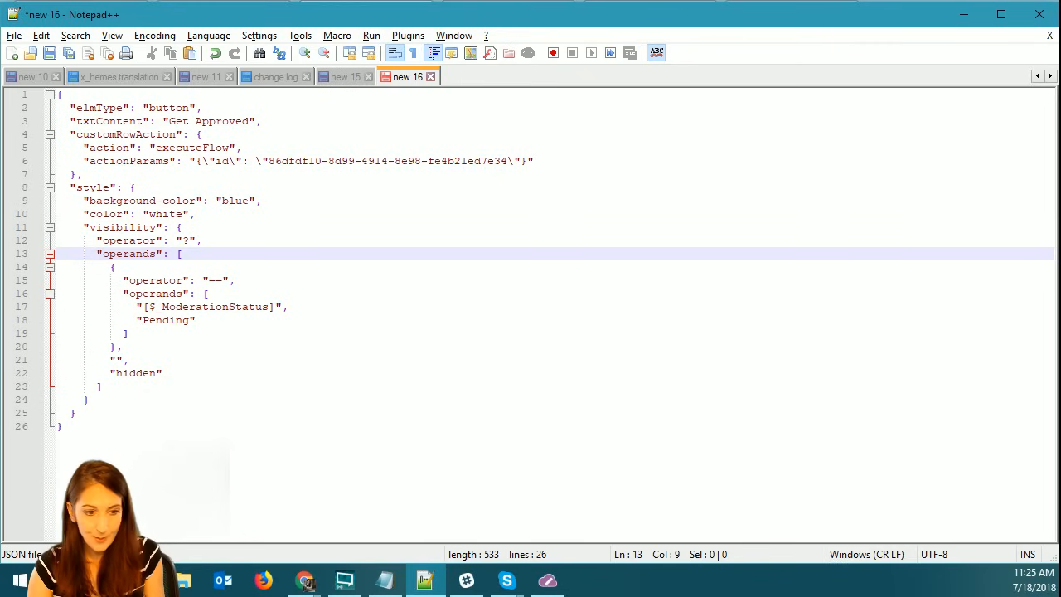
key(alt+Tab)
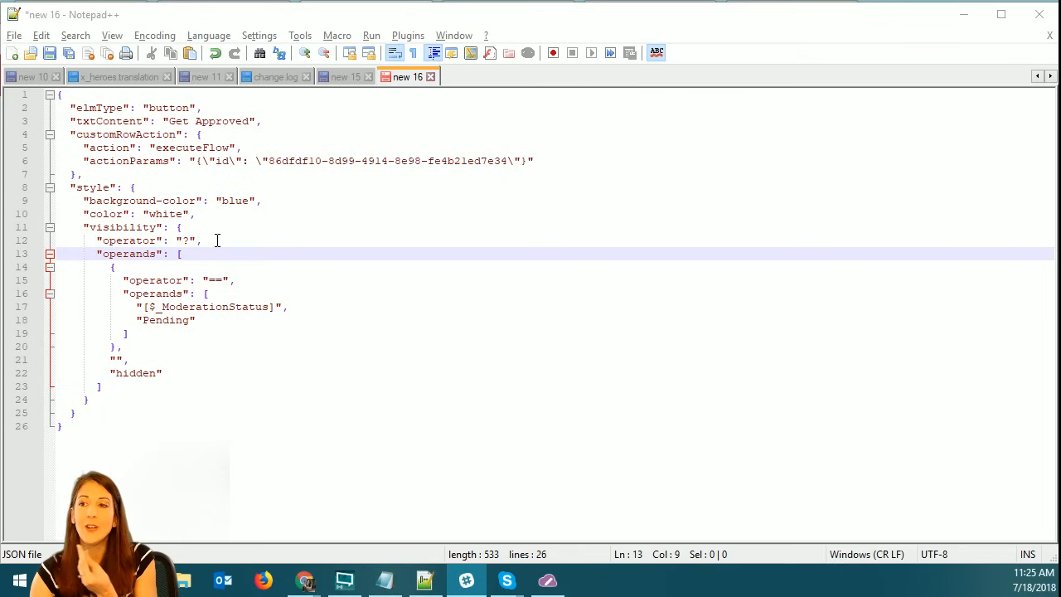
drag(164, 307, 271, 306)
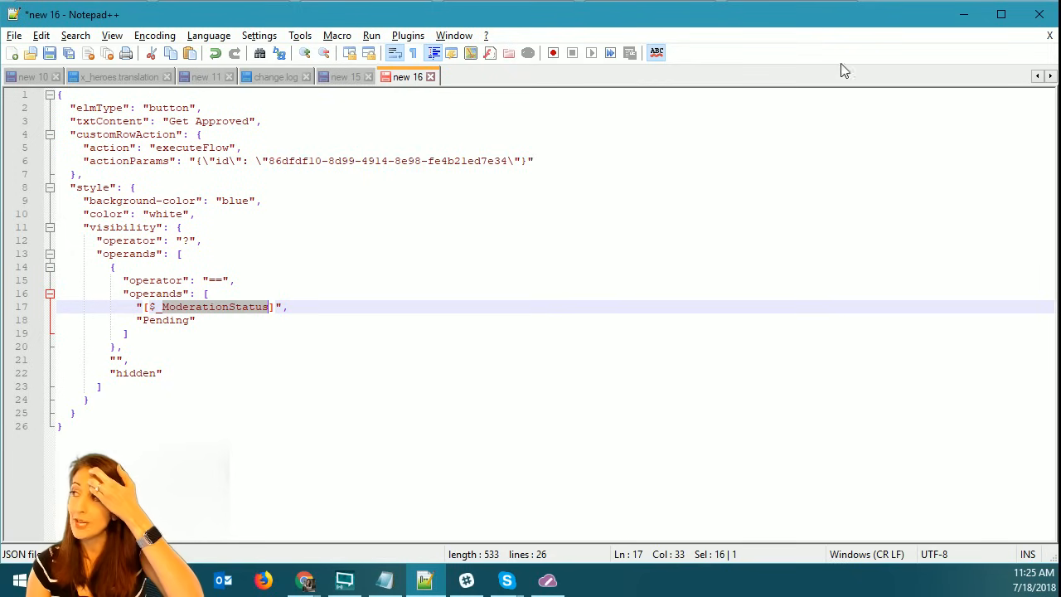
Return to the SharePoint Policies library, close the column formatting pane and sort the documents by Approval Status from A to Z.
click(968, 14)
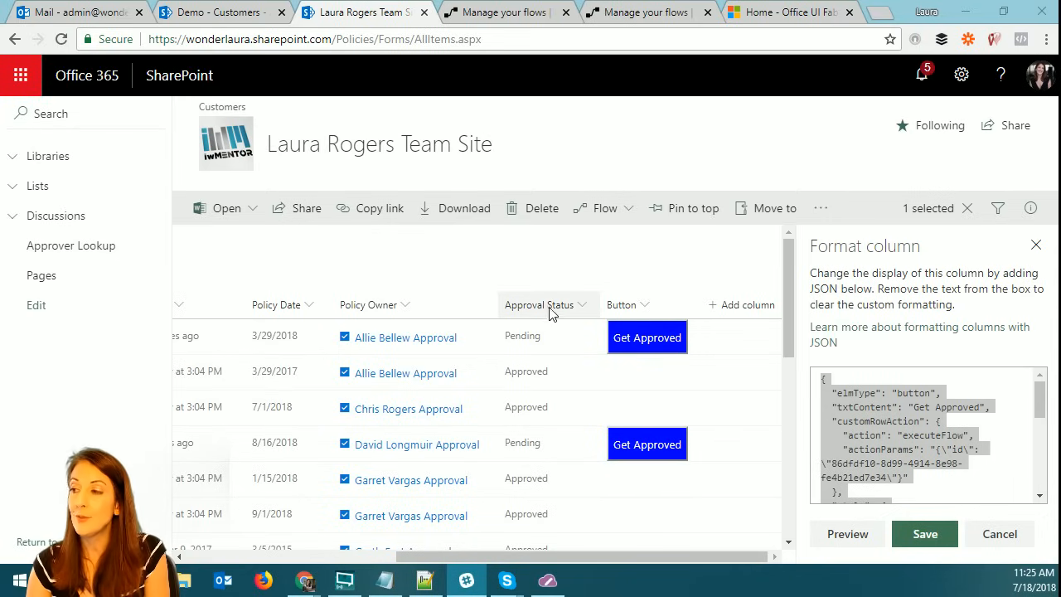
click(1036, 244)
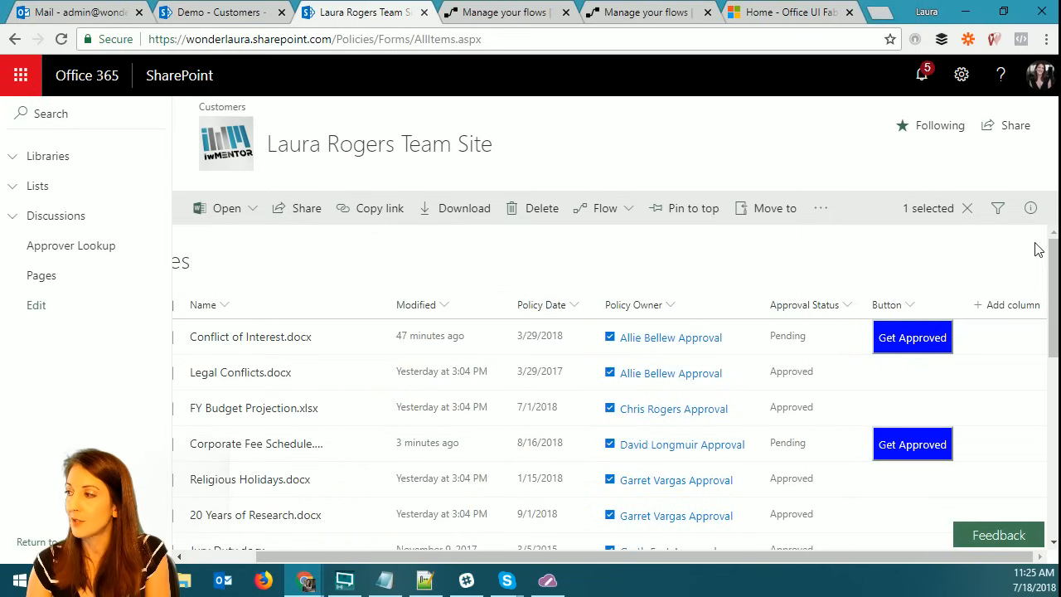
click(844, 307)
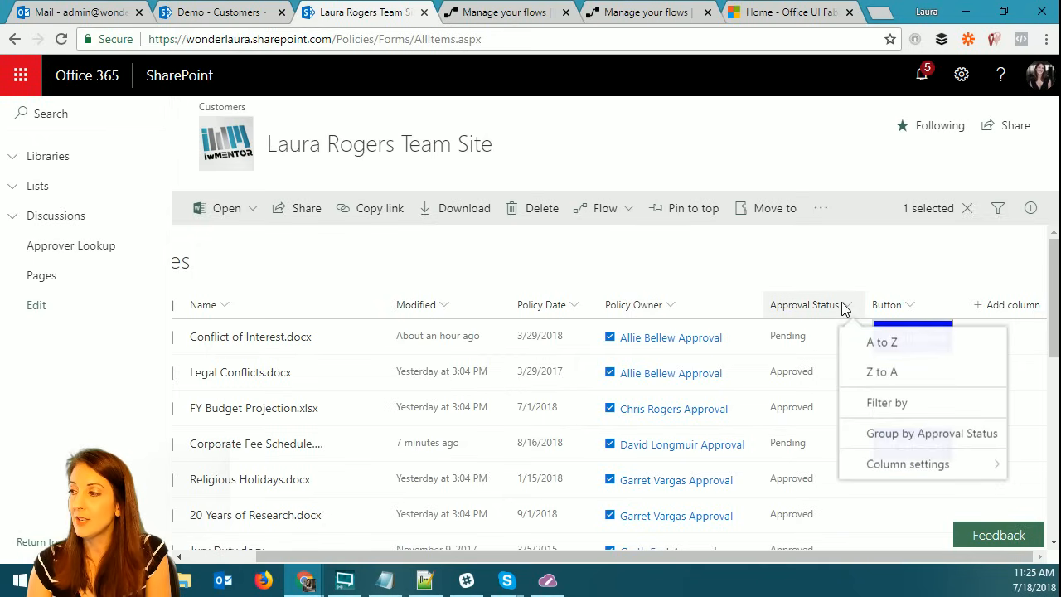
click(870, 342)
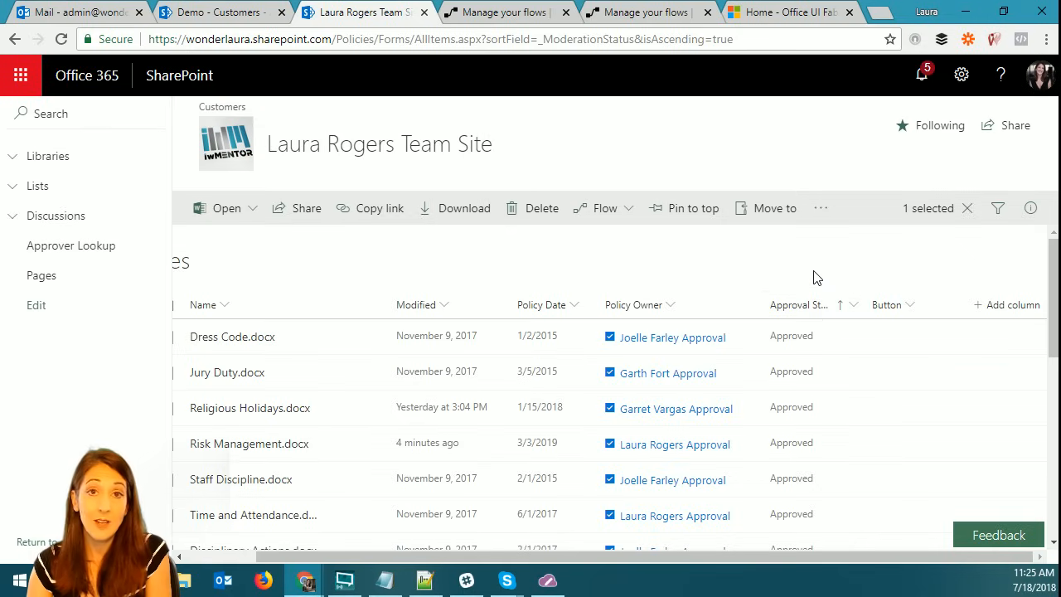
Highlight the internal field name _ModerationStatus after sortField in the page's URL.
click(584, 42)
click(541, 39)
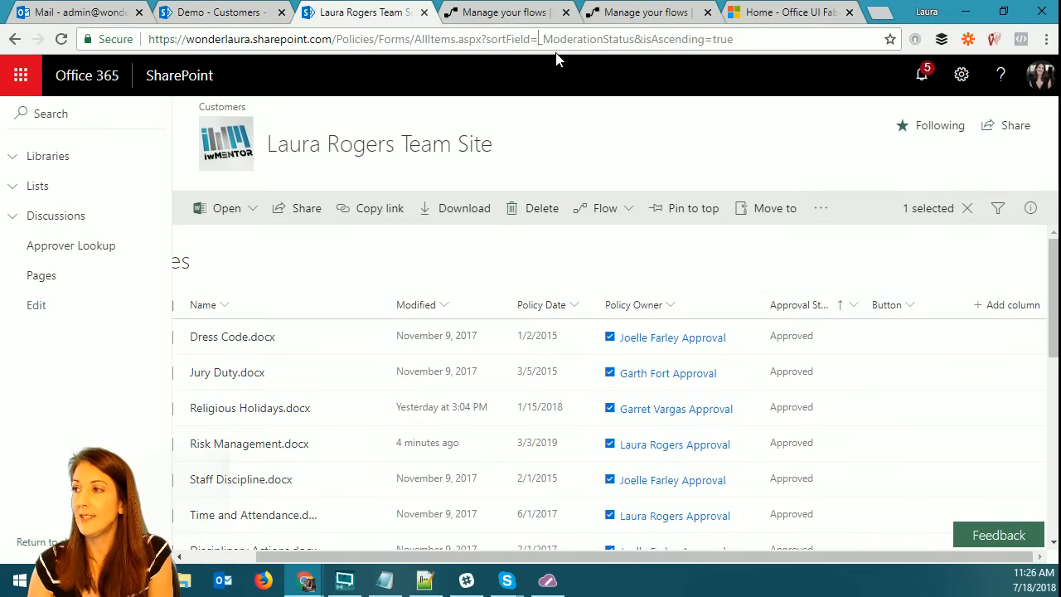
drag(542, 39, 635, 39)
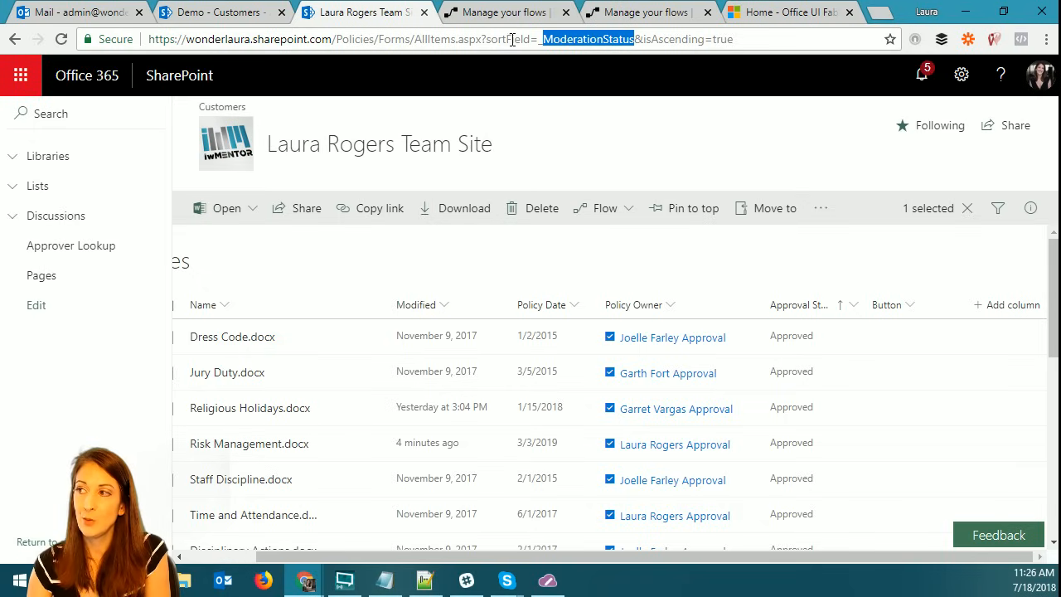
click(544, 39)
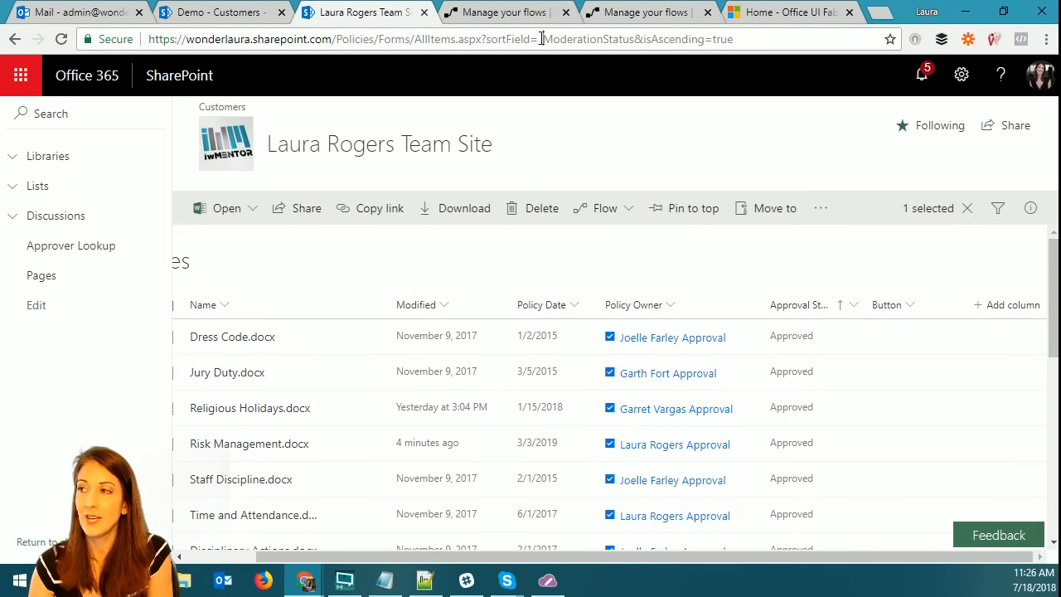
drag(539, 39, 637, 40)
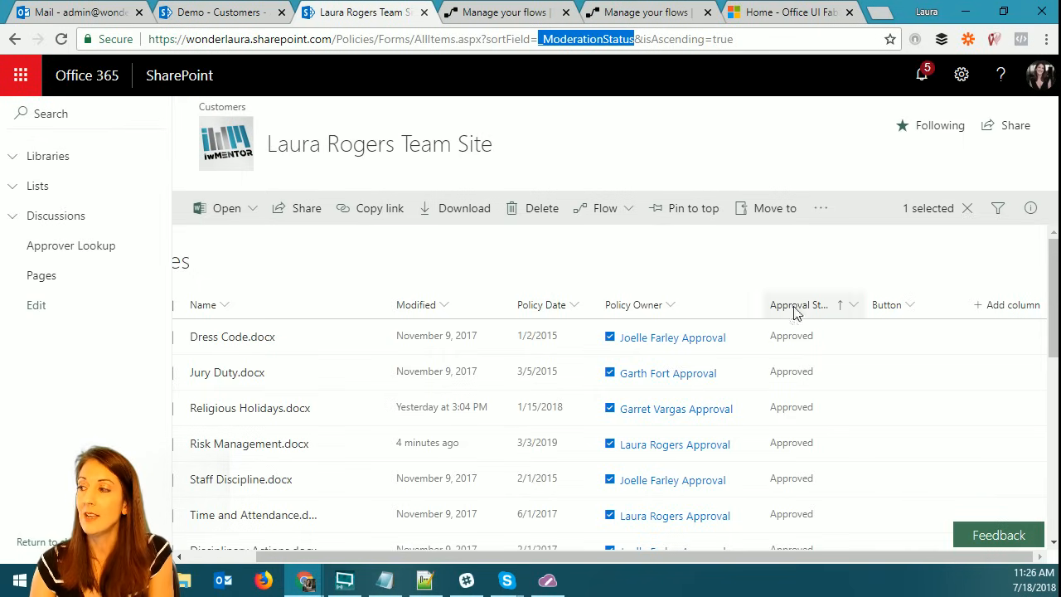
Sort the Policies library by Policy Date from older to newer and highlight the internal name Policy_x0020_Date in the URL.
click(574, 308)
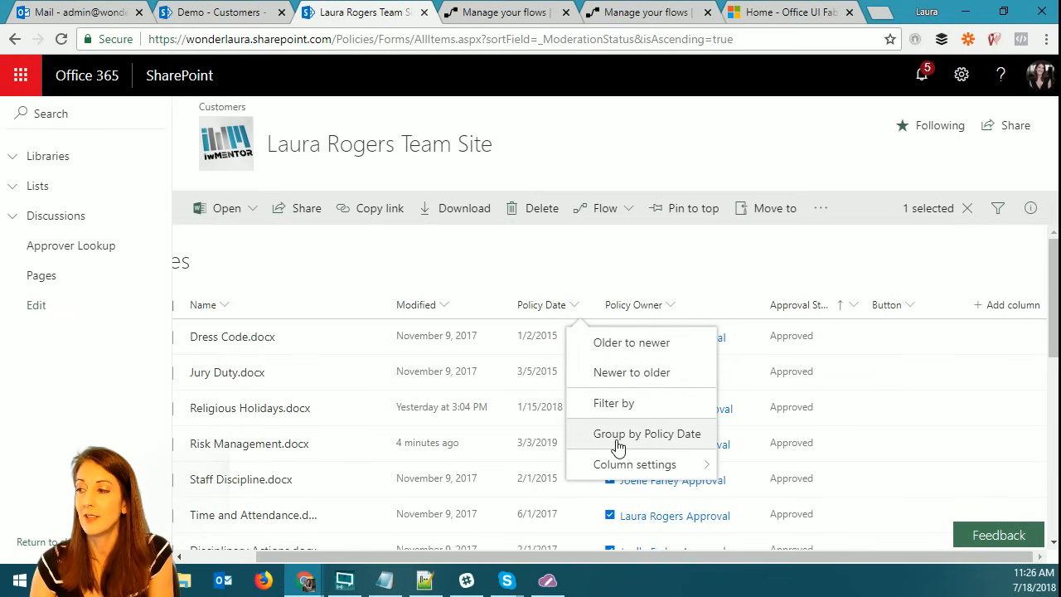
click(611, 463)
click(610, 352)
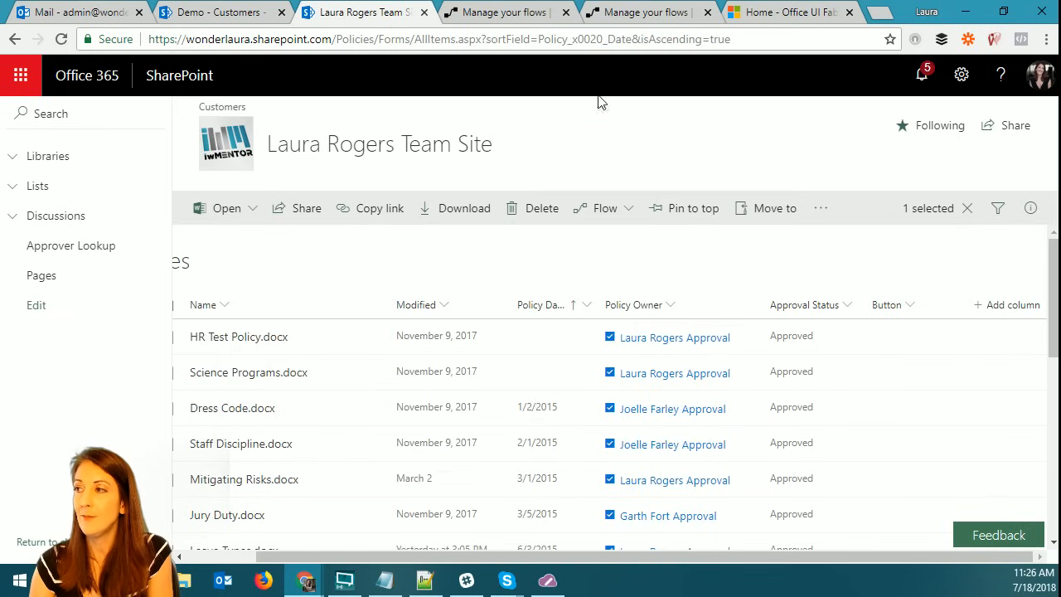
click(540, 39)
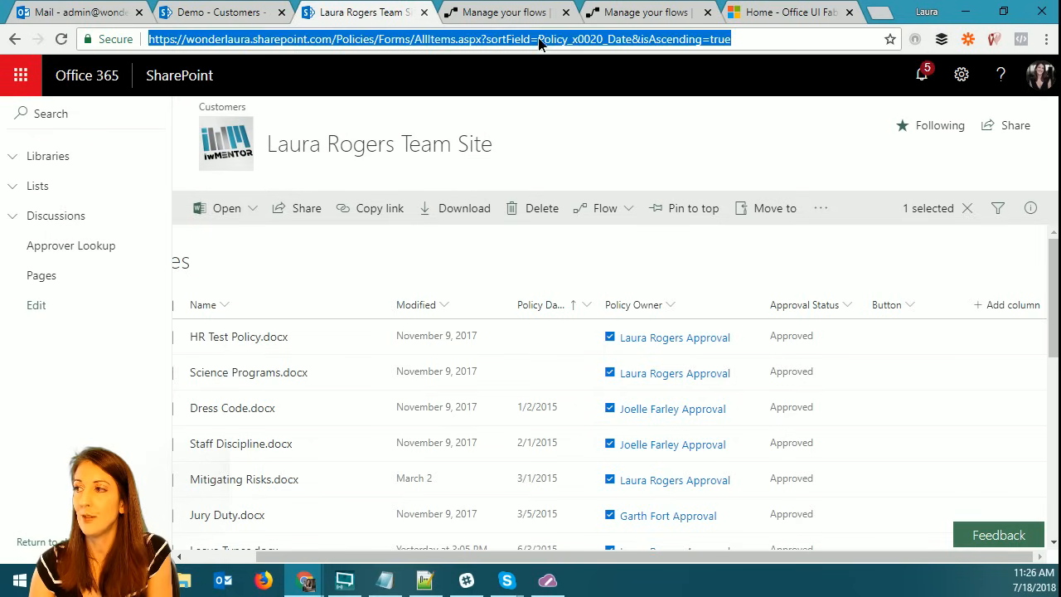
click(550, 39)
drag(539, 39, 632, 39)
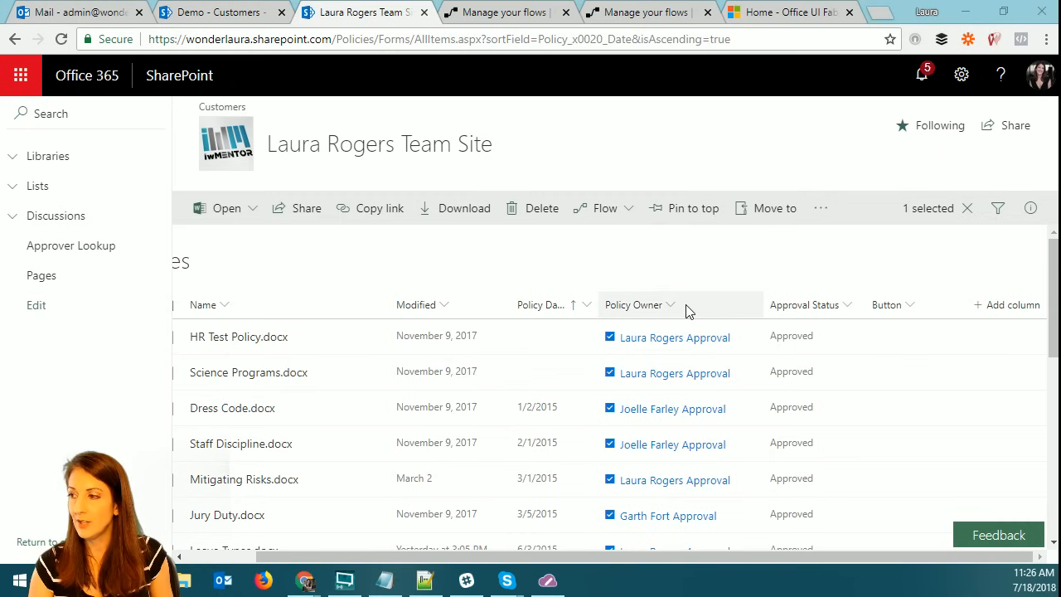
Switch back to Notepad++ and examine the visibility condition's _ModerationStatus and Pending operands with its empty and hidden results.
key(alt+Tab)
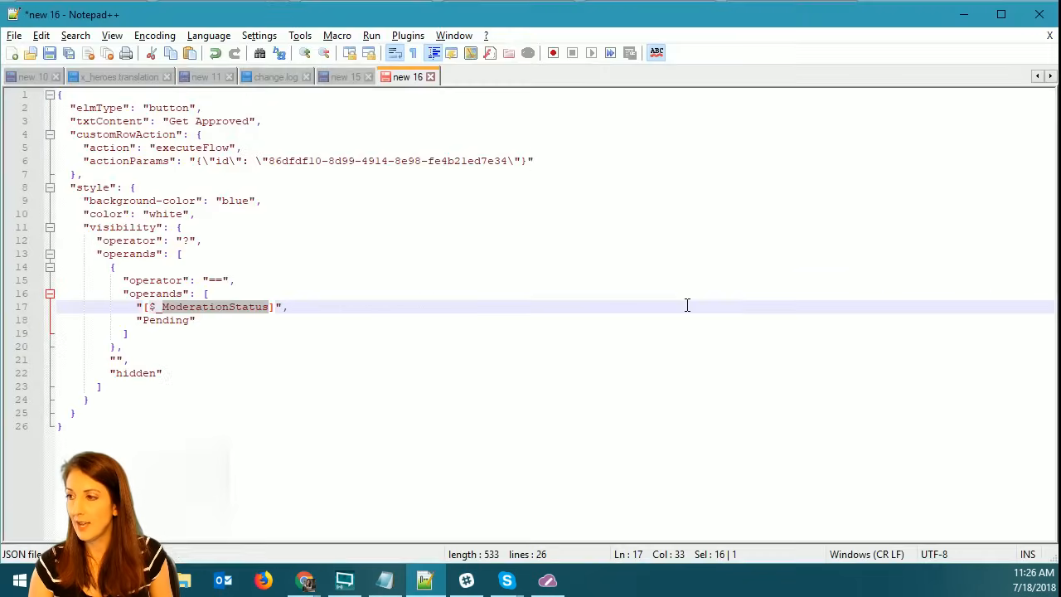
click(209, 308)
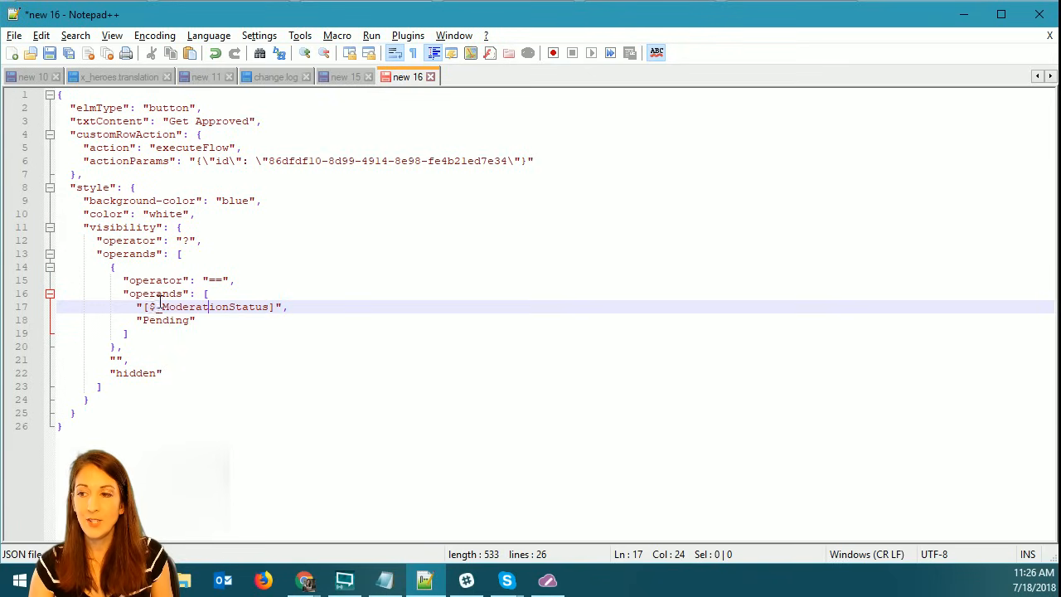
click(117, 359)
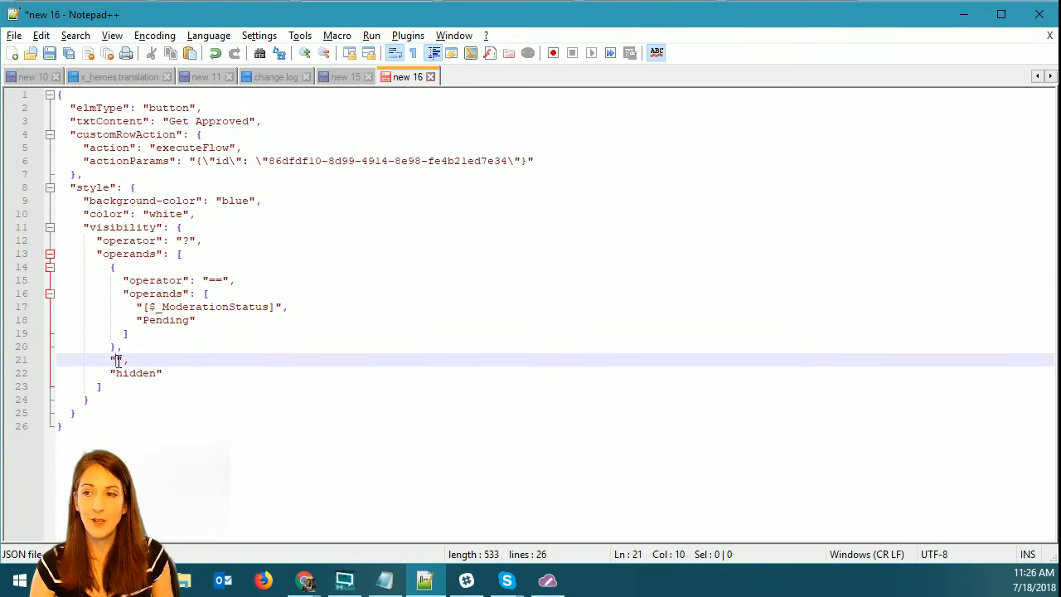
click(137, 374)
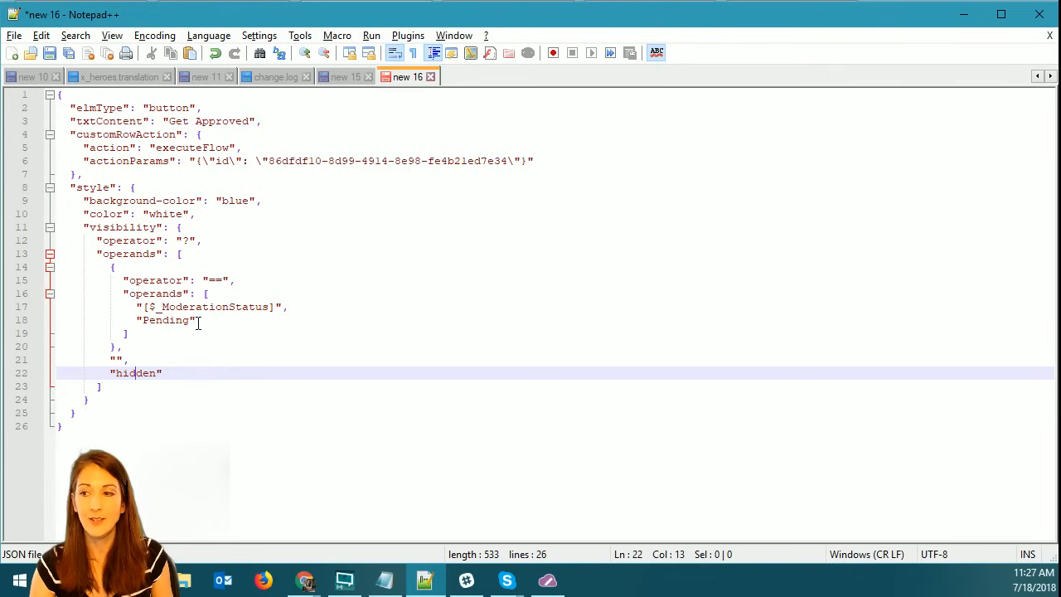
drag(143, 320, 190, 320)
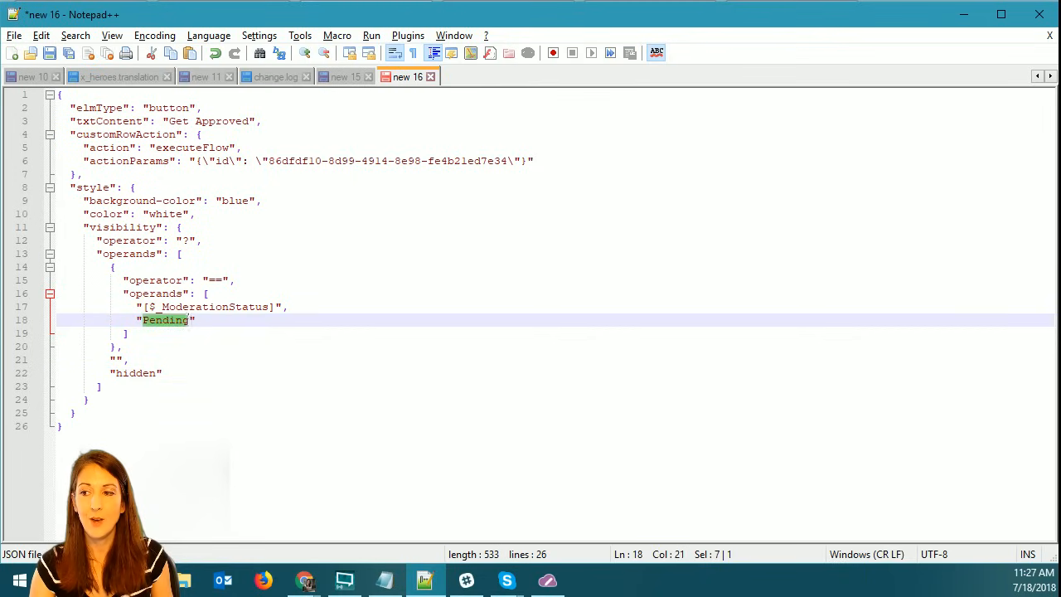
click(206, 323)
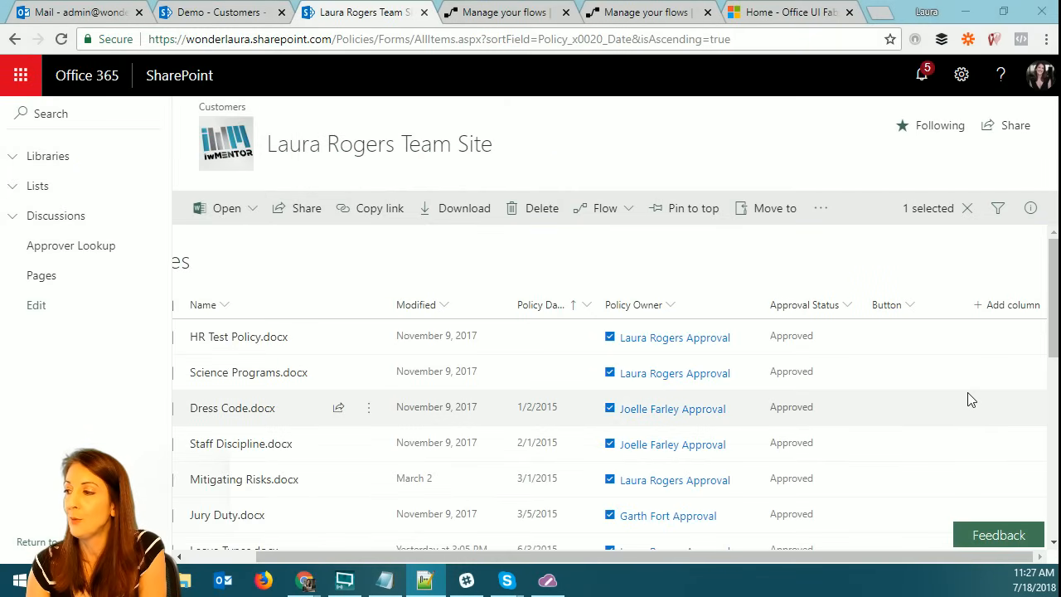
Switch to the SharePoint Policies library and check which documents show the Get Approved button against their approval status.
scroll(970, 398, down, 10)
scroll(961, 394, up, 1)
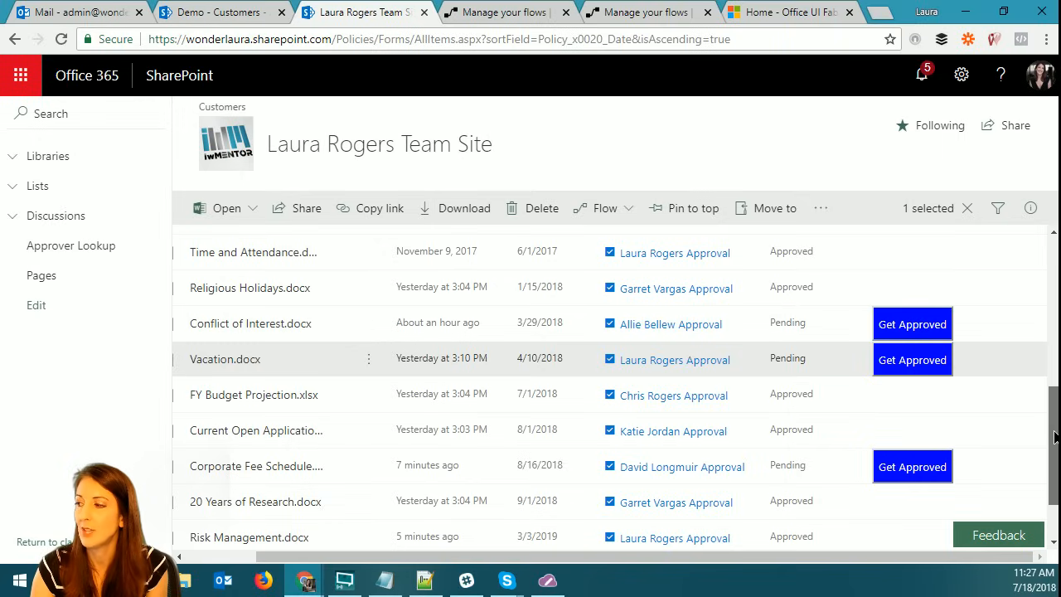
drag(1054, 437, 1054, 450)
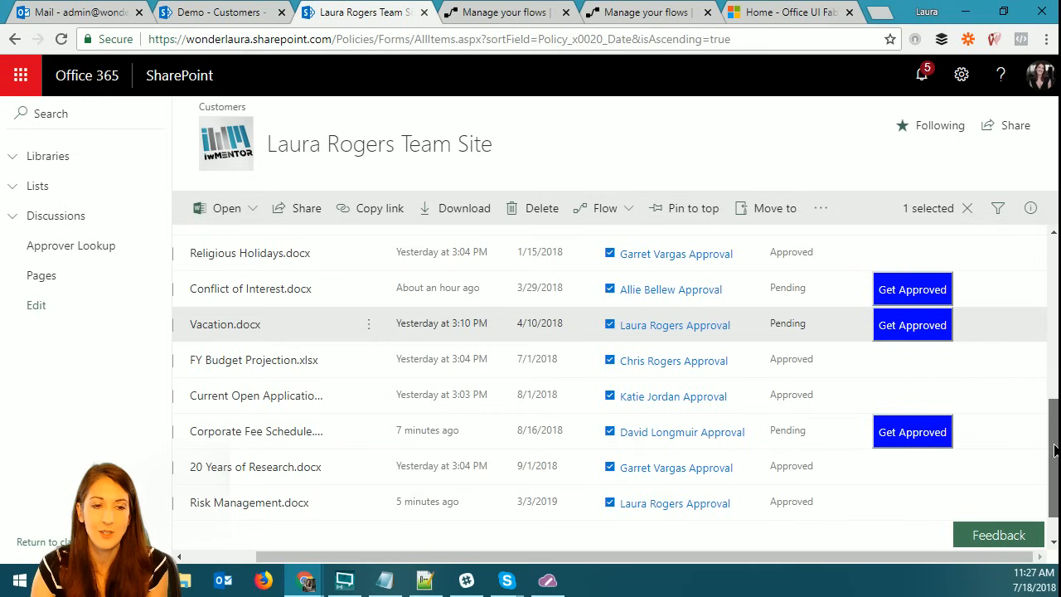
drag(1054, 450, 1054, 437)
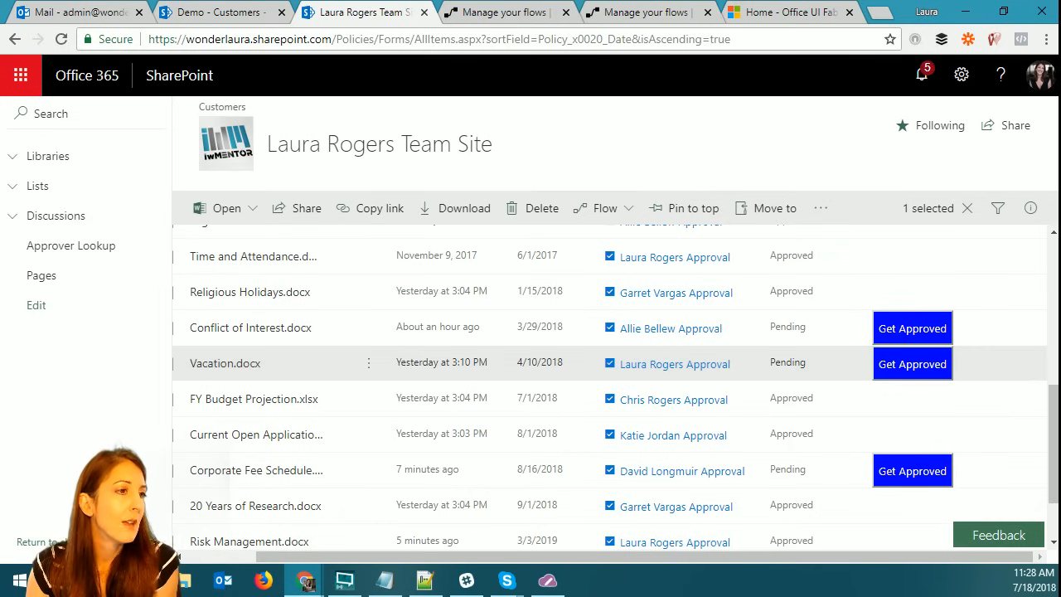
Close the duplicate Microsoft Flow page and return the remaining one to the My flows list.
key(alt+Tab)
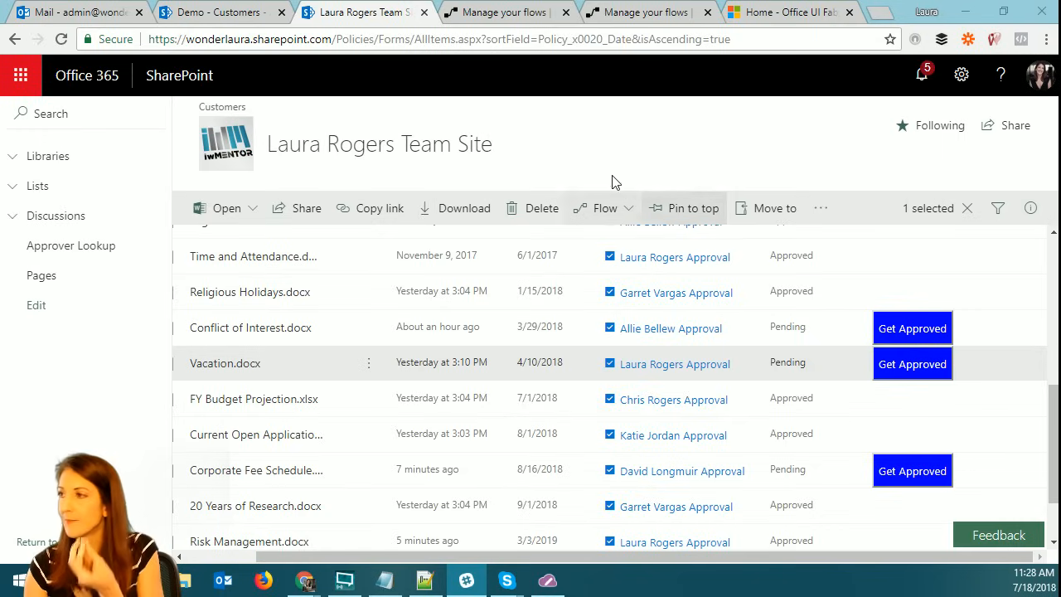
click(650, 23)
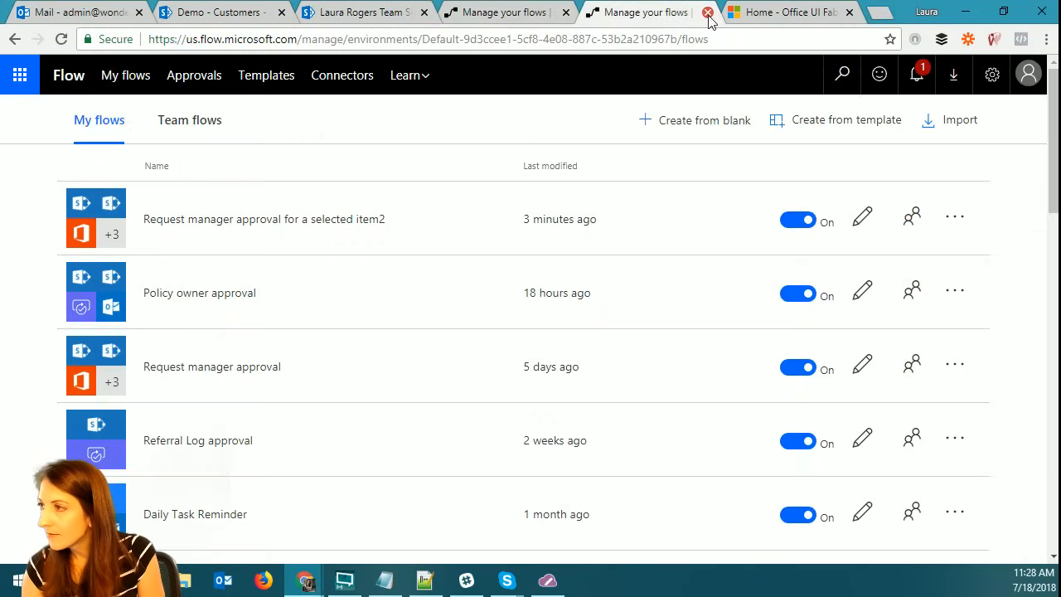
click(708, 13)
click(518, 15)
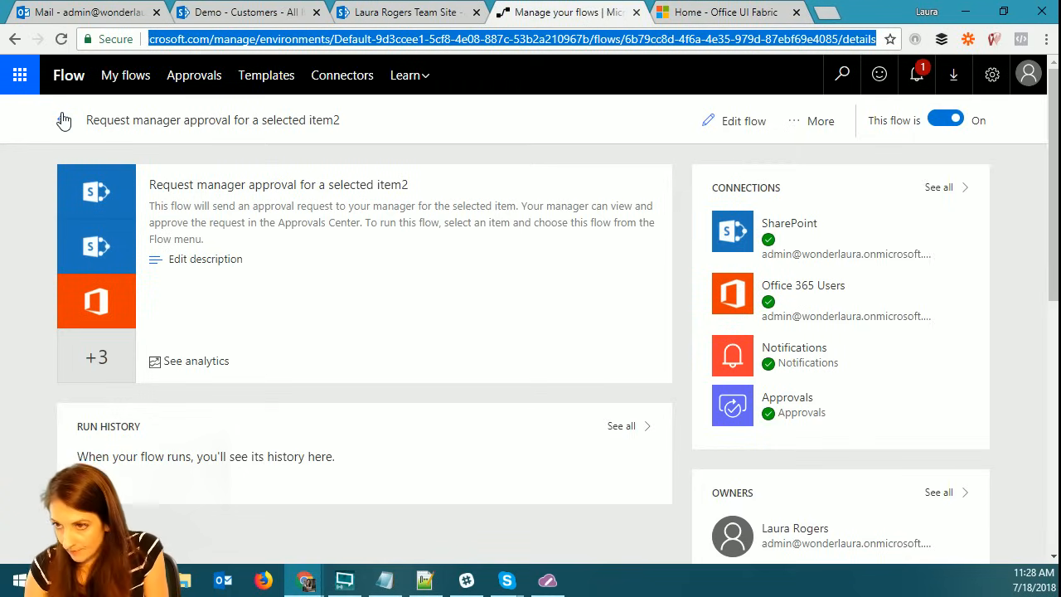
click(120, 84)
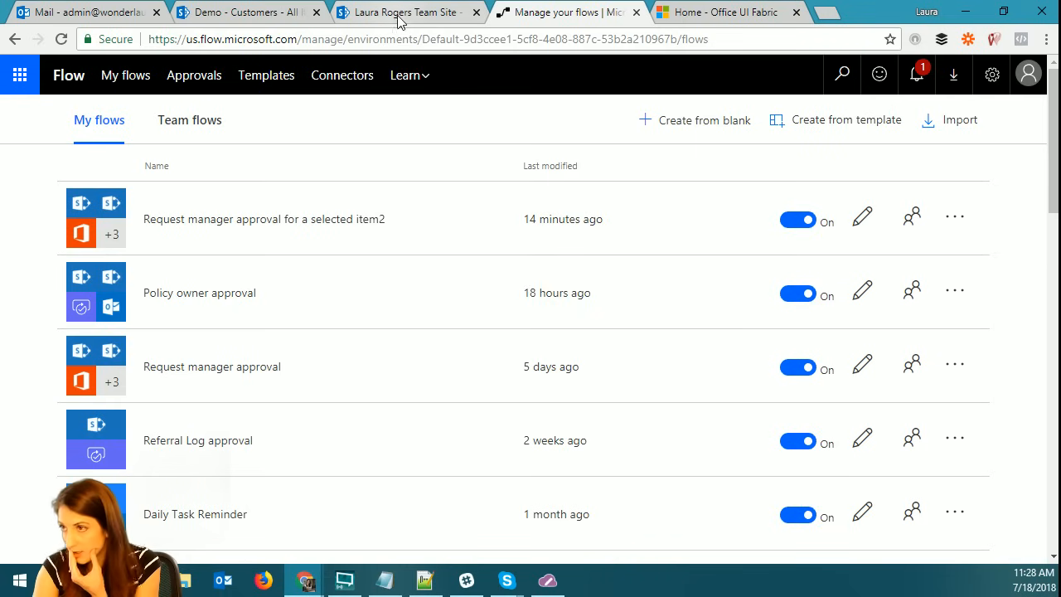
Switch to the Demo site's Customers list and open the column formatting JSON of Customer Status in place of the one already open.
click(224, 19)
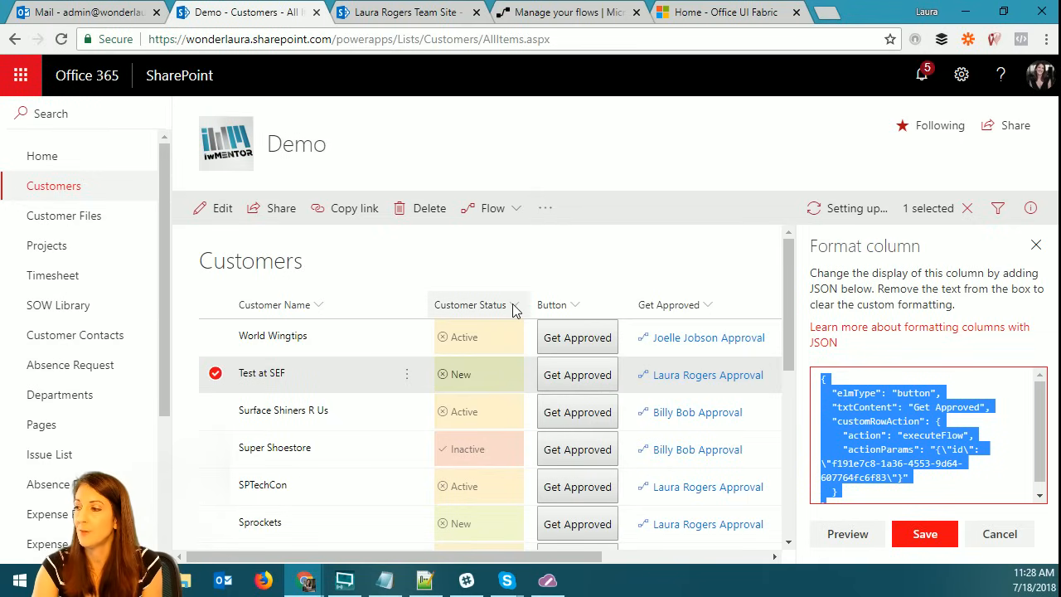
click(1037, 245)
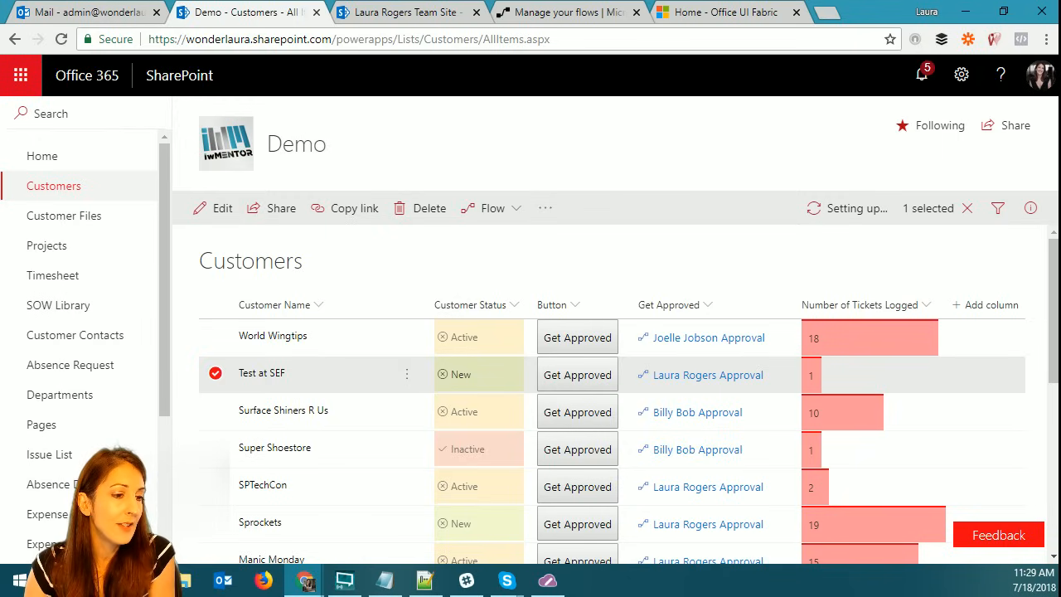
click(515, 305)
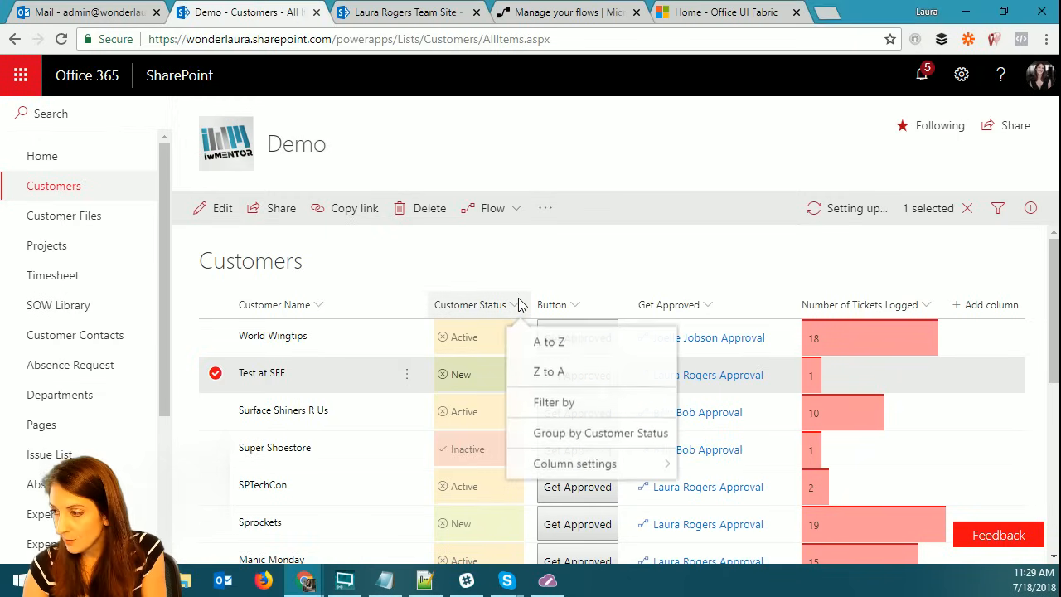
click(548, 464)
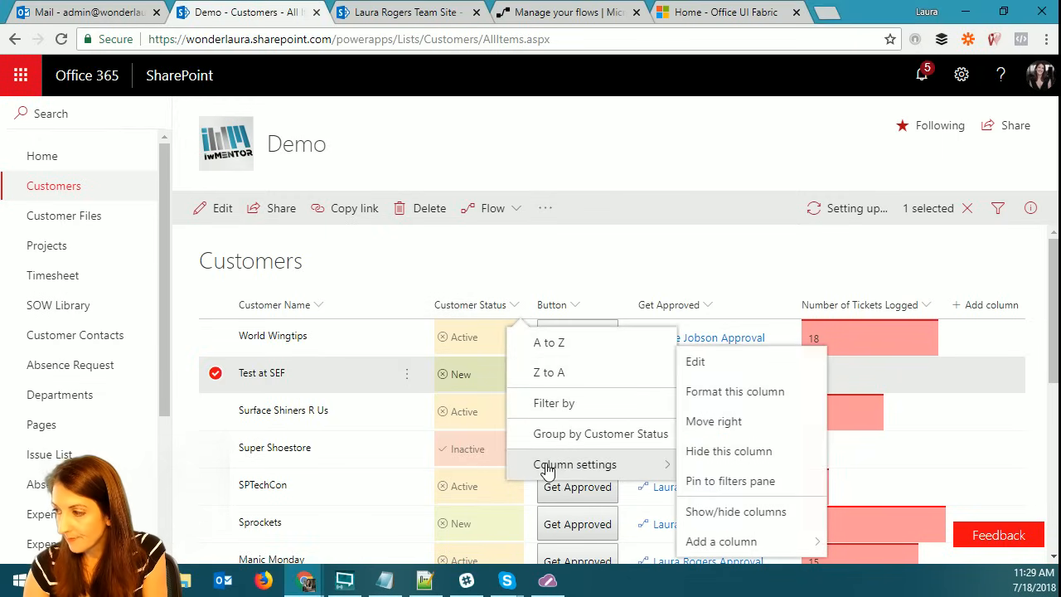
click(767, 390)
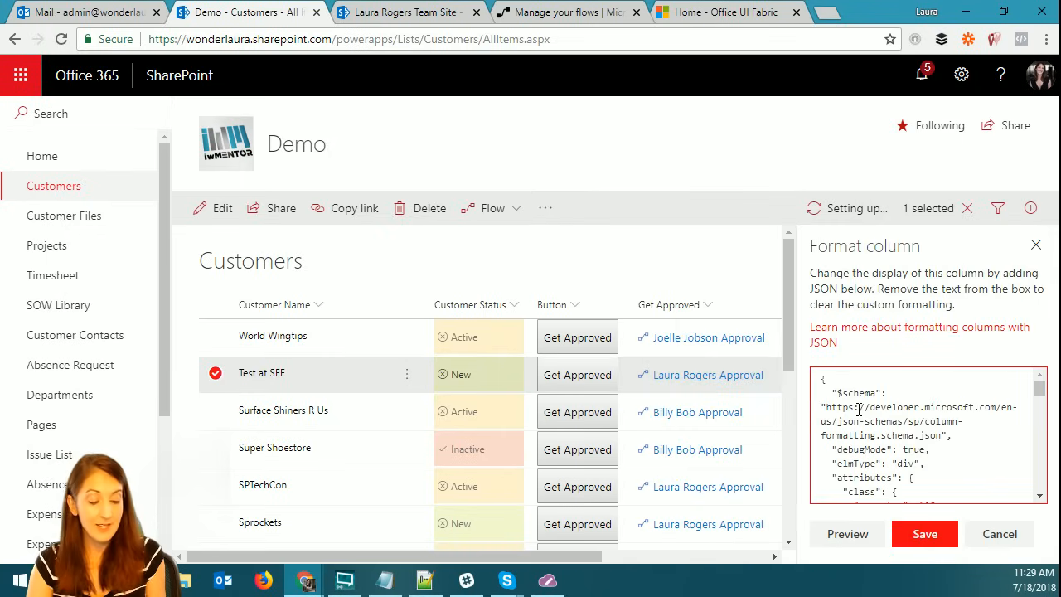
Copy the entire Customer Status formatting JSON and paste it over the contents of new 16 in Notepad++, with the window maximized.
key(ctrl+a)
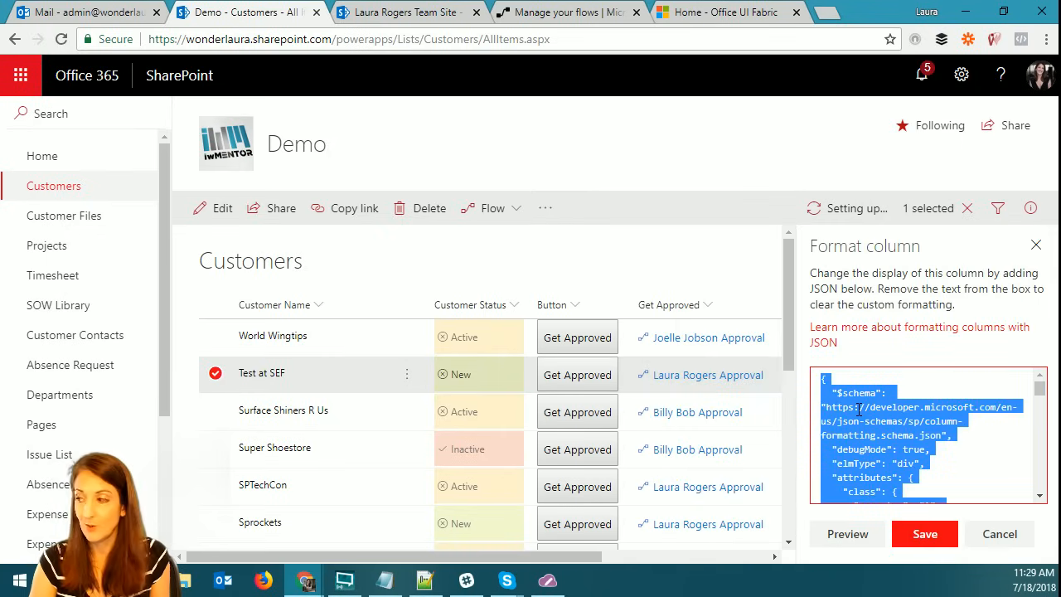
key(alt+Tab)
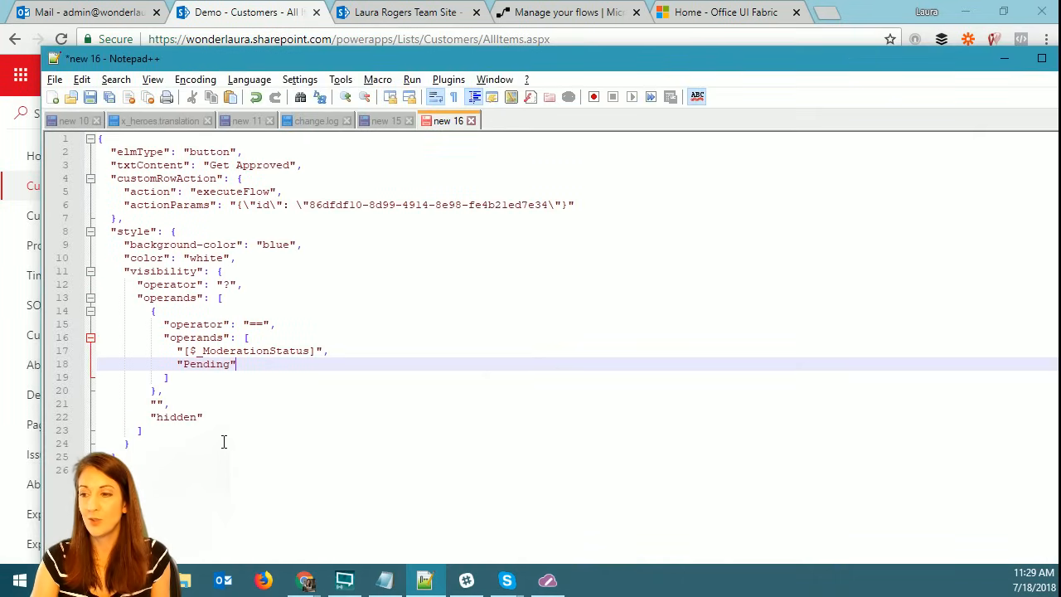
click(223, 440)
key(ctrl+a)
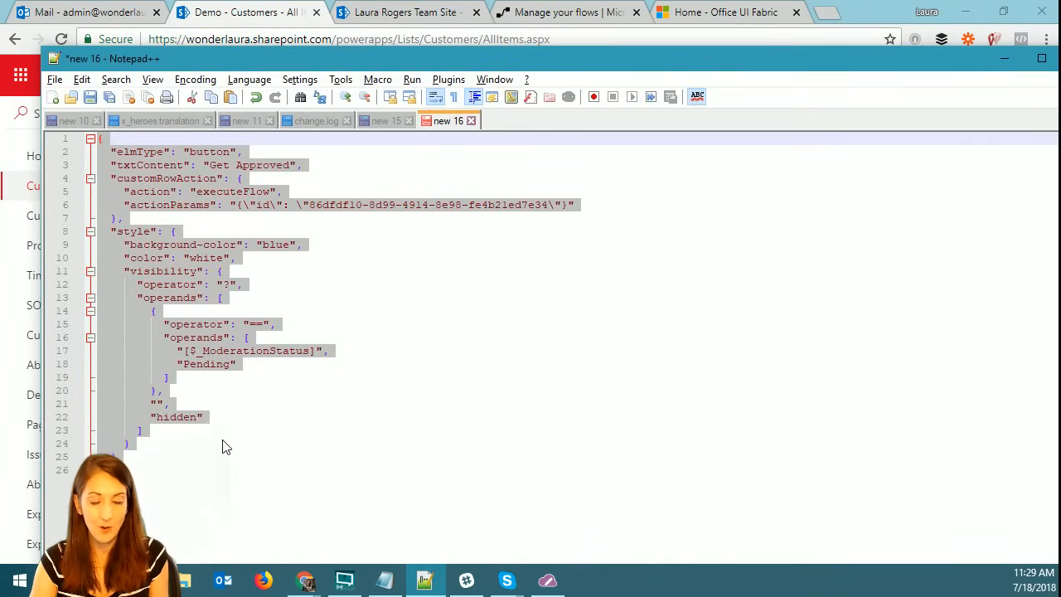
key(ctrl+v)
click(1042, 59)
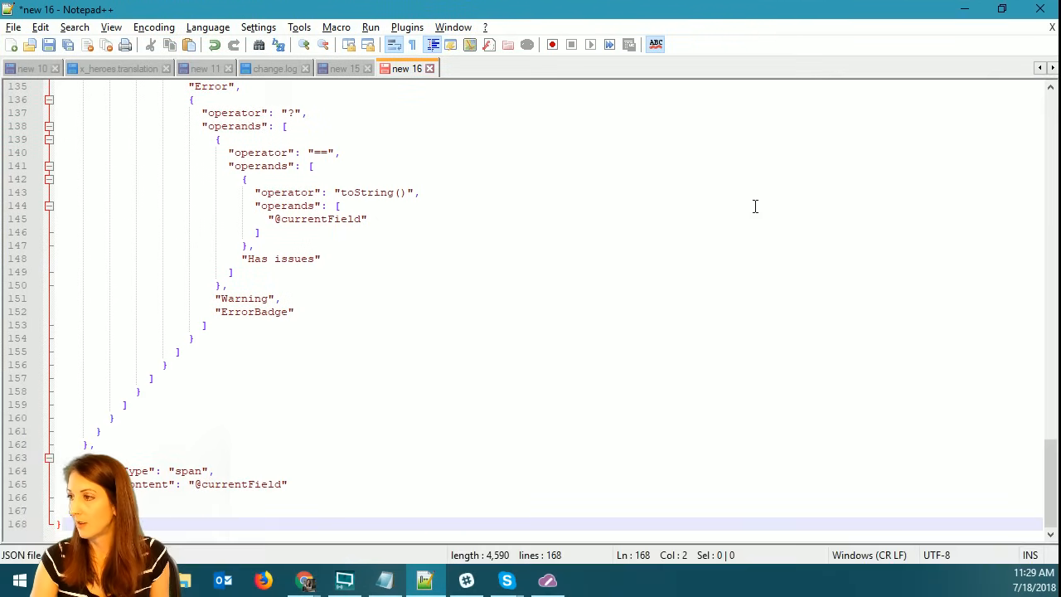
scroll(459, 296, up, 4)
scroll(459, 296, up, 4)
scroll(459, 296, down, 4)
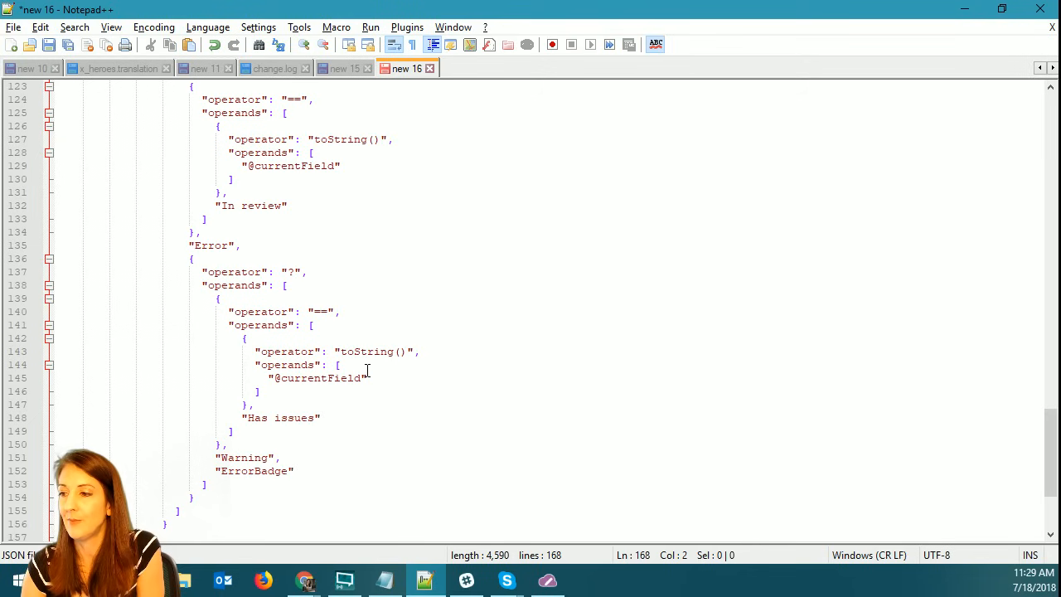
scroll(366, 373, up, 20)
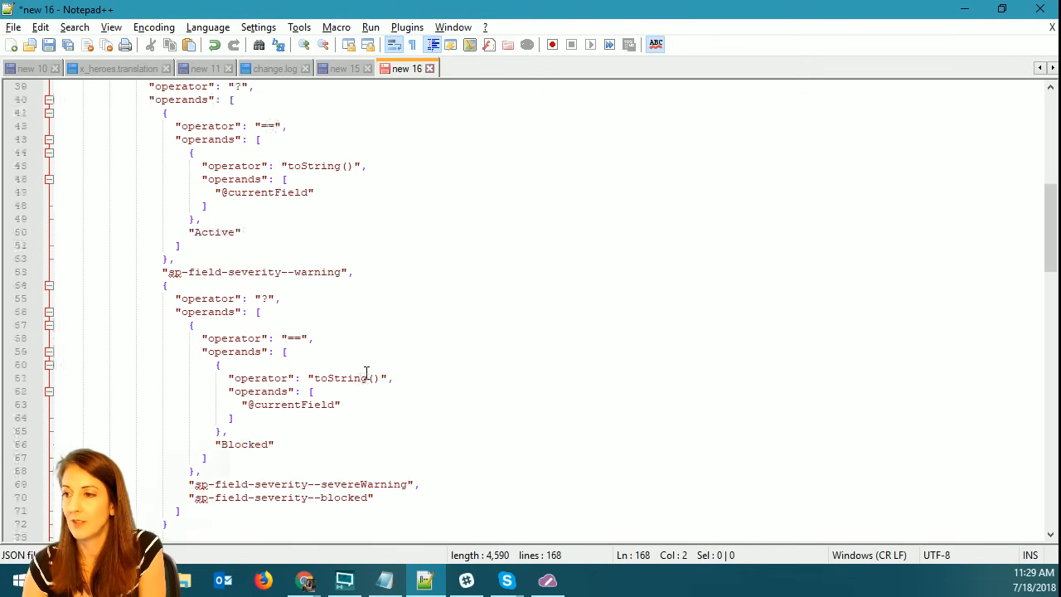
scroll(367, 373, up, 13)
scroll(366, 373, up, 2)
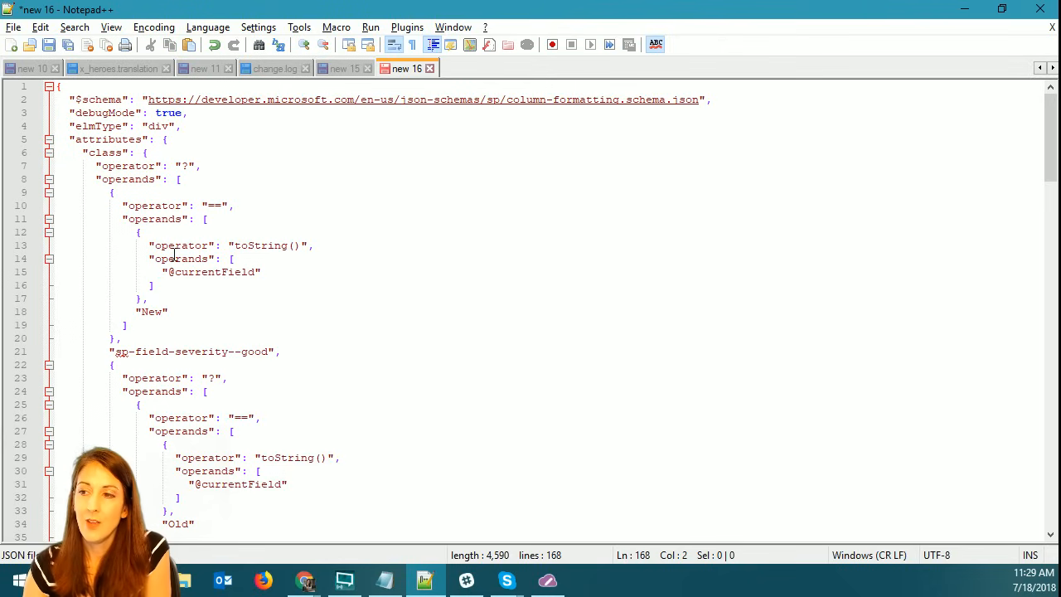
drag(167, 272, 255, 272)
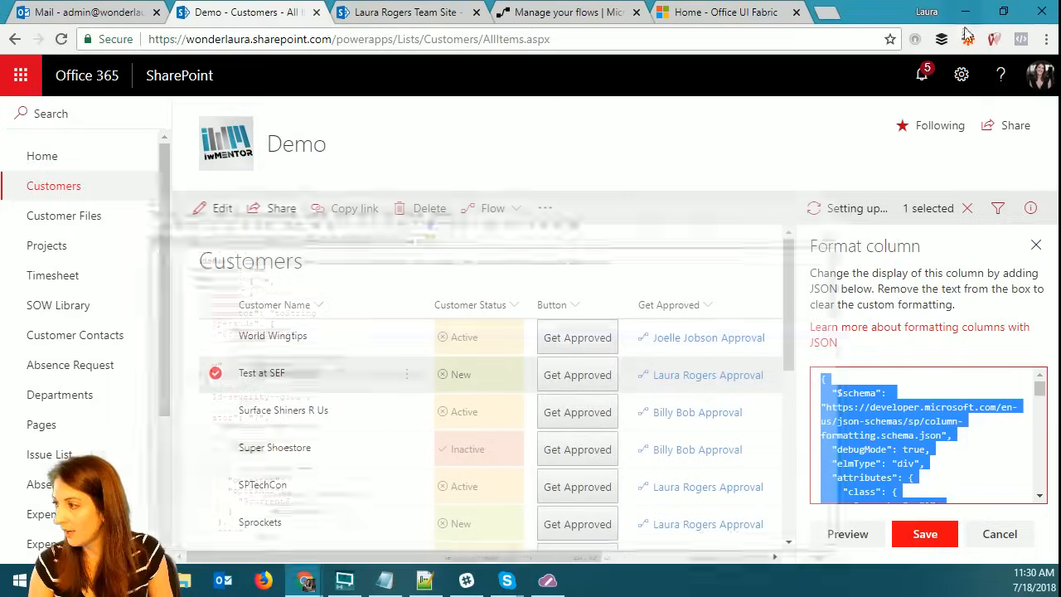
Switch back to the Customers list and examine the Get Approved column's formatting JSON around the Internal_x0020_Liaison.title operand and customRowAction.
click(964, 8)
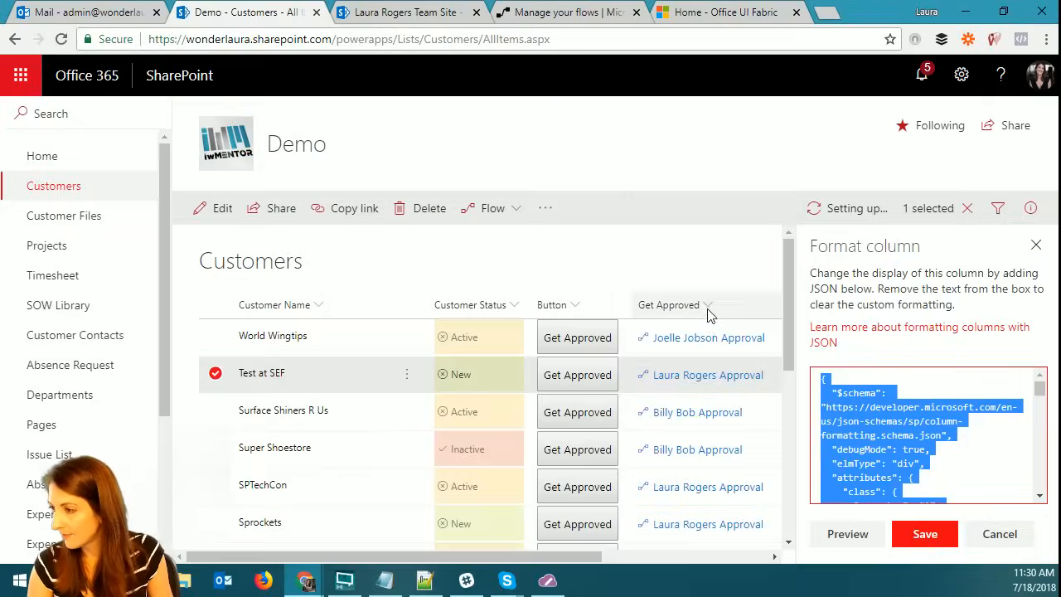
click(706, 306)
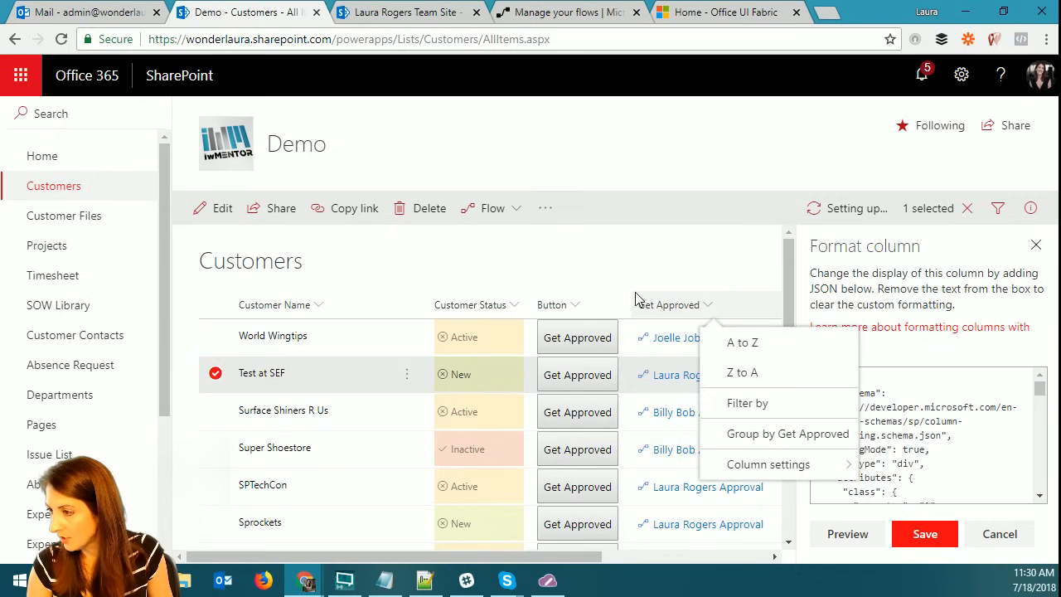
mouse_move(761, 469)
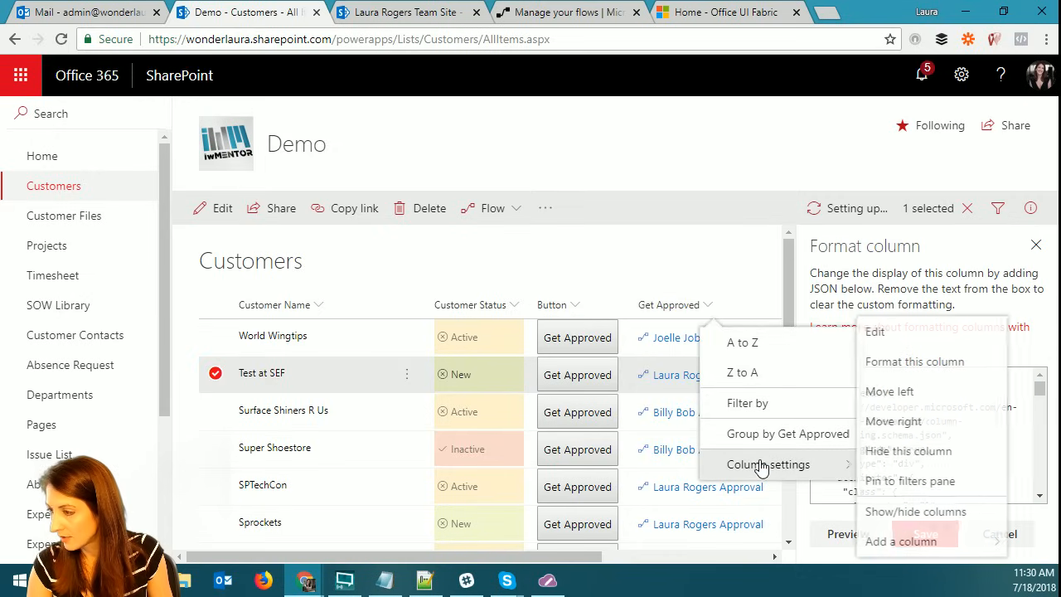
click(918, 362)
drag(1036, 395, 1051, 470)
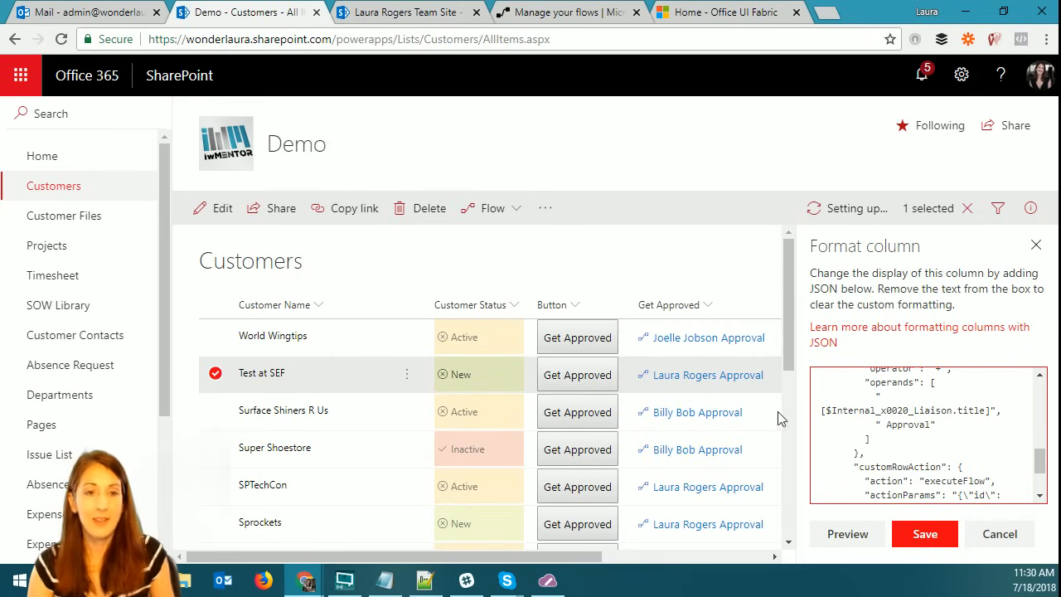
key(alt+Tab)
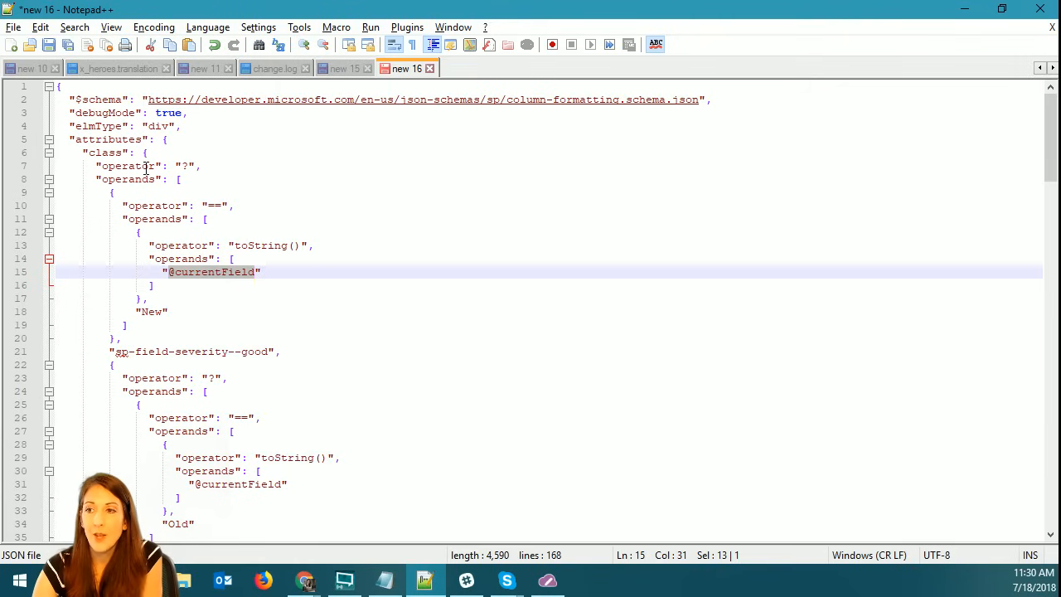
click(186, 167)
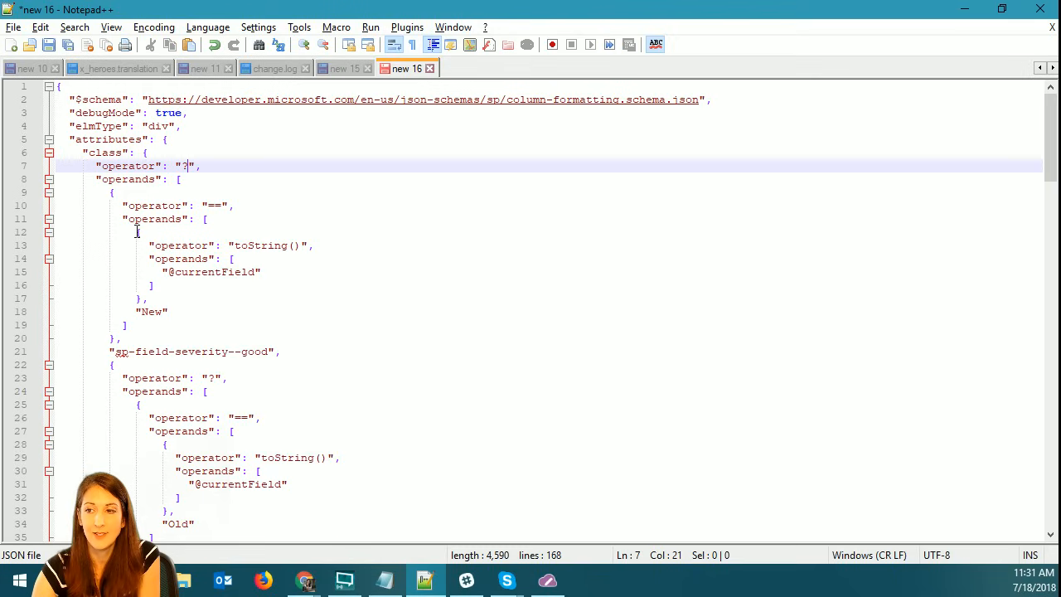
drag(149, 245, 154, 285)
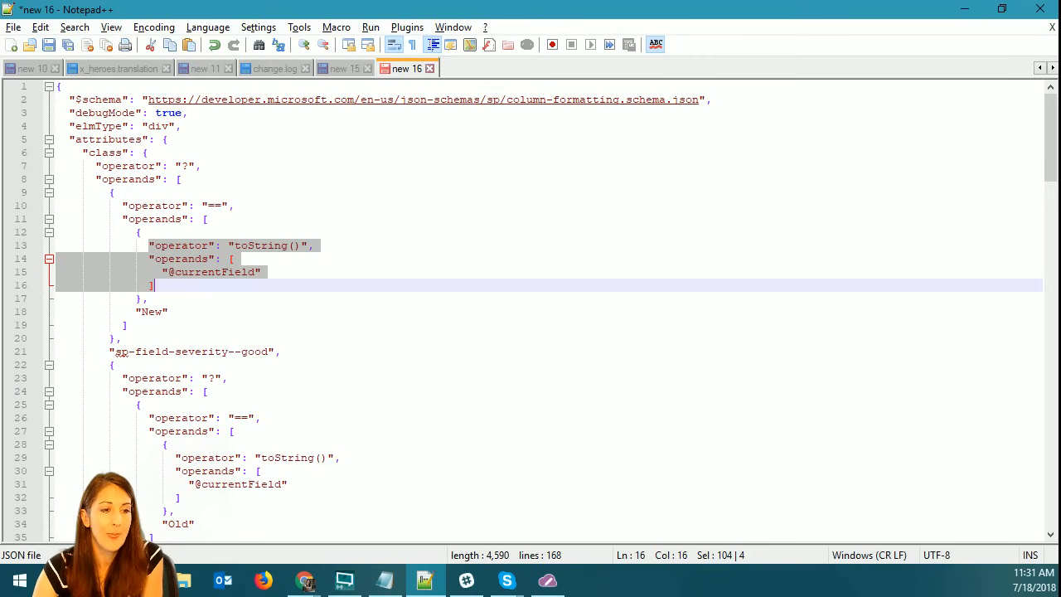
key(alt+Tab)
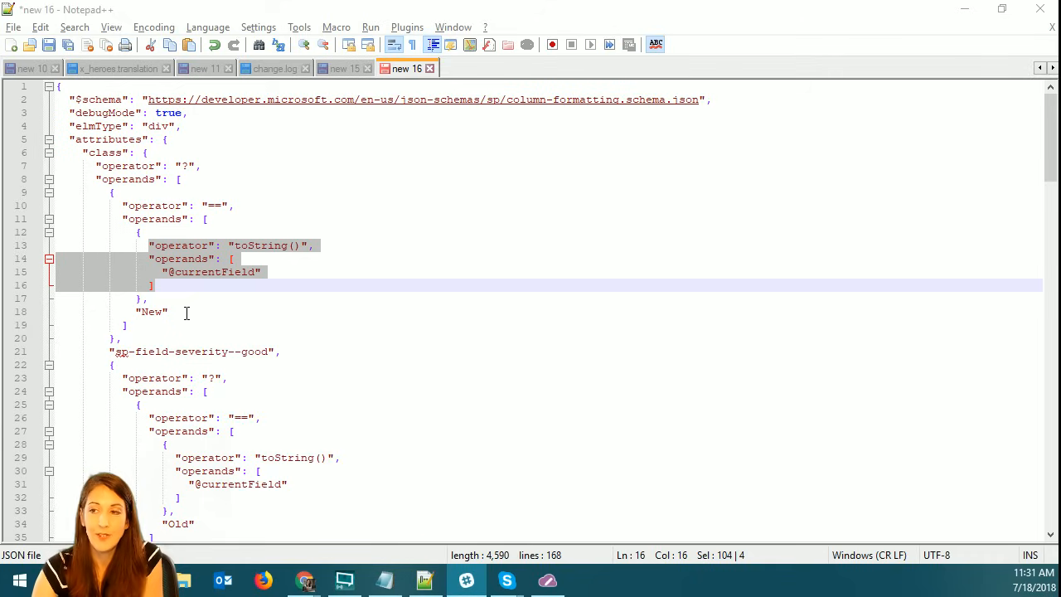
click(96, 165)
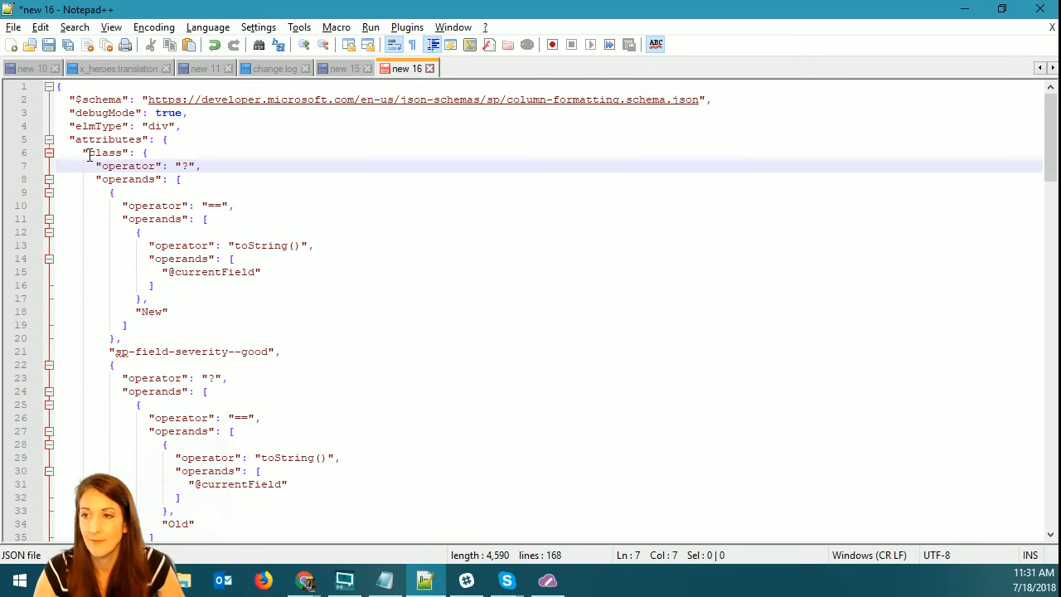
drag(96, 165, 123, 298)
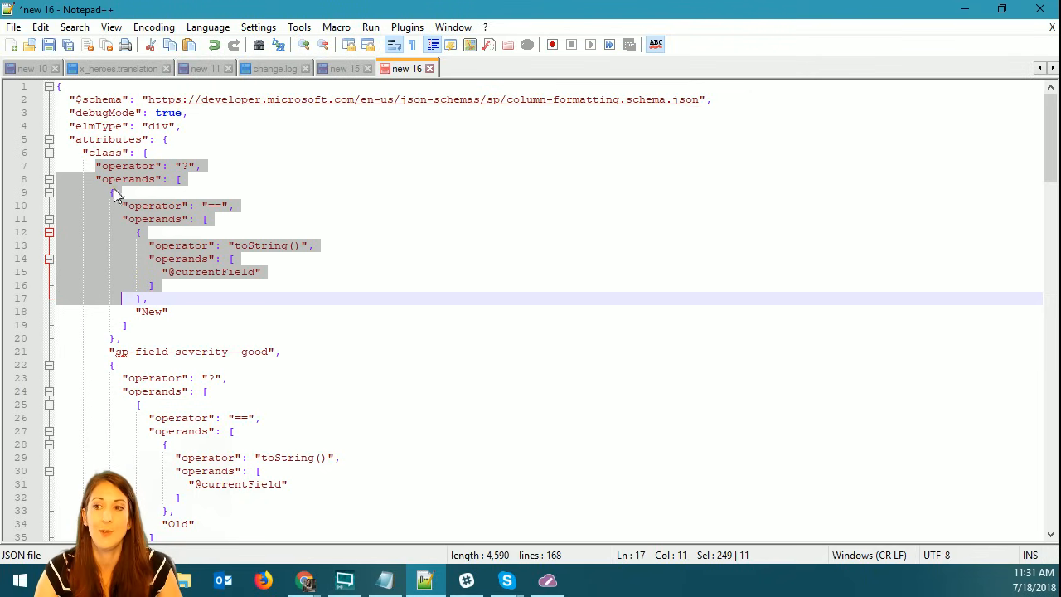
click(163, 180)
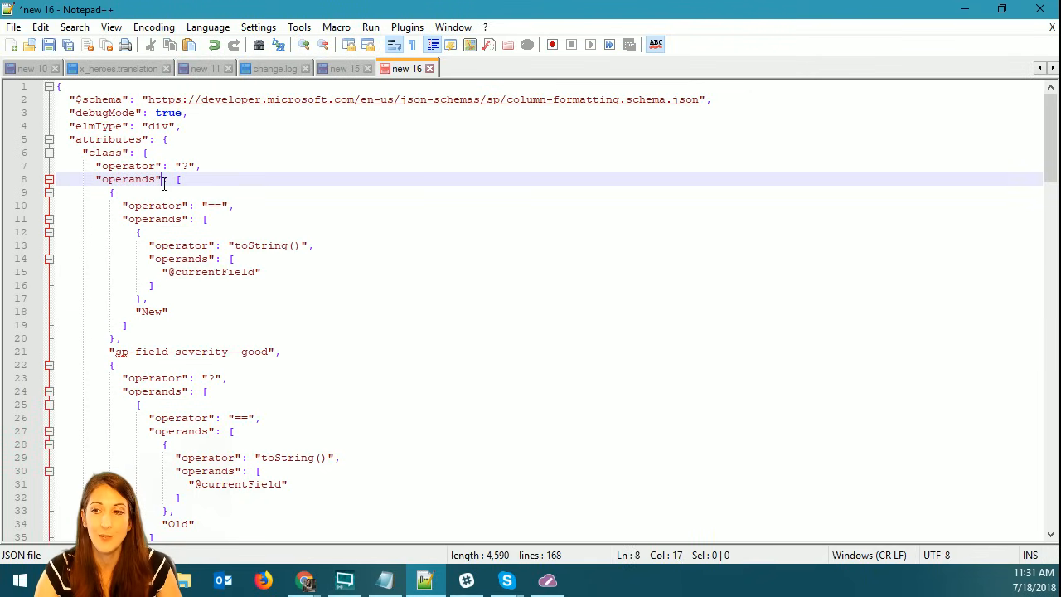
Fold the class operands block and the children block to examine the JSON's overall structure.
click(48, 180)
click(48, 220)
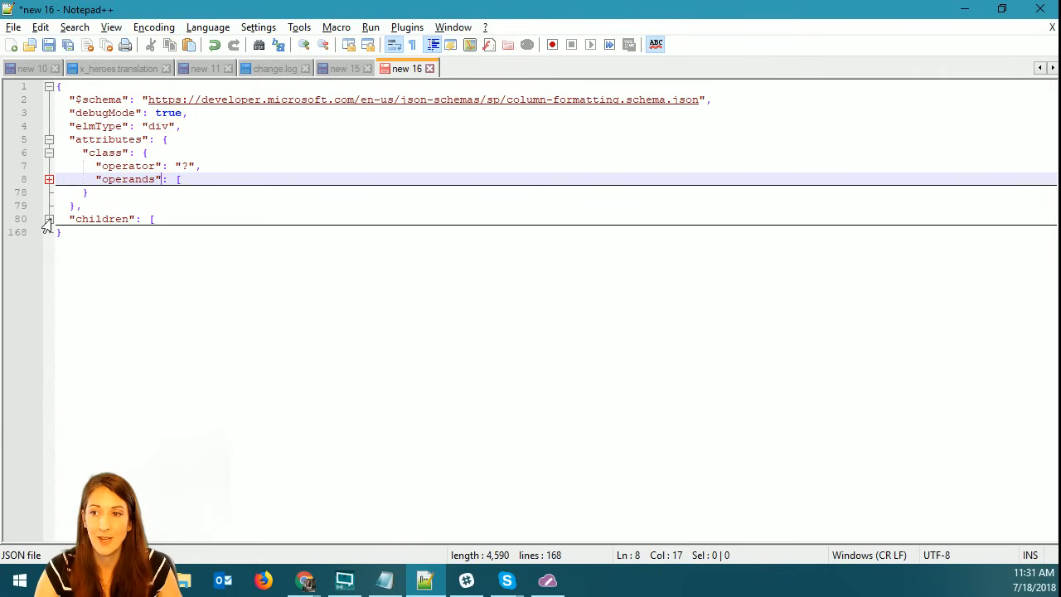
click(48, 220)
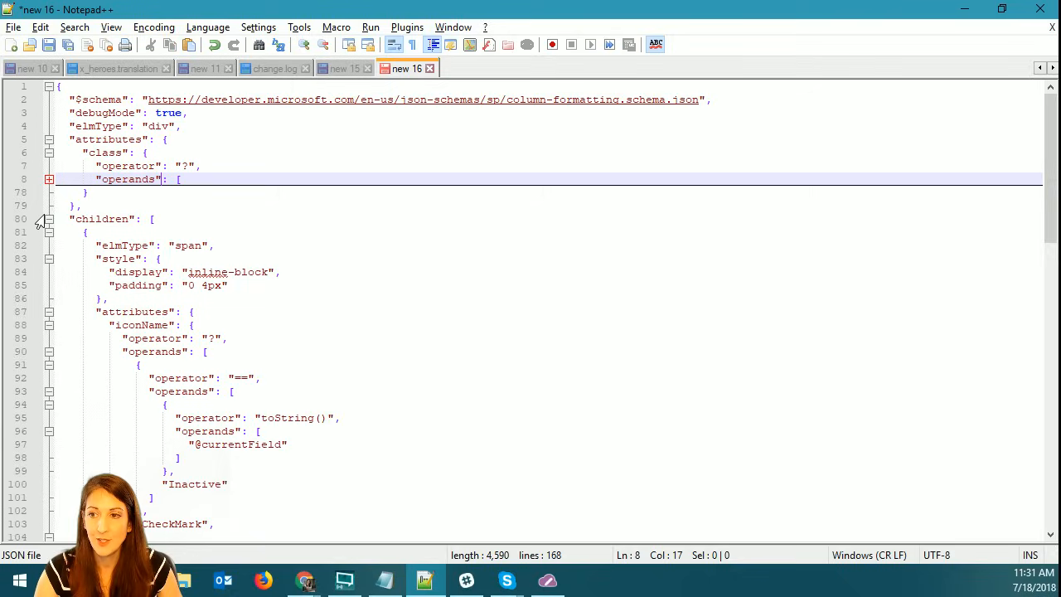
click(48, 220)
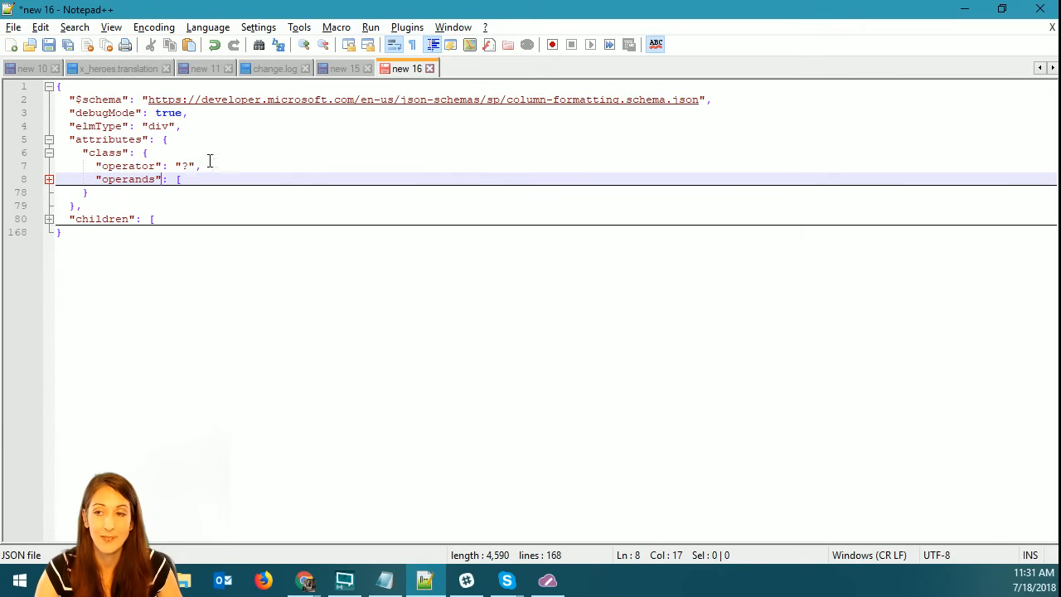
Unfold the class operands and toggle the folds of the first == condition to examine how its operands are nested.
click(49, 179)
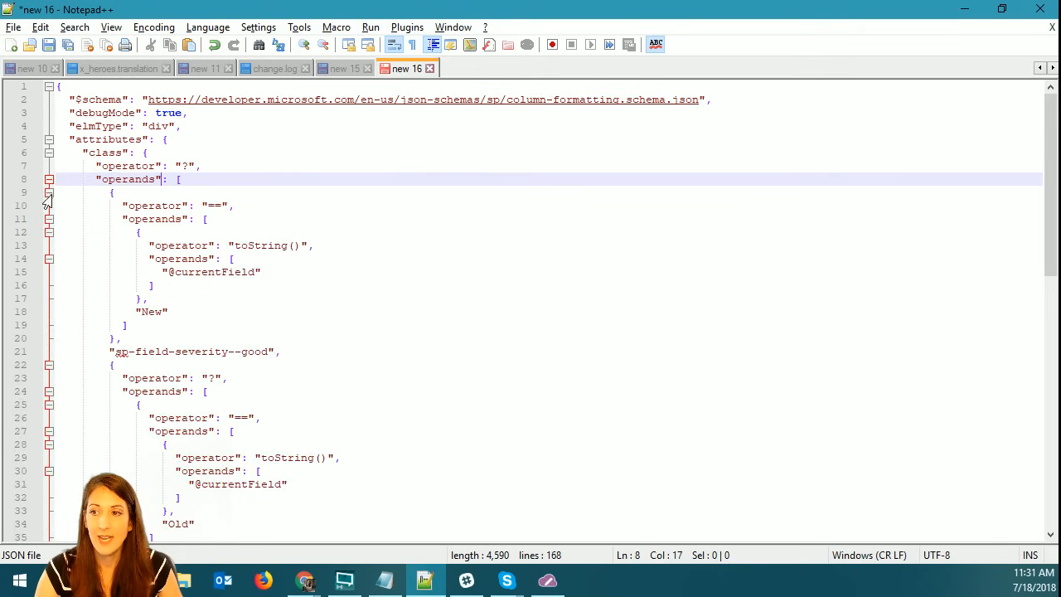
click(48, 192)
click(49, 194)
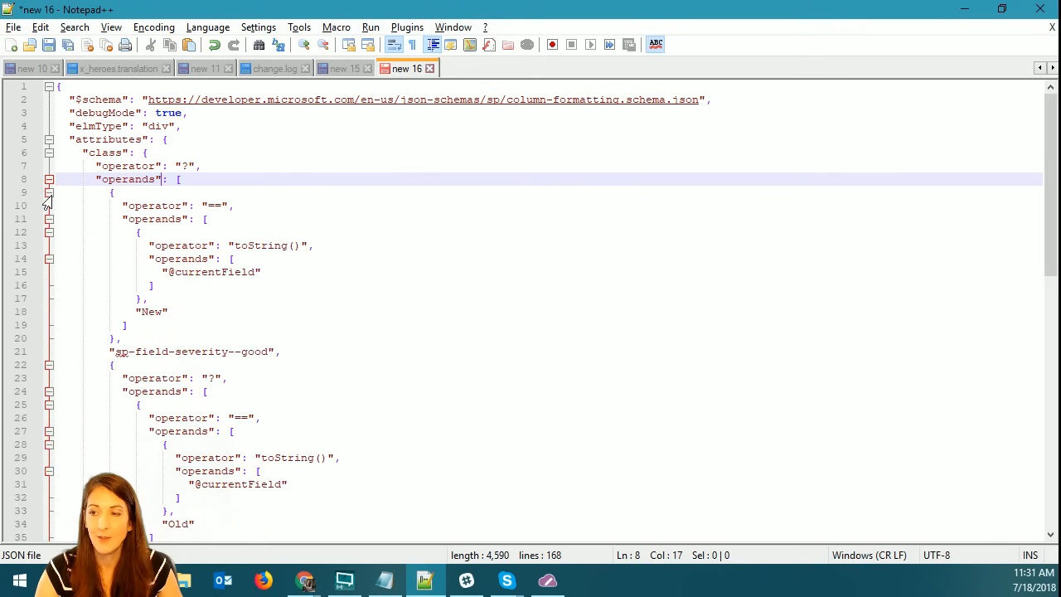
click(49, 219)
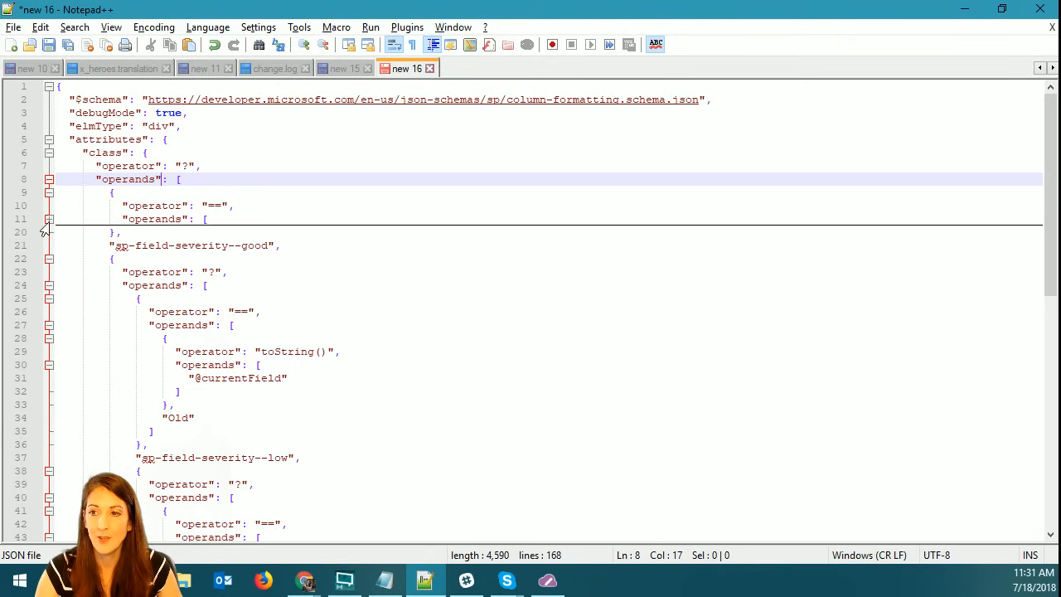
click(49, 219)
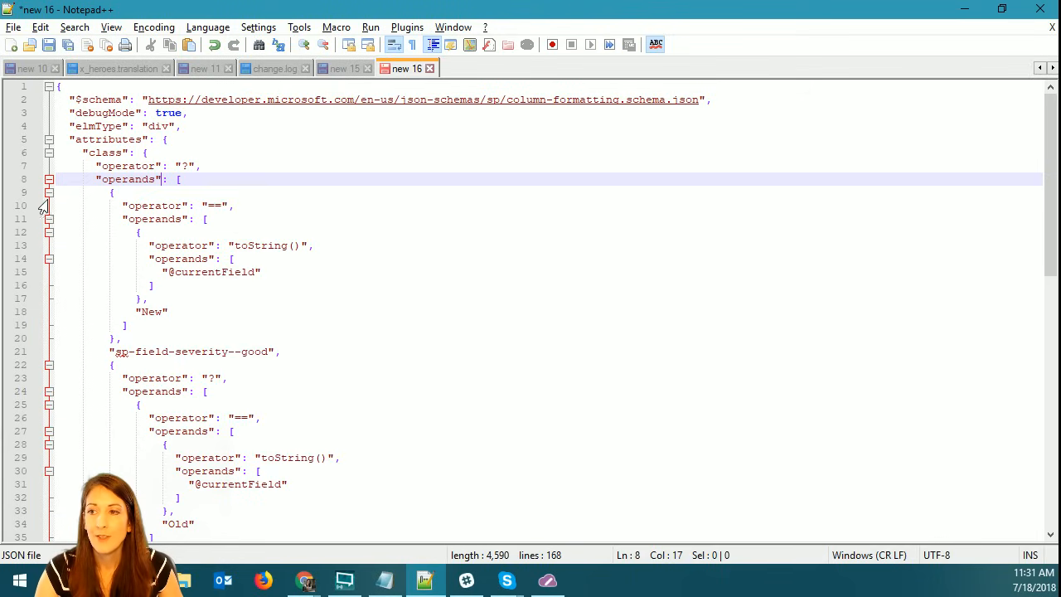
Toggle the folds of the first == condition and the nested ? block, and highlight the sp-field-severity--good class value.
click(48, 194)
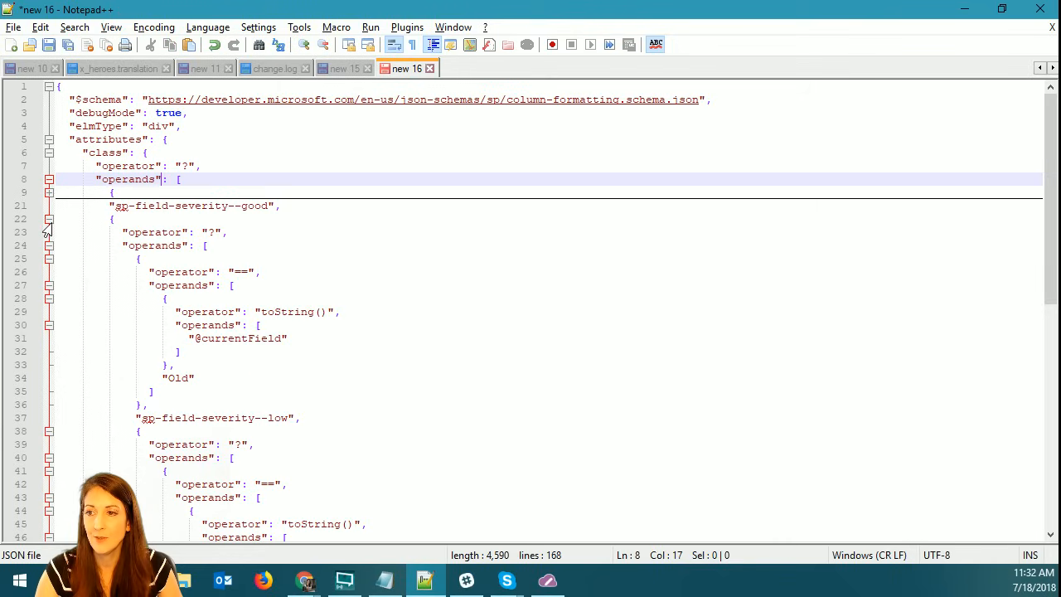
click(46, 220)
click(48, 220)
click(48, 193)
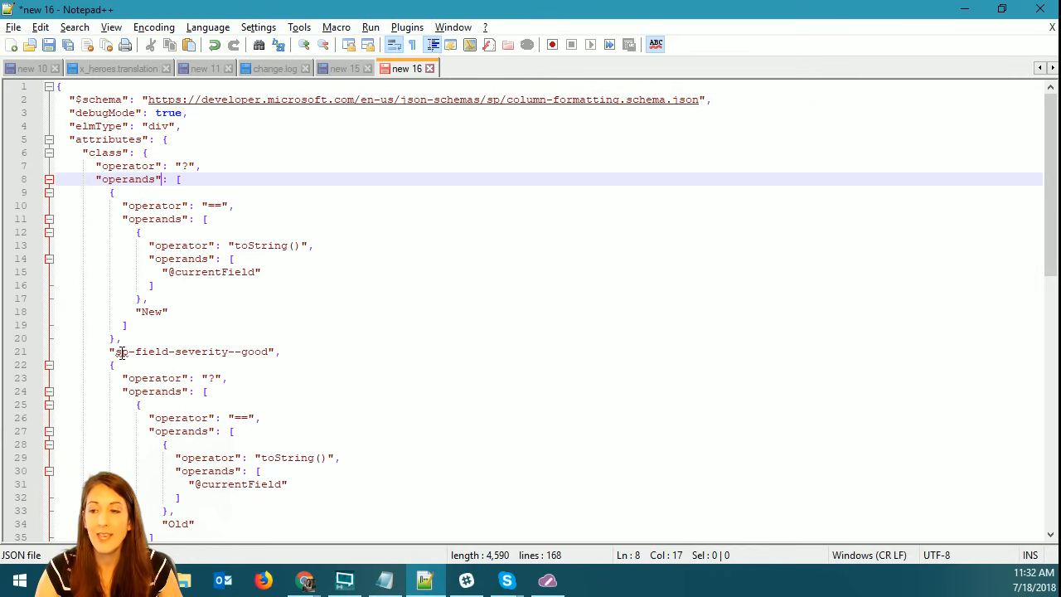
drag(116, 351, 271, 353)
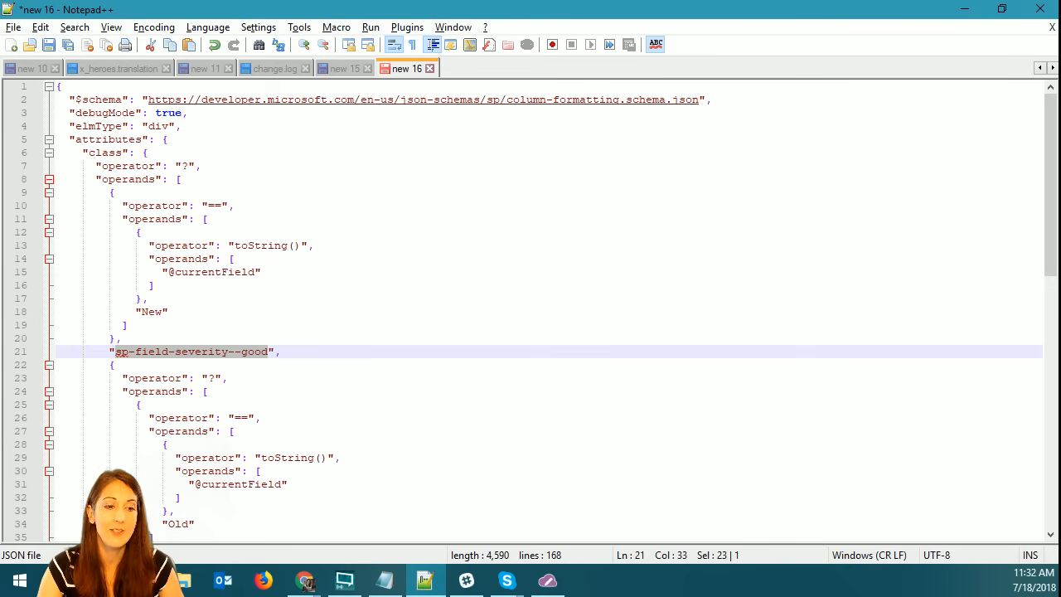
Switch to the column formatting documentation in Chrome and find the severity CSS classes under advanced conditional formatting for text or choice fields.
key(alt+Tab)
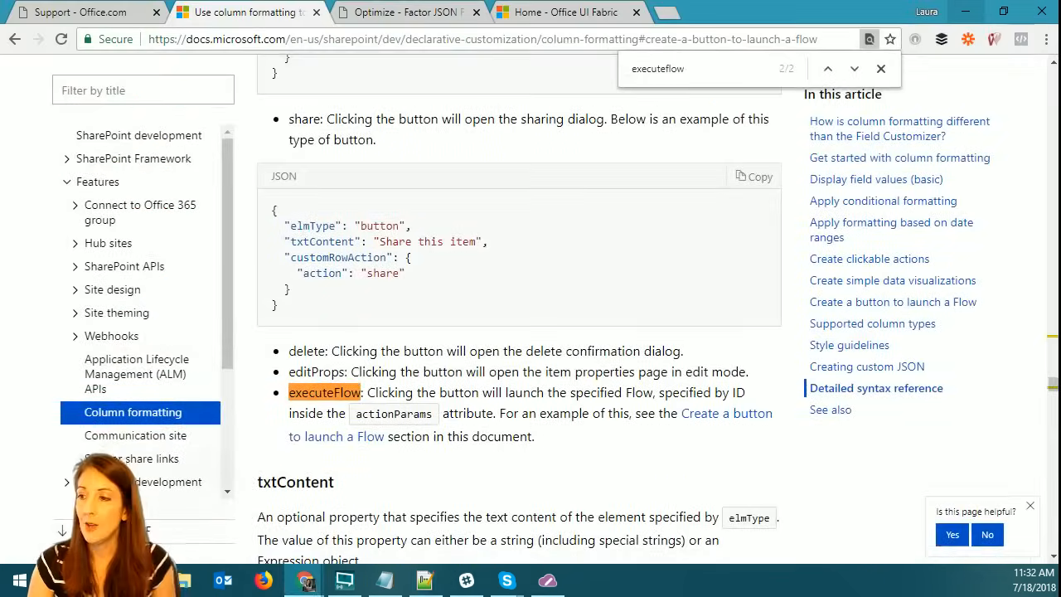
scroll(531, 367, up, 3)
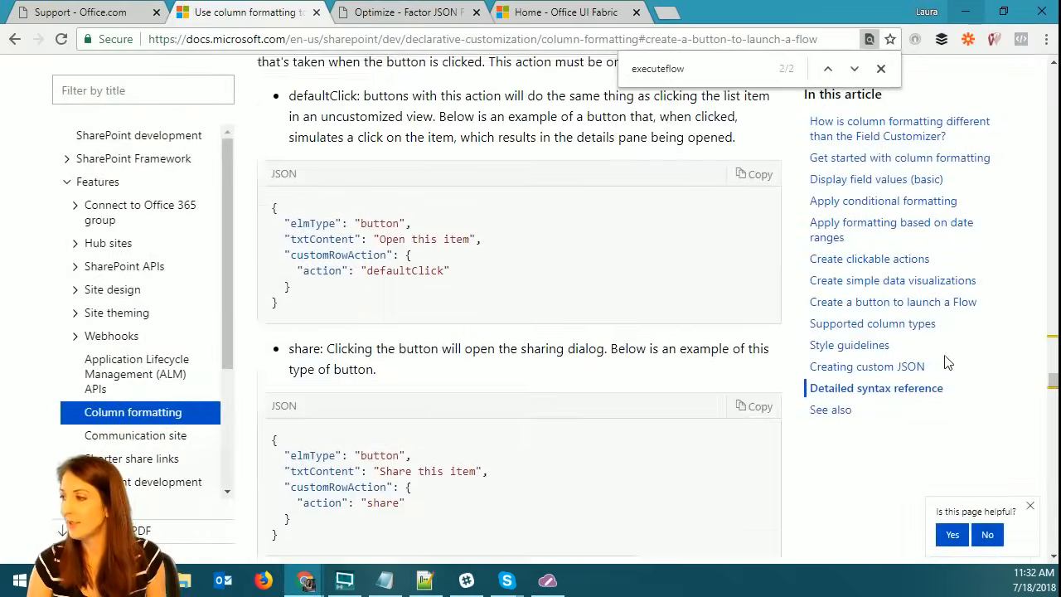
drag(1053, 385, 1052, 149)
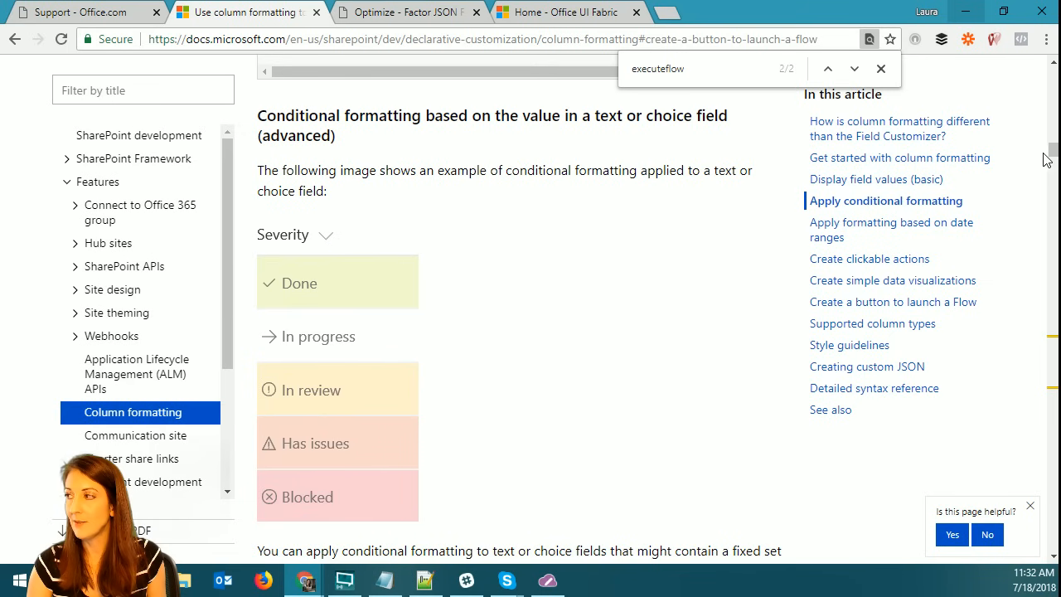
drag(1054, 152, 1055, 160)
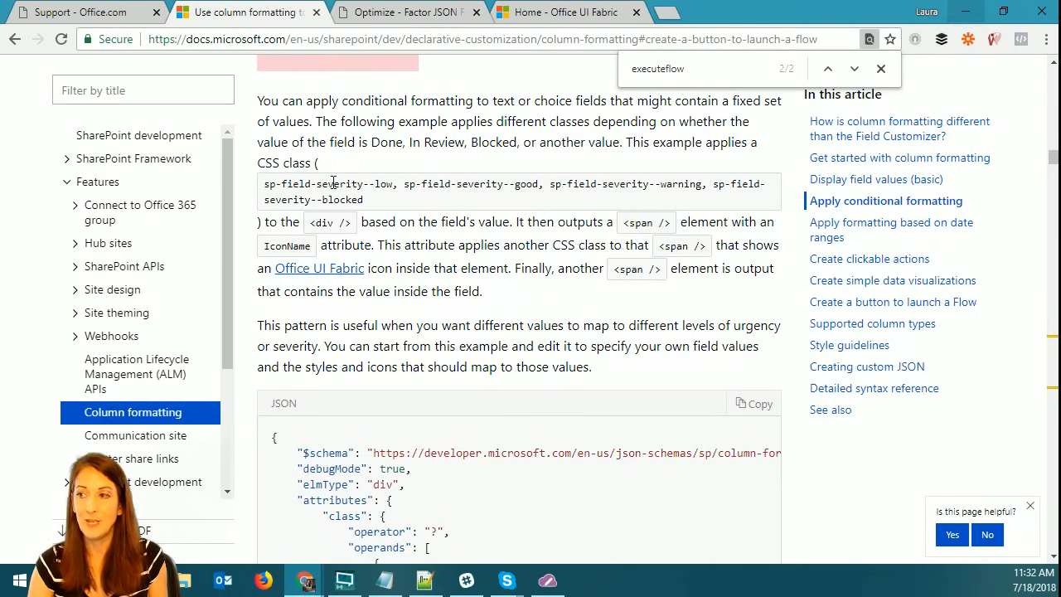
scroll(400, 189, up, 1)
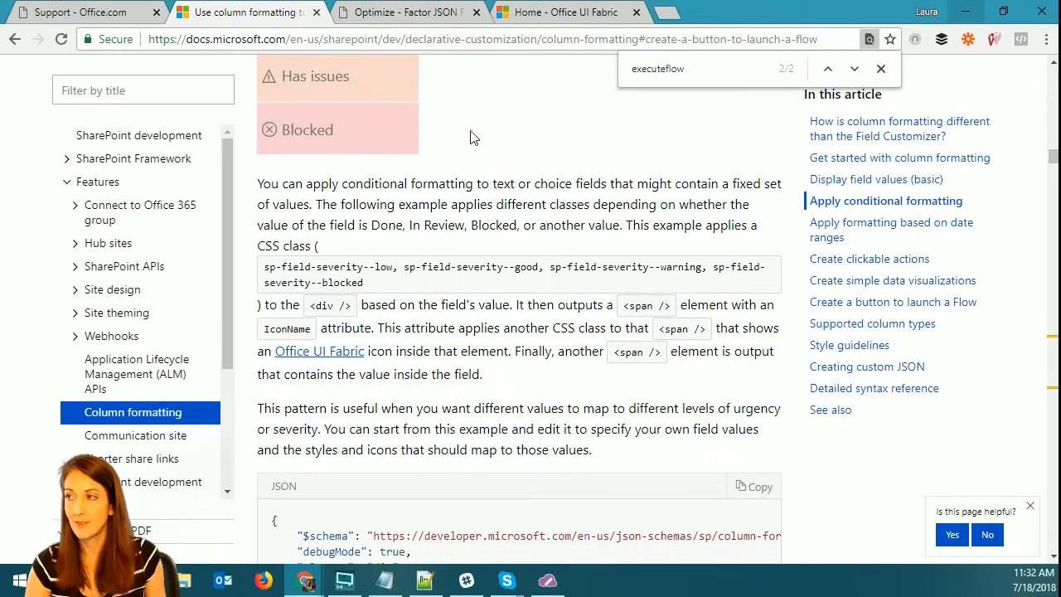
Switch to the Customers list and select the Surface Shiners R Us and Test at SEF rows to examine their Customer Status formatting.
key(alt+Tab)
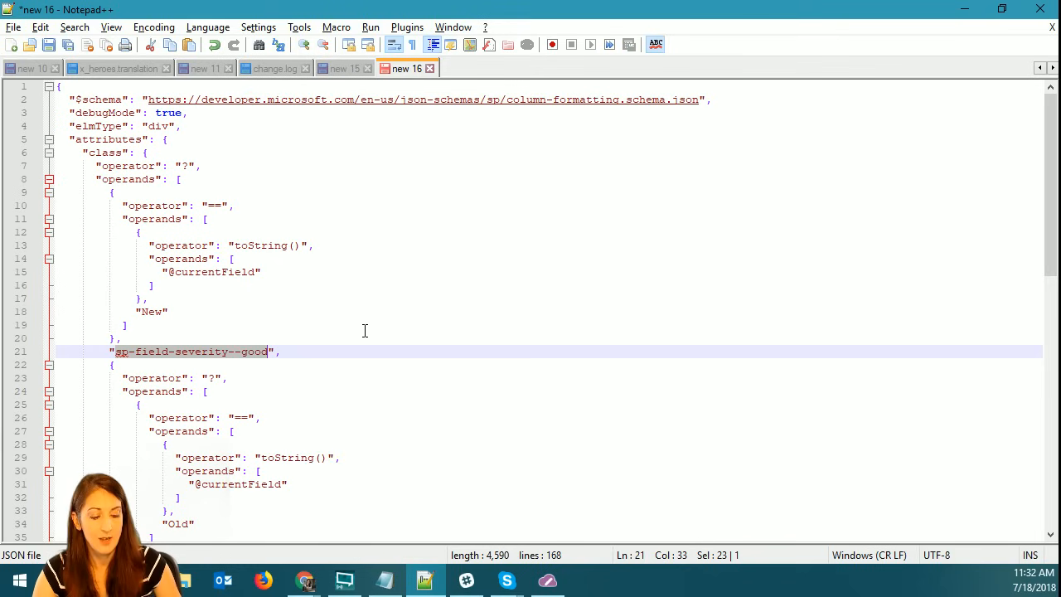
key(alt+Tab)
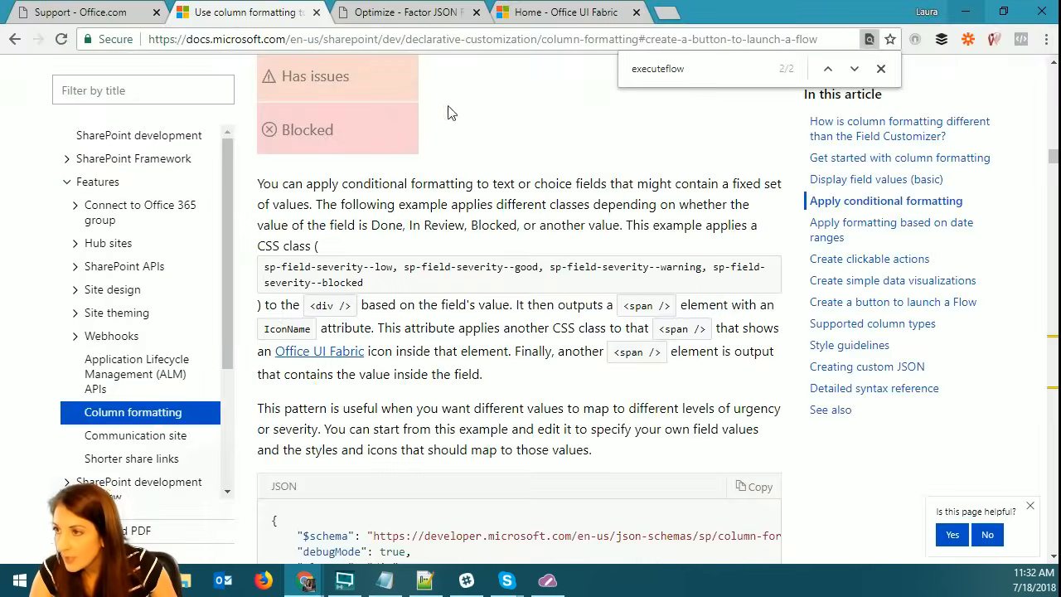
key(alt+Tab)
key(alt+Tab)
key(alt+Tab)
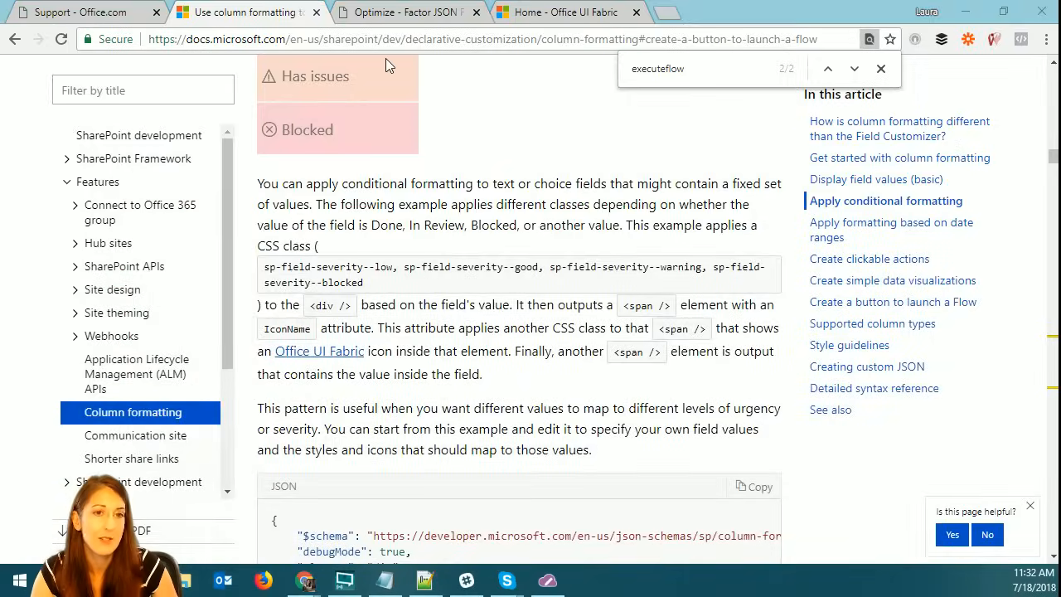
key(alt+Tab)
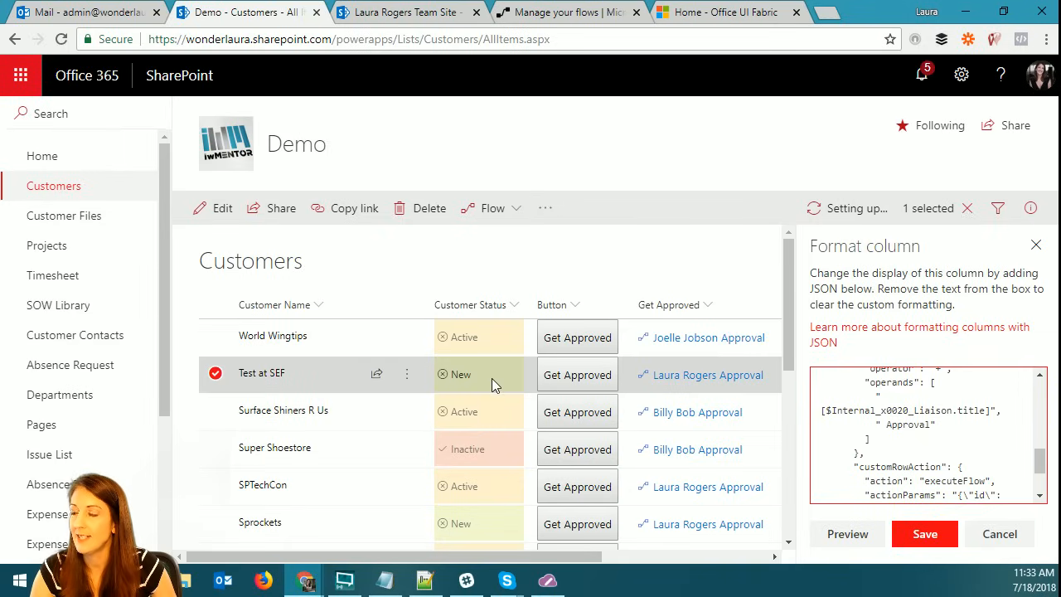
click(510, 418)
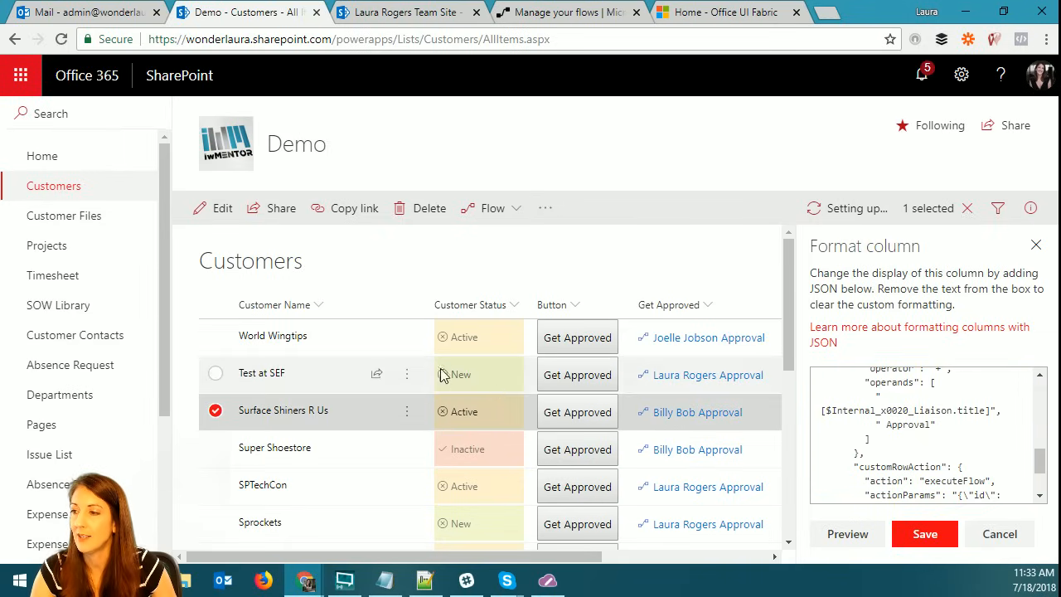
click(507, 388)
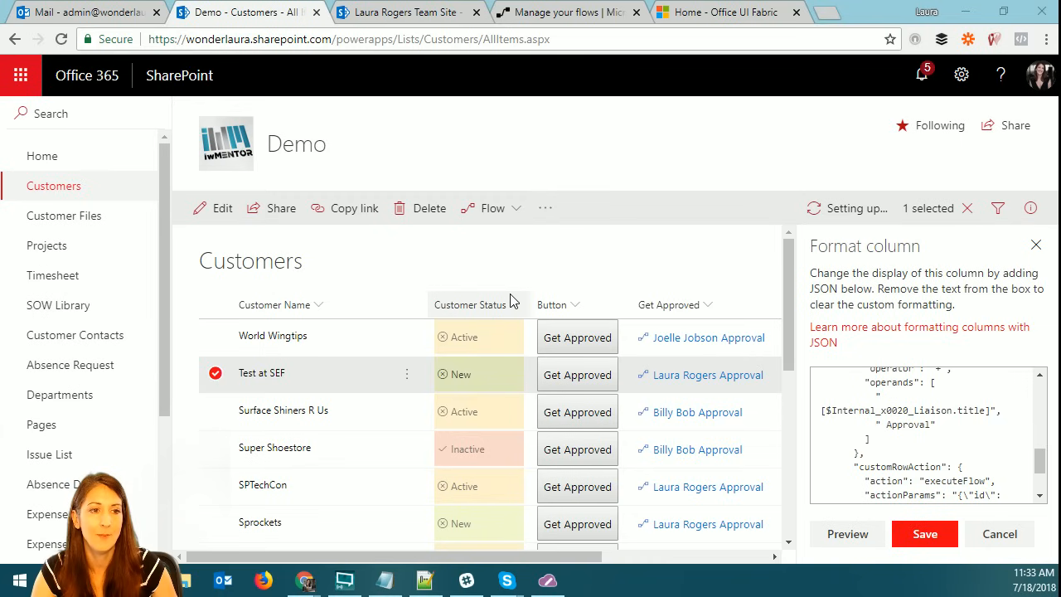
Return to the column formatting documentation and compare the Severity example's colours with the listed sp-field-severity classes.
key(alt+Tab)
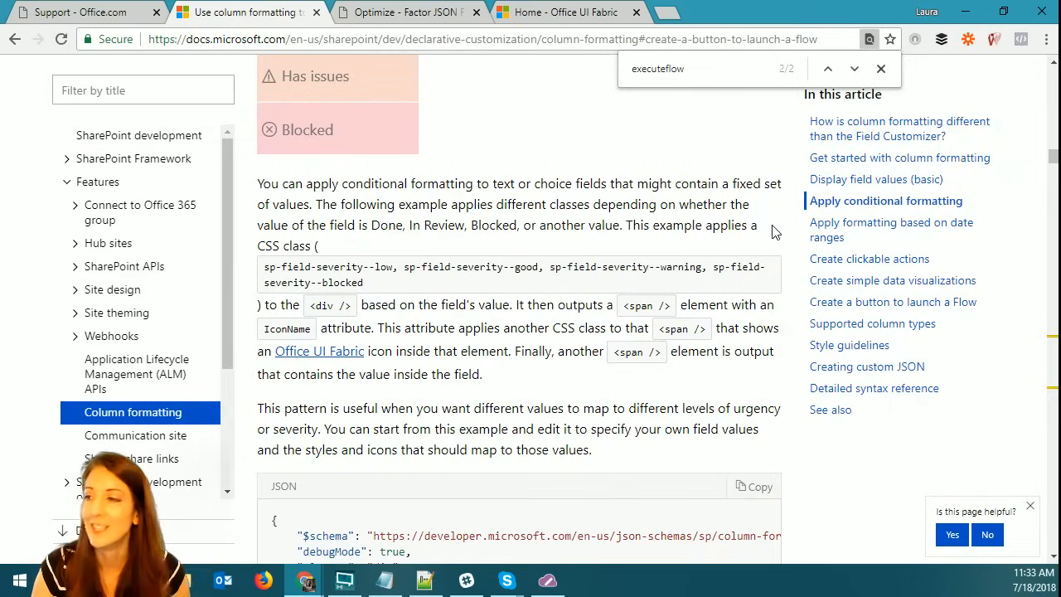
scroll(400, 251, up, 2)
scroll(306, 87, up, 1)
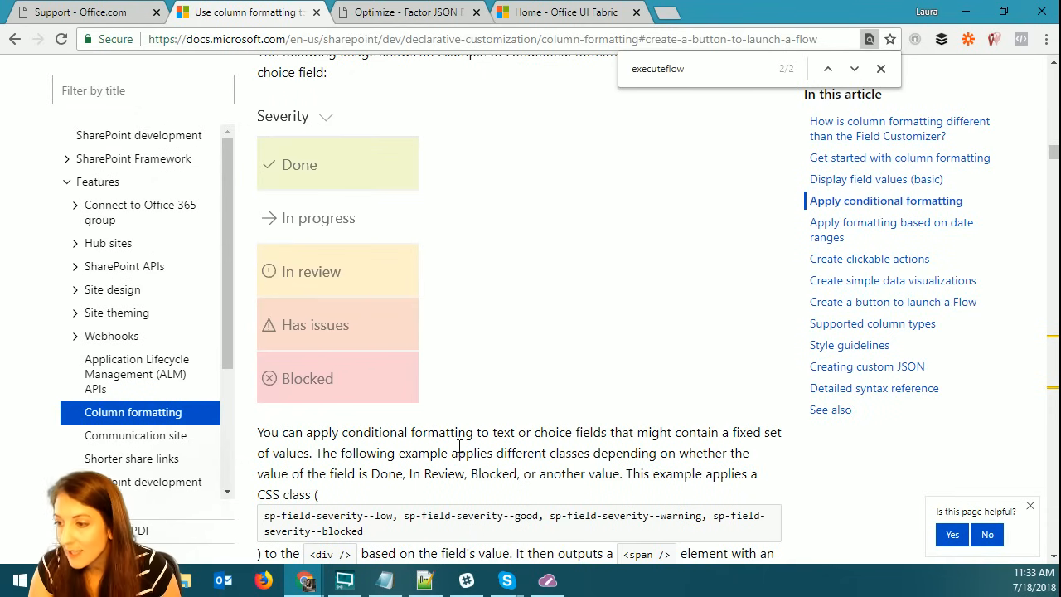
scroll(481, 447, down, 2)
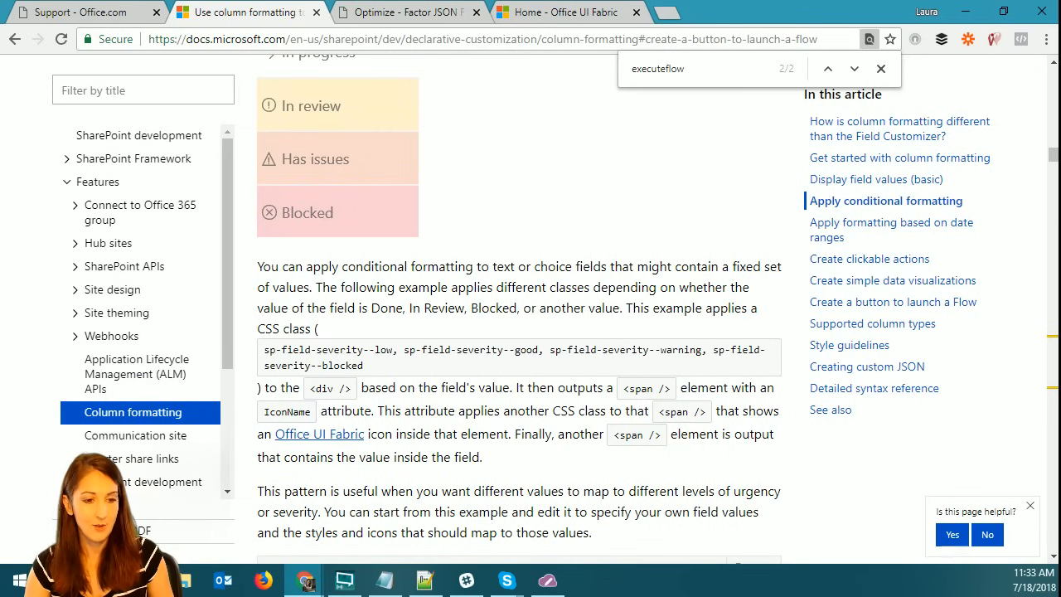
Return to Notepad++ and highlight the second ? operator and its == operator to examine the nested "Old" condition.
key(alt+Tab)
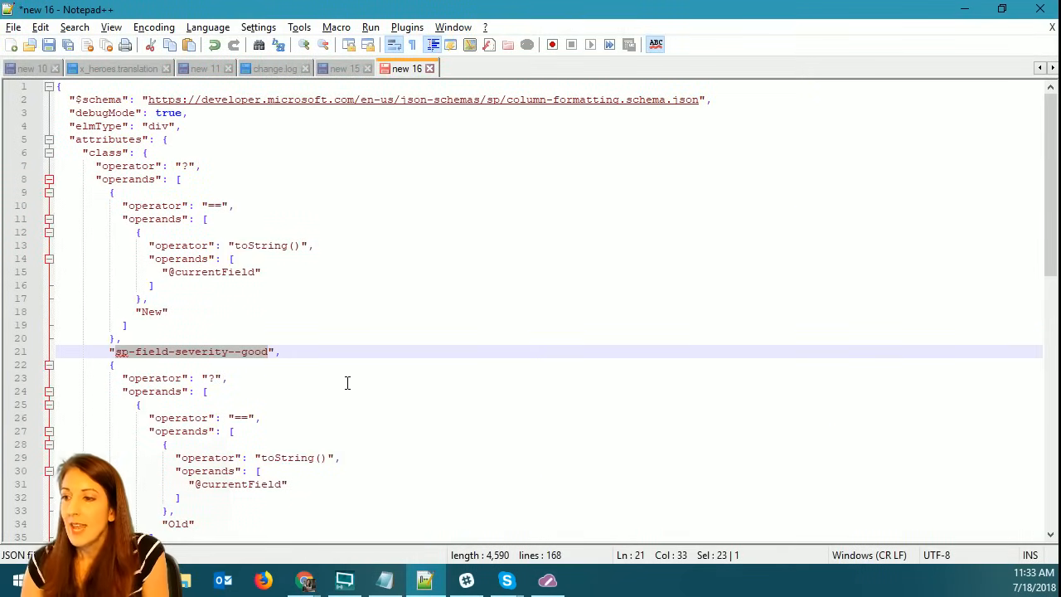
scroll(349, 378, down, 1)
scroll(217, 373, down, 1)
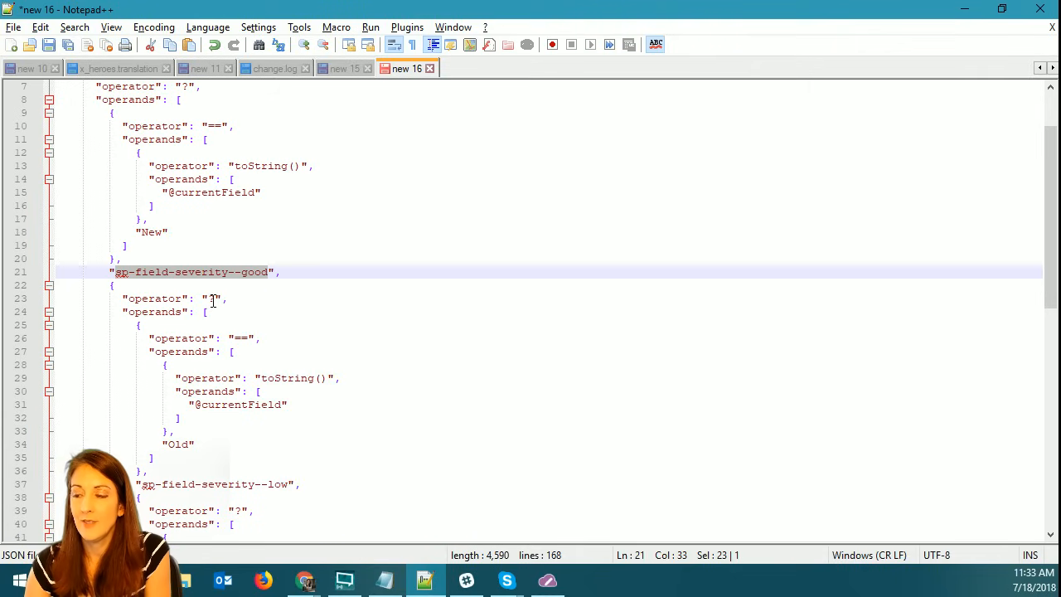
drag(211, 300, 215, 299)
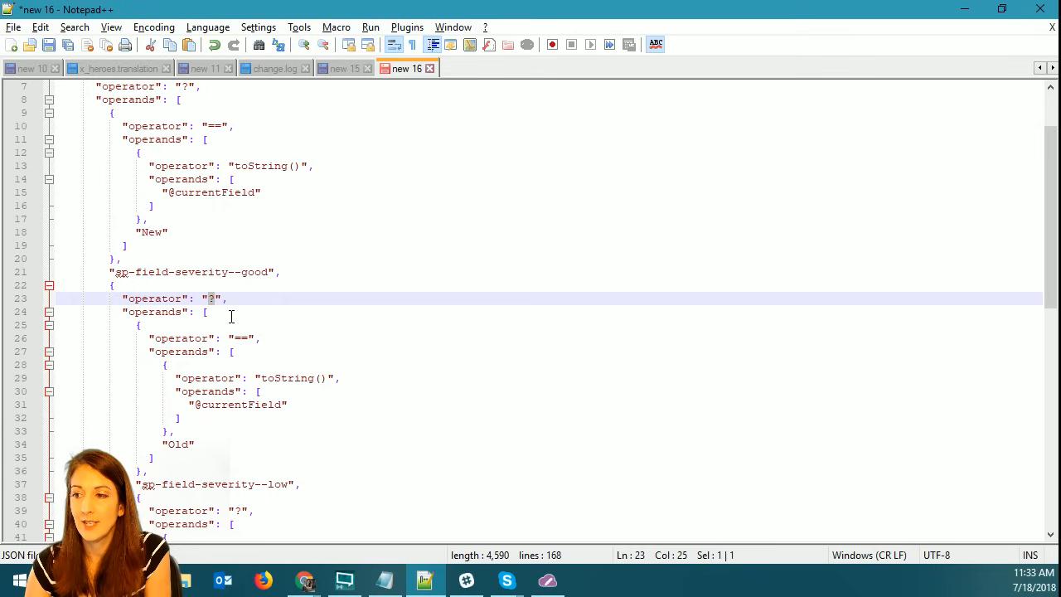
click(278, 405)
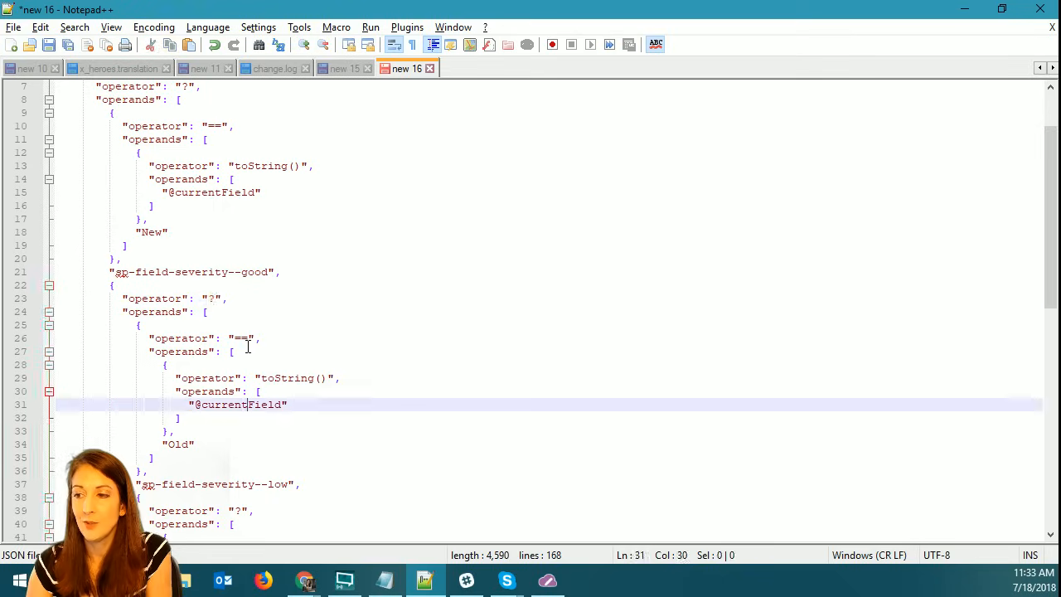
drag(154, 339, 262, 340)
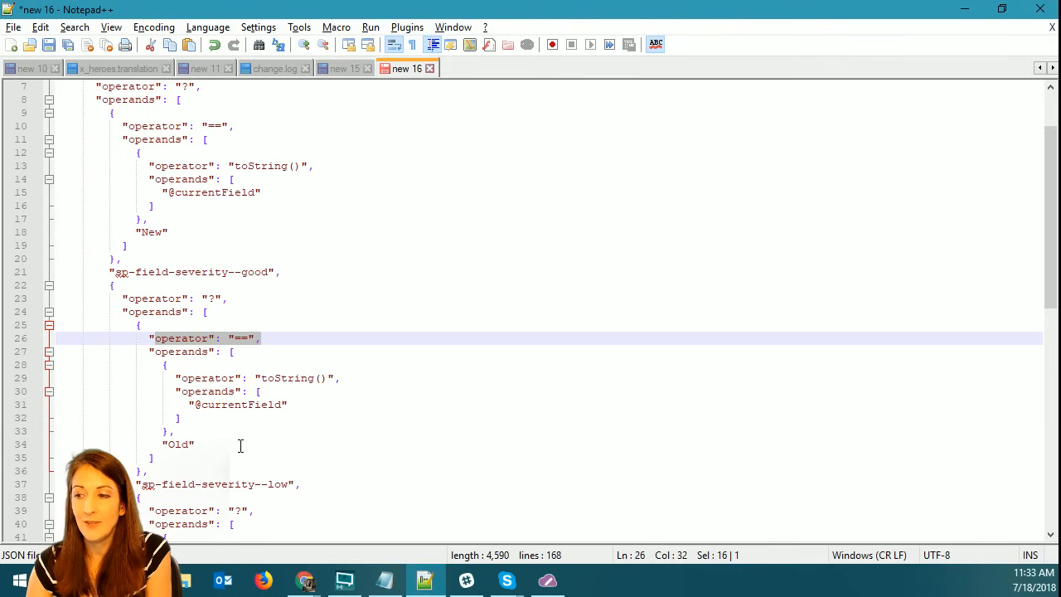
scroll(239, 446, down, 1)
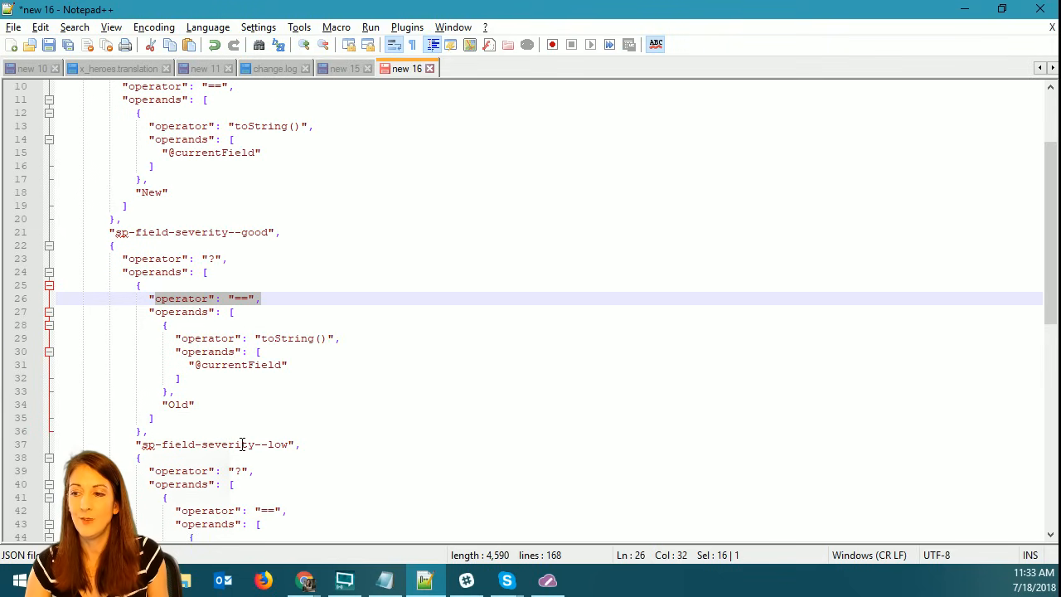
key(alt+Tab)
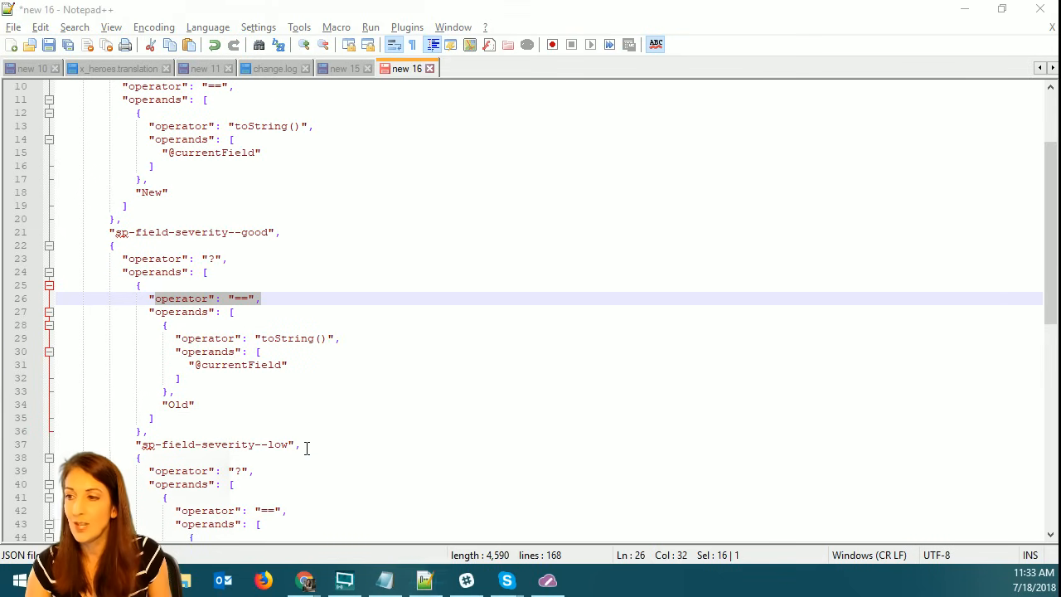
Switch to the SharePoint Customers list and set the Customer Status of World Wingtips to Old in quick edit.
key(alt+Tab)
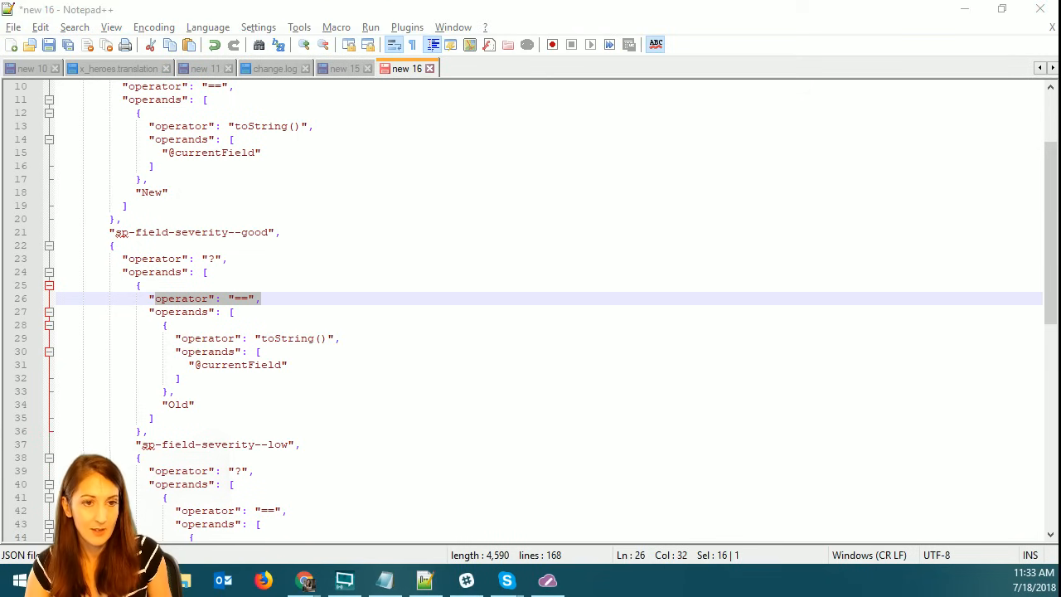
key(alt+Tab)
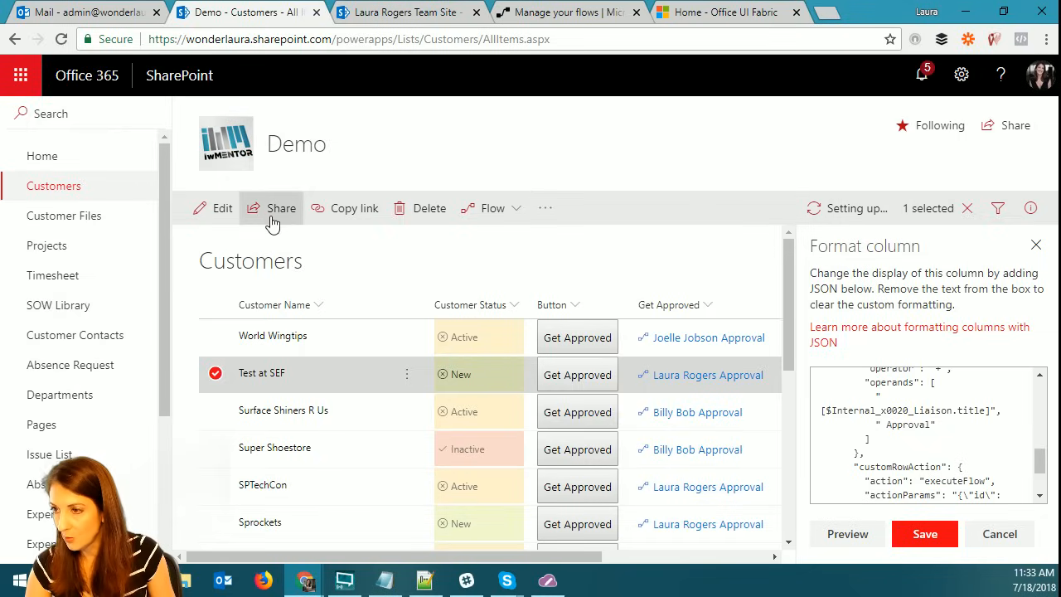
click(215, 373)
click(291, 208)
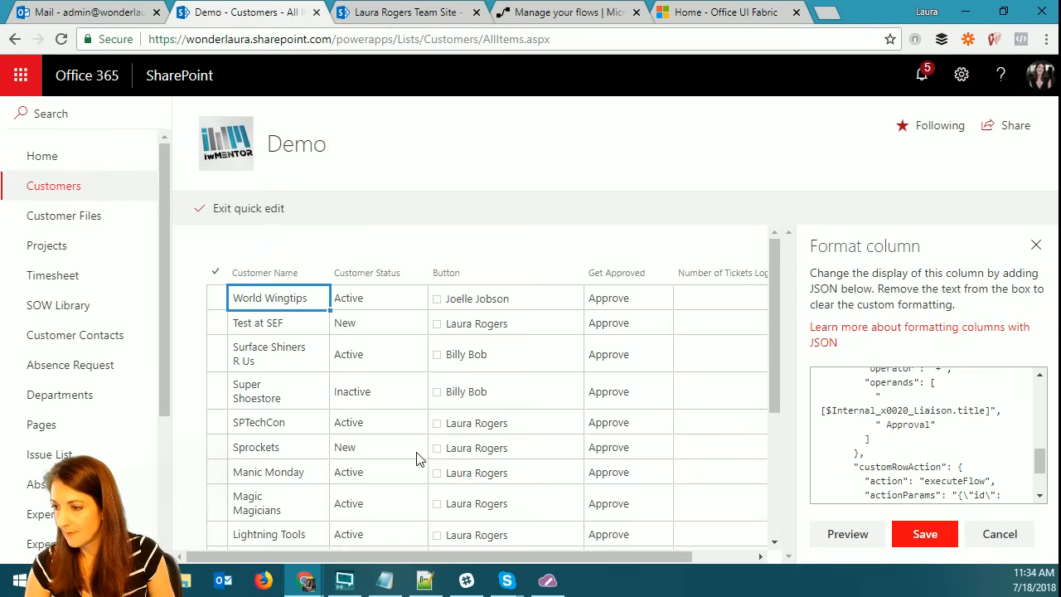
scroll(367, 475, down, 2)
scroll(392, 375, up, 2)
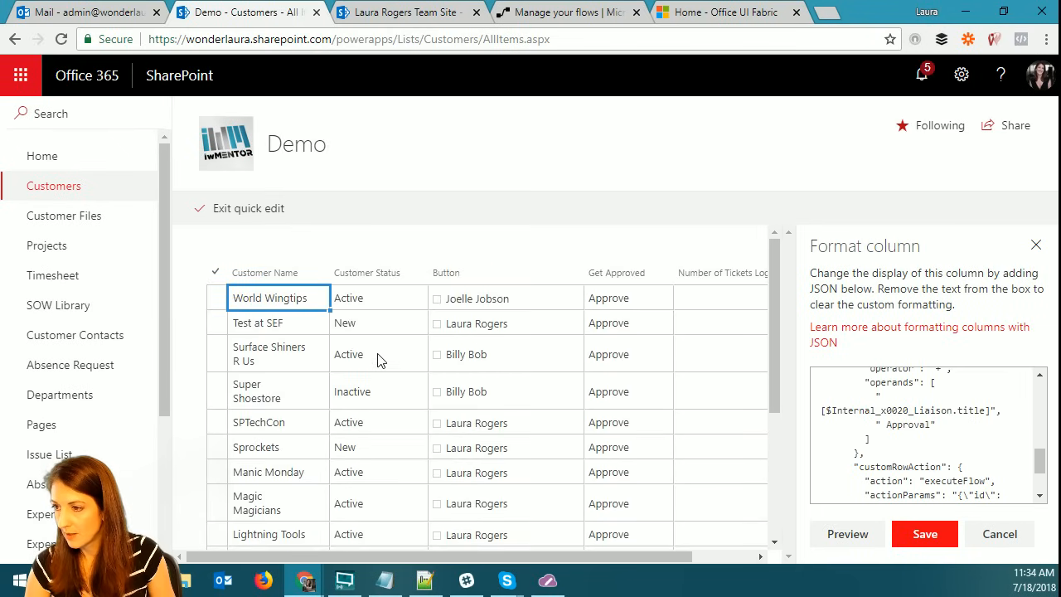
click(379, 299)
text(Old)
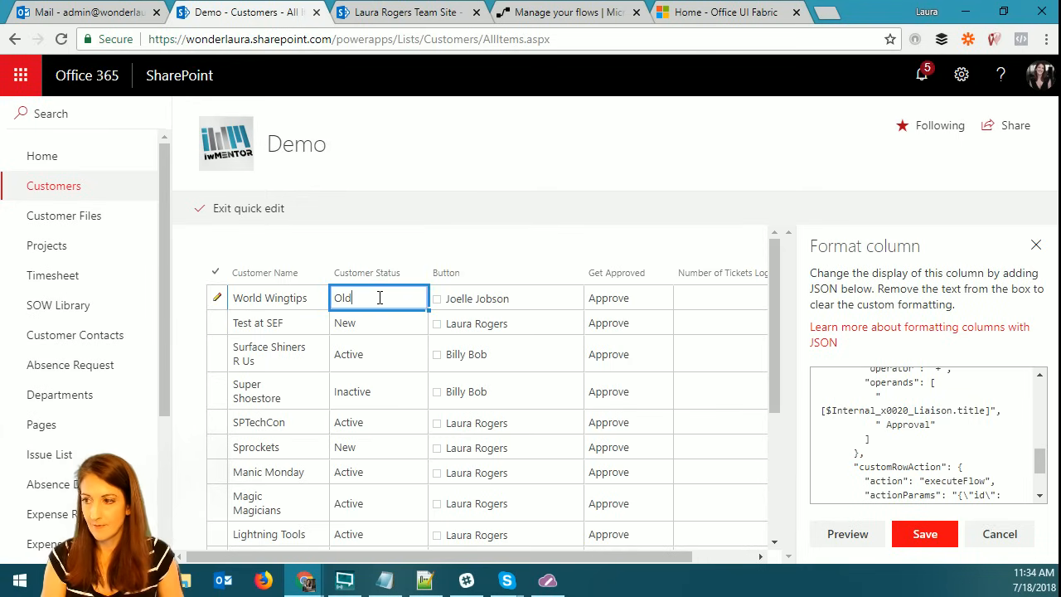
key(Return)
click(232, 208)
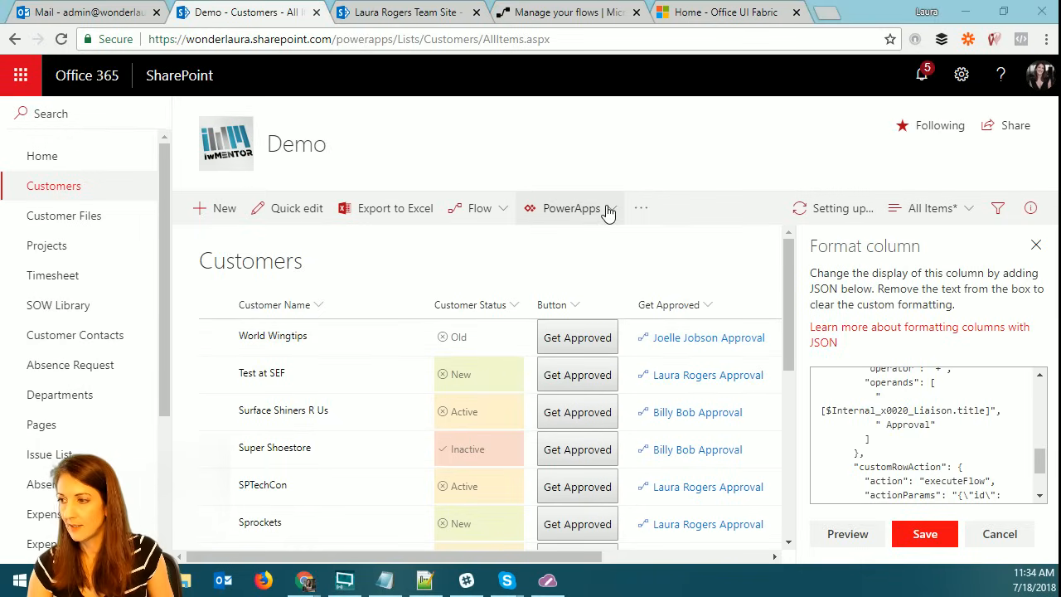
Switch to Notepad++ and examine the nested status conditions for Old, Active and Blocked, including the severeWarning and blocked severity classes.
key(alt+Tab)
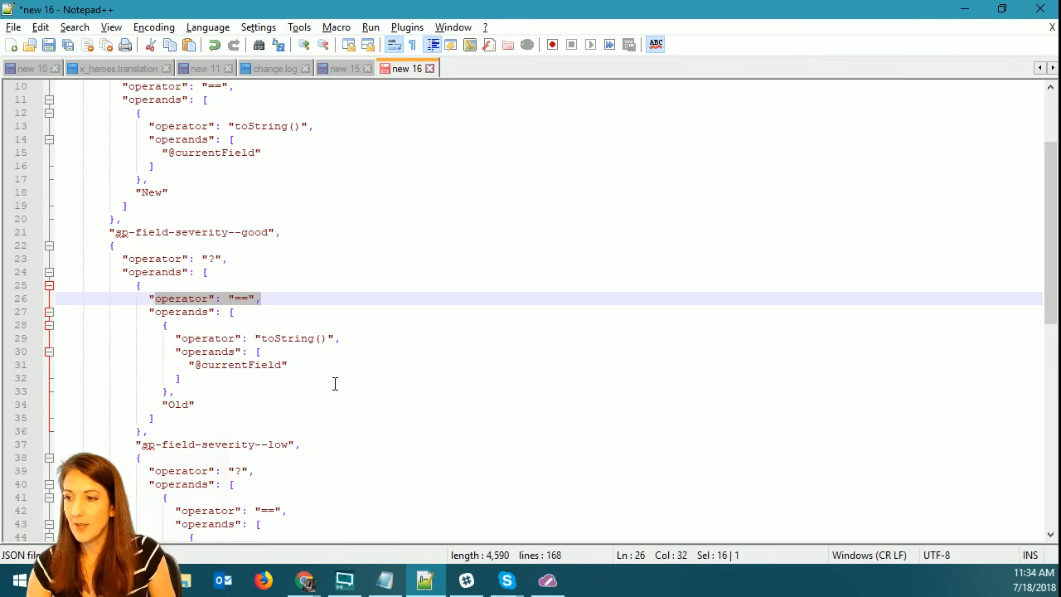
scroll(293, 409, down, 4)
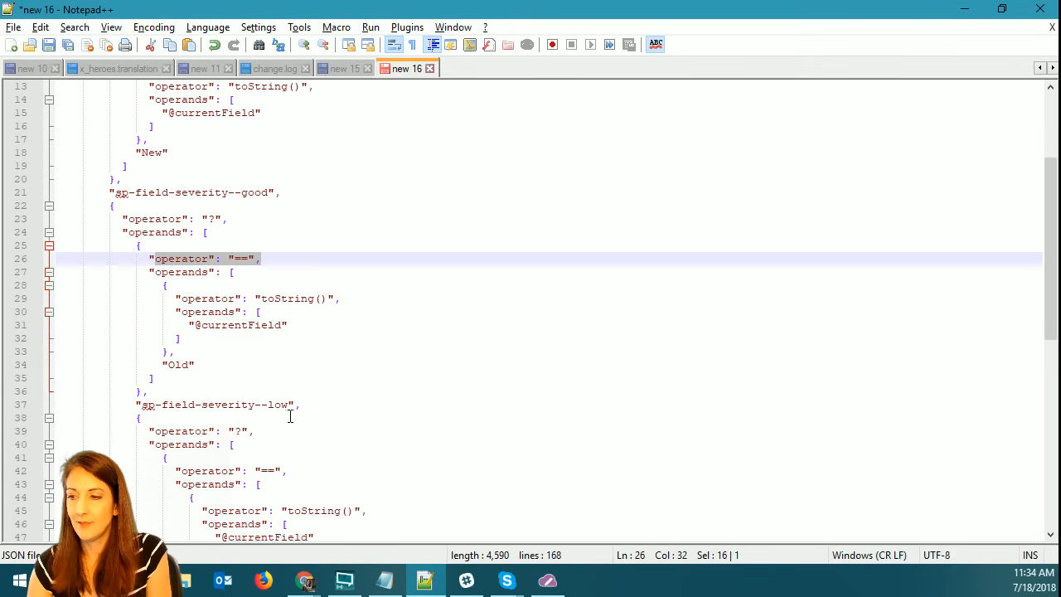
scroll(292, 386, down, 1)
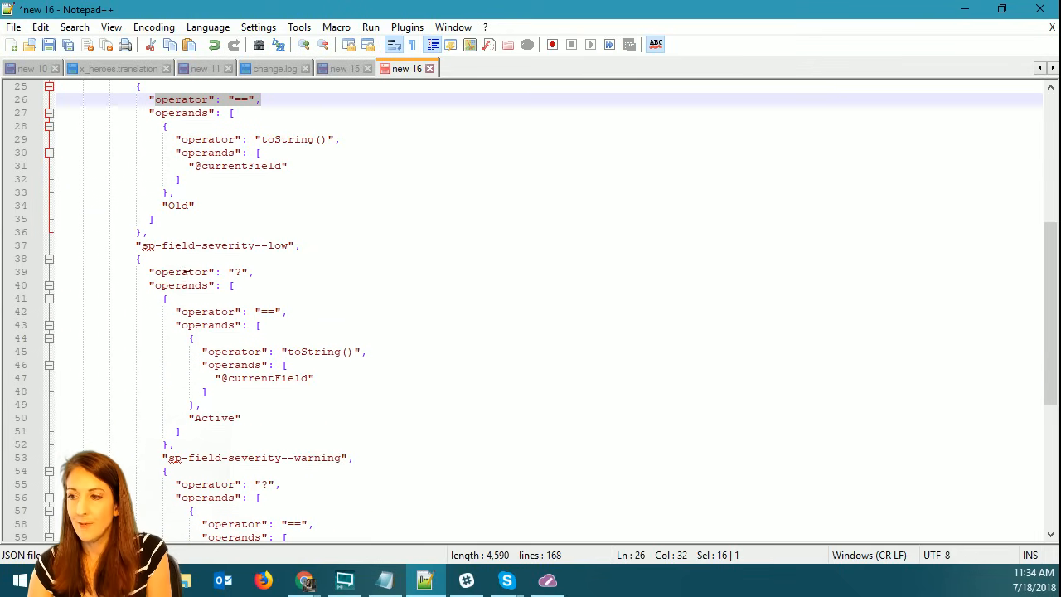
drag(150, 273, 254, 274)
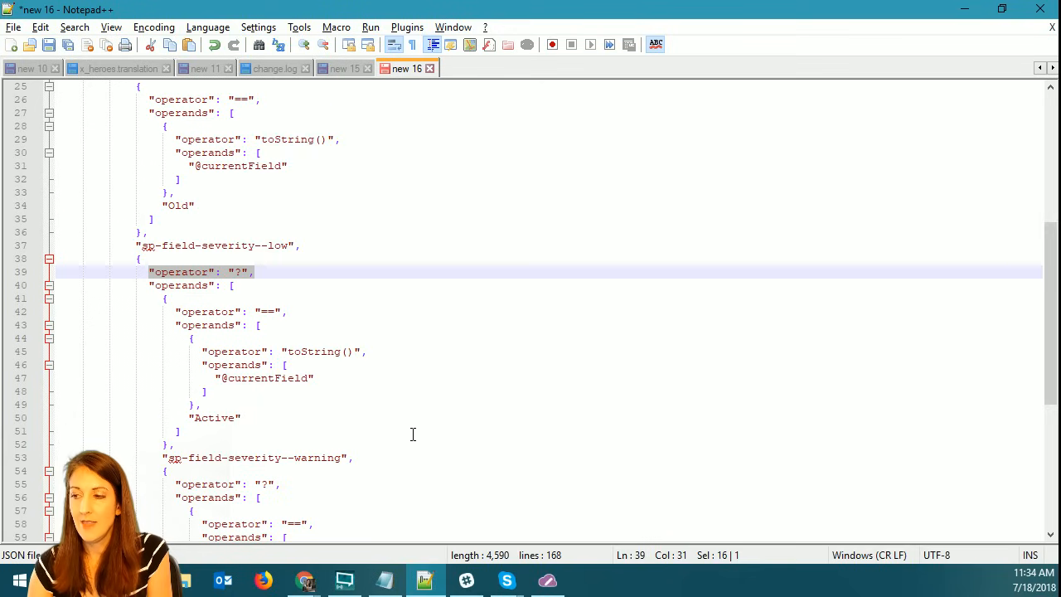
scroll(412, 435, down, 3)
scroll(331, 477, down, 2)
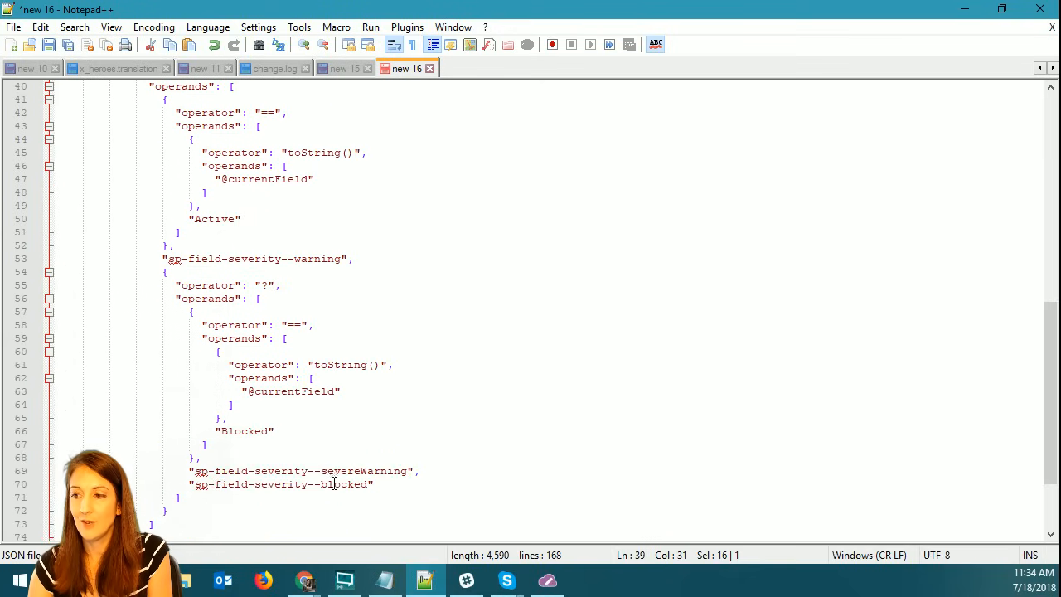
scroll(381, 431, down, 3)
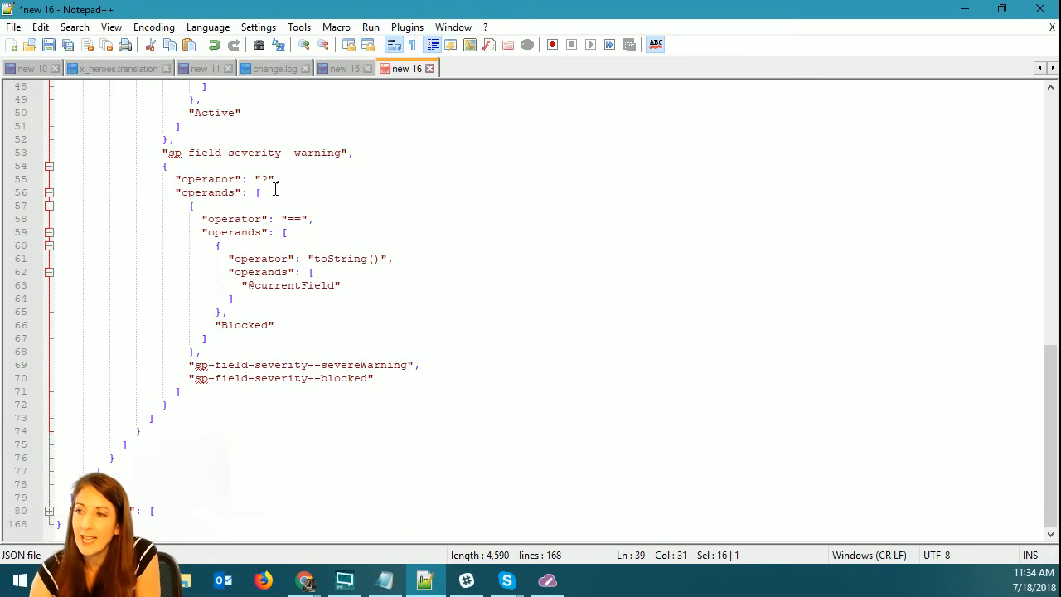
drag(195, 364, 408, 365)
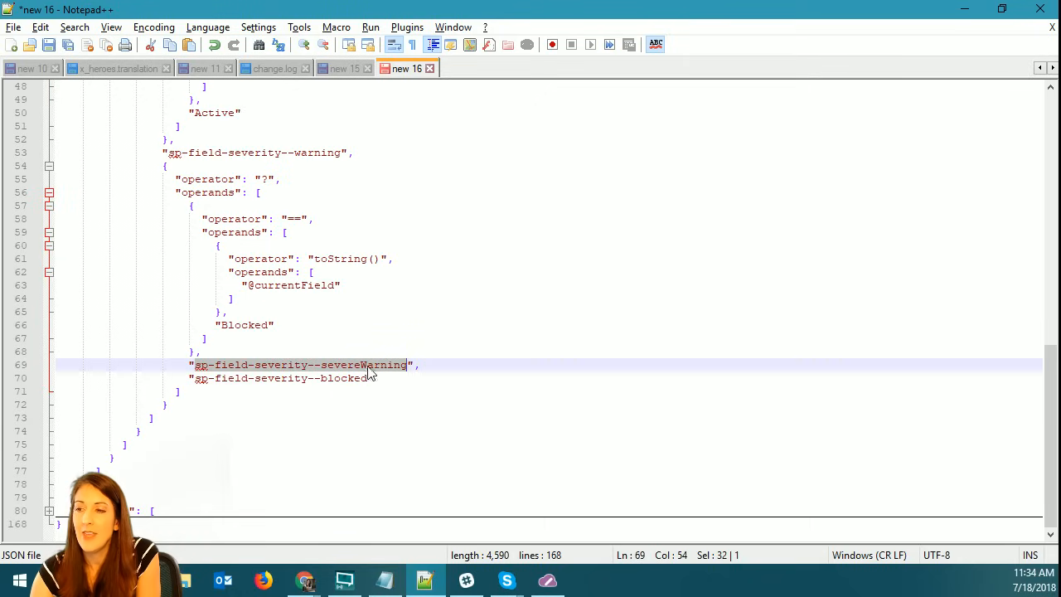
click(275, 378)
drag(196, 382, 368, 384)
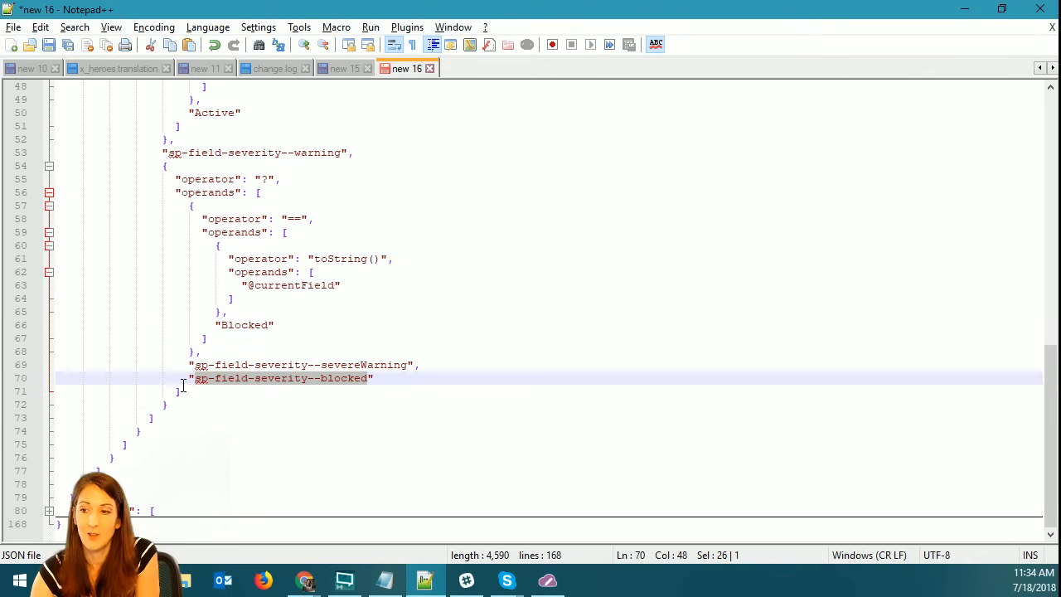
scroll(247, 381, up, 5)
scroll(248, 379, up, 10)
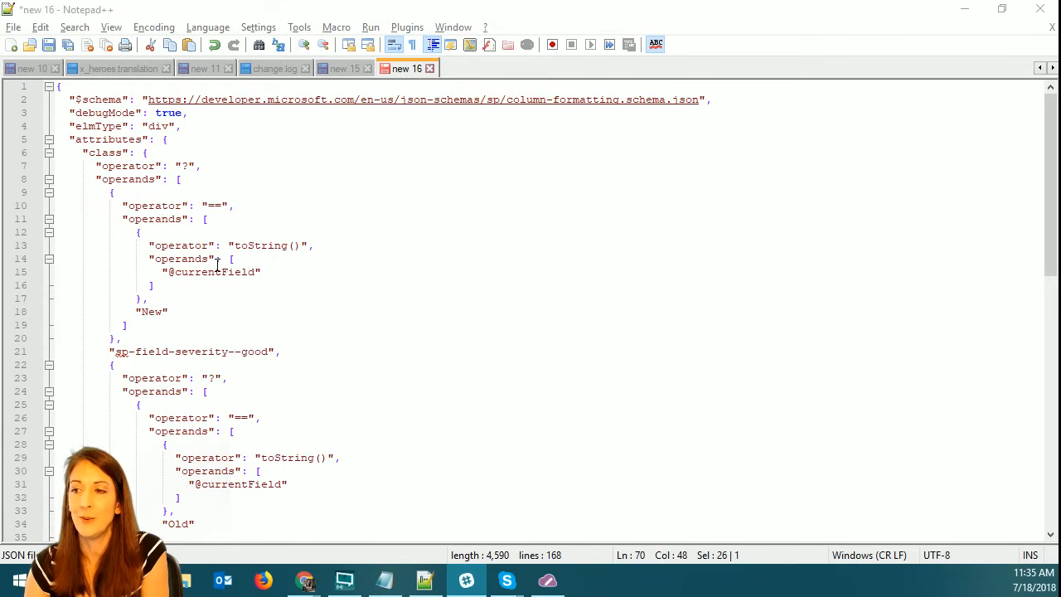
Switch to the team site's policies library in the browser and open the JSON formatting of the Button column.
click(961, 15)
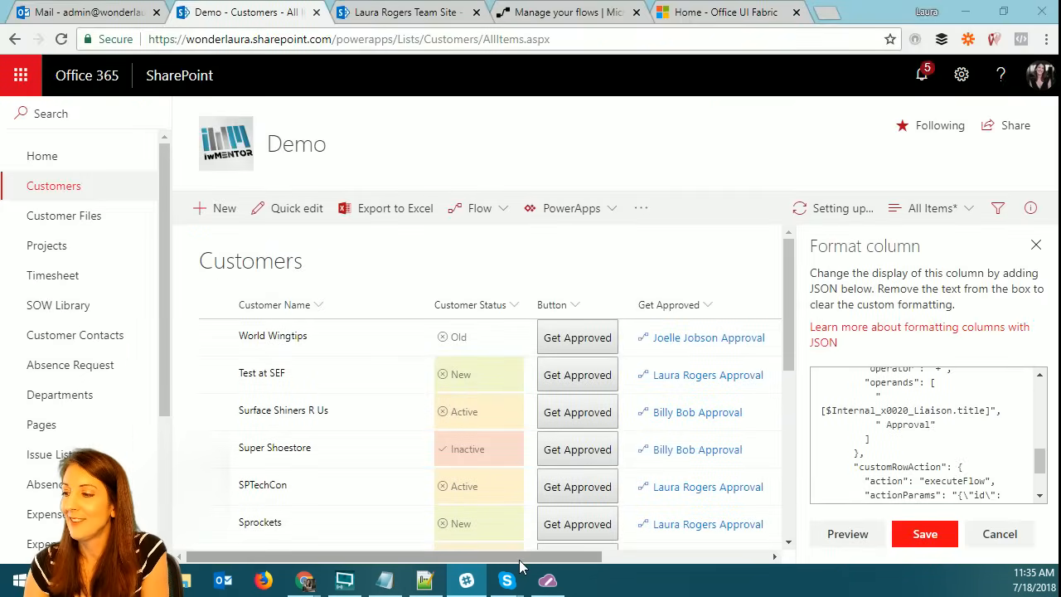
mouse_move(522, 564)
mouse_down()
mouse_move(694, 561)
mouse_move(513, 574)
mouse_up()
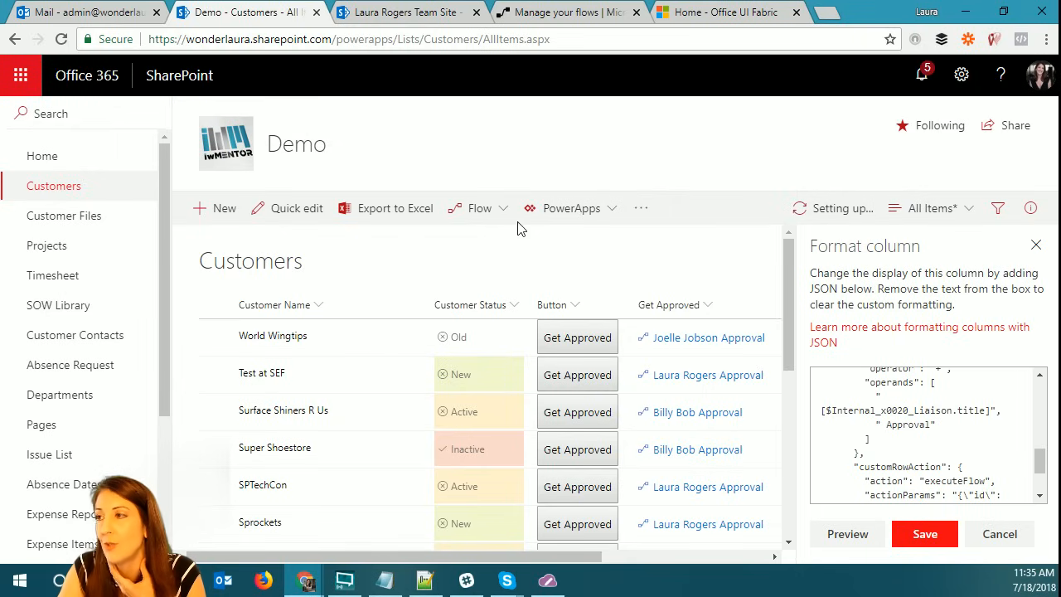
click(439, 11)
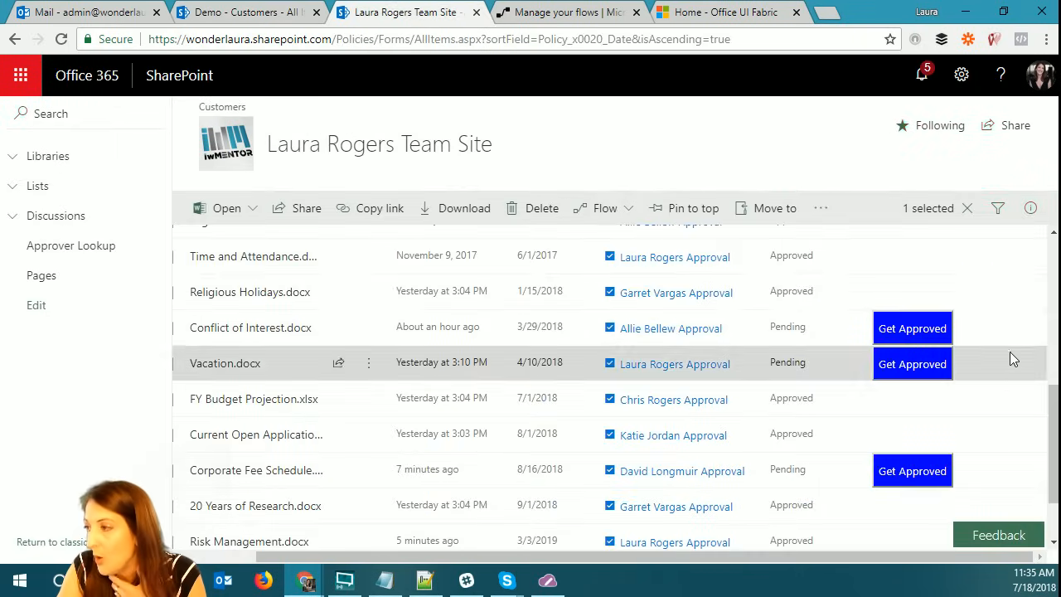
scroll(954, 262, up, 5)
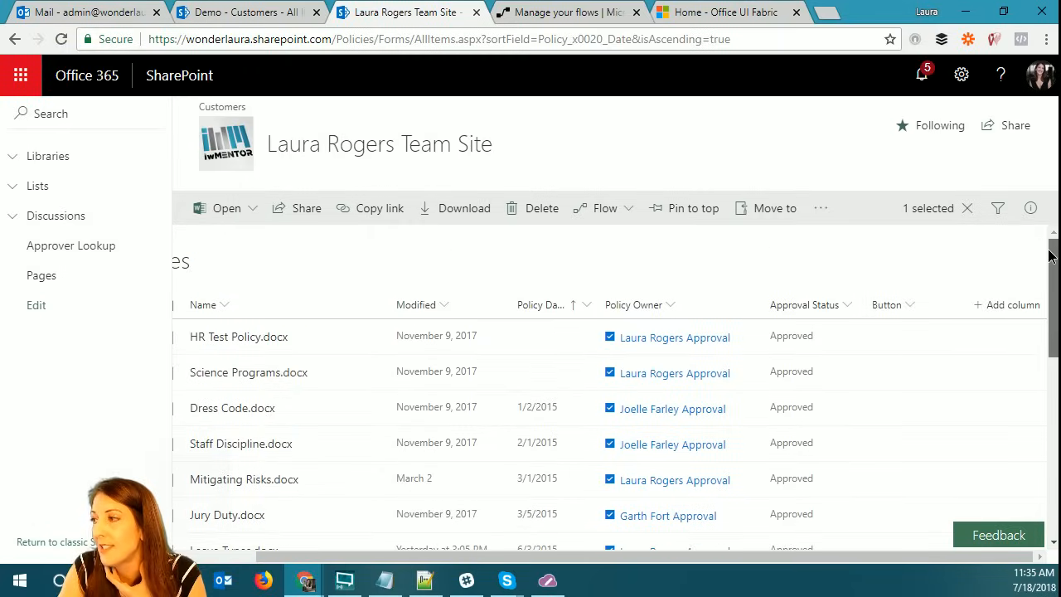
click(912, 309)
mouse_move(935, 466)
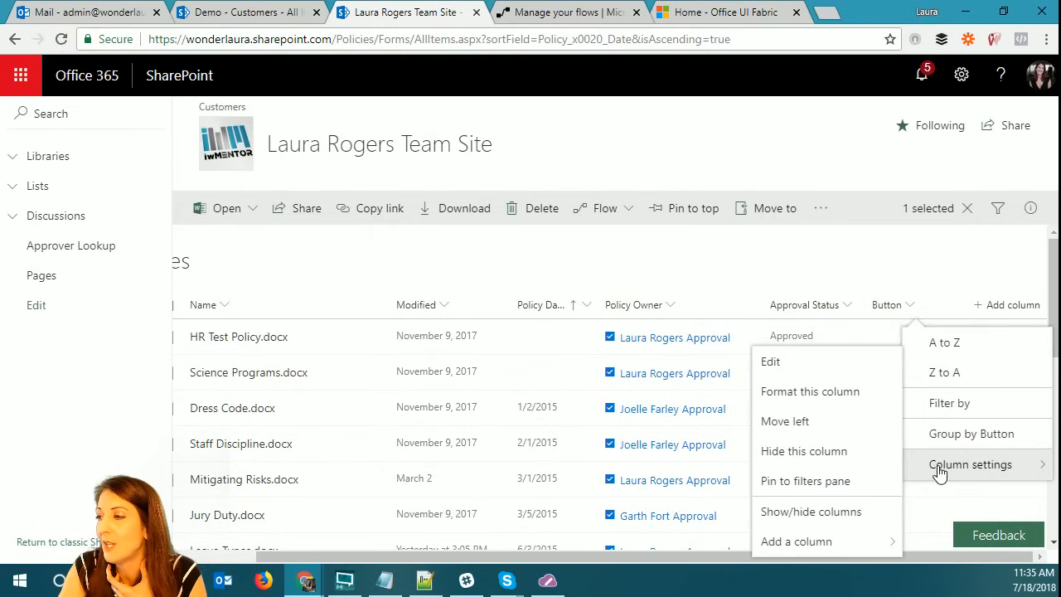
click(850, 393)
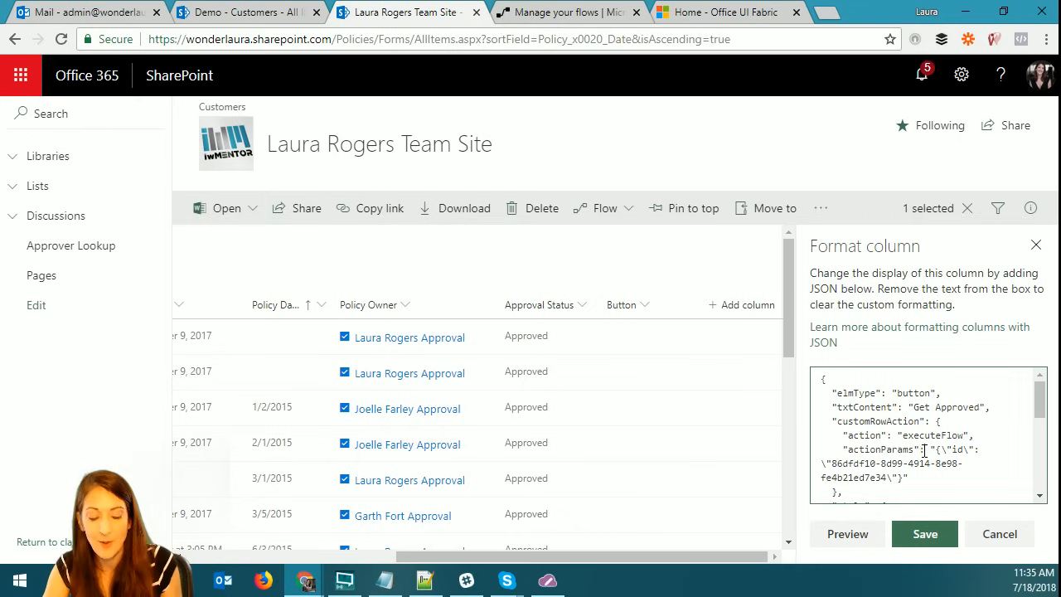
Replace the contents of the new 16 document in Notepad++ with the Button column's formatting JSON.
key(alt+Tab)
click(434, 457)
key(ctrl+a)
text({   "elmType": "button",   "txtContent": "Get Approved",   "customRowAction": {     "action": "executeFlow",     "actionParams": "{\"id\": \"86dfdf10-8d99-4914-8e98-fe4b21ed7e34\"}"   },   "style": {     "background-color": "blue",     "color": "white",     "visibility": {       "operator": "?",       "operands": [         {           "operator": "==",           "operands": [             "[$_ModerationStatus]",             "Pending"           ]         },         "",         "hidden"       ]     }   } })
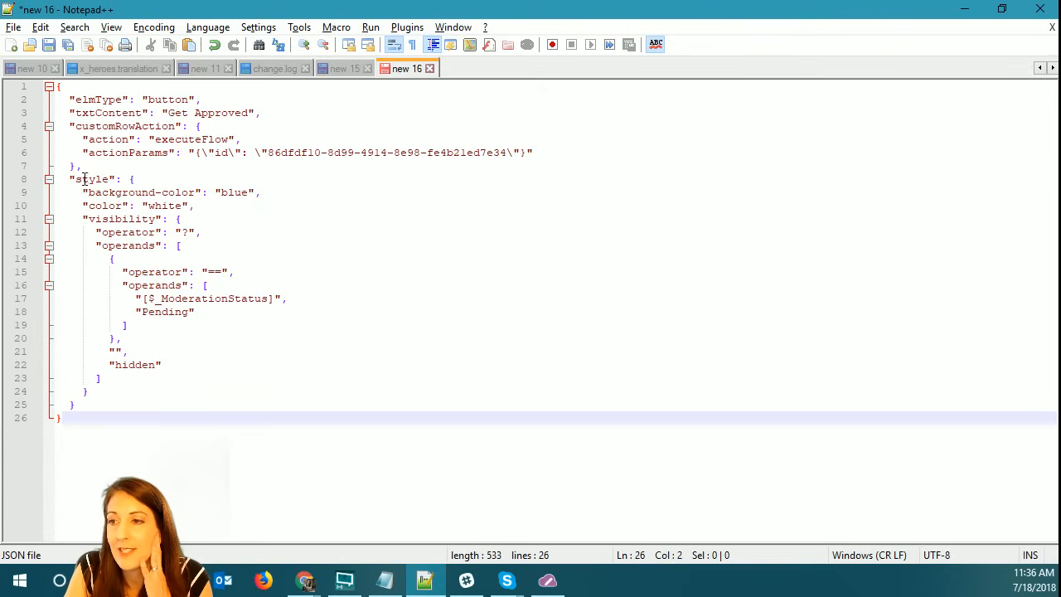
Examine the style colors and the visibility condition that compares ModerationStatus with Pending, including its empty and hidden results.
drag(72, 179, 194, 206)
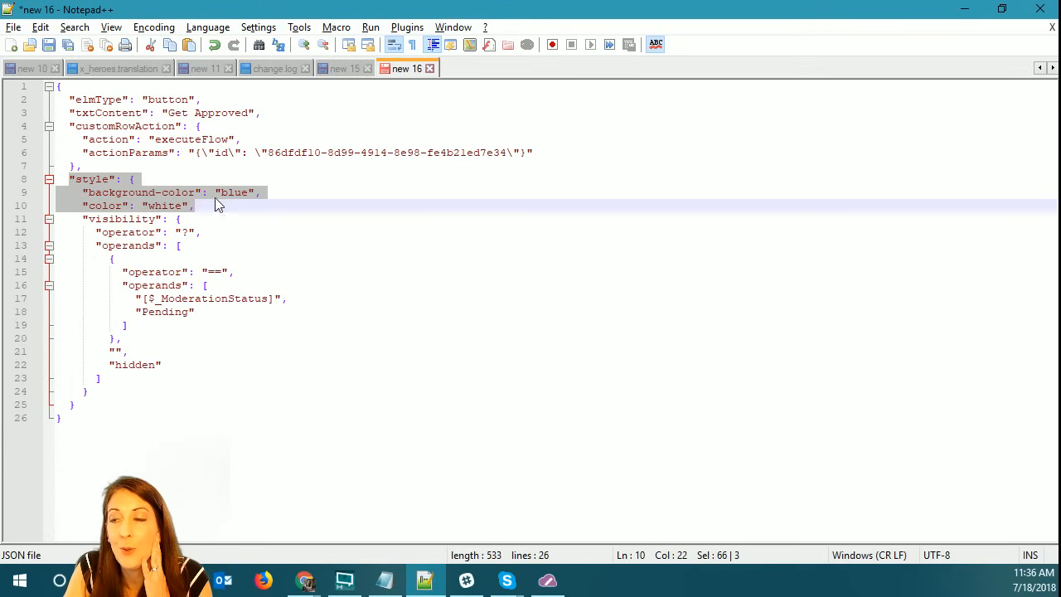
click(182, 232)
key(shift+Right)
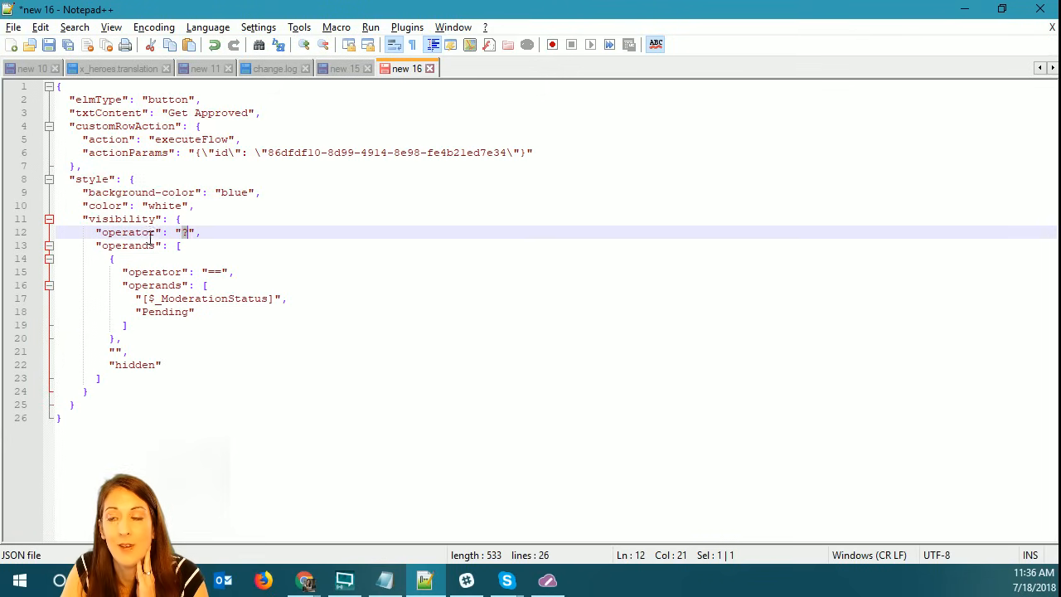
click(96, 219)
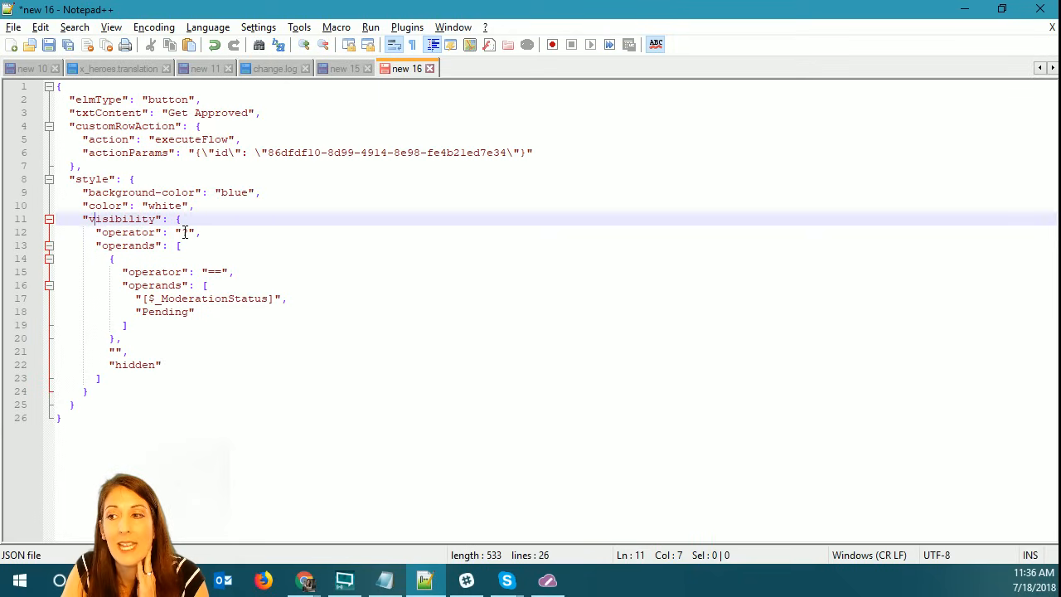
drag(181, 232, 188, 232)
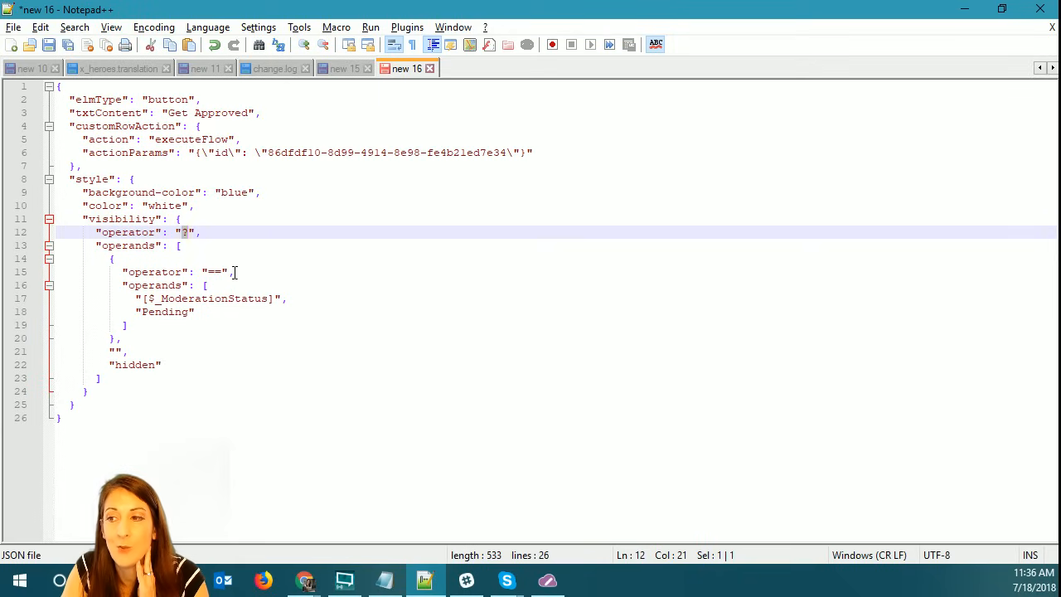
click(115, 352)
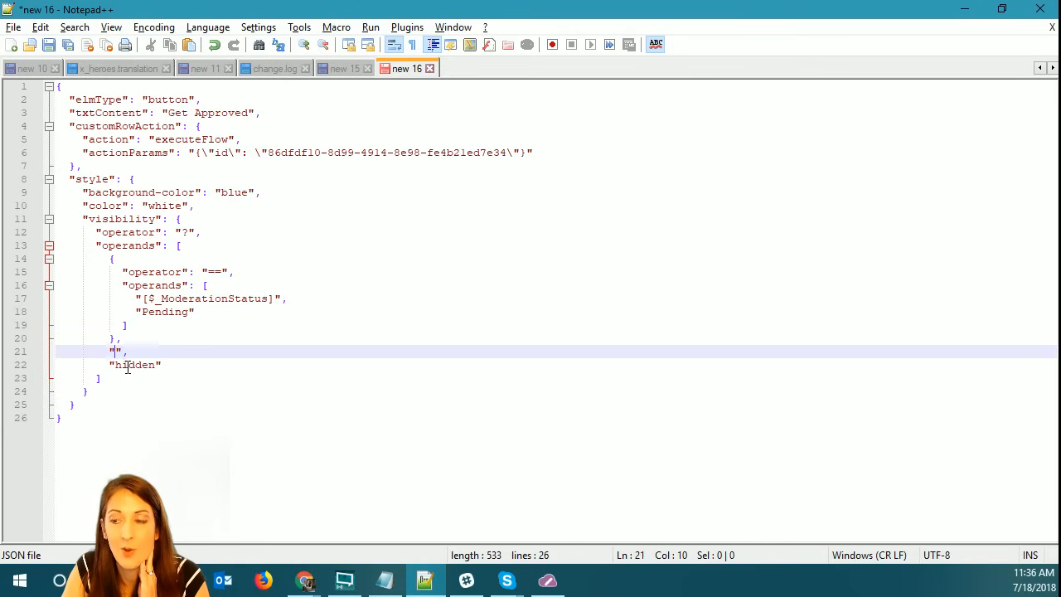
click(126, 358)
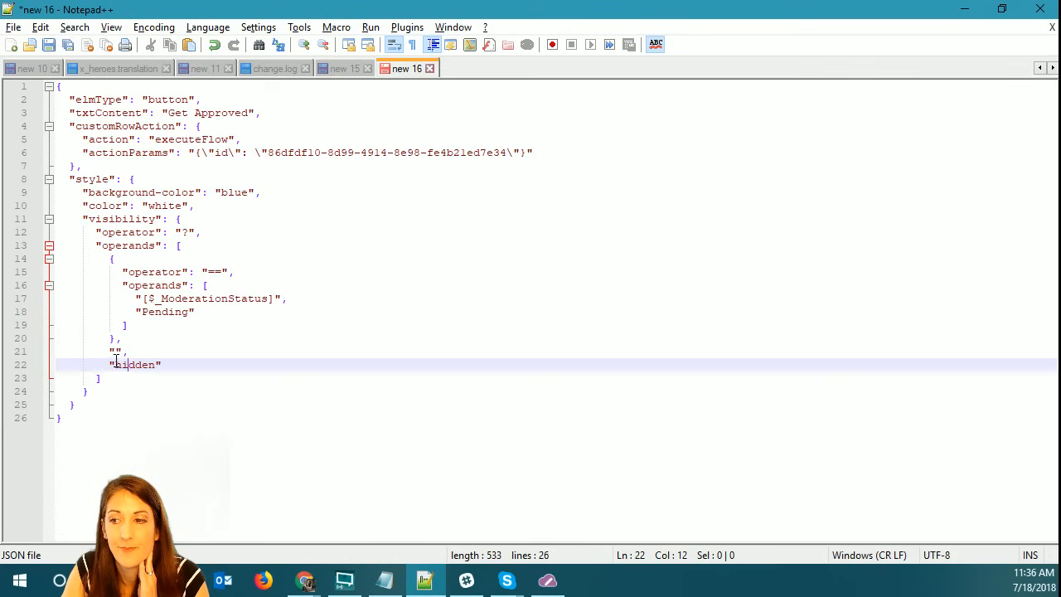
click(115, 352)
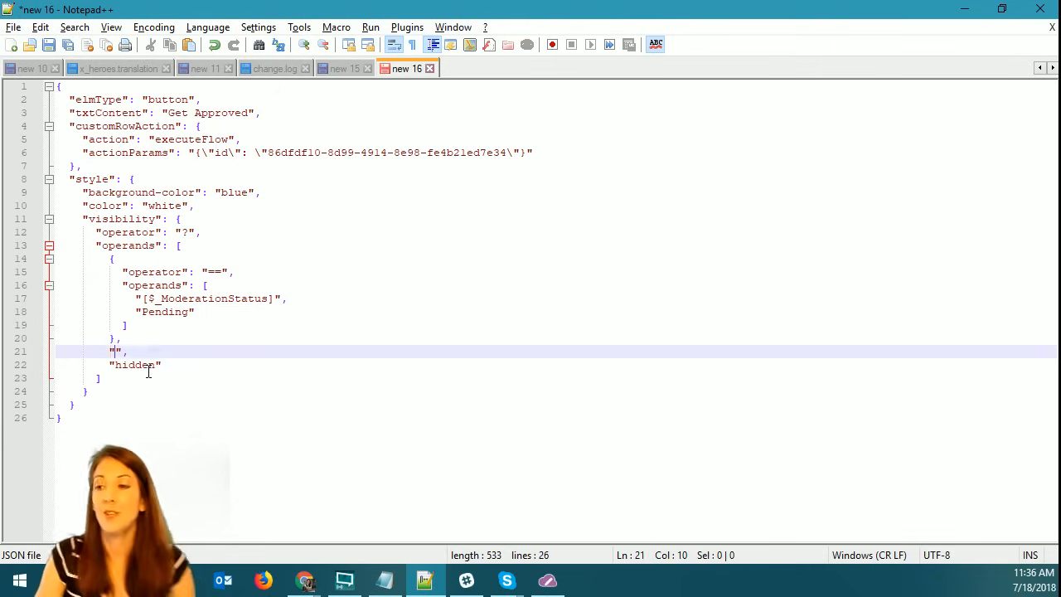
click(149, 366)
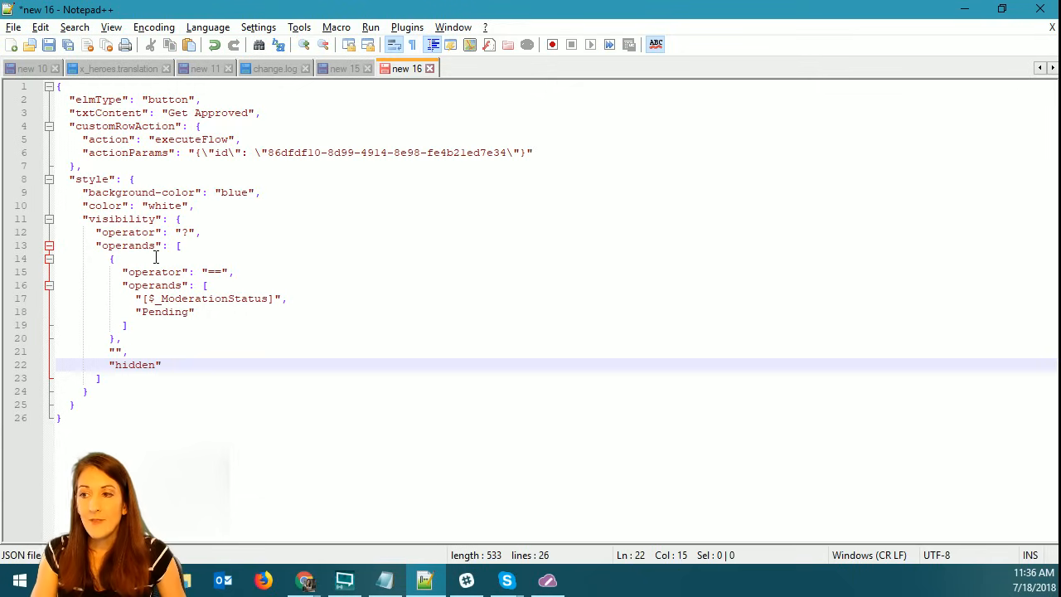
click(114, 415)
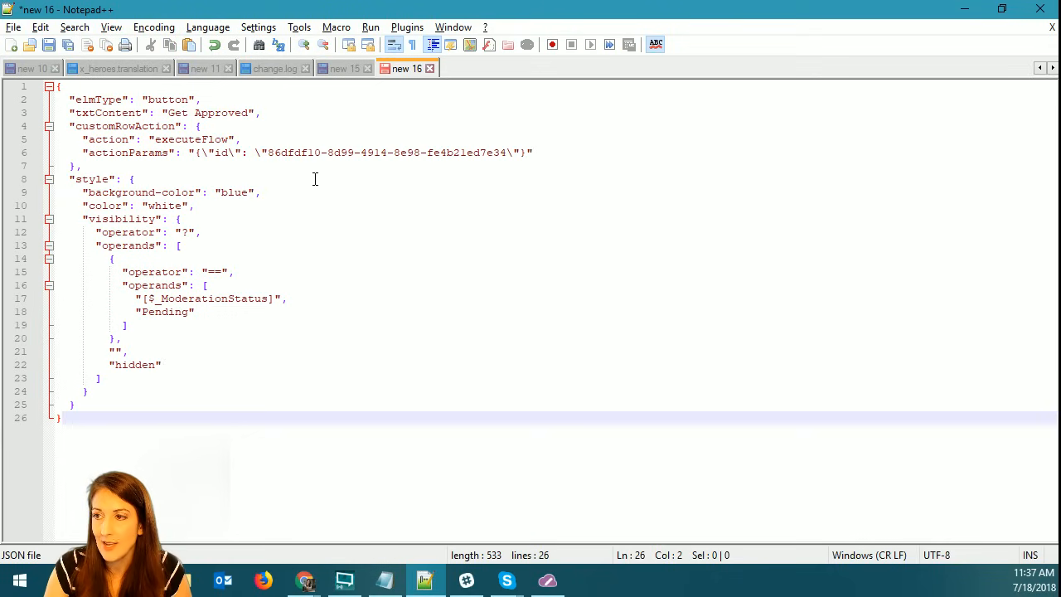
Copy the whole Get Approved button JSON into a new document.
click(137, 396)
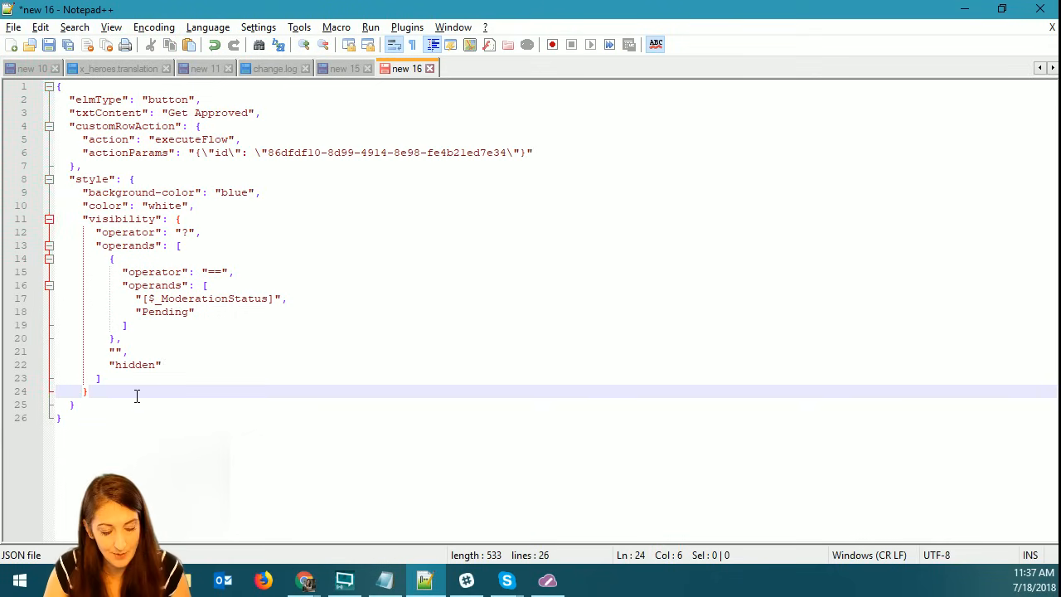
key(ctrl+a)
key(ctrl+c)
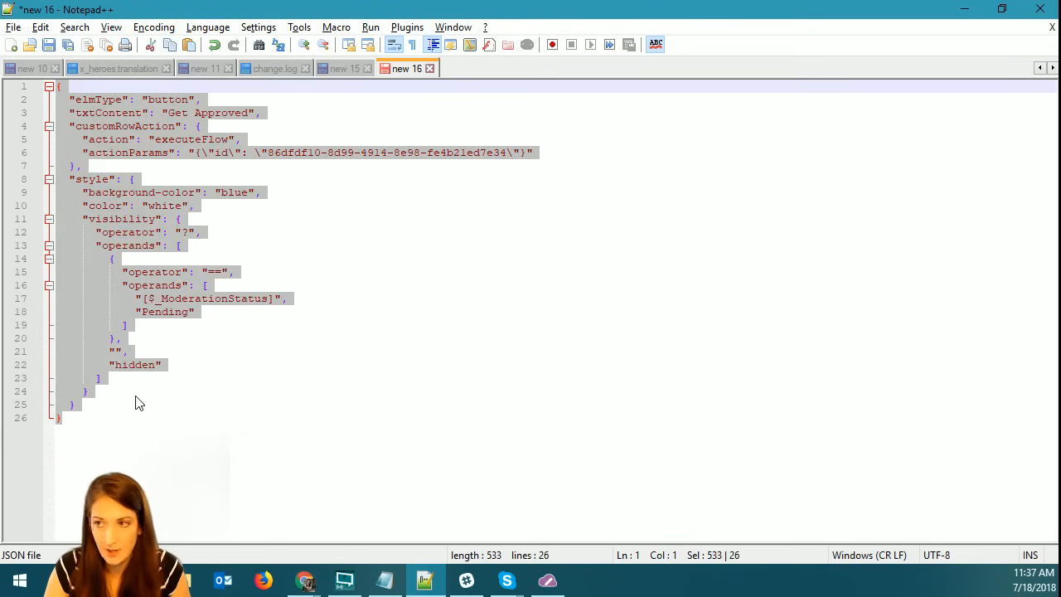
click(12, 45)
key(ctrl+v)
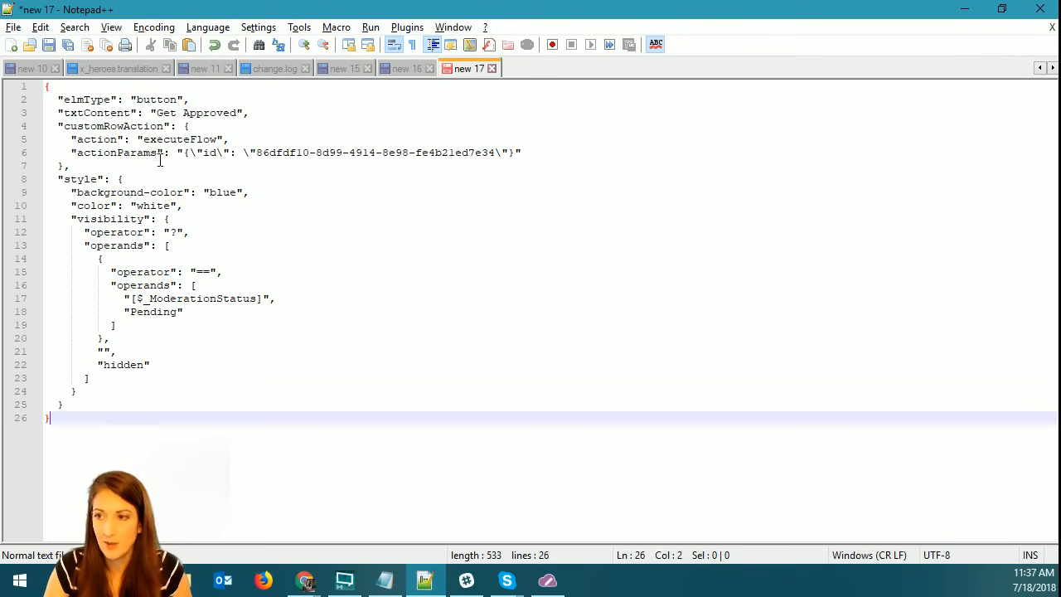
click(183, 208)
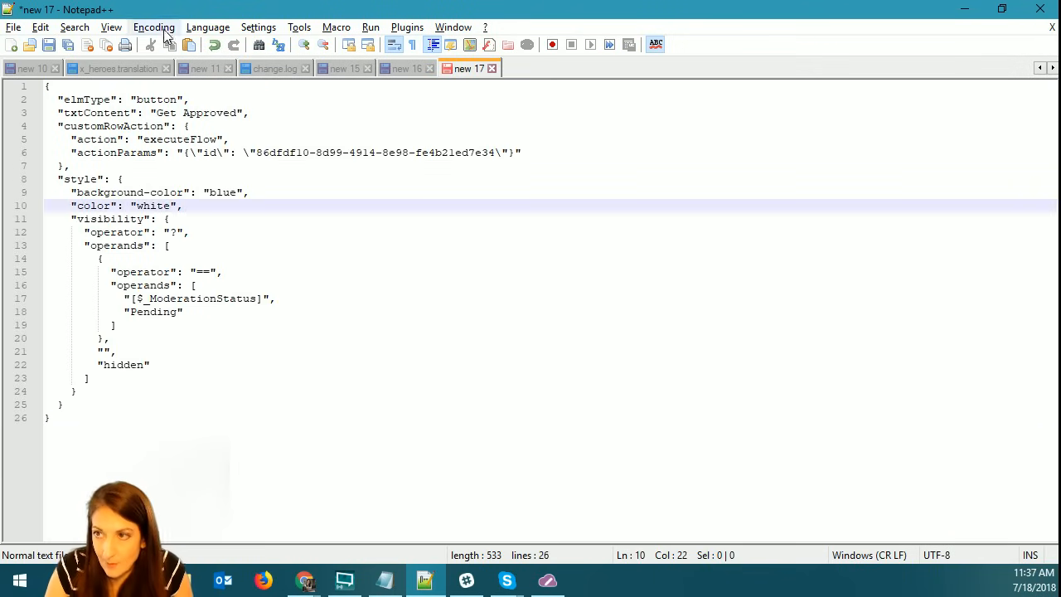
Set the new 17 document's syntax language to JSON.
click(208, 27)
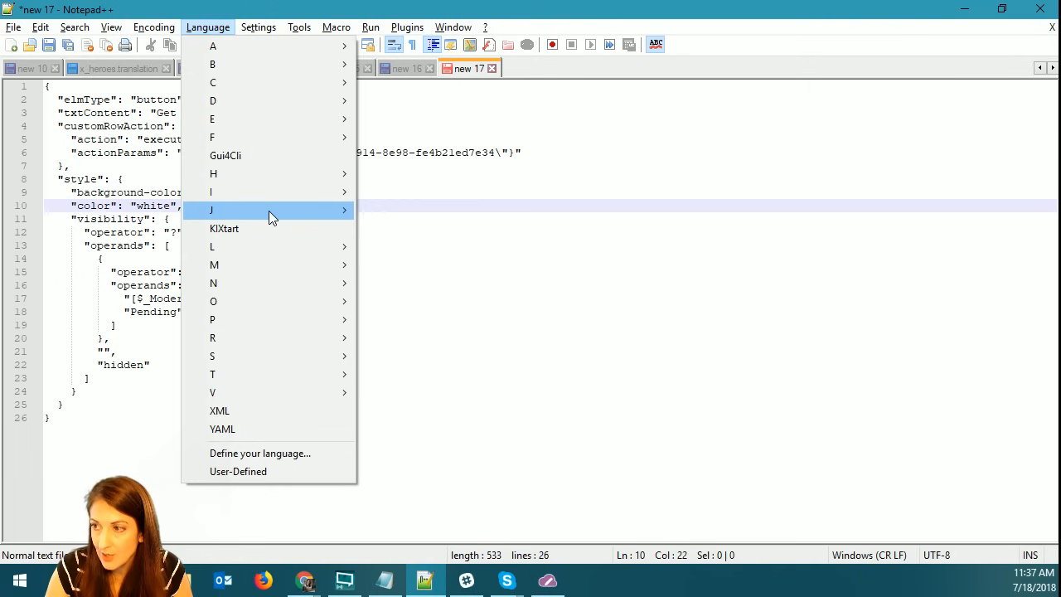
mouse_move(269, 211)
click(405, 247)
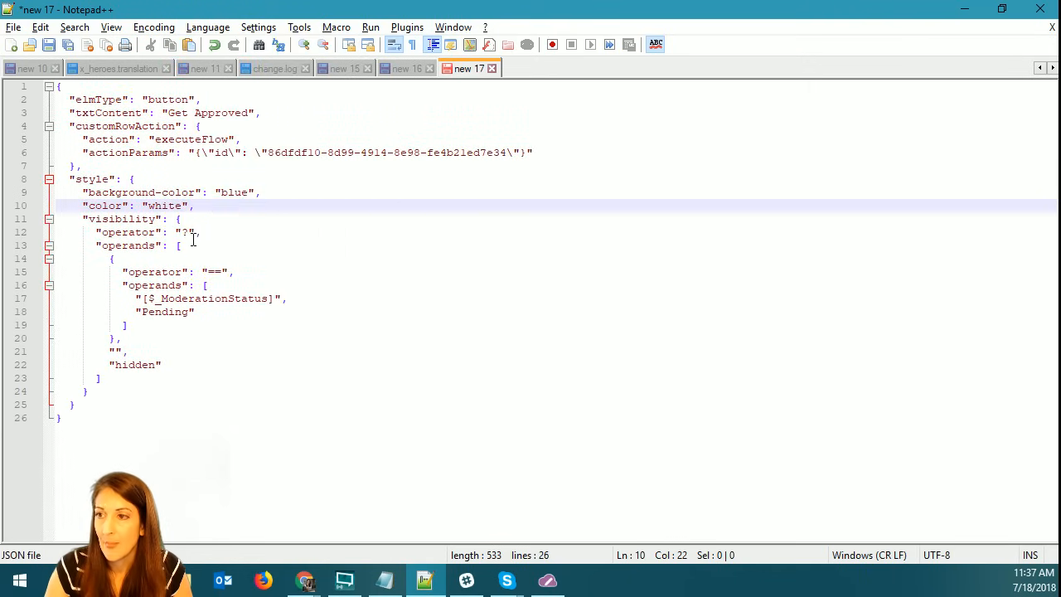
Replace the background-color value "blue" with a copy of the visibility condition block on its own lines.
double_click(237, 193)
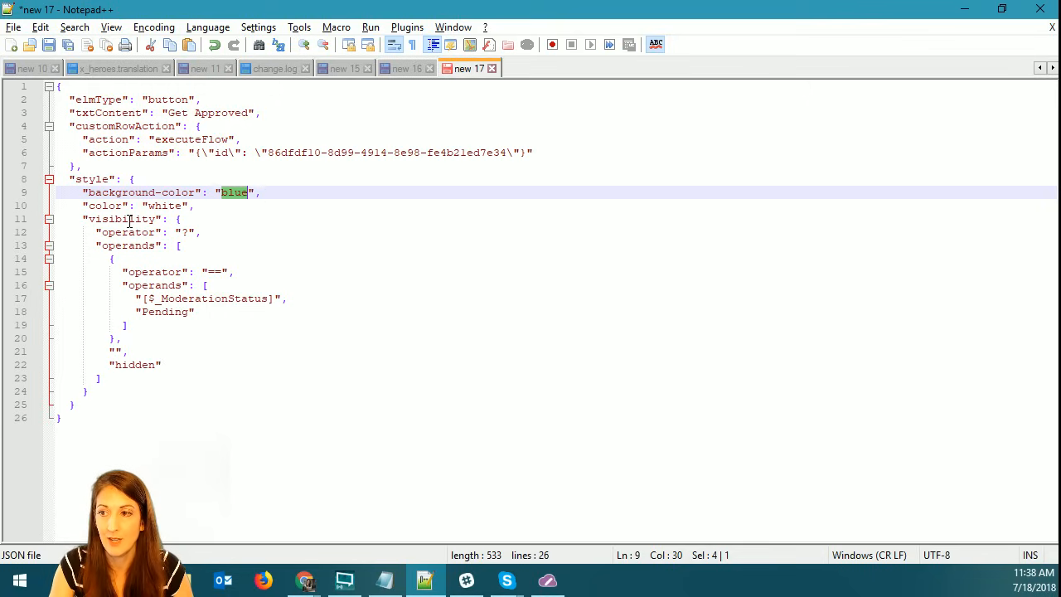
drag(177, 219, 184, 392)
key(ctrl+c)
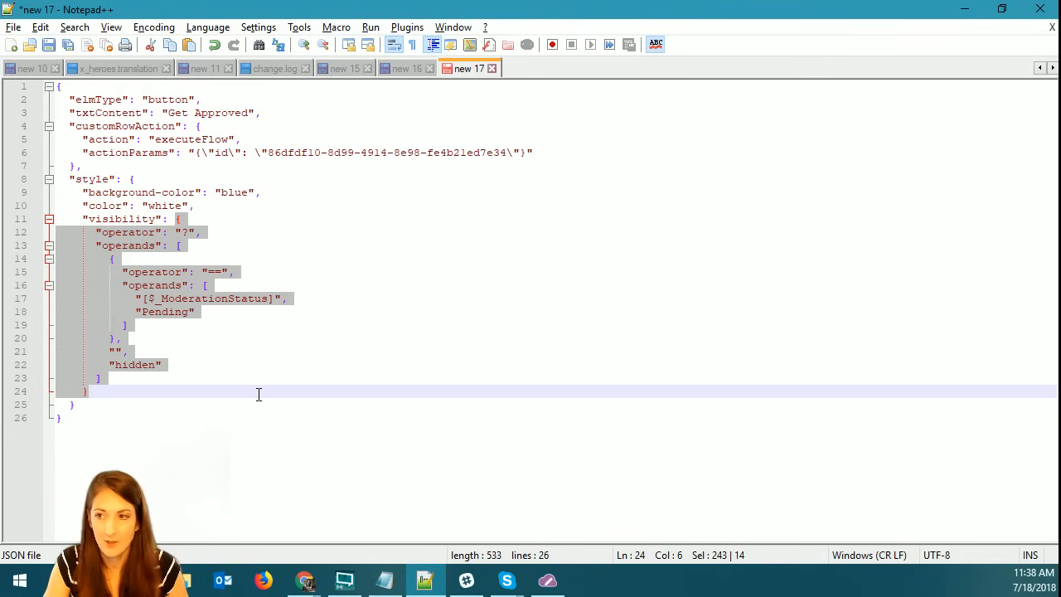
click(266, 205)
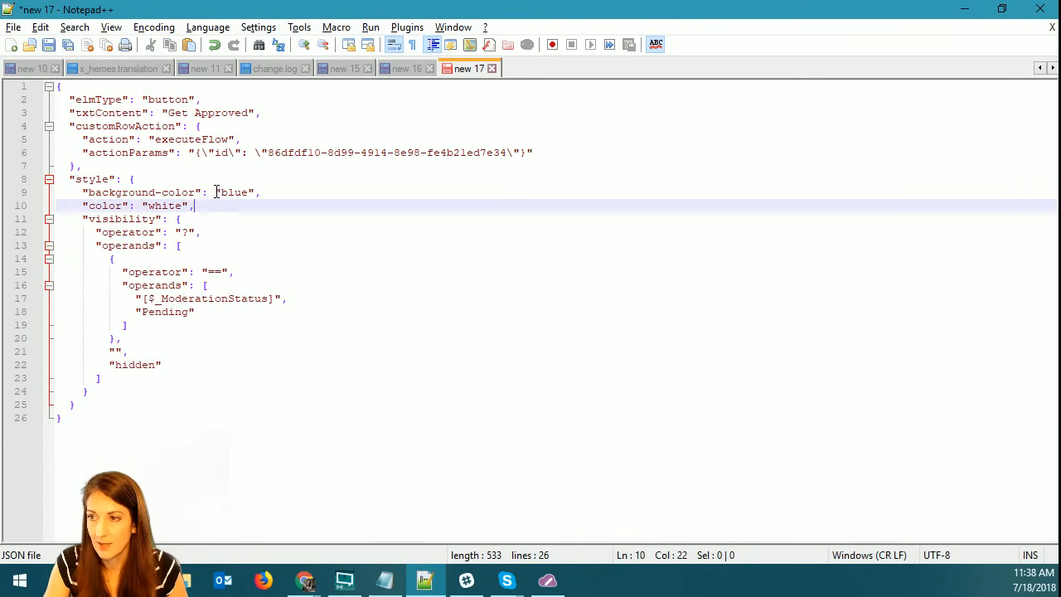
drag(216, 193, 255, 192)
key(Delete)
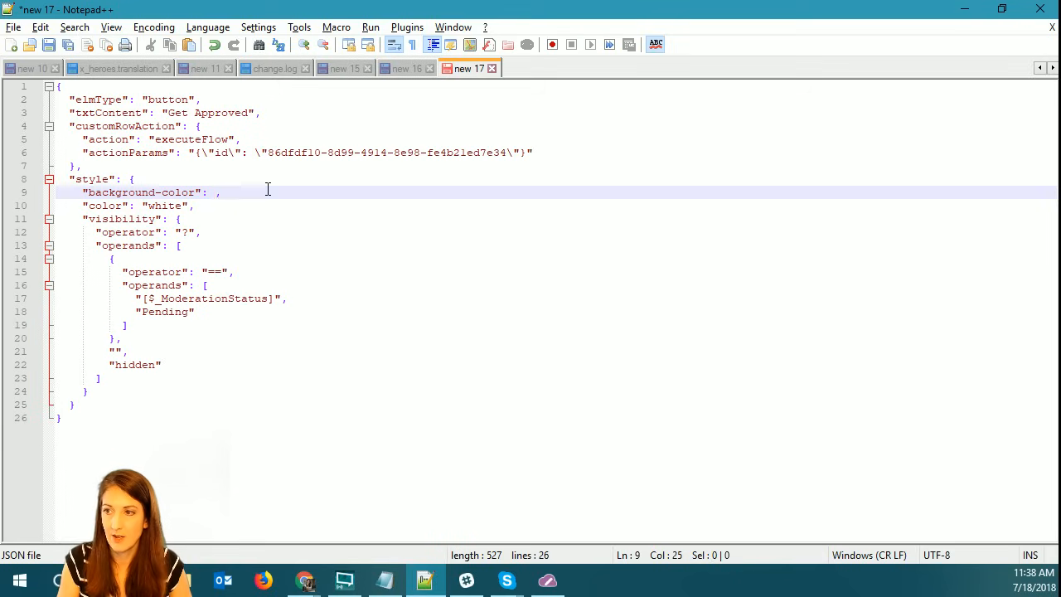
key(Return)
key(Return)
key(Up)
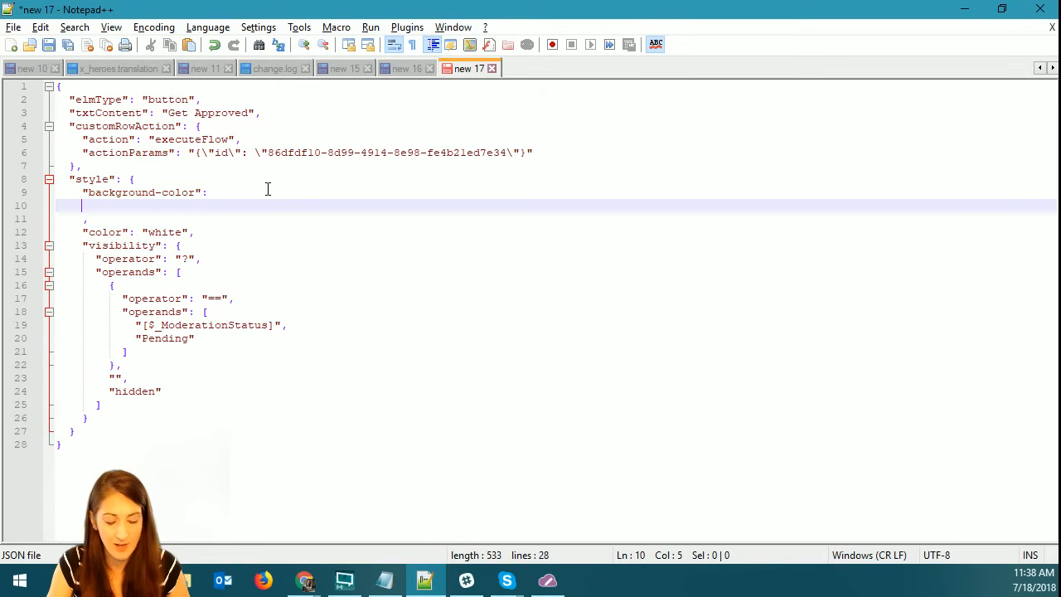
key(ctrl+v)
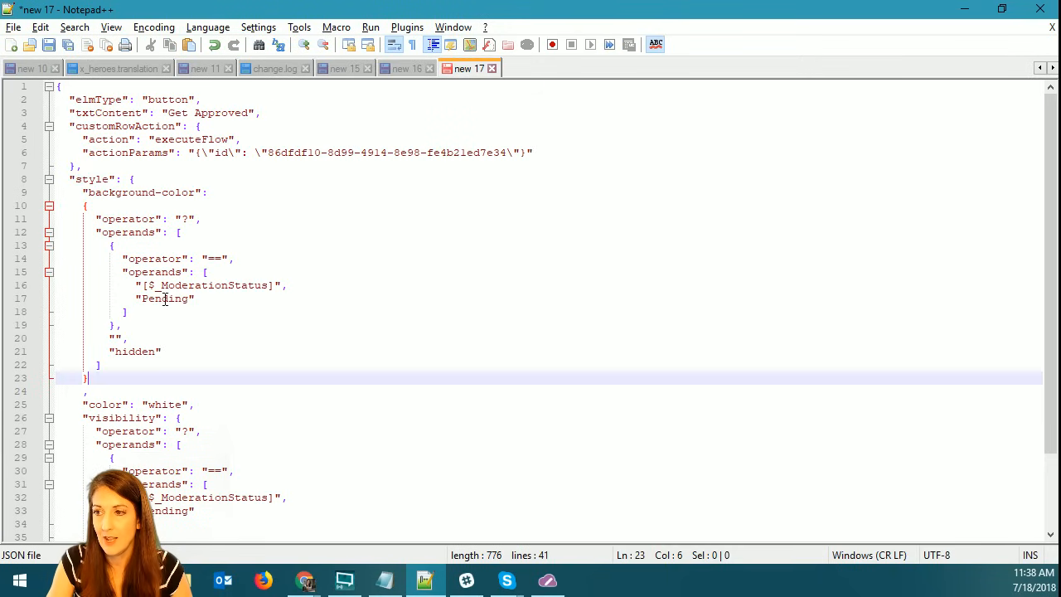
Make the background-color condition compare ModerationStatus with "Rejected", returning "red" if true and "green" otherwise.
double_click(165, 301)
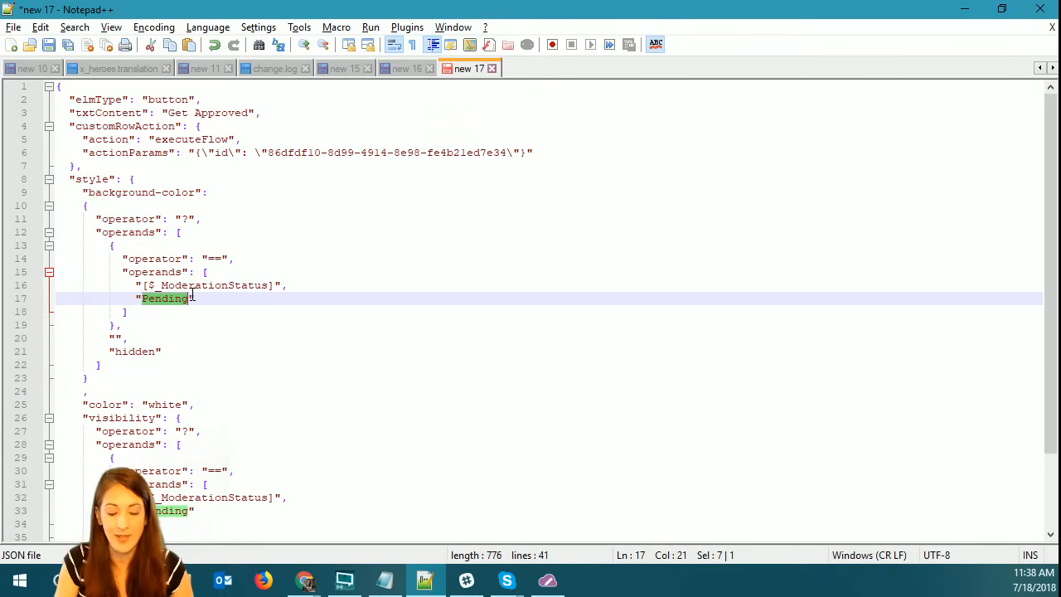
text(Rejecte)
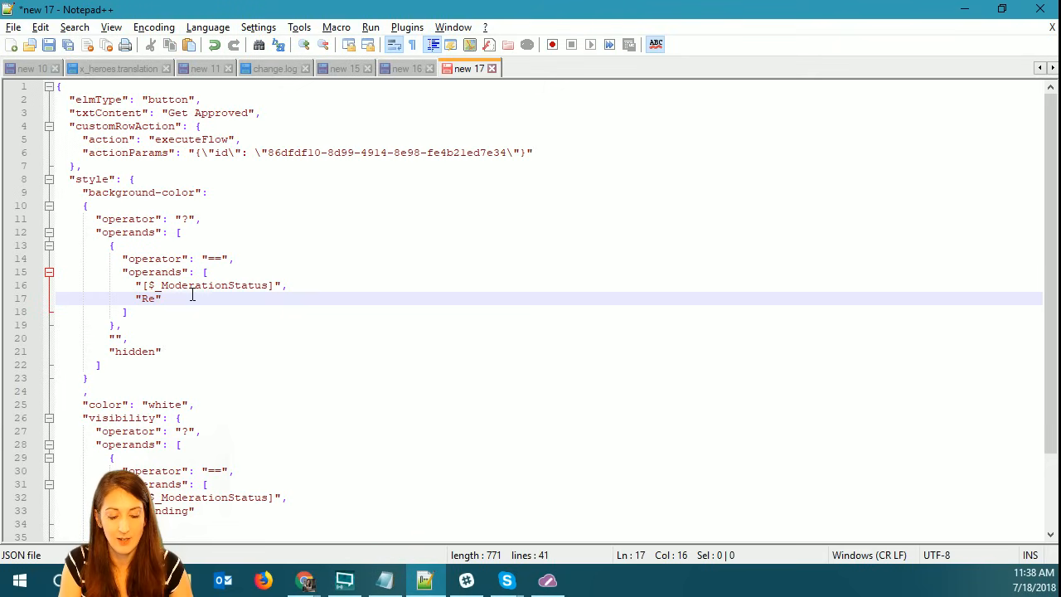
text(d)
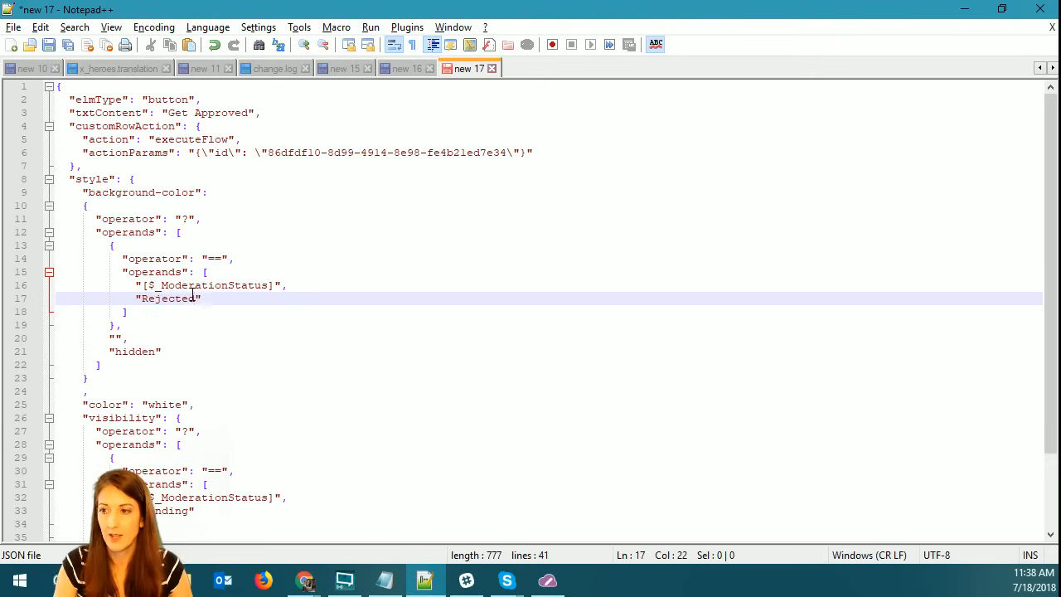
click(116, 338)
text(red)
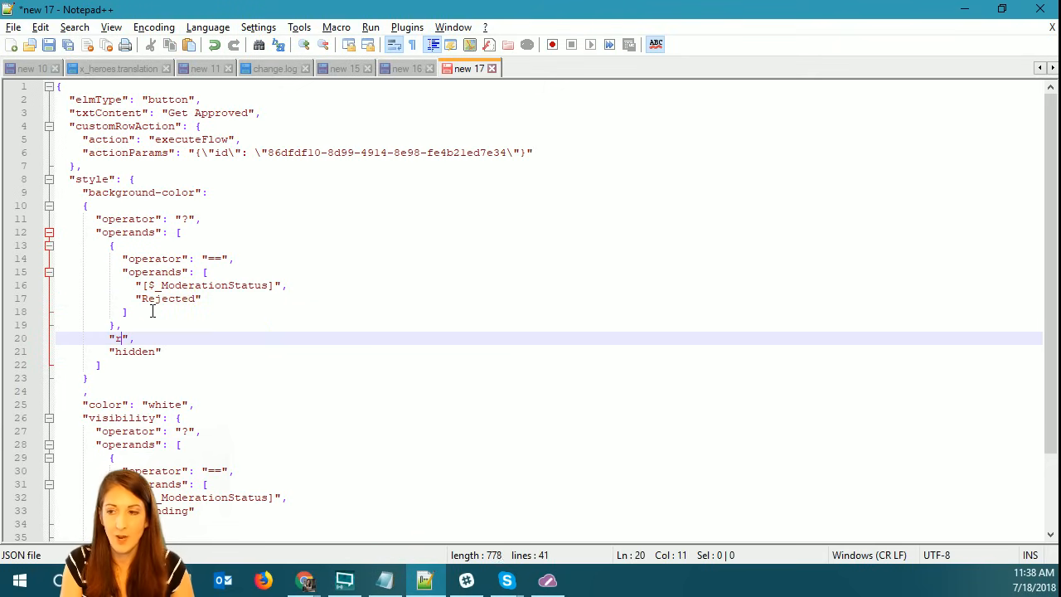
double_click(142, 352)
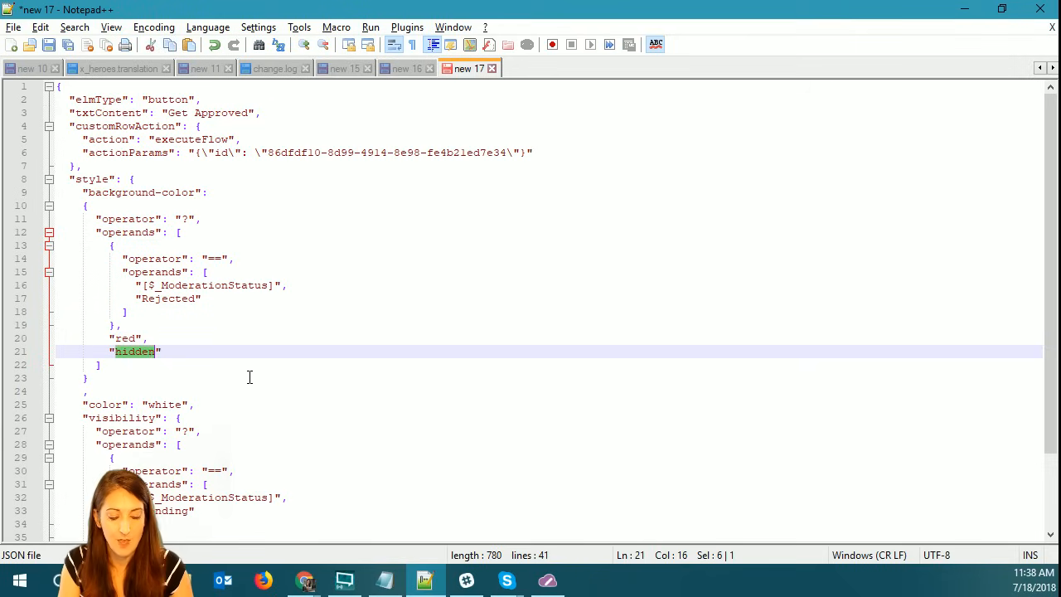
text(green)
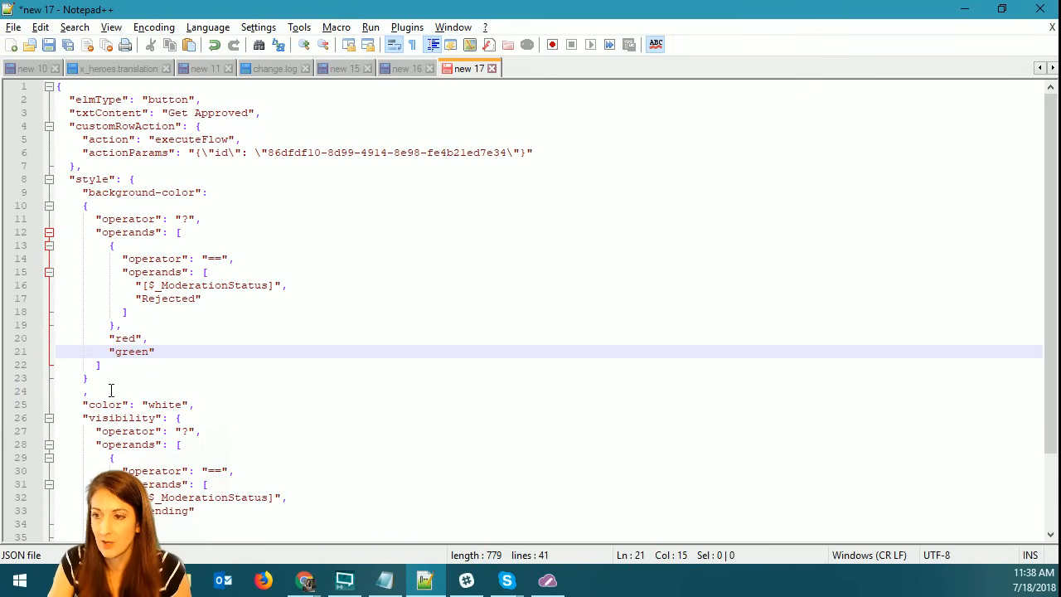
Delete the original visibility block below the color line, from its name through the "hidden" result.
scroll(110, 390, down, 2)
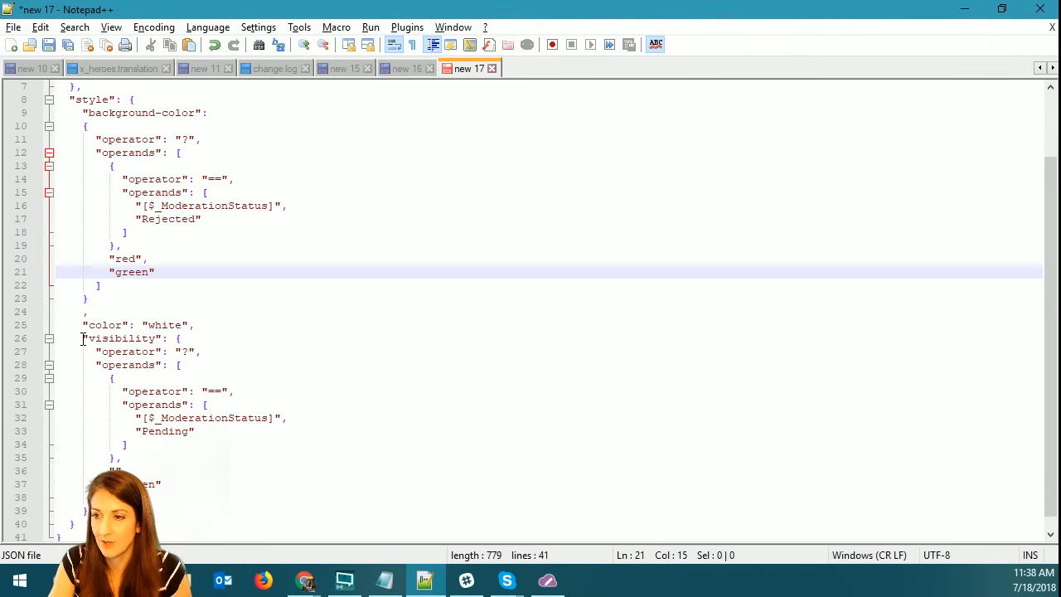
click(84, 340)
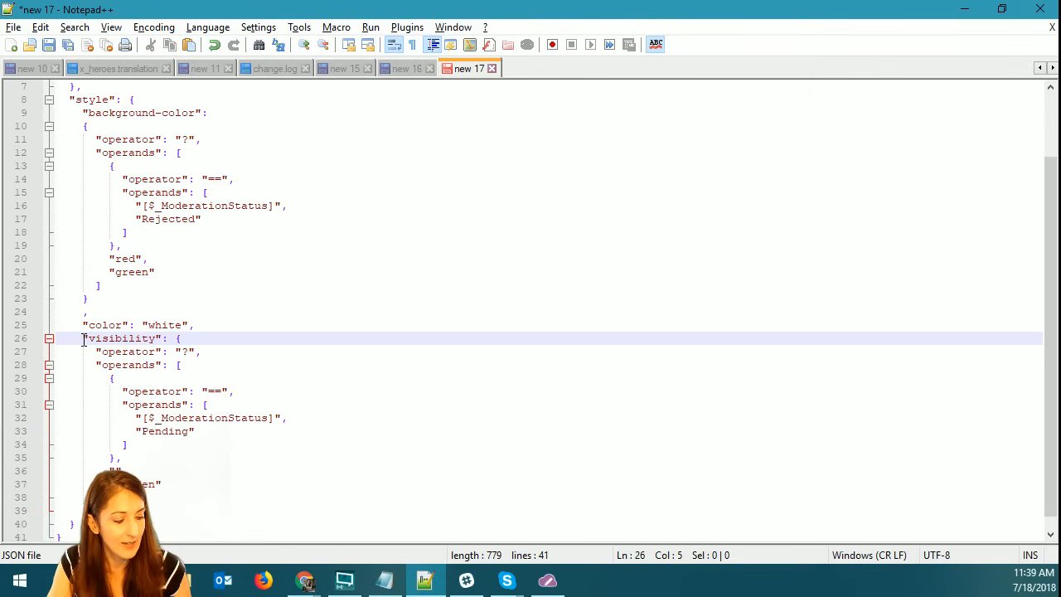
drag(84, 340, 189, 497)
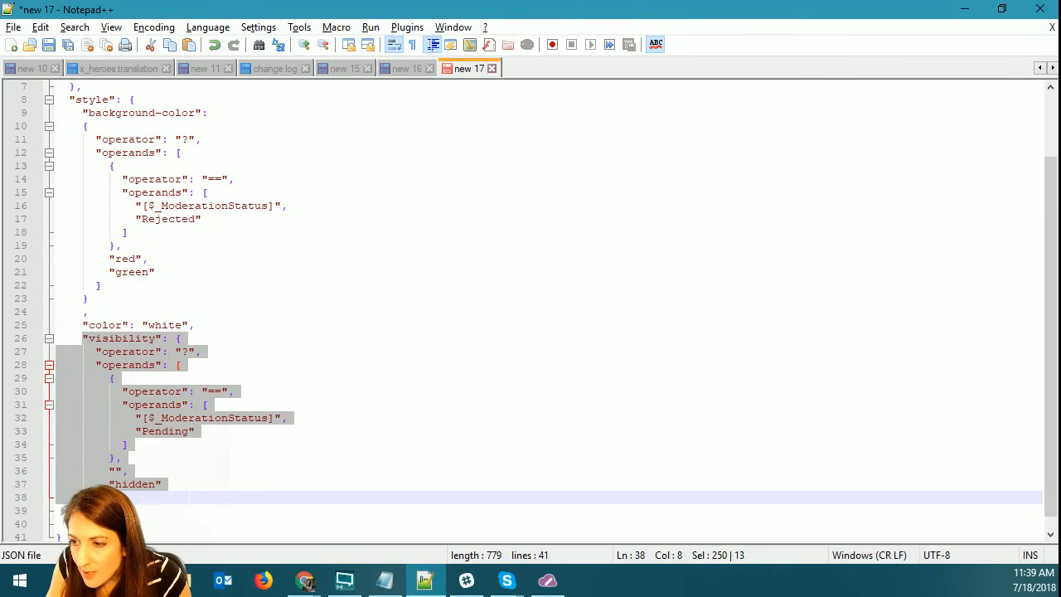
drag(189, 497, 189, 486)
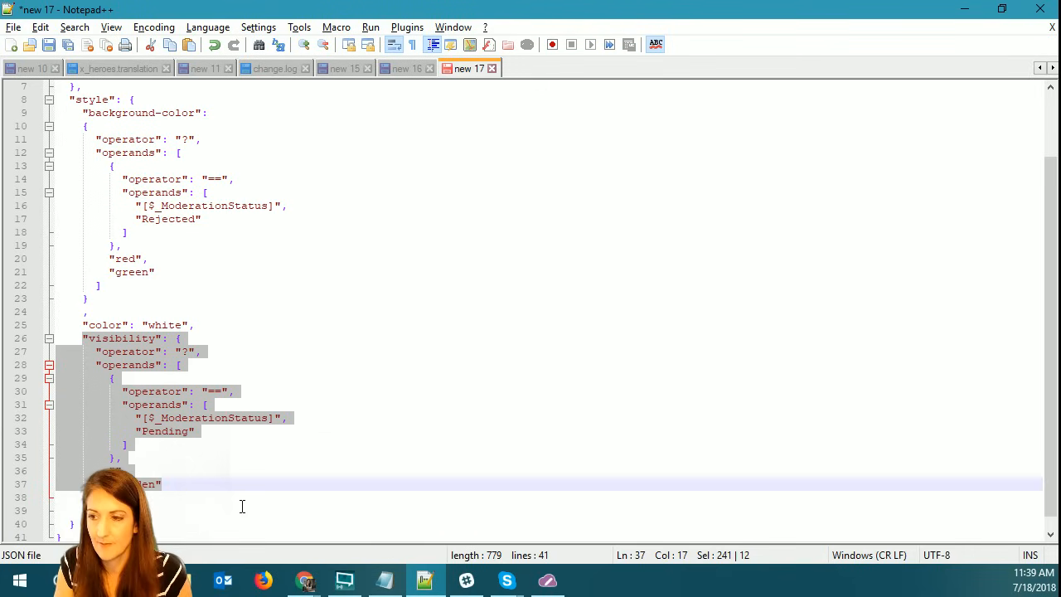
key(Delete)
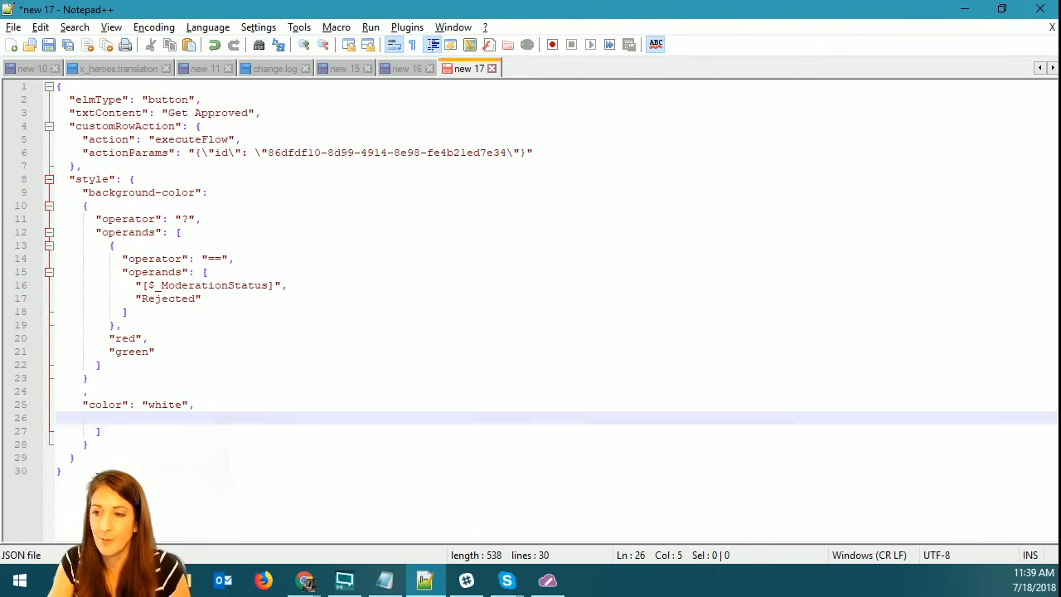
Try the whole edited JSON as the Button column's formatting in the browser, removing the comma after "white".
key(ctrl+End)
key(ctrl+shift+Home)
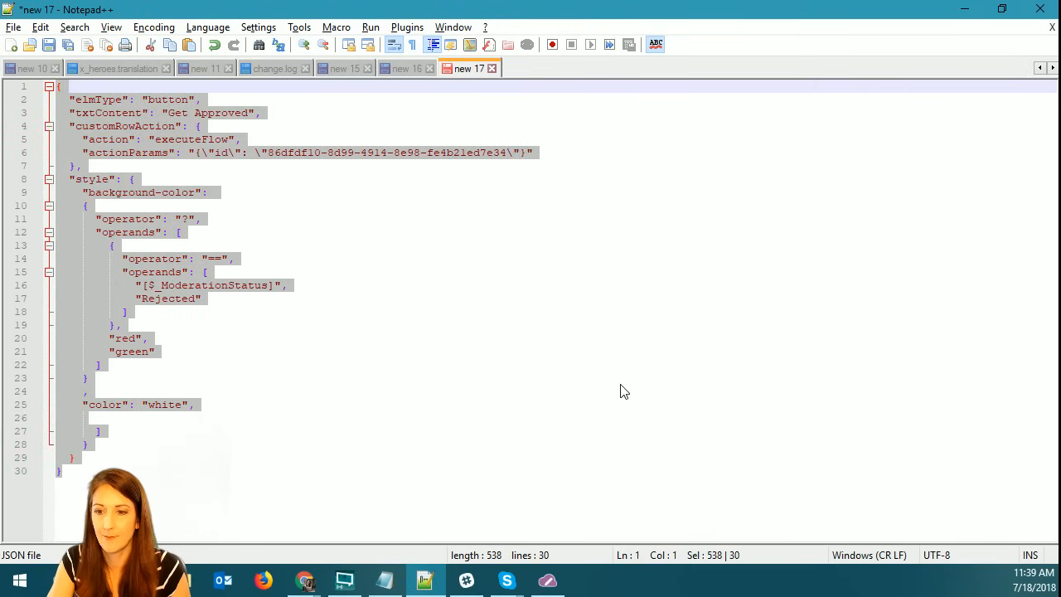
click(964, 8)
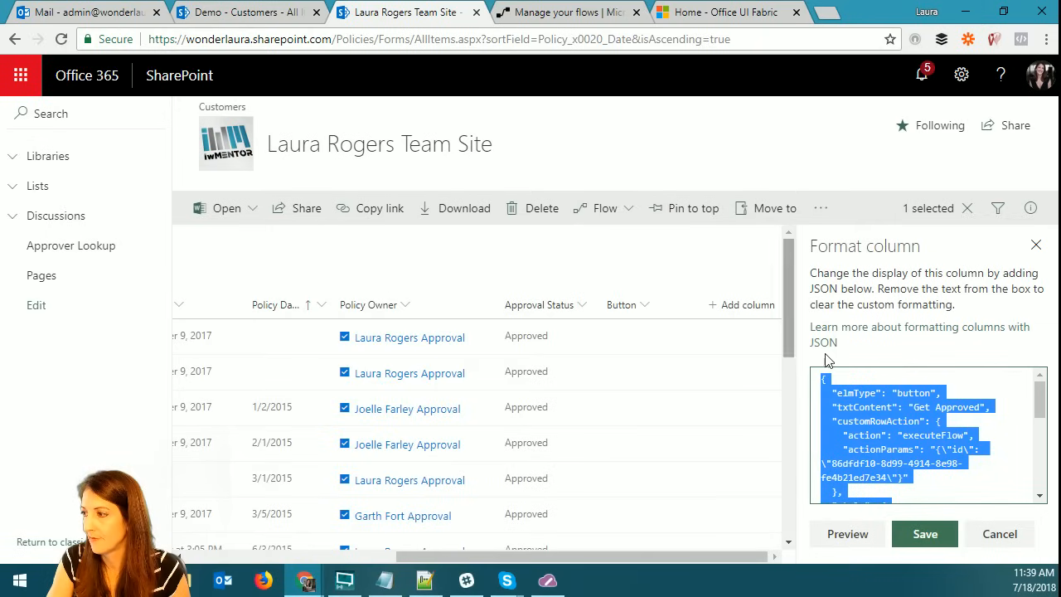
click(972, 435)
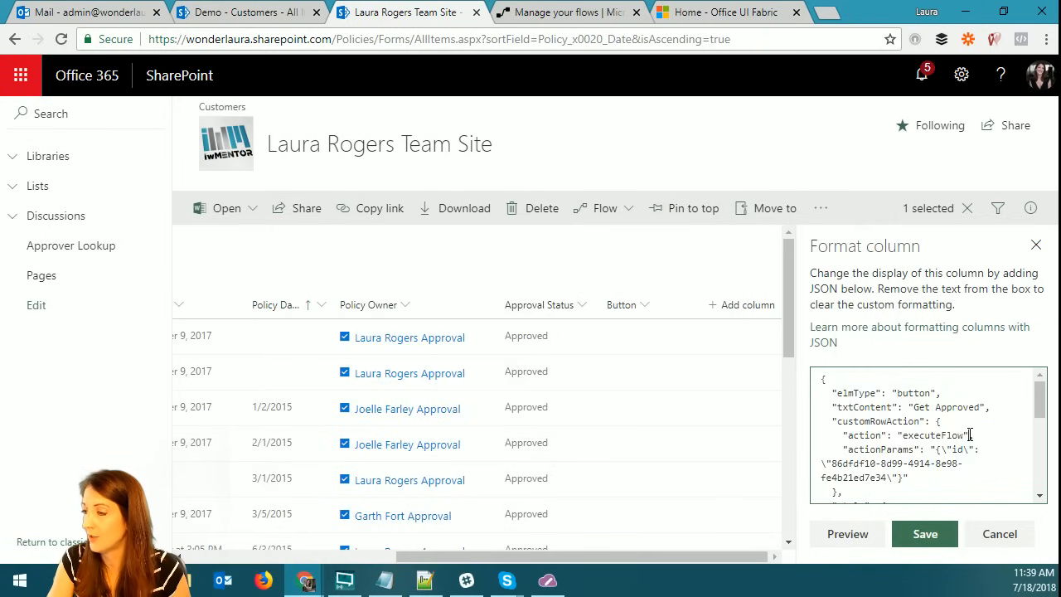
key(ctrl+a)
key(ctrl+v)
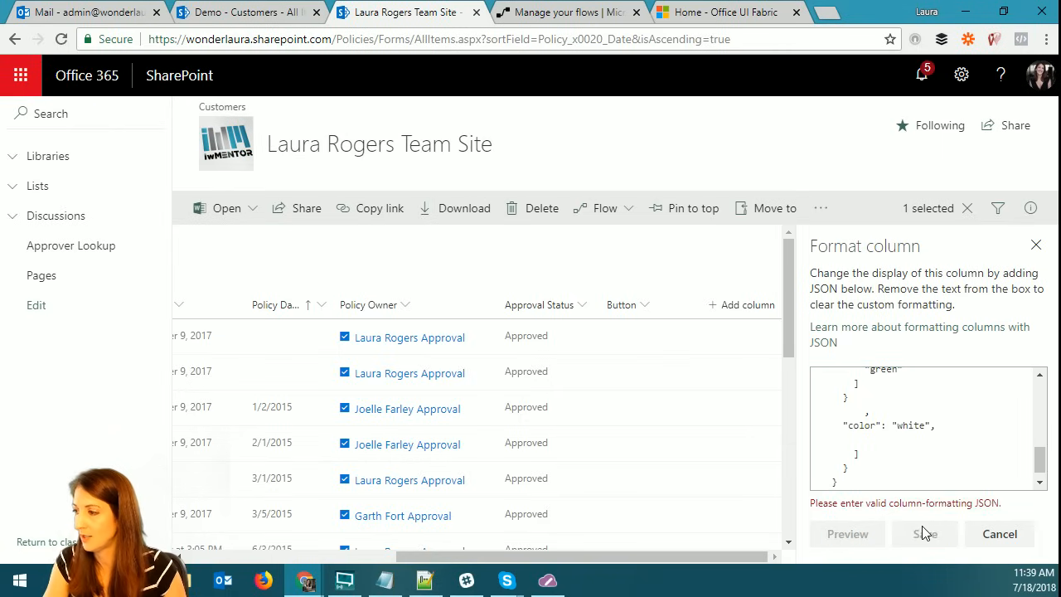
click(946, 428)
key(BackSpace)
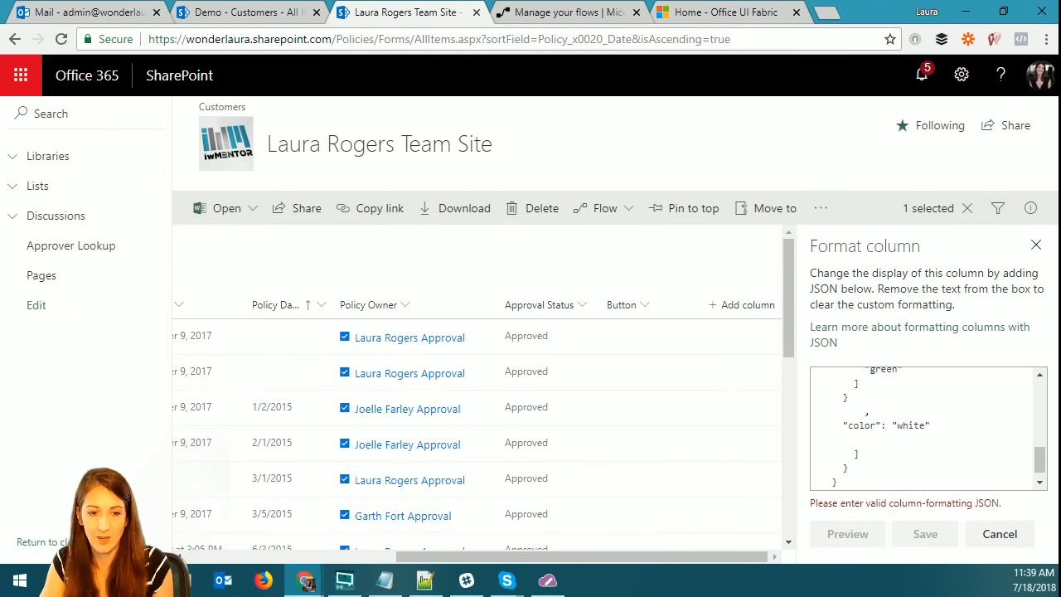
Switch to Notepad++ and remove the comma after "white" and the leftover closing square bracket below it.
key(alt+Tab)
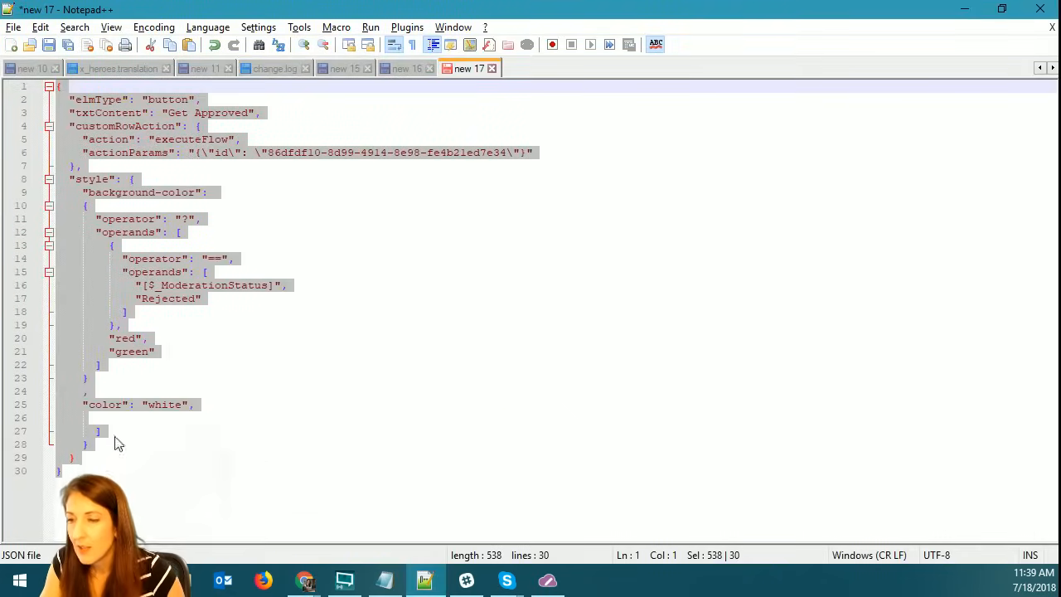
click(143, 407)
click(214, 404)
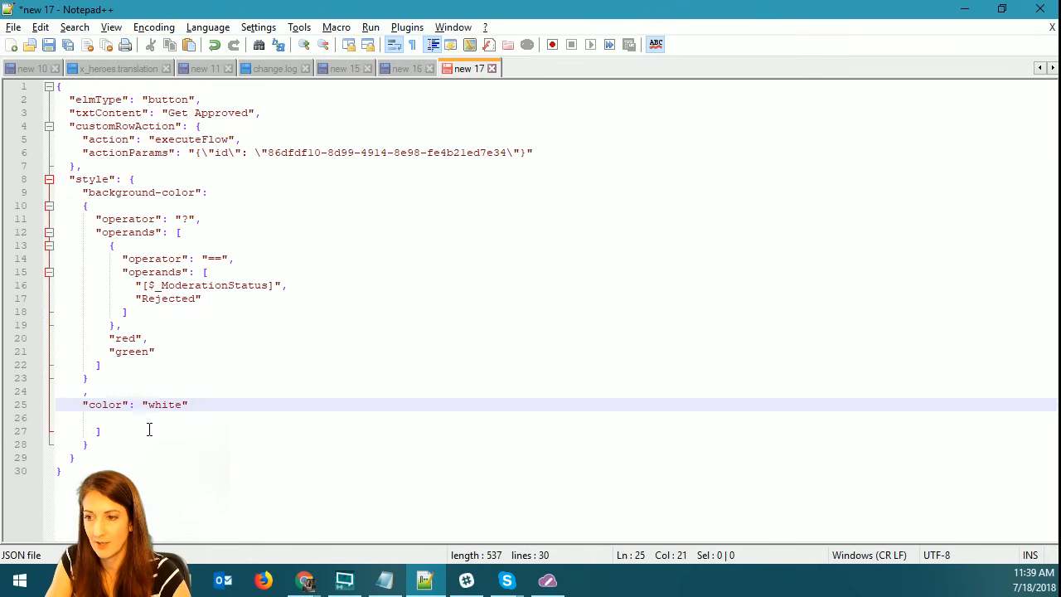
click(118, 432)
key(BackSpace)
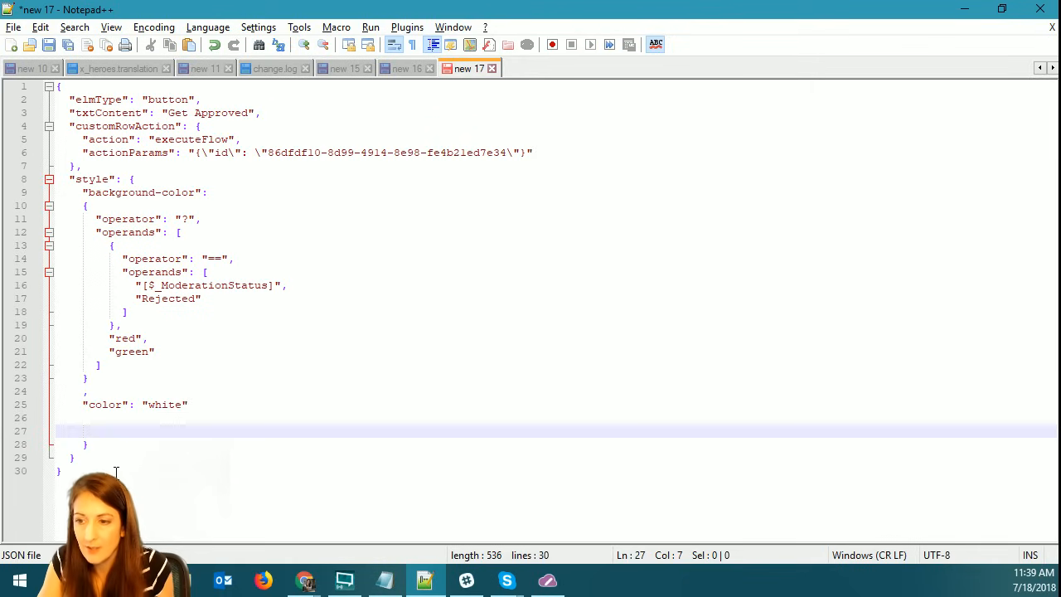
Replace the Button column's formatting in the browser with the whole corrected JSON from Notepad++ and save it.
drag(97, 470, 53, 86)
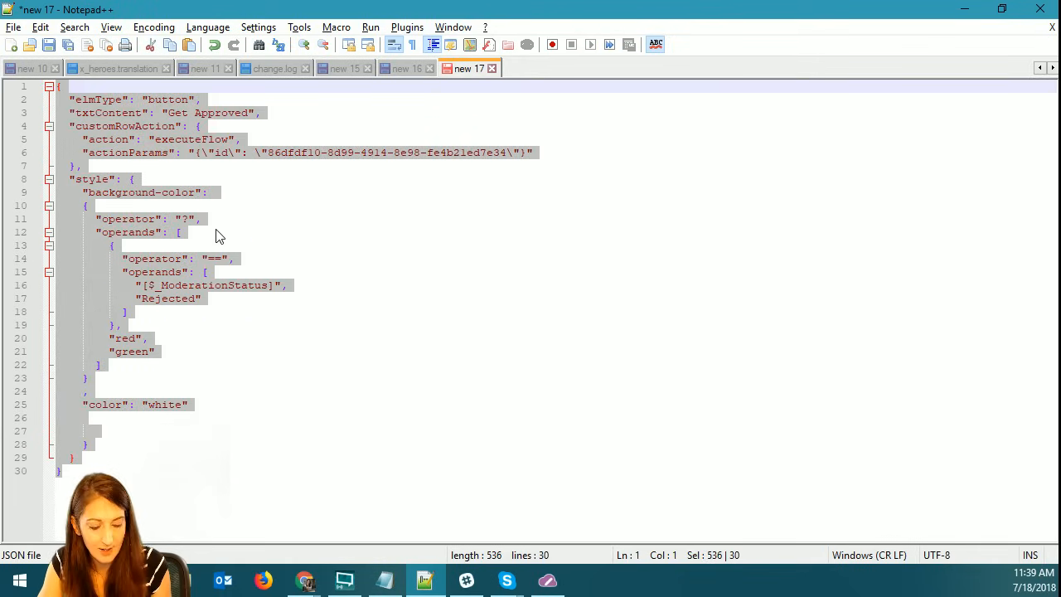
key(alt+Tab)
click(936, 421)
key(ctrl+a)
key(ctrl+v)
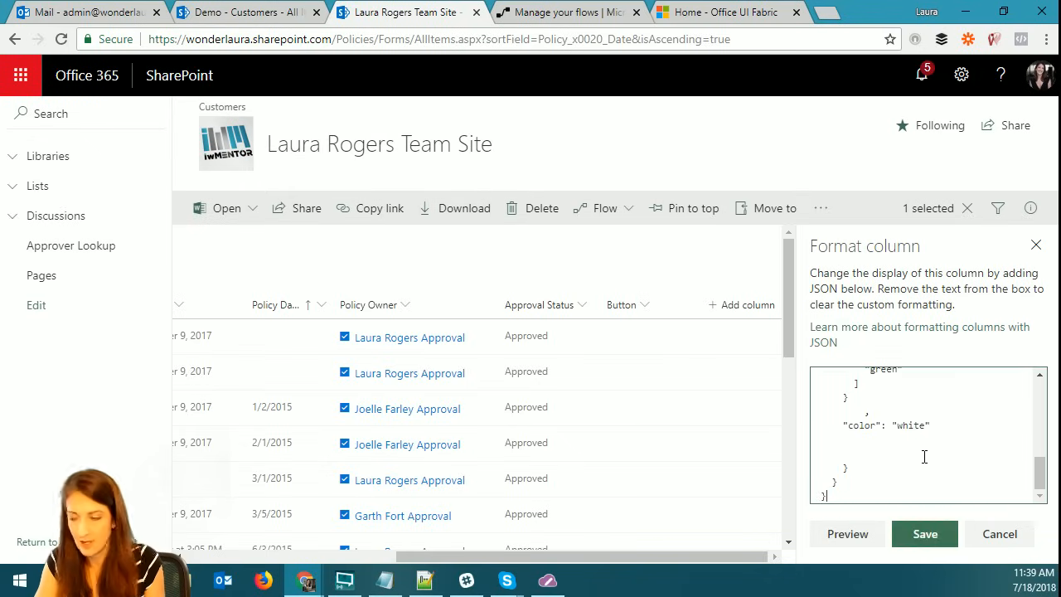
click(926, 534)
Switch to Notepad++ and delete the "color": "white" setting and the comma above it from the new 17 JSON.
key(alt+Tab)
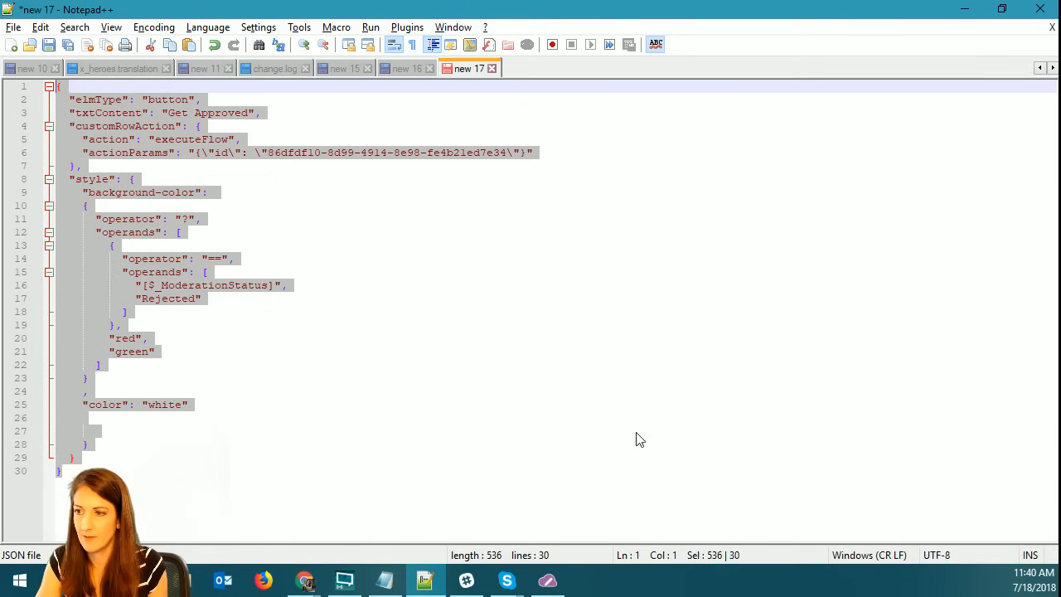
click(216, 322)
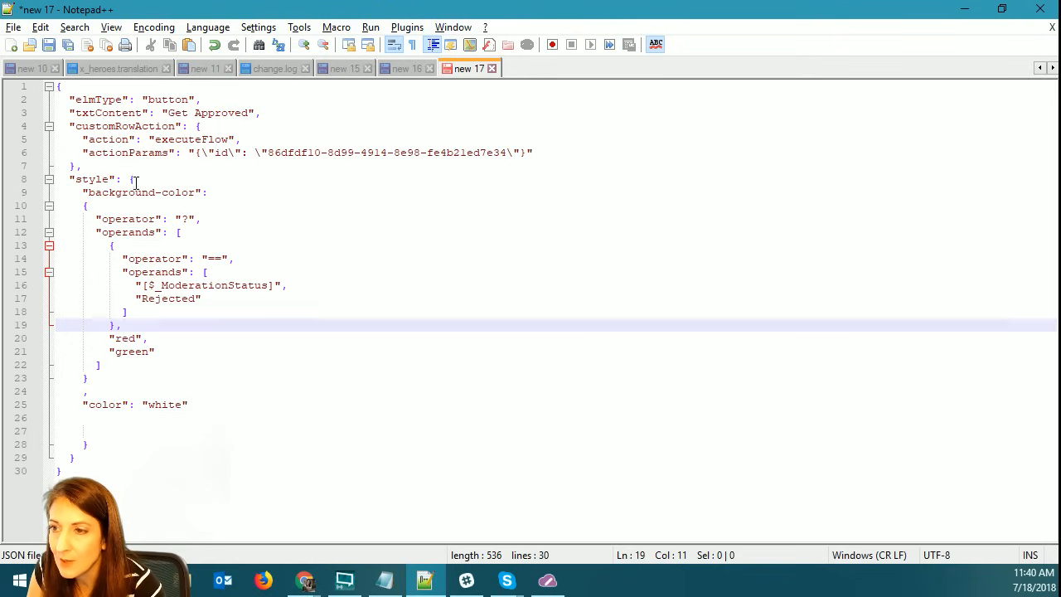
click(181, 258)
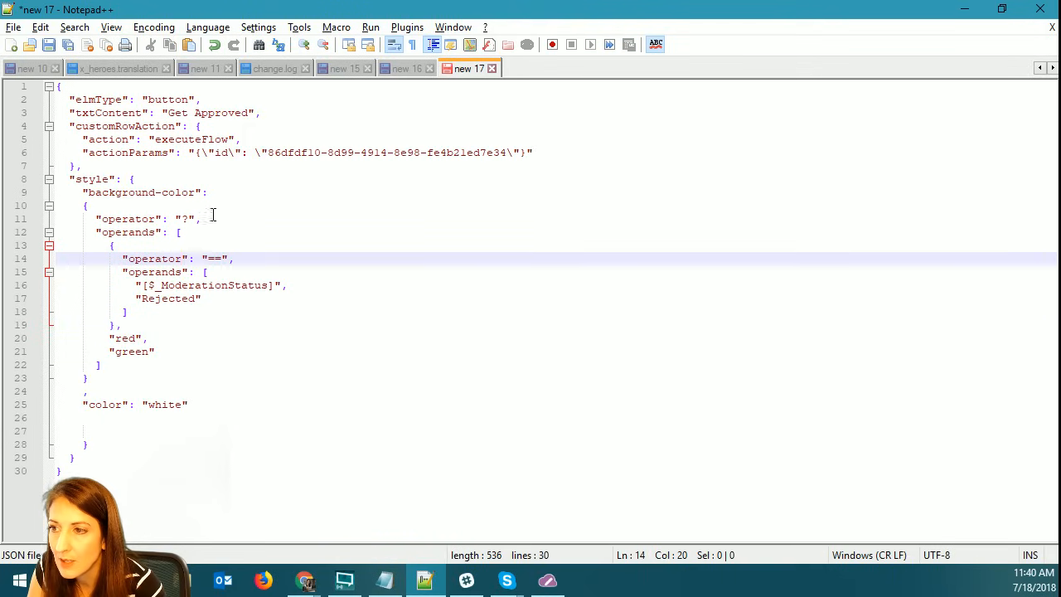
click(126, 378)
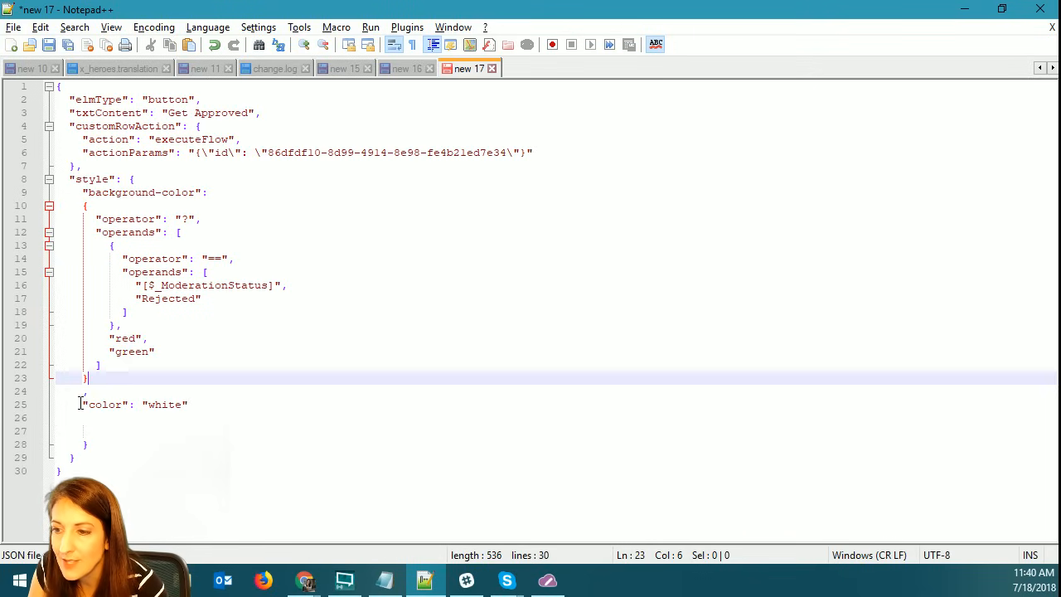
drag(82, 405, 223, 402)
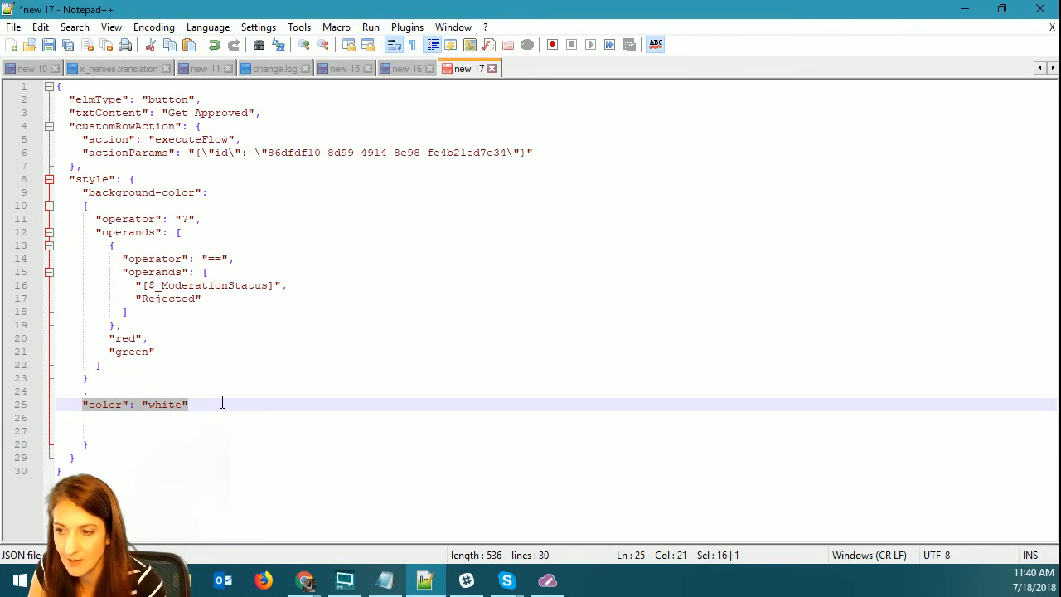
key(BackSpace)
key(BackSpace)
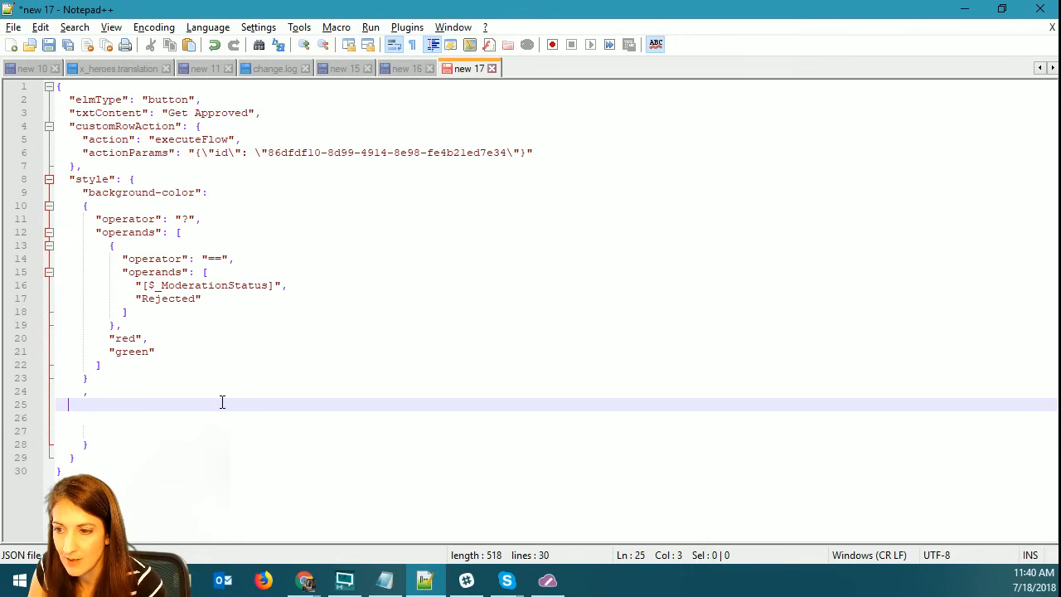
key(BackSpace)
key(BackSpace)
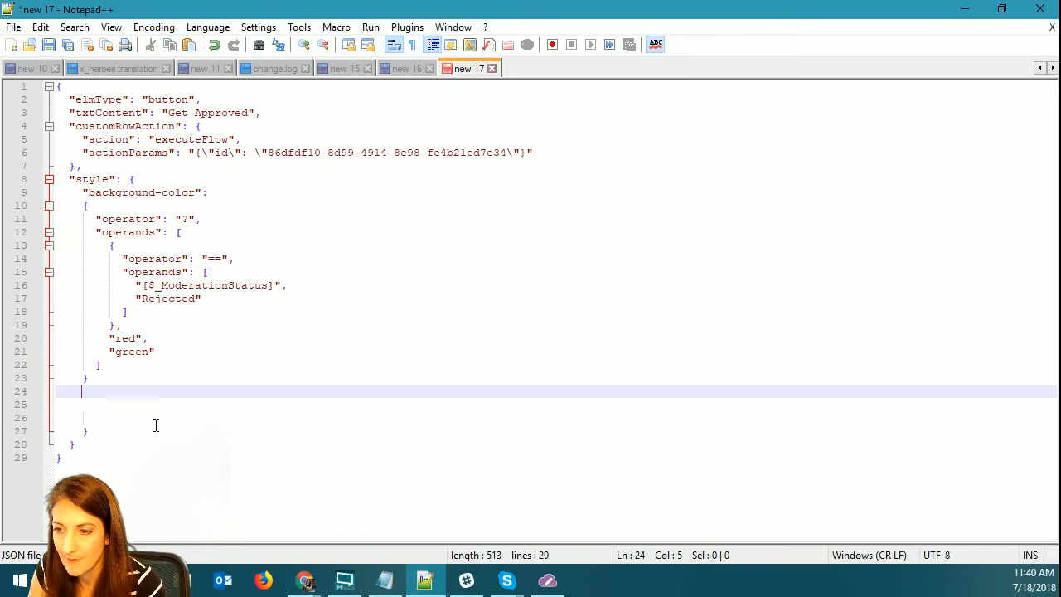
Check the brace pairs of the style block and remove the extra closing brace on the last line.
click(48, 179)
click(48, 179)
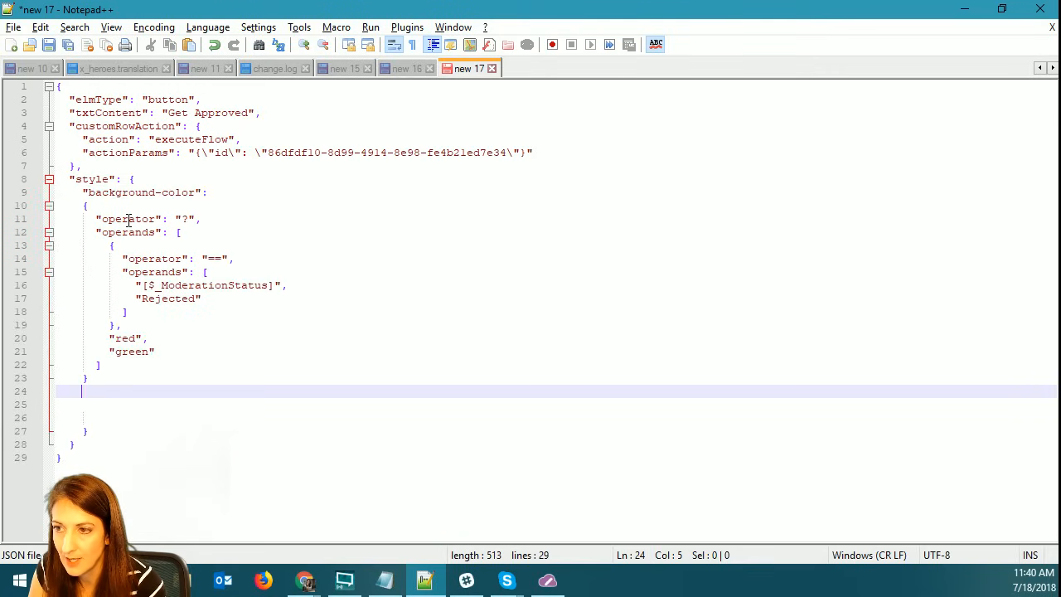
click(88, 206)
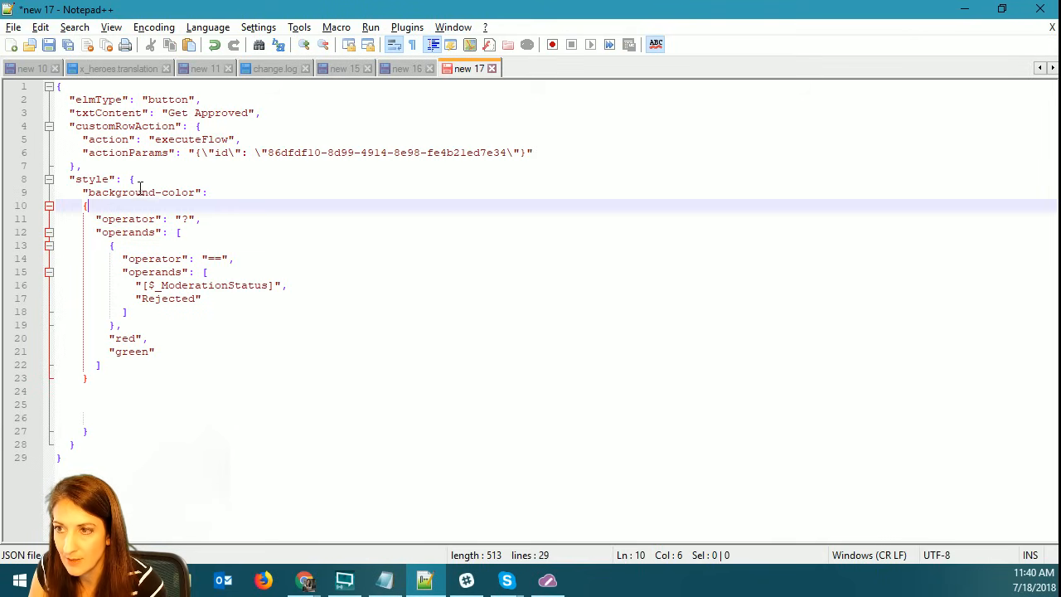
click(97, 433)
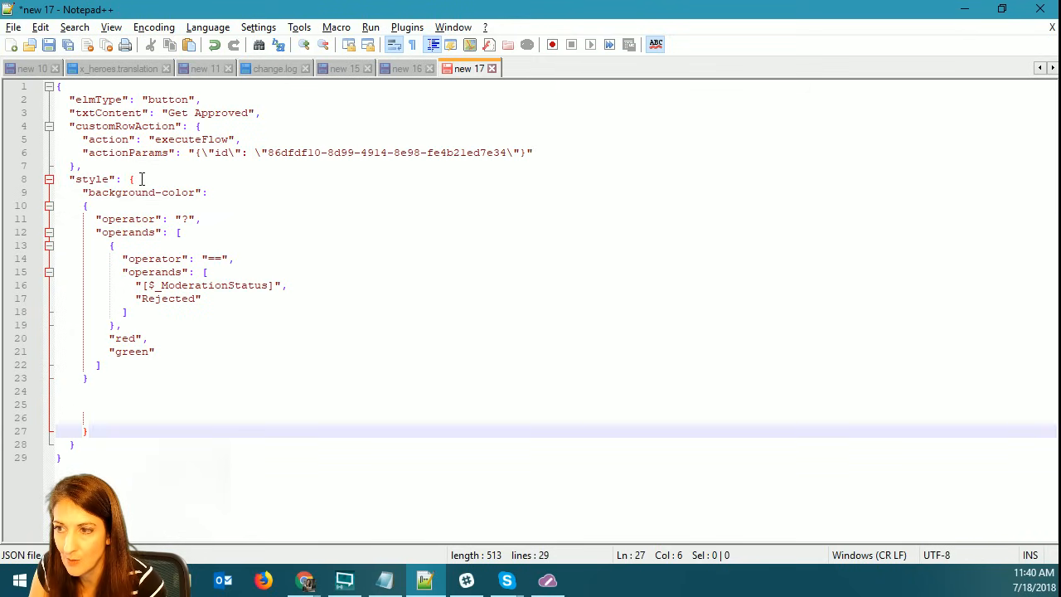
click(96, 452)
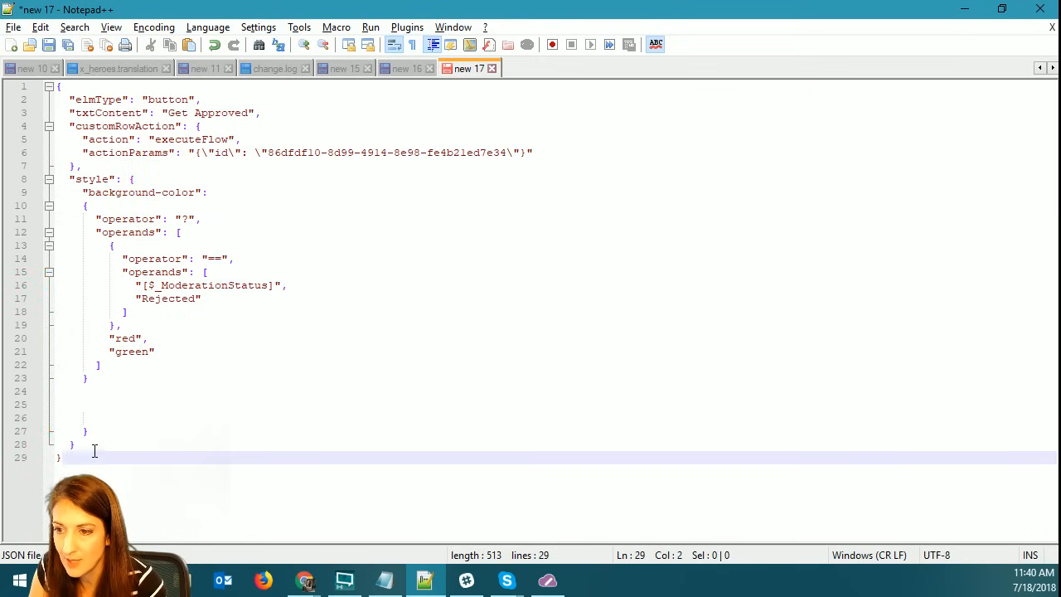
key(BackSpace)
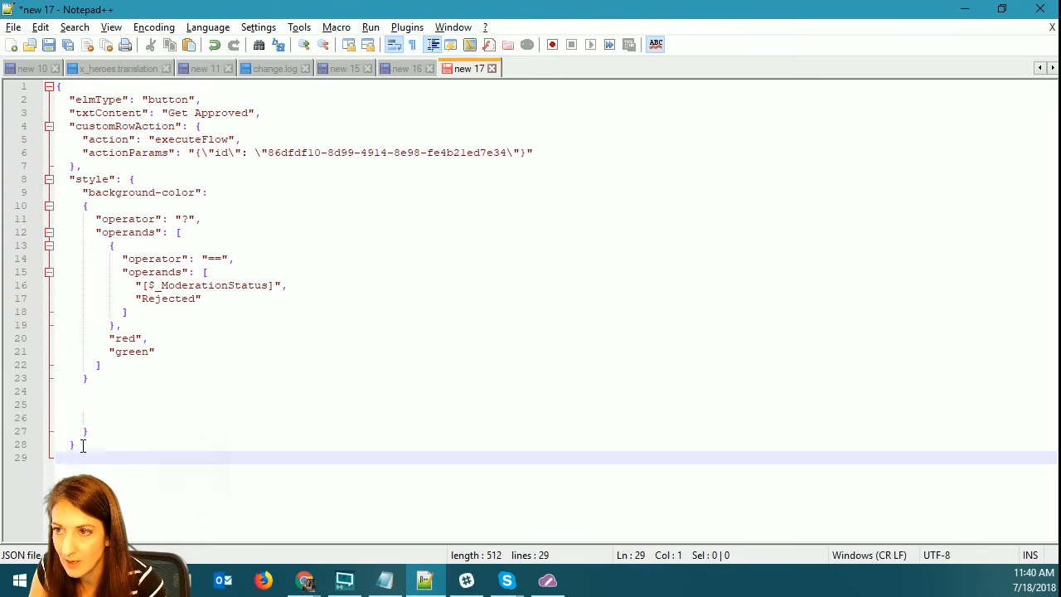
Replace the Button column's formatting in the browser with the whole corrected JSON from Notepad++ and save it.
click(82, 445)
drag(82, 445, 55, 86)
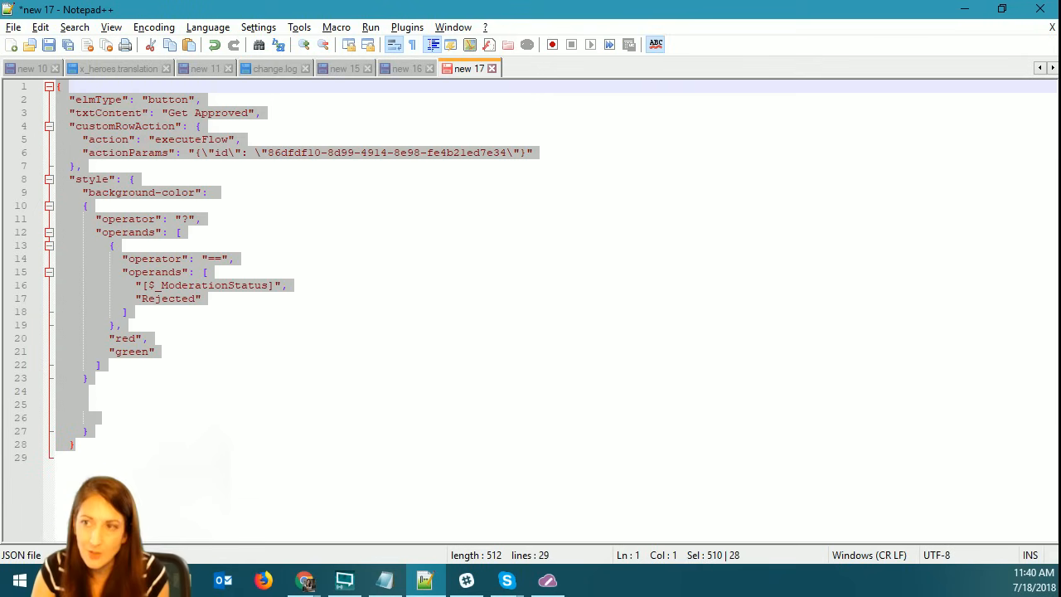
key(alt+Tab)
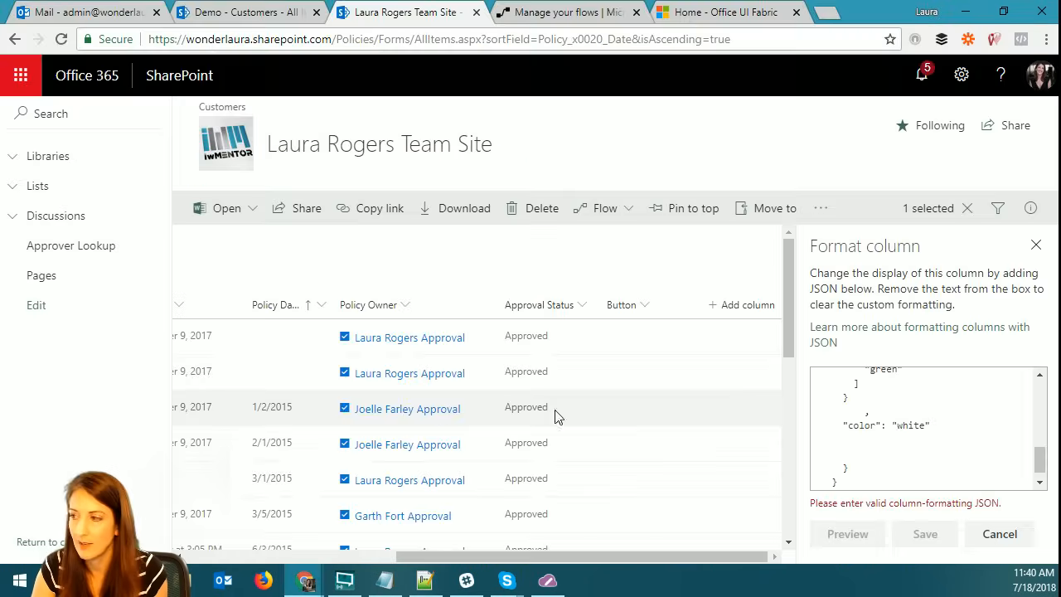
key(ctrl+a)
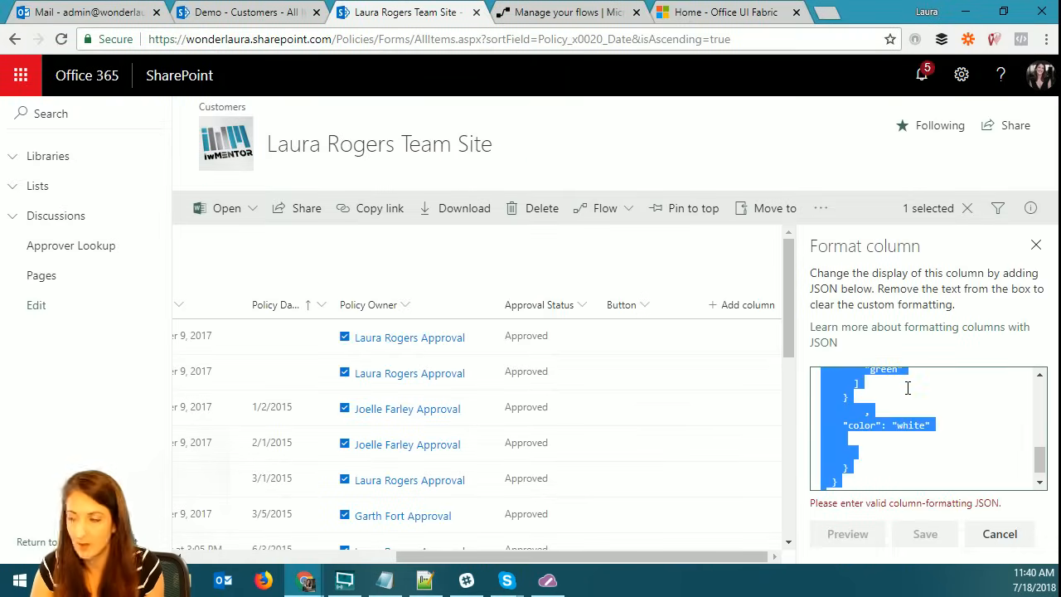
key(ctrl+v)
click(931, 538)
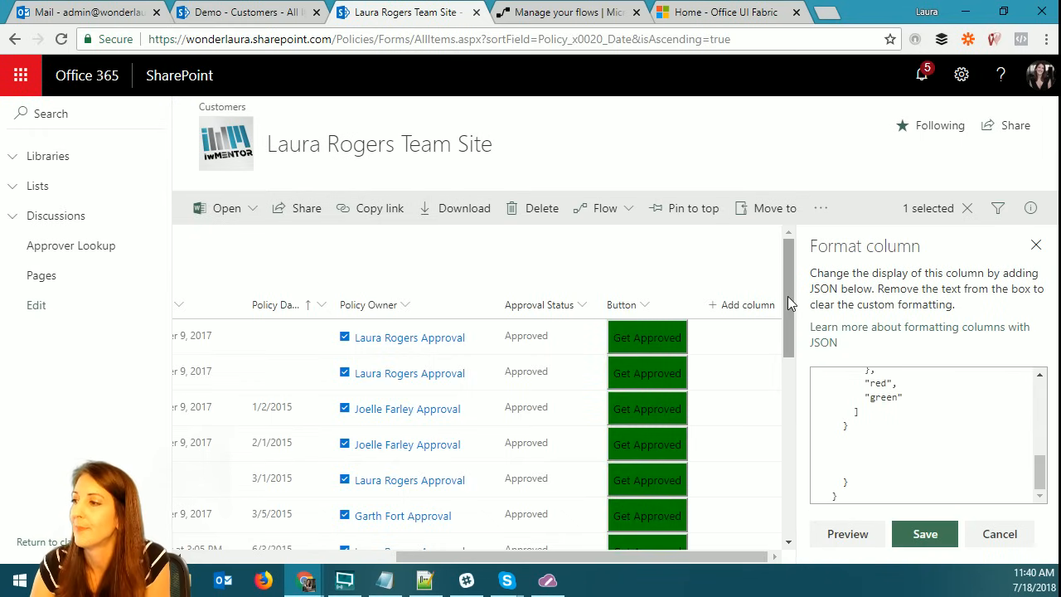
Set the approval status of the pending document dated 4/10/2018 to Rejected to test the button color.
drag(789, 303, 781, 470)
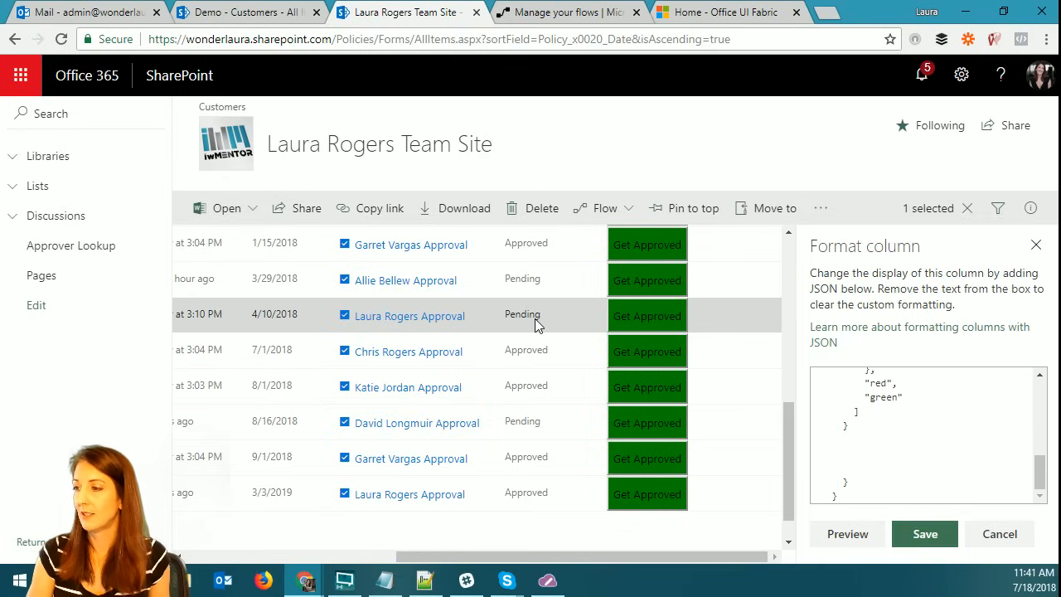
key(alt+Tab)
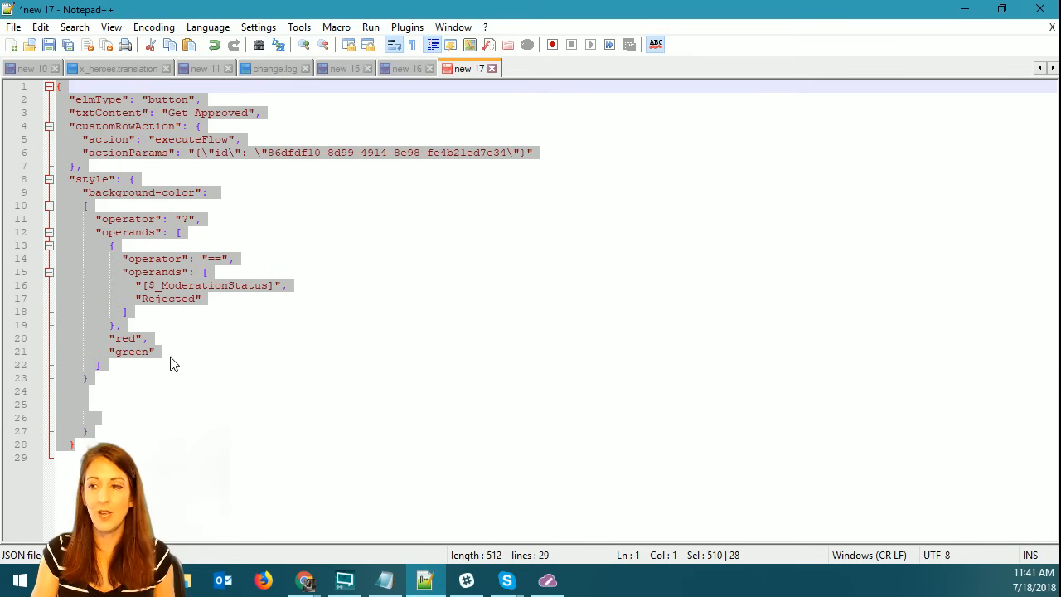
key(alt+Tab)
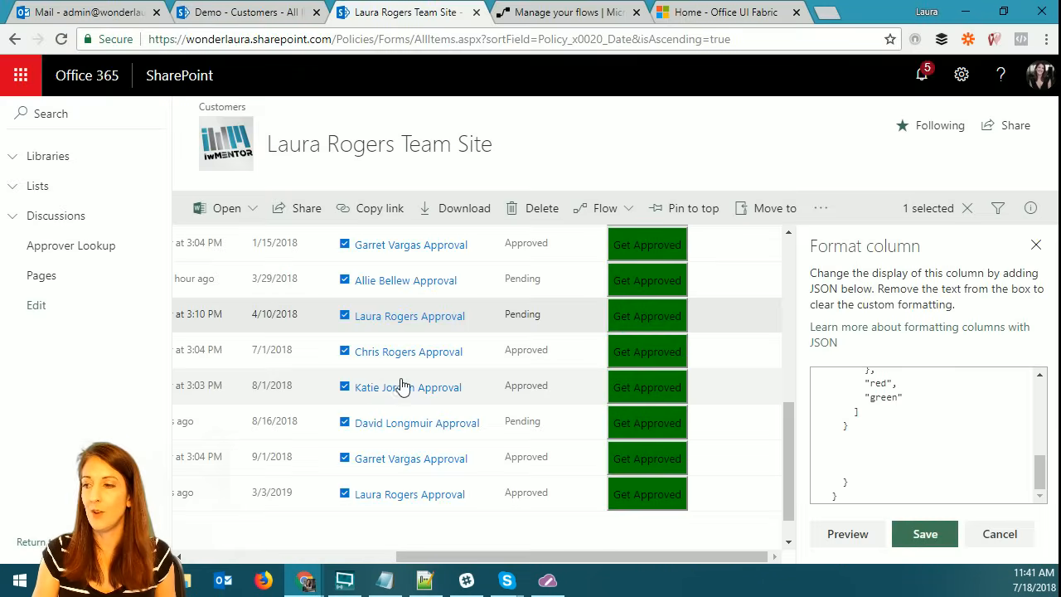
right_click(569, 321)
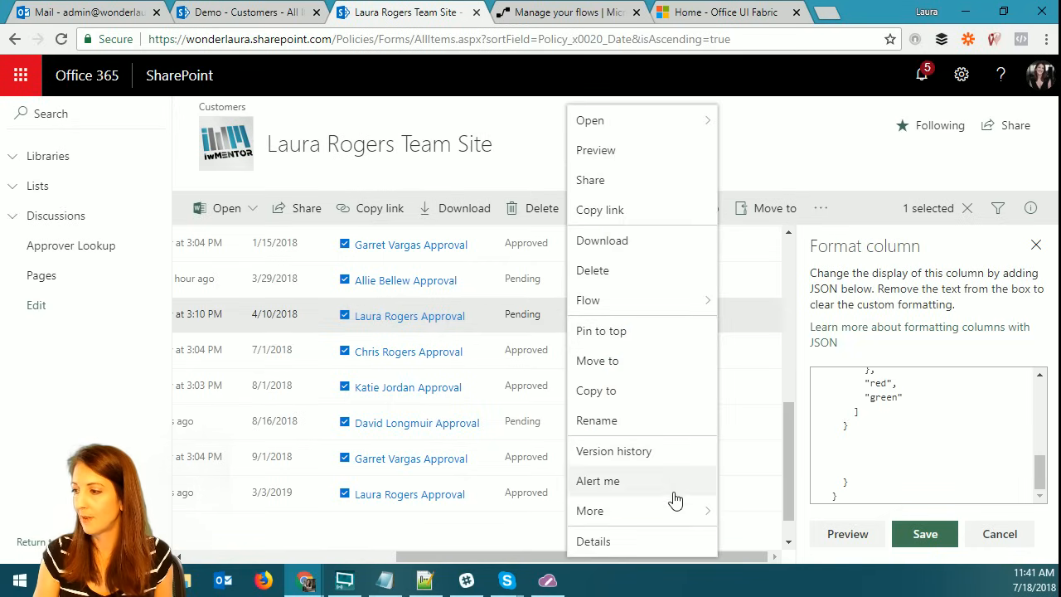
mouse_move(673, 518)
click(794, 544)
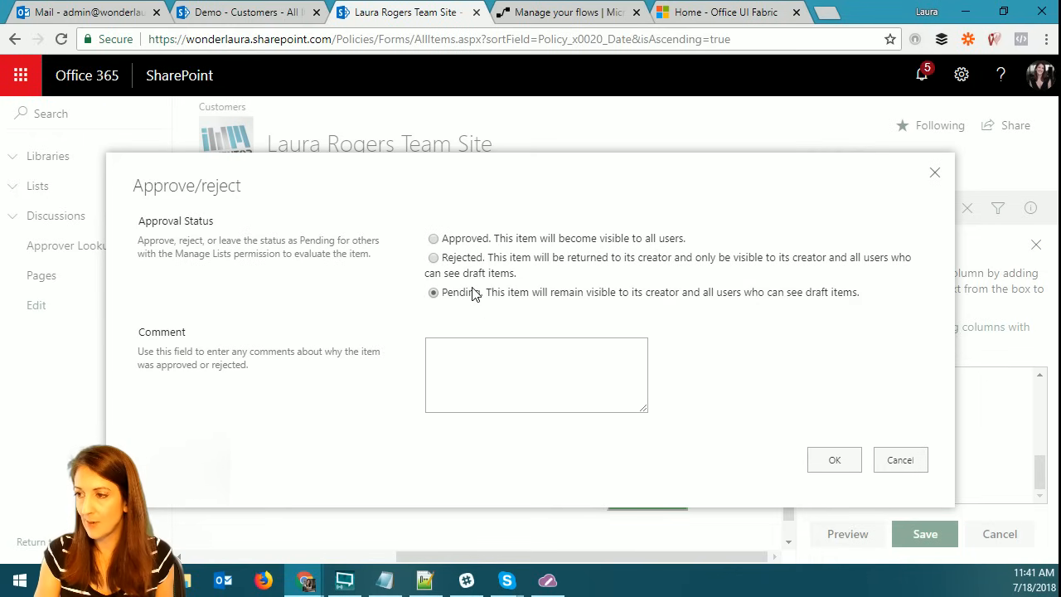
click(442, 261)
click(823, 460)
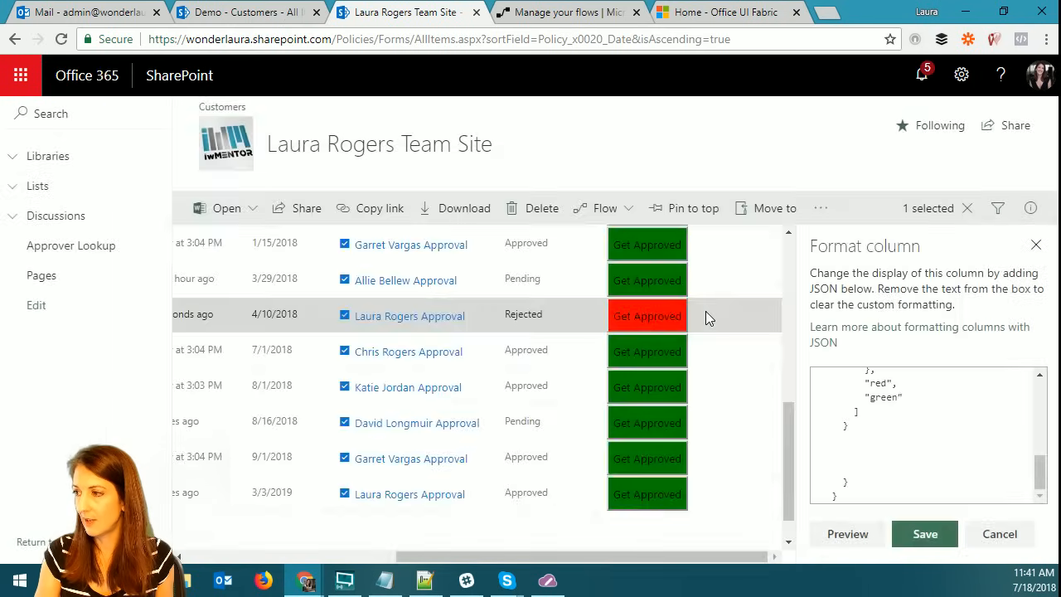
click(751, 359)
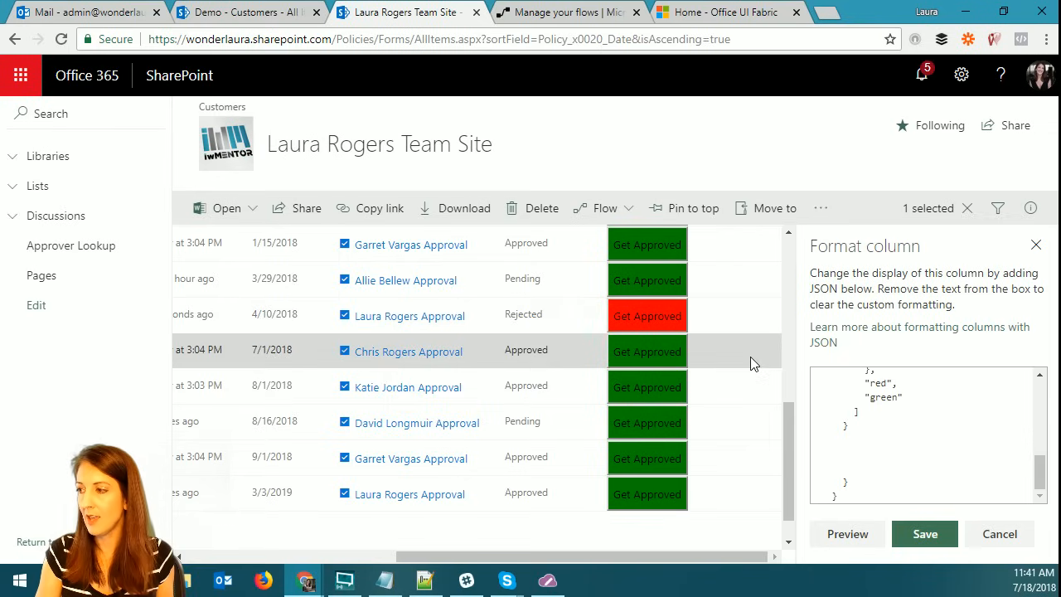
click(751, 319)
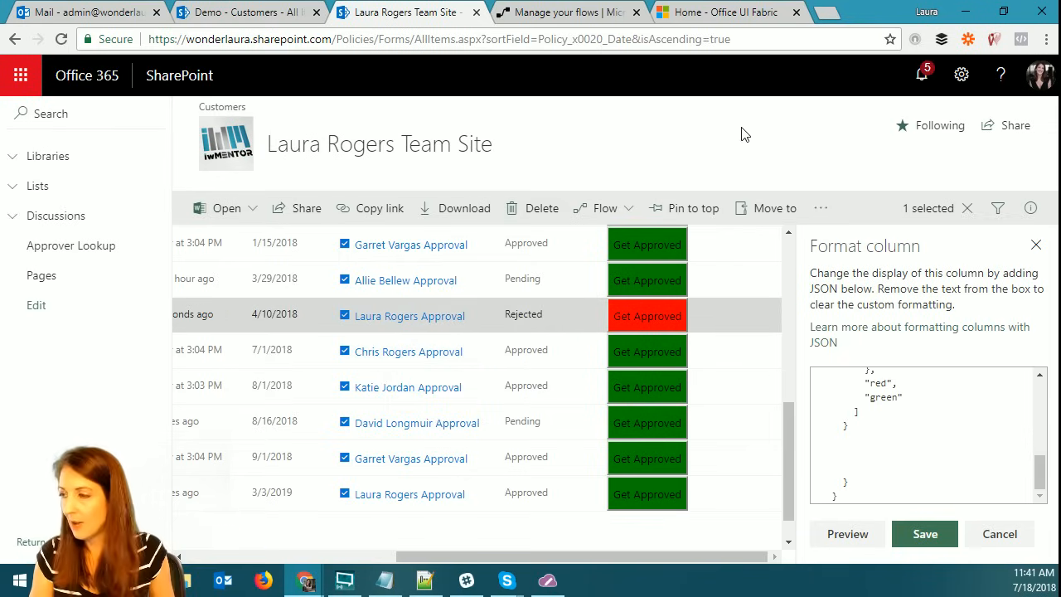
Switch to Notepad++ and copy "color": "white" without its trailing comma from the new 16 document.
key(alt+Tab)
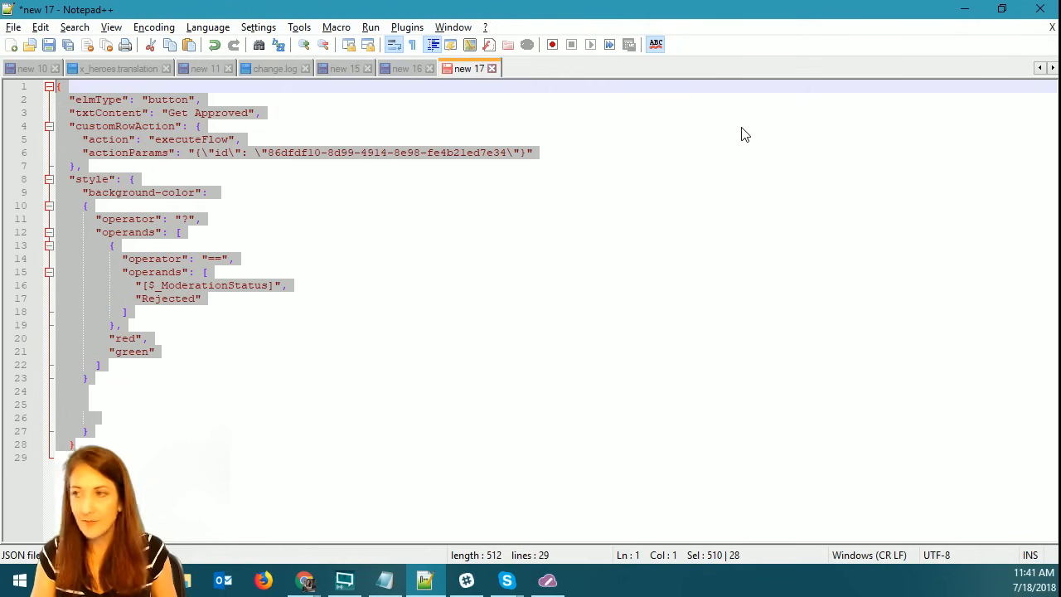
click(410, 69)
click(149, 383)
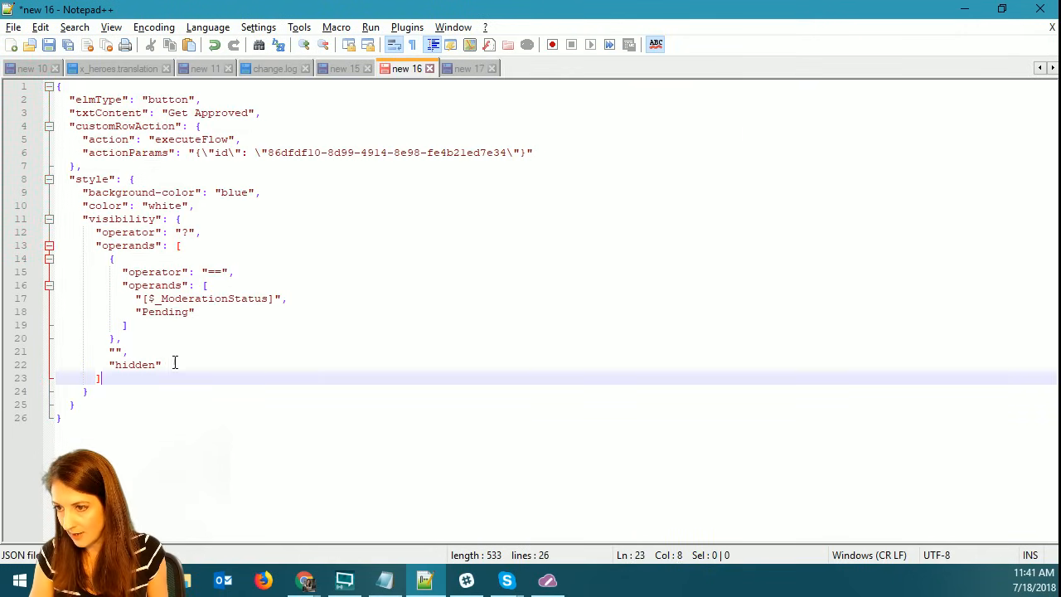
click(205, 208)
drag(83, 206, 189, 206)
key(ctrl+c)
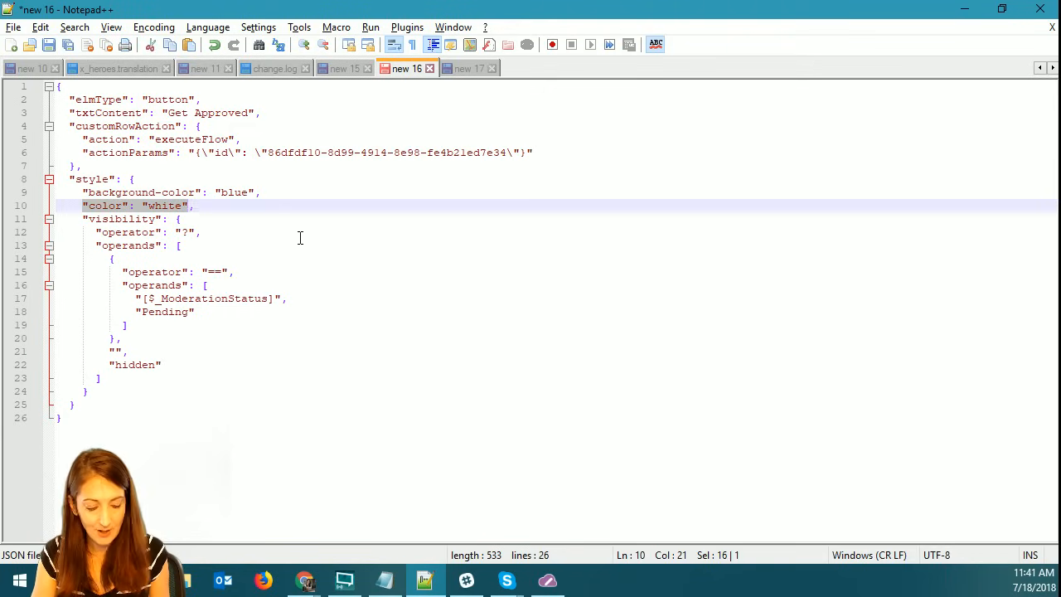
Paste the copied color setting onto the empty line below the background-color block in the new 17 document.
click(457, 72)
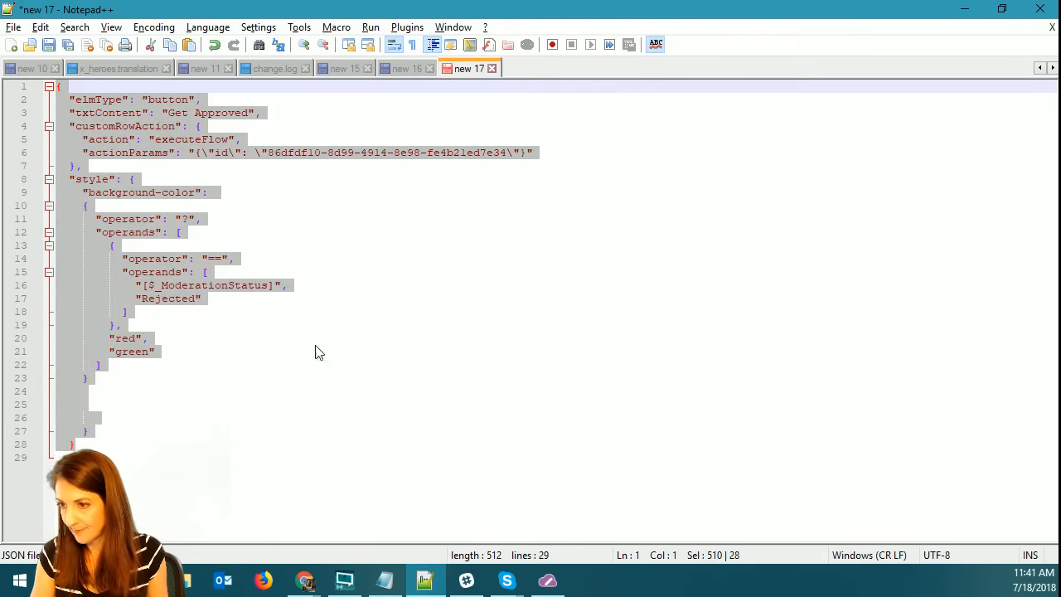
click(212, 365)
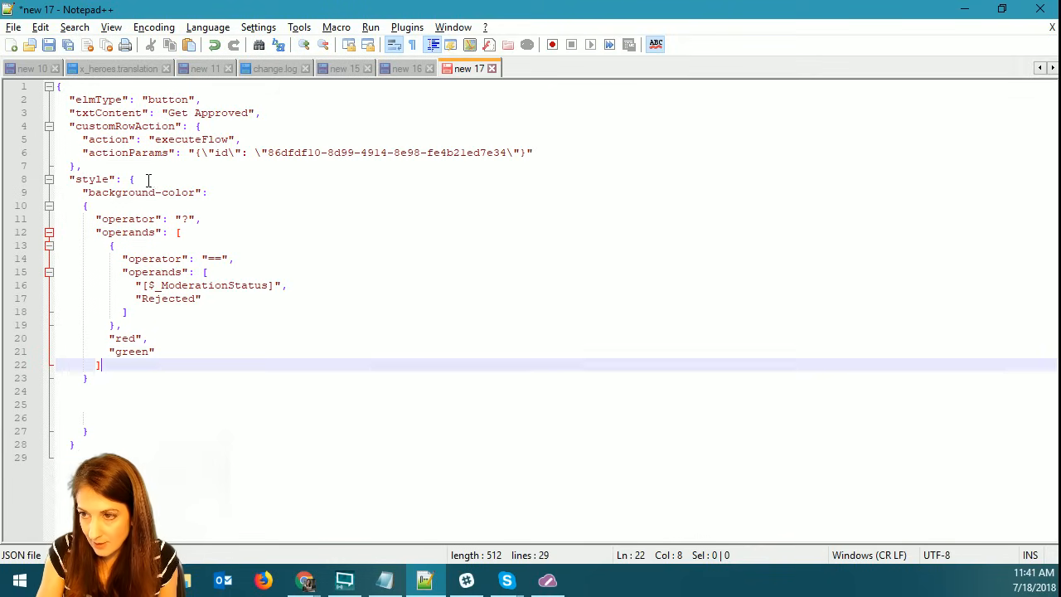
click(70, 180)
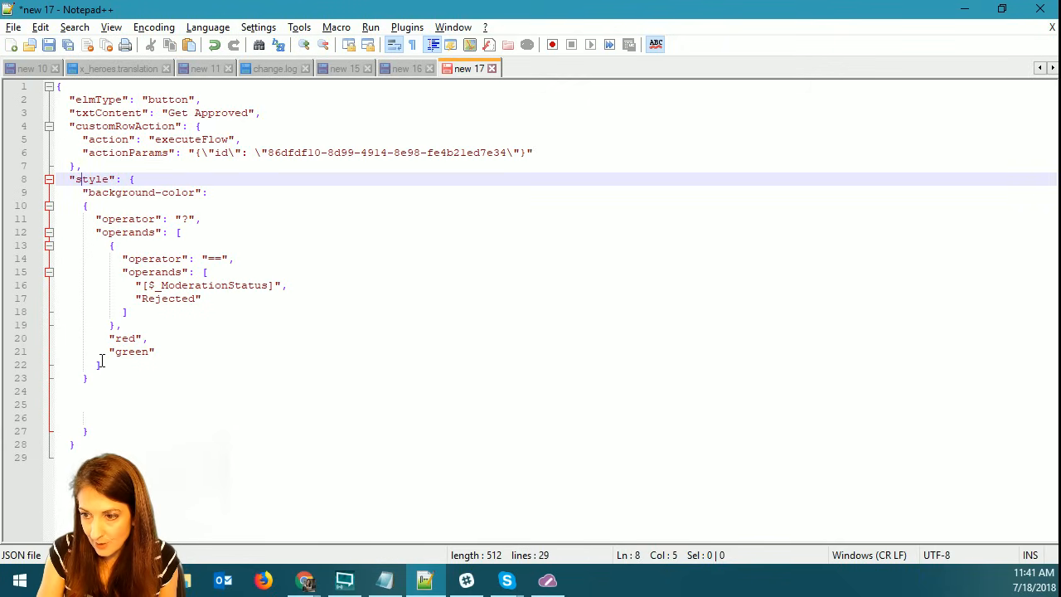
click(102, 393)
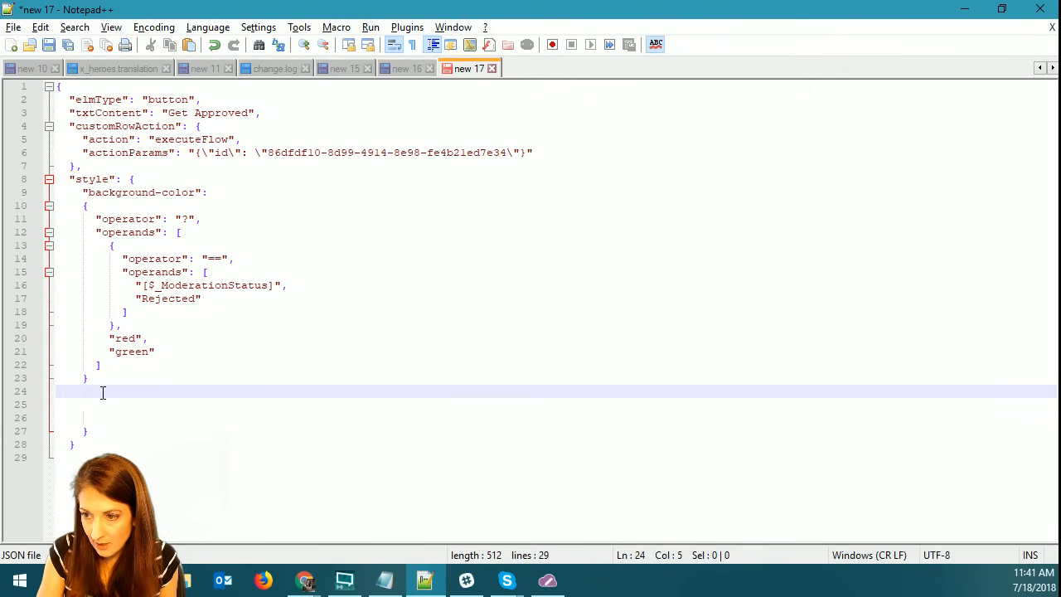
key(ctrl+v)
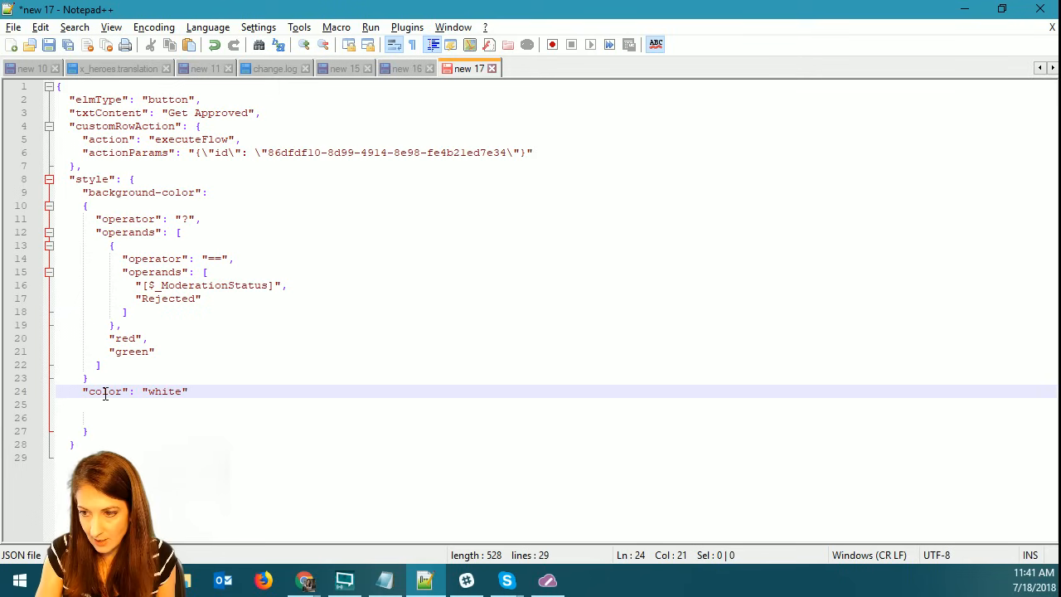
Try to save the whole new 17 JSON, with the white text color, as the Button column's formatting in the browser.
drag(91, 448, 57, 87)
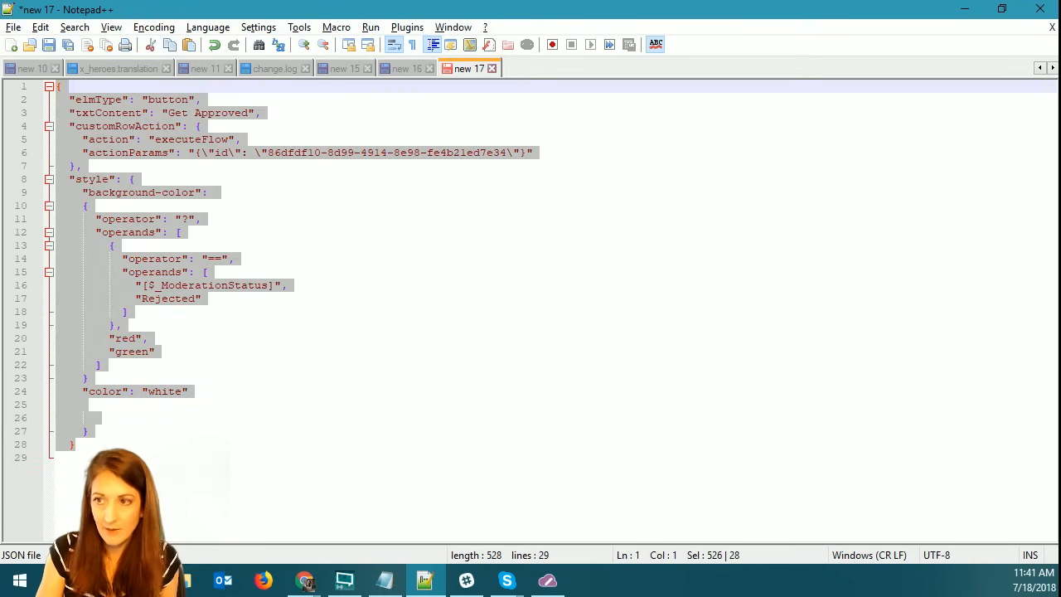
key(alt+Tab)
click(949, 401)
key(ctrl+a)
key(ctrl+v)
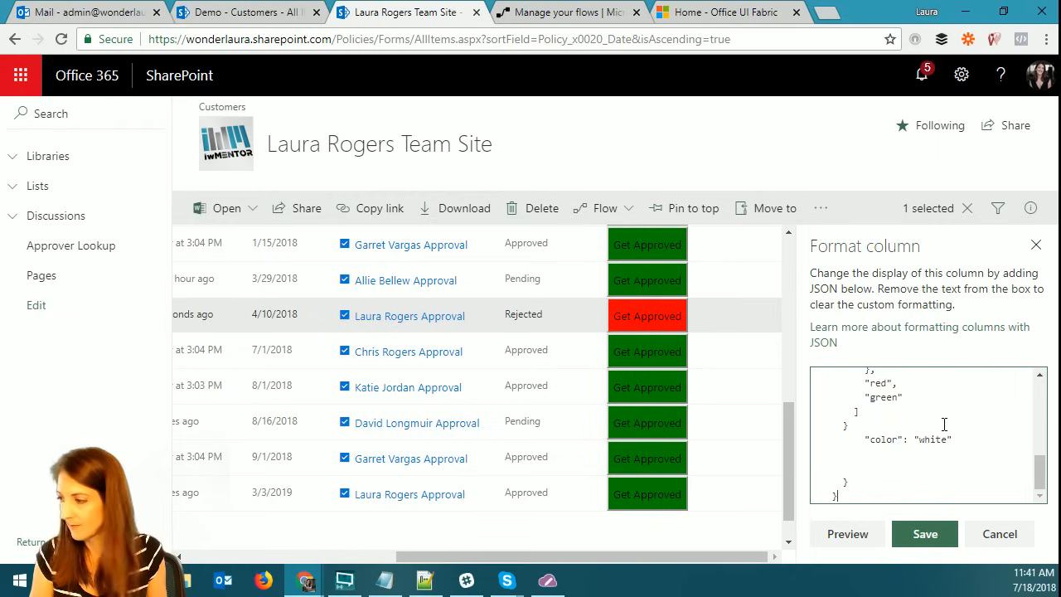
click(923, 533)
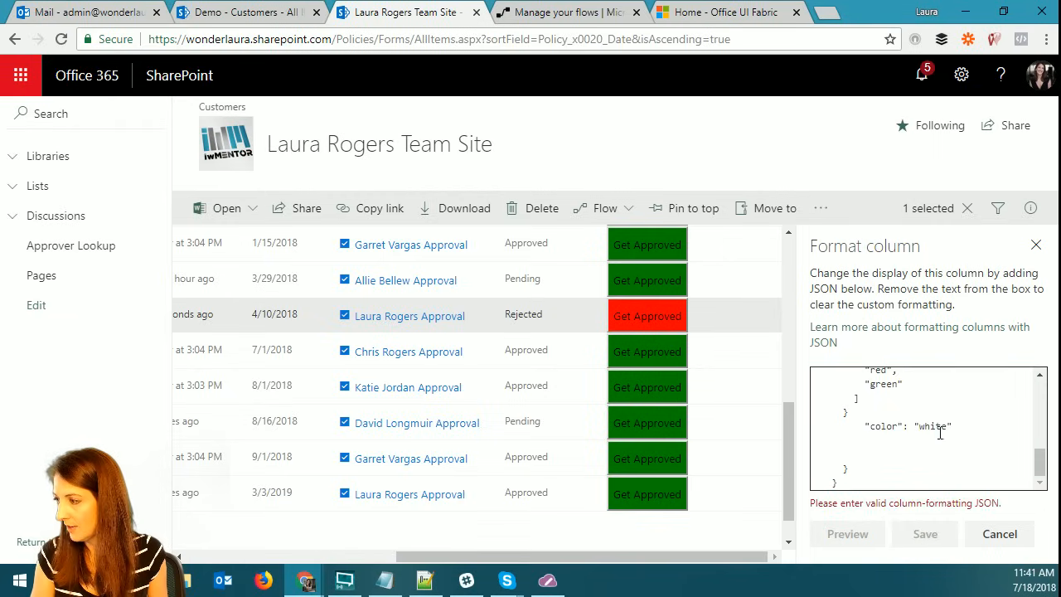
Add the missing comma after the background-color block's closing brace in the Button column's JSON and save the formatting.
click(970, 427)
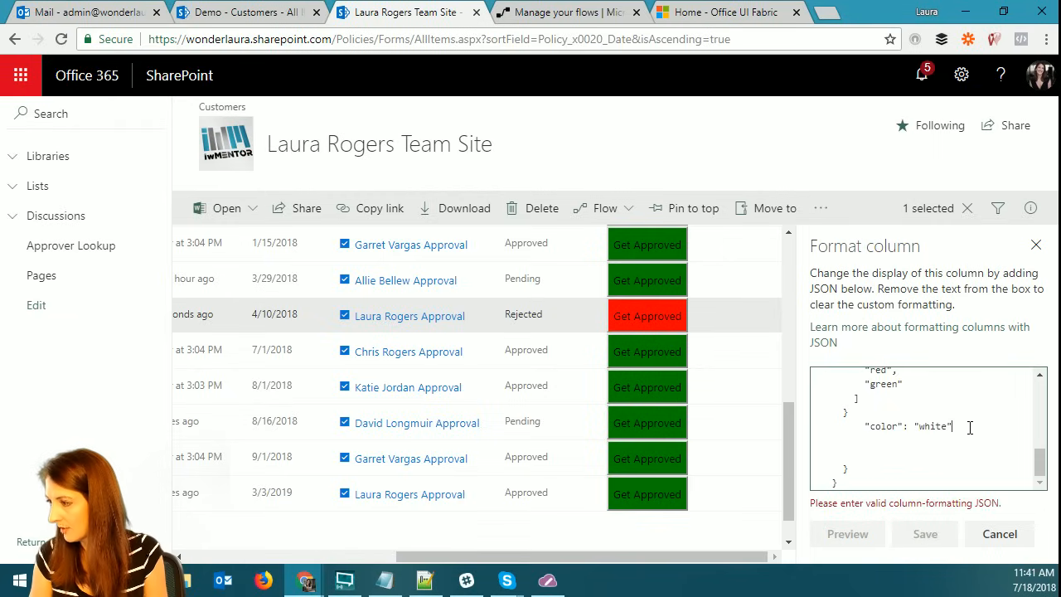
click(869, 412)
text(,)
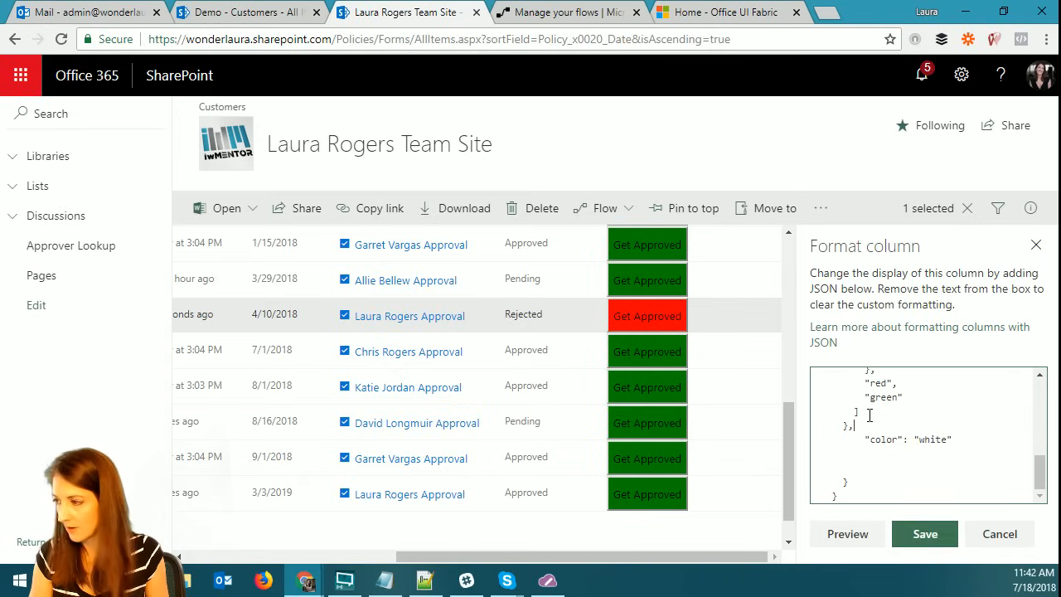
click(920, 531)
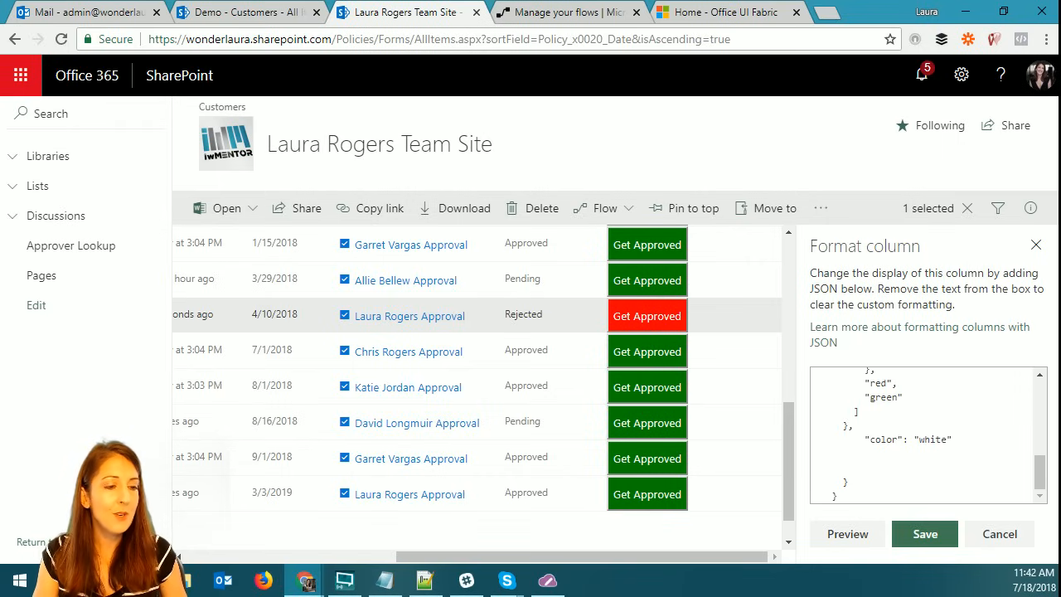
drag(788, 434, 794, 261)
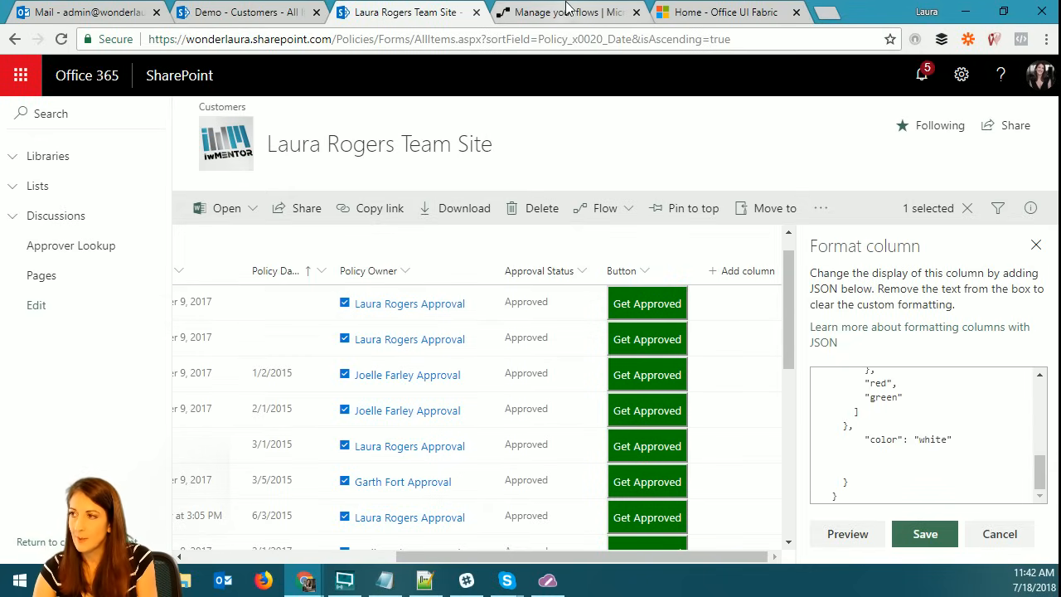
Switch to Microsoft Flow, review the Policy owner approval flow's details and run history, and return to the flow list.
click(563, 11)
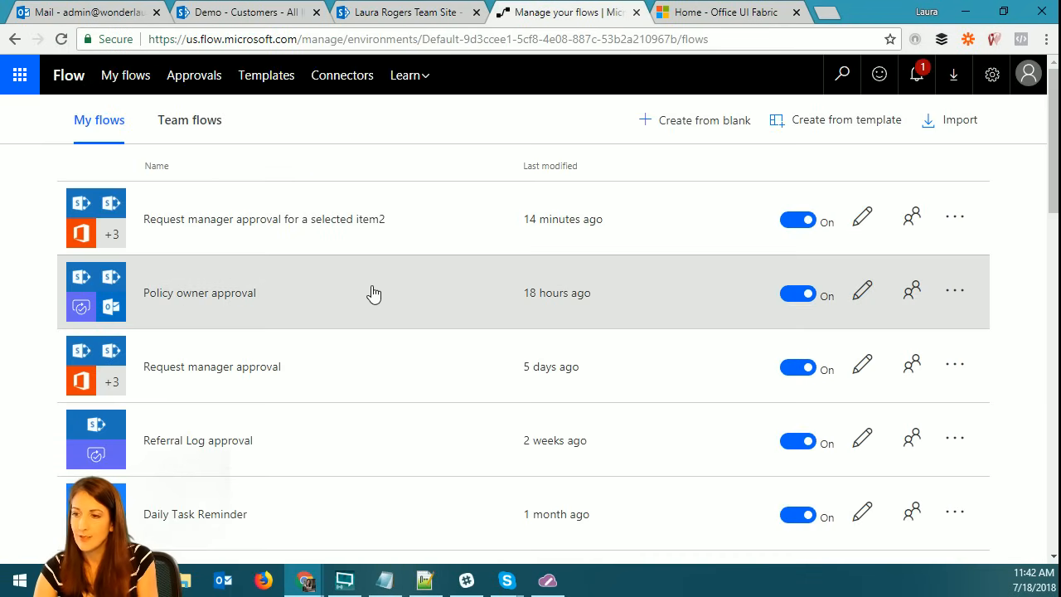
click(399, 292)
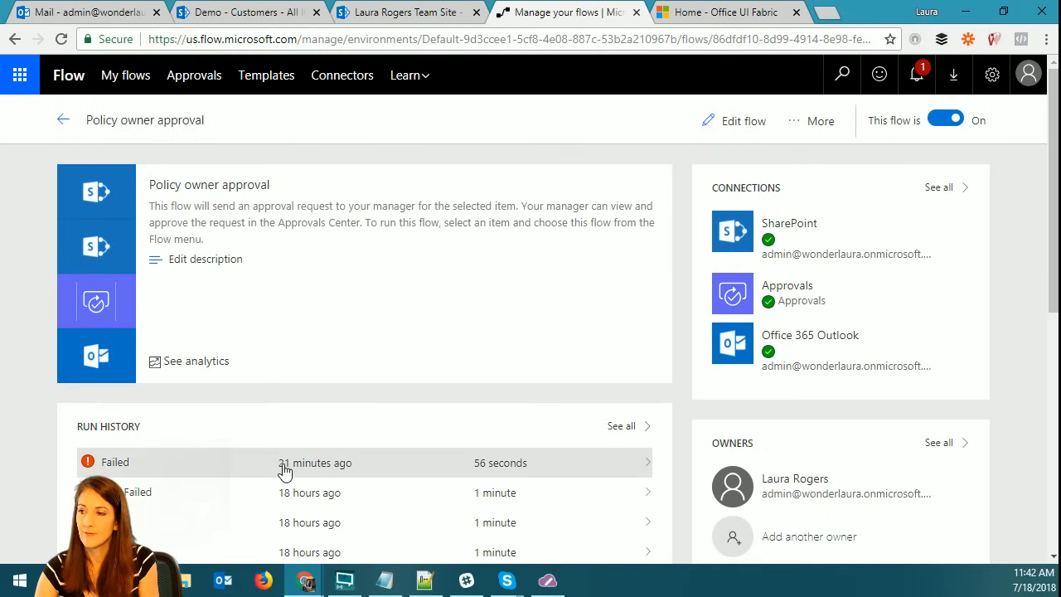
scroll(348, 431, down, 4)
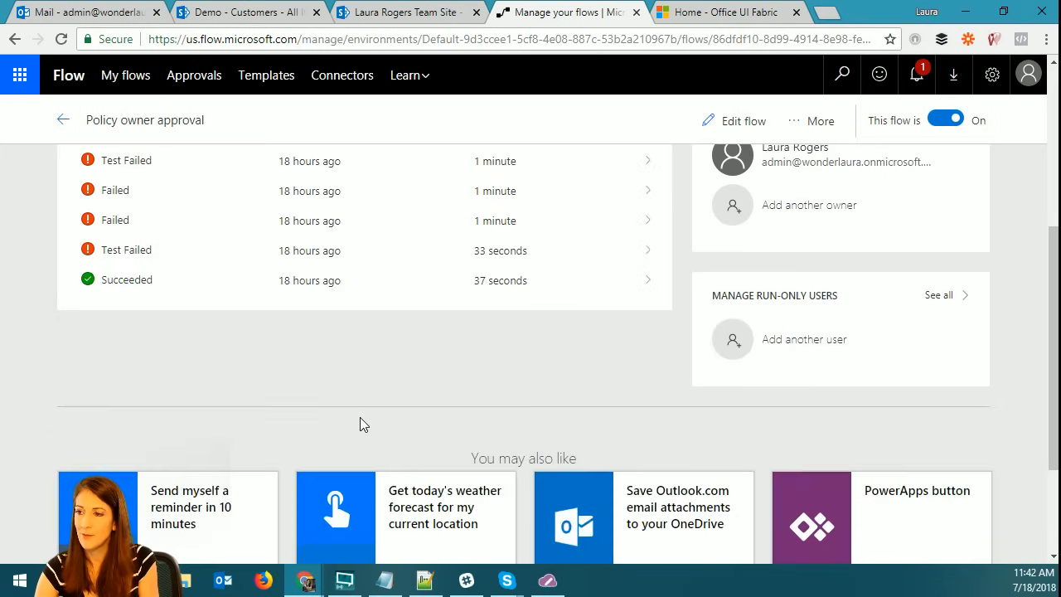
scroll(359, 424, up, 2)
scroll(258, 469, up, 2)
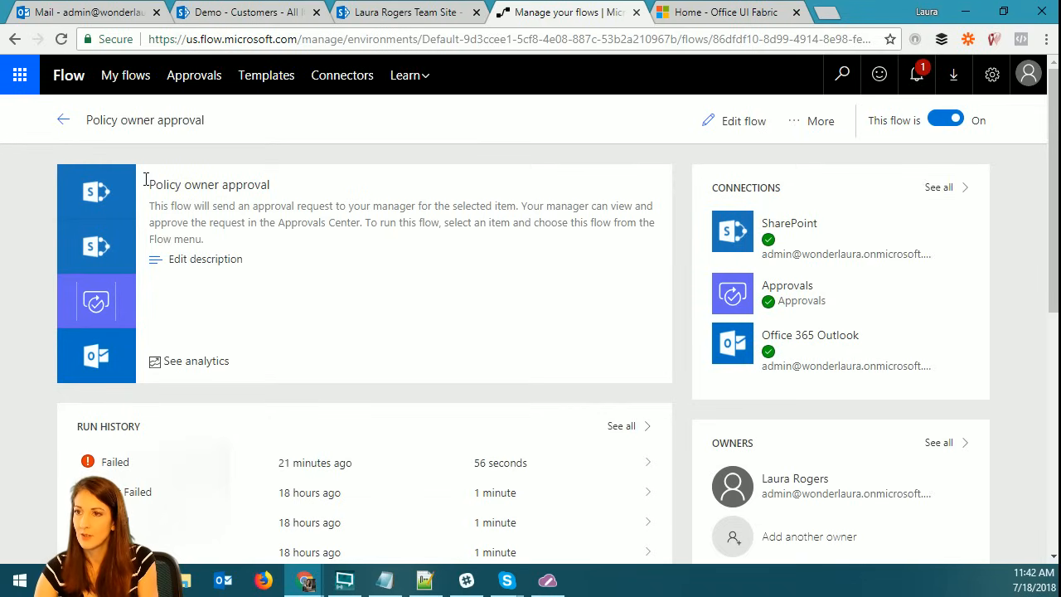
click(63, 119)
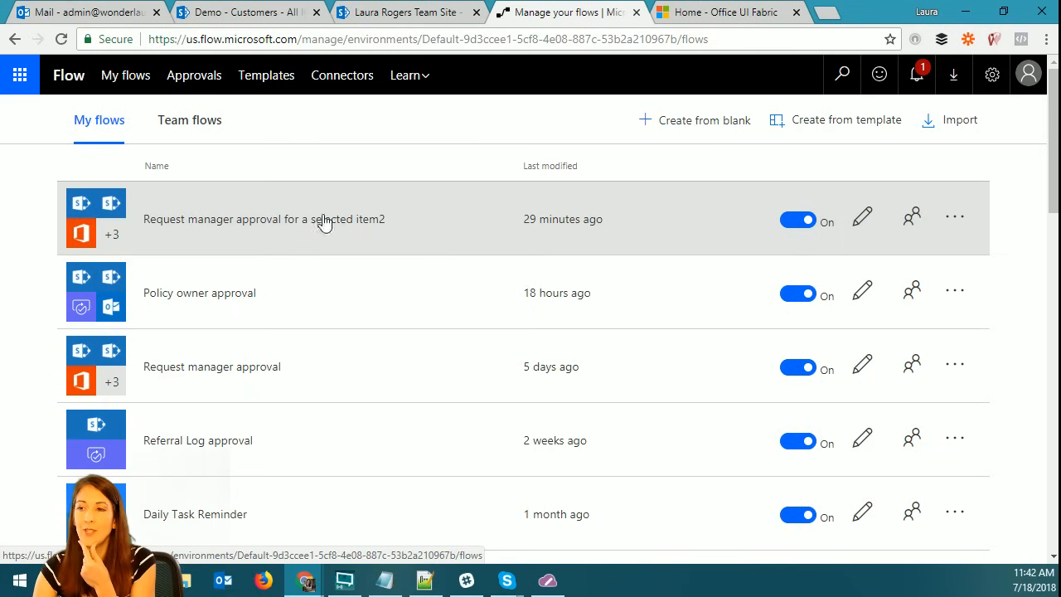
Open the flow Request manager approval for a selected item2 for editing.
click(410, 230)
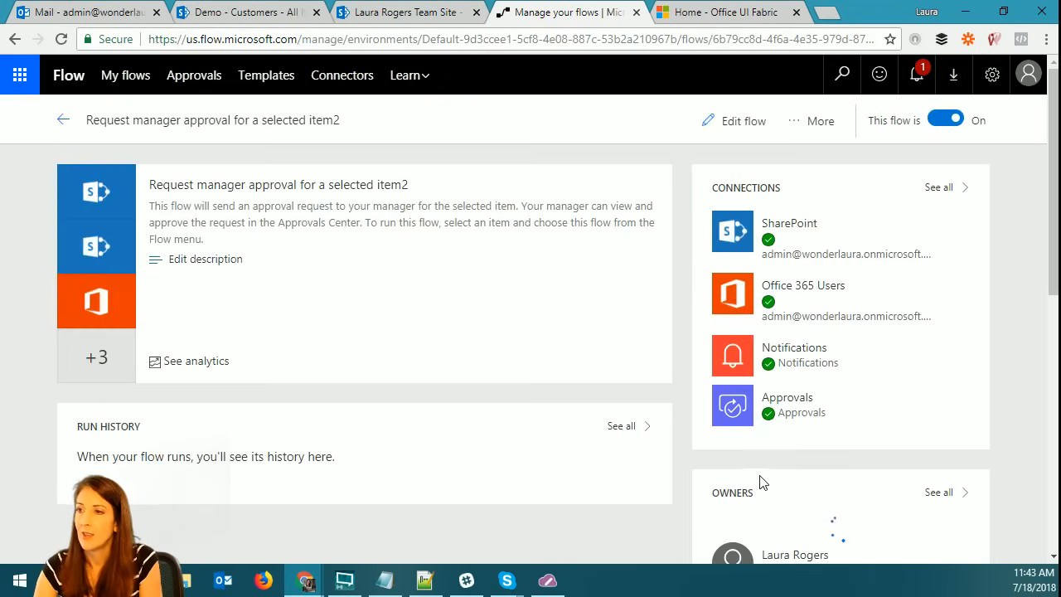
click(731, 123)
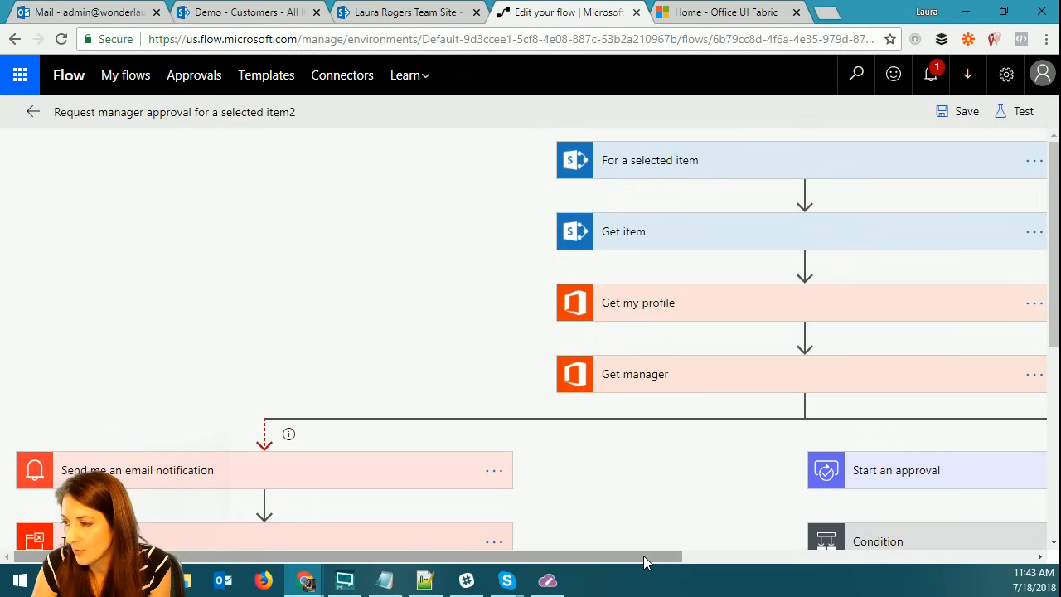
drag(641, 562, 853, 561)
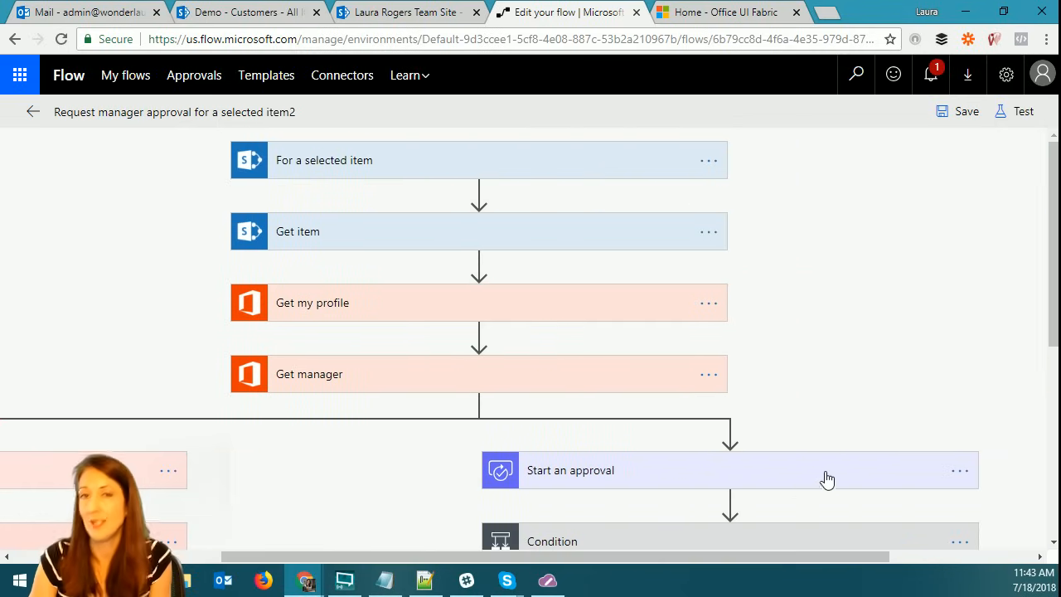
Change the Message prompt in the For a selected item trigger to "message to approver" and review the available output types.
click(564, 170)
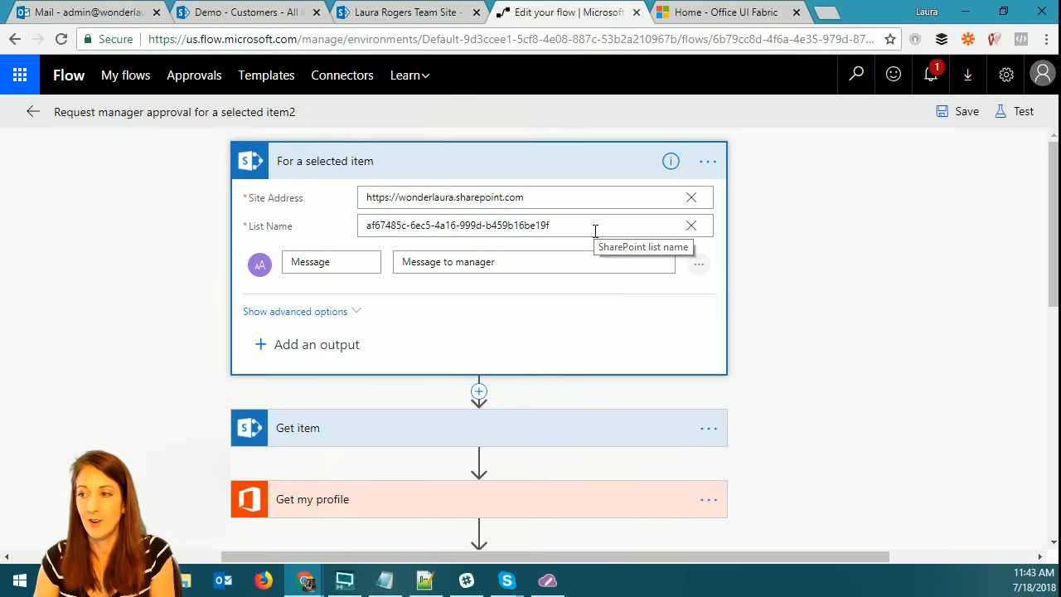
click(332, 315)
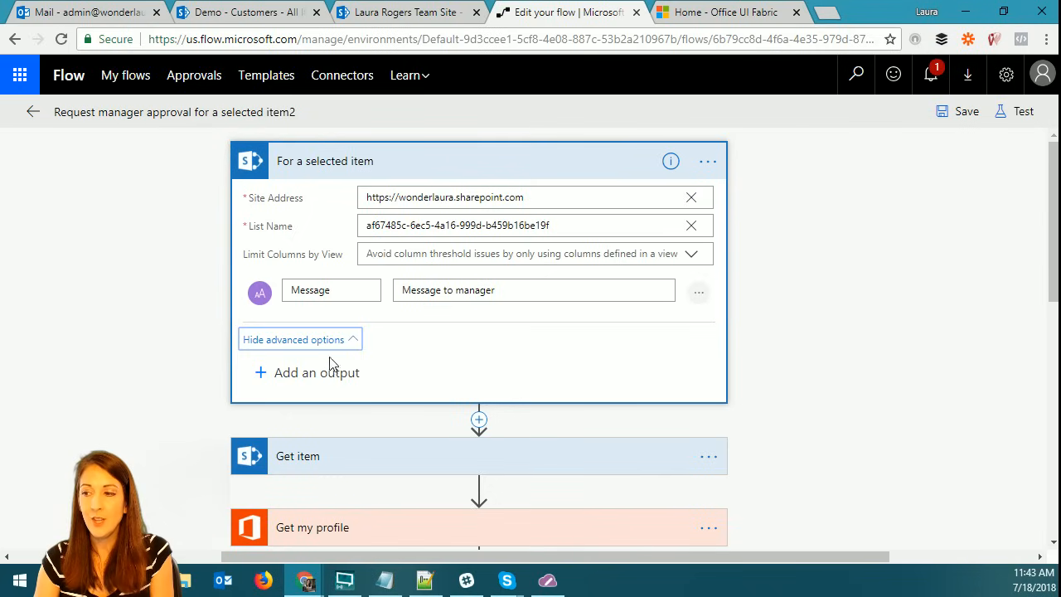
click(350, 291)
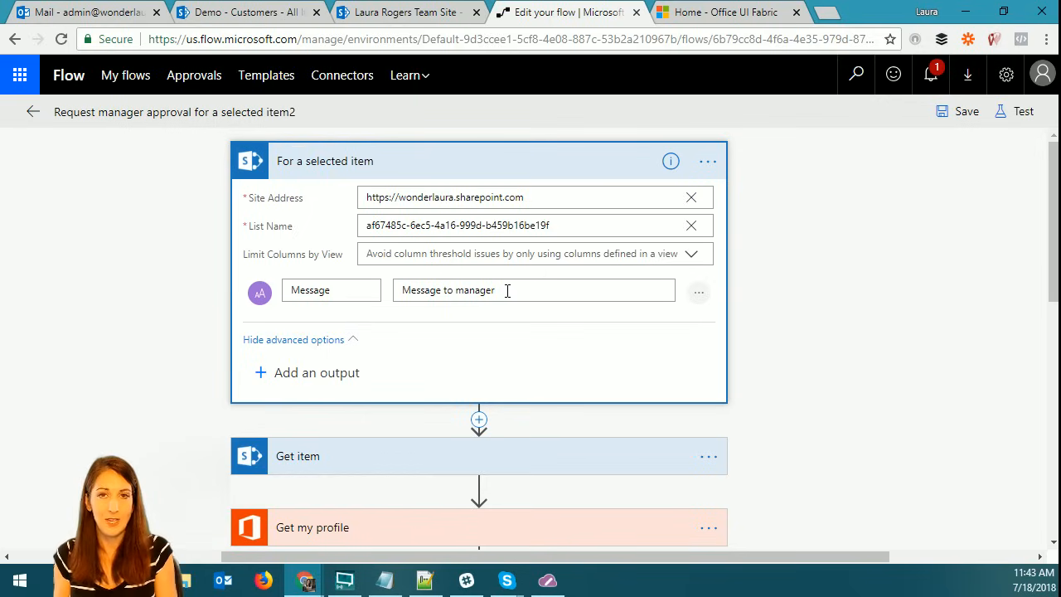
triple_click(474, 288)
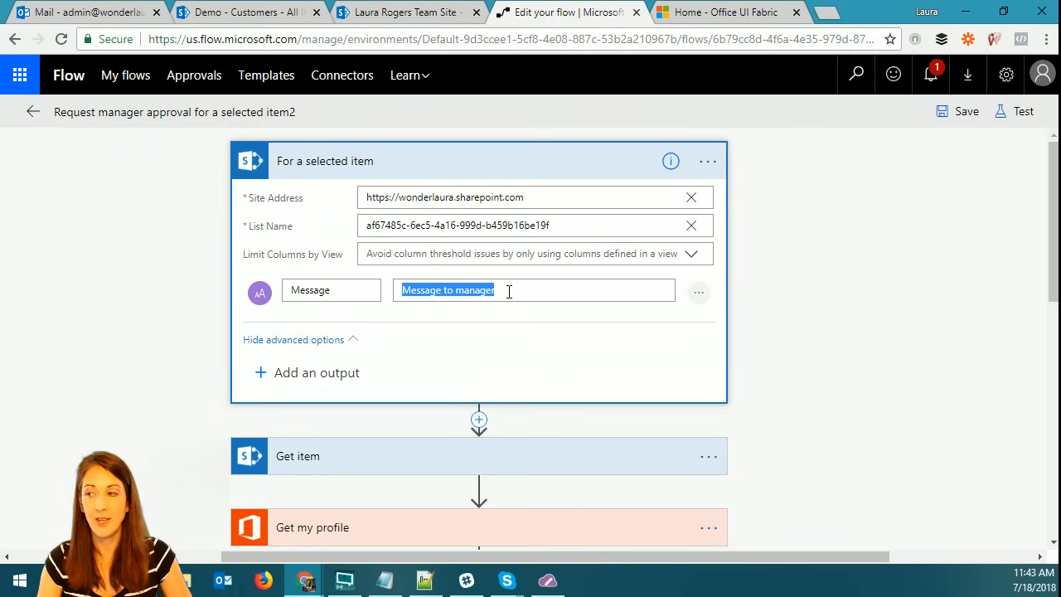
text(me)
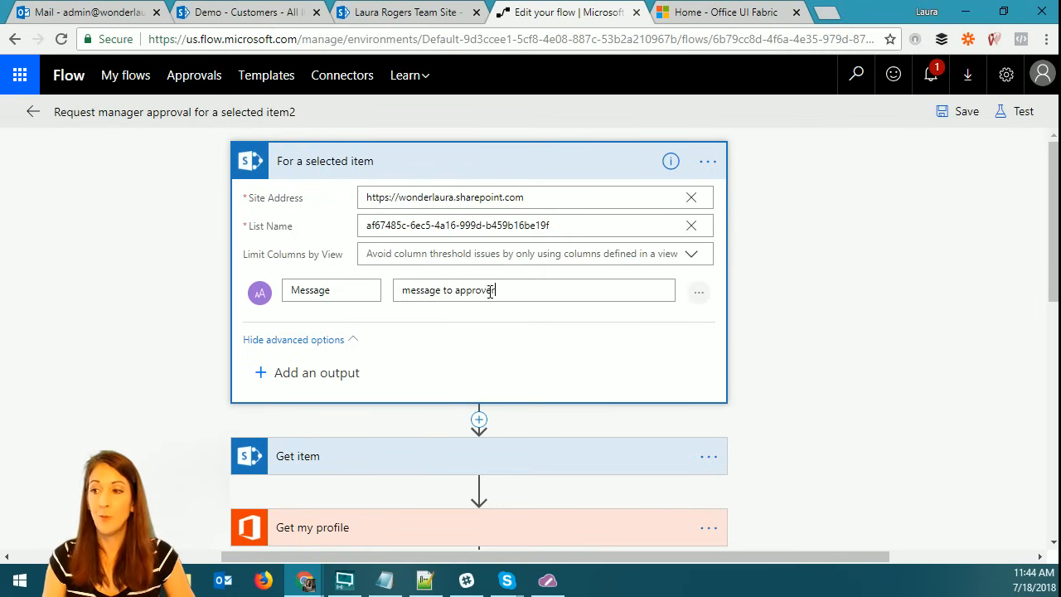
click(332, 373)
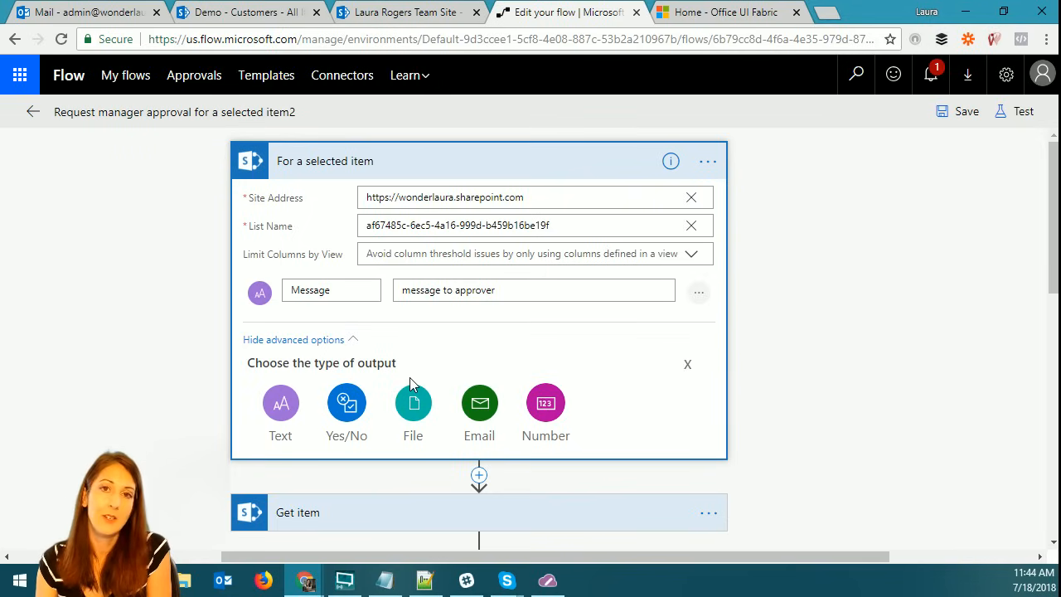
click(587, 168)
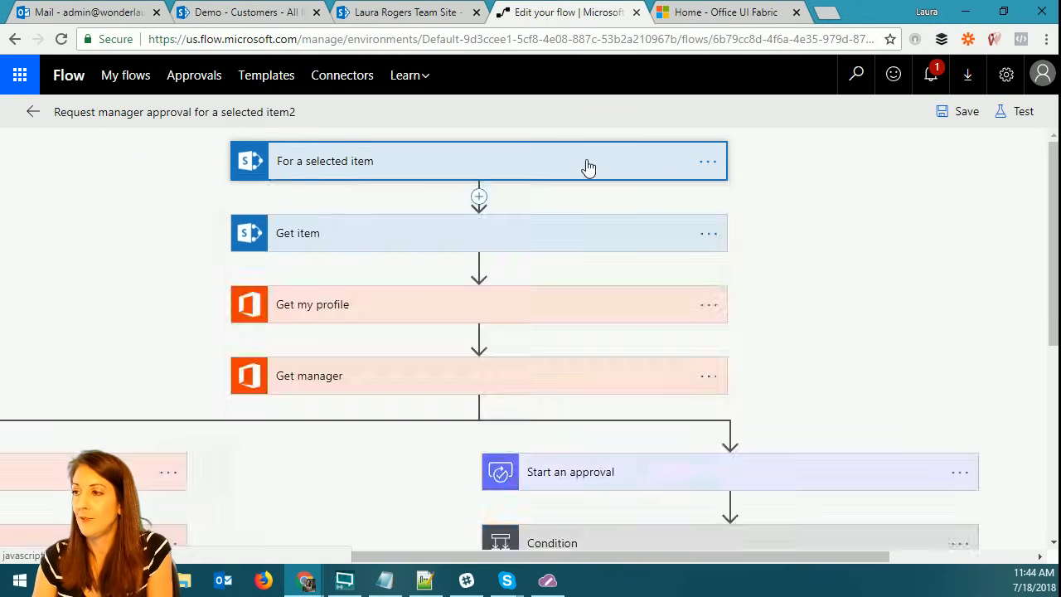
Examine the Get item action's settings, including the advanced choices for limiting columns by view.
click(440, 240)
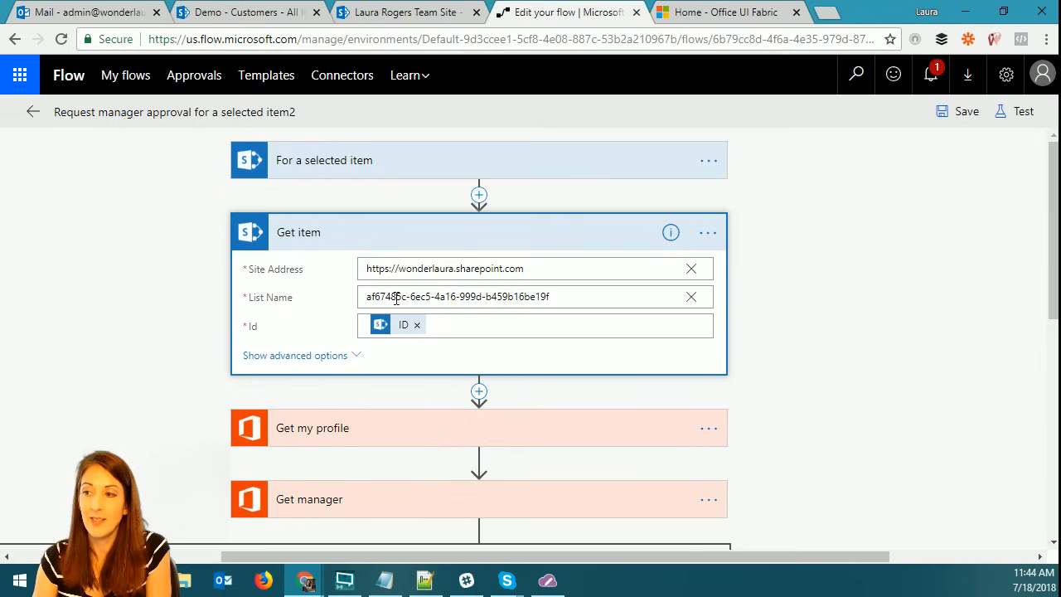
scroll(369, 221, down, 2)
click(340, 189)
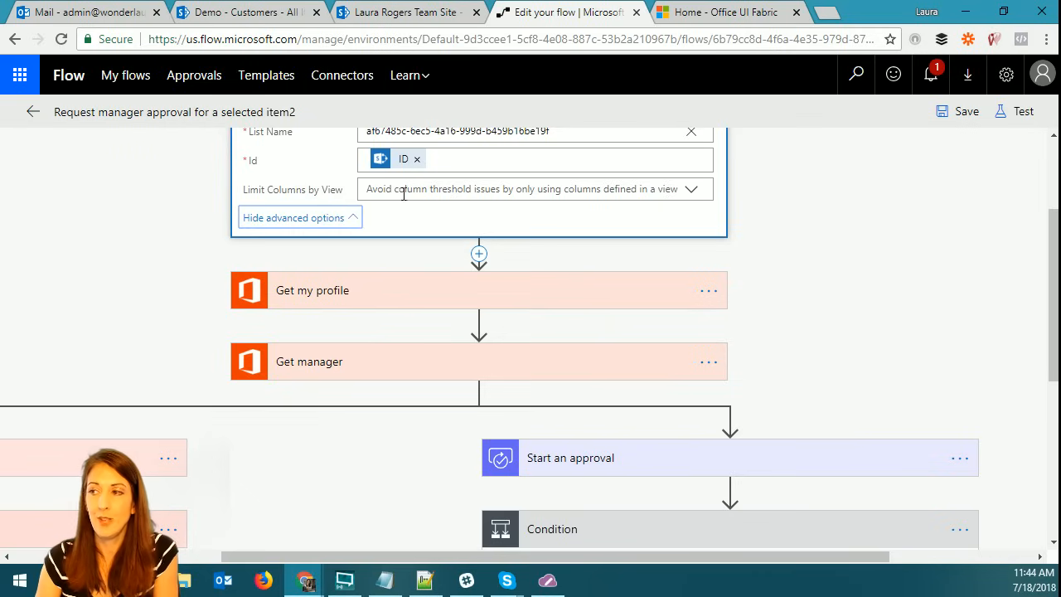
click(692, 192)
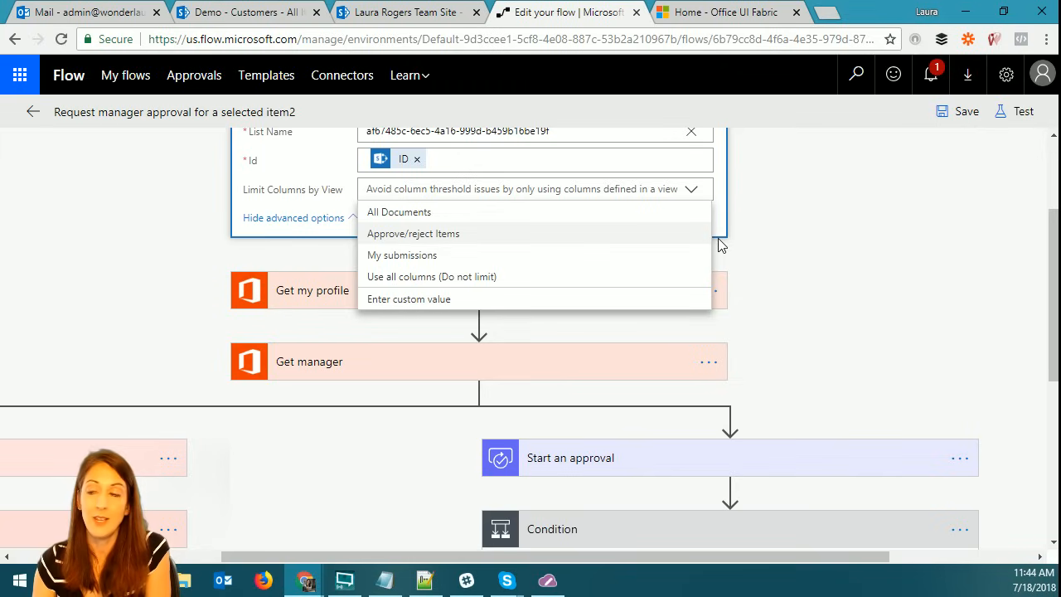
click(770, 231)
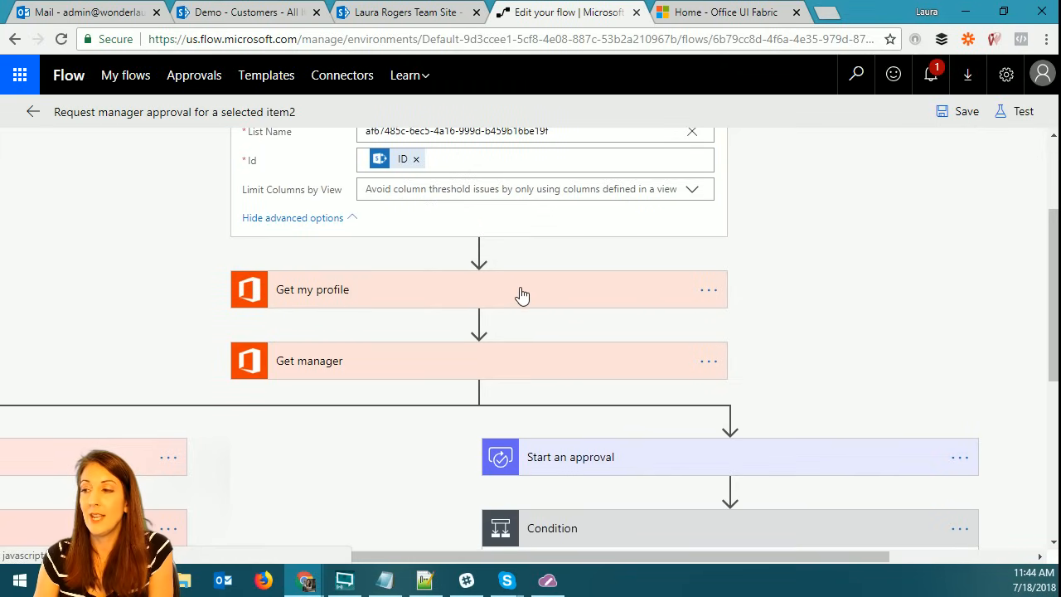
Inspect the run-after conditions of the Send me an email notification action, along with its subject and body.
drag(675, 561, 470, 569)
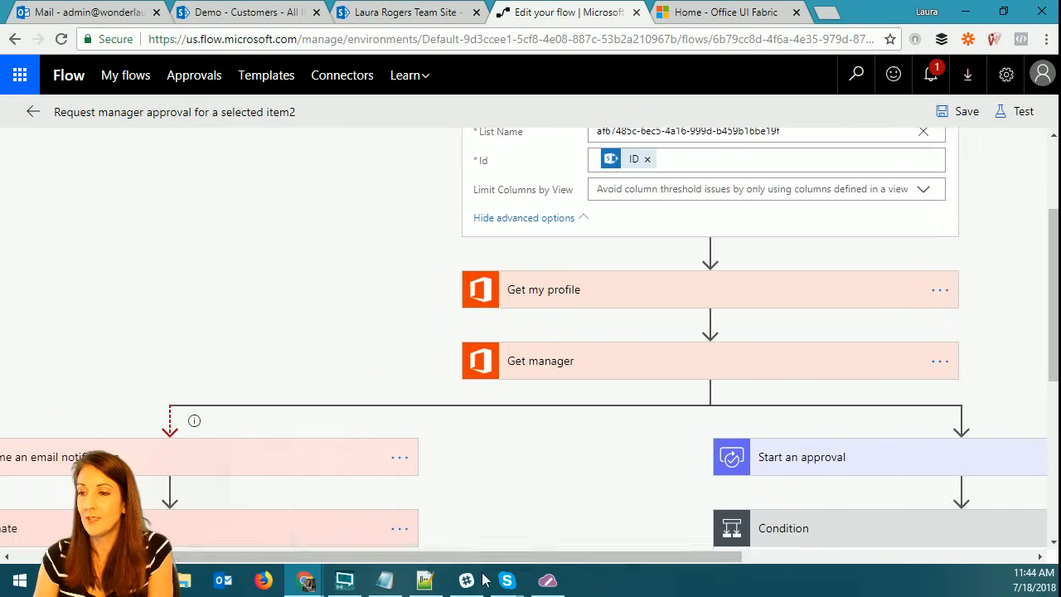
click(940, 361)
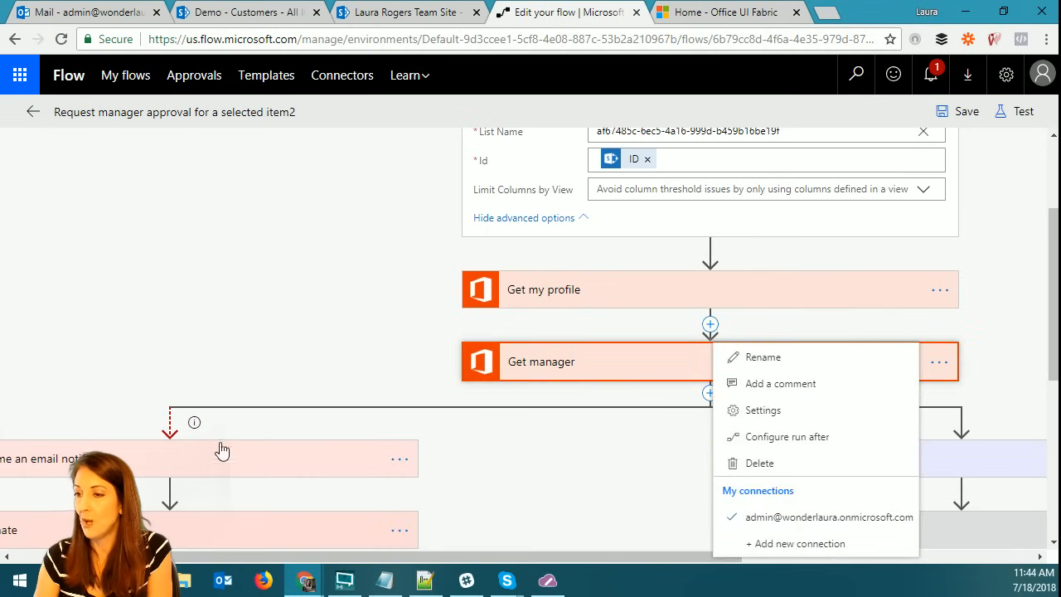
click(397, 463)
click(398, 462)
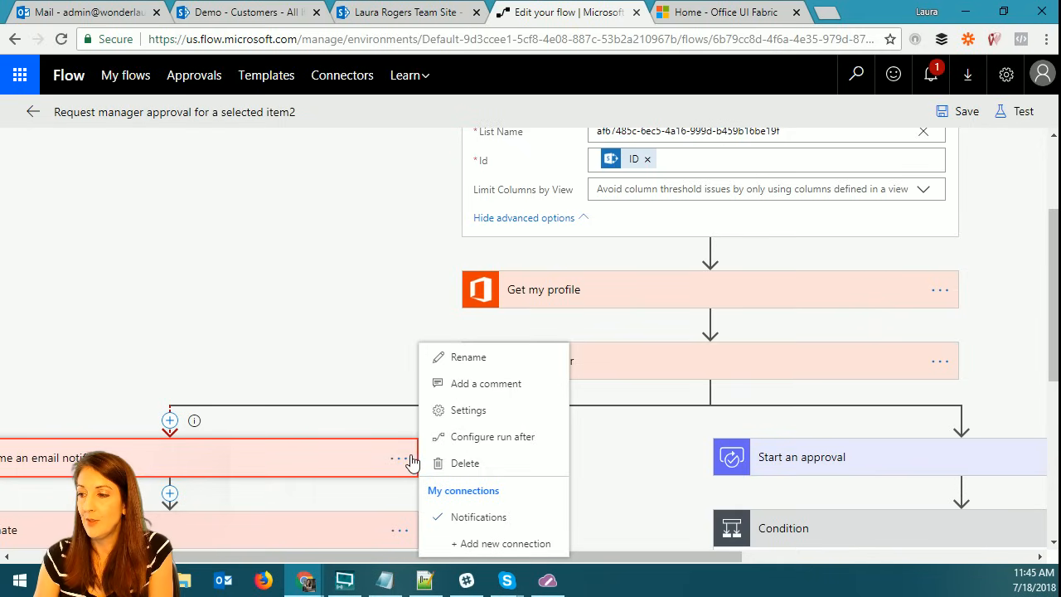
click(511, 443)
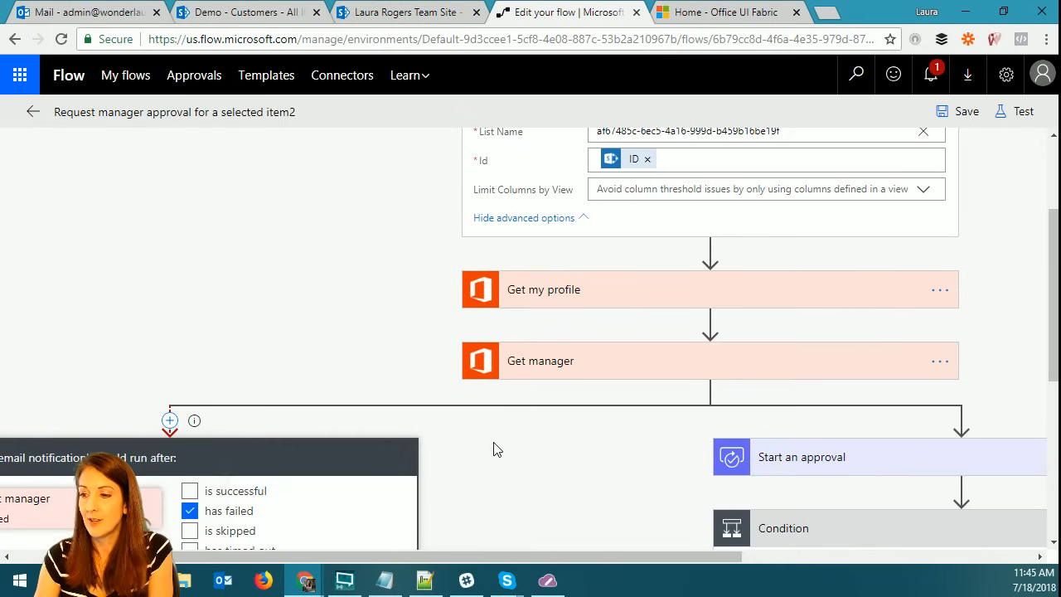
scroll(552, 455, down, 3)
drag(297, 556, 235, 556)
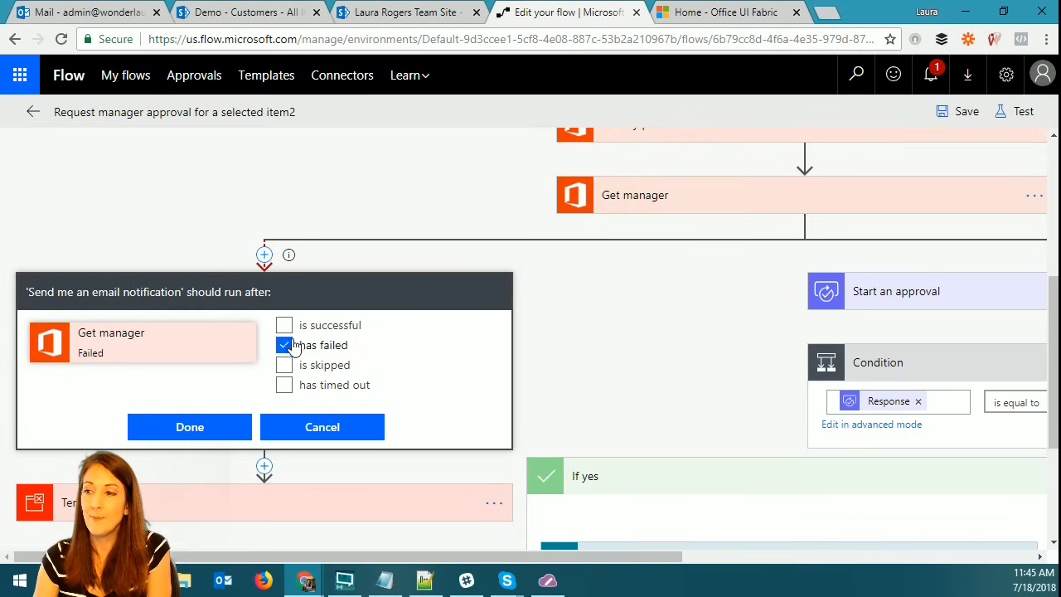
click(303, 426)
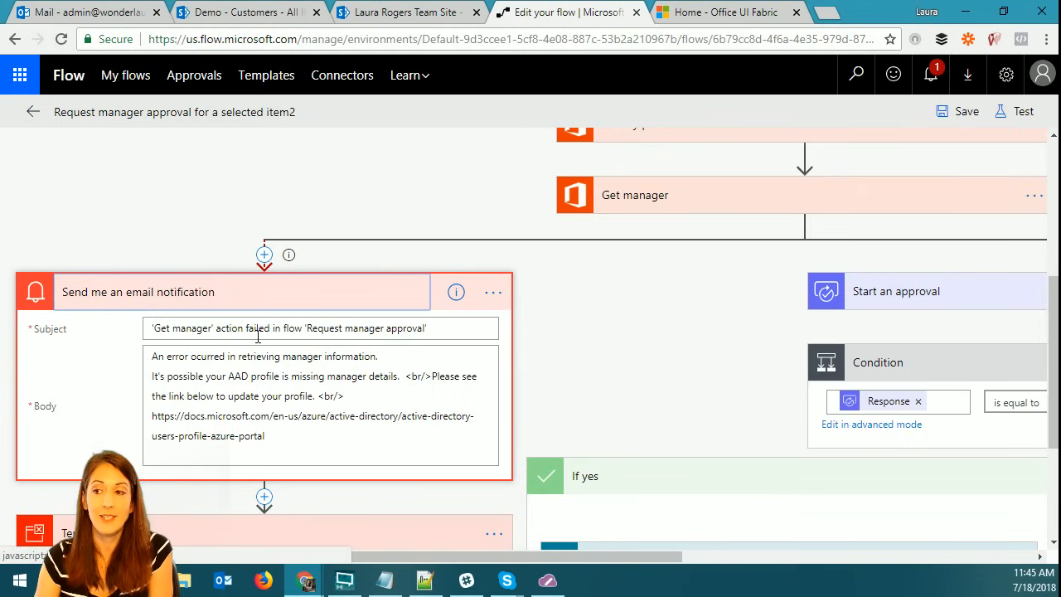
click(340, 297)
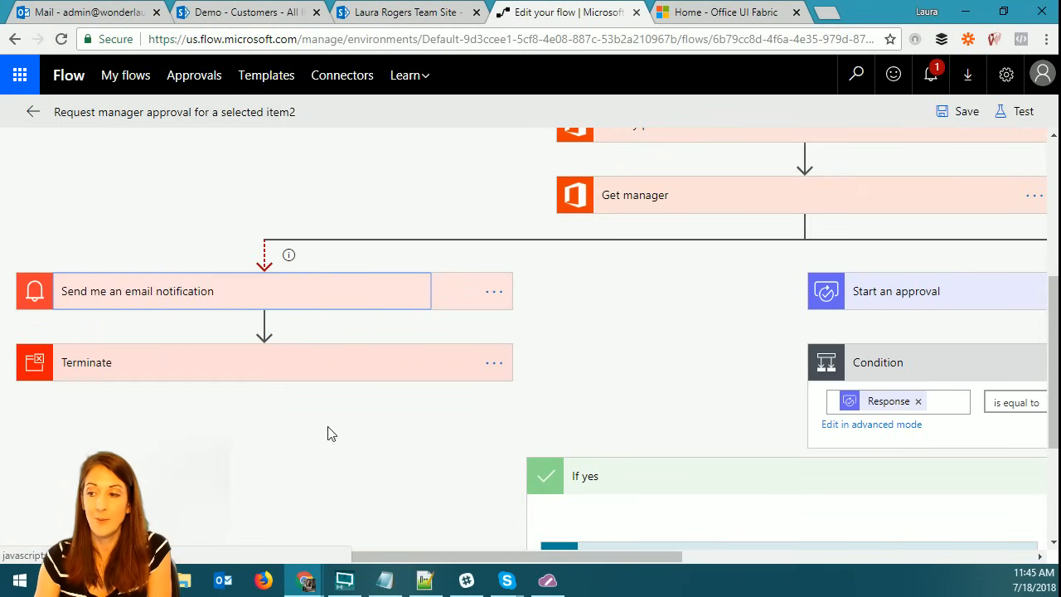
Inspect the run-after conditions of the Start an approval action.
drag(360, 557, 639, 557)
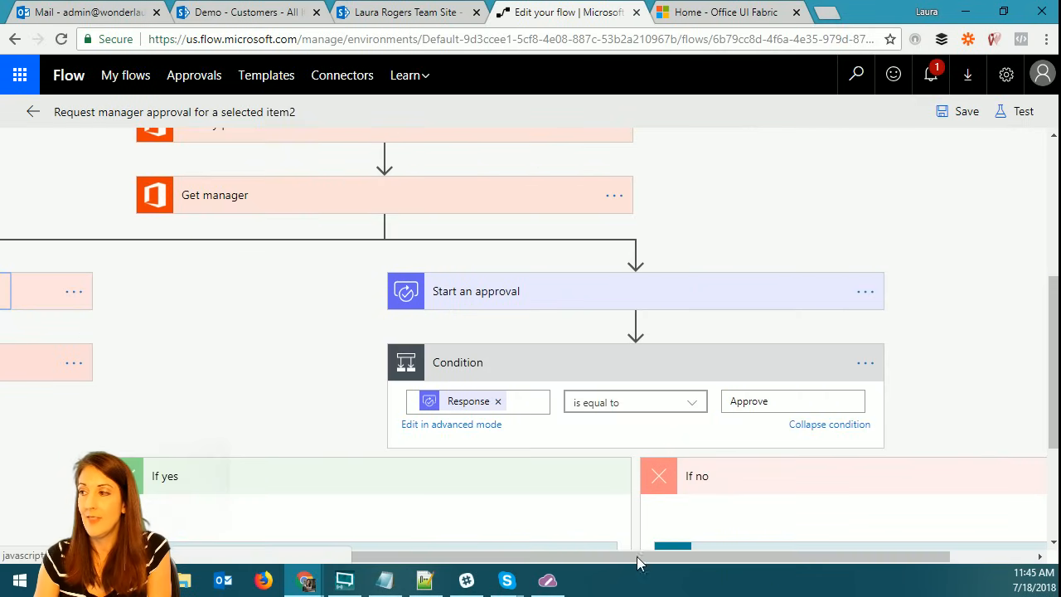
click(865, 294)
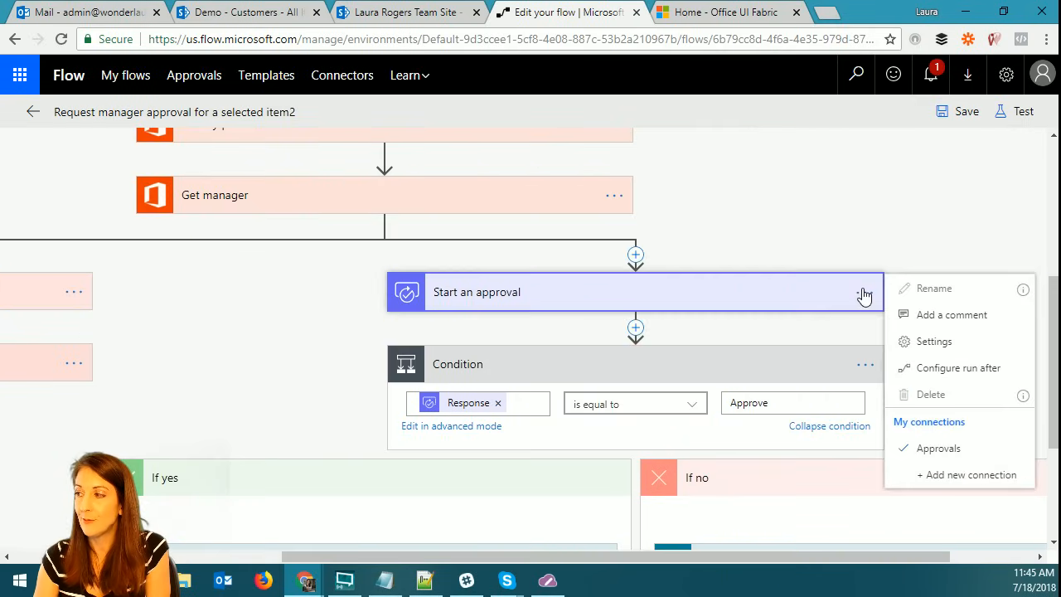
click(946, 372)
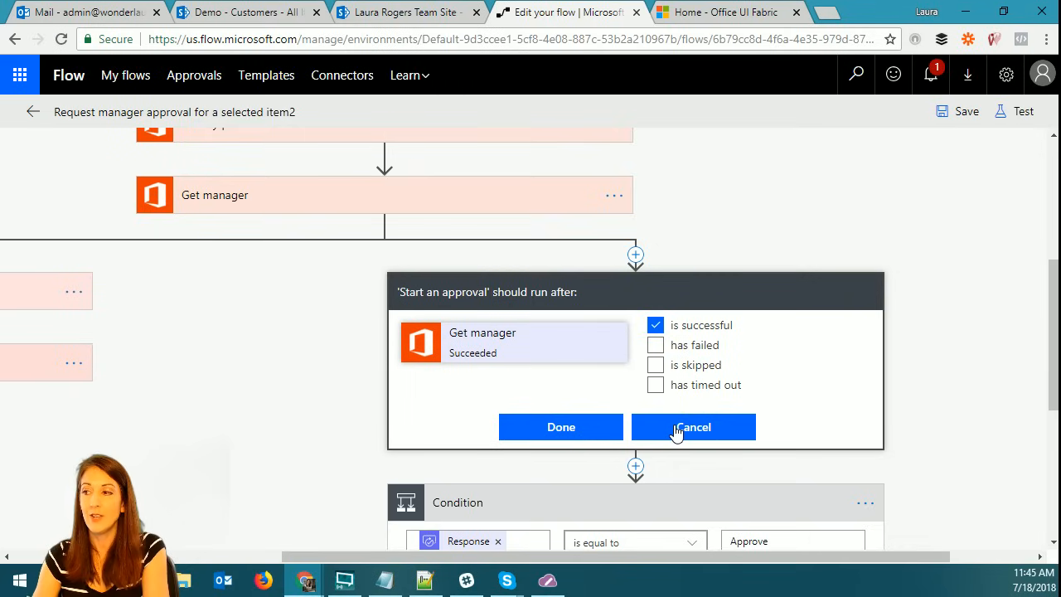
click(564, 421)
click(485, 298)
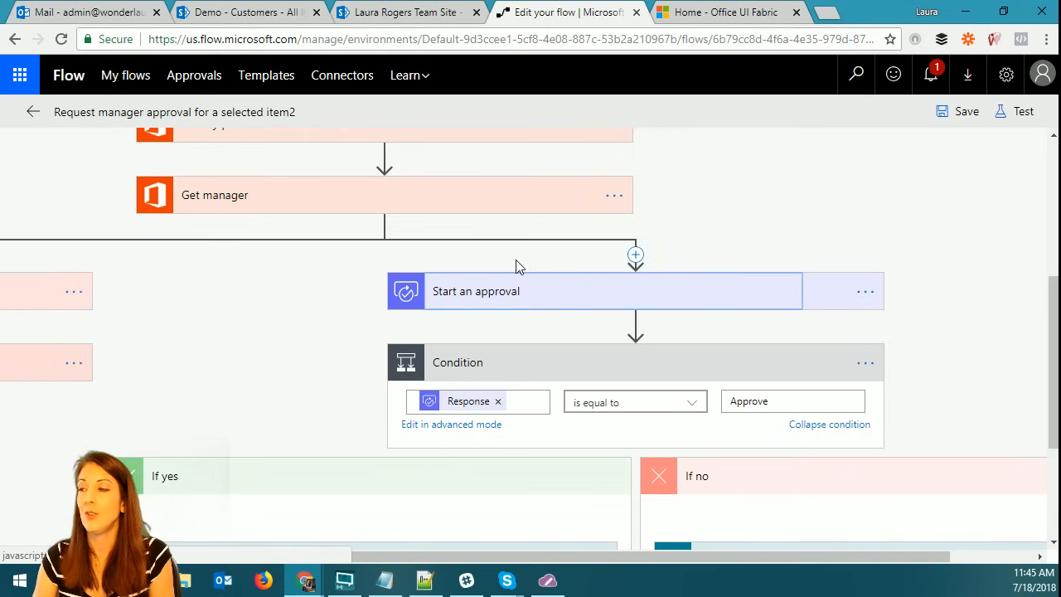
drag(350, 561, 376, 562)
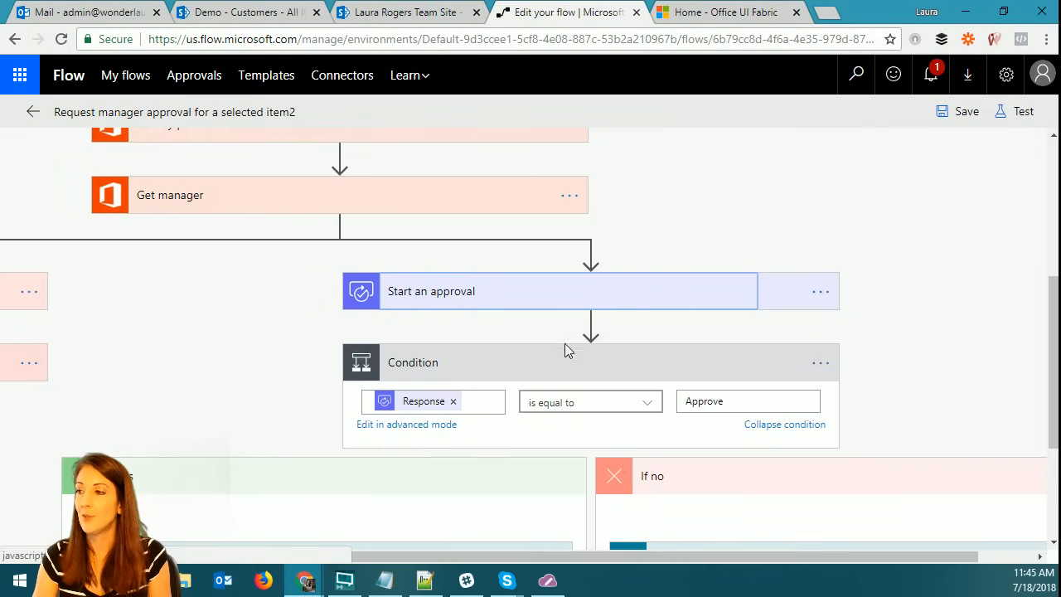
Review the Start an approval action's fields and the yes and no branches of the Condition below it.
click(556, 296)
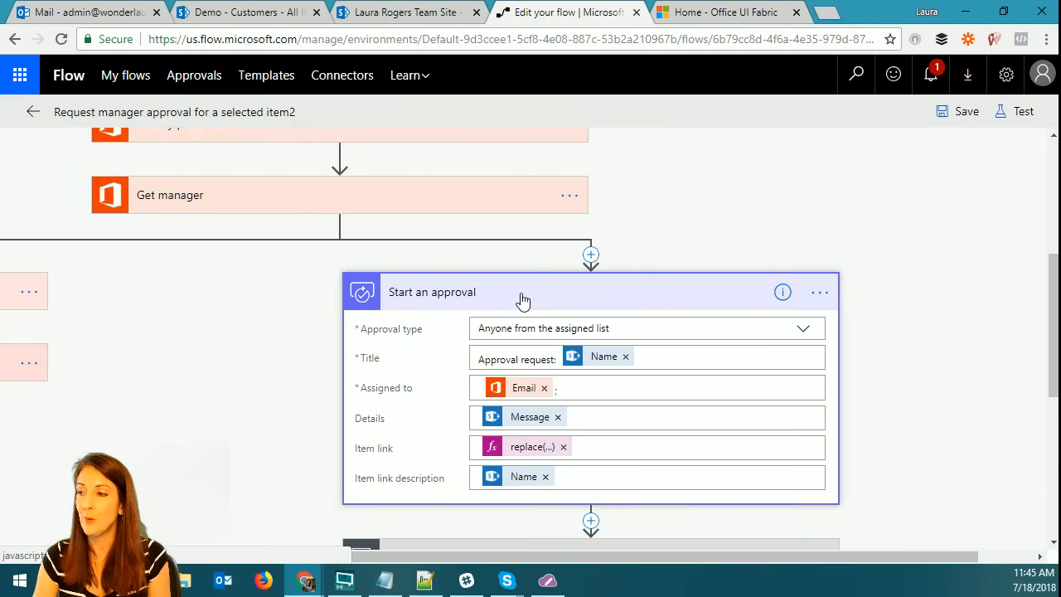
scroll(914, 401, down, 2)
scroll(915, 401, down, 2)
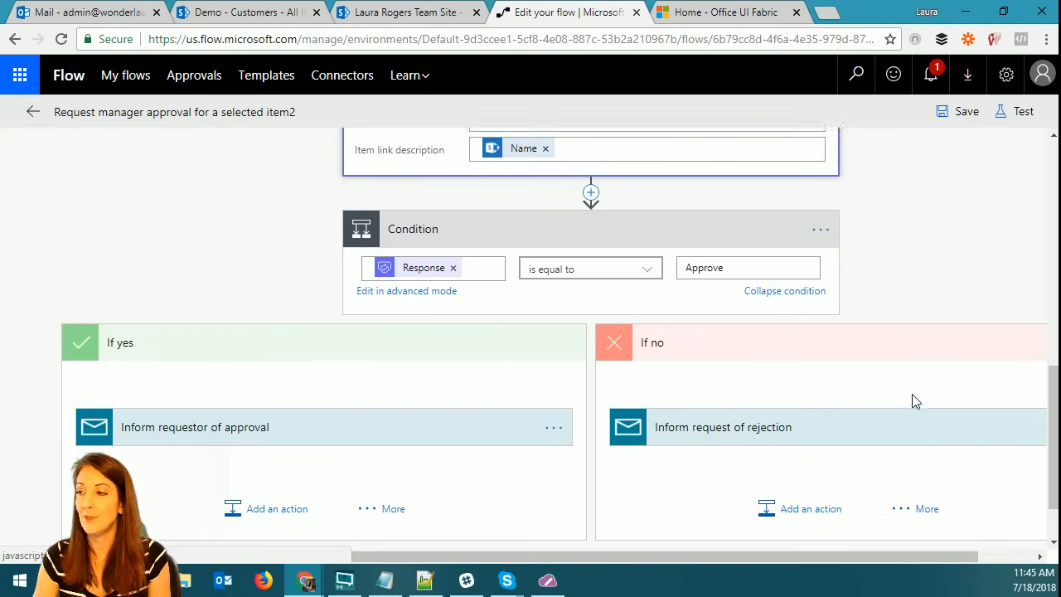
scroll(866, 396, down, 1)
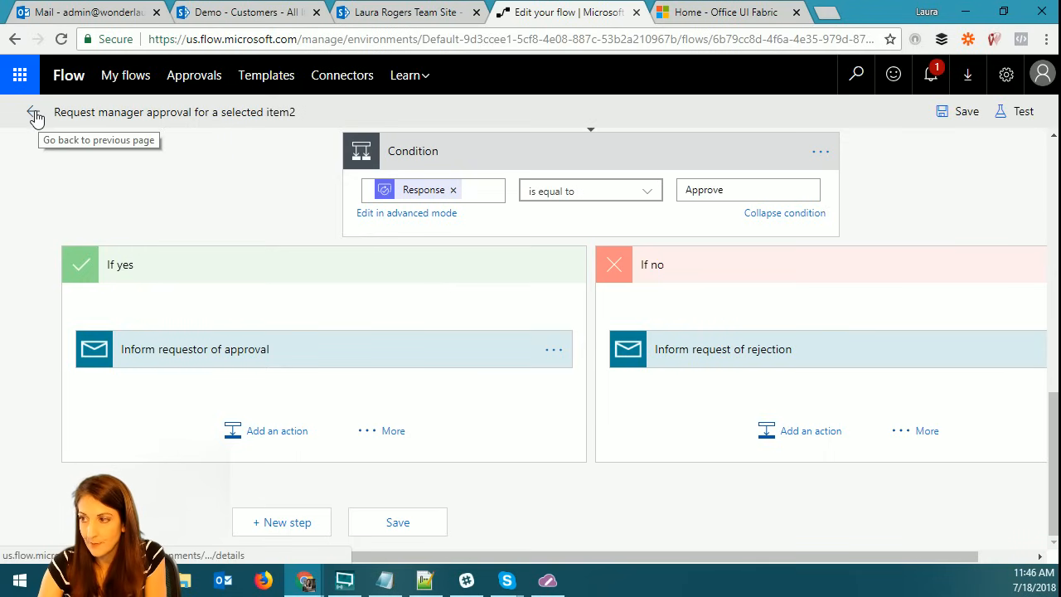
scroll(993, 189, up, 1)
scroll(992, 189, up, 10)
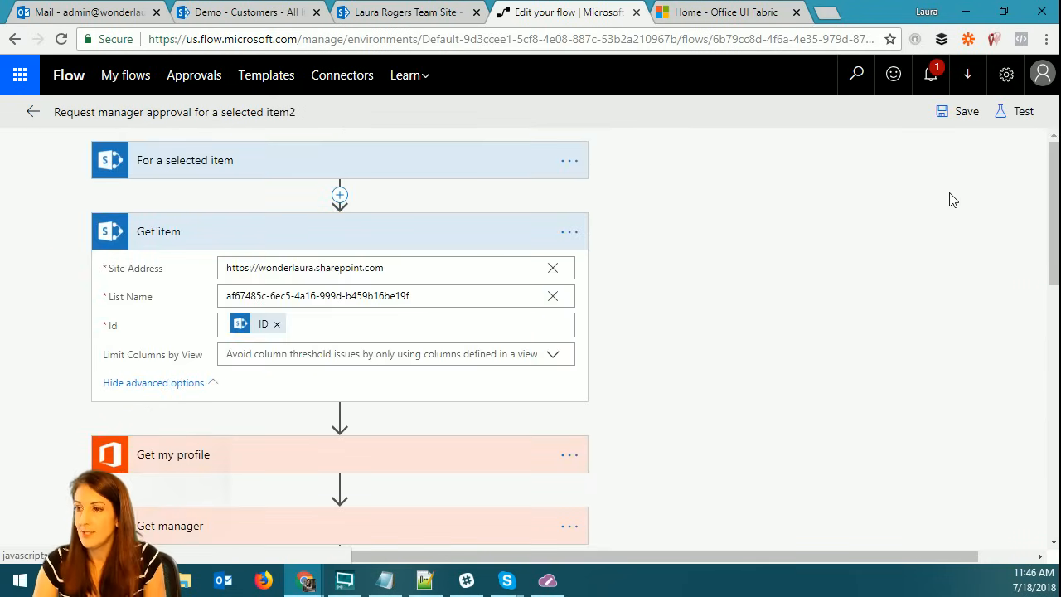
scroll(815, 257, down, 10)
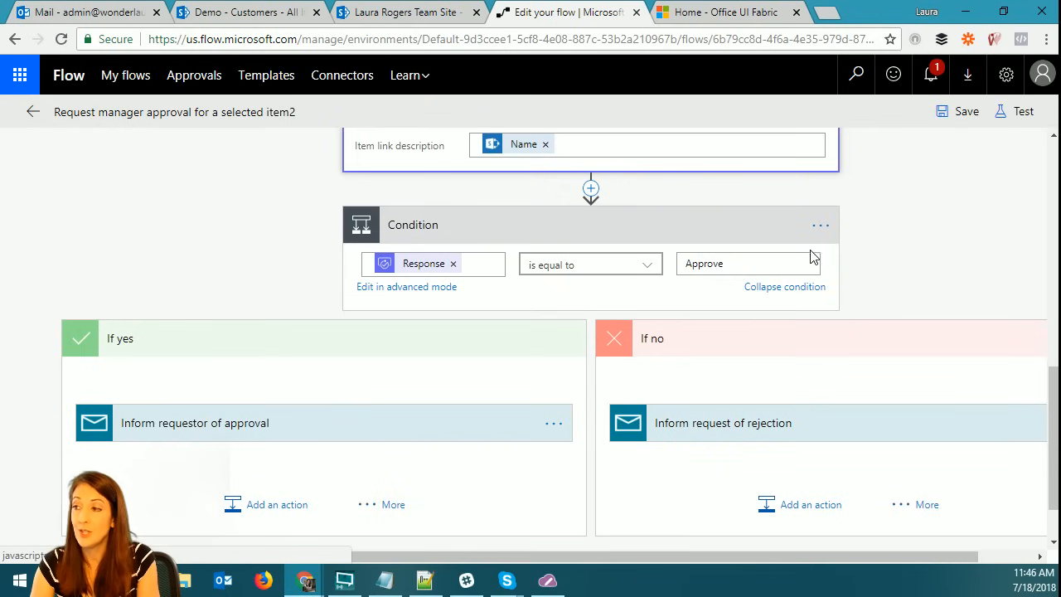
Delete the Condition with its branches and the Start an approval action from the flow.
click(822, 225)
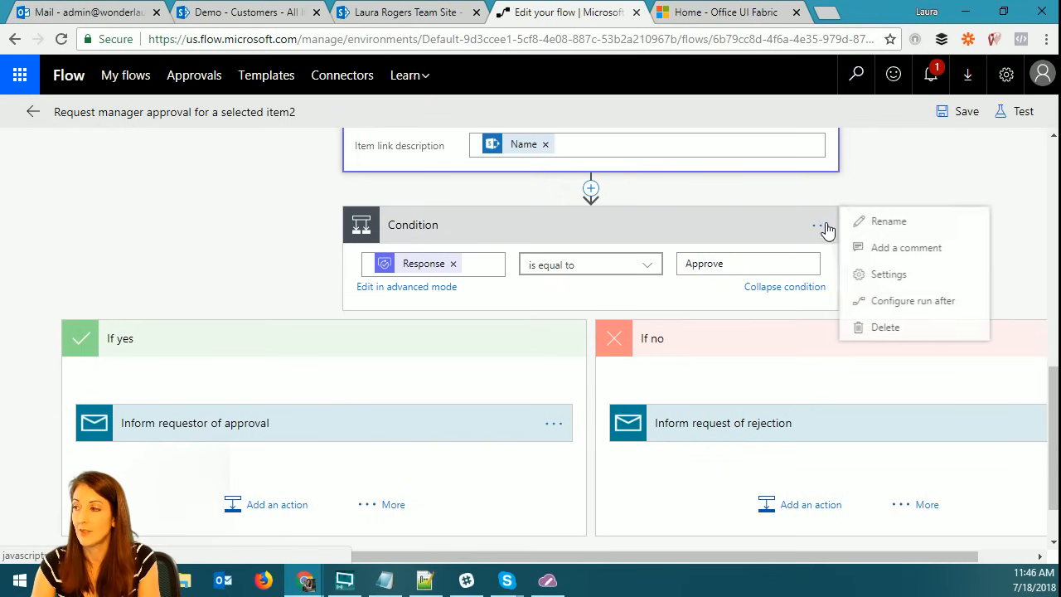
click(882, 327)
click(610, 131)
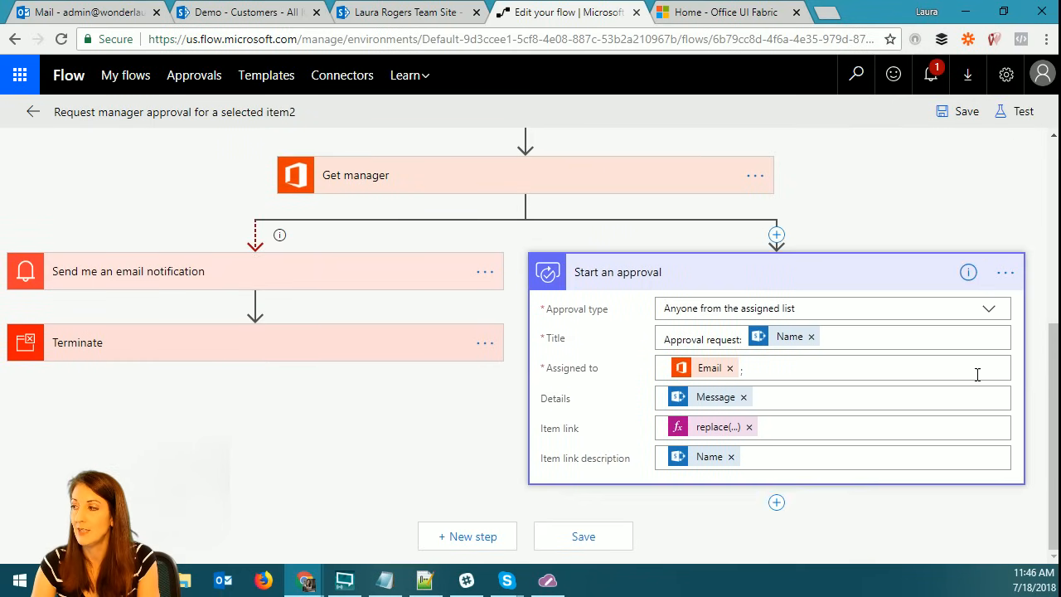
click(1005, 272)
click(870, 374)
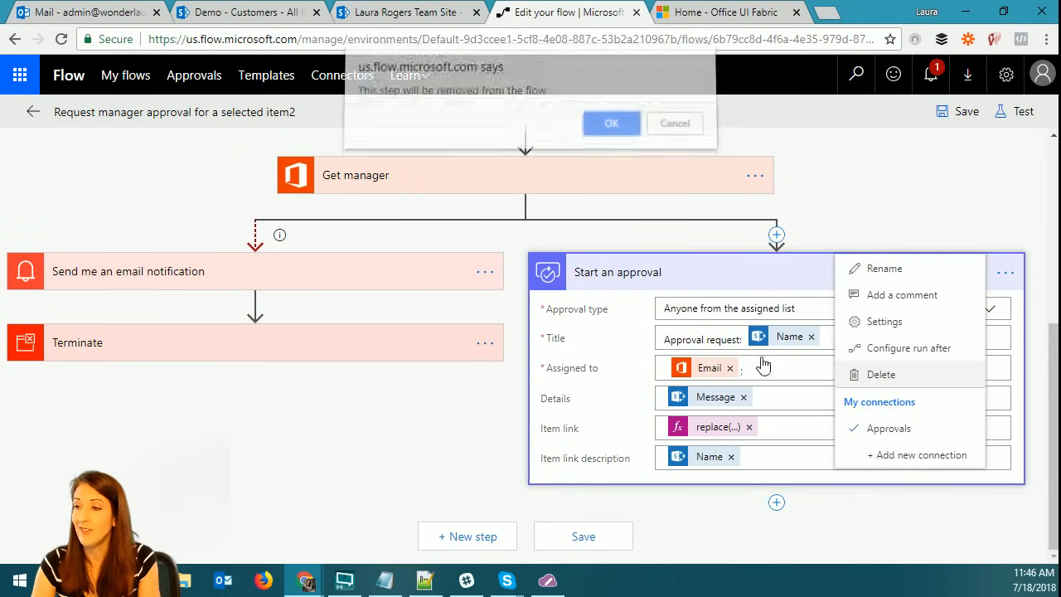
click(610, 132)
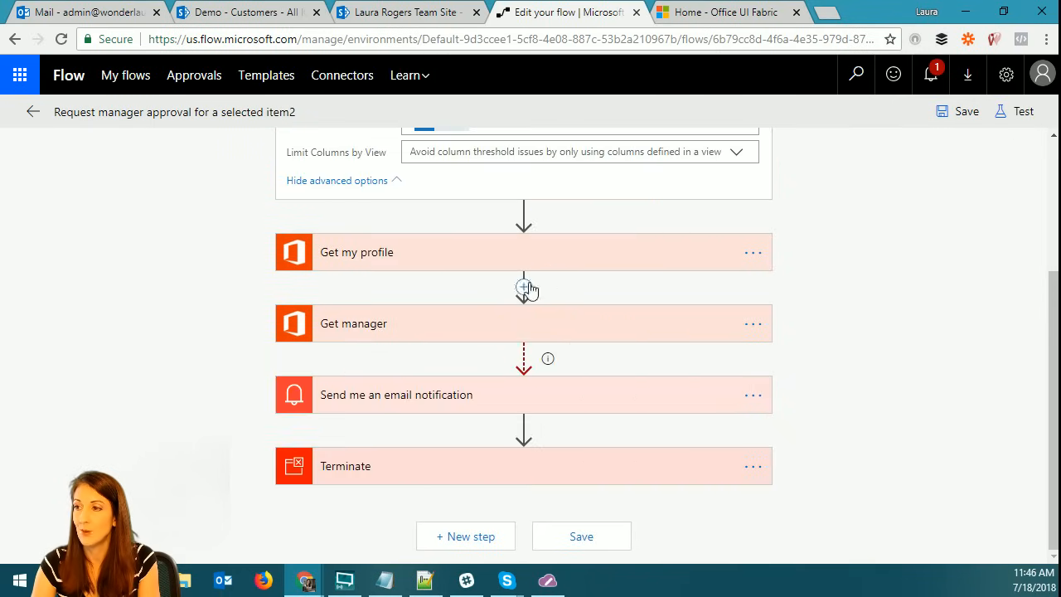
Delete the Terminate and Send me an email notification actions from the flow.
click(753, 466)
click(812, 544)
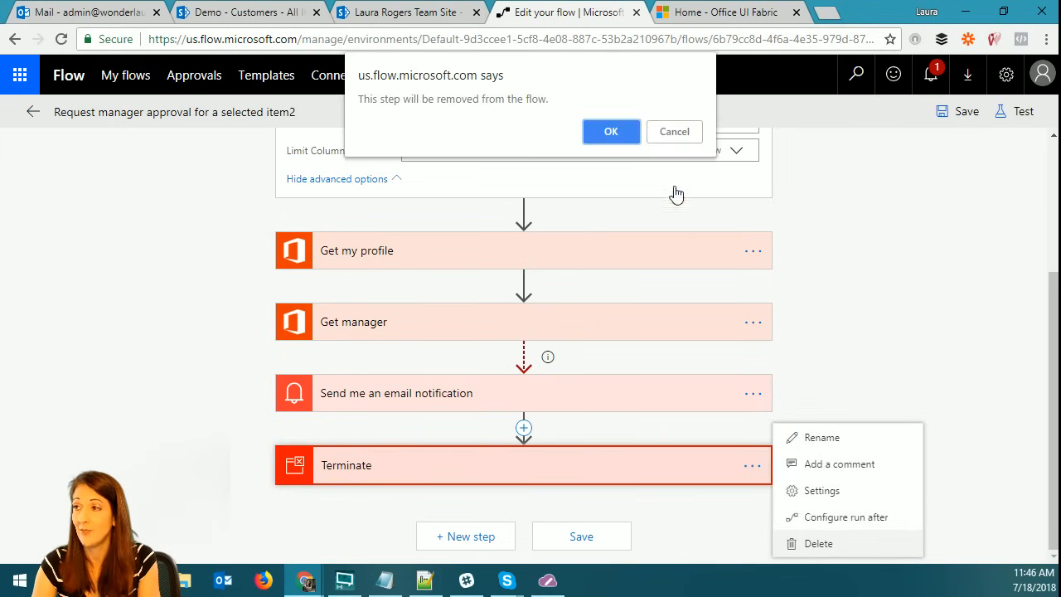
click(619, 135)
click(753, 466)
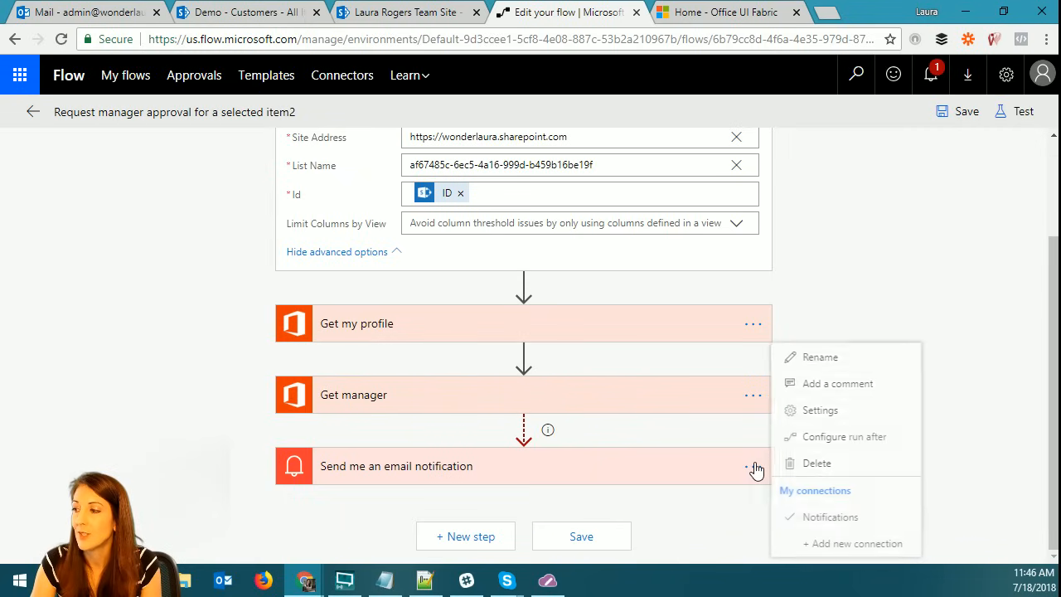
click(751, 466)
click(816, 463)
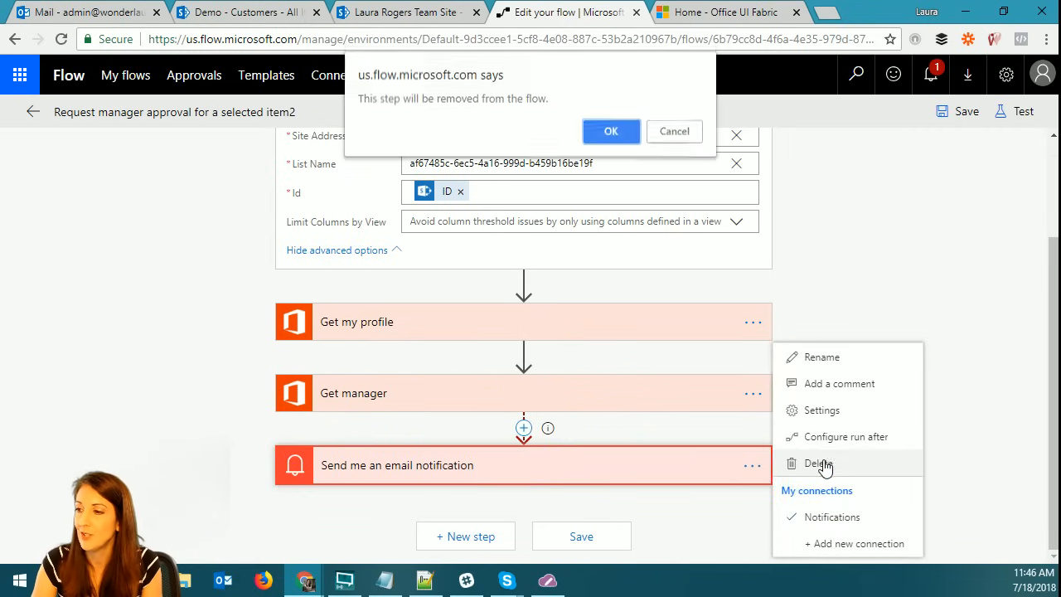
click(620, 133)
Delete the Get manager and Get my profile actions, keeping the trigger and Get item.
click(753, 438)
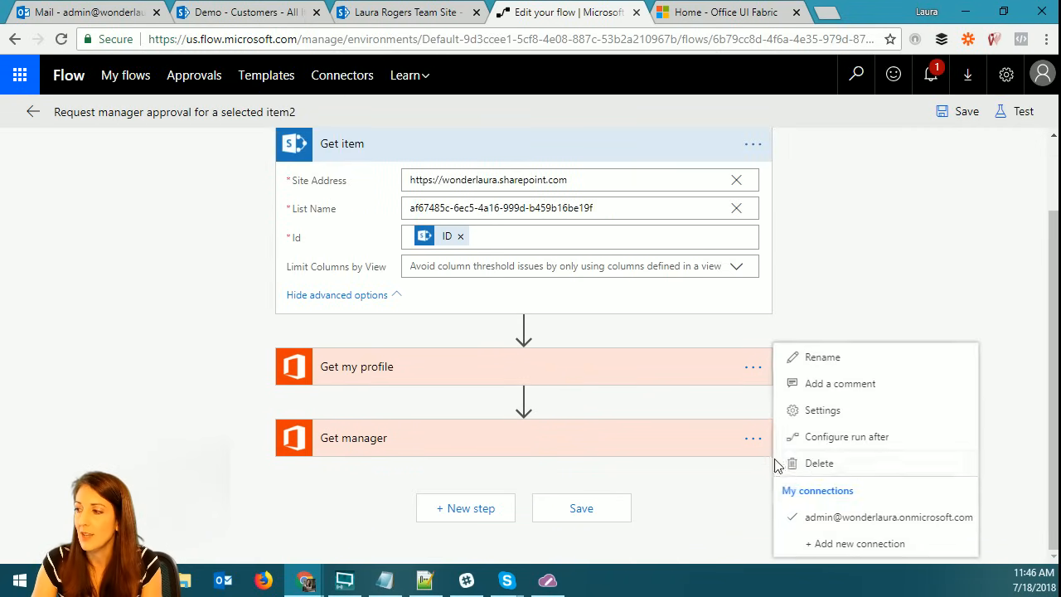
click(809, 462)
click(610, 132)
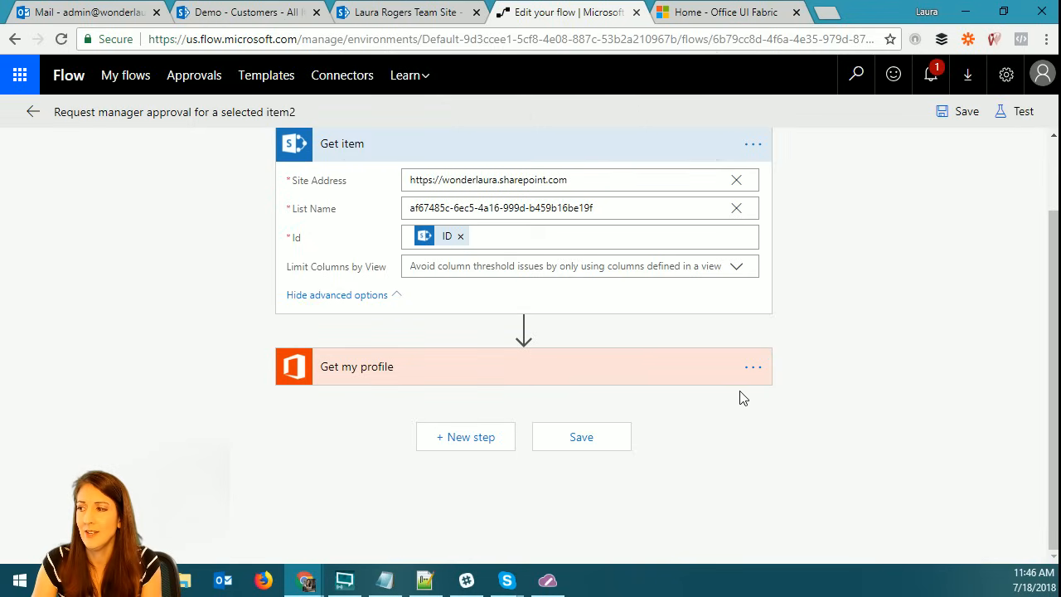
click(751, 369)
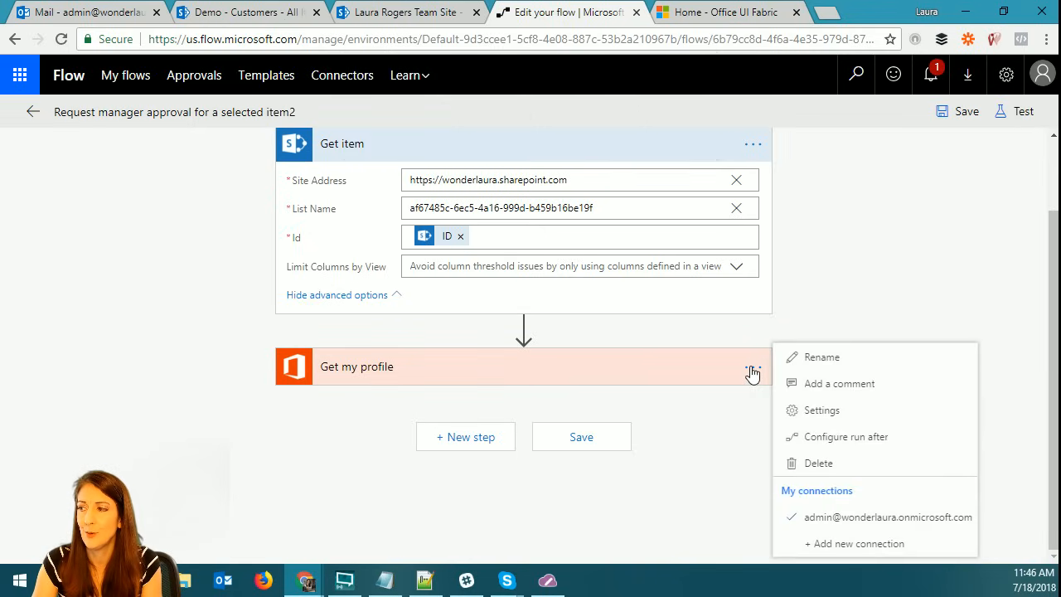
click(821, 463)
click(610, 133)
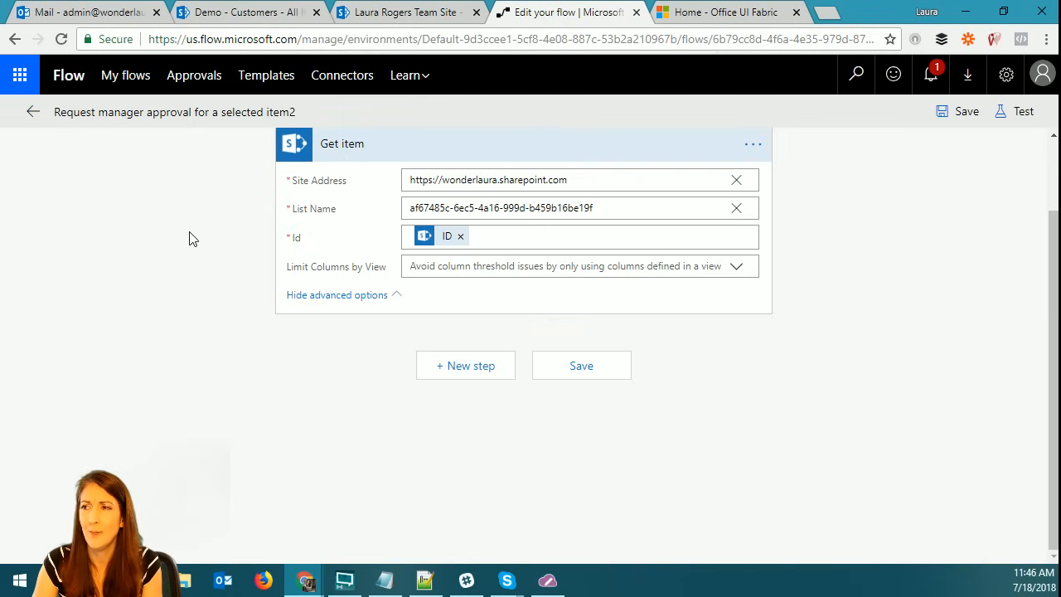
Add the SharePoint action Set content approval status after Get item, searching the SharePoint actions for "content".
scroll(890, 304, up, 1)
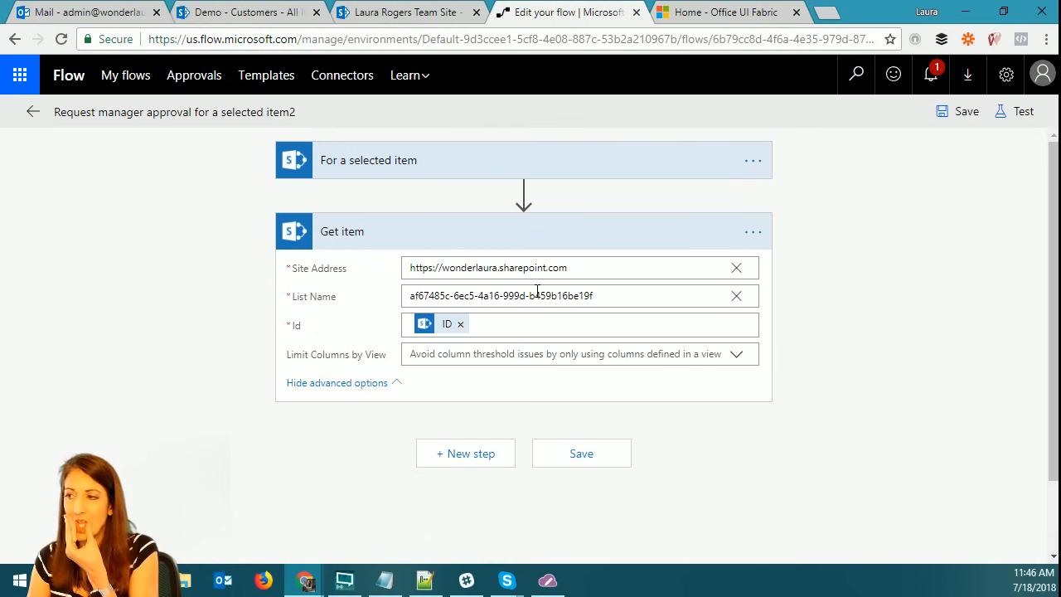
click(469, 456)
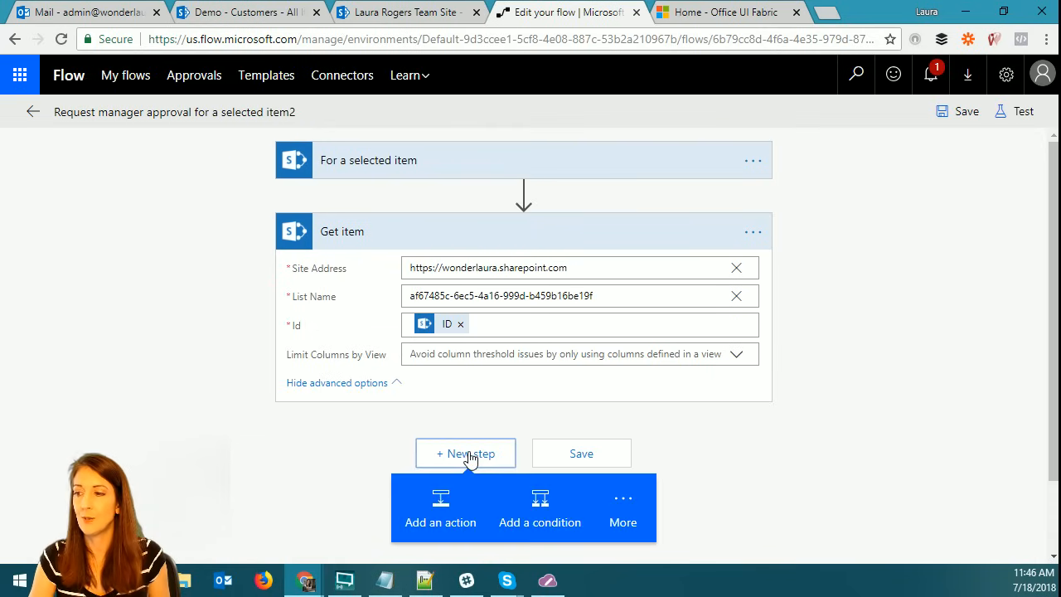
click(441, 491)
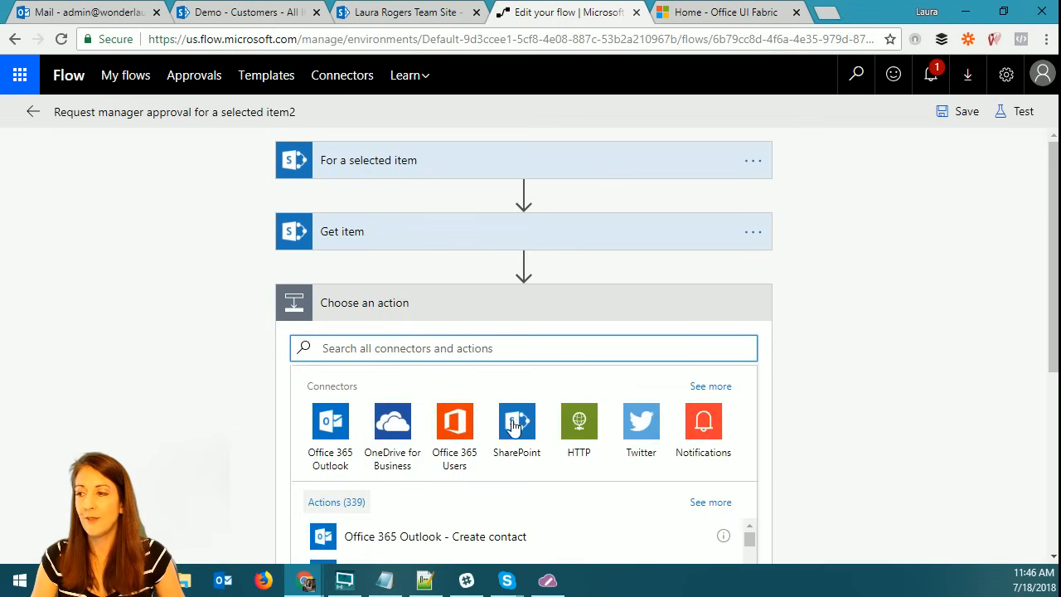
click(516, 422)
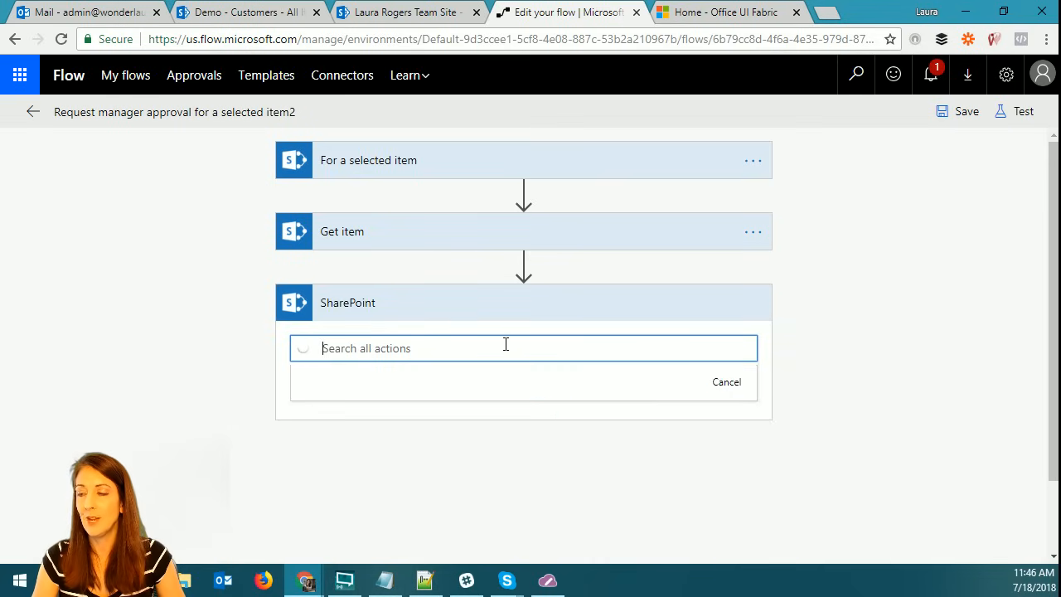
scroll(572, 427, down, 3)
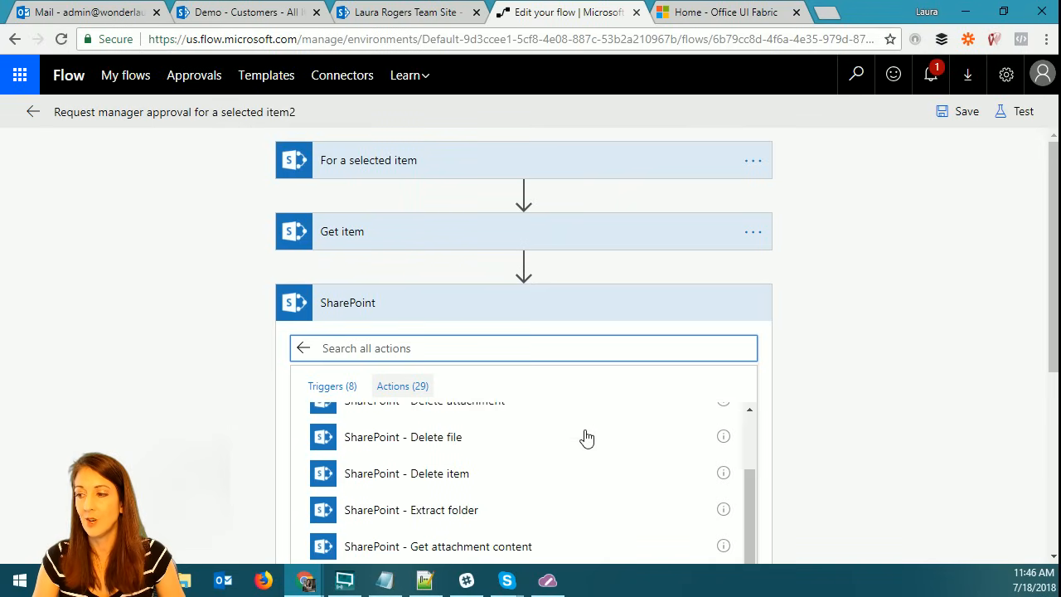
scroll(586, 438, down, 8)
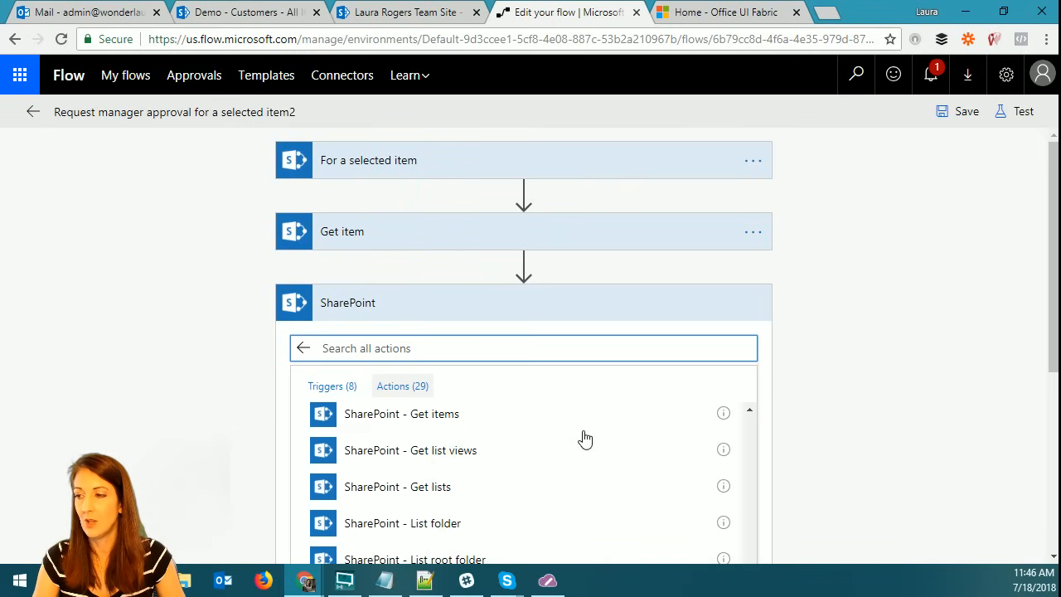
text(content)
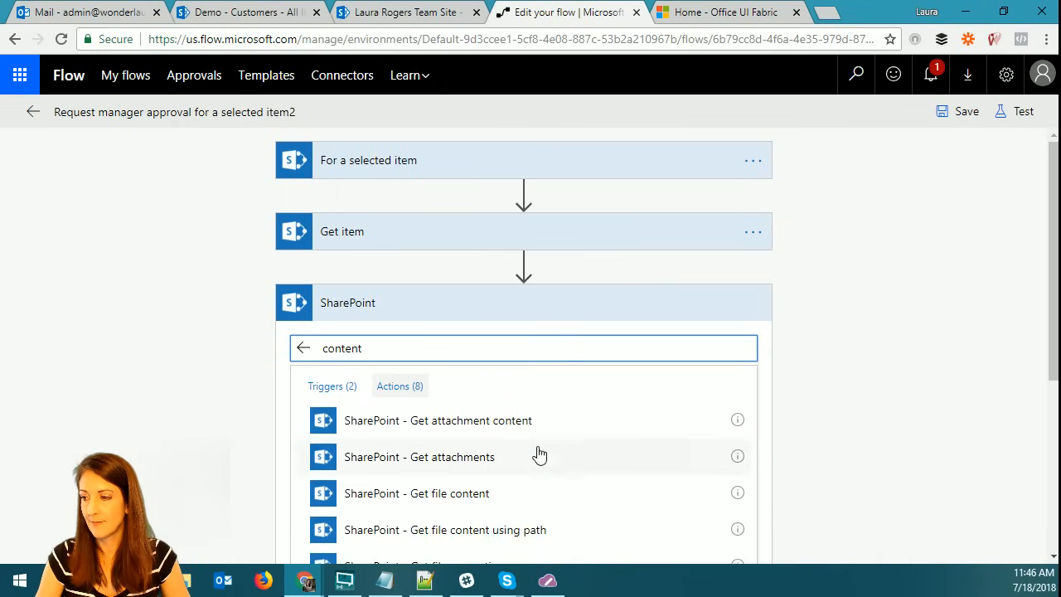
scroll(536, 455, down, 2)
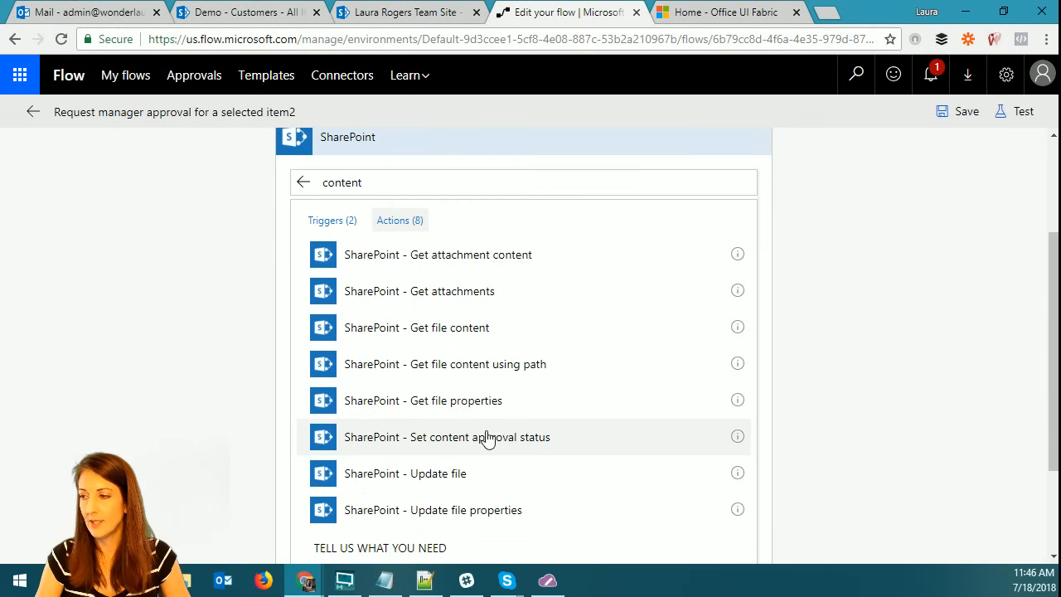
click(487, 437)
click(741, 253)
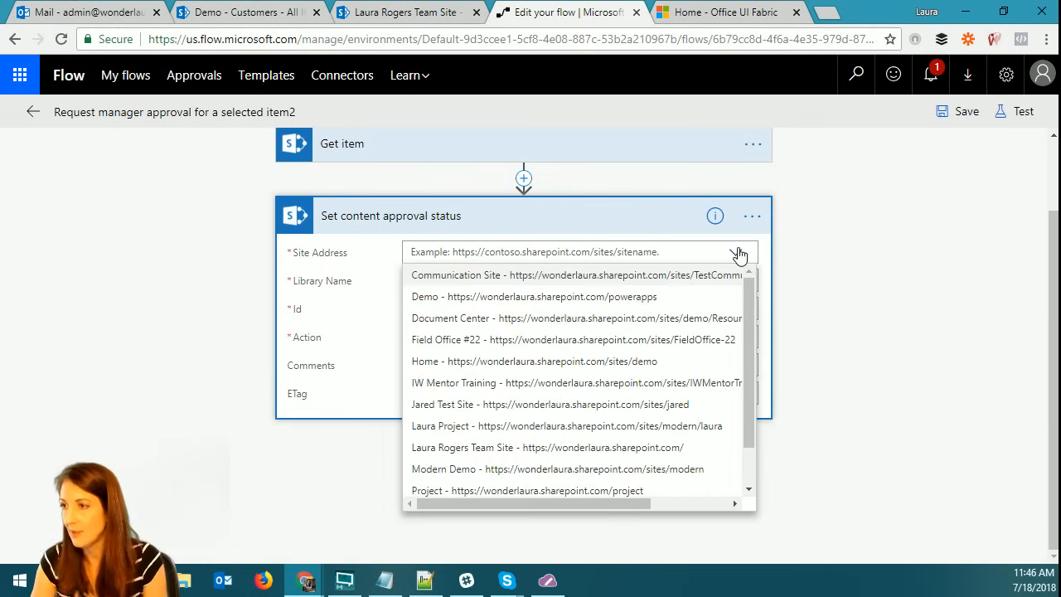
click(417, 145)
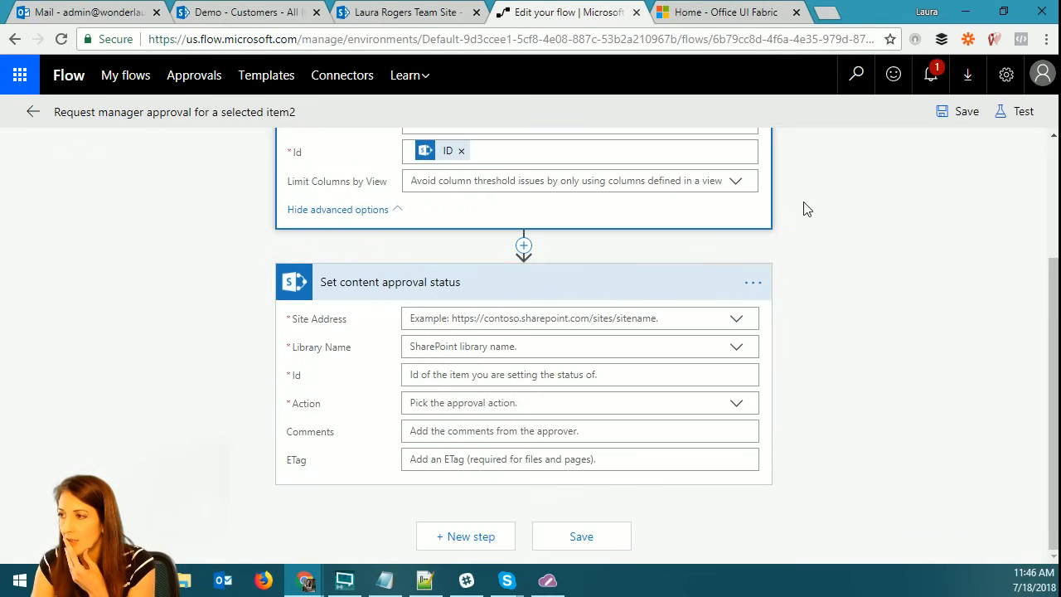
scroll(808, 209, up, 1)
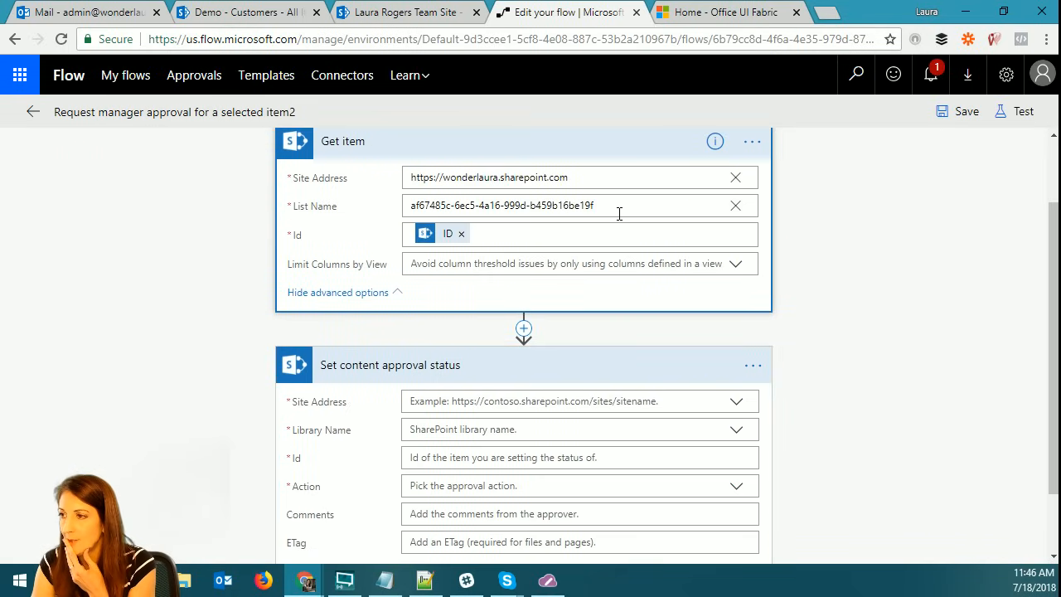
click(740, 406)
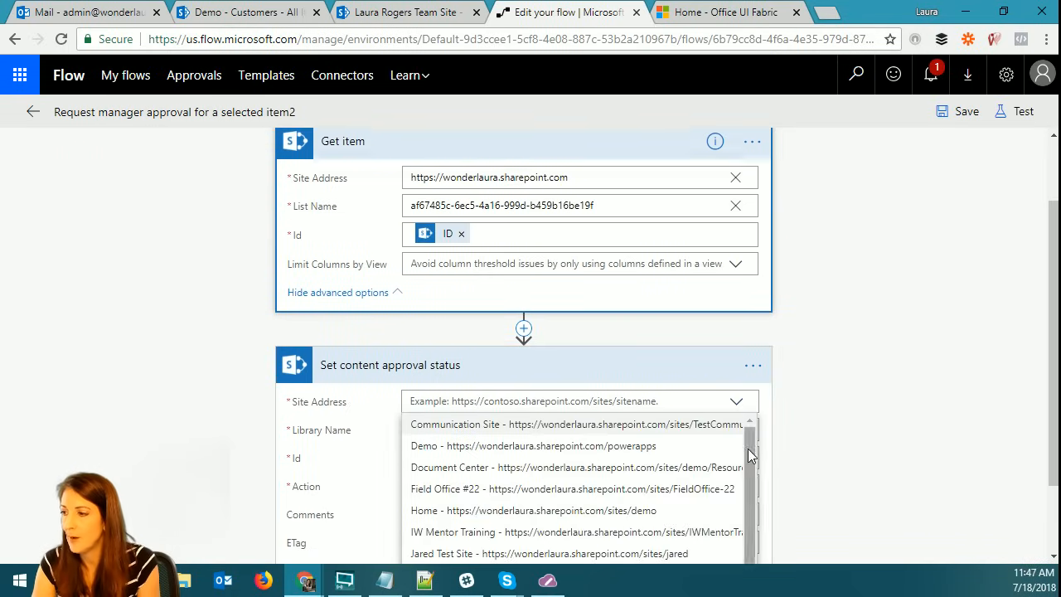
drag(749, 455, 750, 493)
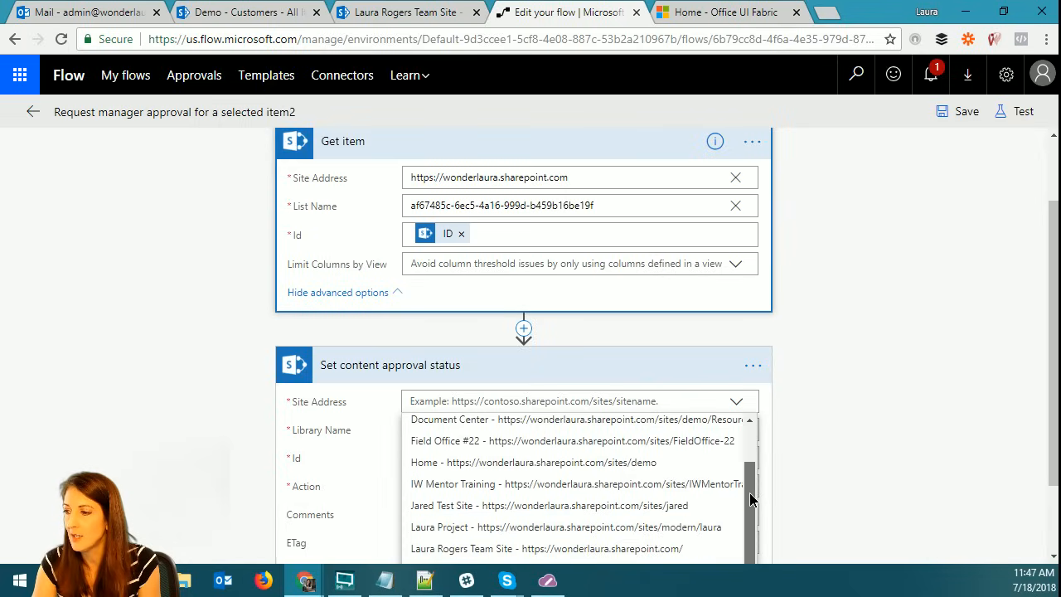
click(661, 548)
Set the approval status action's Library Name to Policies and its Id to the ID from Get item.
click(738, 431)
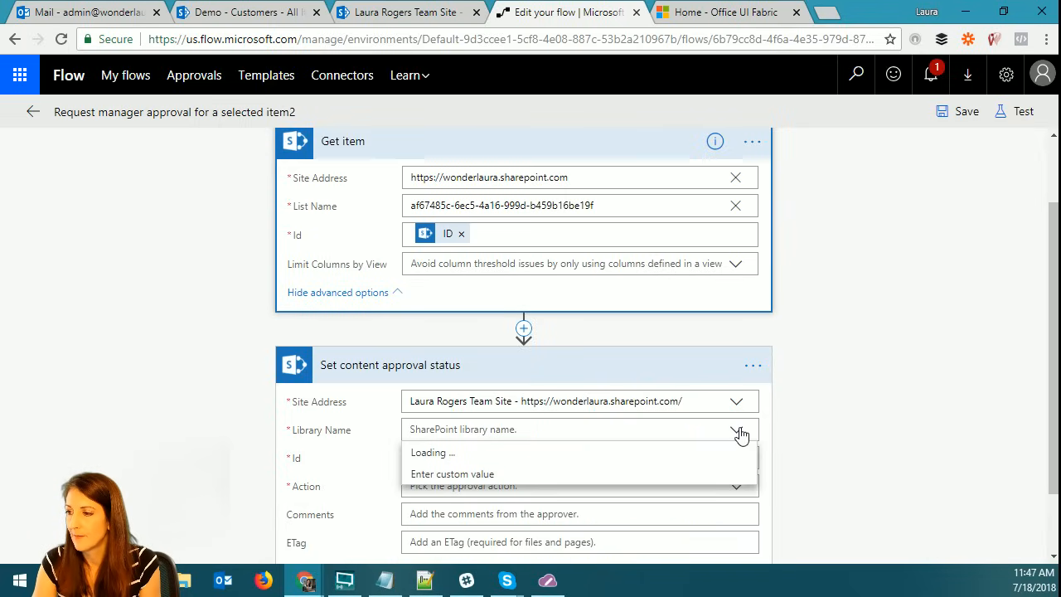
scroll(685, 490, down, 5)
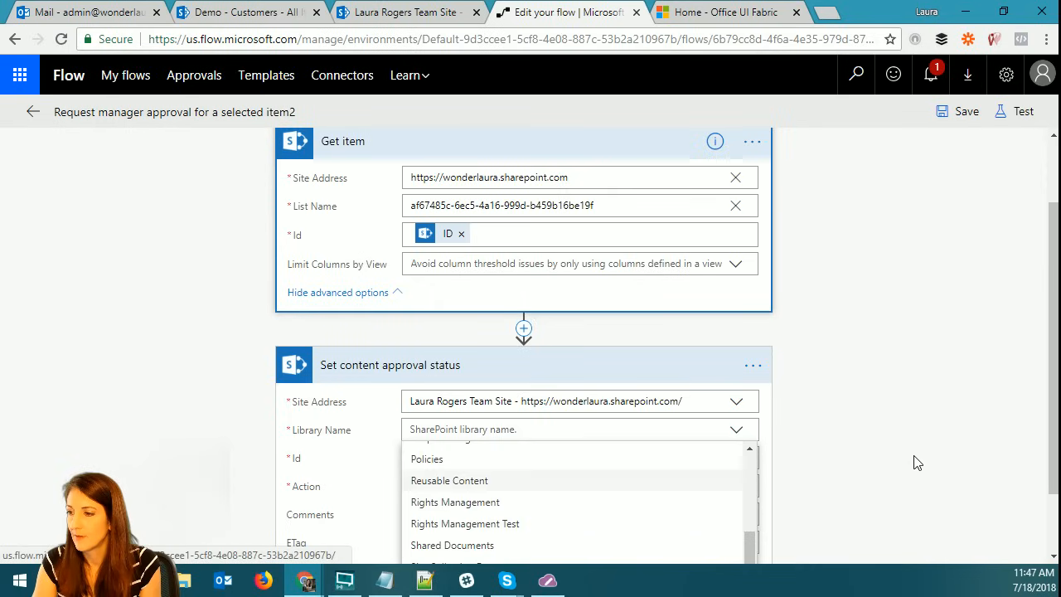
scroll(916, 463, down, 1)
scroll(694, 522, down, 2)
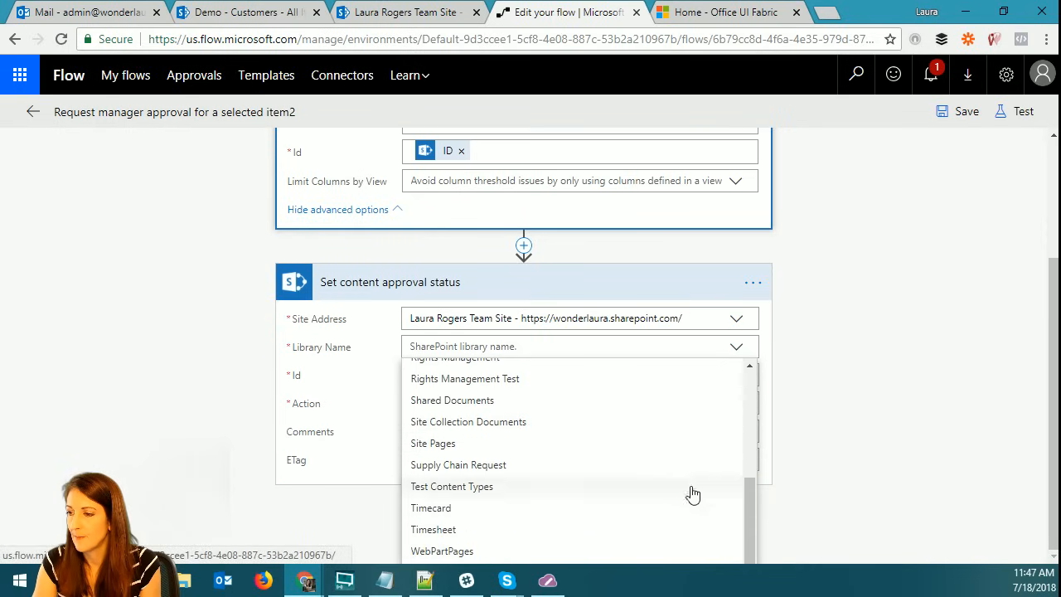
drag(748, 502, 749, 451)
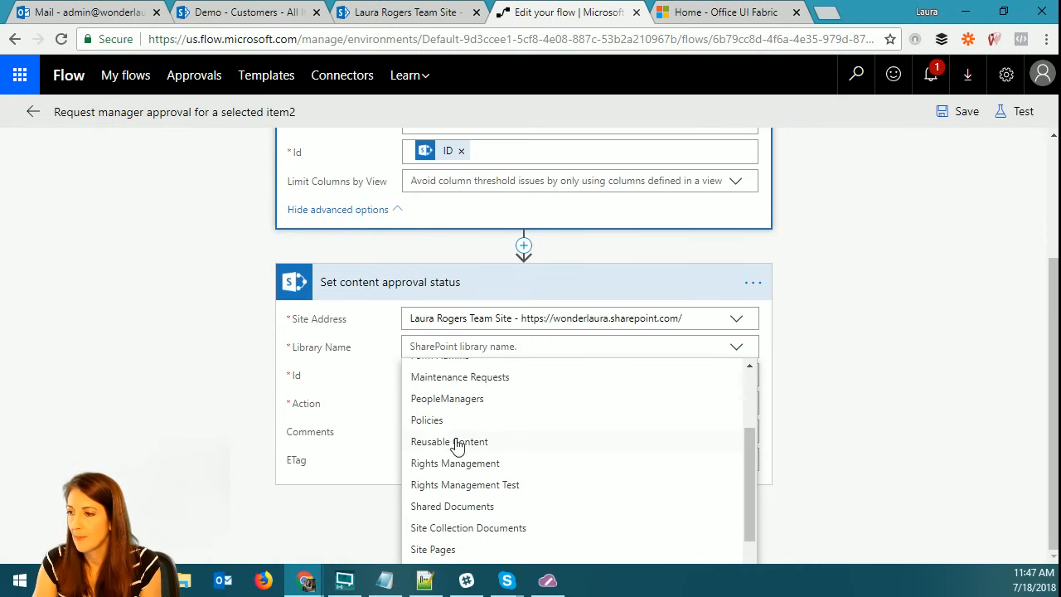
click(437, 420)
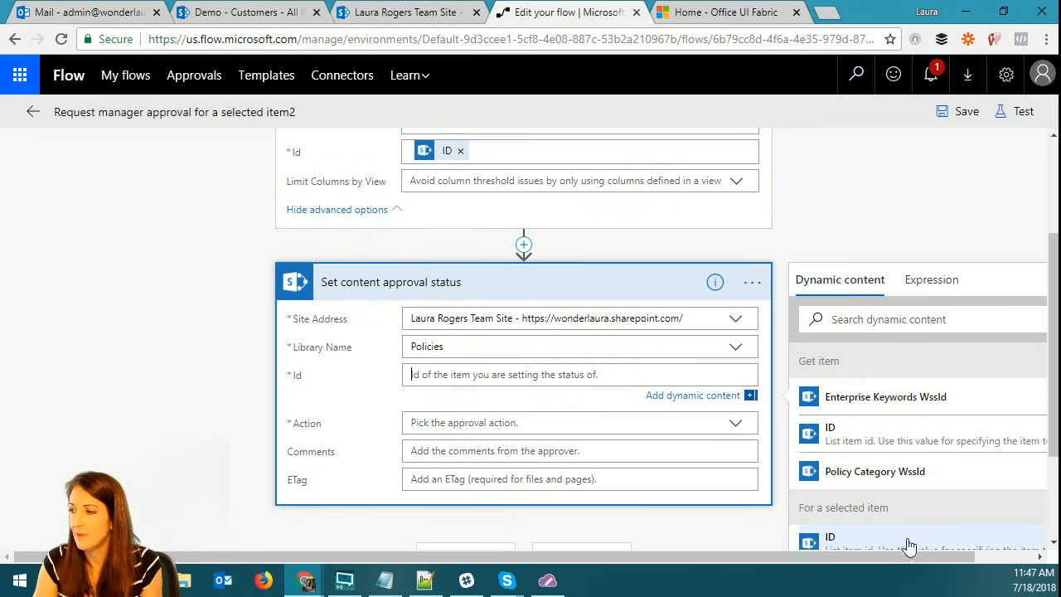
click(889, 435)
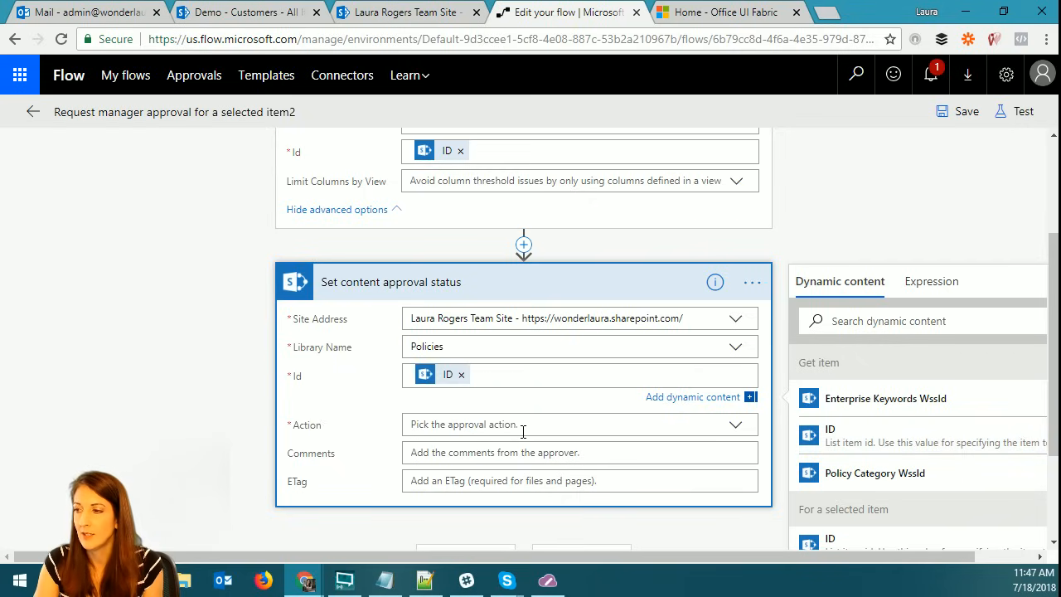
Set the approval status action's Action to Submit and rename it "Set content approval status to submit".
click(735, 426)
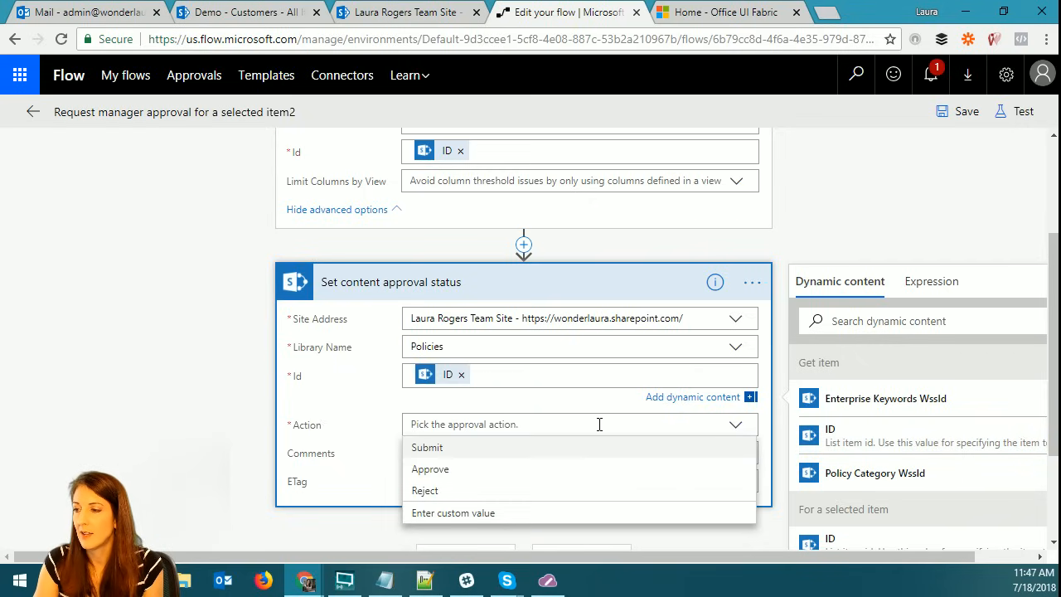
click(466, 449)
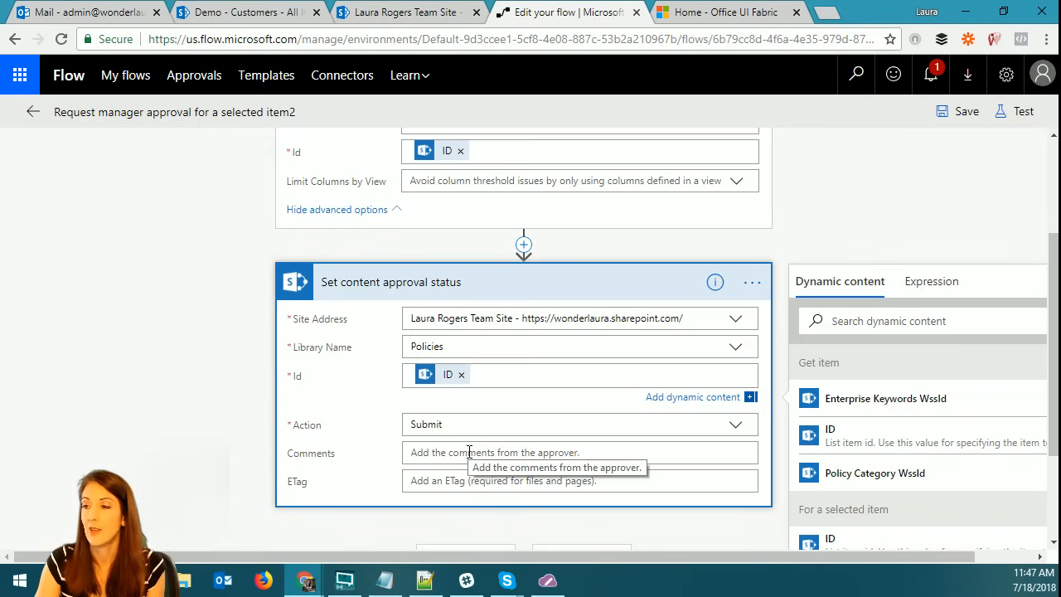
click(749, 283)
click(809, 274)
click(548, 281)
text(to submit)
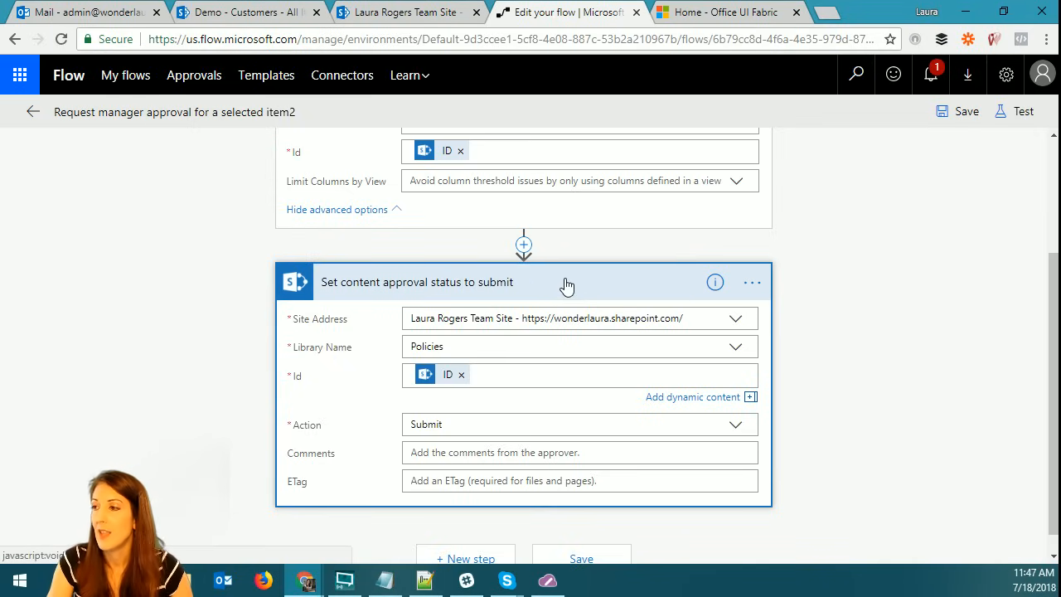
click(566, 286)
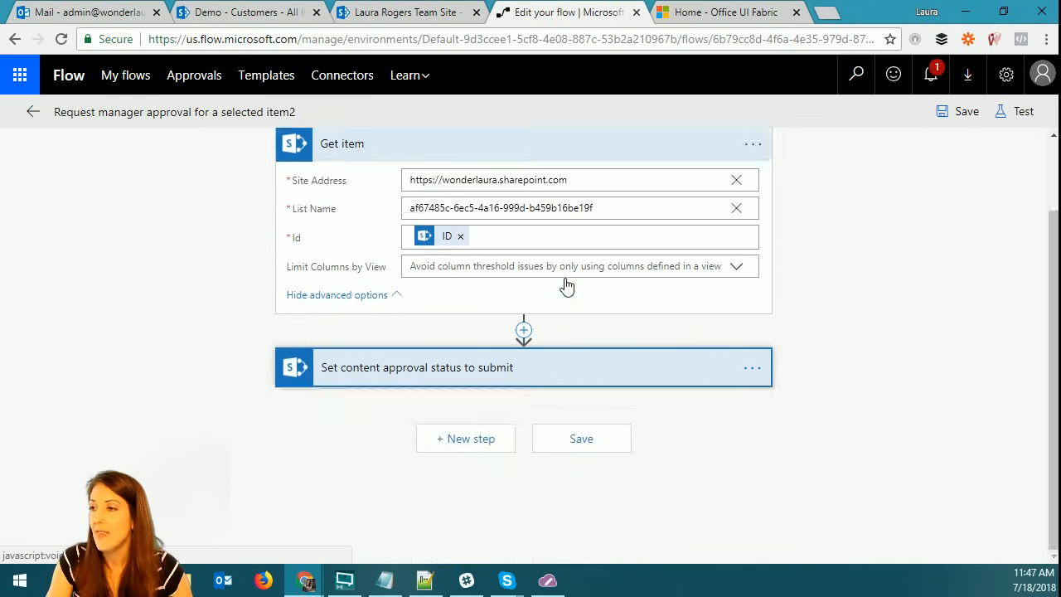
Add the Approvals action Start an approval after the submit action, with approval type "Anyone from the assigned list".
click(479, 445)
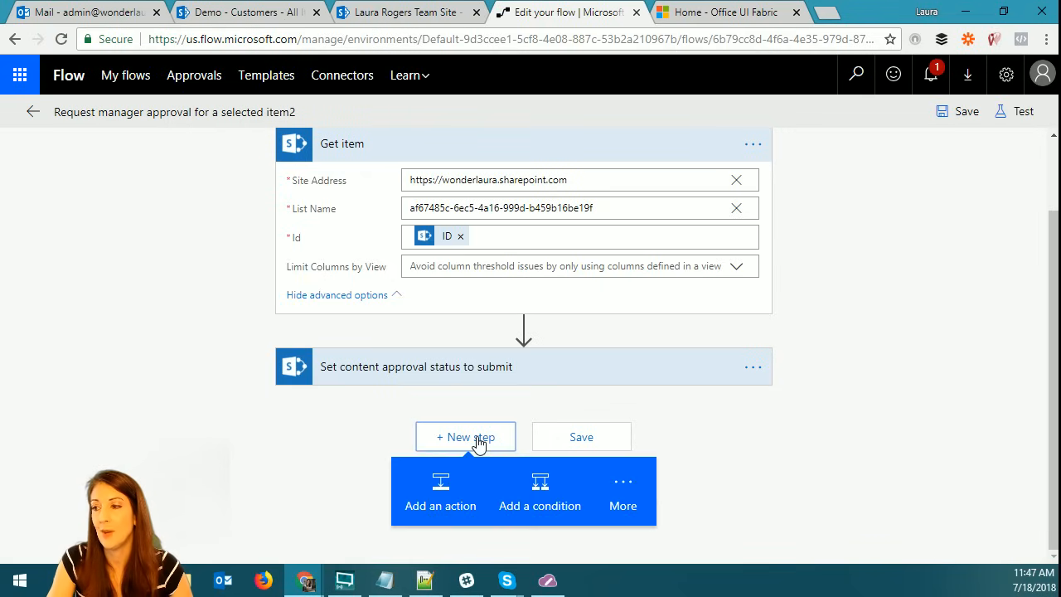
click(433, 502)
text(a)
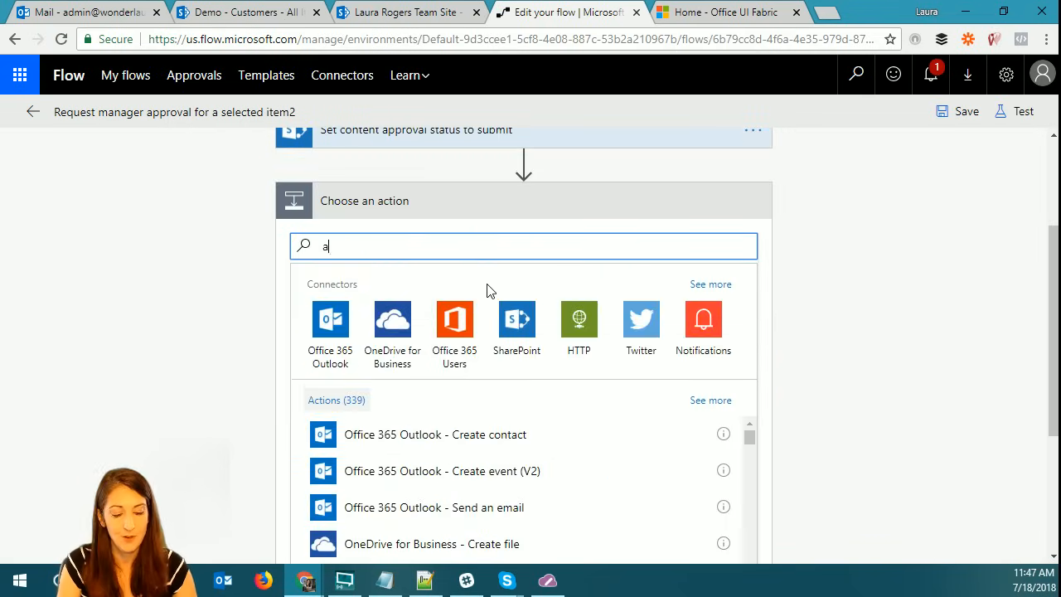
text(pproval)
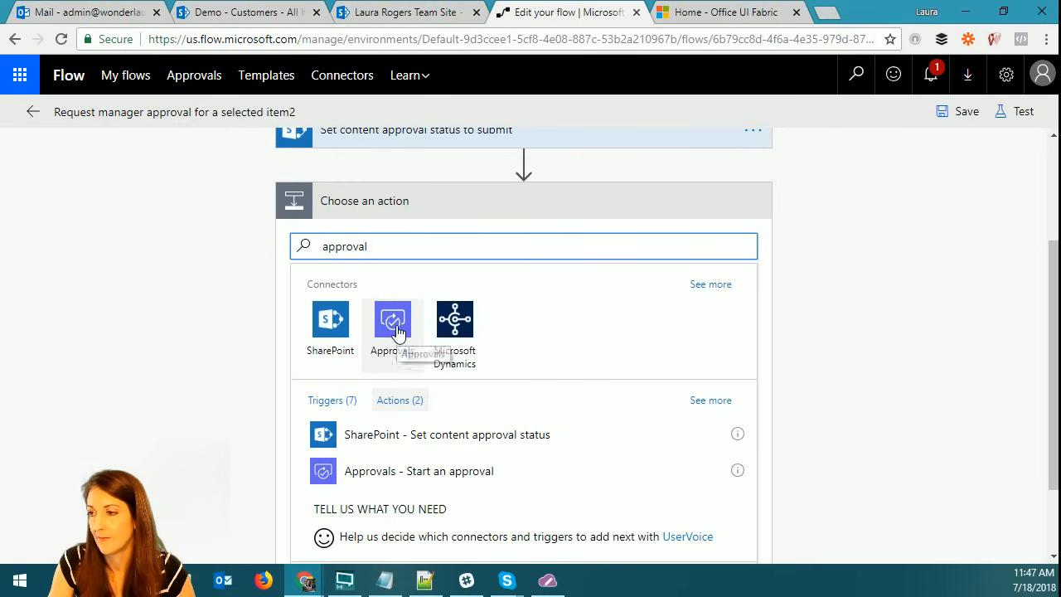
click(396, 326)
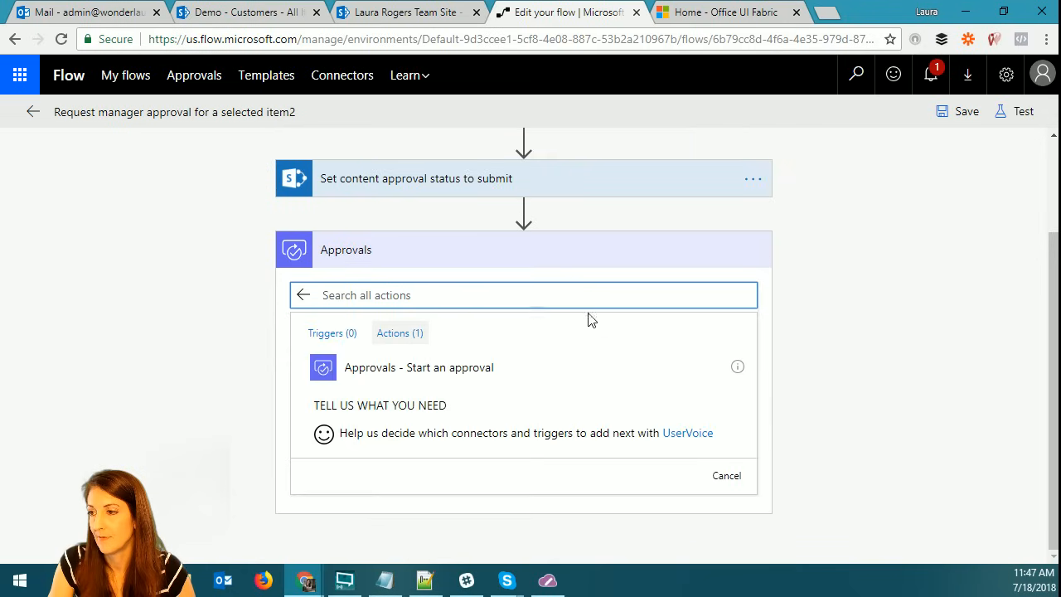
click(461, 369)
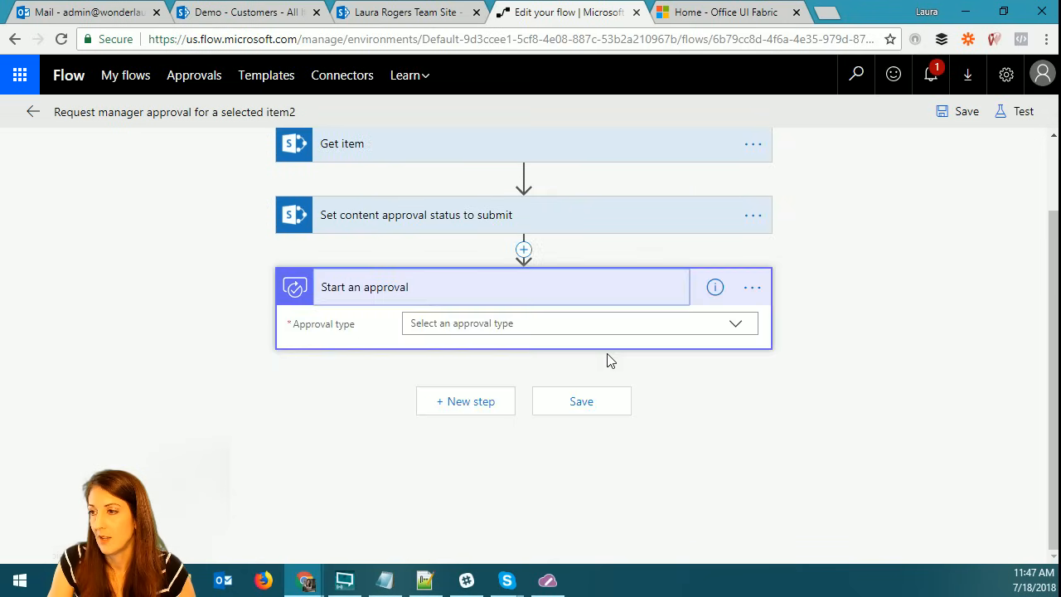
click(731, 325)
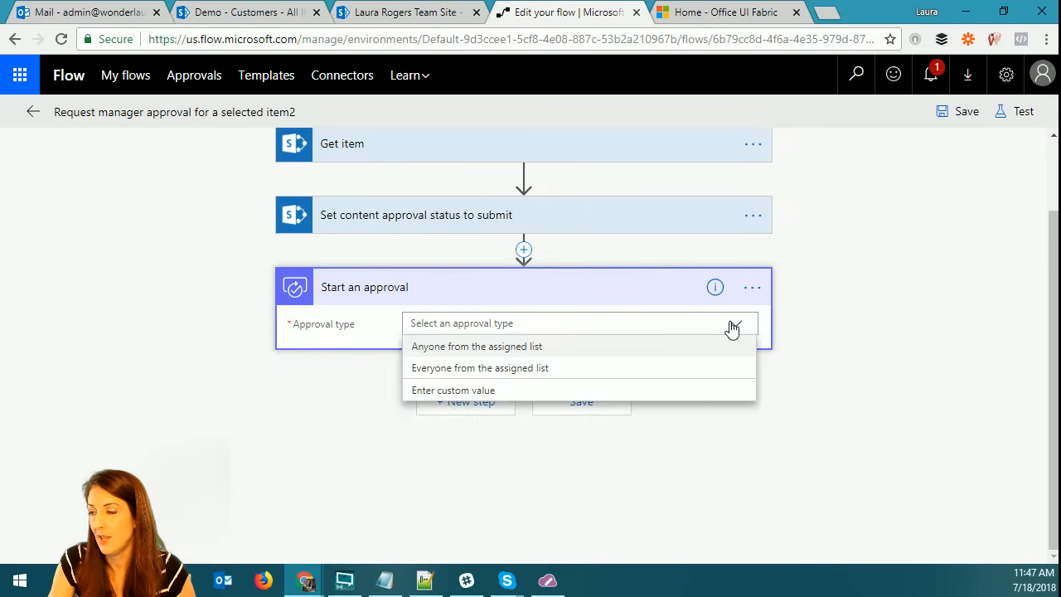
click(502, 354)
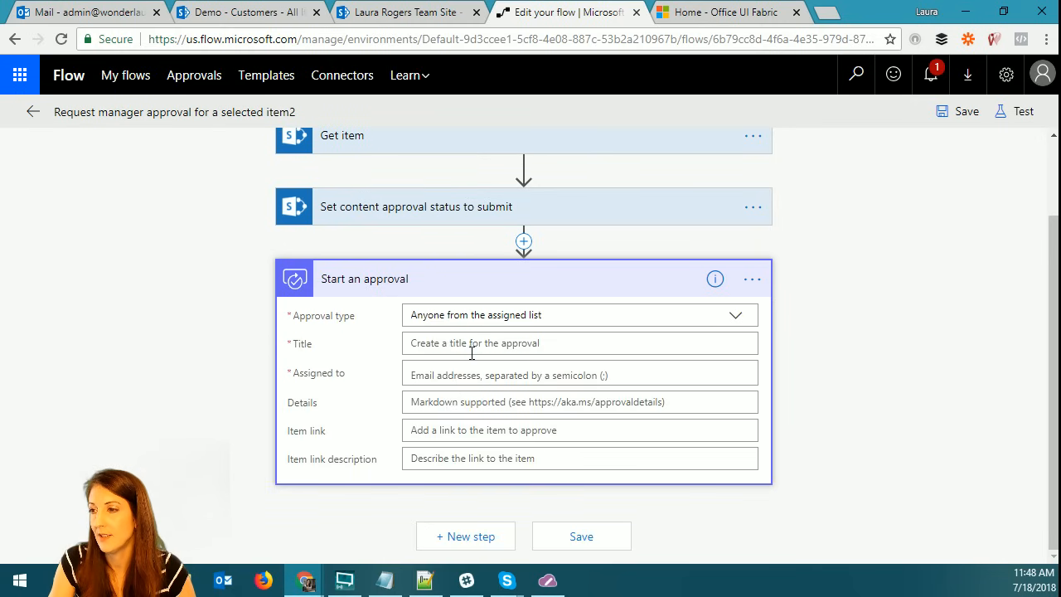
Set the approval's title to "approve" followed by the Name value from Get item.
click(472, 342)
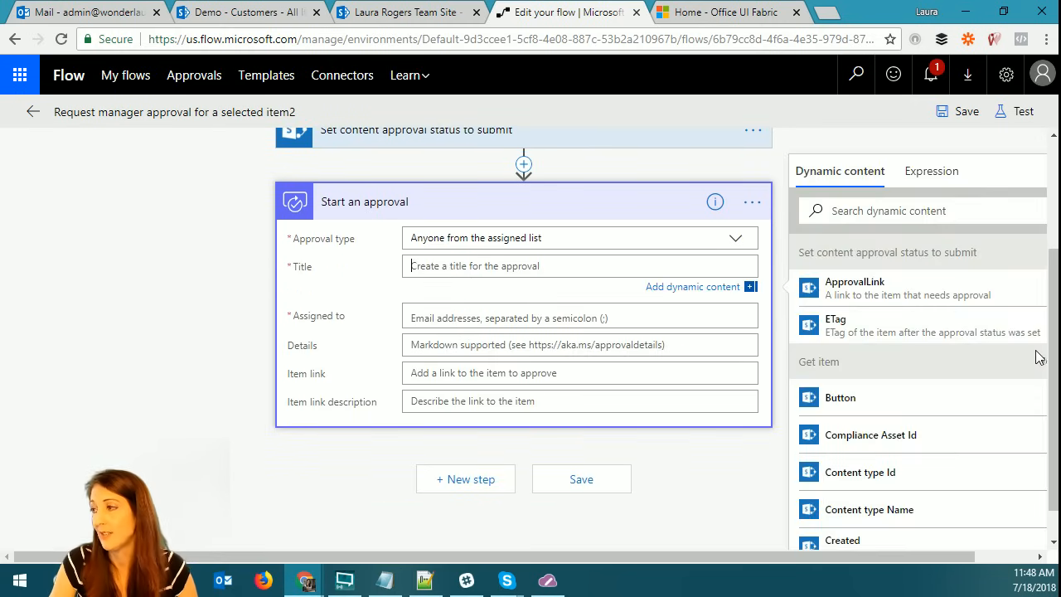
drag(1050, 362, 1055, 421)
scroll(962, 386, down, 7)
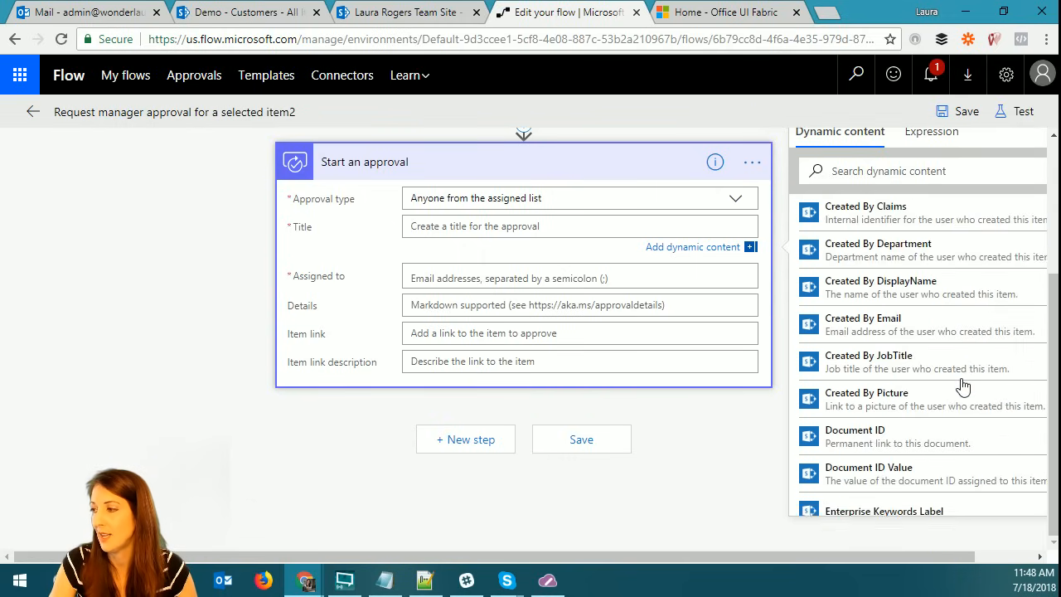
click(440, 226)
text(approve)
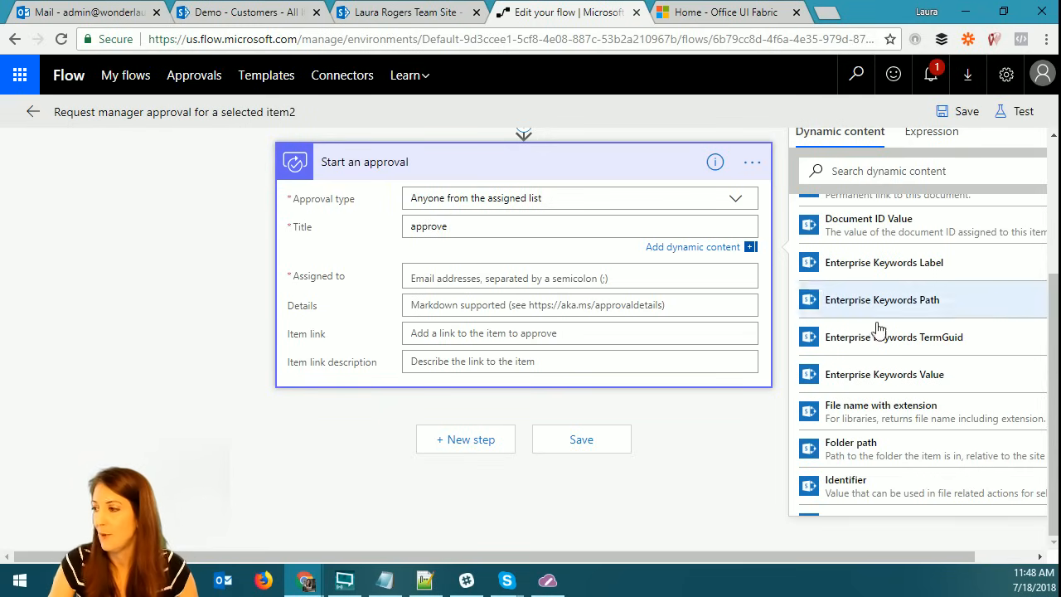
scroll(842, 308, down, 5)
scroll(900, 368, down, 3)
click(881, 442)
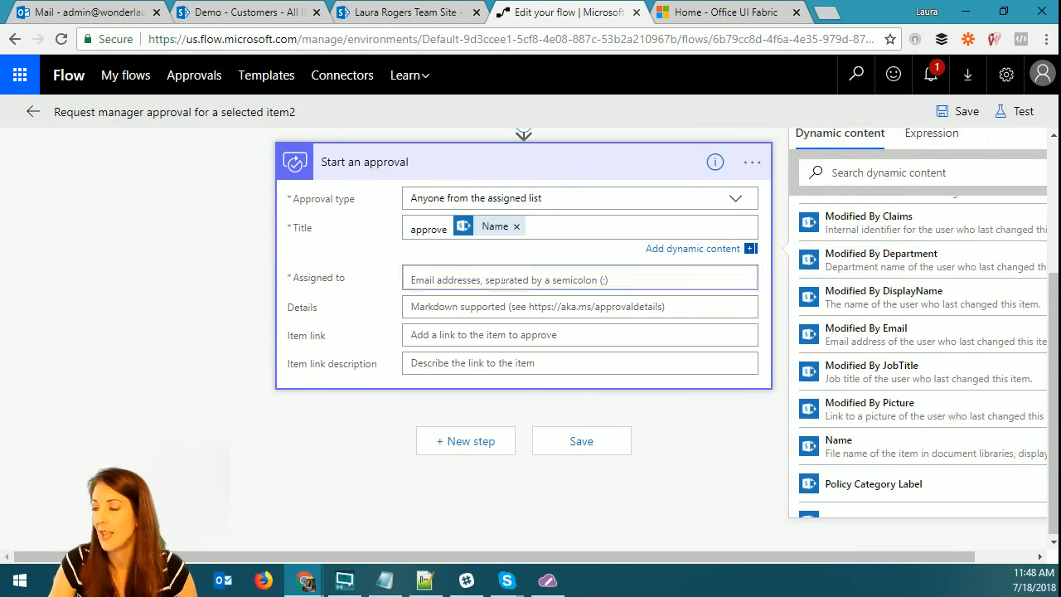
Assign the approval to Policy Owner Email and fill its Details with the trigger's Message value.
click(504, 279)
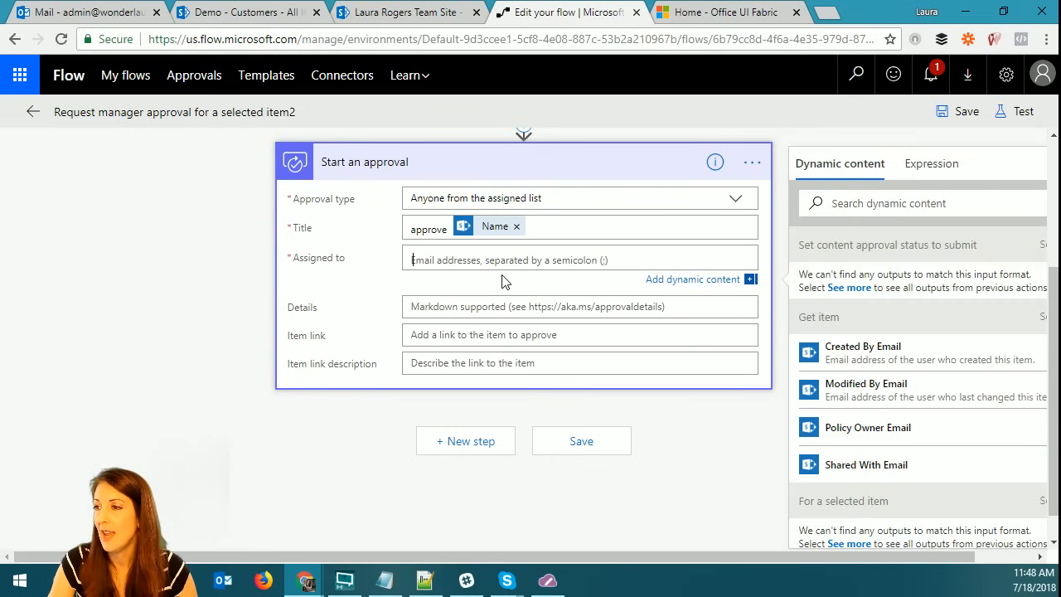
click(909, 429)
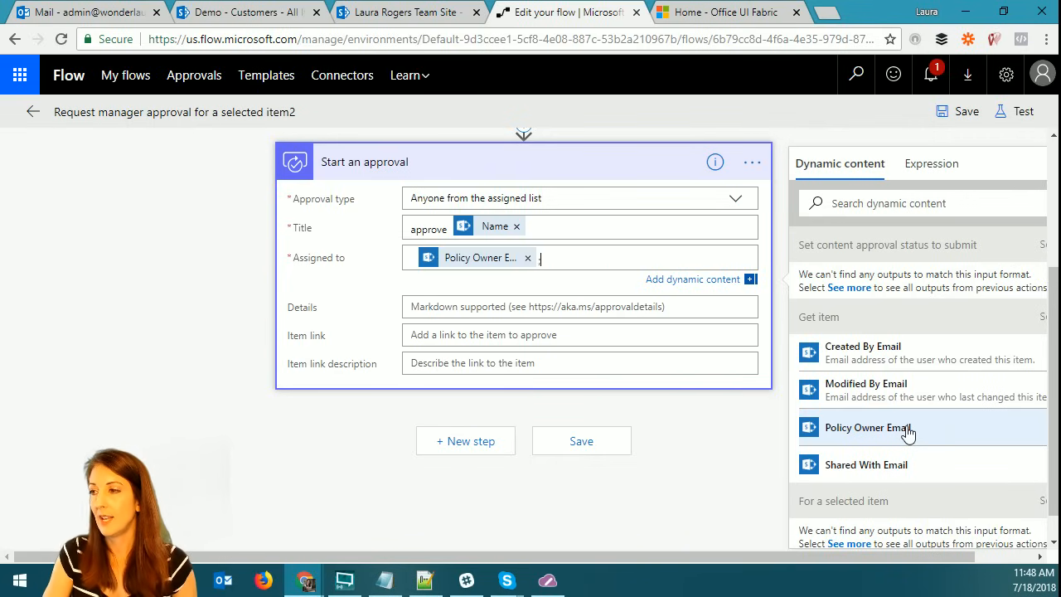
click(455, 307)
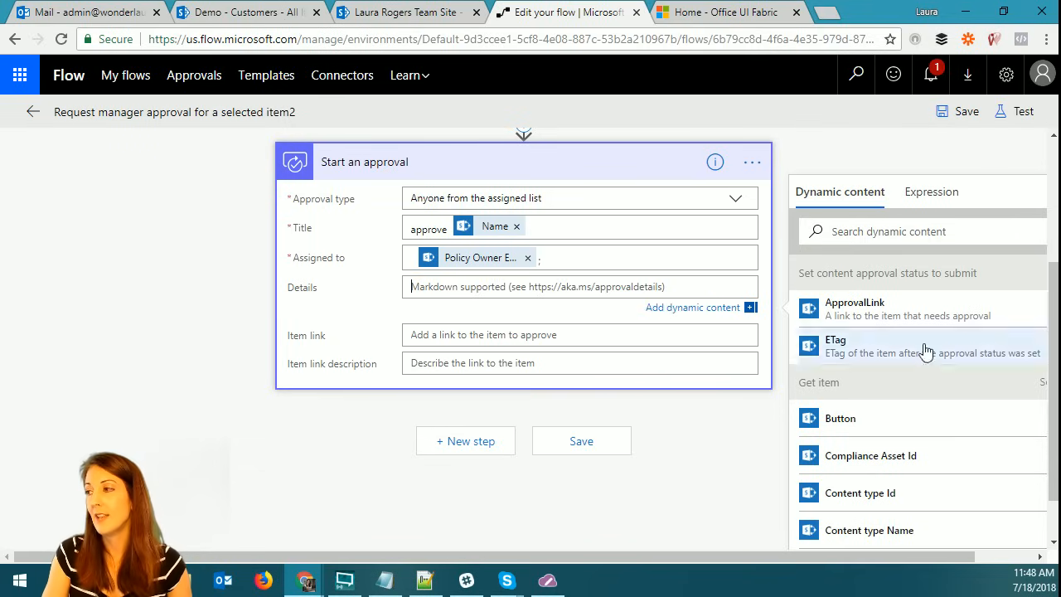
scroll(917, 303, down, 15)
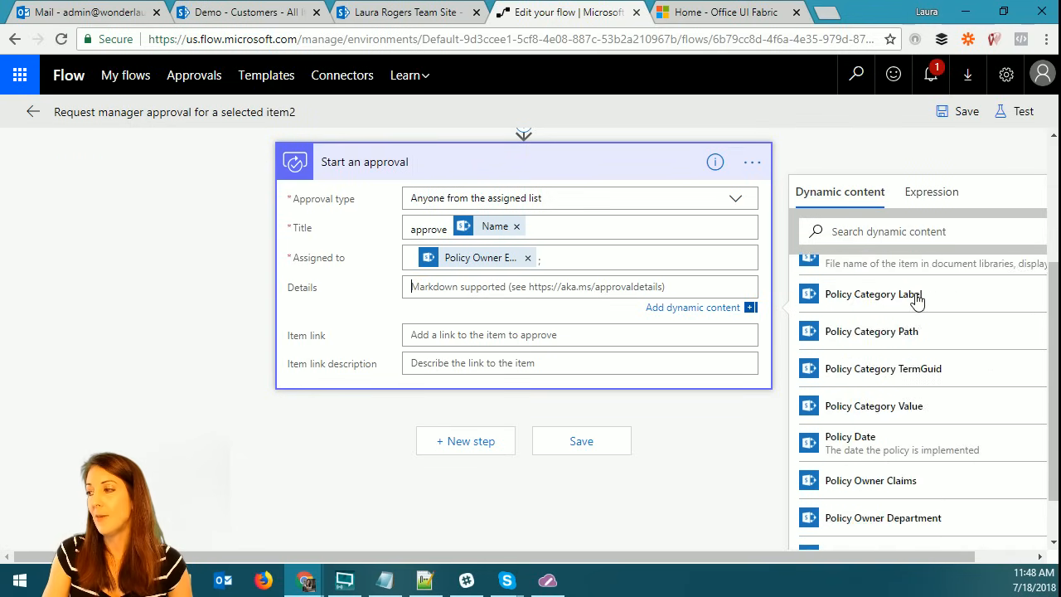
scroll(915, 302, down, 1)
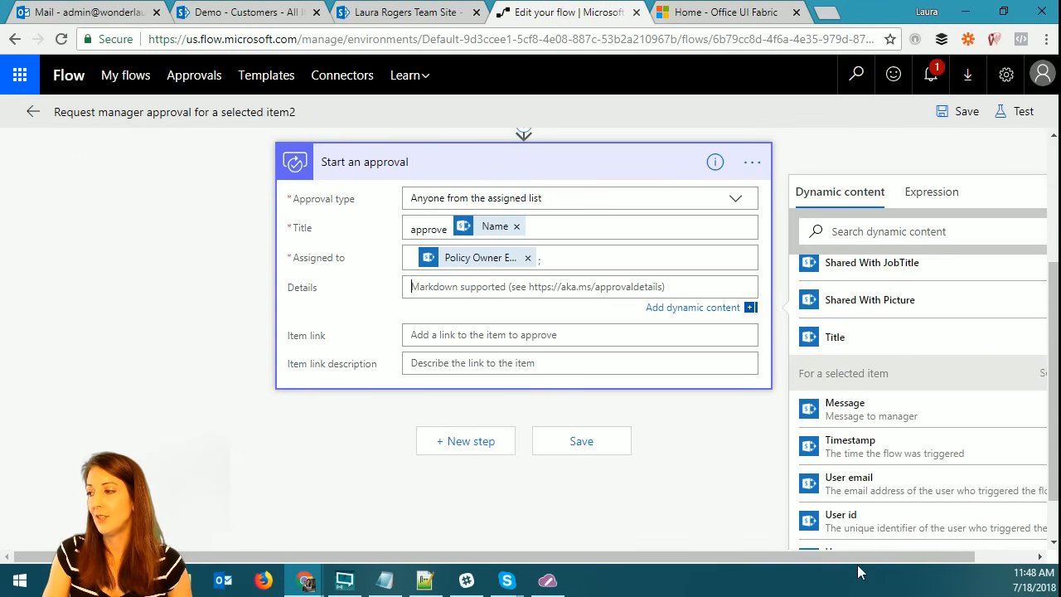
drag(858, 562, 935, 563)
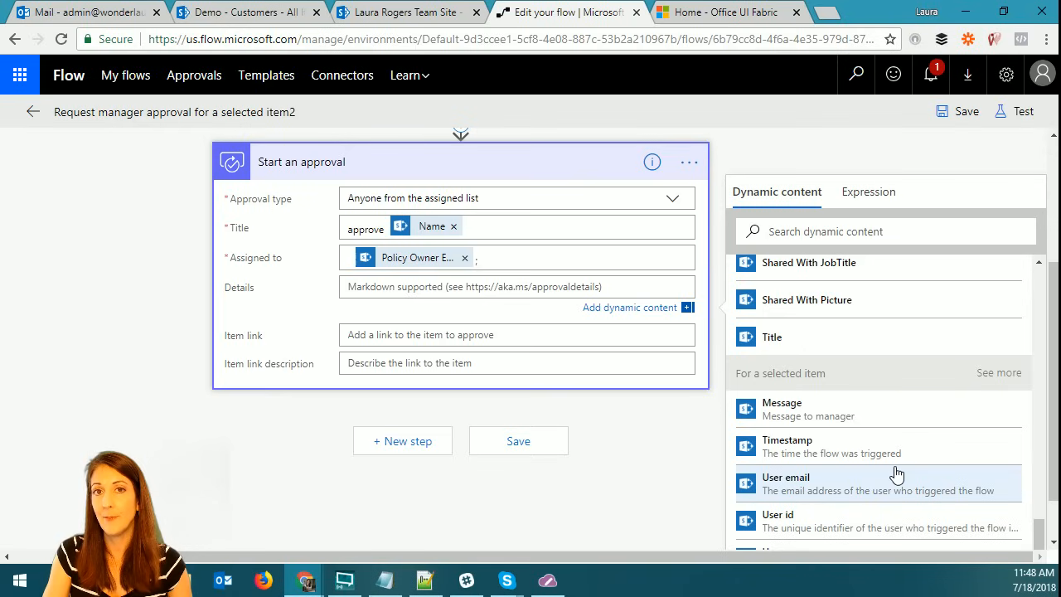
click(835, 416)
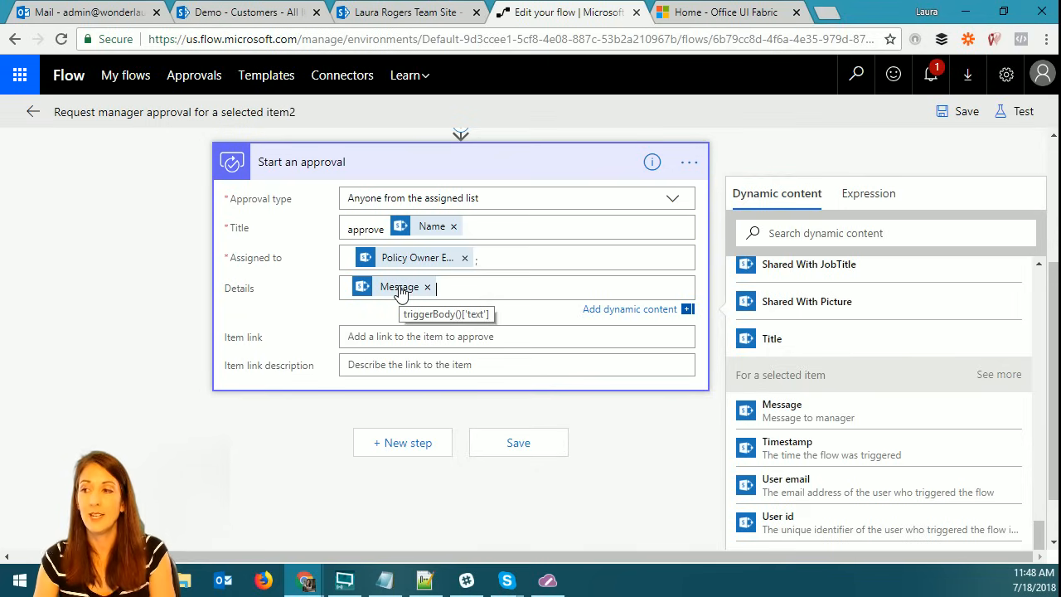
Set the approval's Item link to "Link to item" and its Item link description to Name from Get item.
click(439, 336)
drag(1042, 322, 1044, 443)
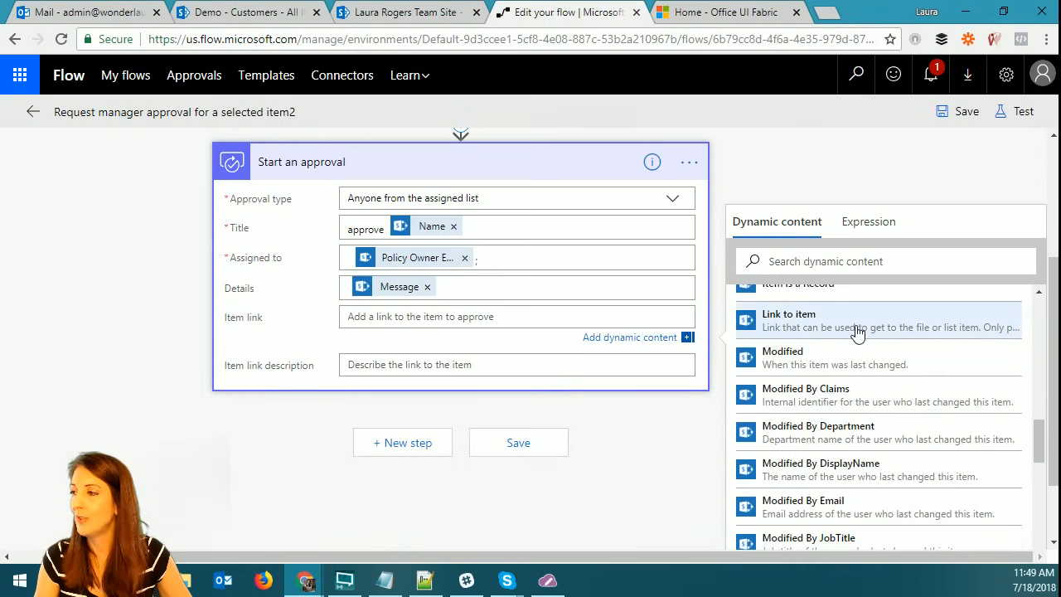
click(966, 323)
click(377, 363)
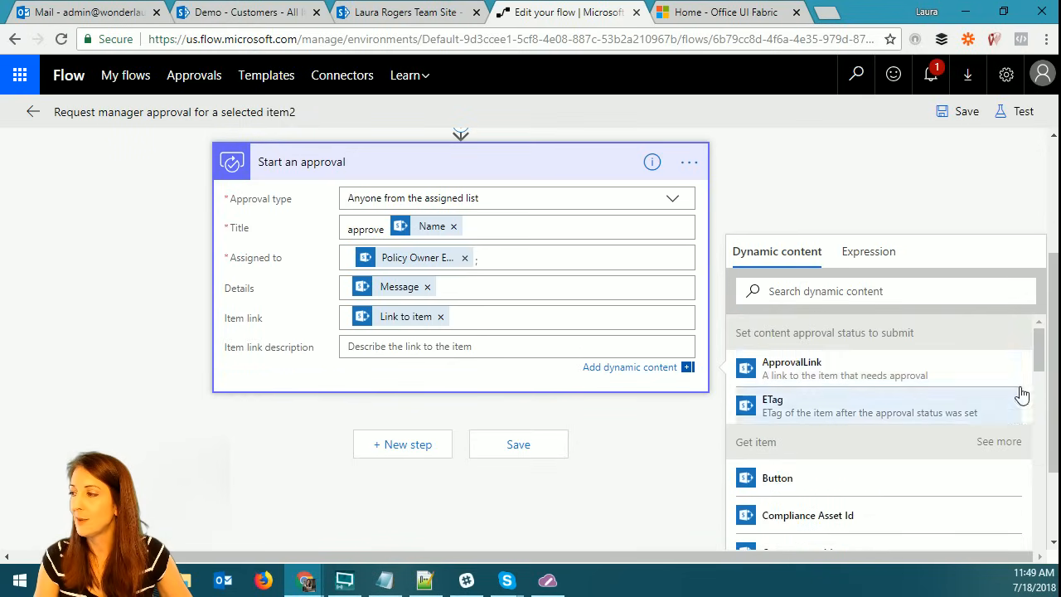
drag(1040, 356, 1041, 521)
click(1003, 406)
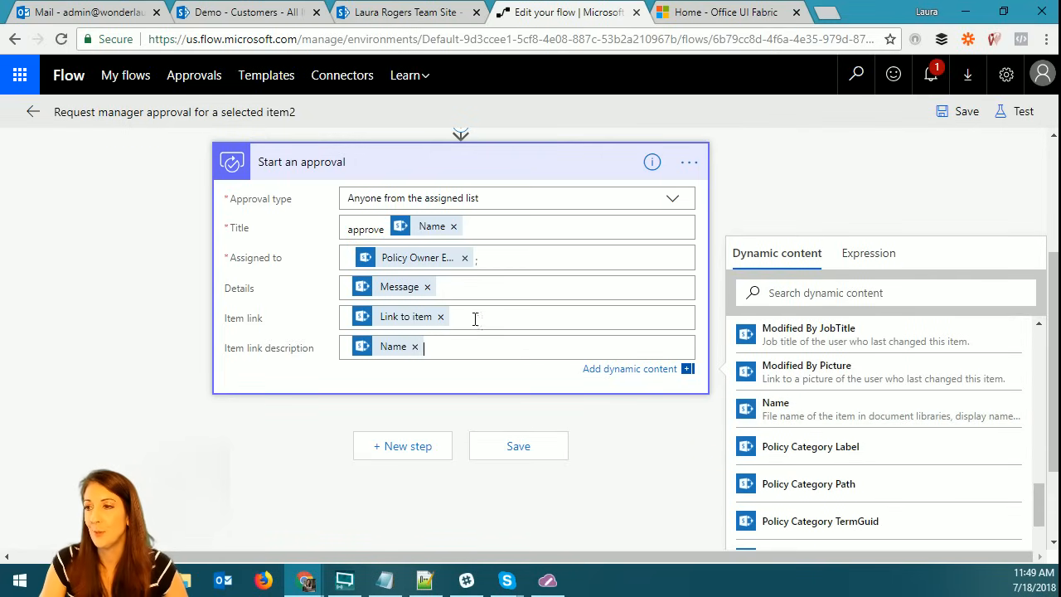
Add a second SharePoint Set content approval status action after the approval, searching the SharePoint actions for "content".
click(424, 458)
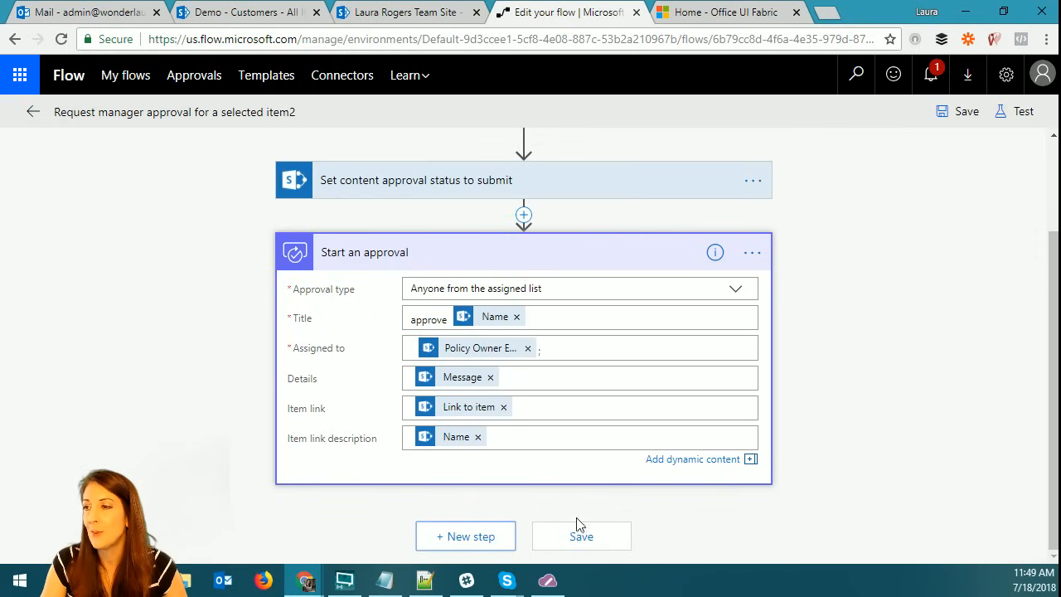
click(475, 539)
click(442, 527)
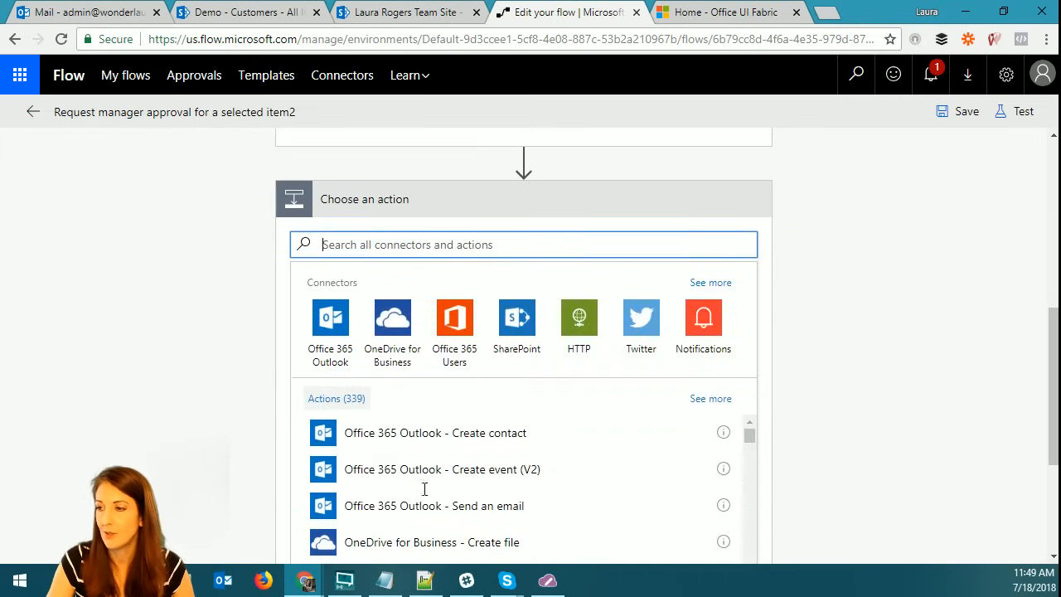
click(514, 322)
text(upd)
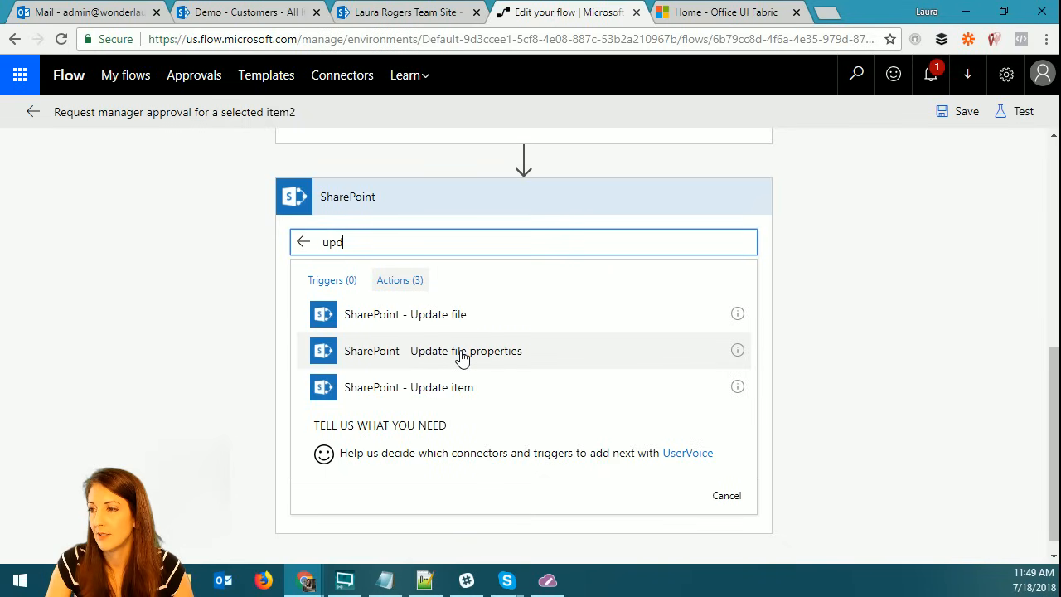
drag(379, 242, 302, 247)
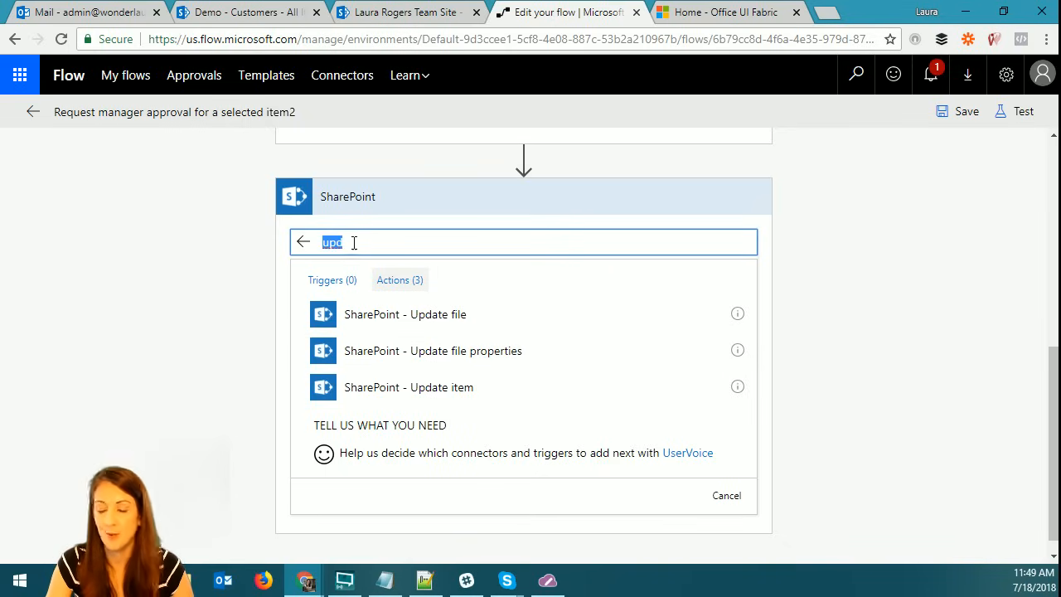
text(content)
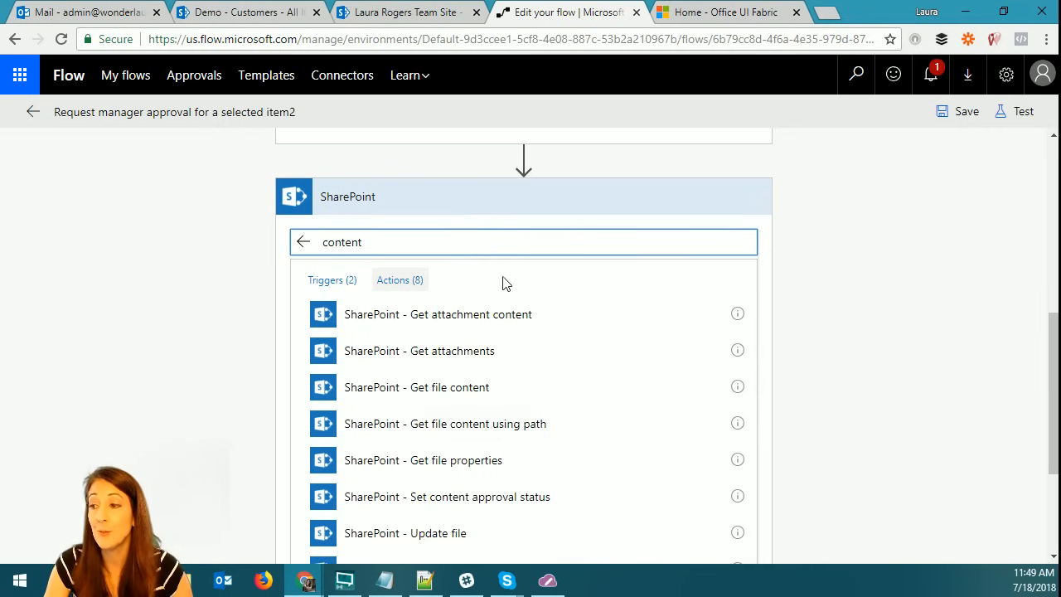
scroll(531, 443, down, 2)
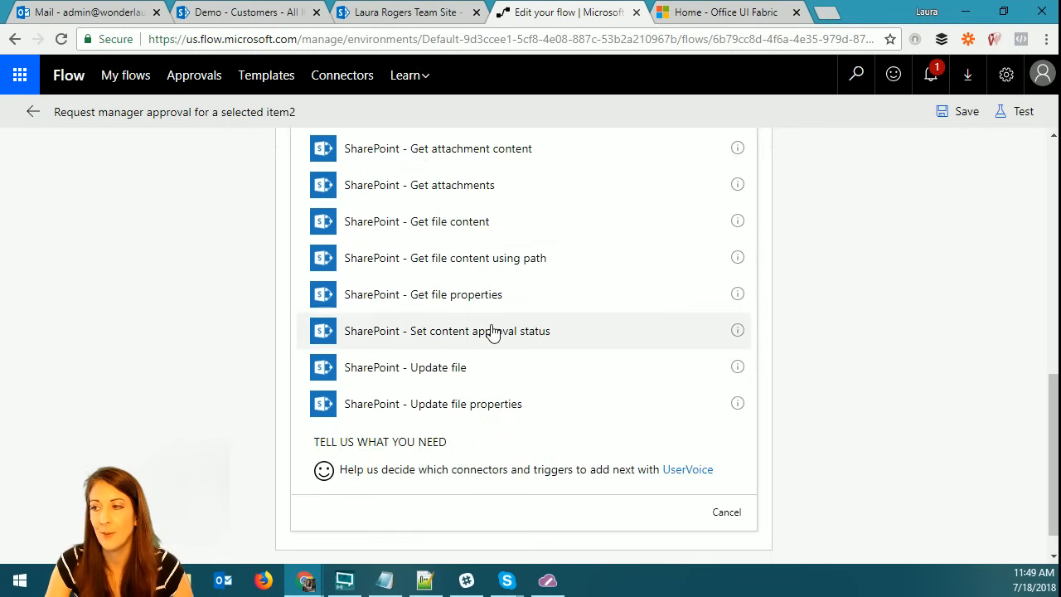
click(492, 334)
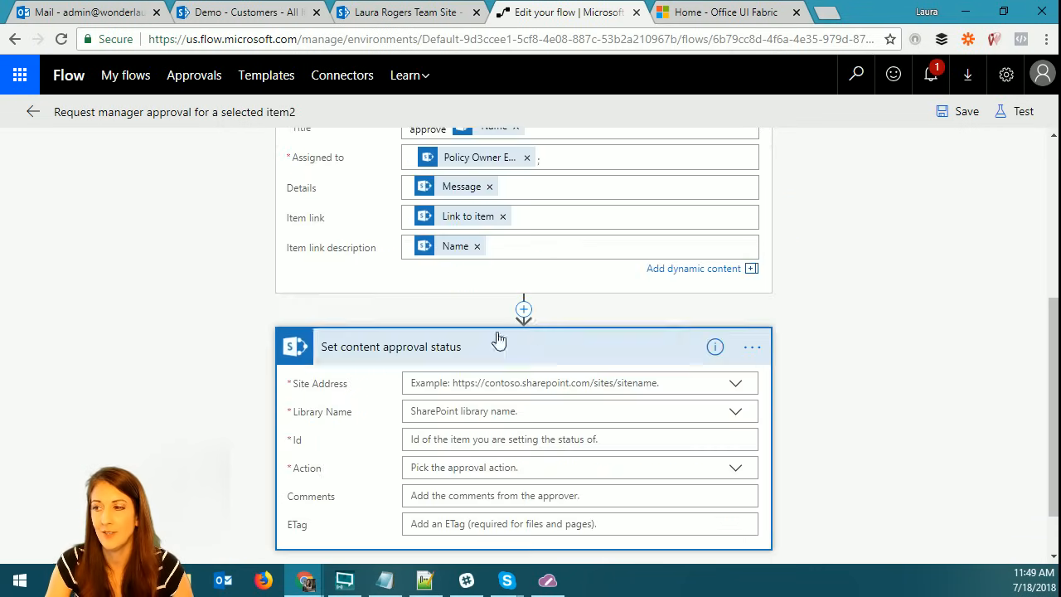
click(735, 384)
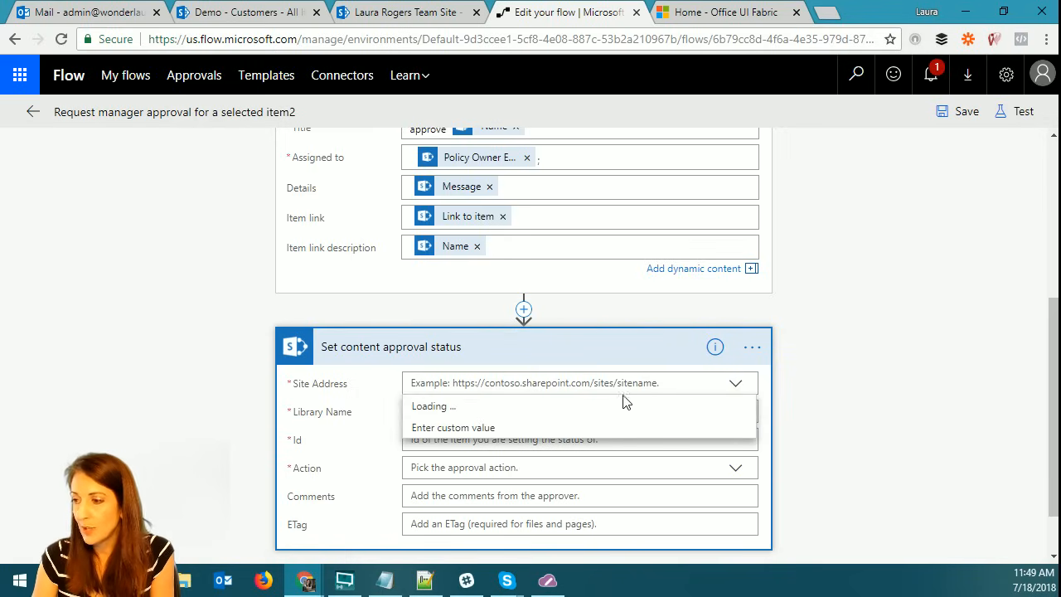
scroll(600, 435, down, 3)
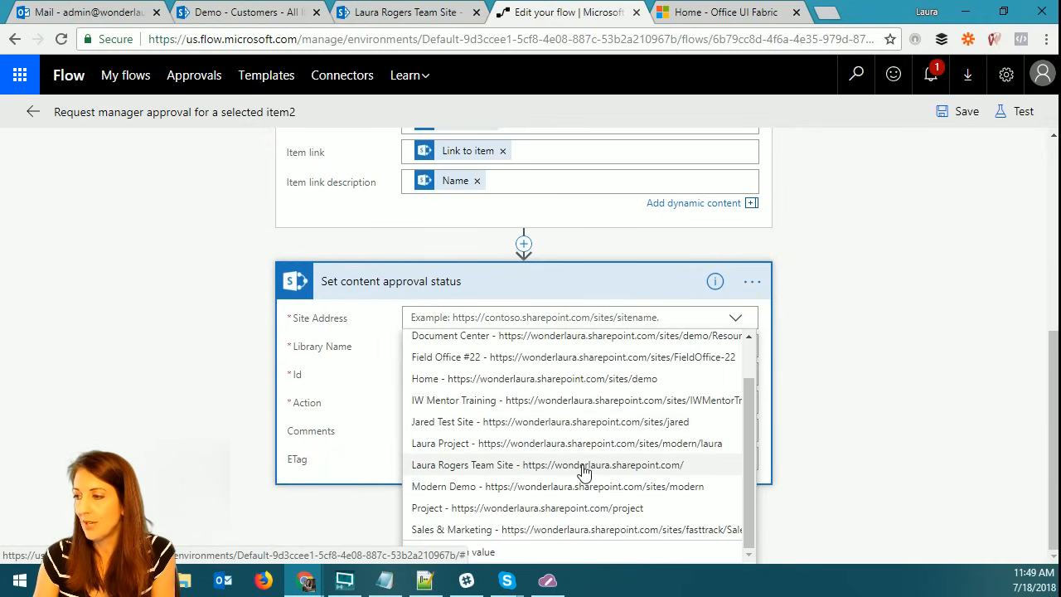
click(584, 467)
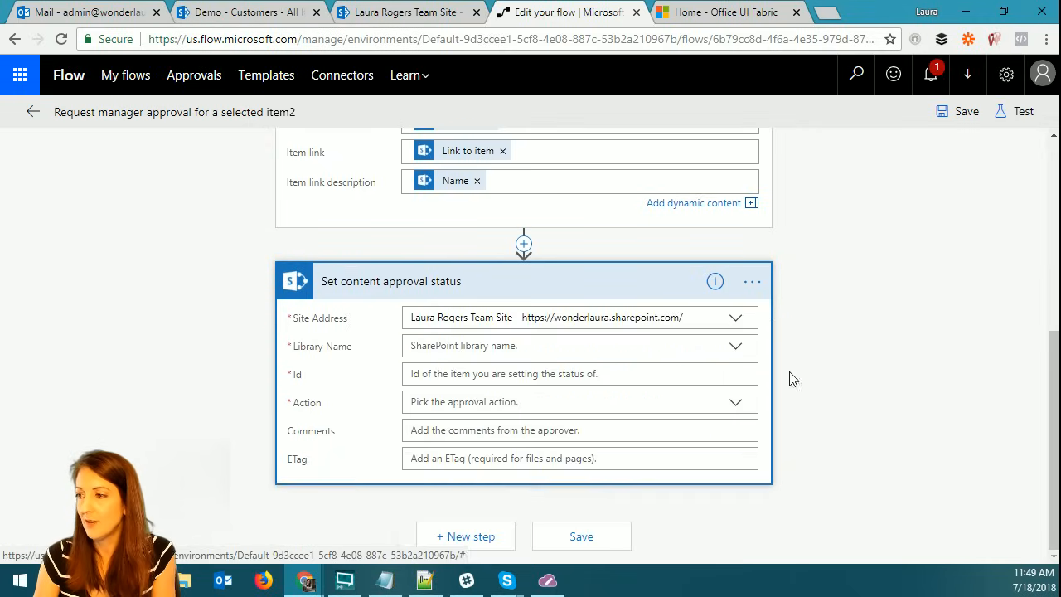
Set the second approval status action's Library Name to Policies and its Id to ID from Get item.
click(736, 347)
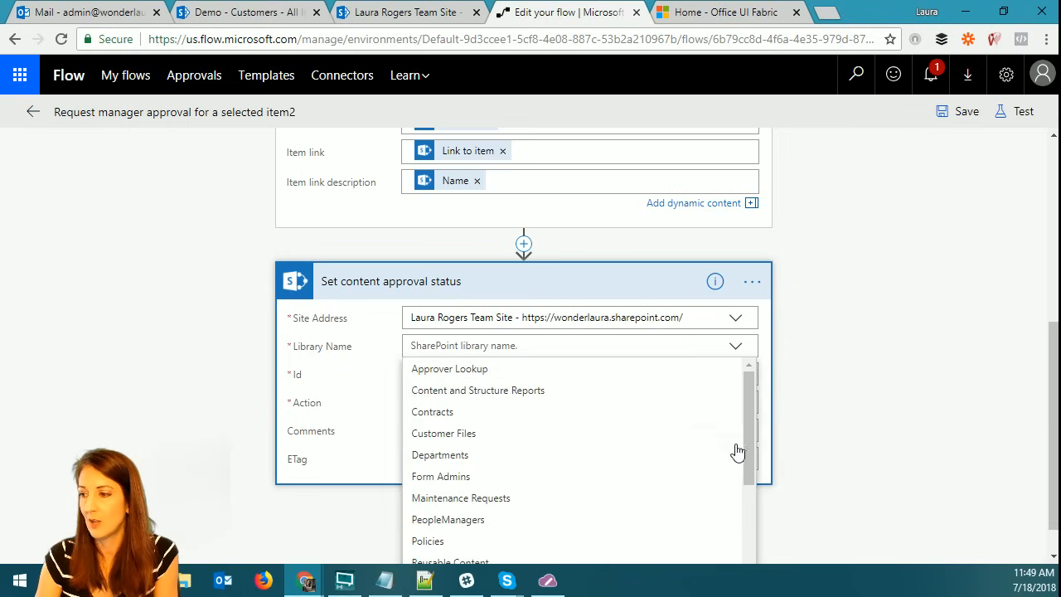
click(456, 542)
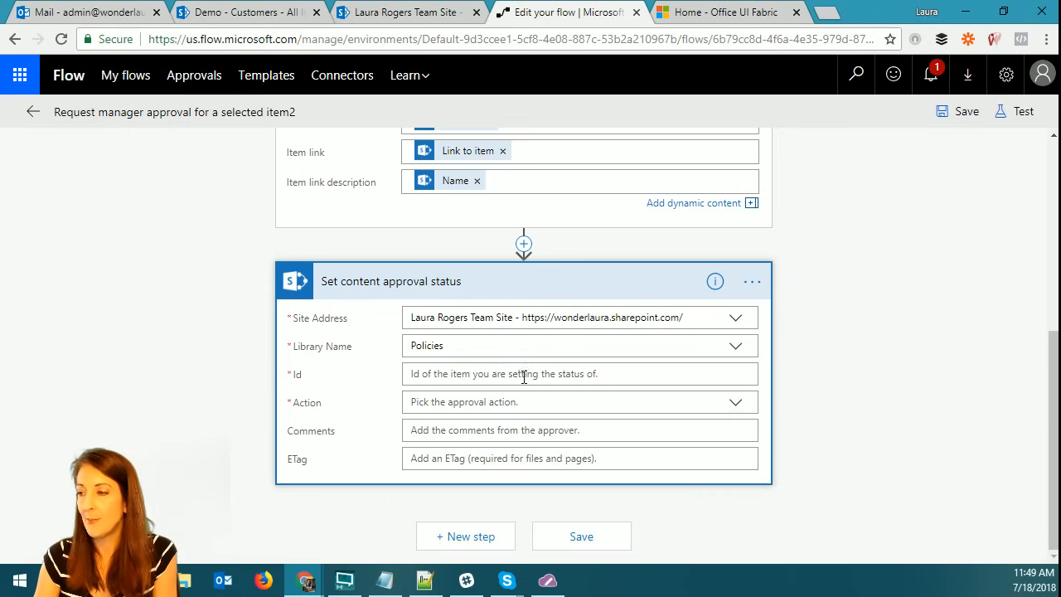
click(523, 374)
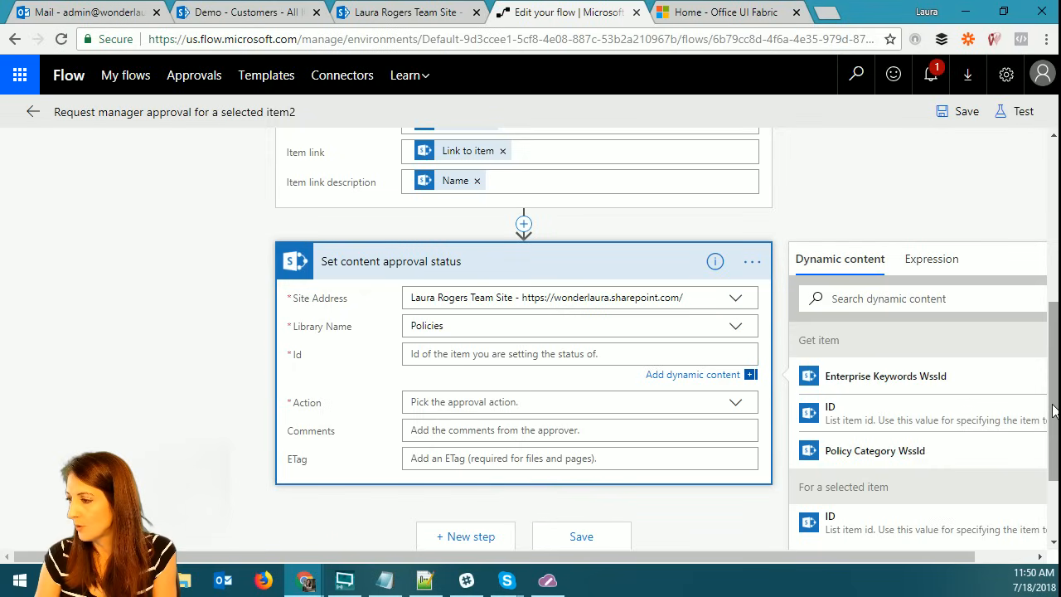
scroll(1054, 410, down, 1)
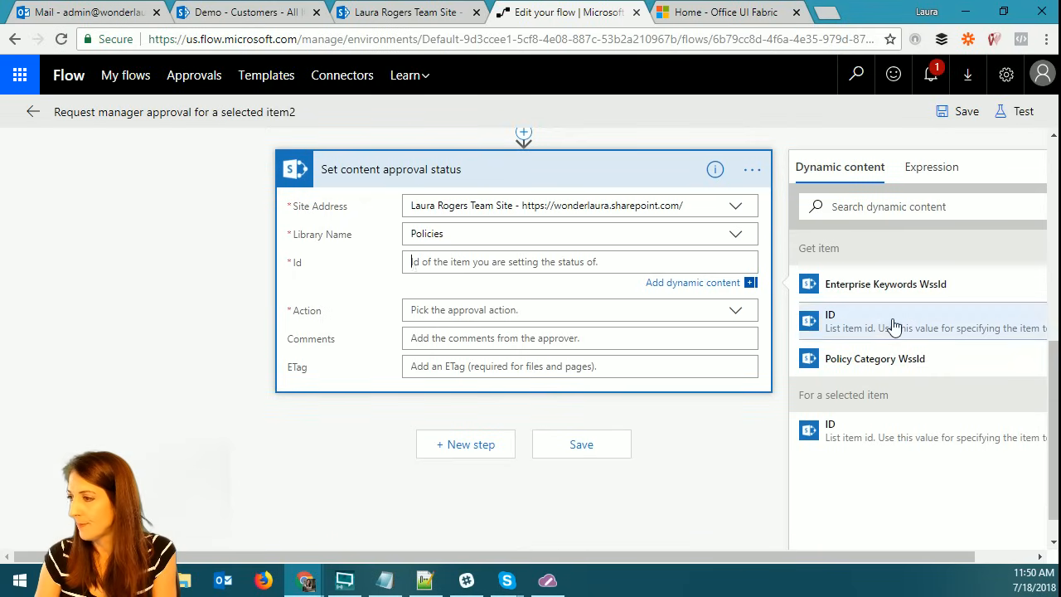
click(893, 324)
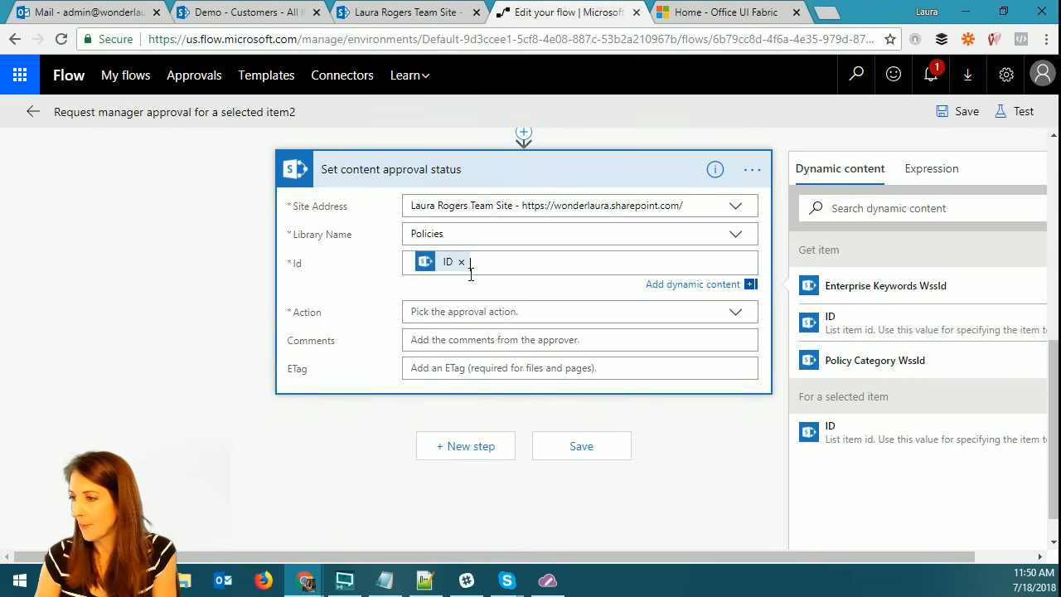
Set the approval status Action to a custom value using Response from Start an approval.
click(498, 311)
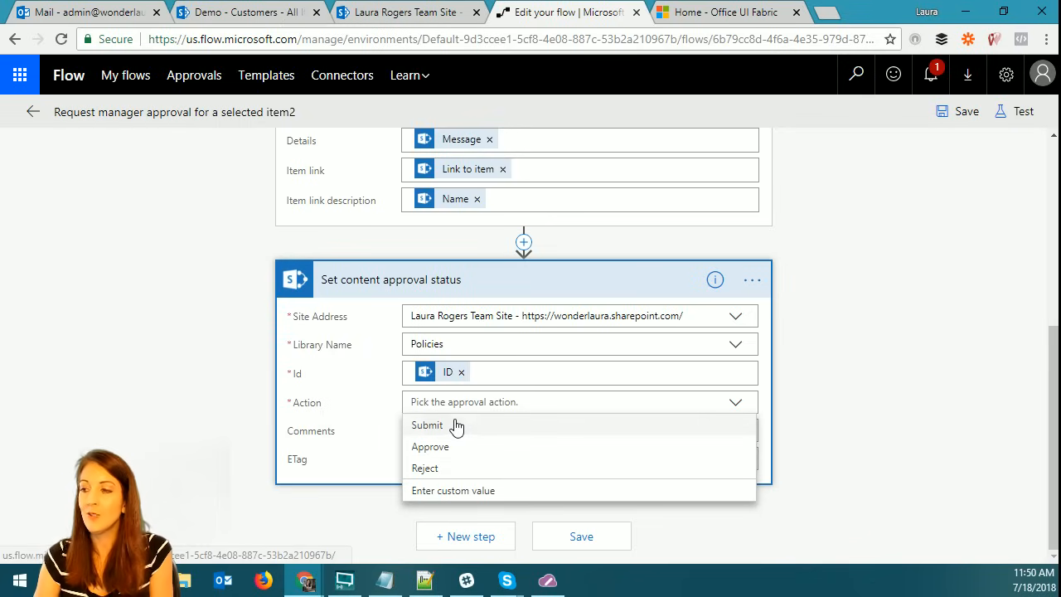
click(467, 491)
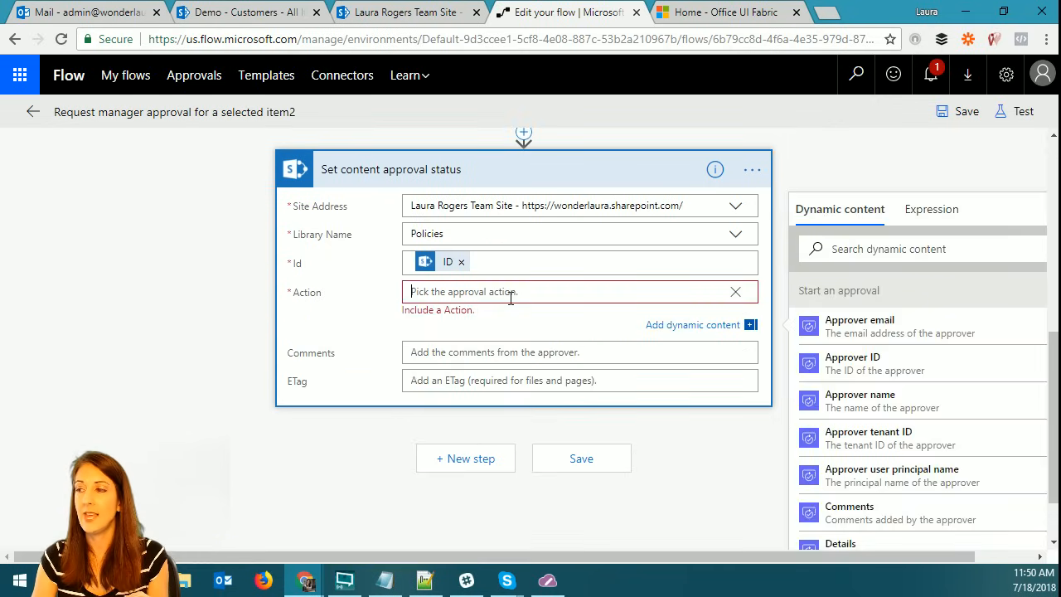
scroll(947, 434, down, 2)
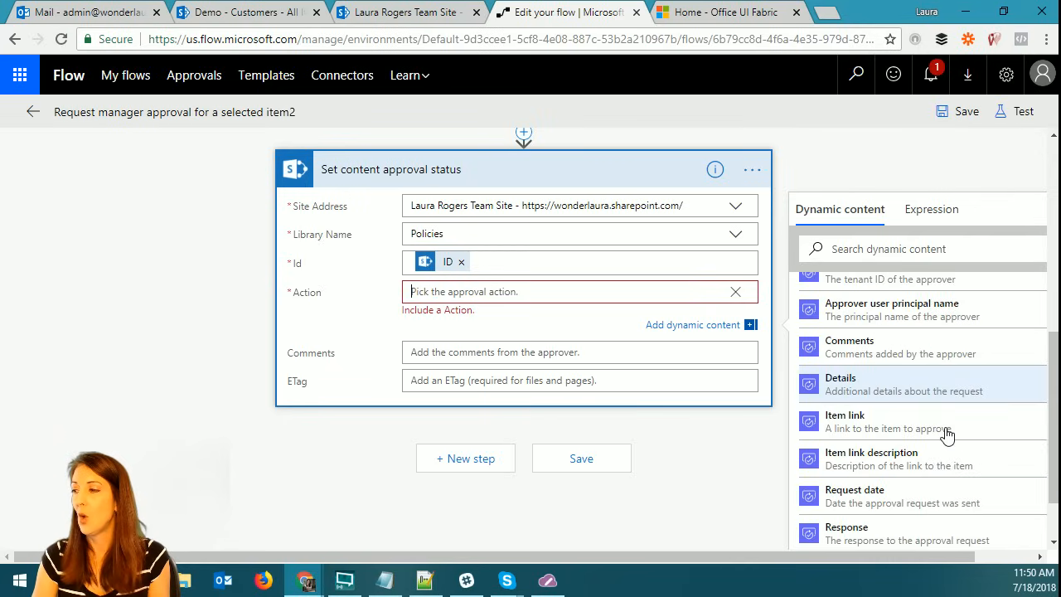
scroll(948, 433, down, 2)
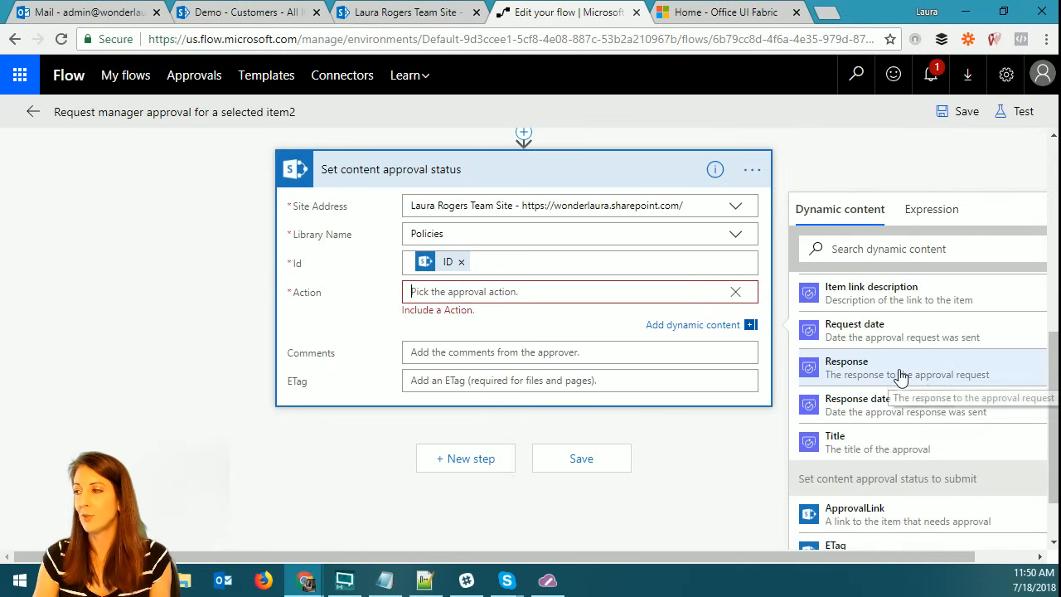
click(927, 376)
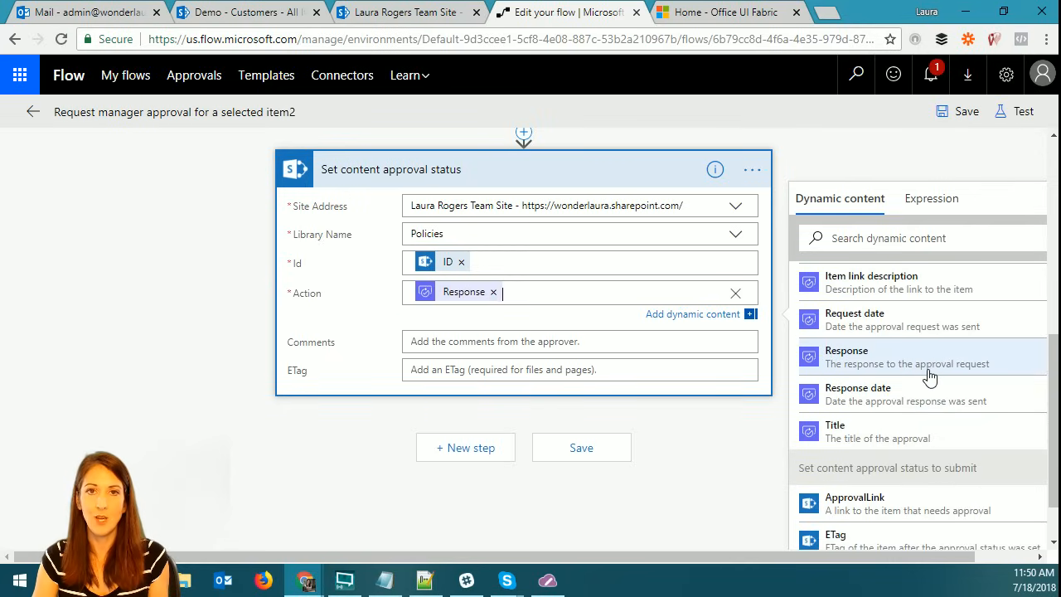
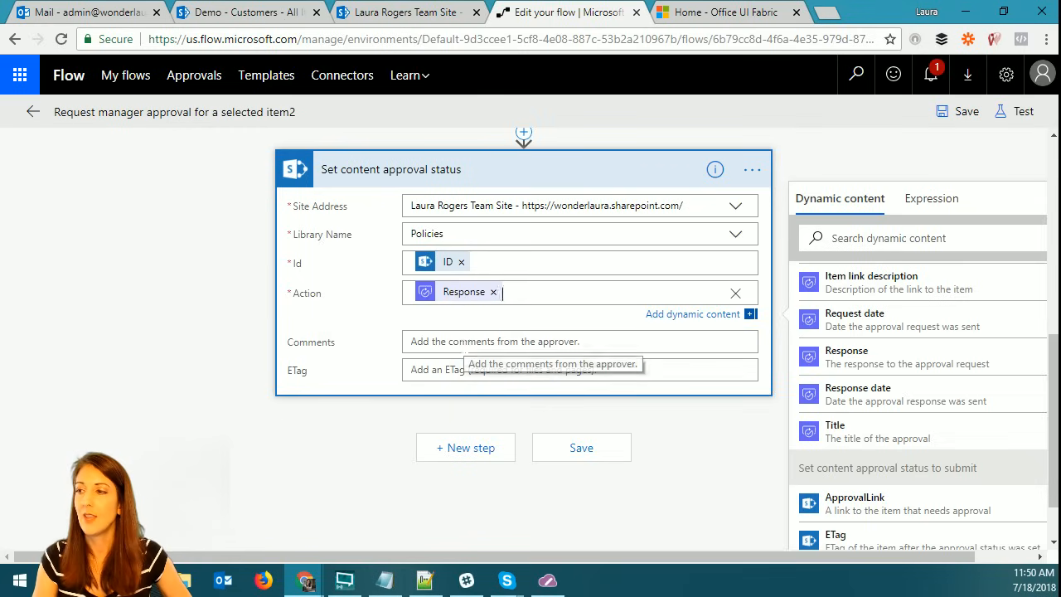
Fill Comments with the approval's Comments and ETag with the ETag from "Set content approval status to submit".
click(465, 344)
scroll(987, 412, down, 1)
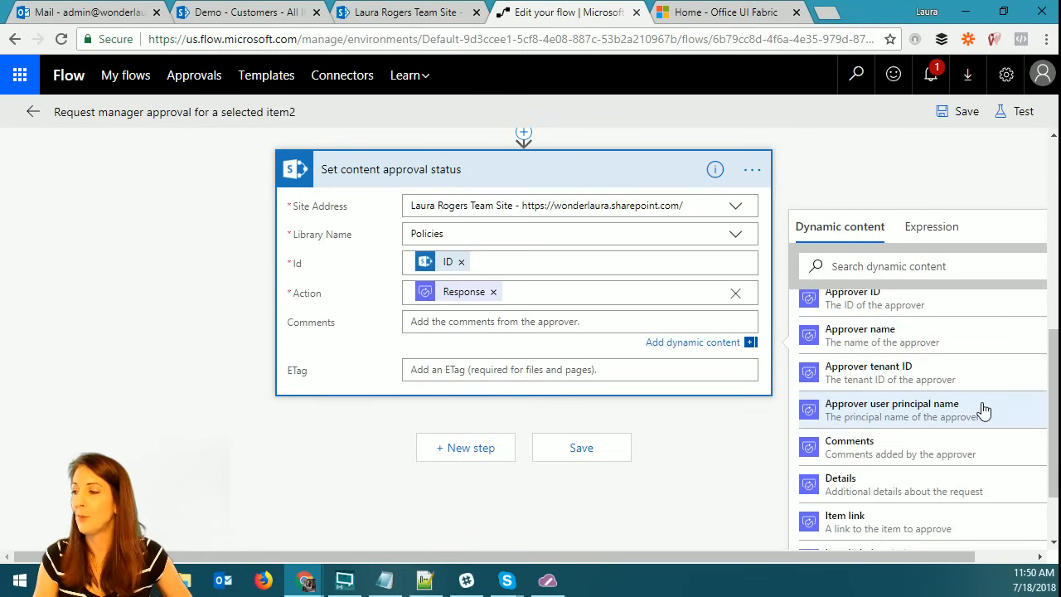
click(903, 449)
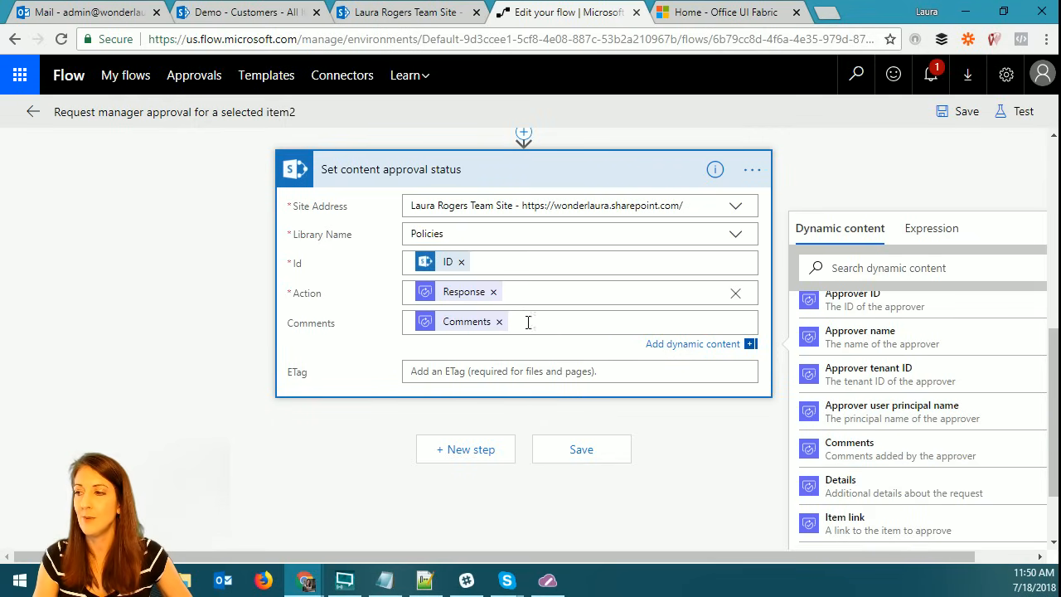
click(513, 375)
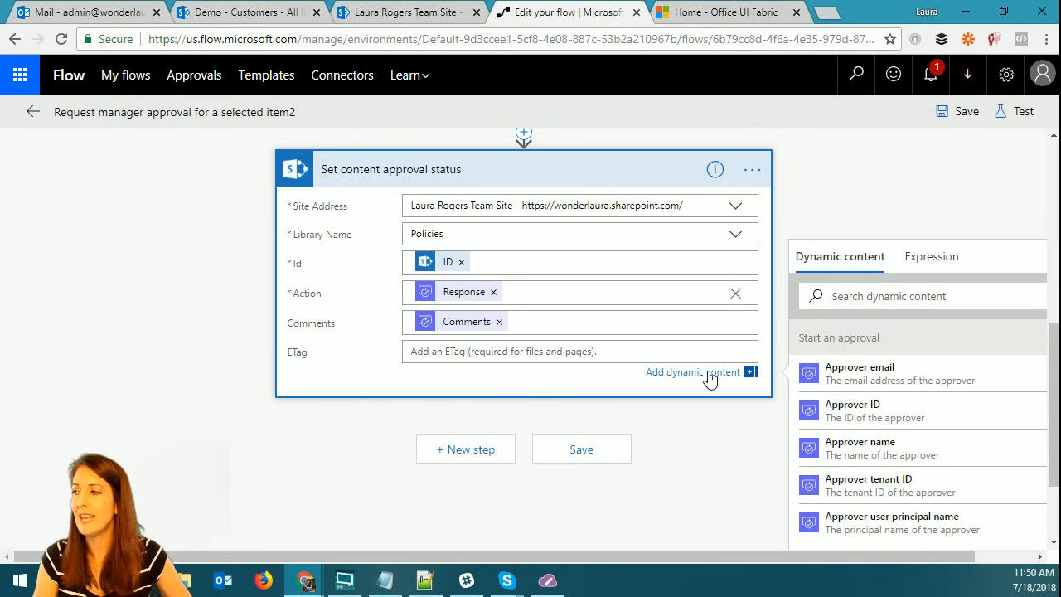
scroll(1054, 462, down, 2)
scroll(961, 419, down, 5)
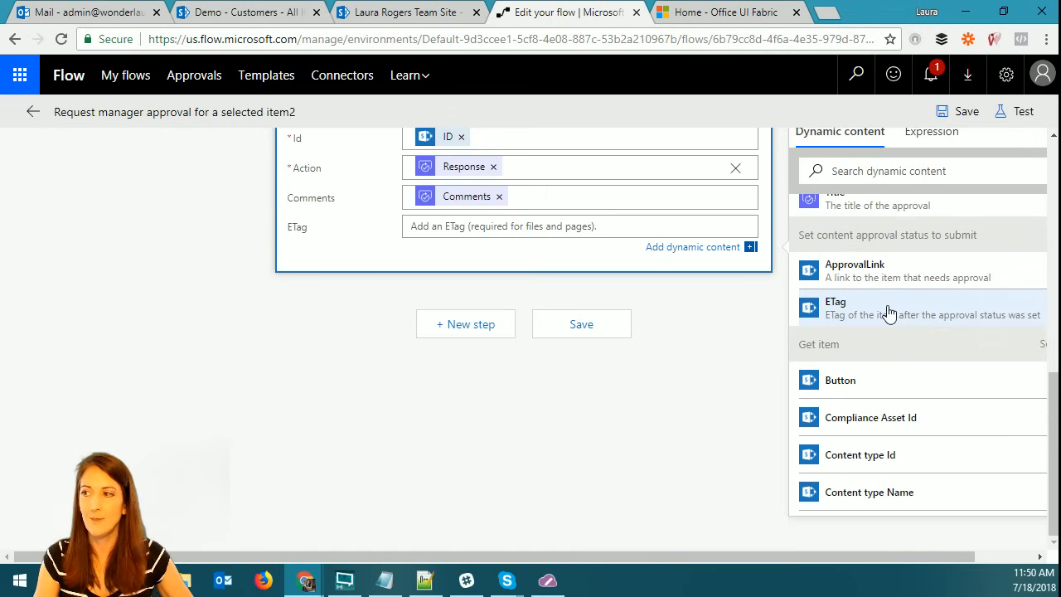
click(888, 312)
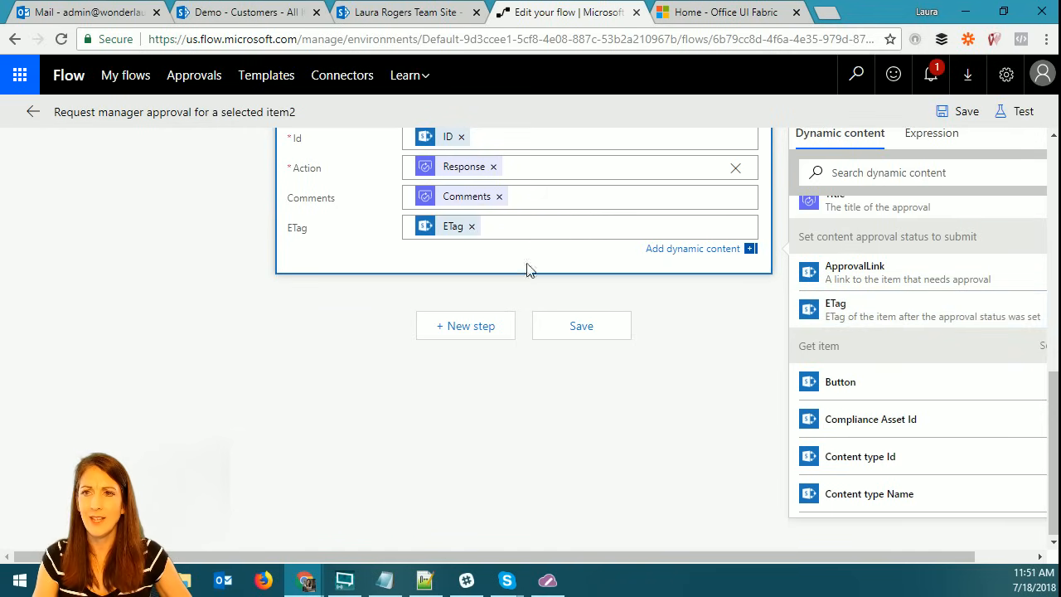
Add an Office 365 Outlook Send an email action after the second approval status action, searching the Outlook actions for "email".
click(470, 330)
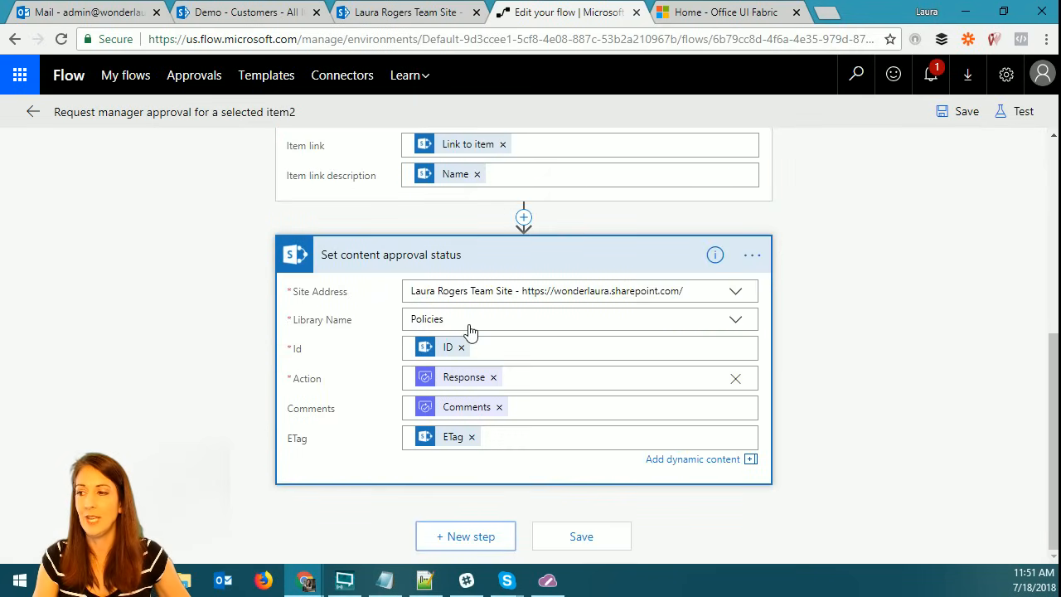
click(458, 539)
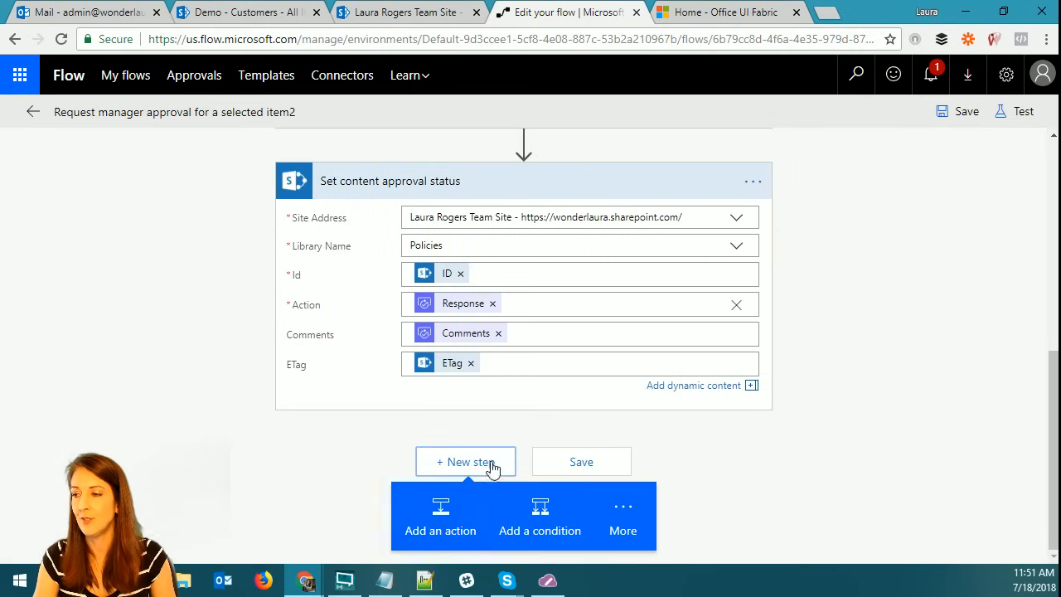
click(430, 517)
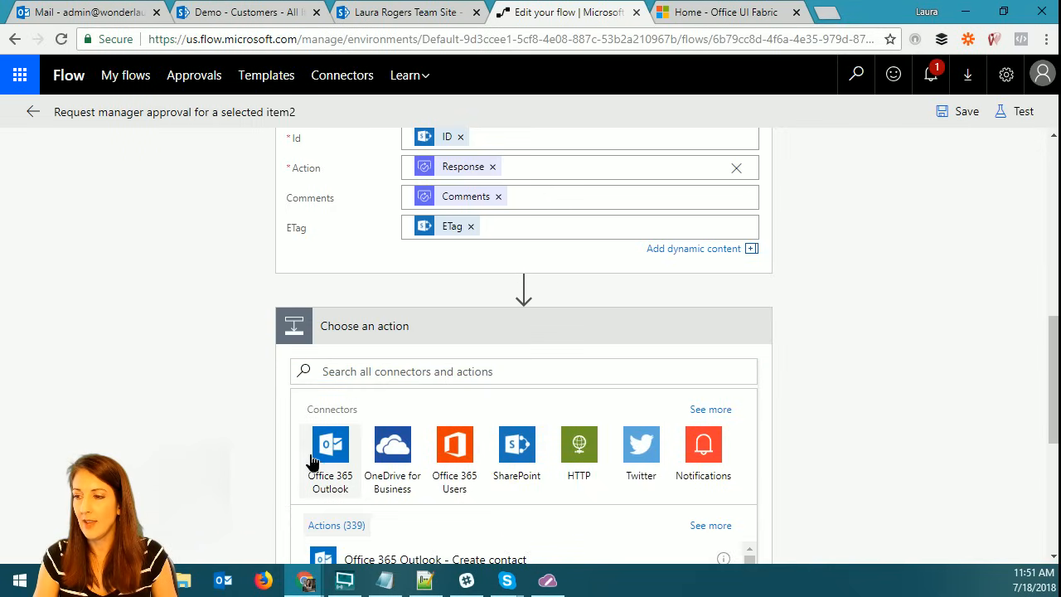
click(315, 462)
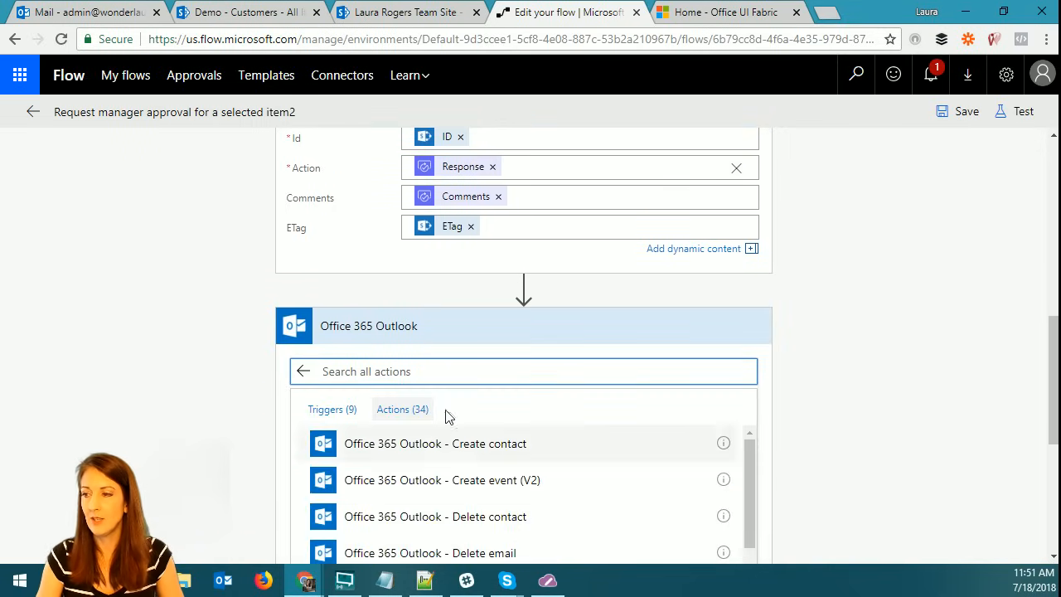
text(email)
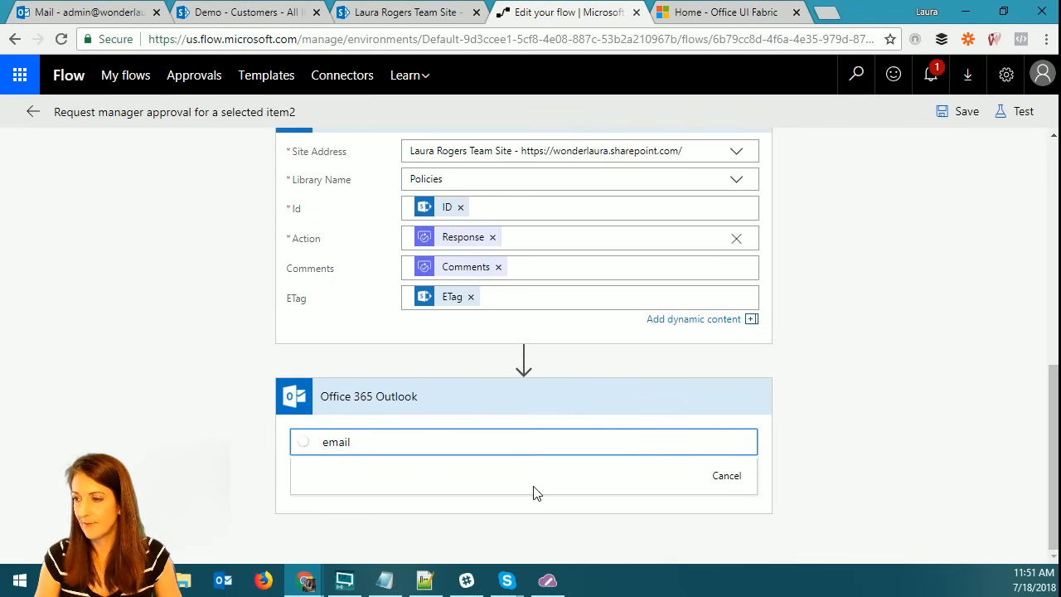
scroll(661, 473, down, 8)
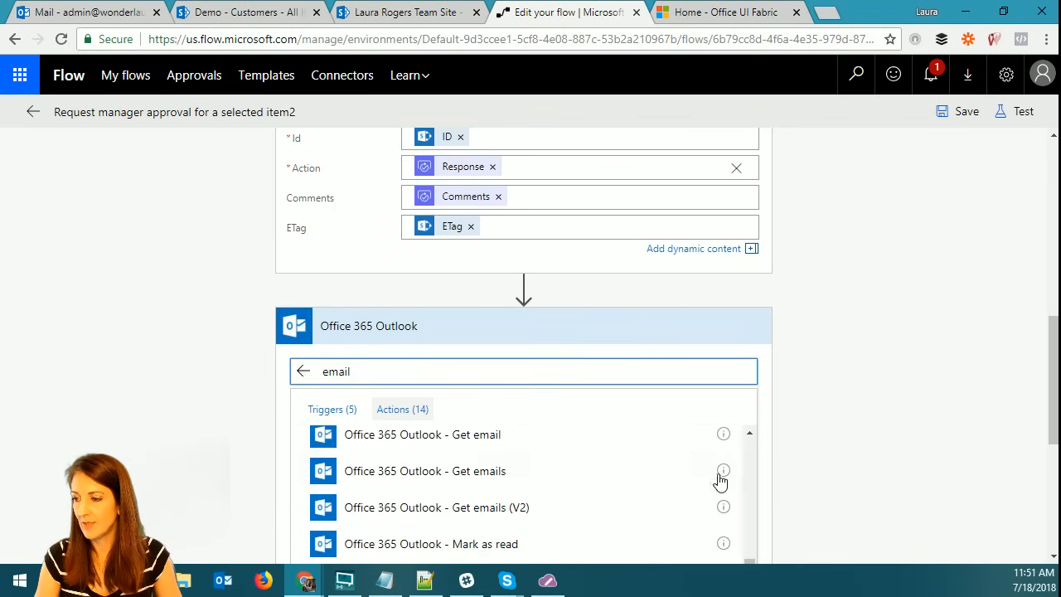
click(532, 326)
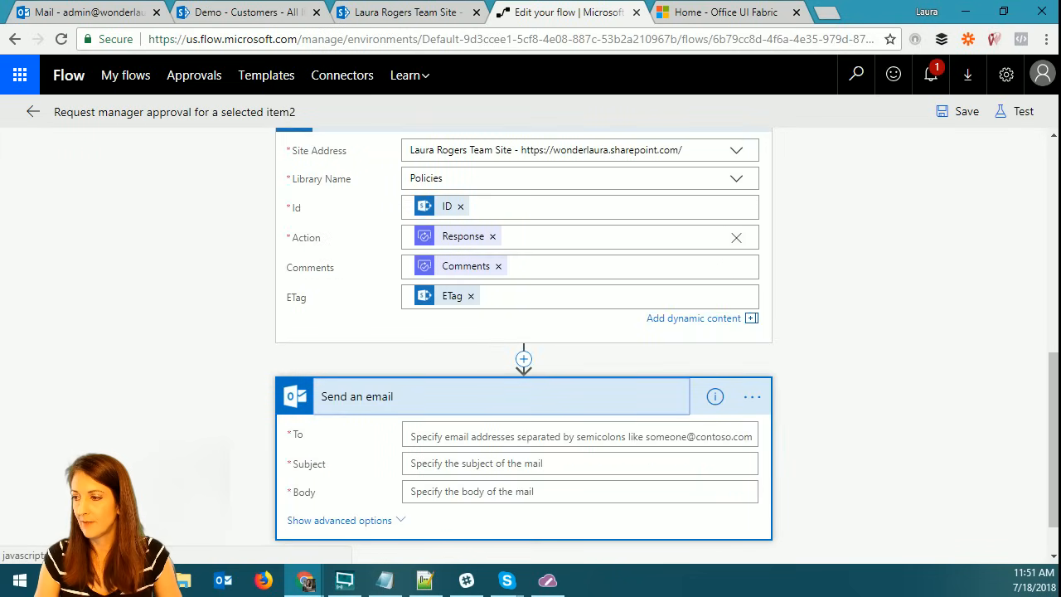
Address the email to Created By Email from Get item, followed by a semicolon.
click(525, 437)
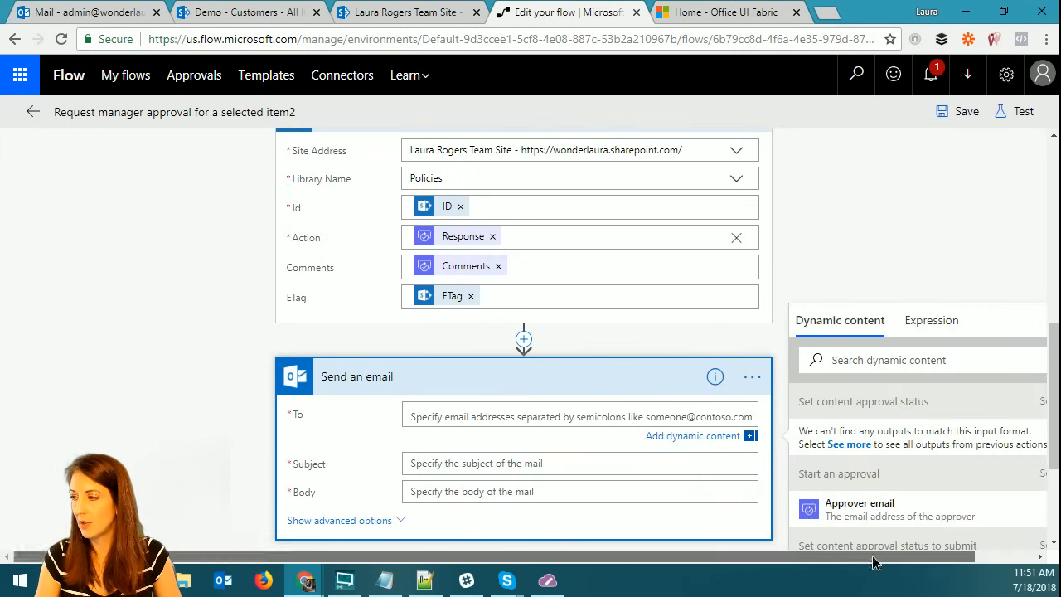
drag(873, 555, 953, 550)
scroll(990, 448, down, 4)
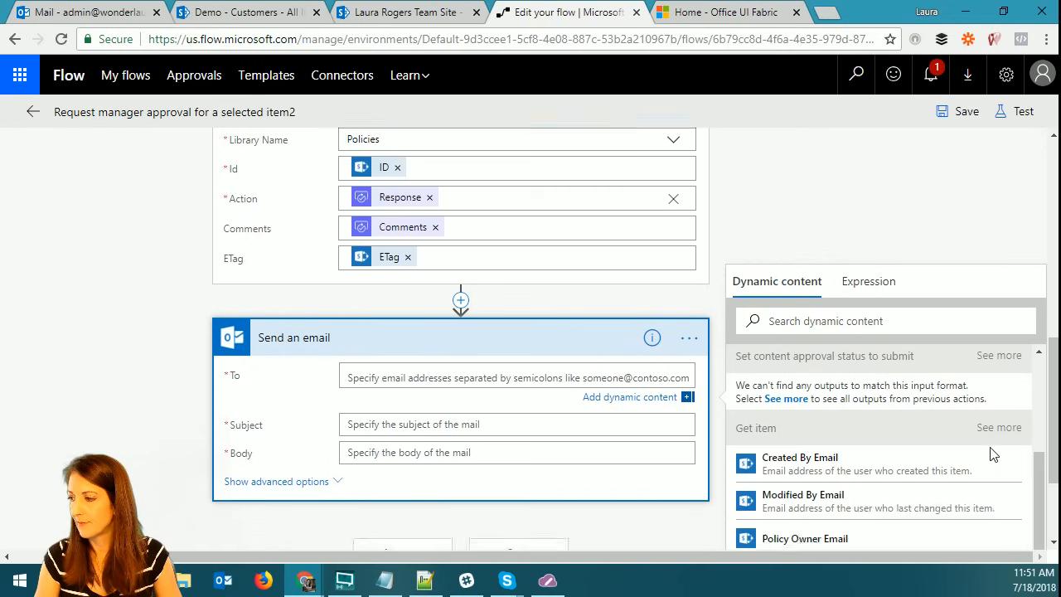
scroll(990, 447, down, 1)
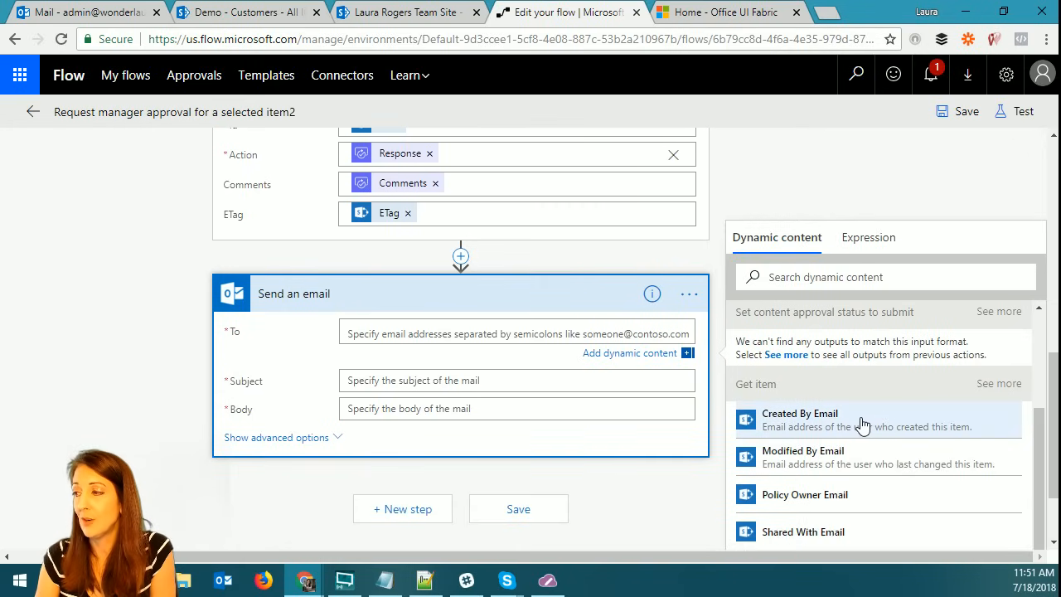
scroll(989, 468, down, 2)
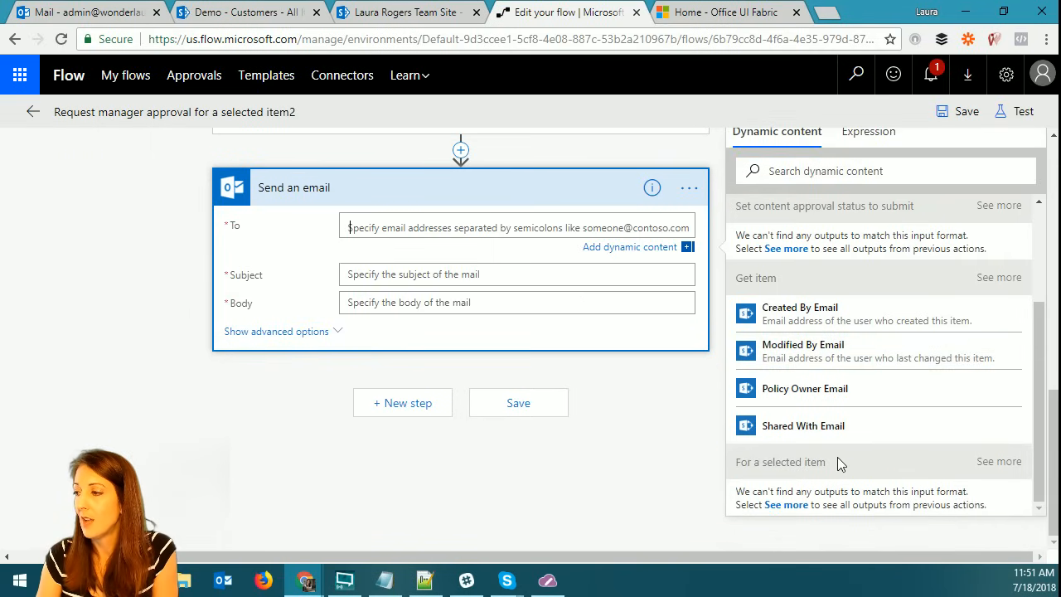
click(999, 461)
scroll(928, 464, down, 2)
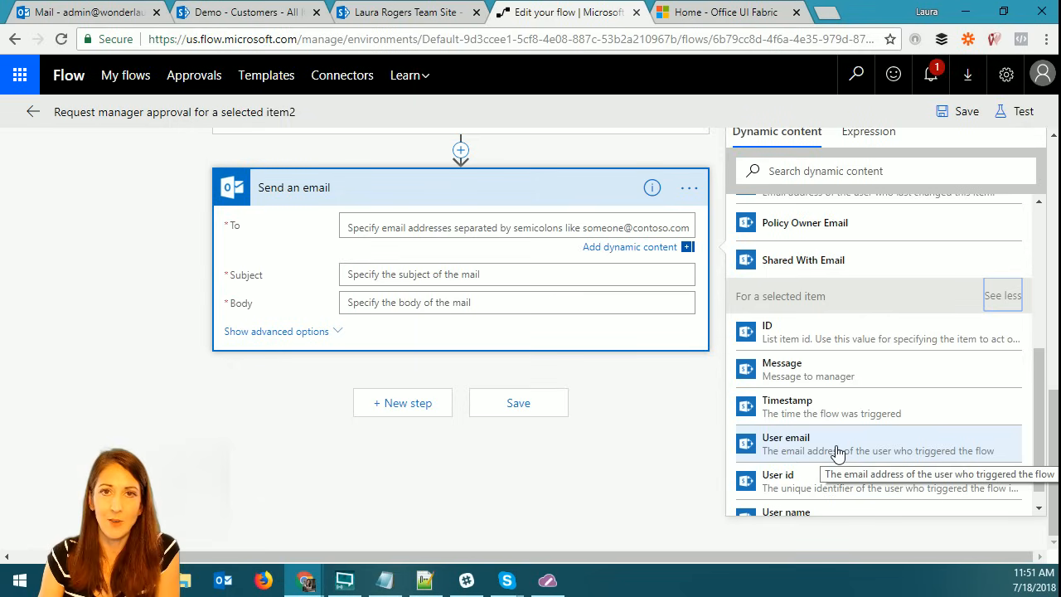
scroll(862, 414, up, 1)
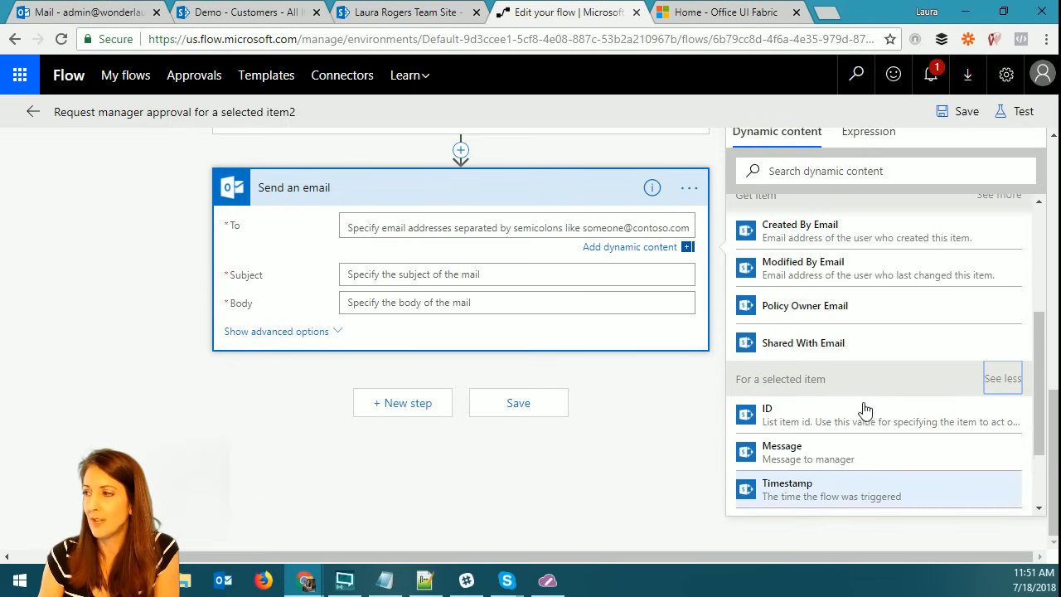
click(860, 239)
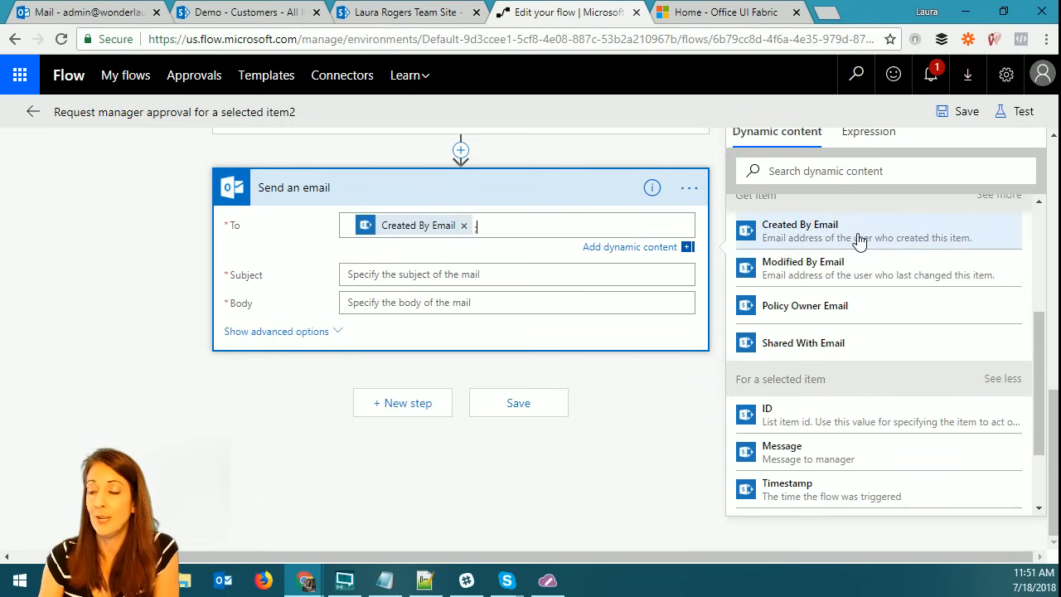
Compose the email's Subject as Name from Get item, the text "has been", and Response from Start an approval.
click(427, 274)
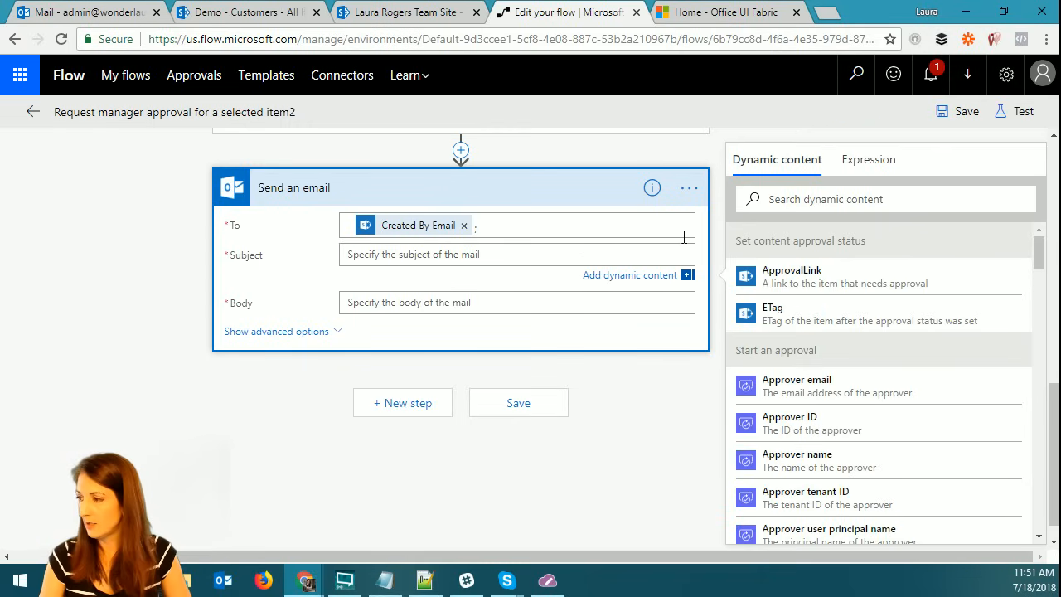
drag(1038, 253, 995, 422)
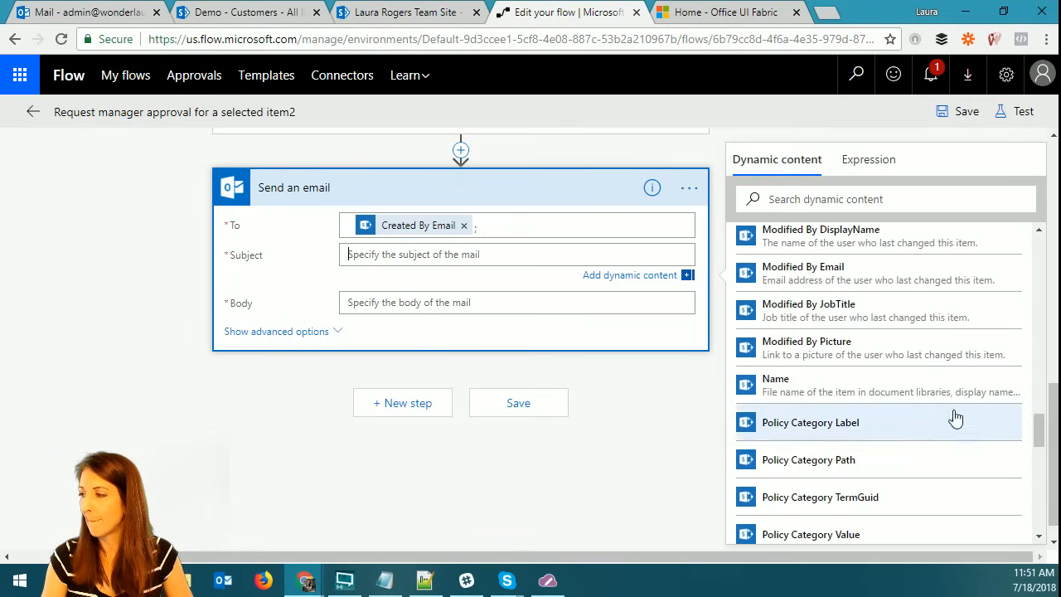
click(867, 390)
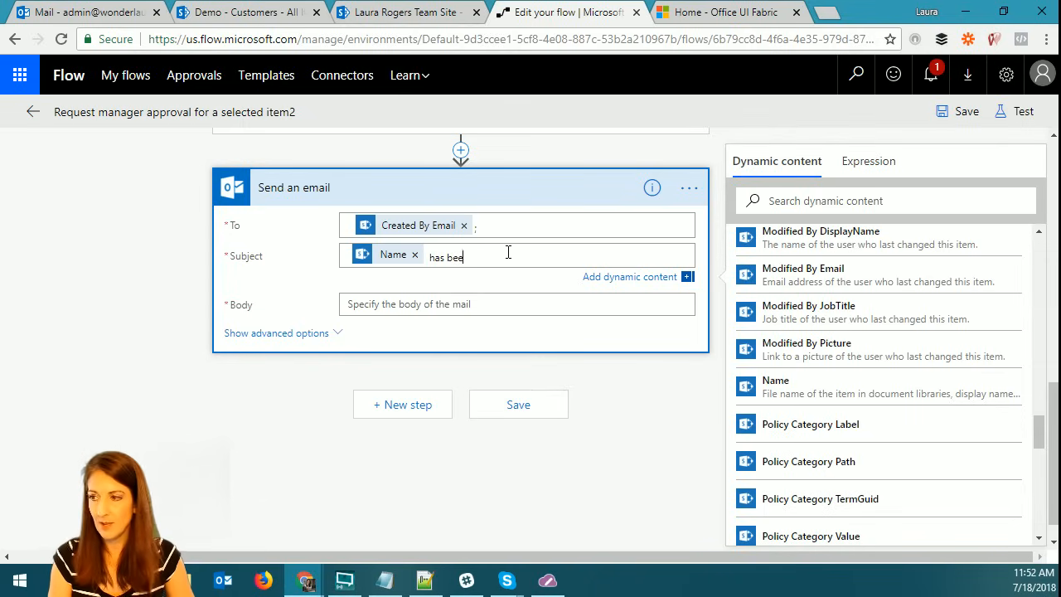
drag(1038, 438, 1028, 305)
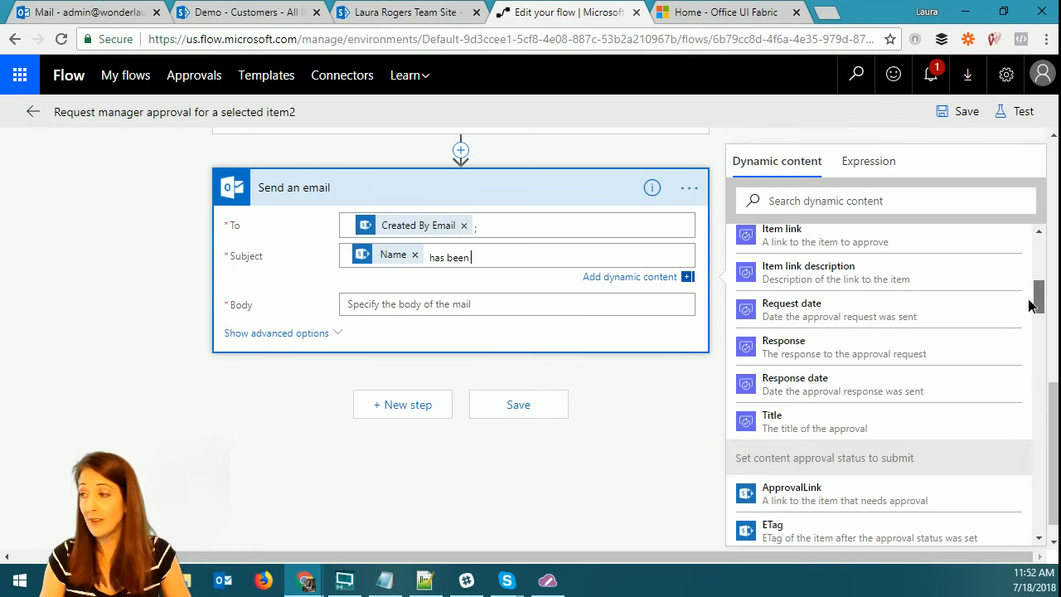
click(869, 353)
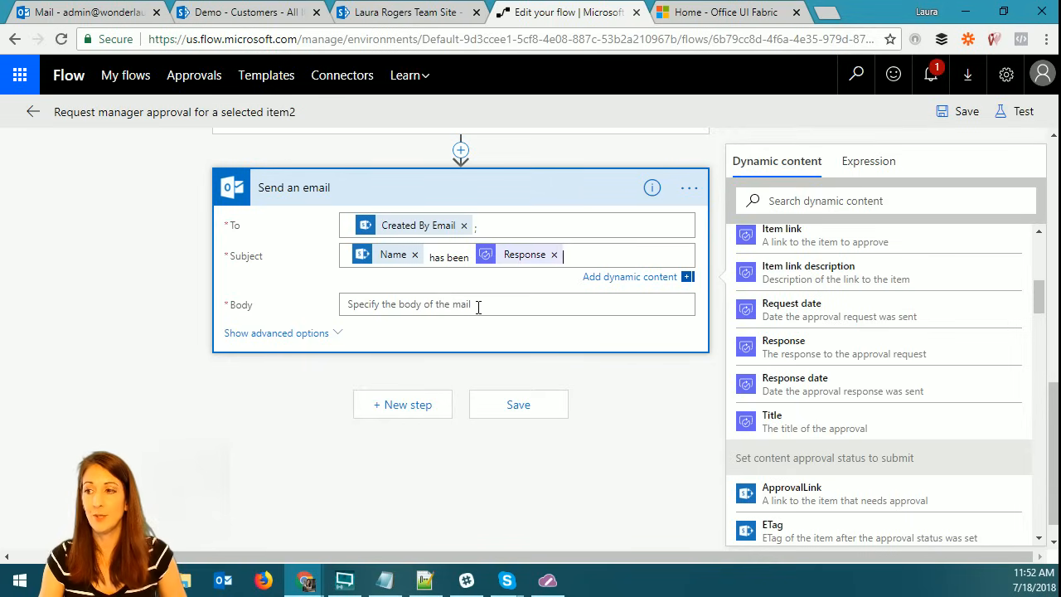
Begin the email's Body with "It has been", Response from Start an approval, the text "by", and Approver name.
click(477, 305)
text(It has been)
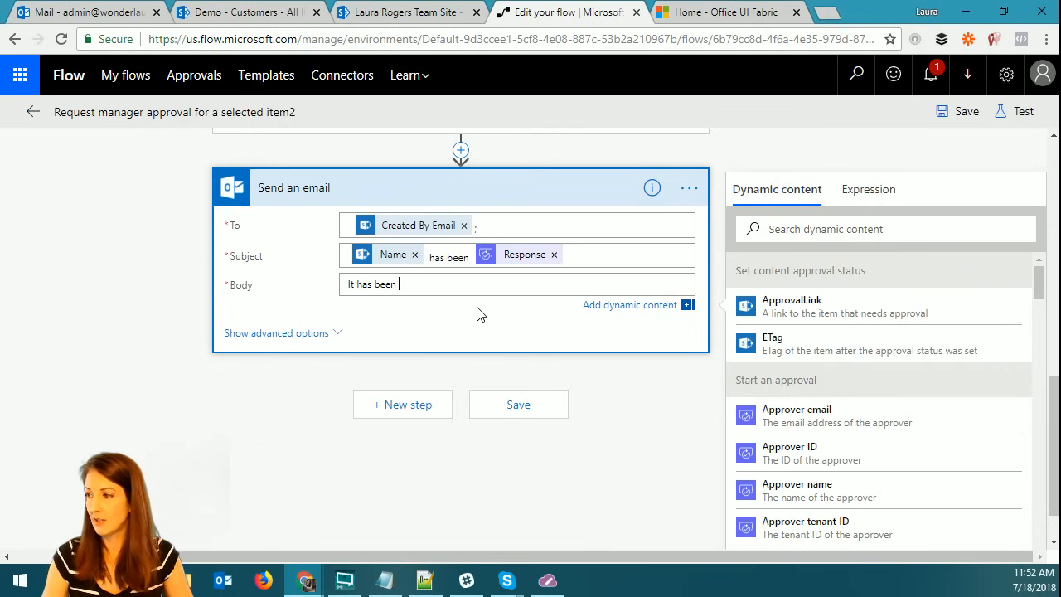
scroll(907, 349, down, 4)
click(810, 449)
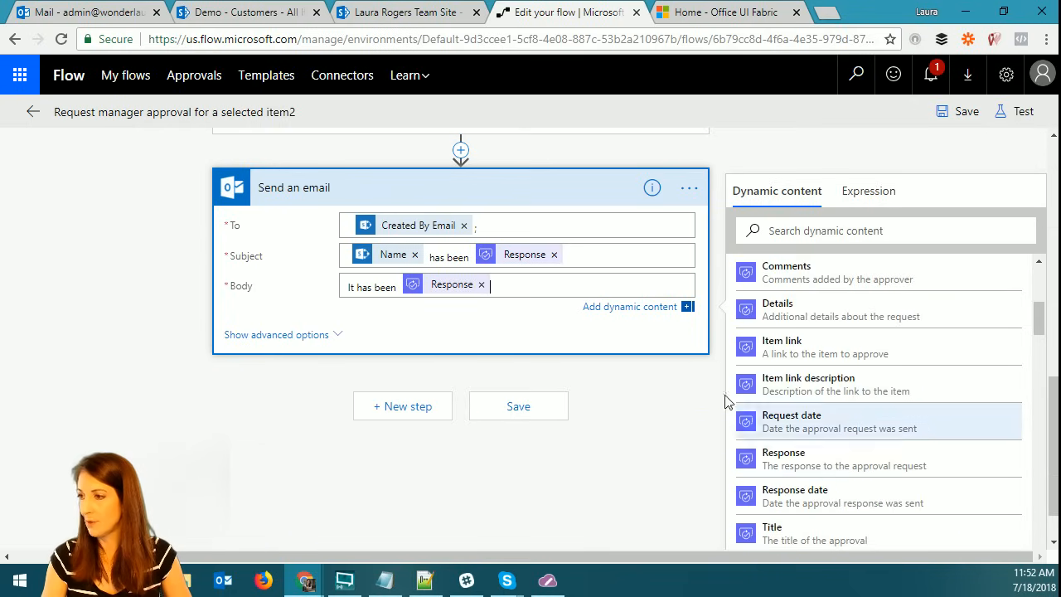
text(by)
drag(1038, 319, 1056, 305)
click(881, 353)
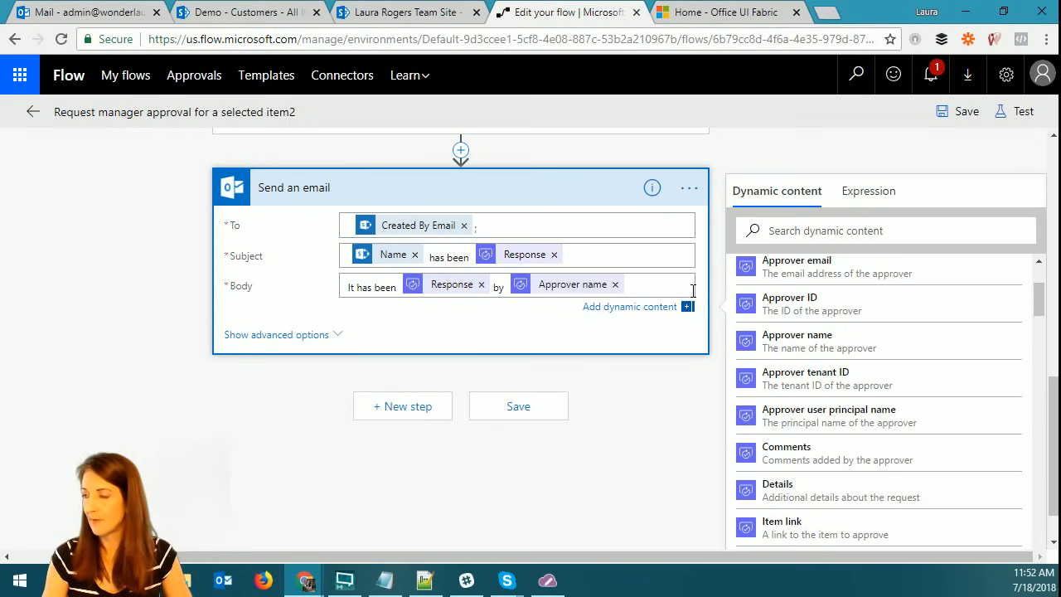
Finish the email's Body with the text "with comments" and Comments from Start an approval.
text(b)
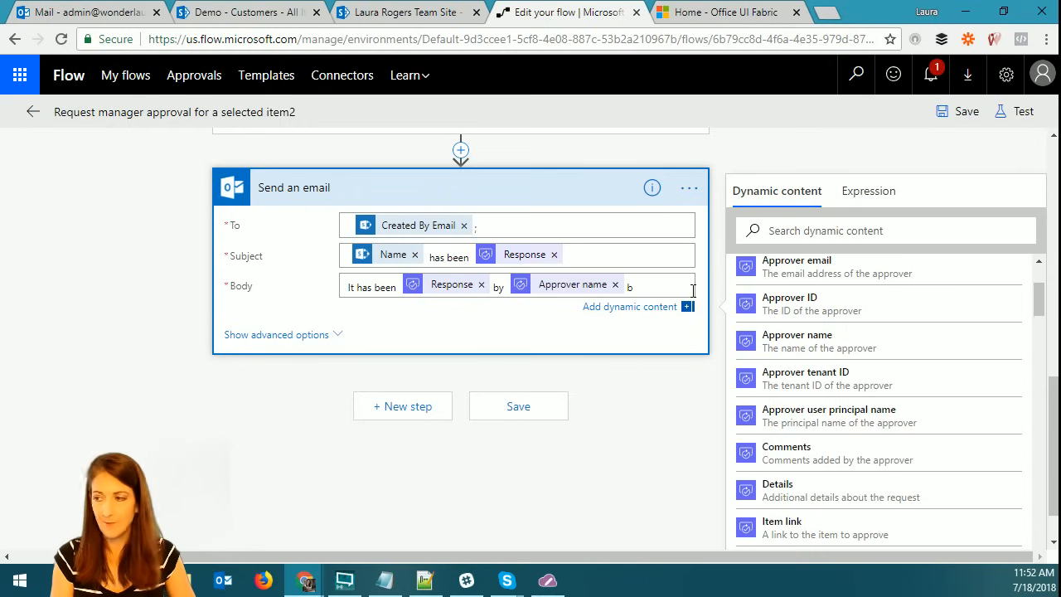
key(BackSpace)
text(with comments)
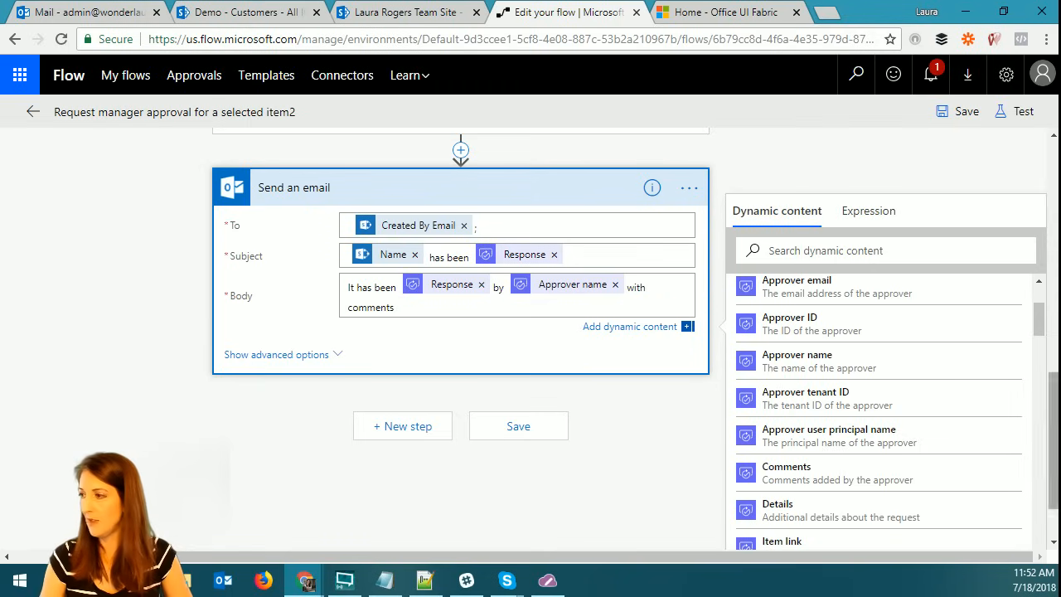
click(873, 474)
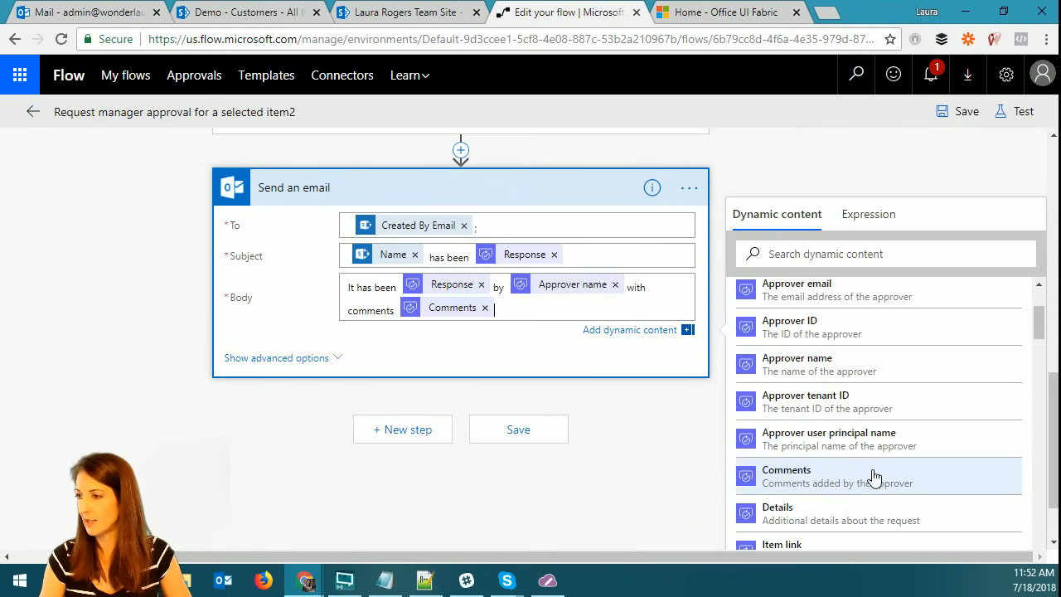
Save the flow and leave its editor for the flow's details page.
click(307, 358)
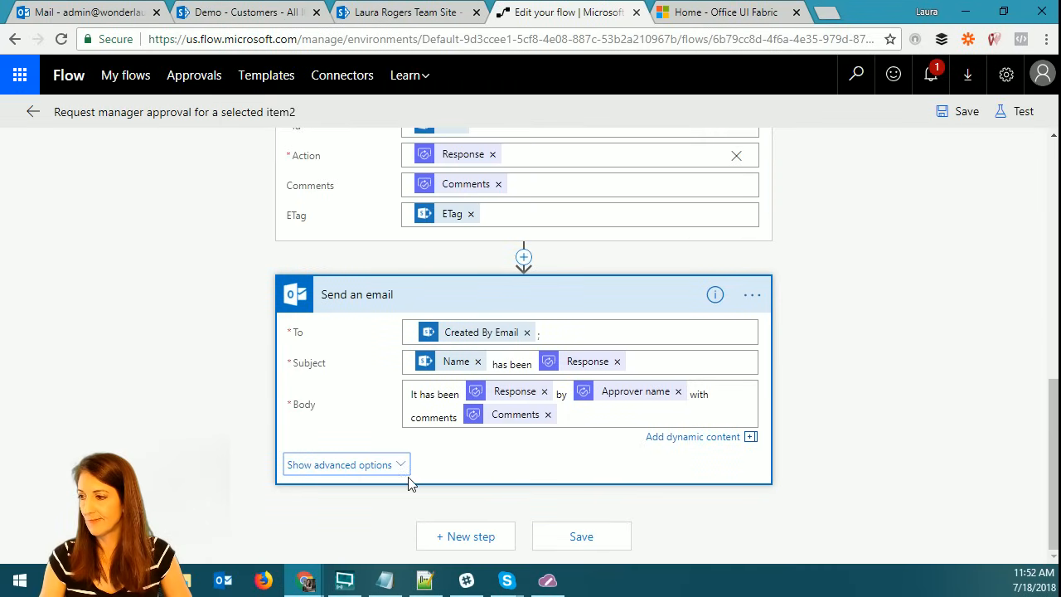
scroll(910, 377, up, 10)
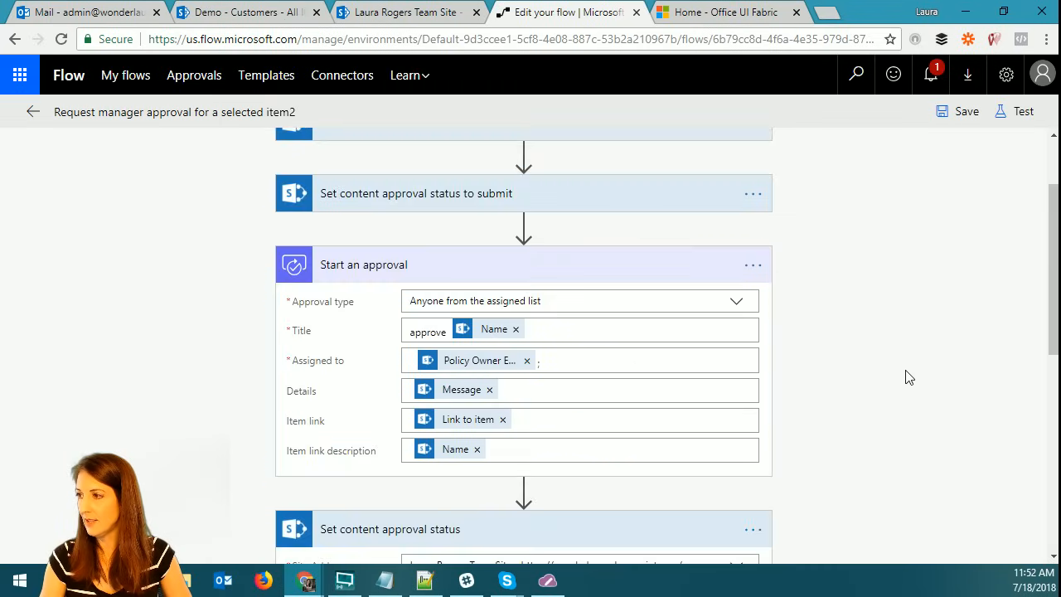
click(967, 115)
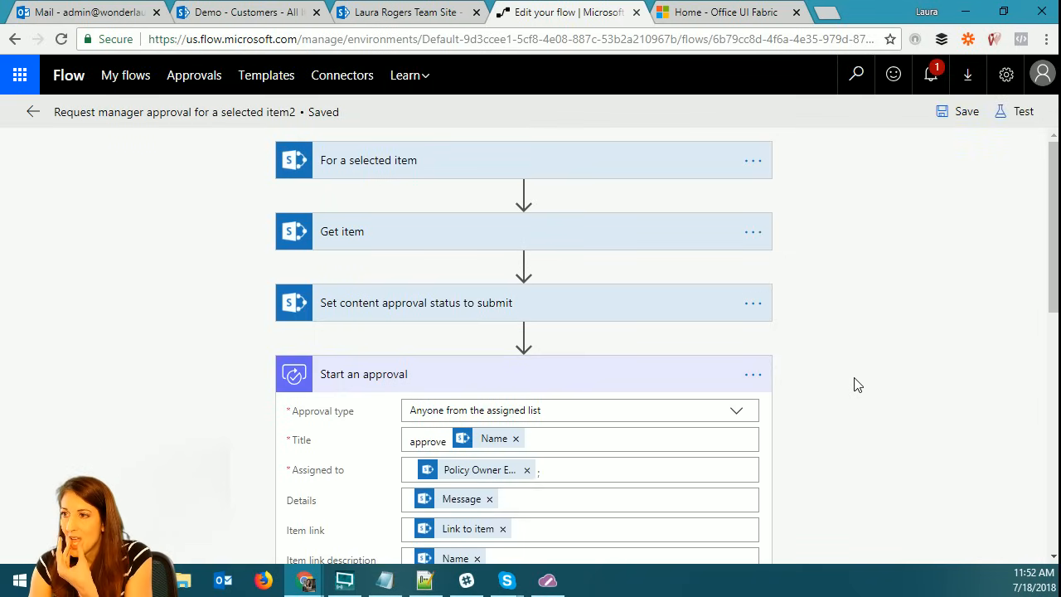
click(34, 113)
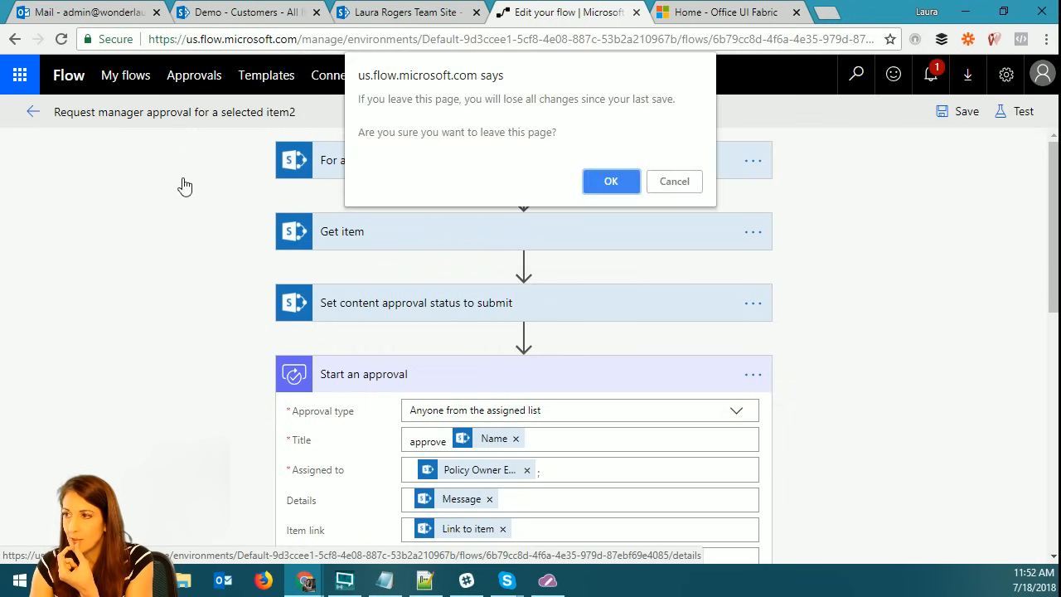
click(613, 180)
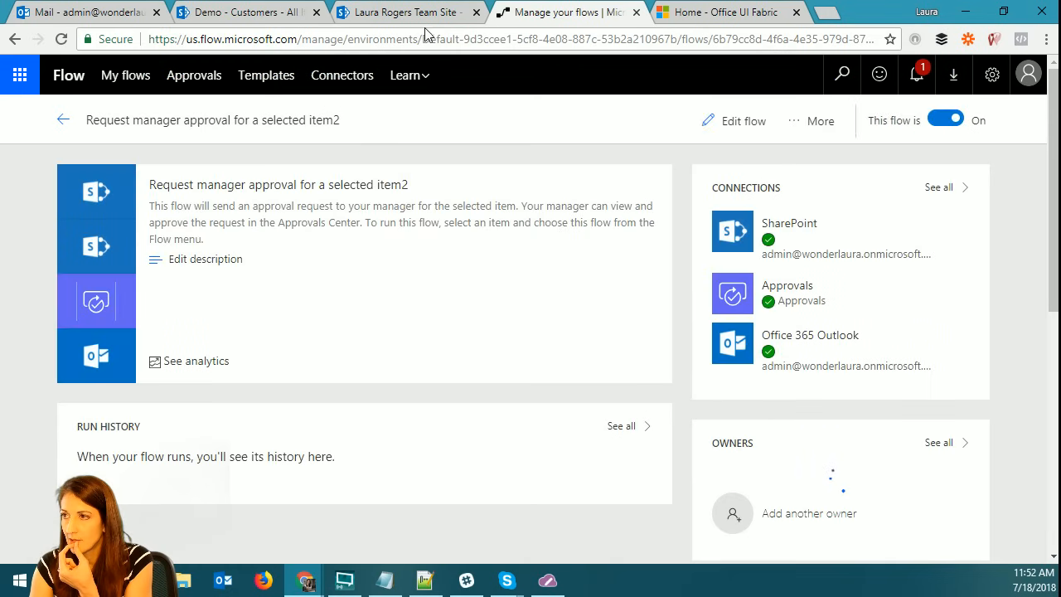
Switch to the SharePoint team site and open the Policies library afresh, leaving the column formatting pane.
click(421, 14)
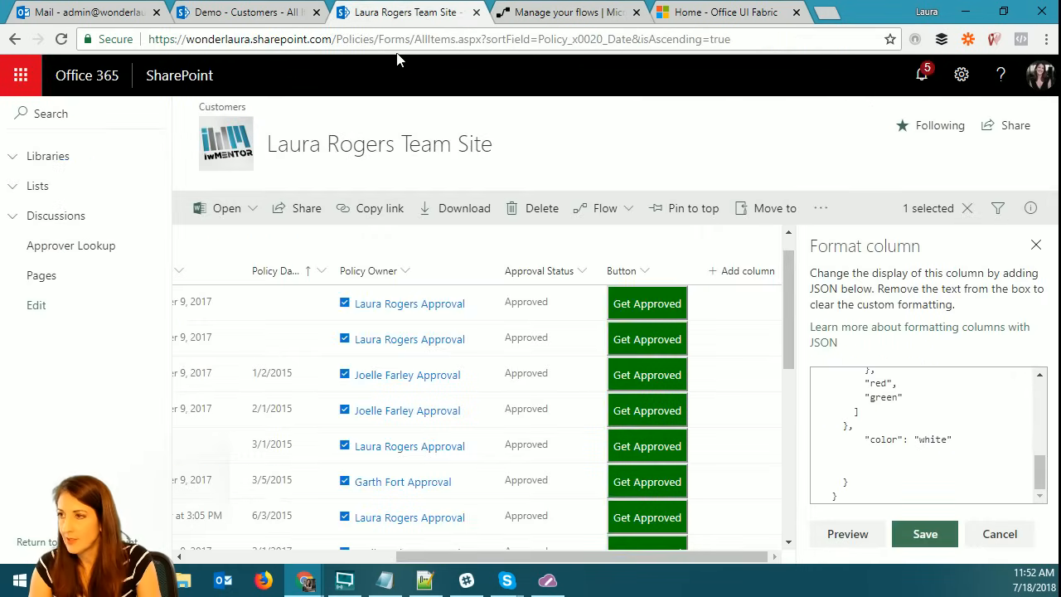
click(412, 39)
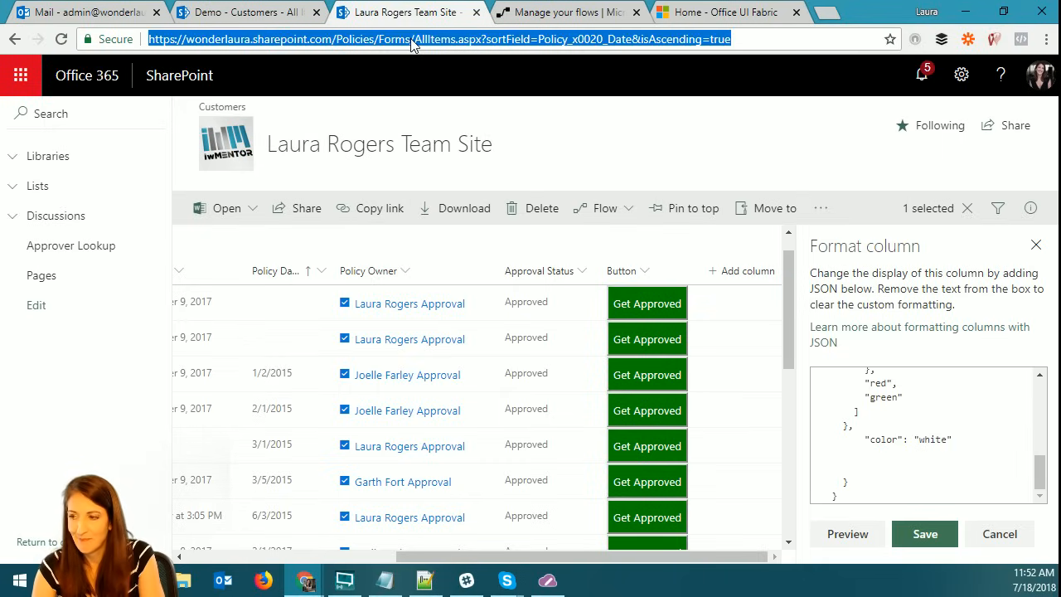
click(15, 157)
click(67, 257)
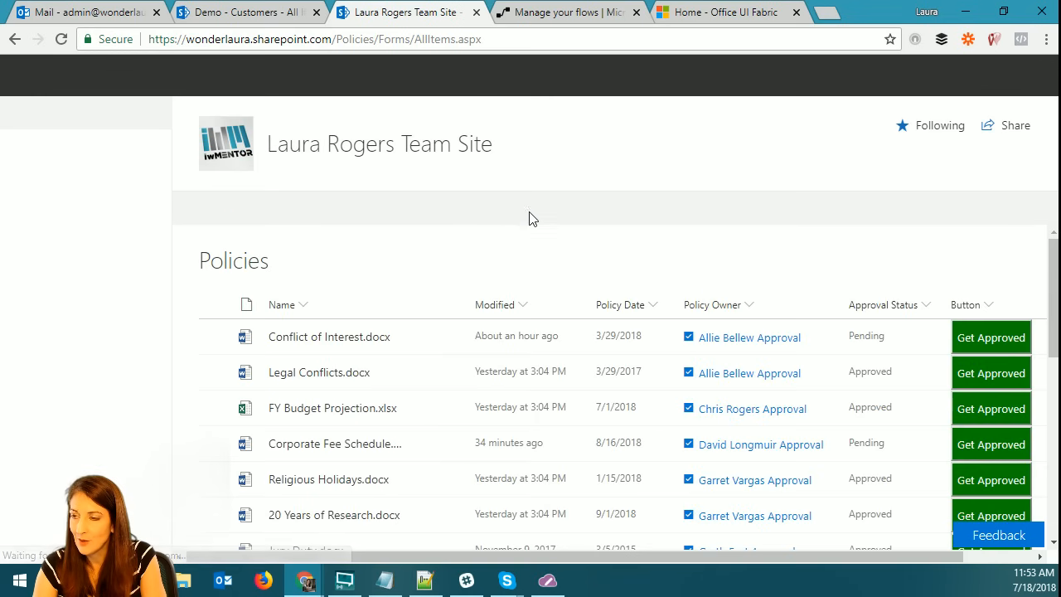
Run the "Request manager approval for a selected item2" flow on Conflict of Interest.docx with the message "Please I hope you like it.".
click(570, 349)
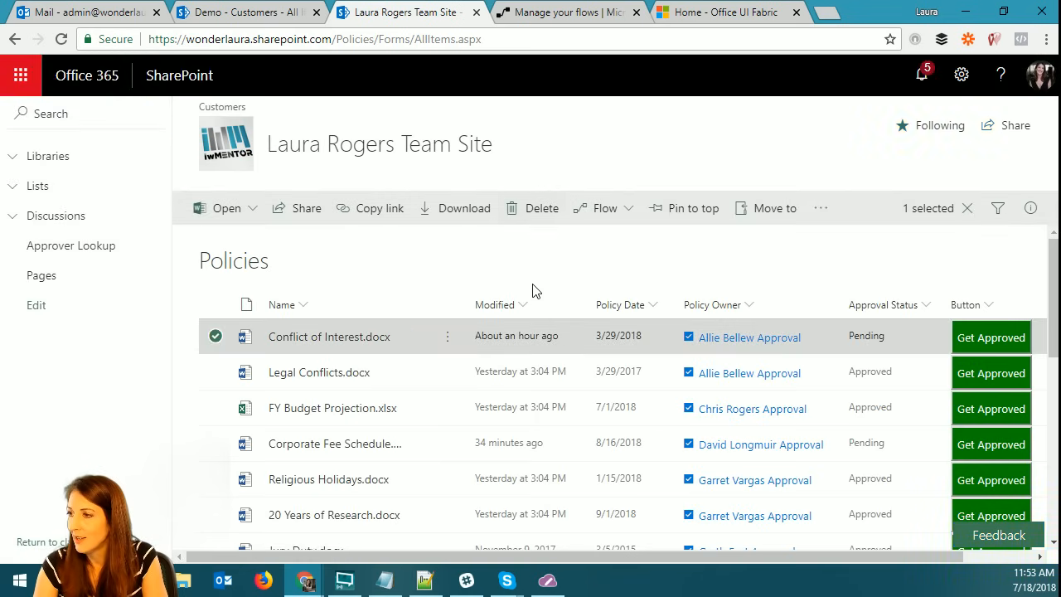
click(611, 209)
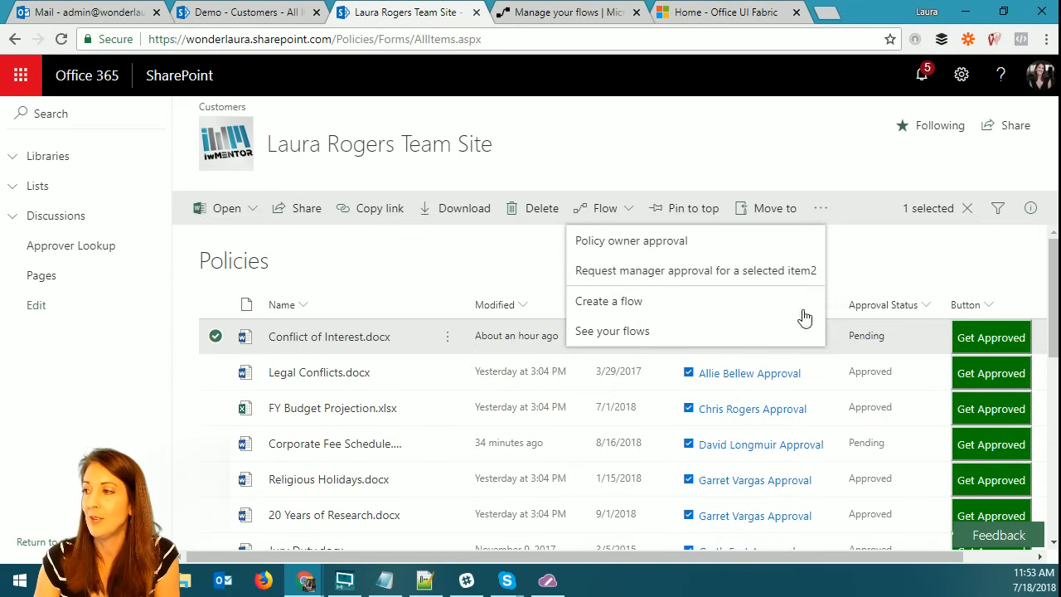
click(705, 270)
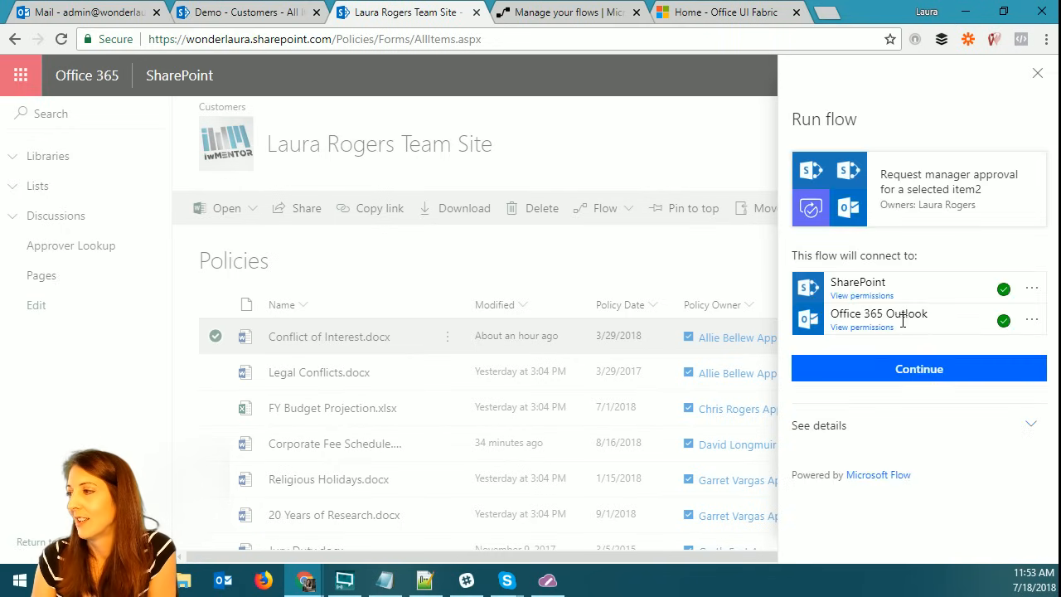
click(904, 368)
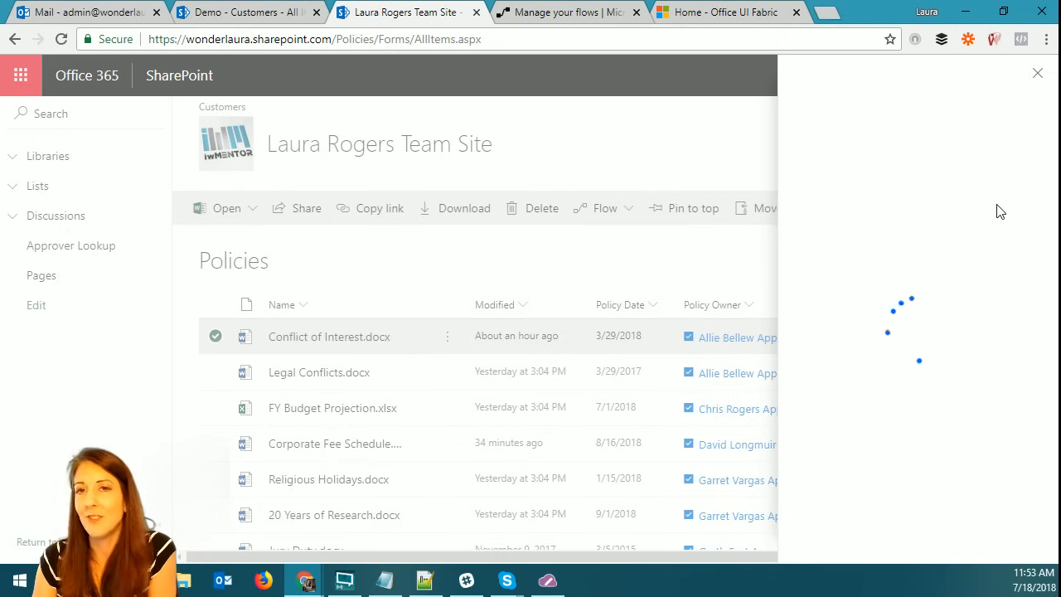
click(887, 288)
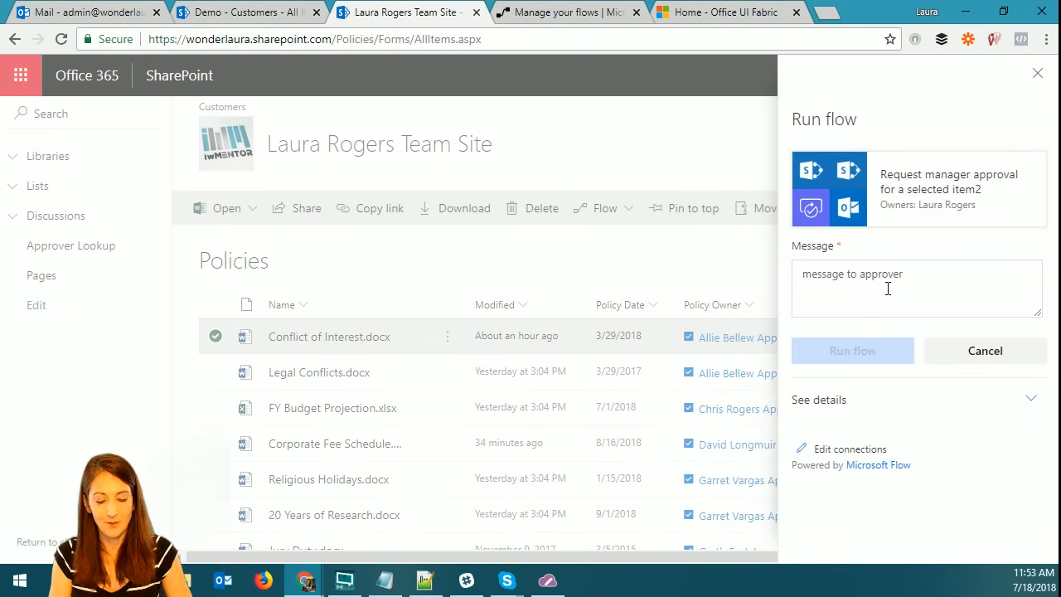
text(Please I hope you like it.)
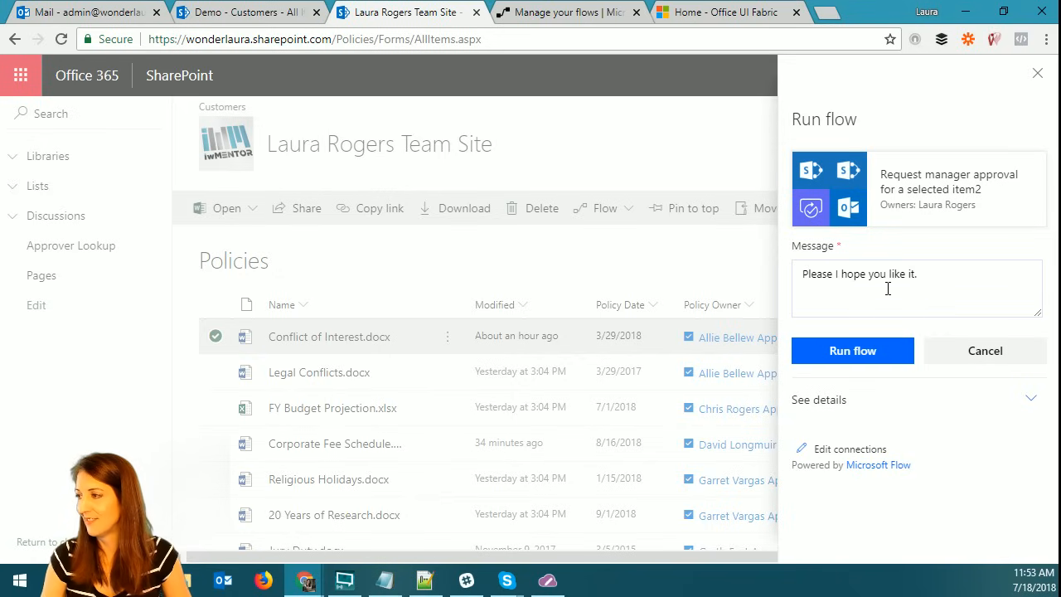
click(852, 356)
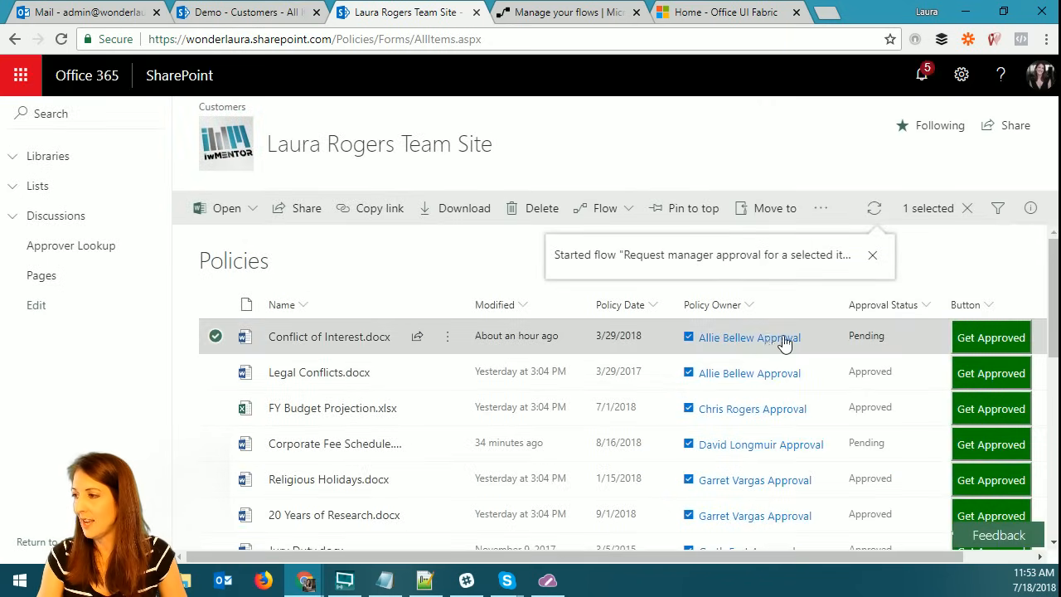
click(873, 255)
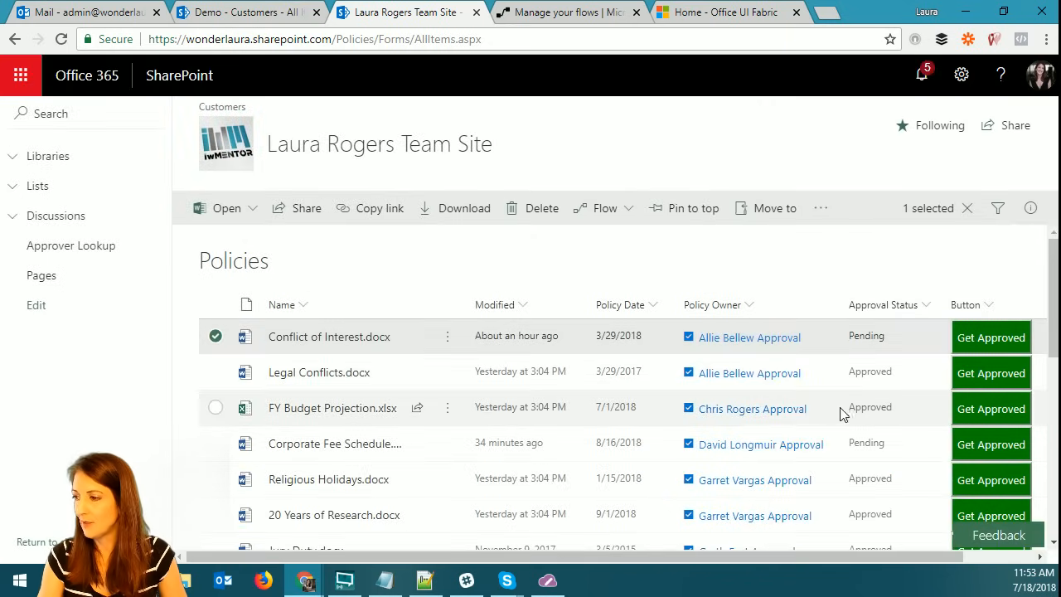
Select Mitigating Risks.docx in the Policies library and show its details.
scroll(841, 414, down, 1)
scroll(842, 414, down, 2)
scroll(842, 415, up, 3)
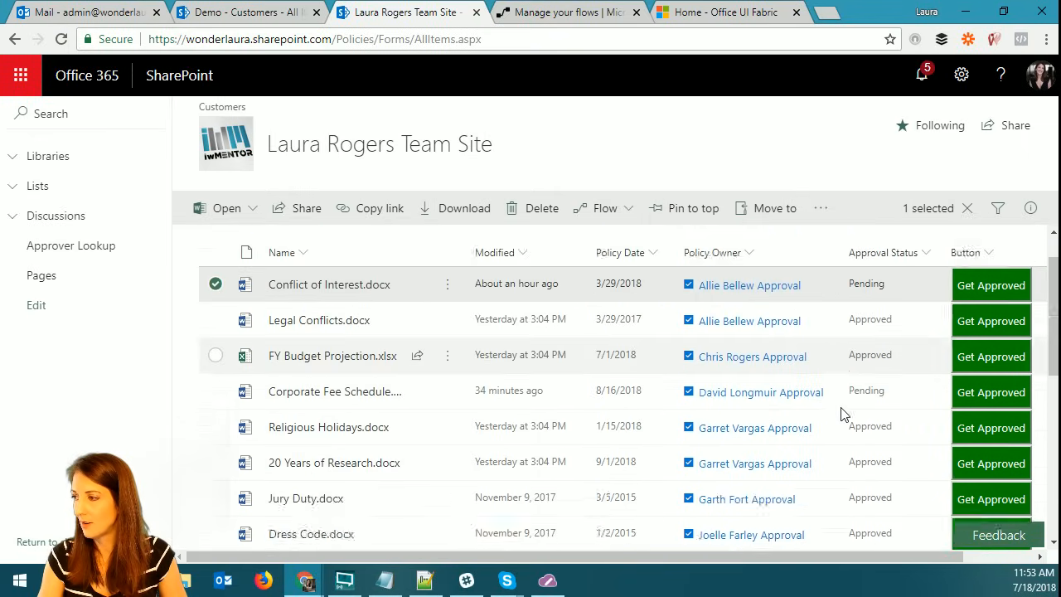
scroll(871, 370, down, 6)
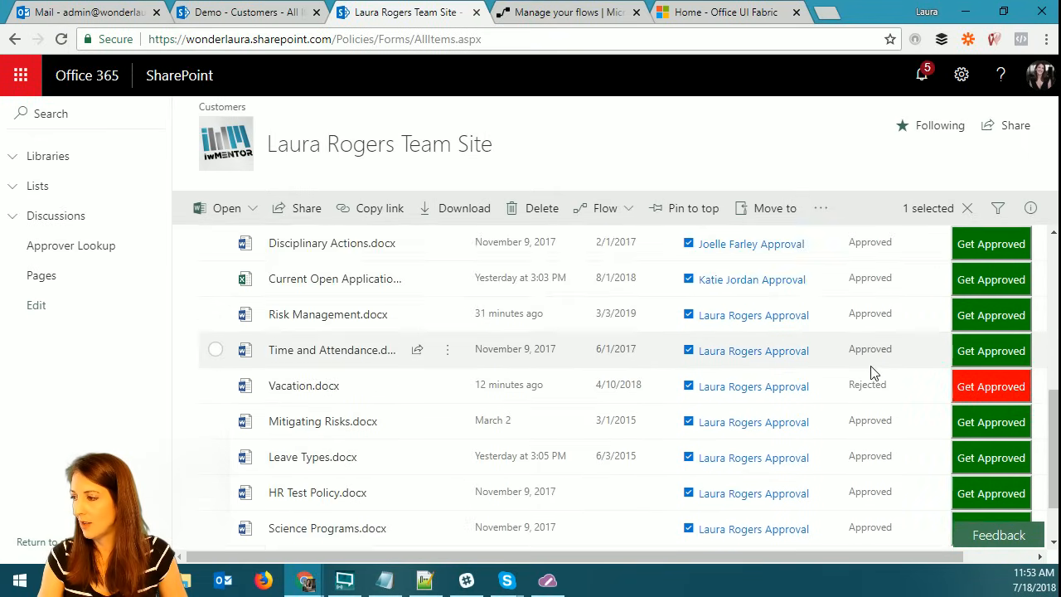
click(827, 360)
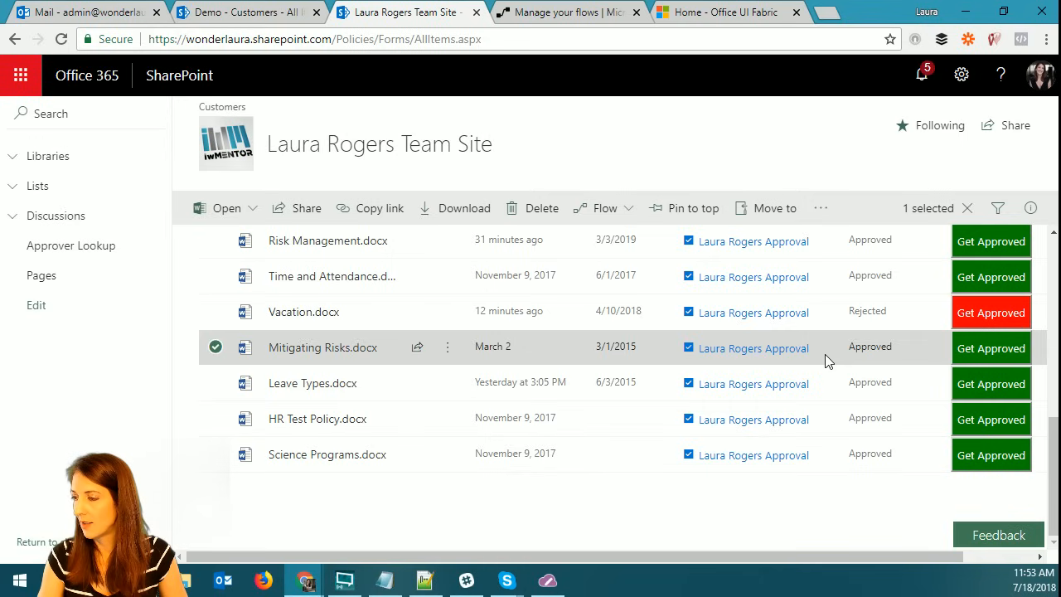
click(445, 351)
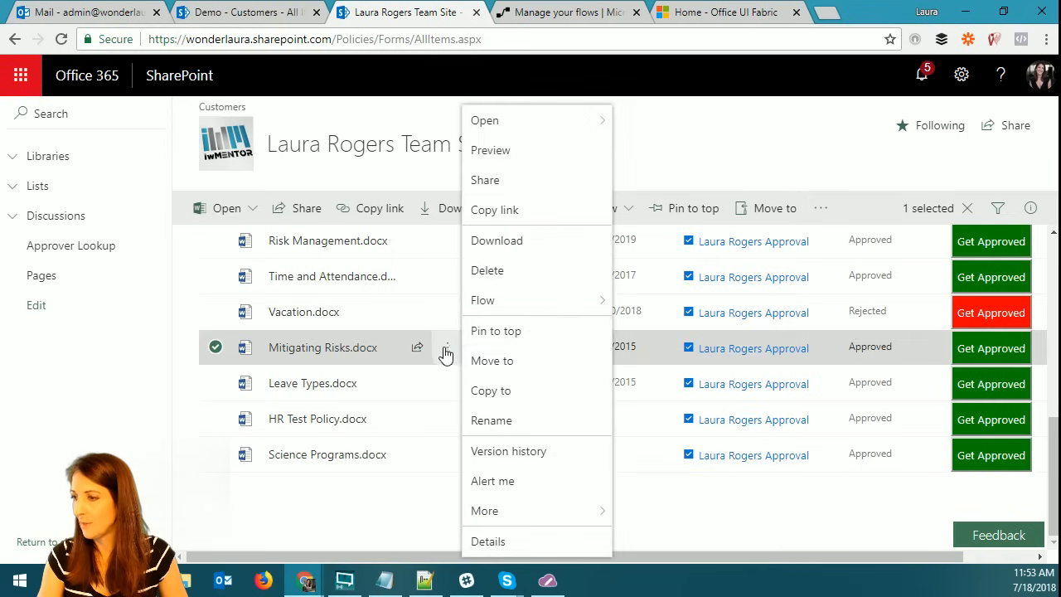
click(1029, 214)
Set the Policy Date of Mitigating Risks.docx to 3/1/2016 and close its details.
drag(1053, 301, 1054, 466)
scroll(904, 324, up, 2)
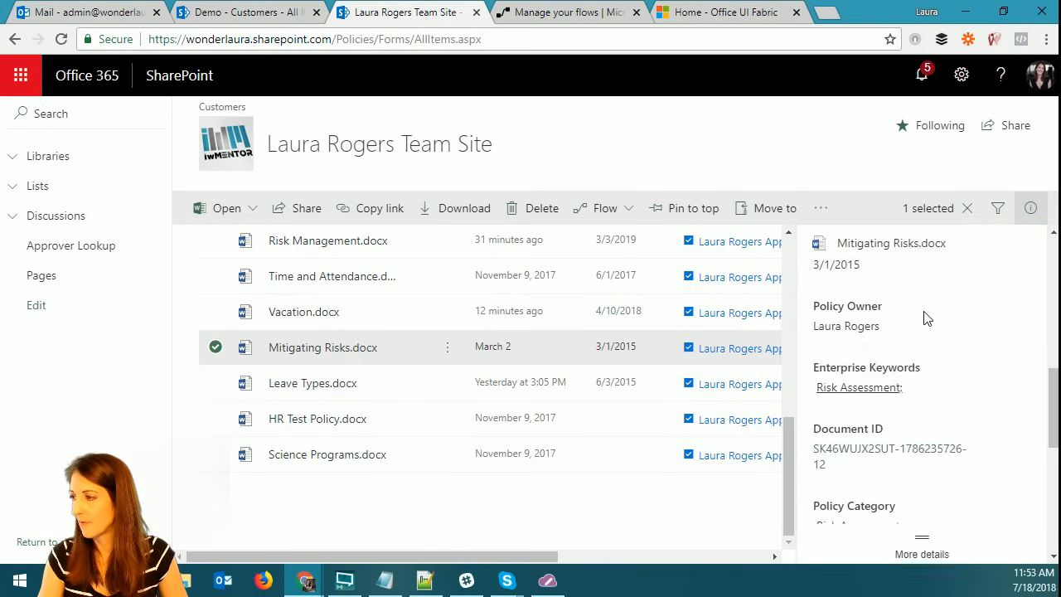
scroll(886, 372, up, 2)
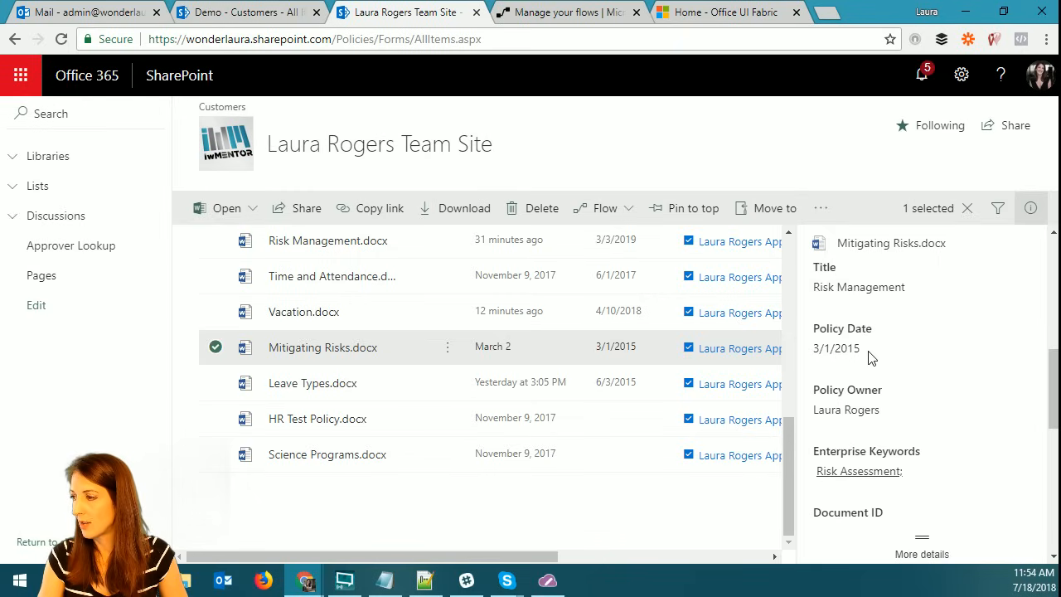
click(877, 351)
click(882, 355)
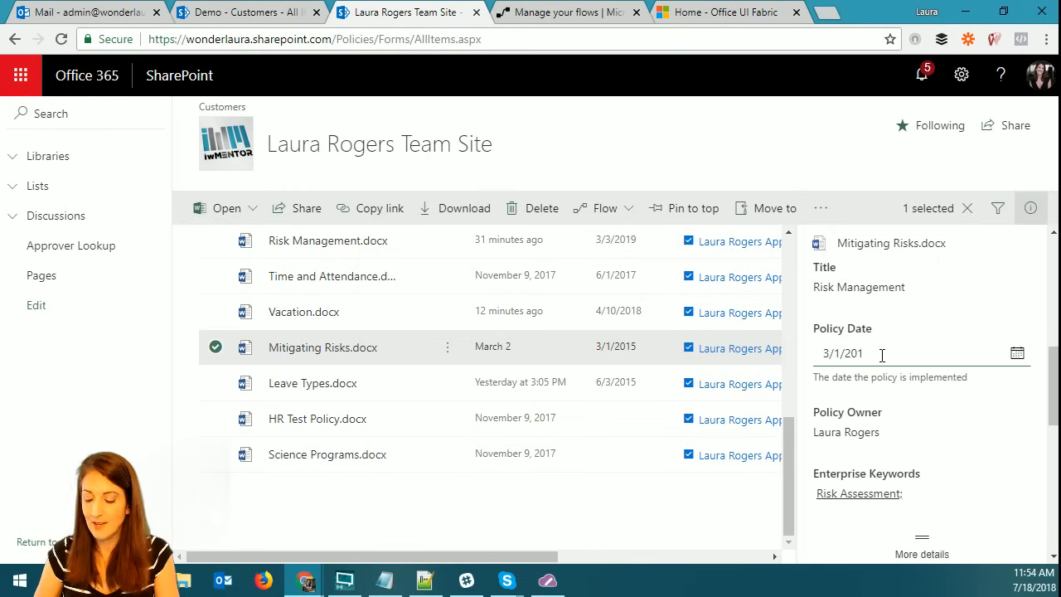
click(892, 407)
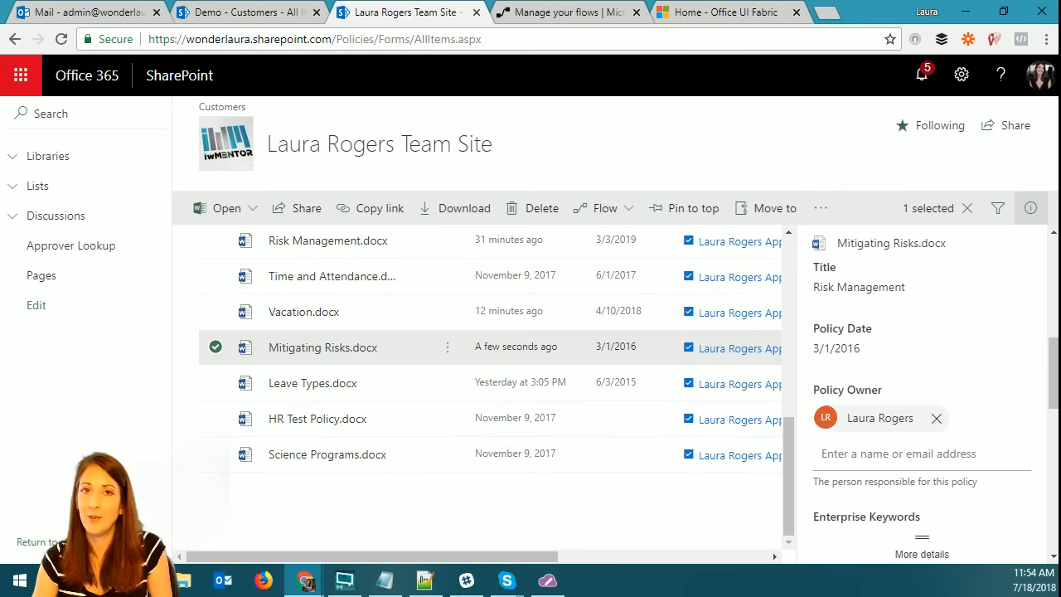
click(1030, 208)
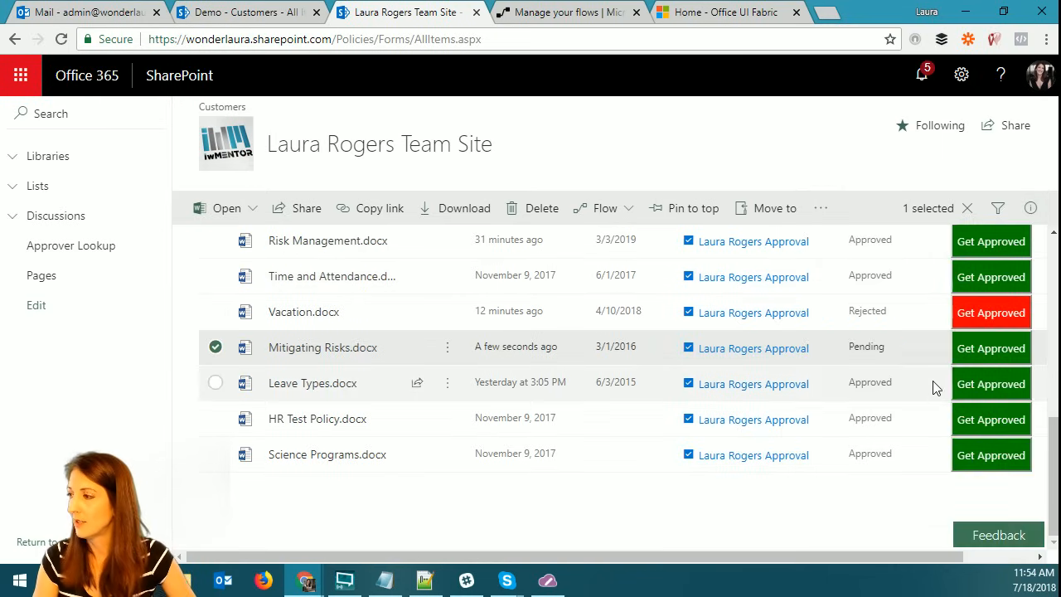
Run the "Policy owner approval" flow on Mitigating Risks.docx from its Get Approved button column, with the message "for me to approve".
click(1001, 348)
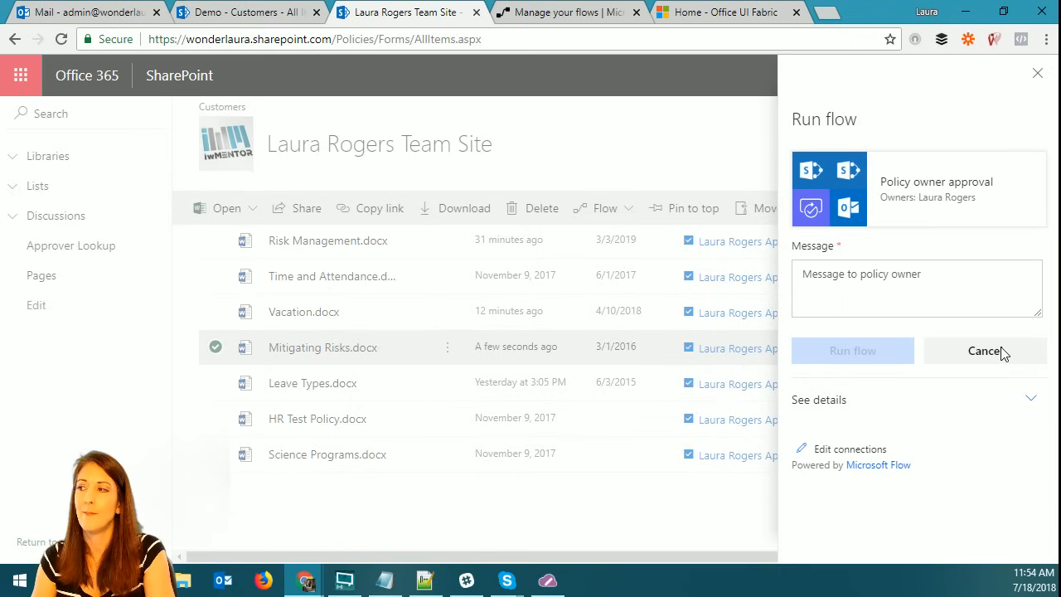
click(907, 287)
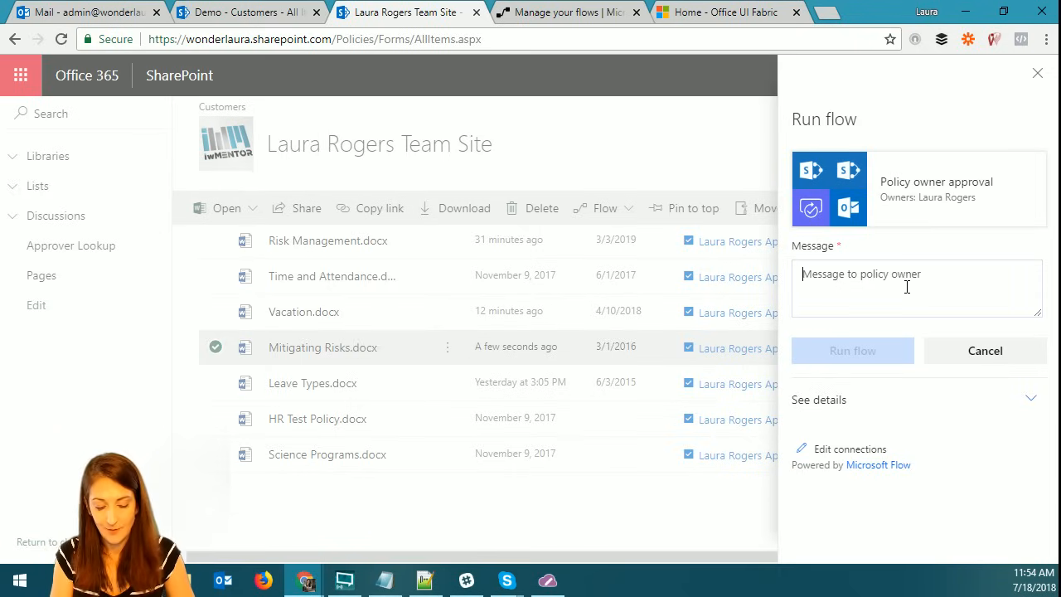
text(for me to approve)
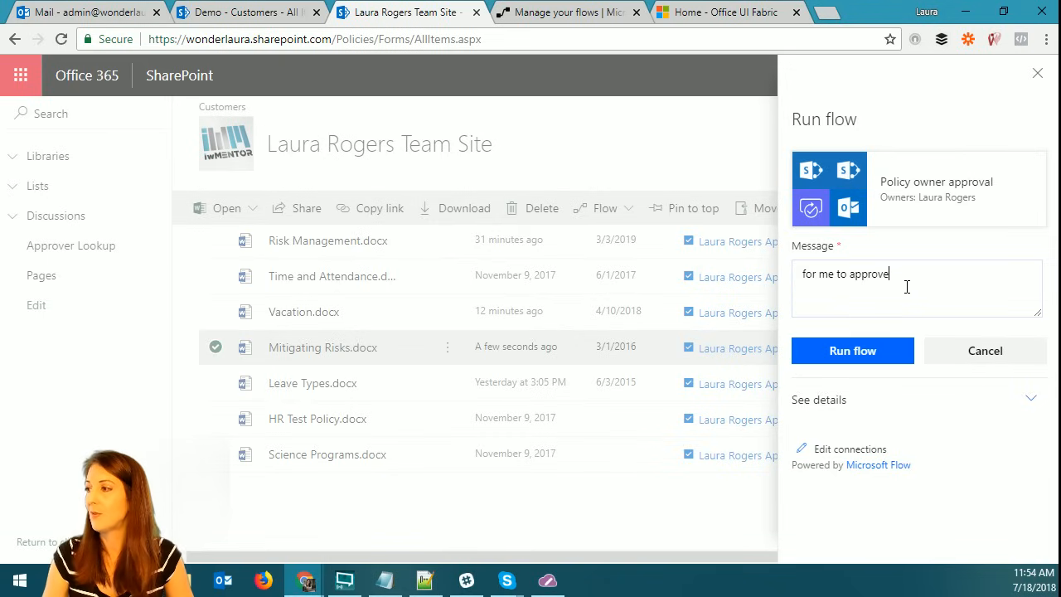
click(861, 350)
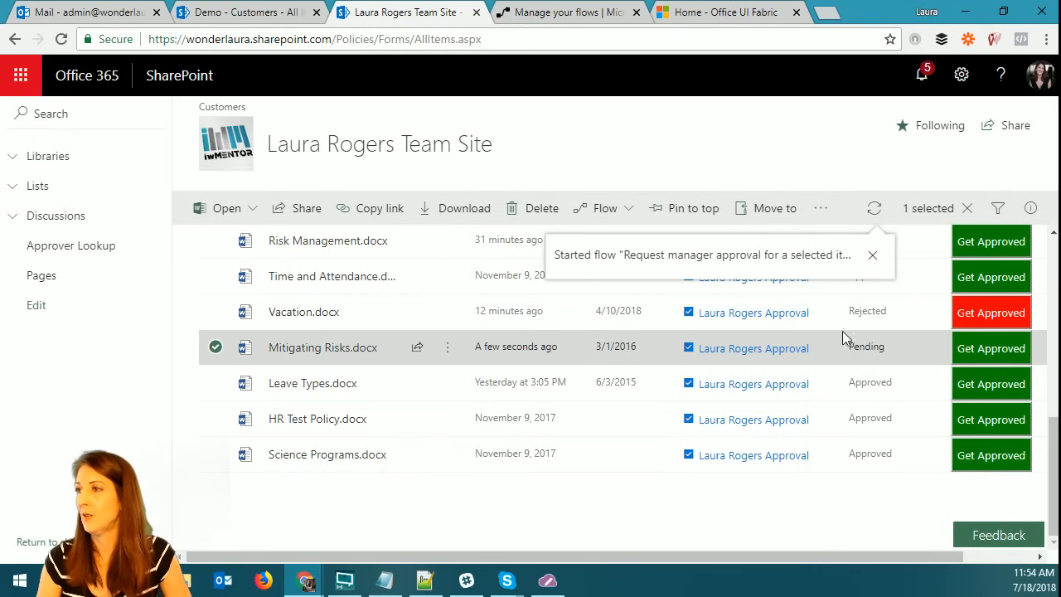
Switch to the Outlook inbox and open the "Approval request: Mitigating Risks" email in its own window, showing the approval options.
click(69, 18)
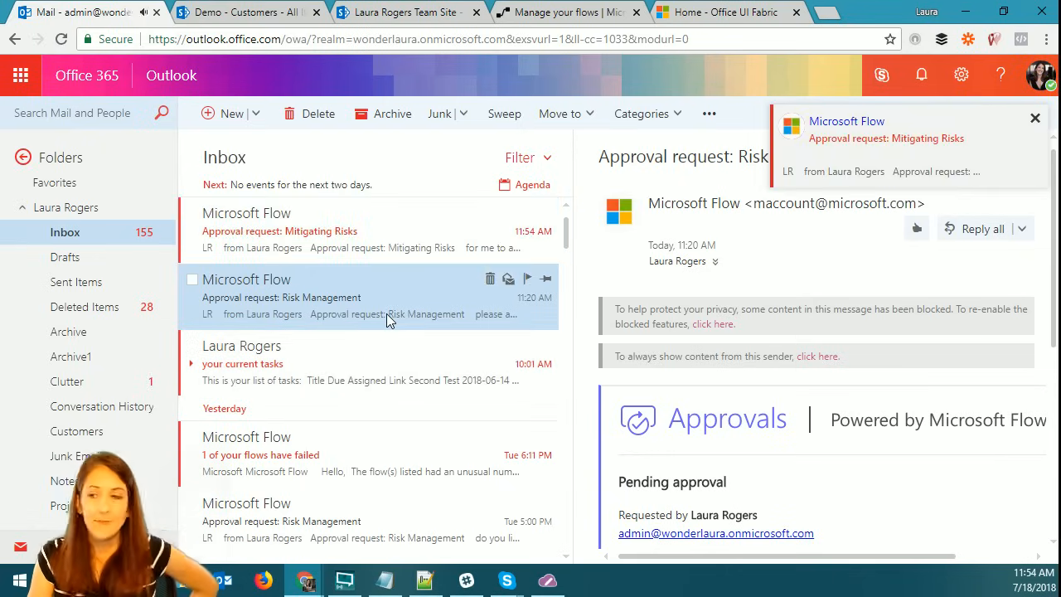
click(391, 243)
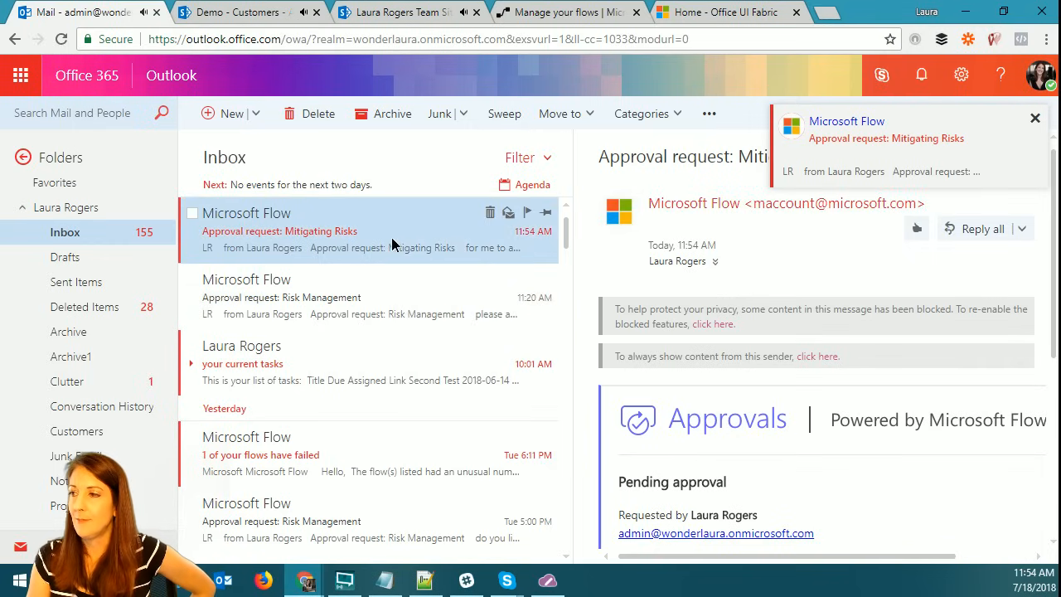
double_click(391, 242)
drag(445, 93, 676, 25)
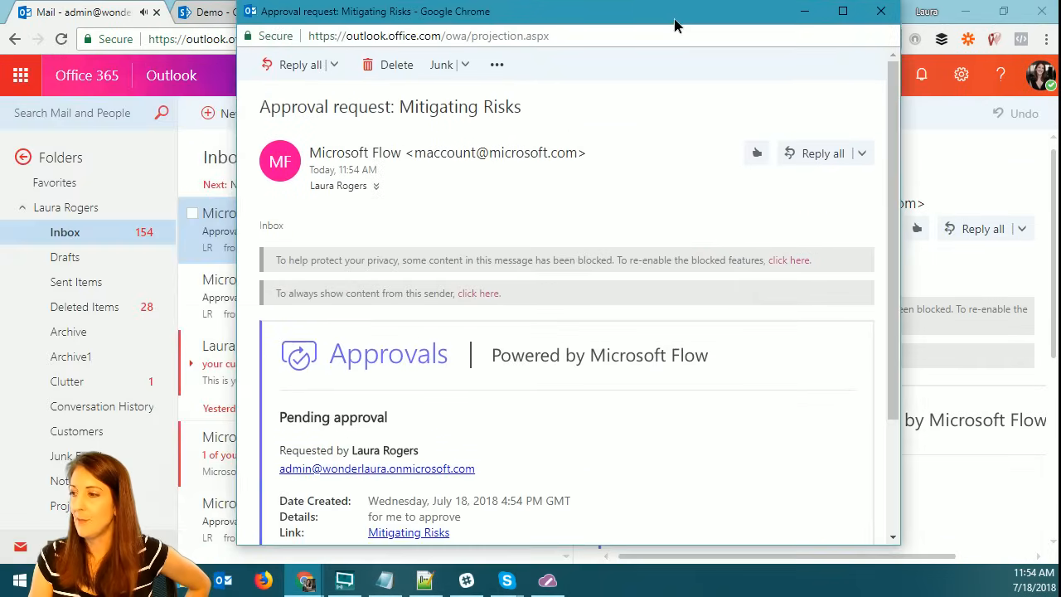
drag(890, 307, 883, 426)
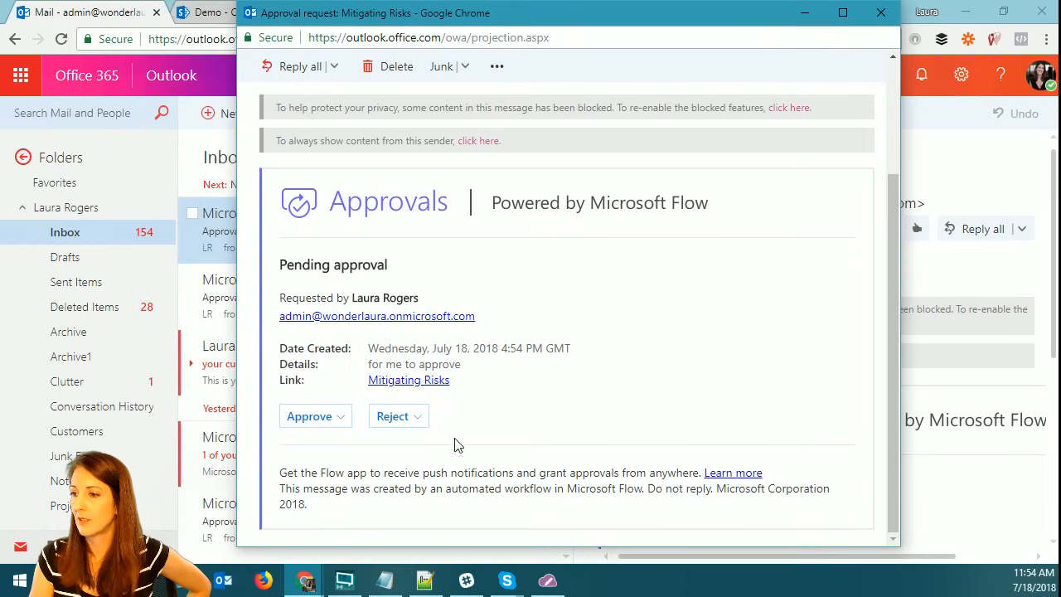
Approve the Mitigating Risks request with the comment "yay all good", submit the response and close the message.
click(309, 416)
click(407, 480)
text(yay all good)
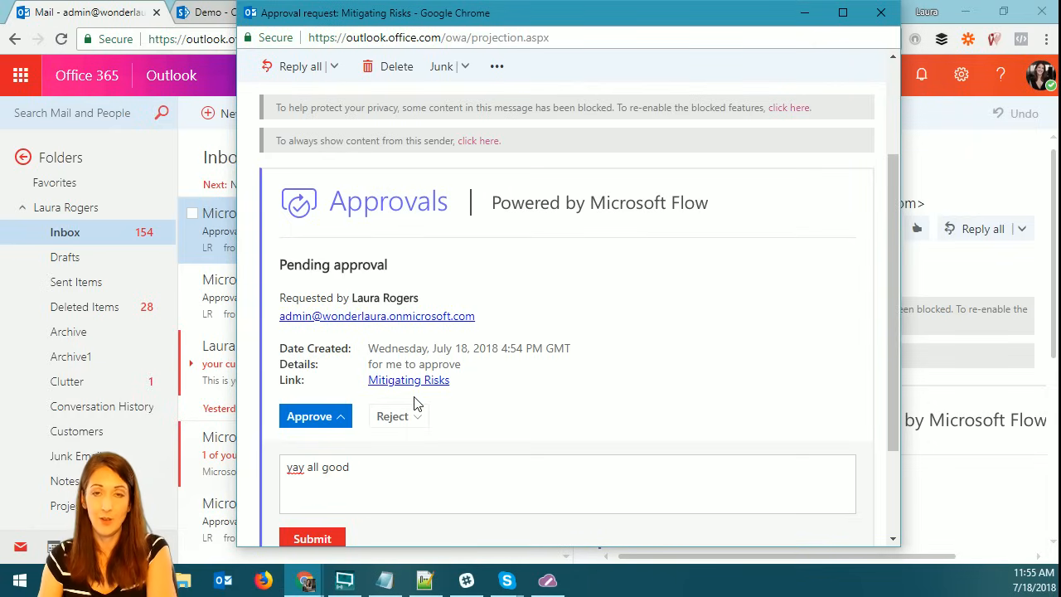
click(319, 542)
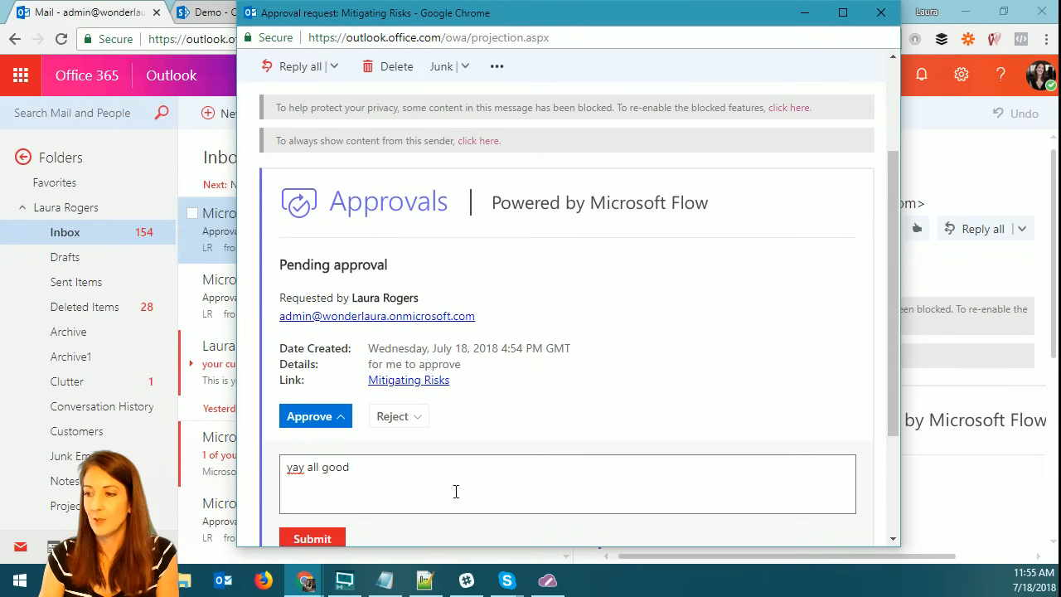
scroll(423, 501, down, 2)
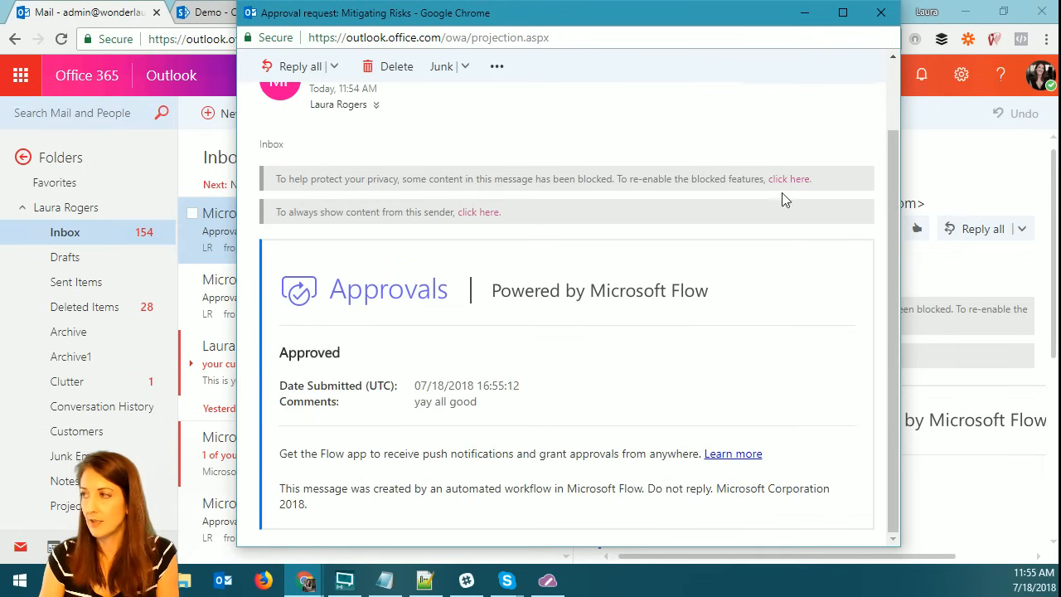
click(881, 12)
Return to the SharePoint team site and reopen the Policies library to refresh its document list.
click(264, 17)
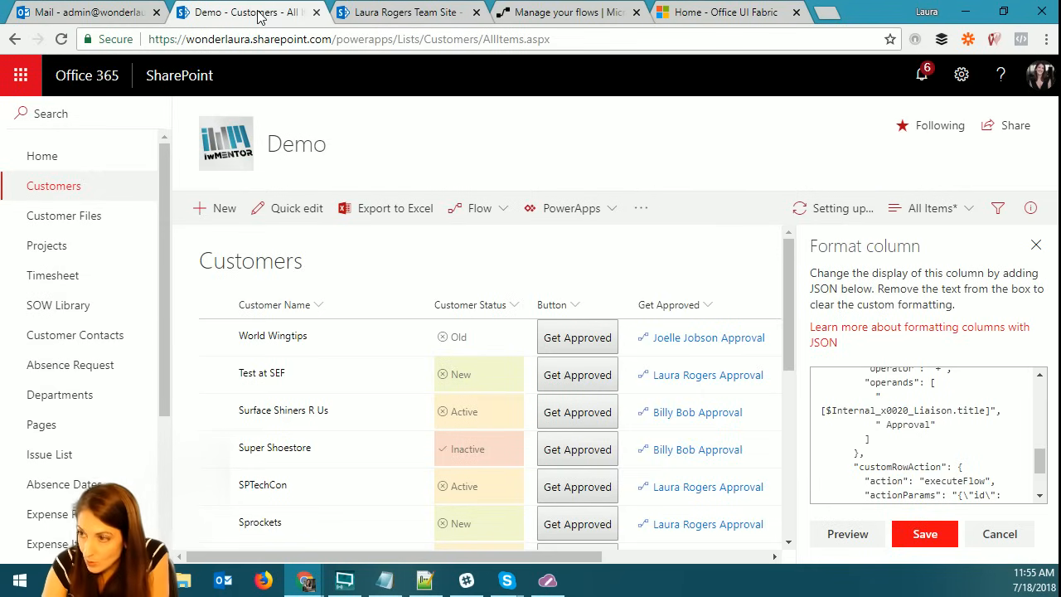
click(406, 12)
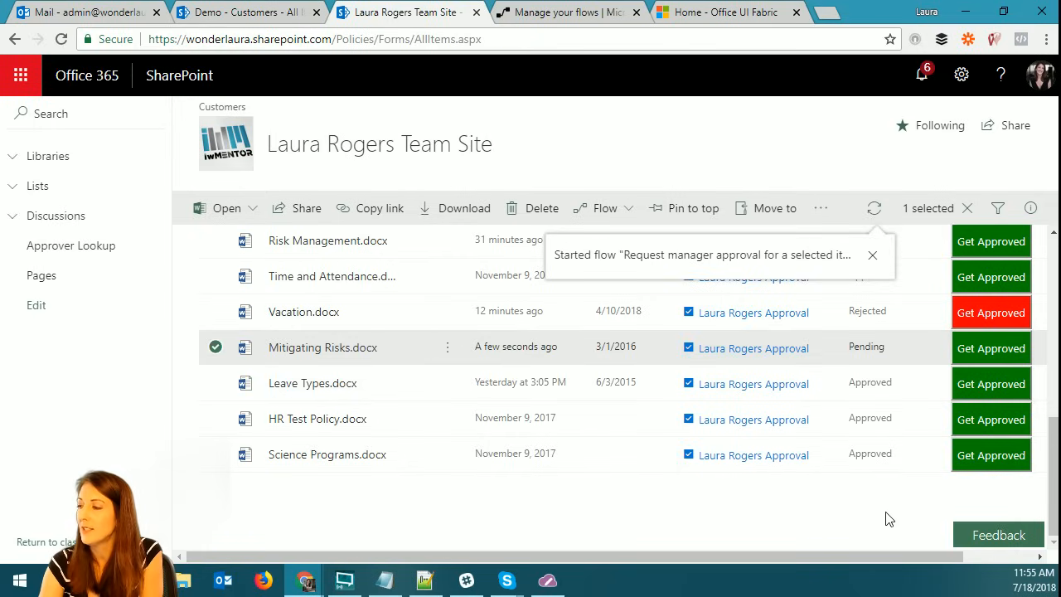
click(23, 159)
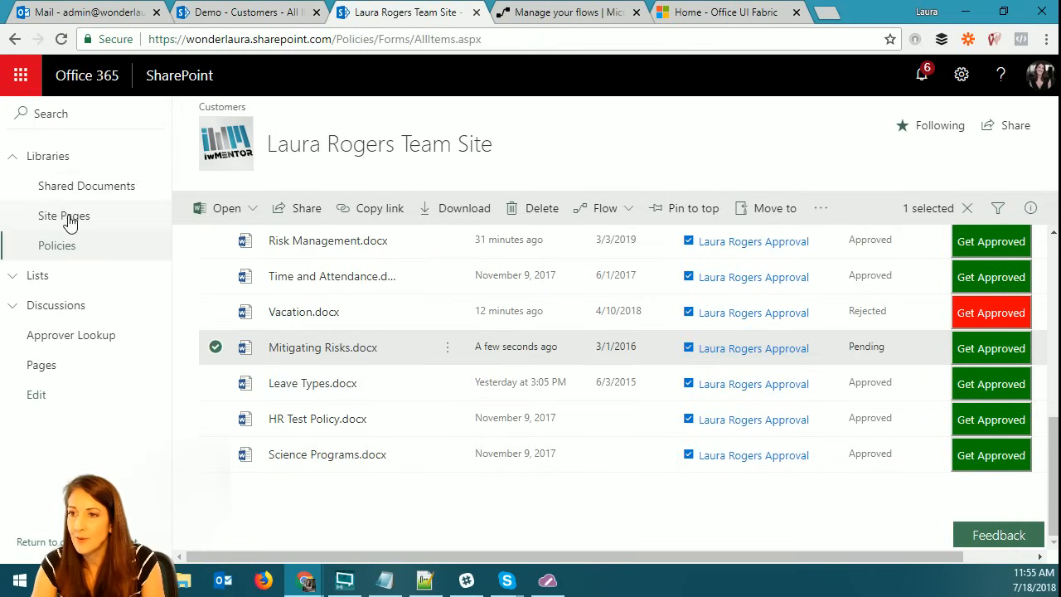
click(73, 222)
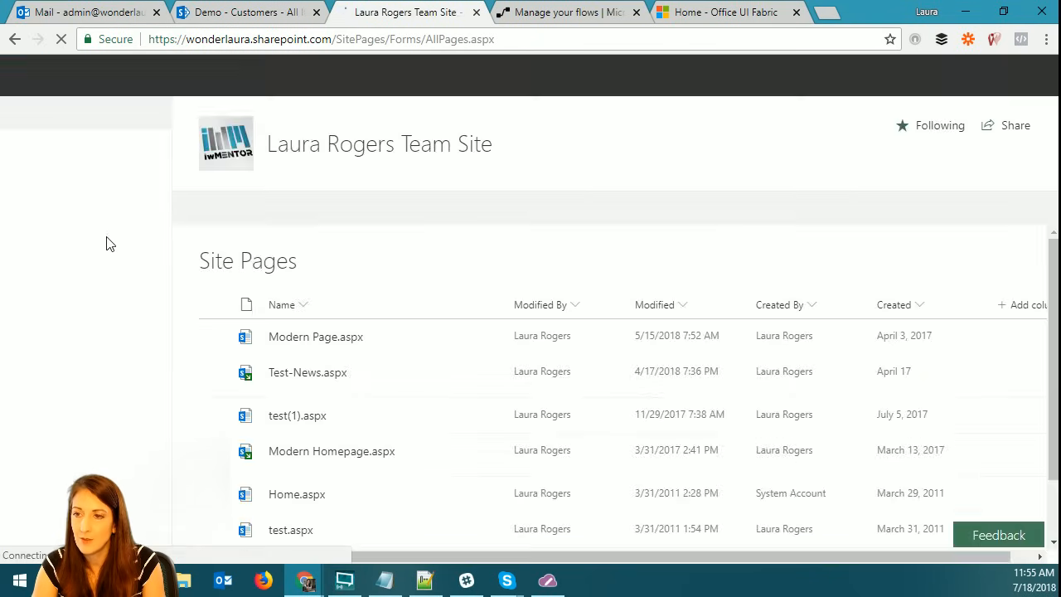
click(25, 166)
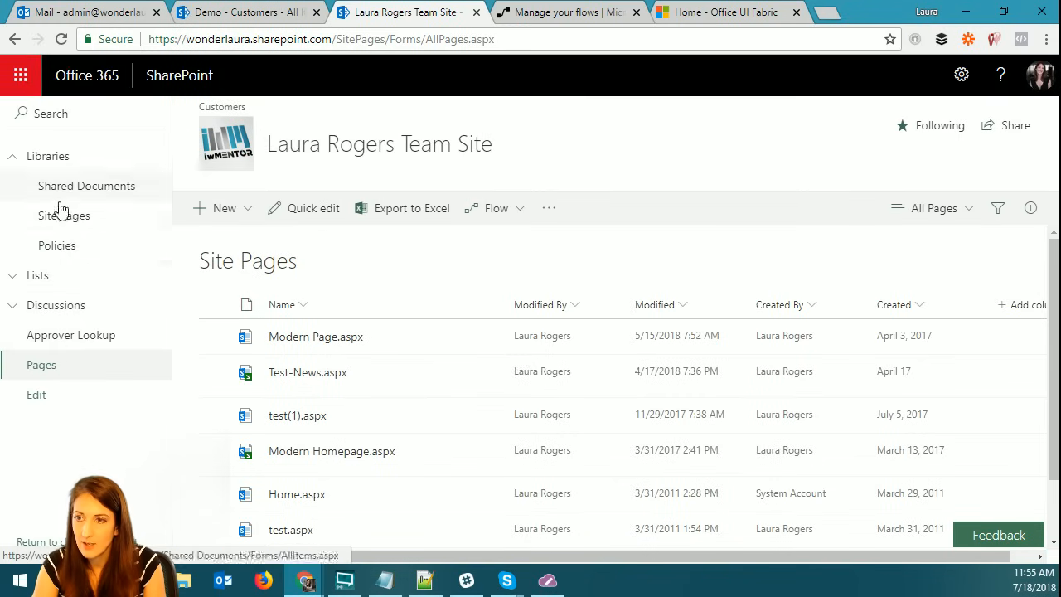
click(81, 247)
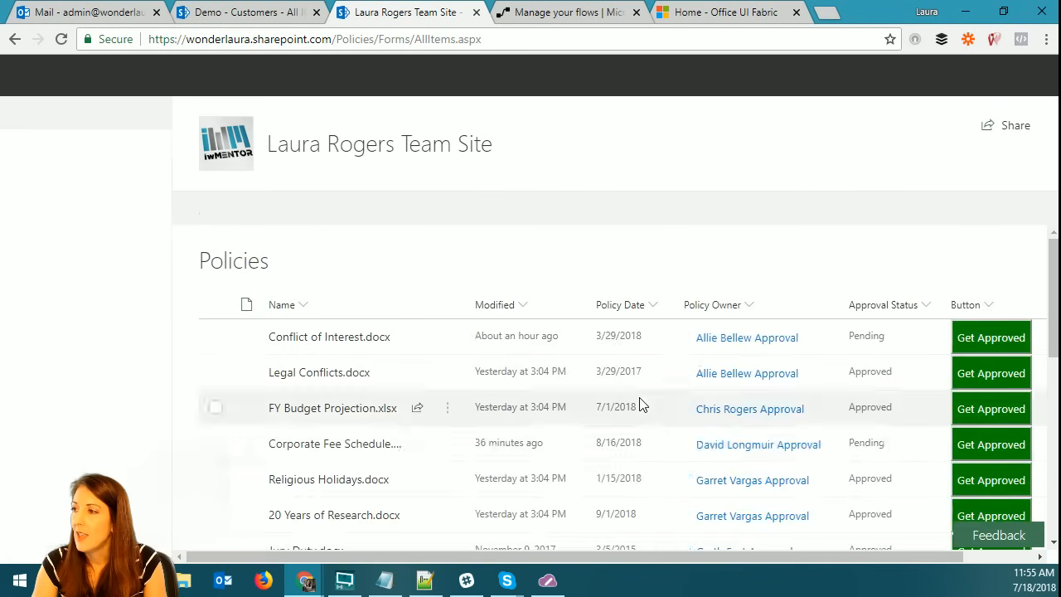
scroll(971, 282, down, 5)
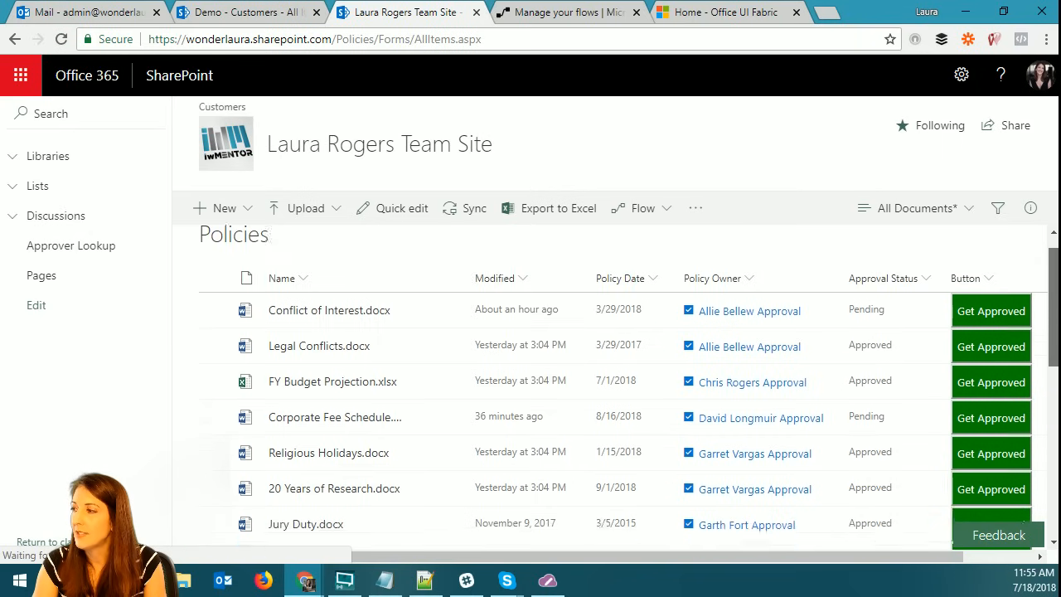
scroll(972, 282, up, 5)
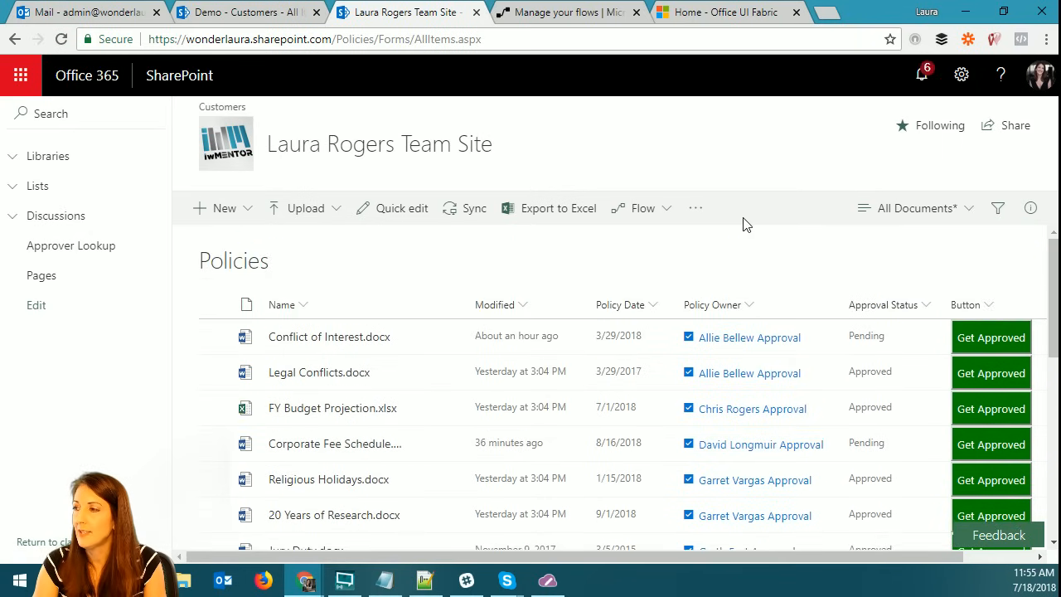
drag(879, 555, 953, 557)
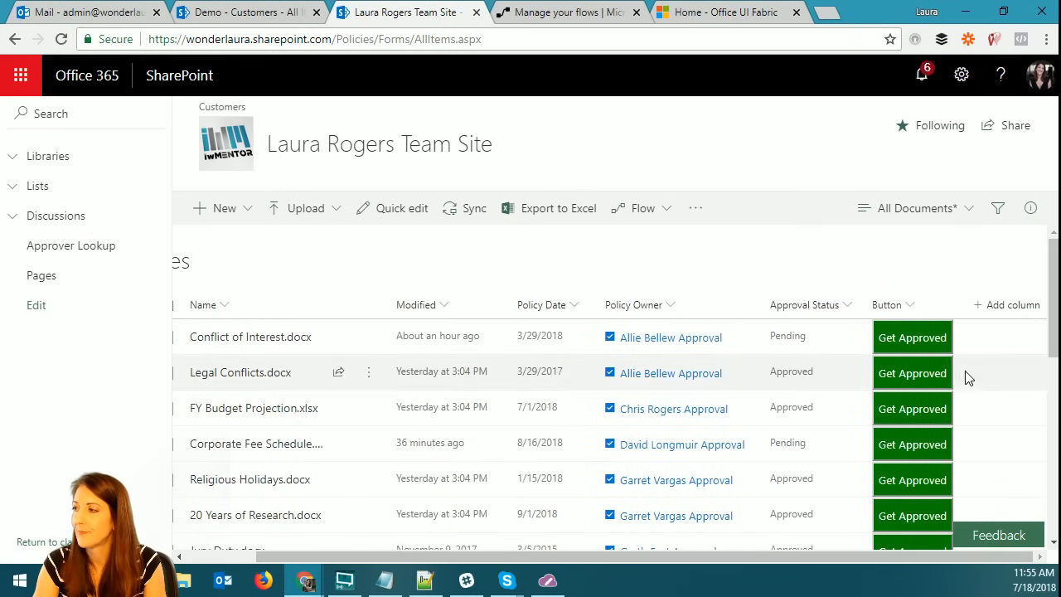
click(995, 306)
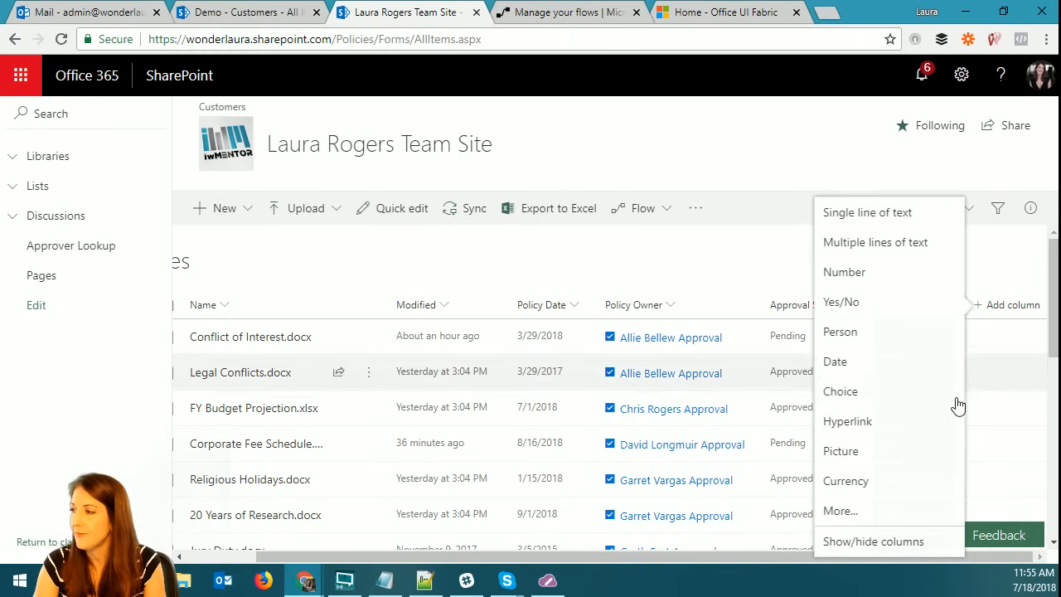
click(913, 543)
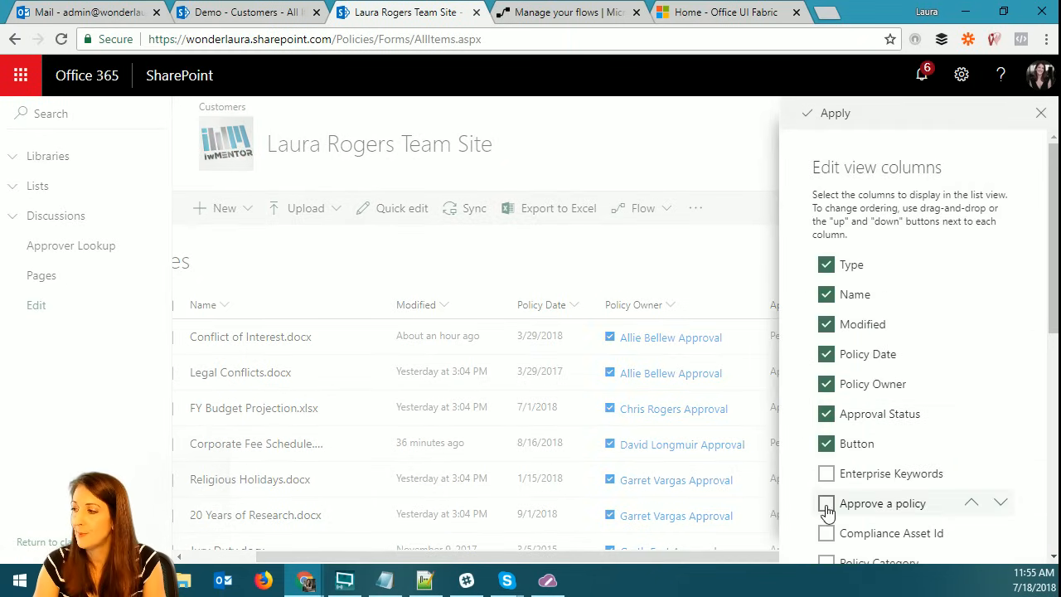
scroll(826, 508, down, 6)
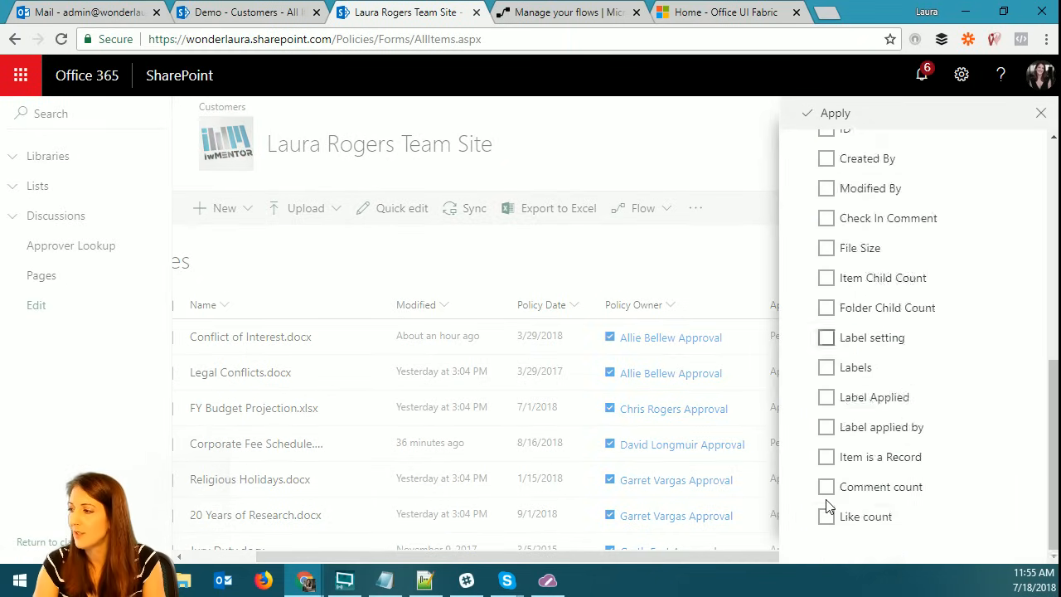
scroll(826, 506, up, 6)
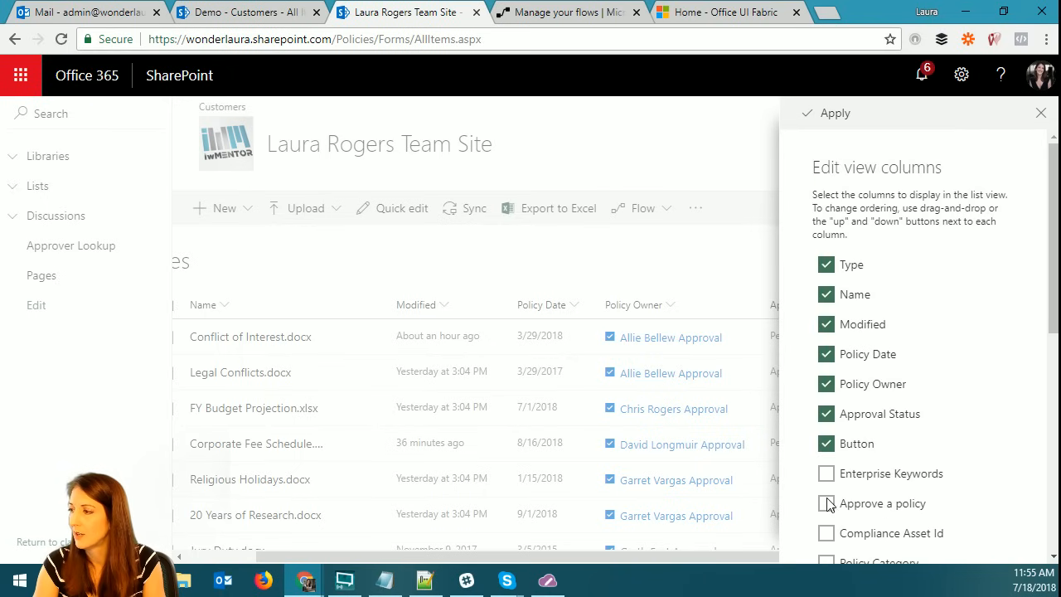
click(1041, 113)
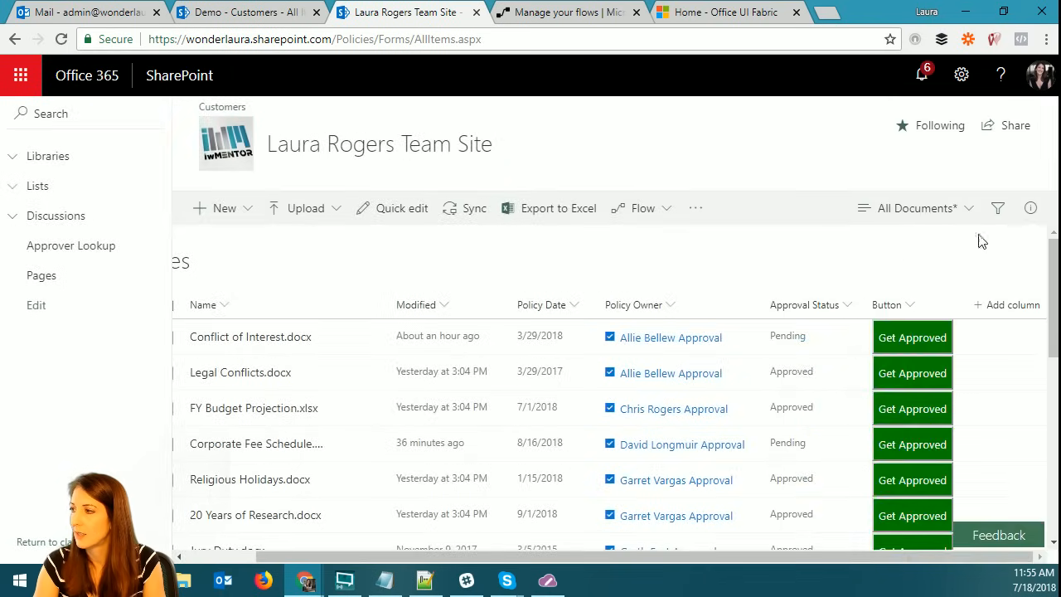
Edit the All Documents view to display the Approver Comments column, save it, and show the Mitigating Risks.docx row.
click(953, 208)
click(950, 422)
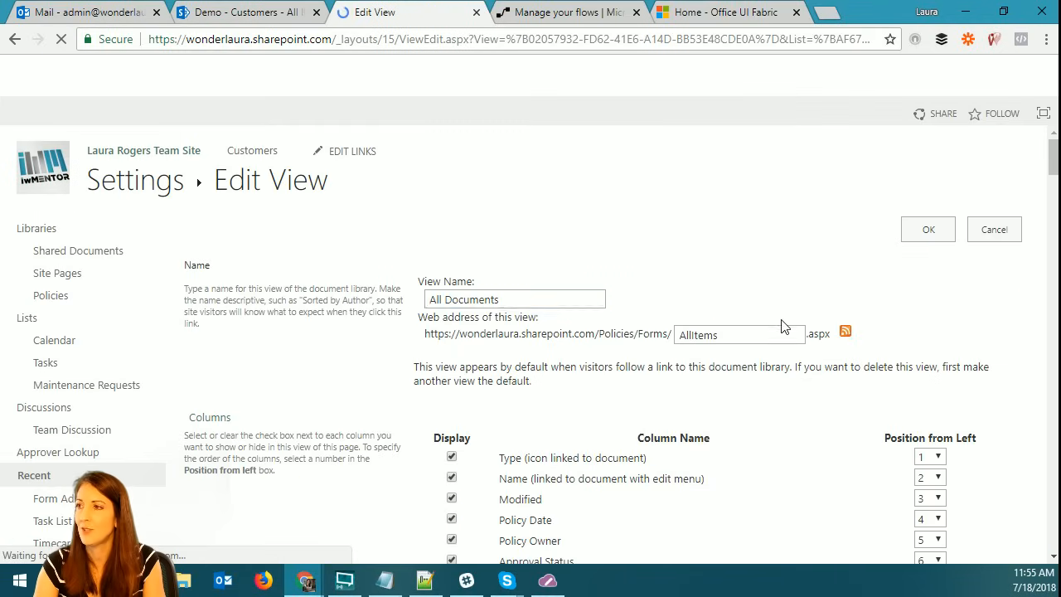
scroll(810, 413, down, 4)
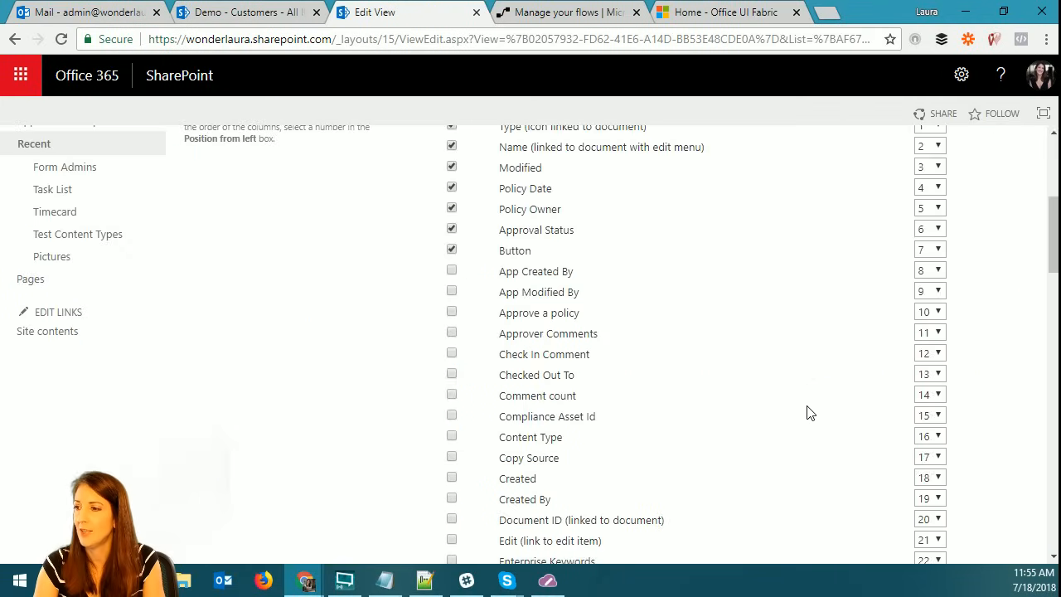
click(452, 333)
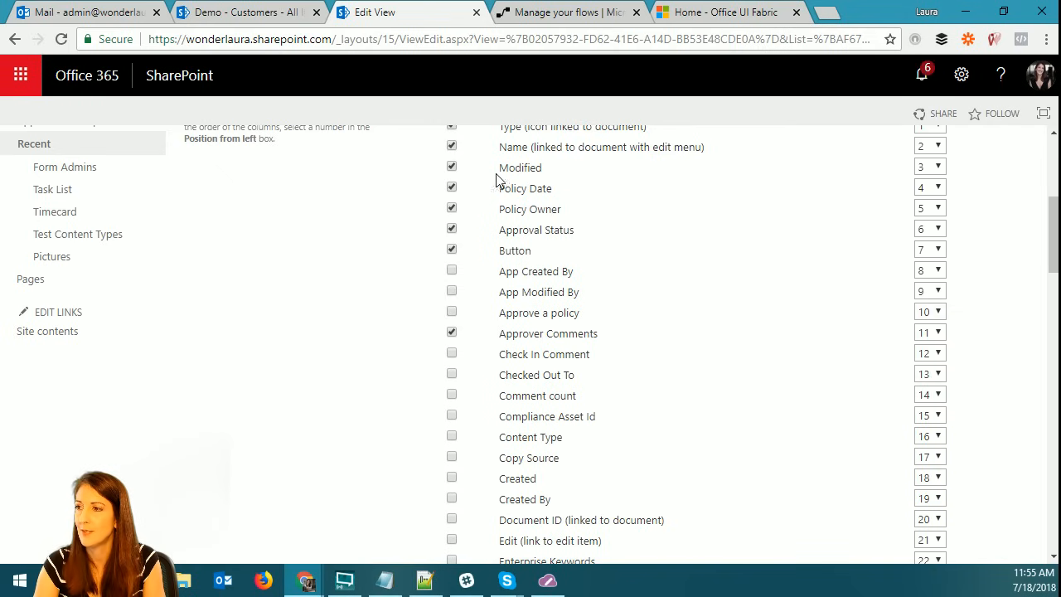
scroll(757, 232, up, 5)
click(928, 230)
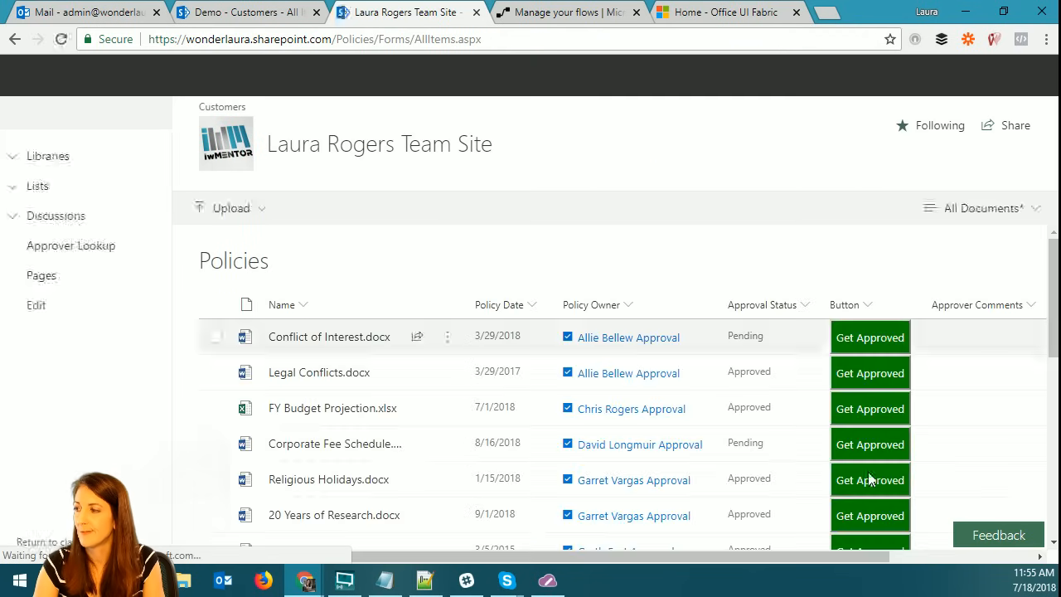
scroll(1037, 315, down, 5)
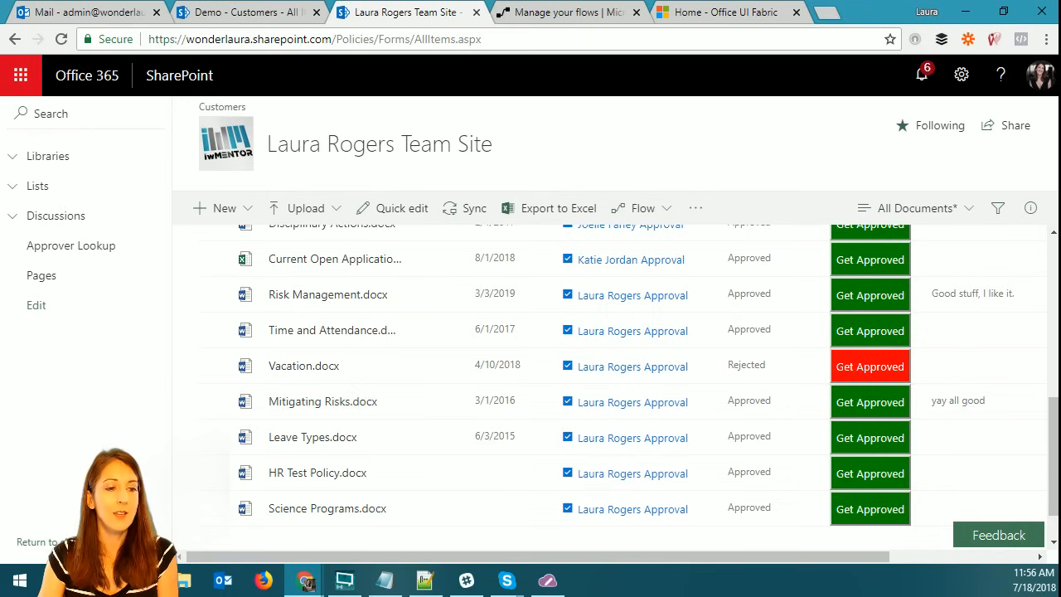
click(466, 580)
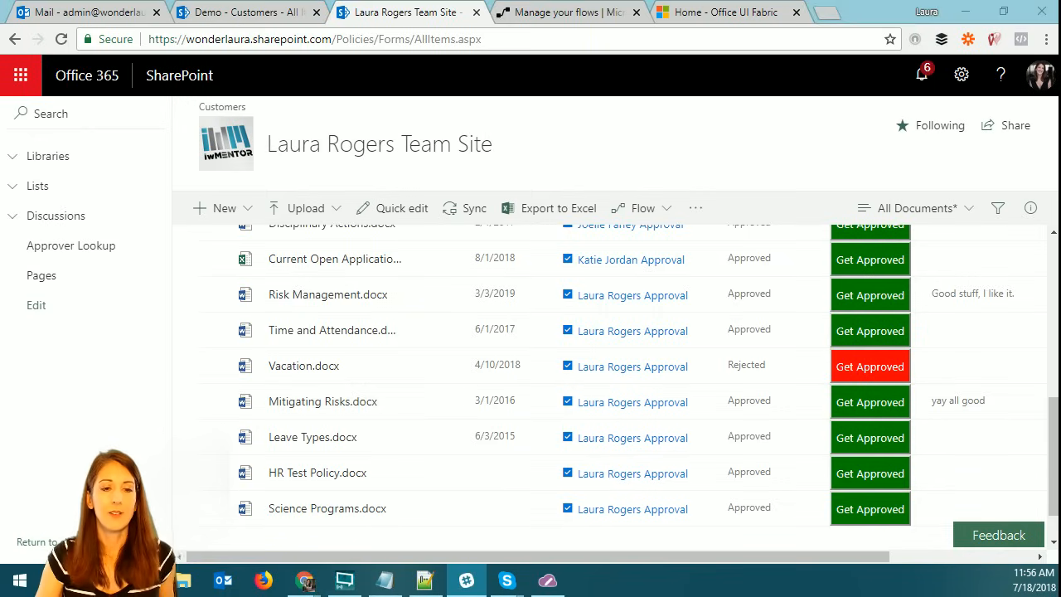